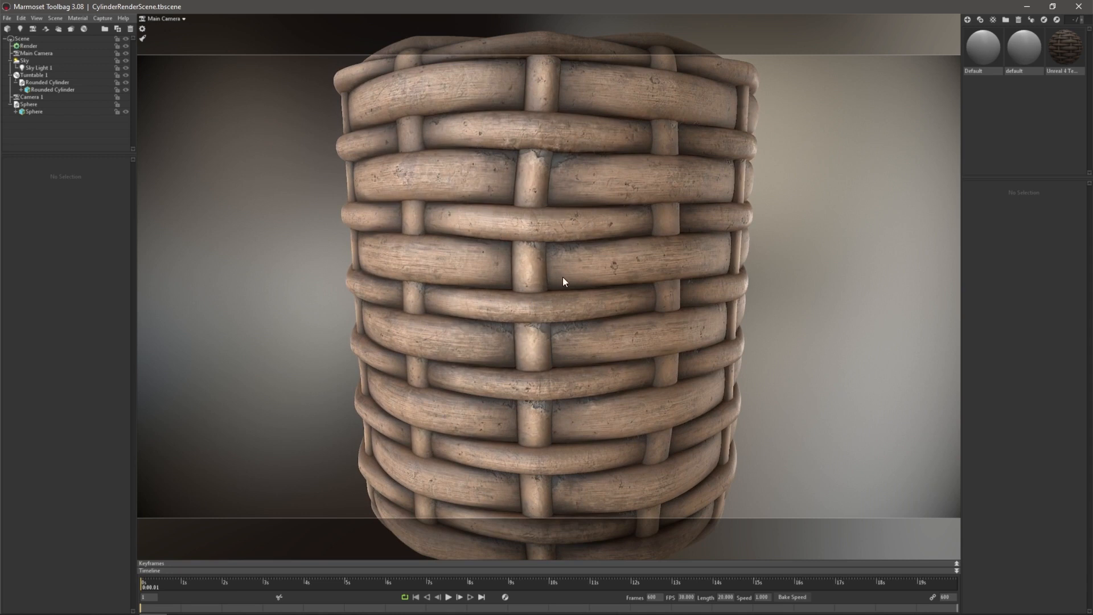
- Examine the woven basket render up close and from a distance, under different lighting directions
drag(562, 275, 463, 226)
scroll(480, 269, down, 3)
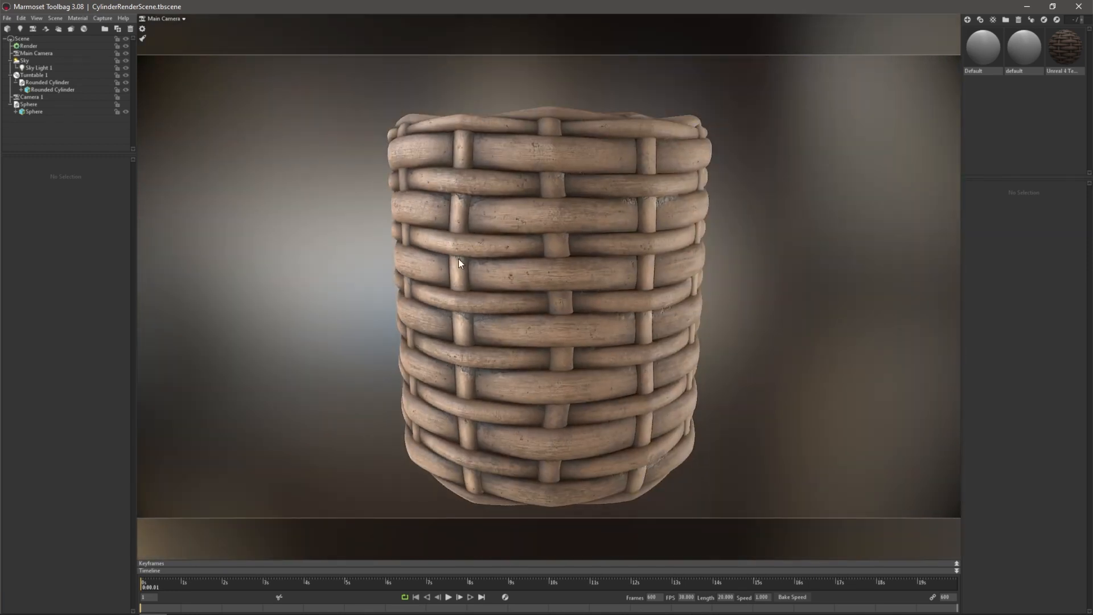
scroll(469, 283, up, 5)
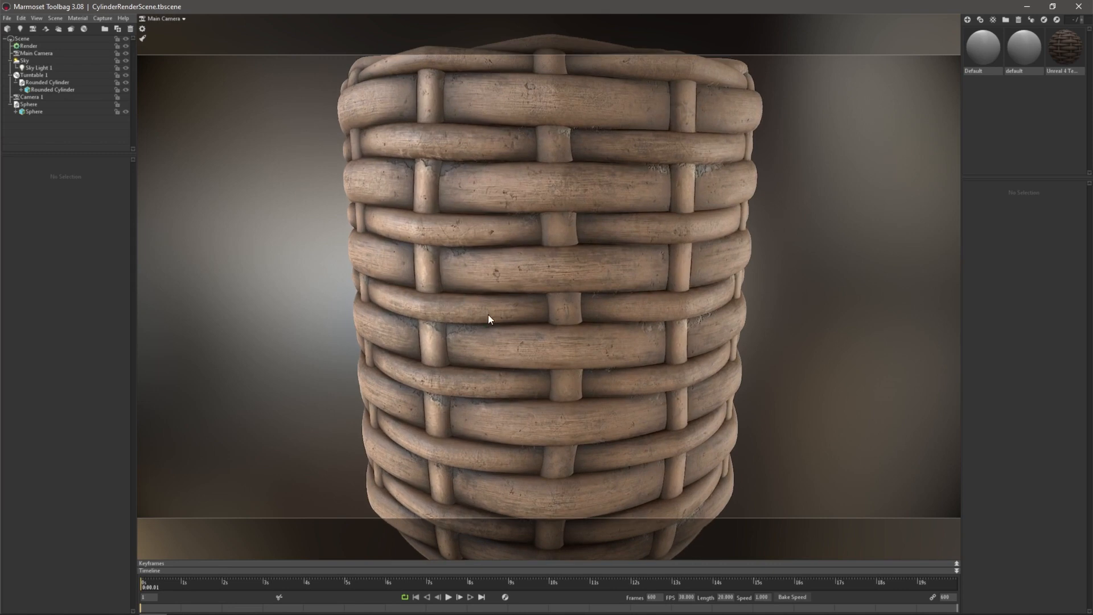
scroll(489, 319, down, 5)
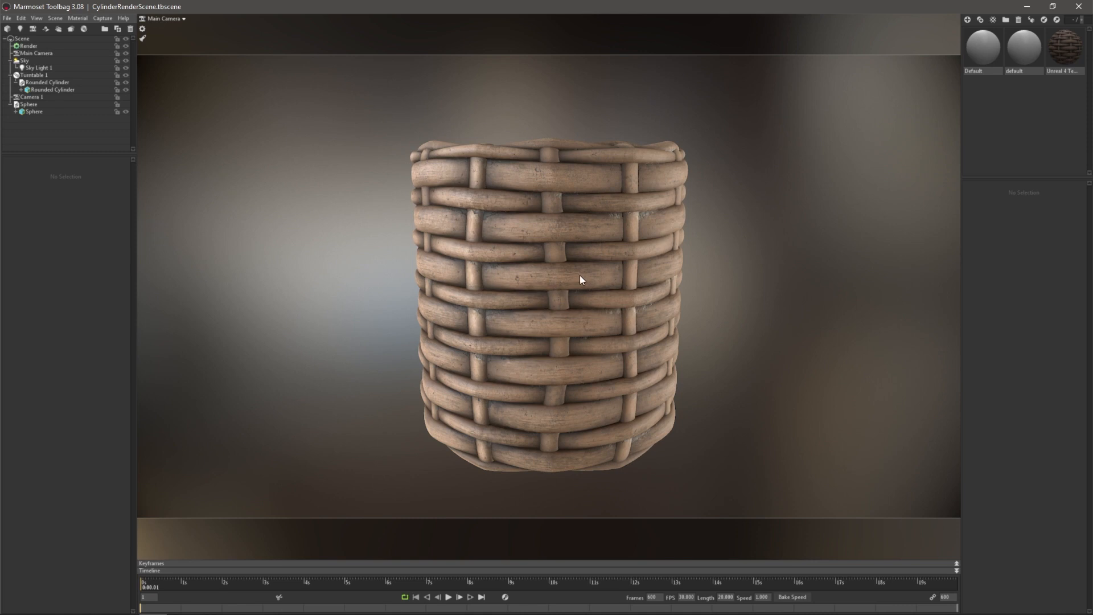
shift+drag(590, 278, 616, 281)
scroll(545, 307, down, 2)
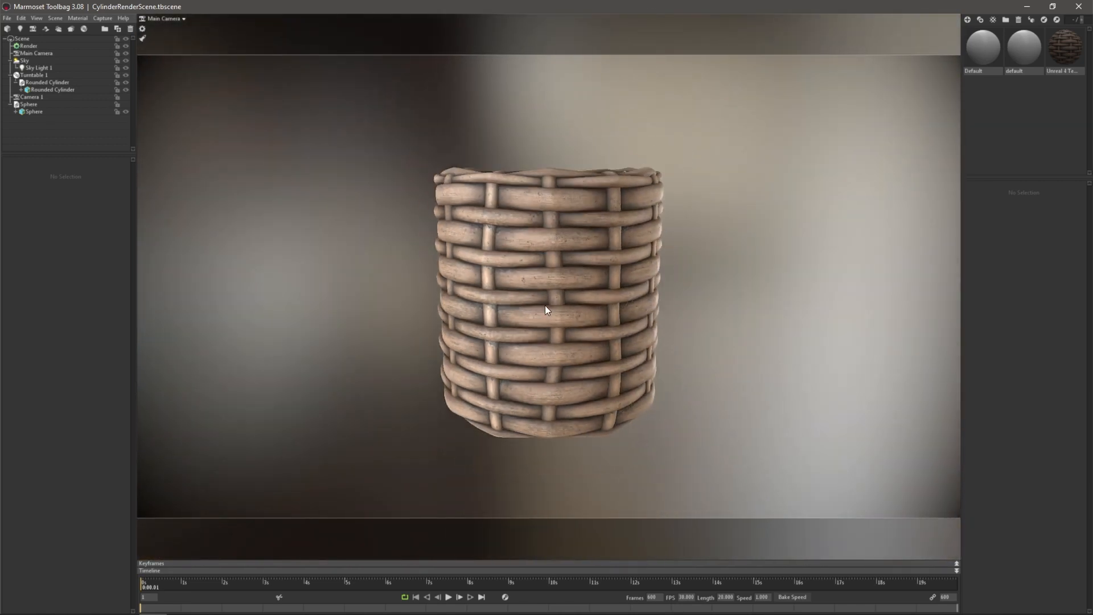
scroll(545, 305, down, 1)
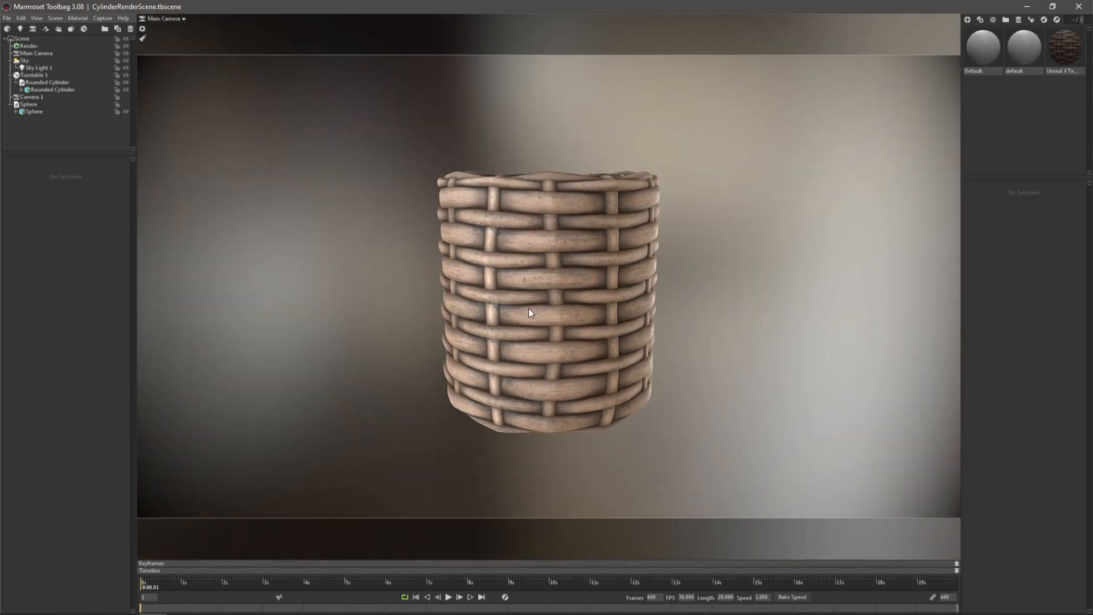
shift+drag(528, 309, 545, 291)
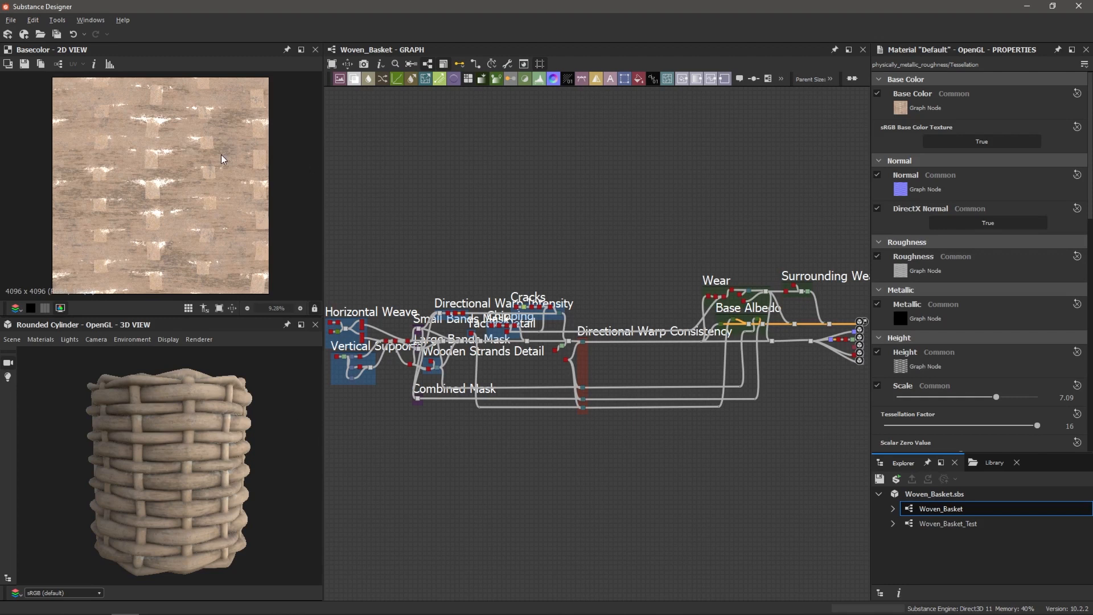
- Switch to Substance Designer and create a PBR (Metallic/Roughness) graph named "Woven Basket Tutorial" with size mode Relative To Parent
click(22, 32)
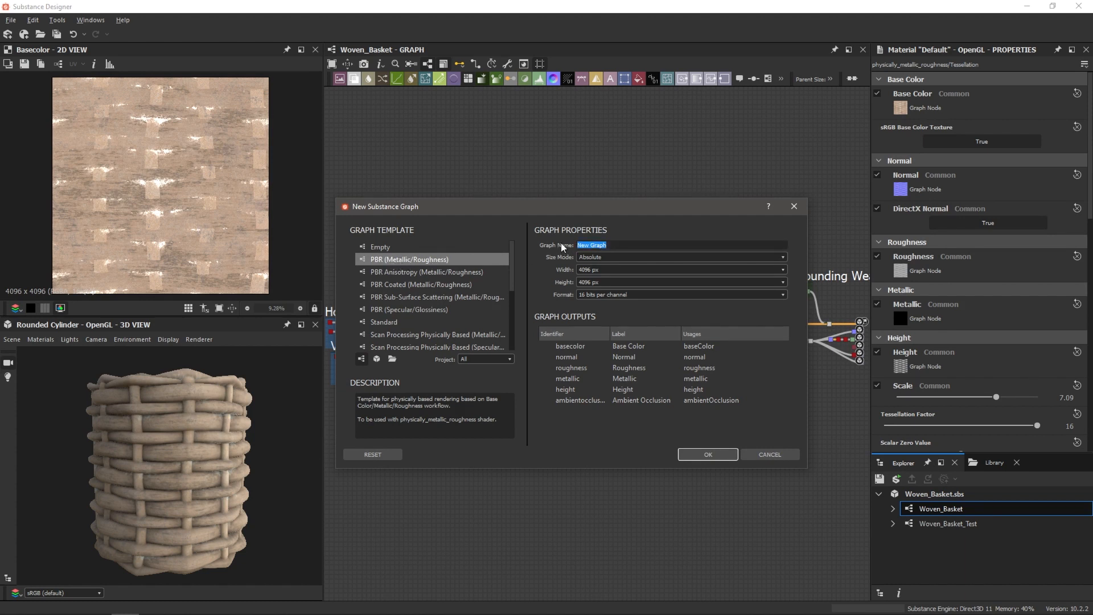
text(Woven Basket Tutorial)
click(613, 257)
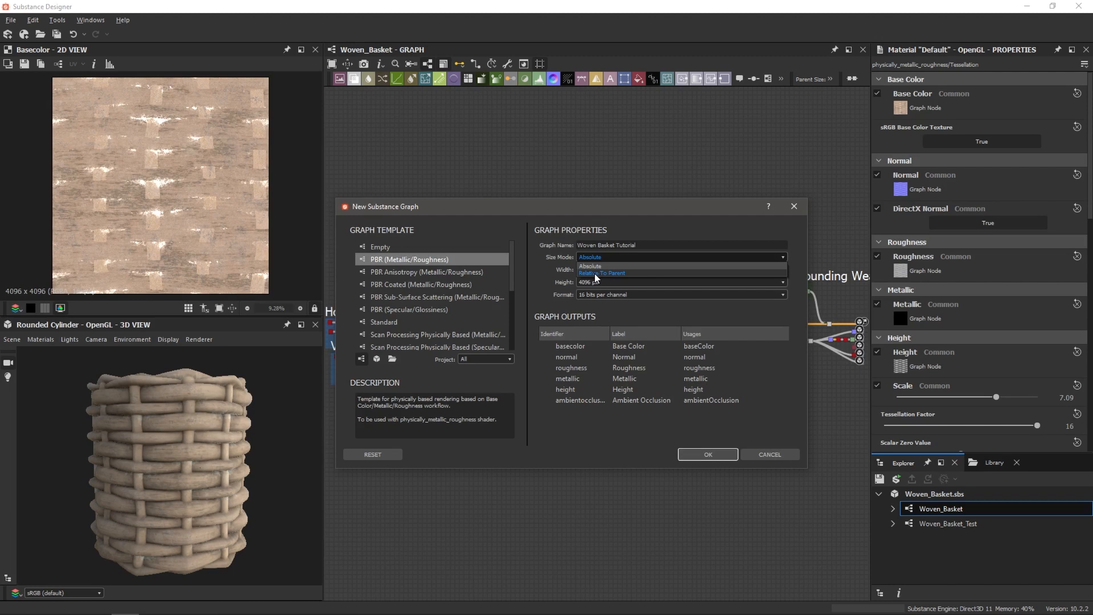
click(594, 273)
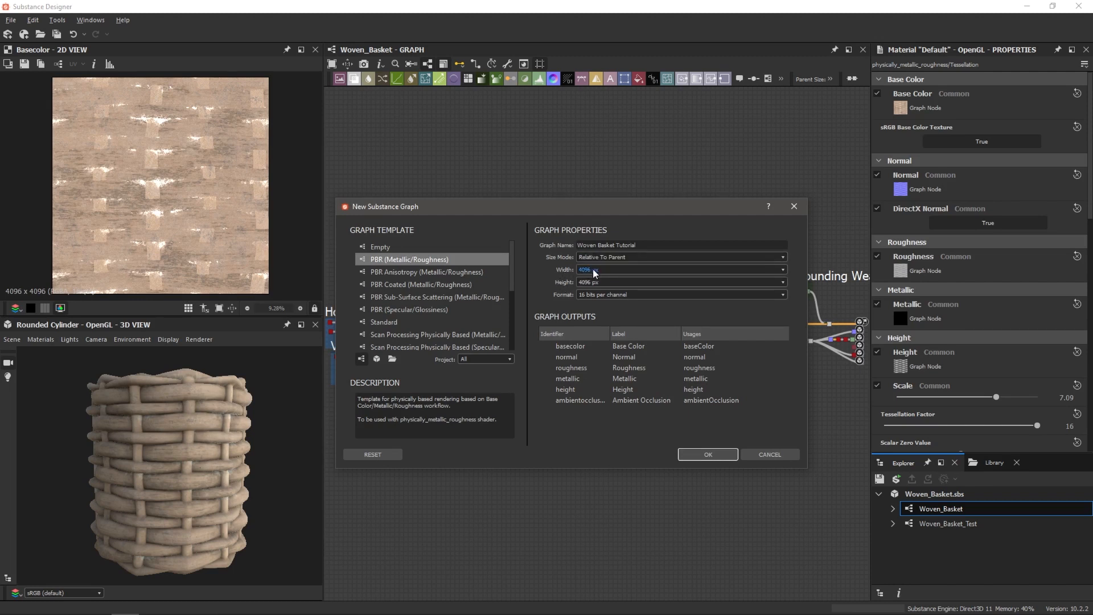
click(587, 283)
click(706, 454)
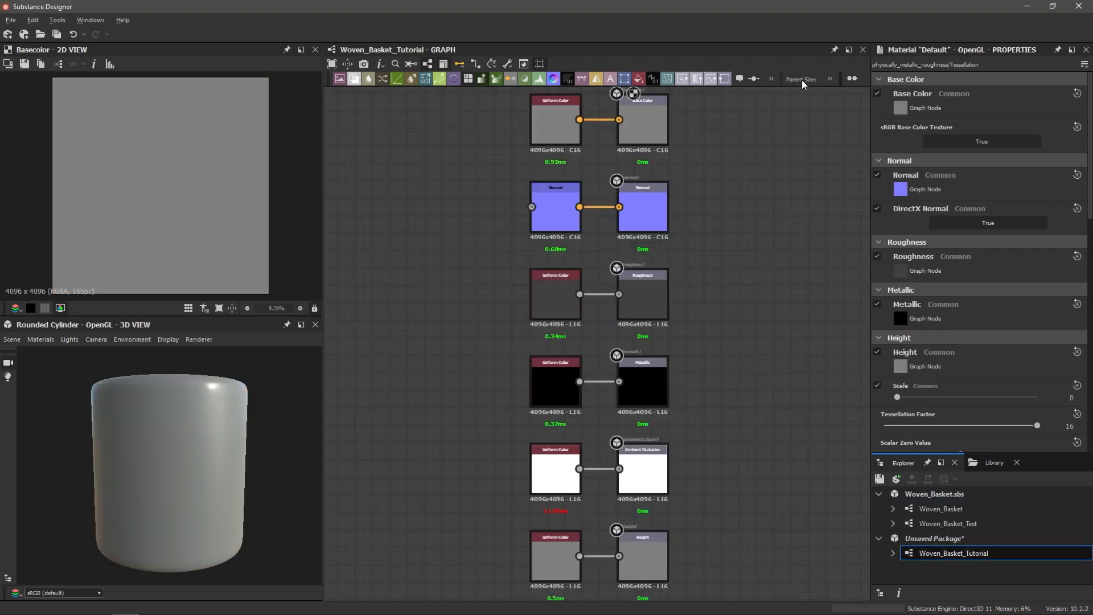
- Set the graph's parent size to 2048 and return it to 4096
click(831, 80)
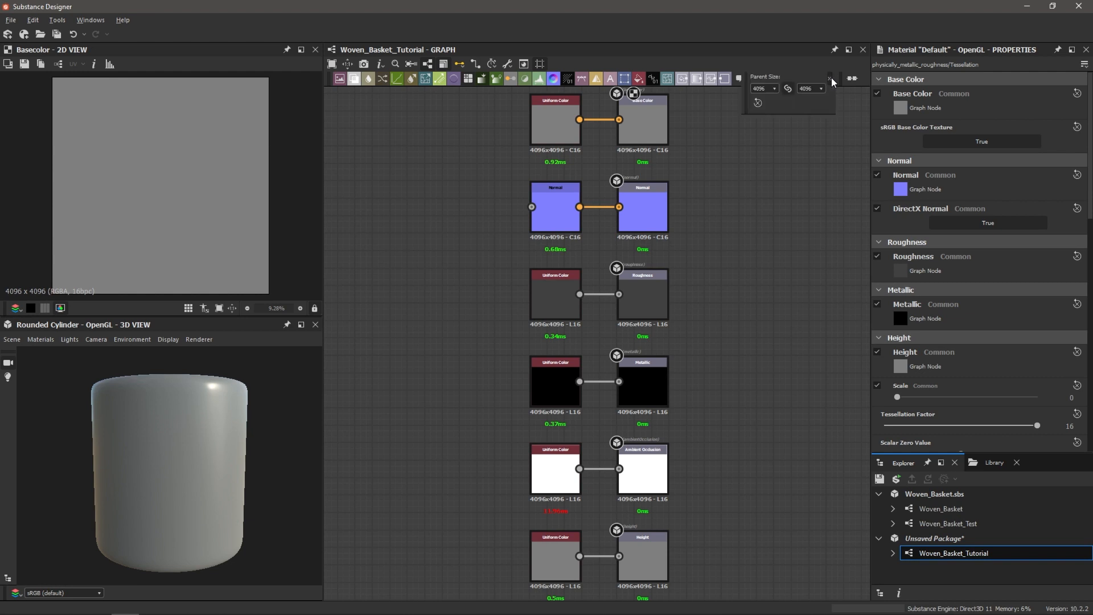
click(776, 89)
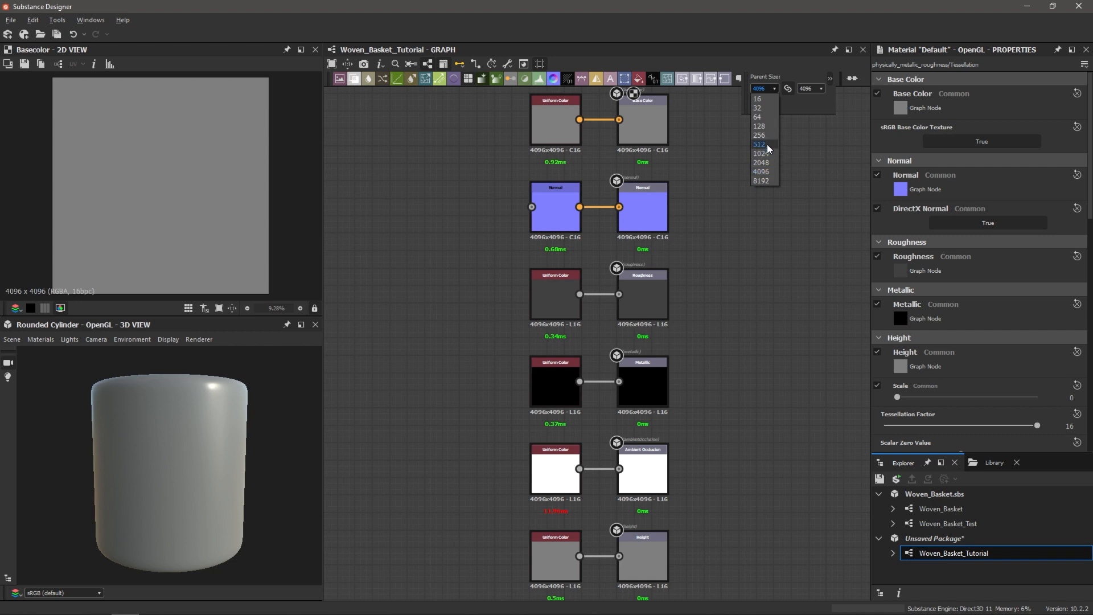
click(767, 164)
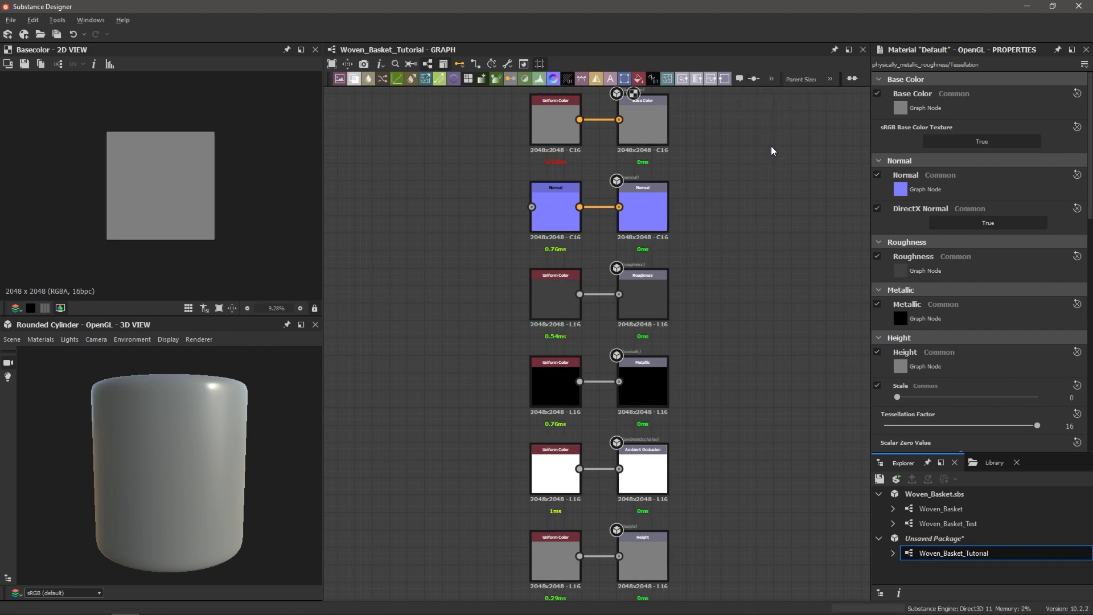
click(830, 80)
click(769, 90)
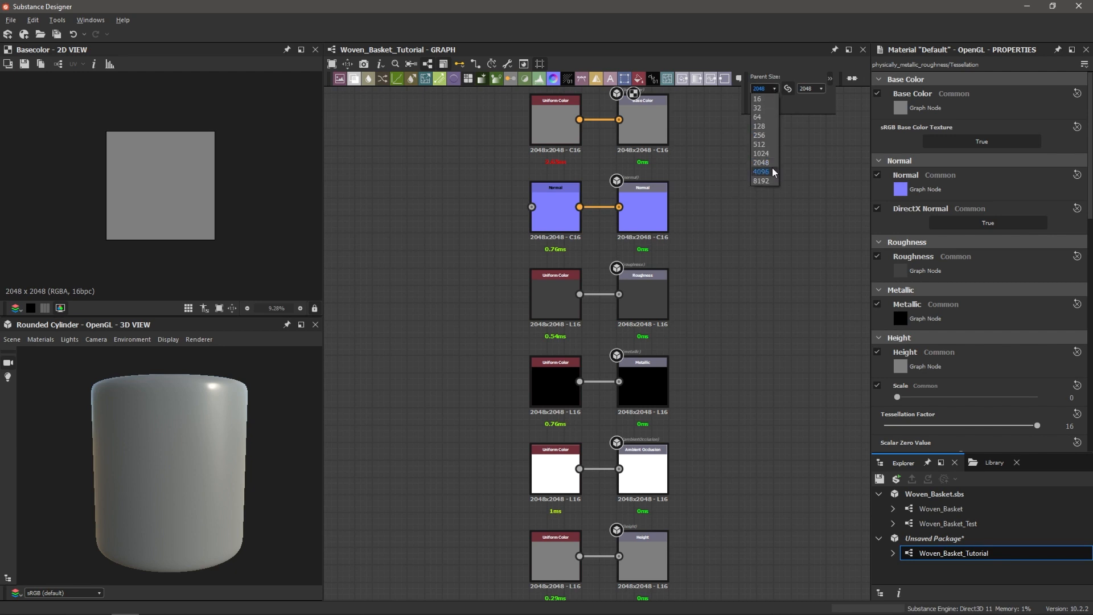
click(767, 171)
scroll(446, 234, down, 1)
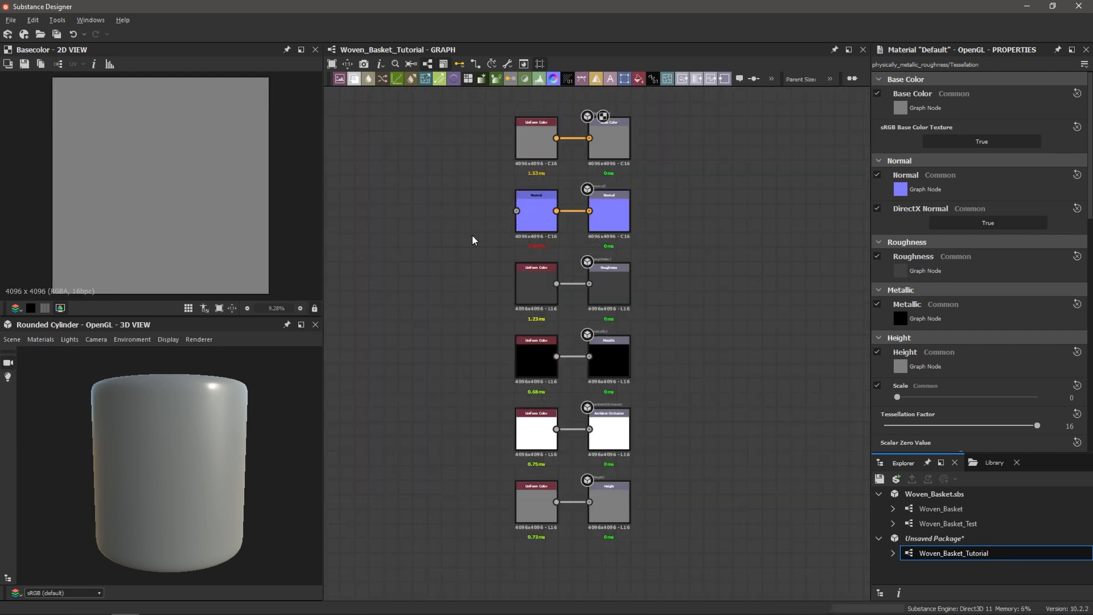
scroll(470, 242, down, 1)
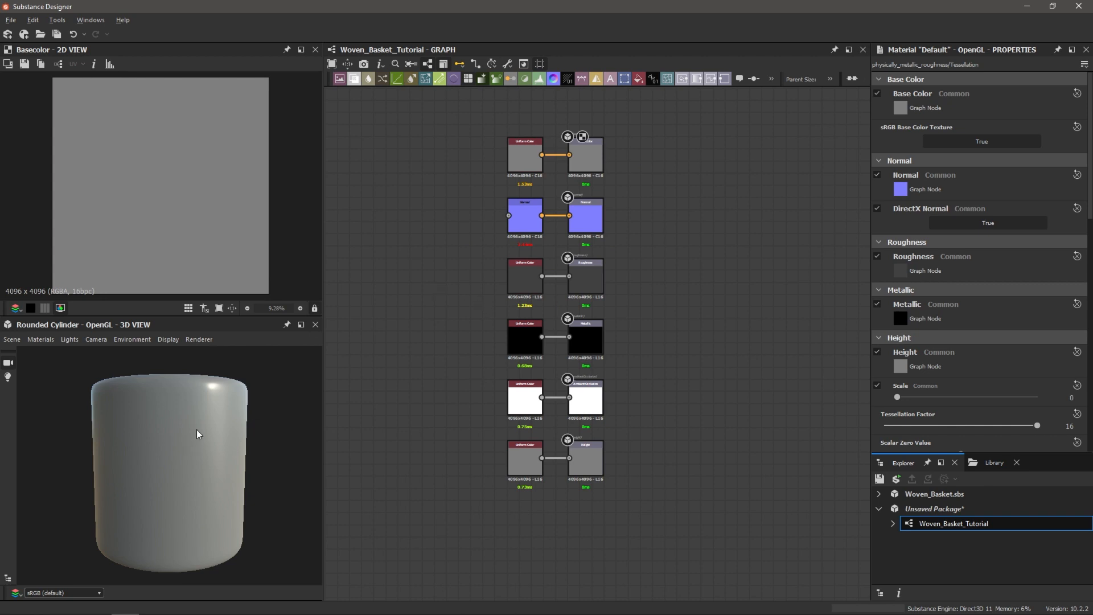
- Choose Rounded Cylinder as the preview mesh in the 3D view
mouse_move(197, 429)
mouse_down()
mouse_move(178, 449)
mouse_move(190, 409)
mouse_up()
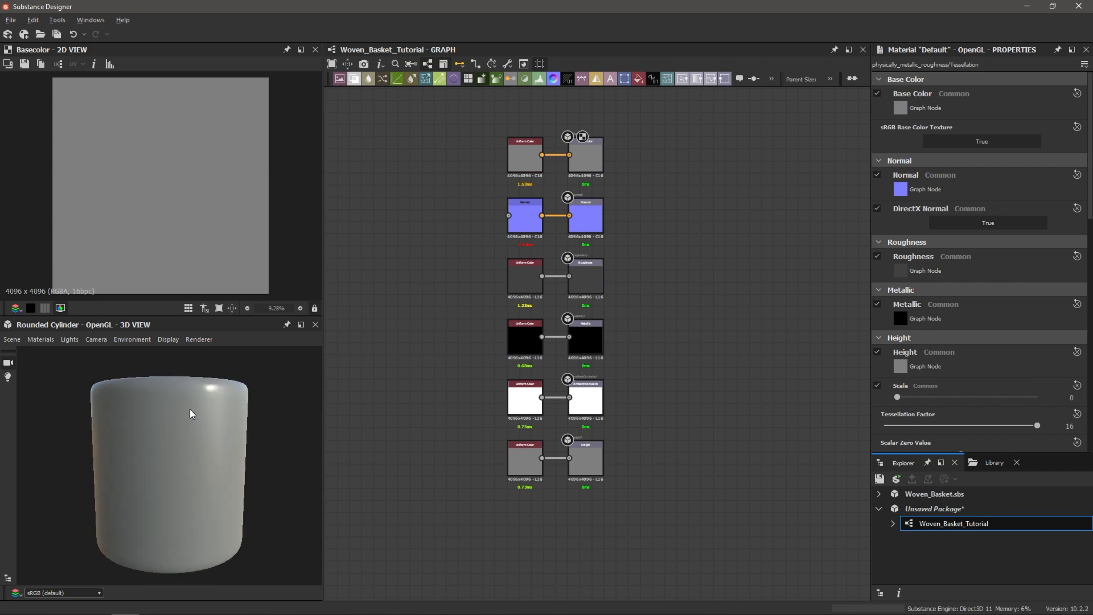
click(12, 340)
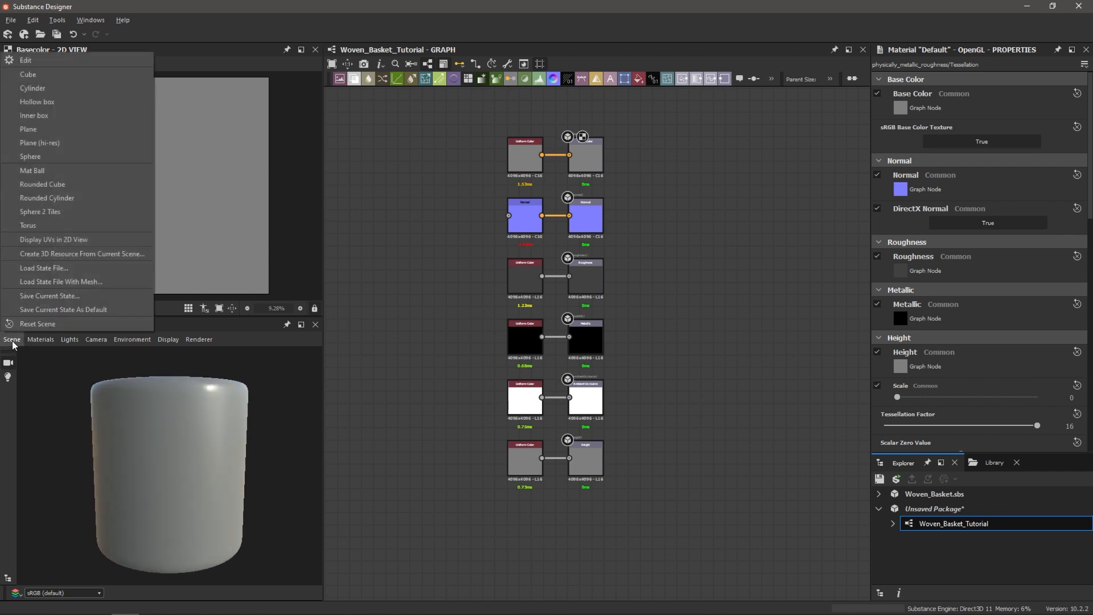
click(35, 198)
- Add a Blend node to the empty area beside the output nodes and connect its output to the Normal node's input
middle_drag(430, 320, 558, 339)
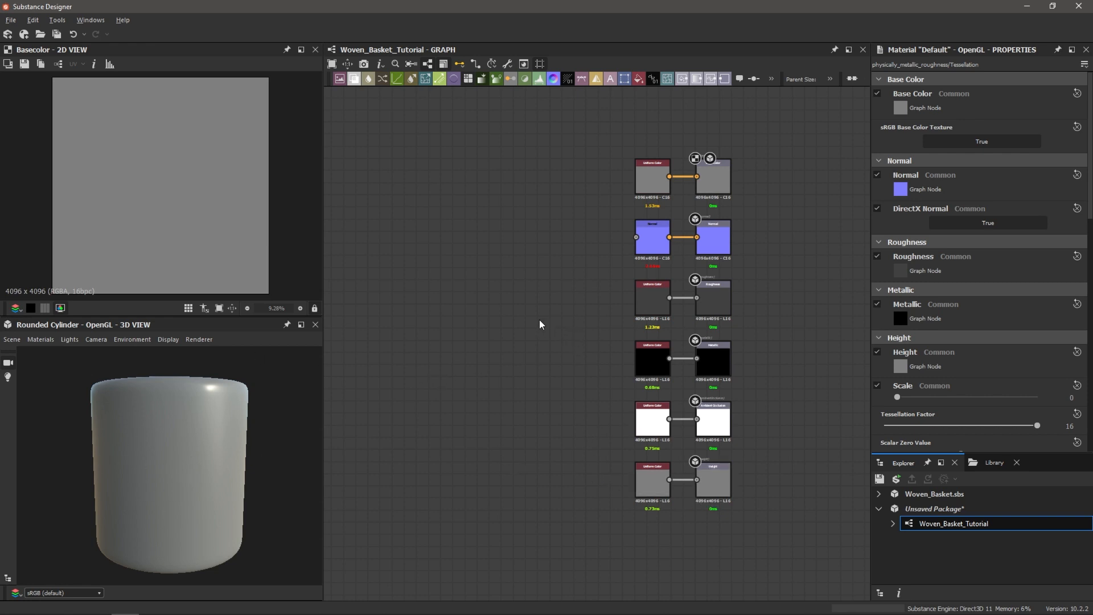
key(space)
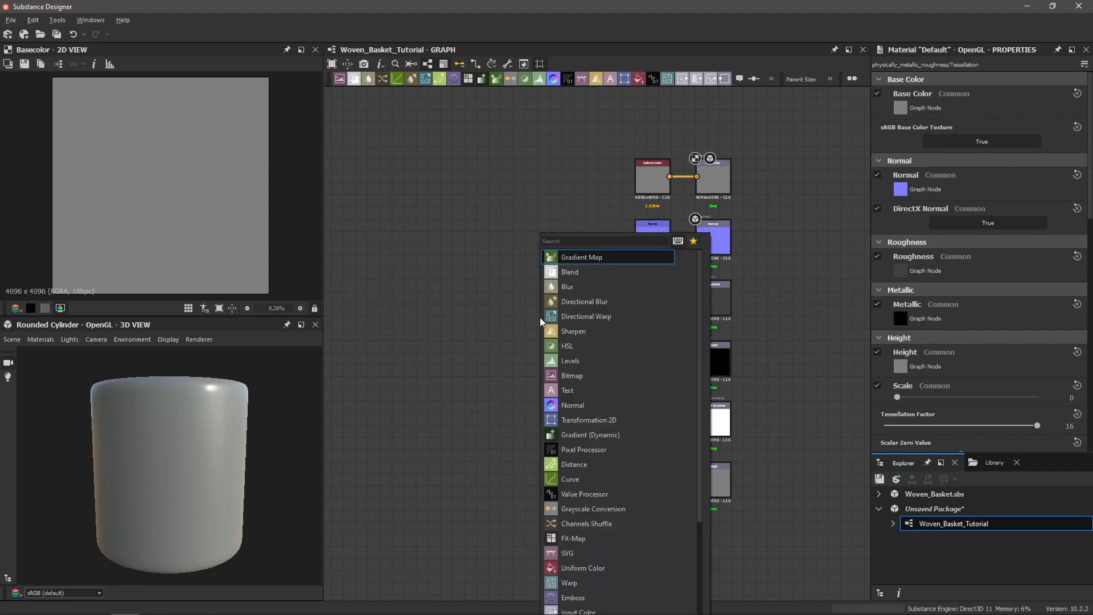
text(blend)
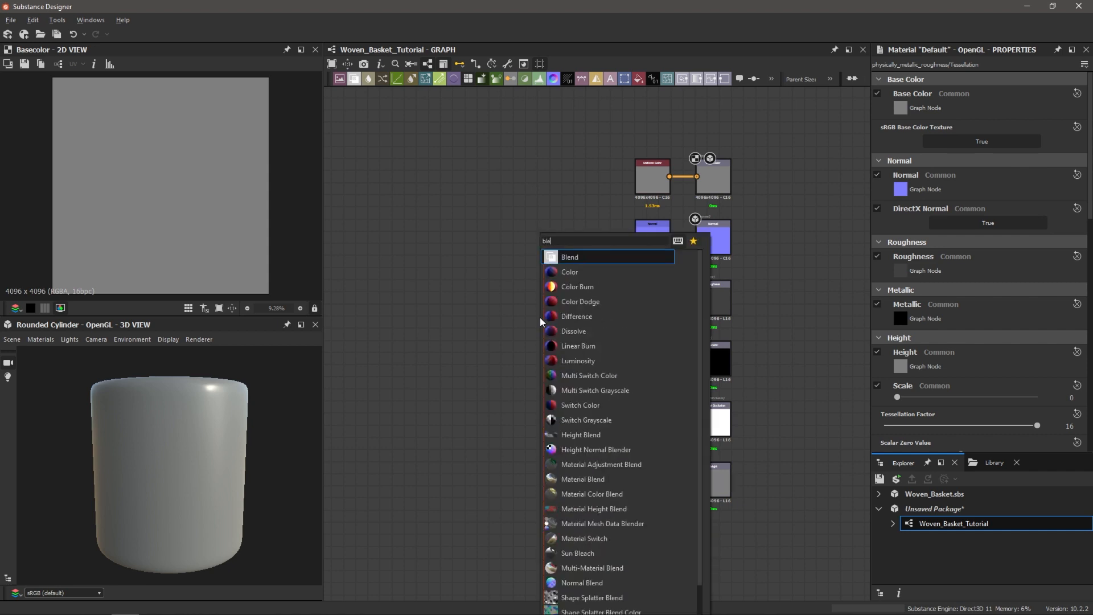
key(Return)
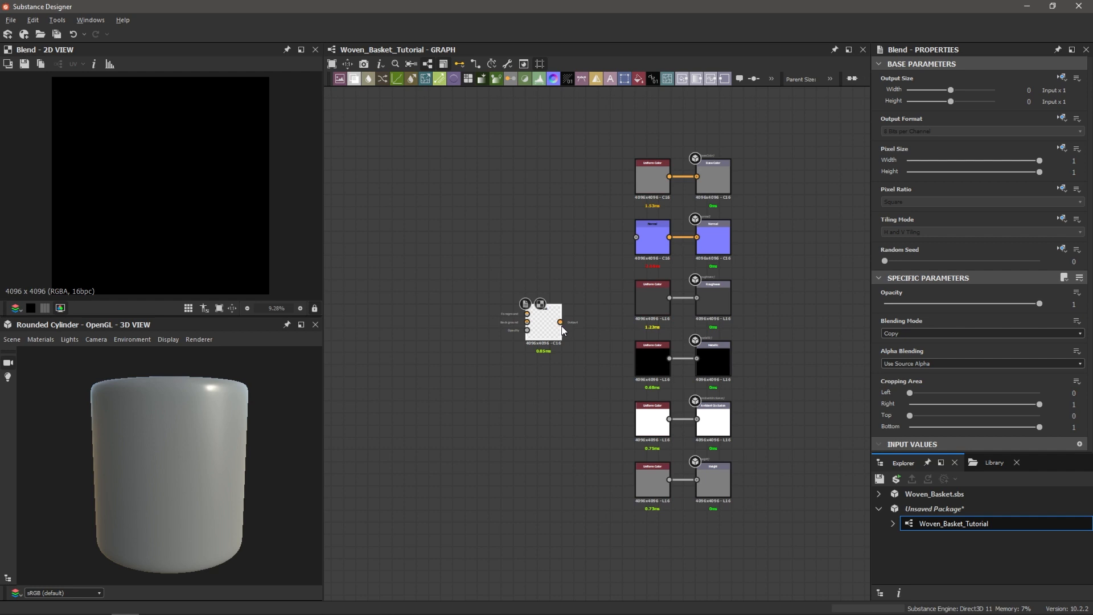
scroll(562, 331, up, 3)
drag(561, 318, 702, 169)
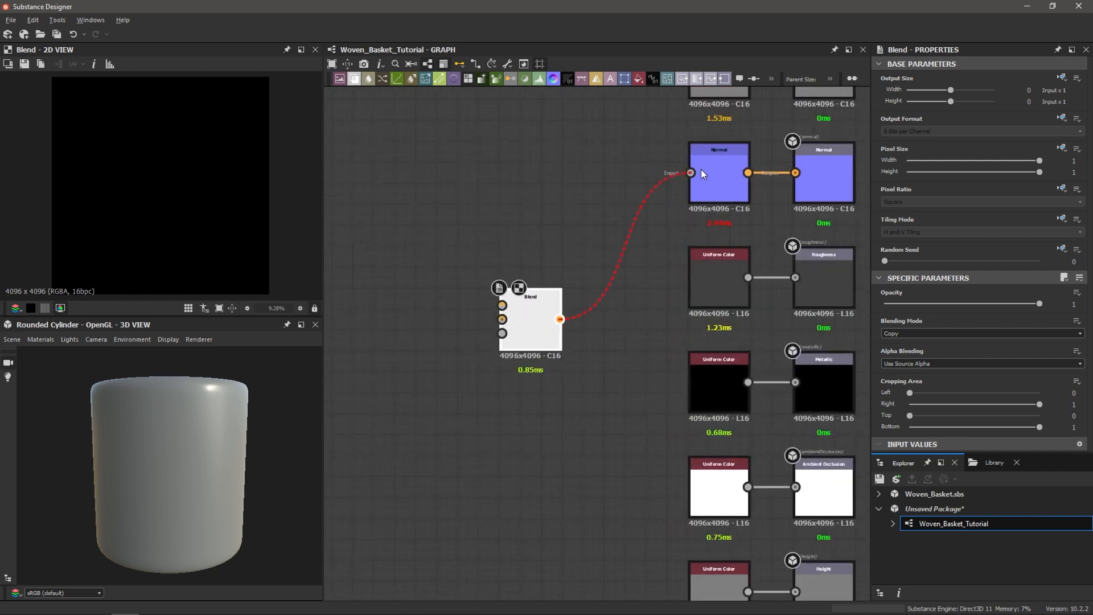
- Delete the Uniform Color nodes feeding the Ambient Occlusion and Height outputs, and connect the Blend node to the Height output
scroll(725, 169, down, 2)
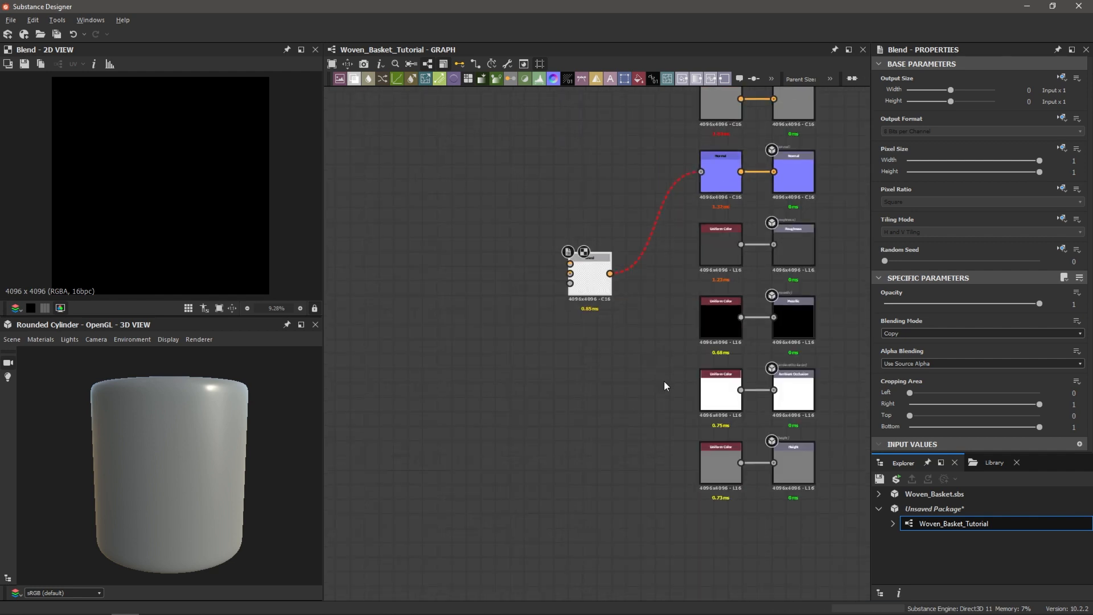
drag(670, 370, 732, 487)
scroll(734, 467, up, 2)
middle_drag(744, 426, 675, 429)
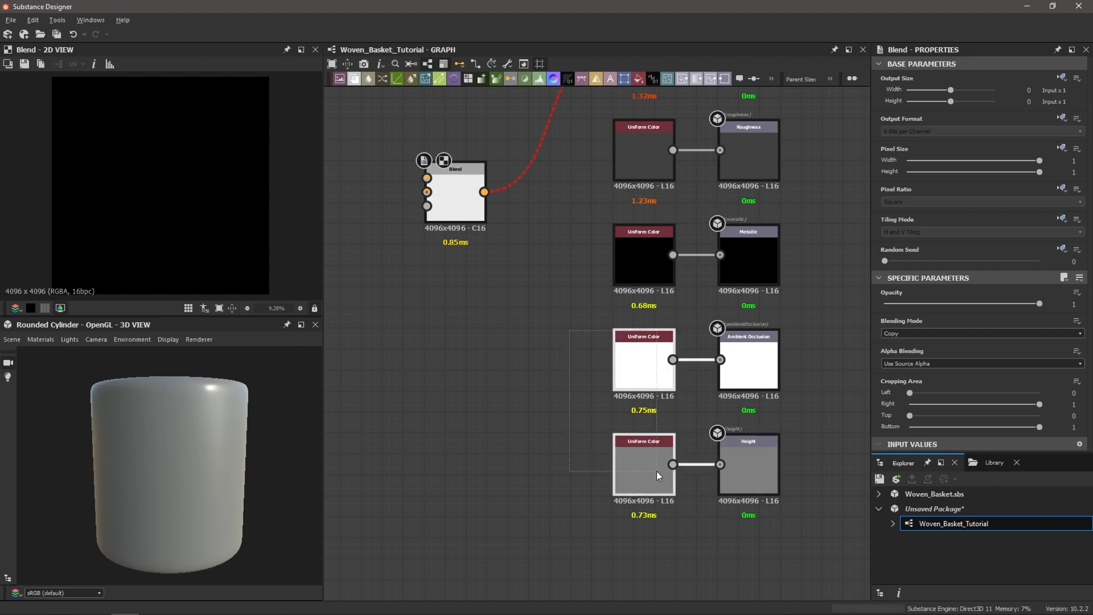
key(Delete)
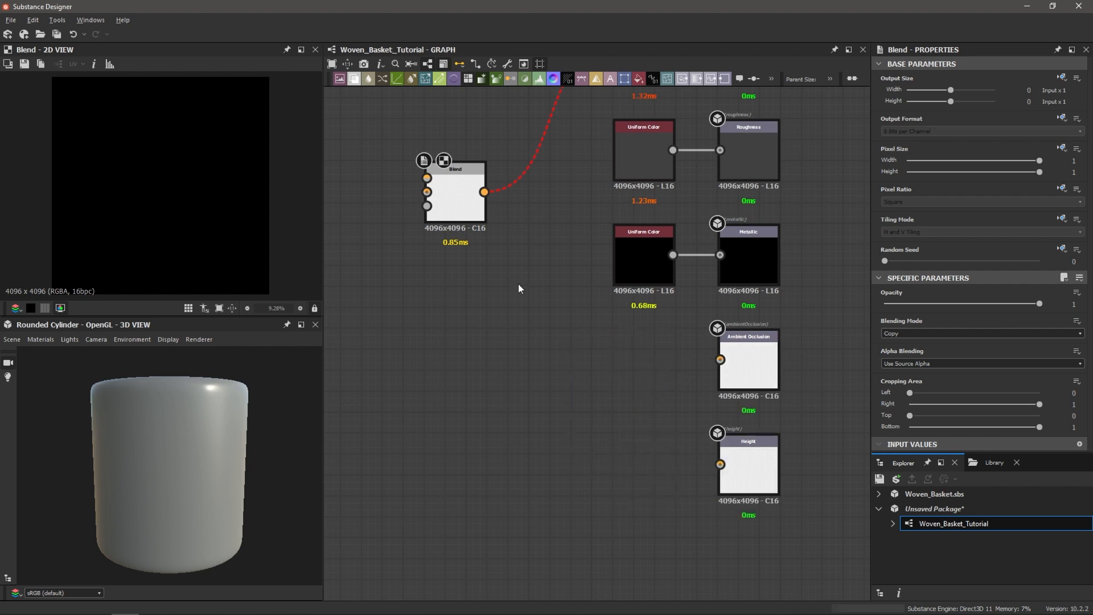
drag(486, 193, 740, 478)
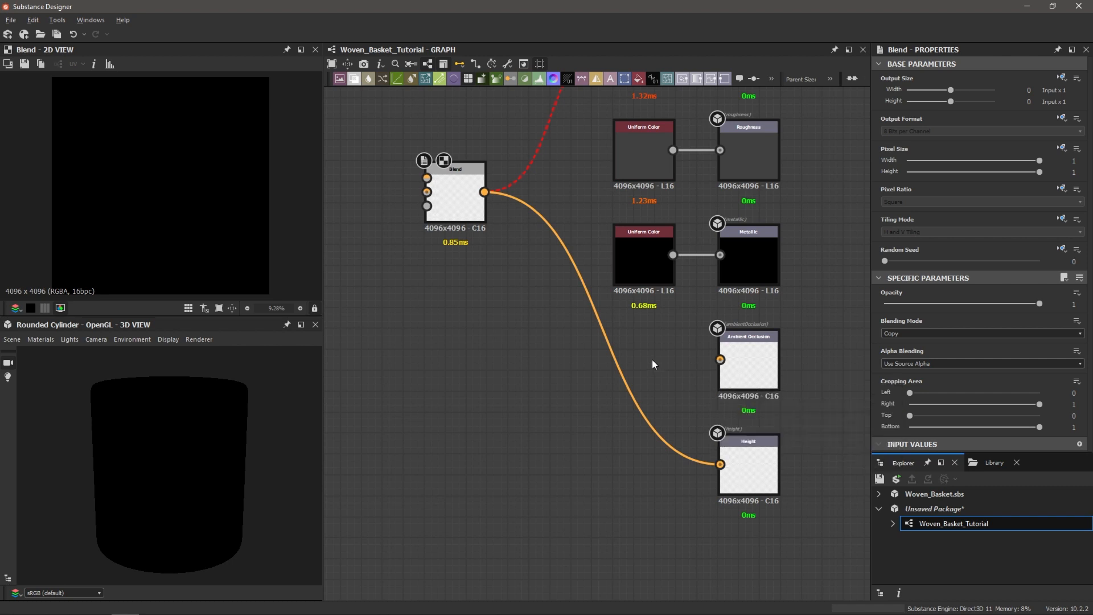
- Add an Ambient Occlusion (HBAO) node fed by the Blend node and connect it to the Ambient Occlusion output
key(space)
text(amb)
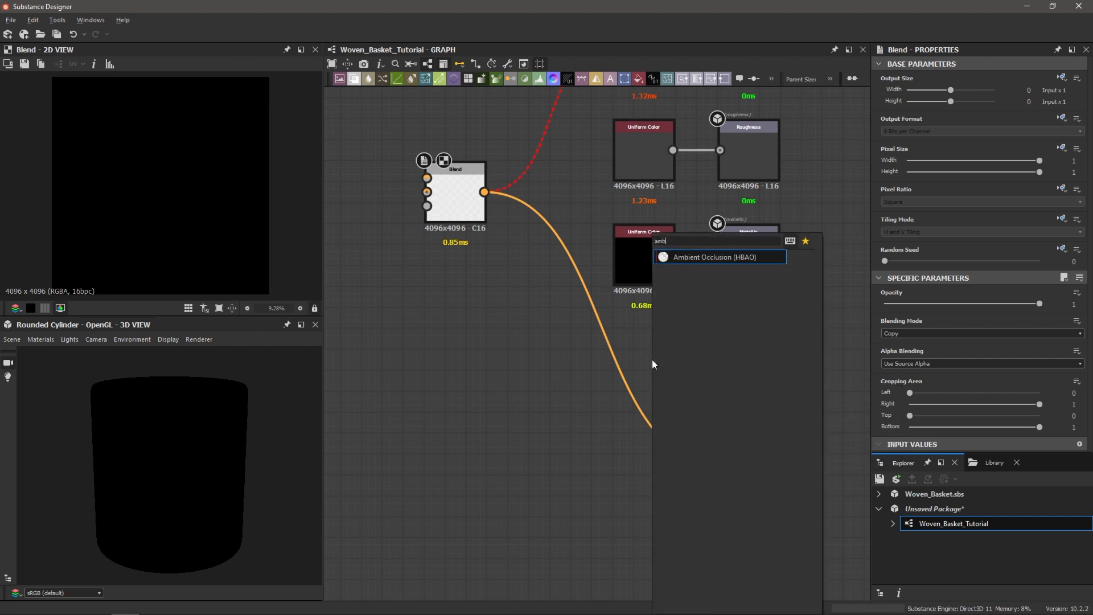
click(700, 259)
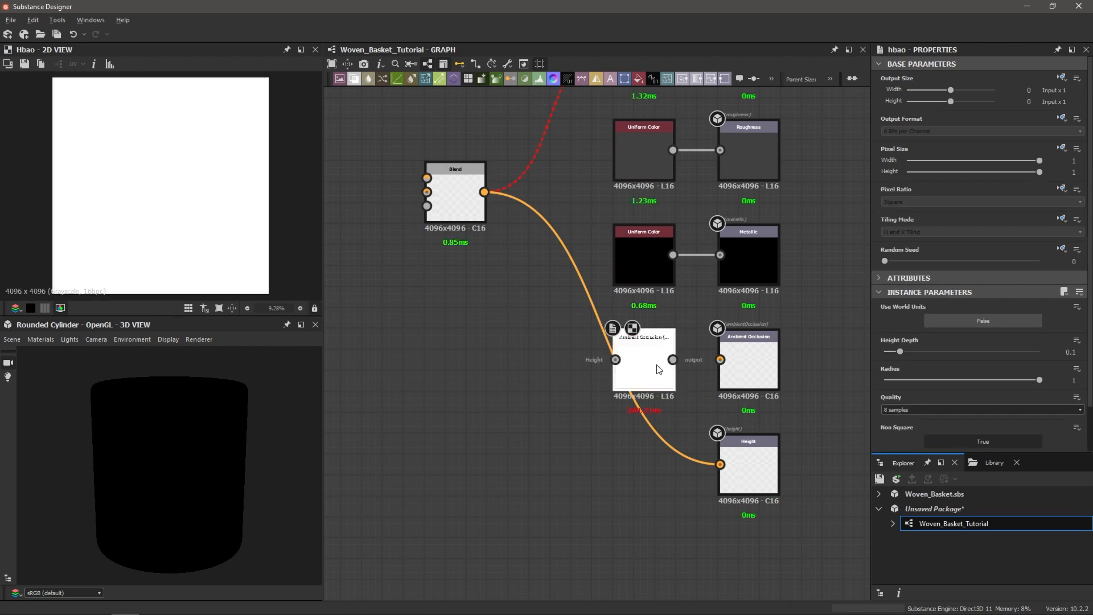
drag(484, 191, 617, 360)
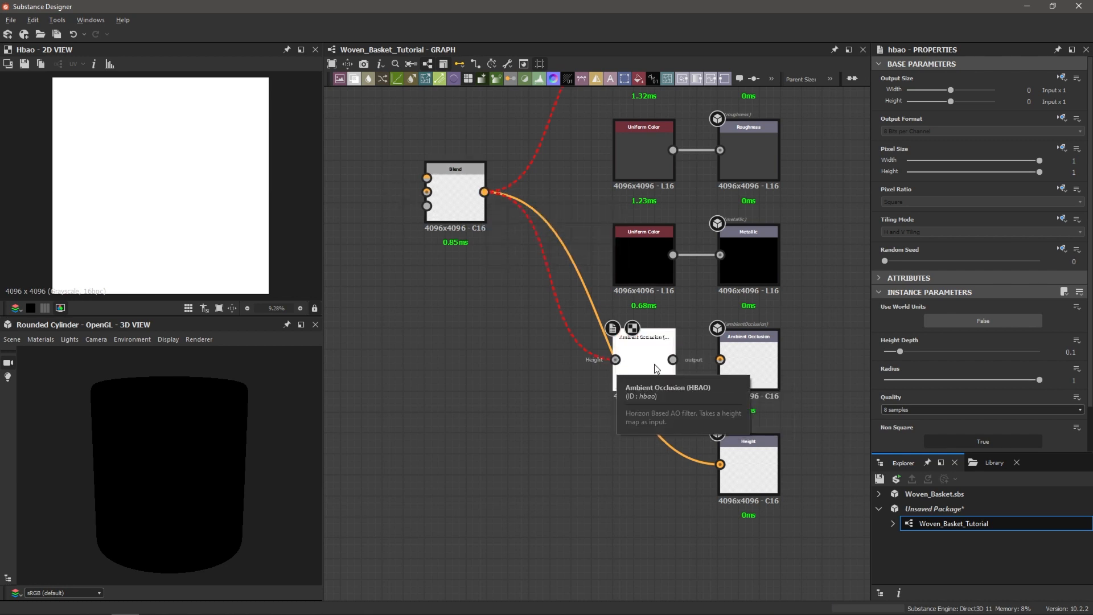
drag(674, 360, 740, 378)
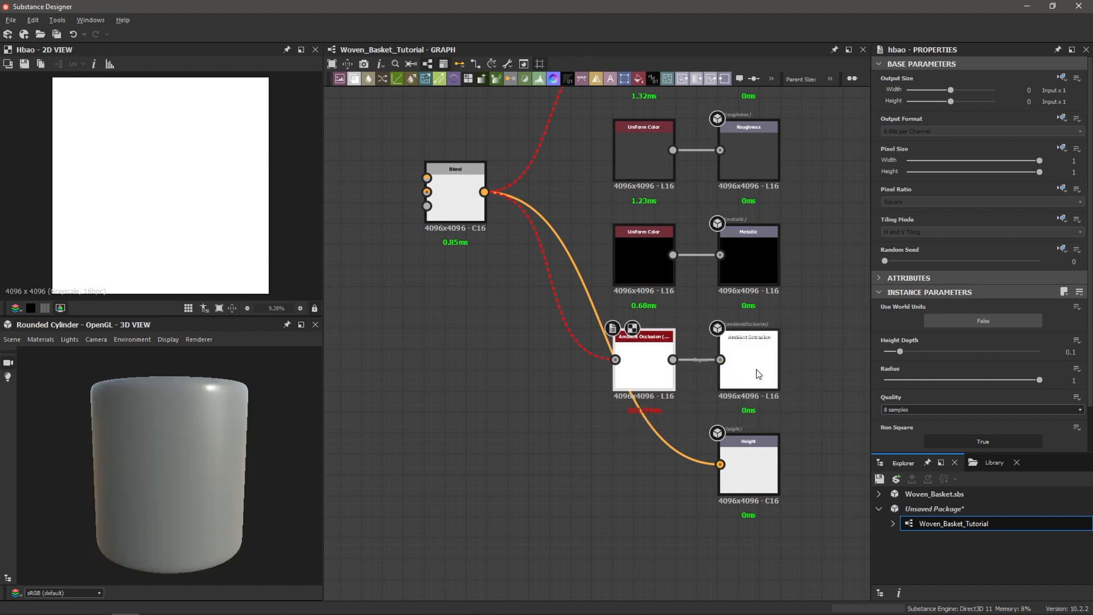
middle_drag(503, 240, 531, 291)
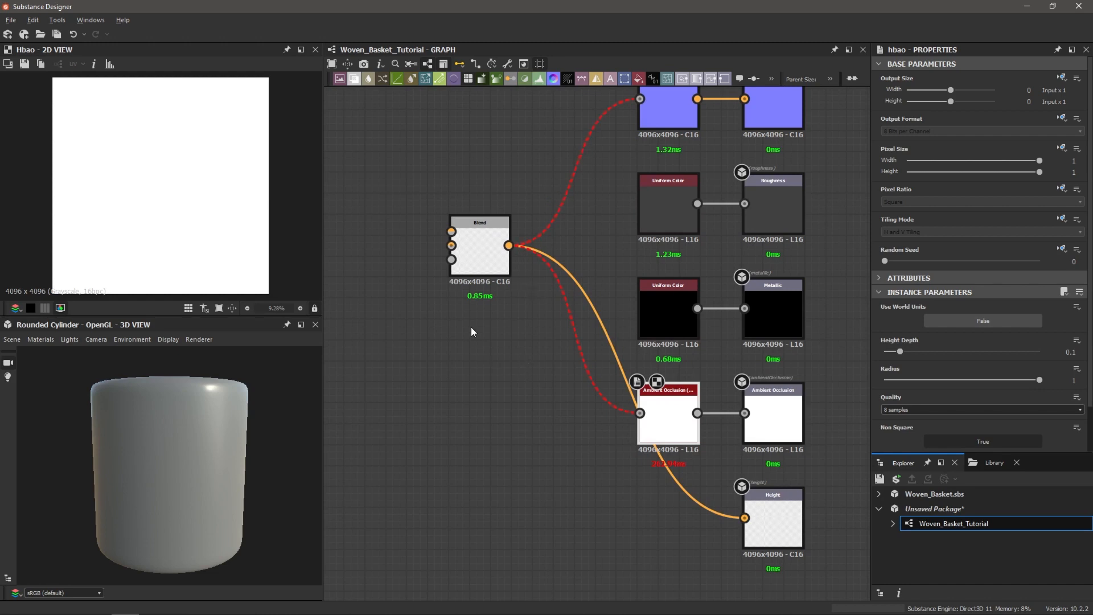
middle_drag(471, 327, 511, 357)
scroll(463, 261, up, 3)
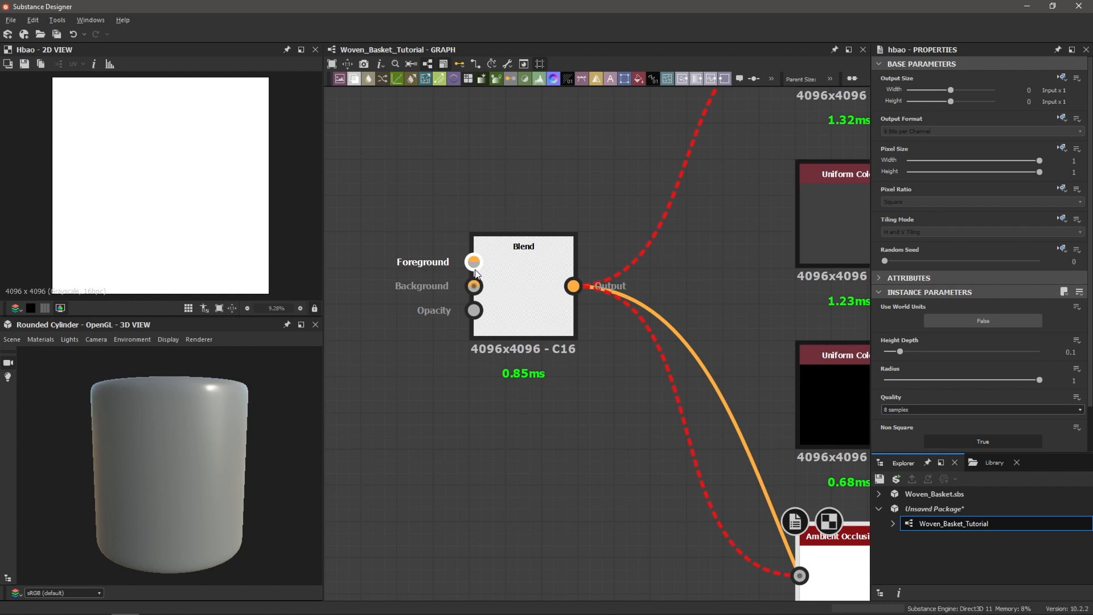
scroll(511, 344, down, 1)
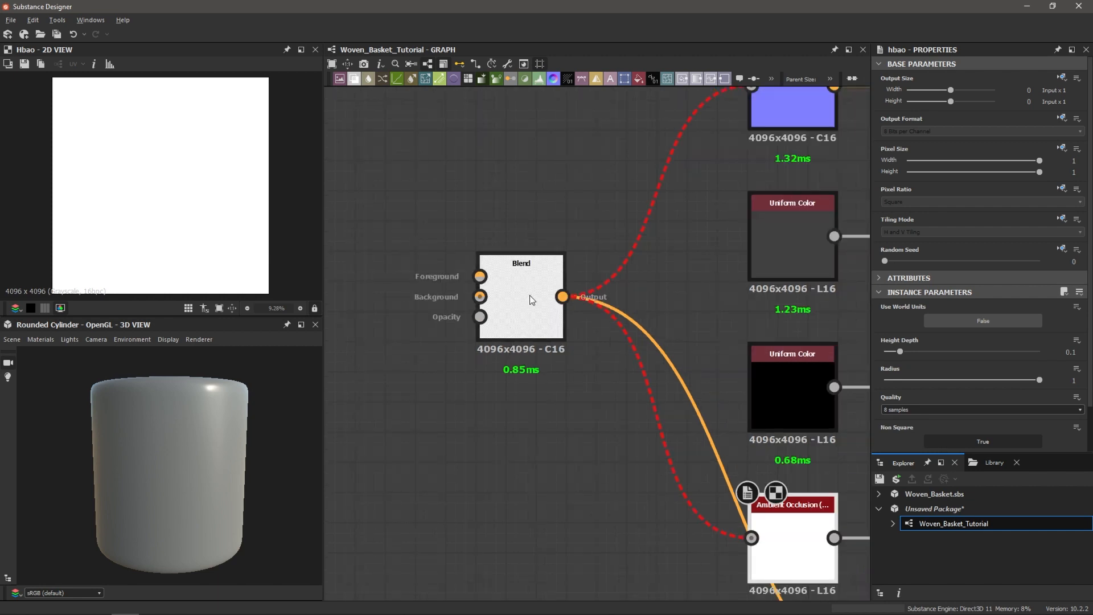
scroll(530, 295, down, 1)
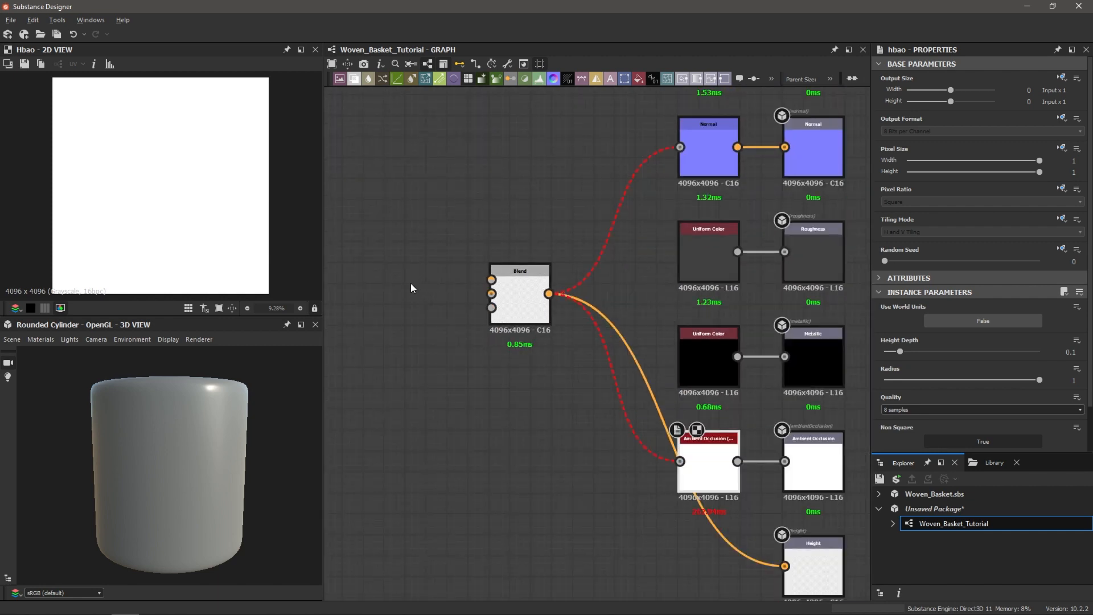
scroll(493, 282, up, 1)
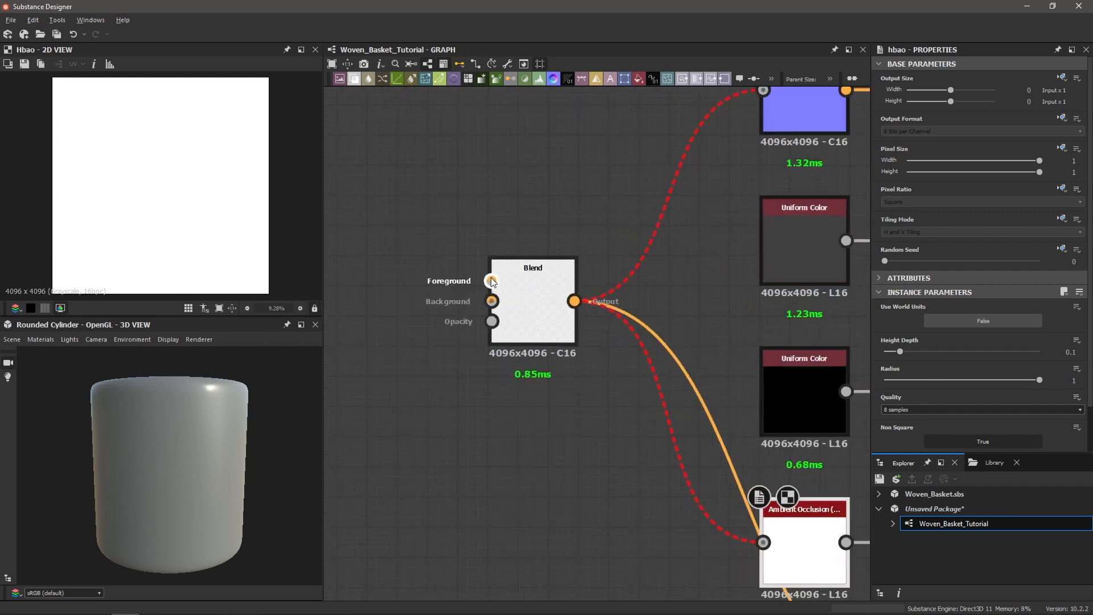
scroll(524, 303, down, 2)
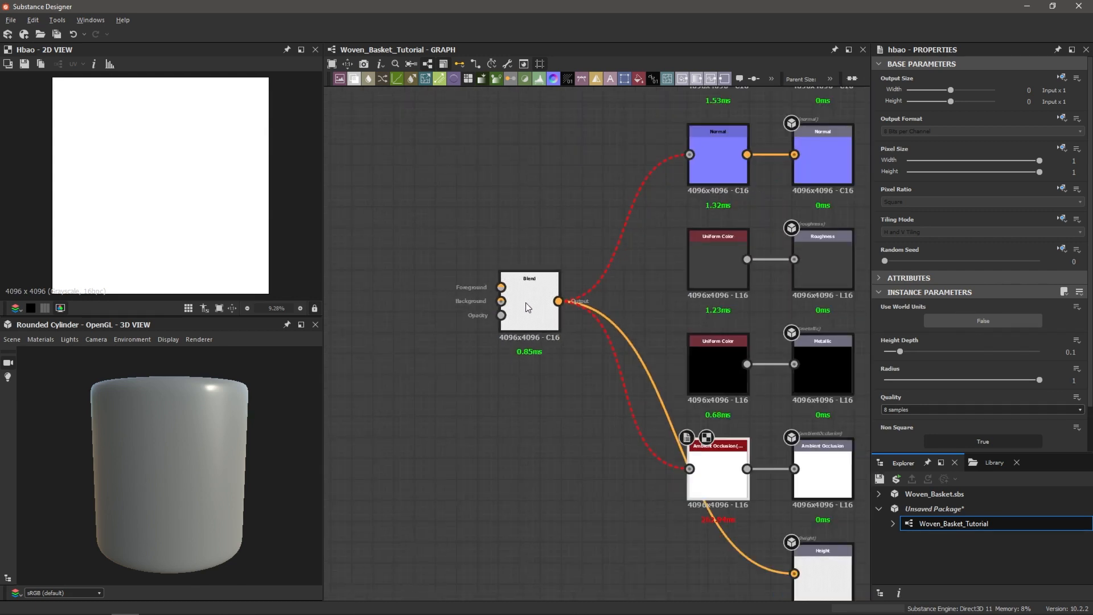
scroll(528, 303, up, 1)
middle_drag(529, 302, 543, 236)
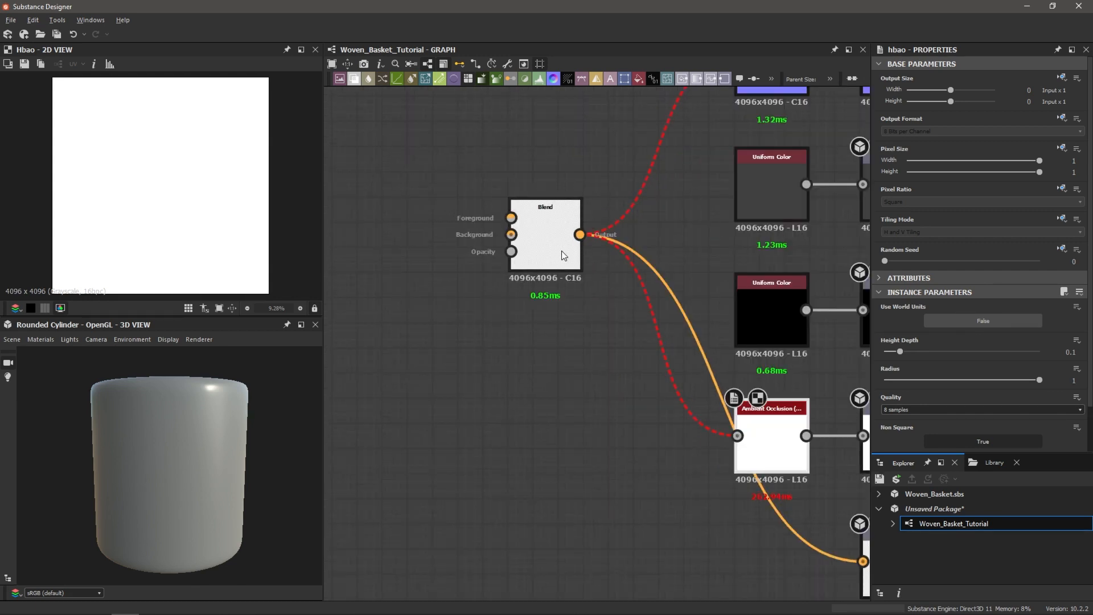
scroll(608, 343, down, 1)
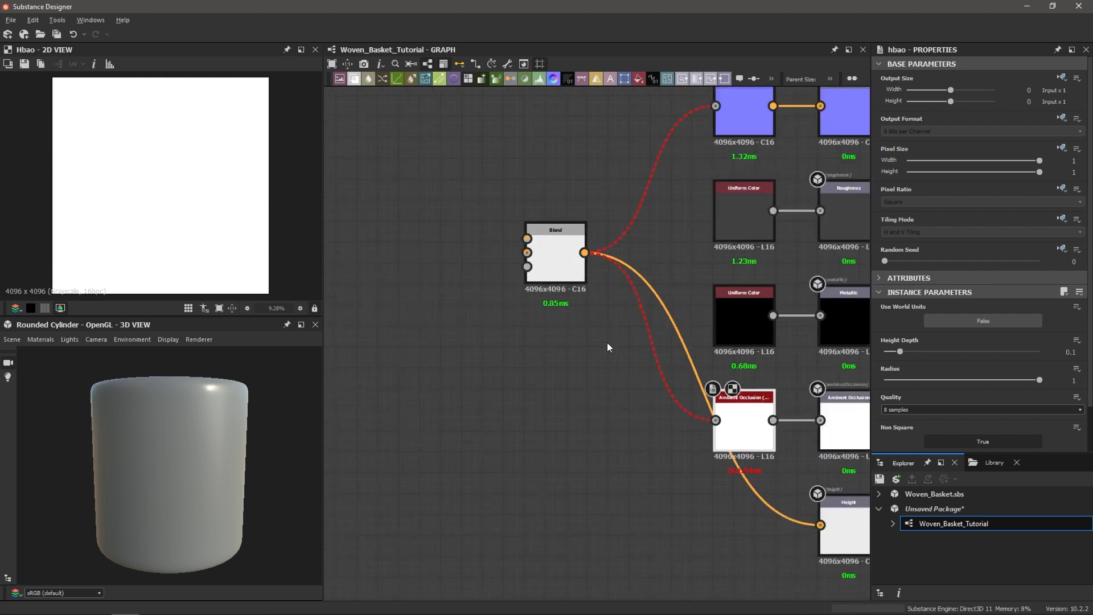
middle_drag(607, 344, 667, 388)
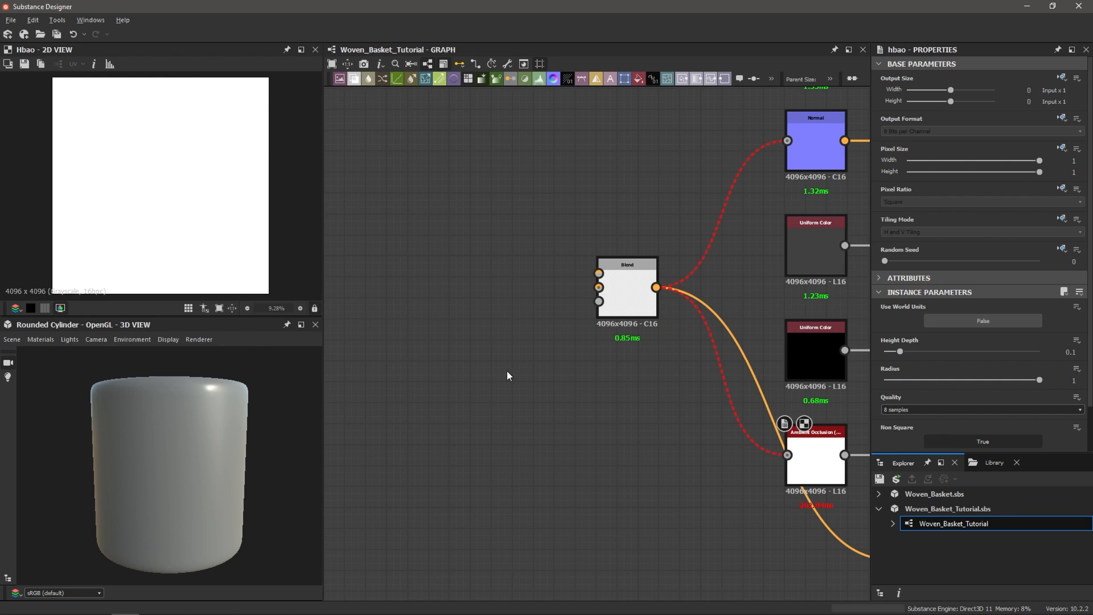
- Bring up the woven basket reference photo and examine how the strands weave around the vertical stakes
key(alt+Tab)
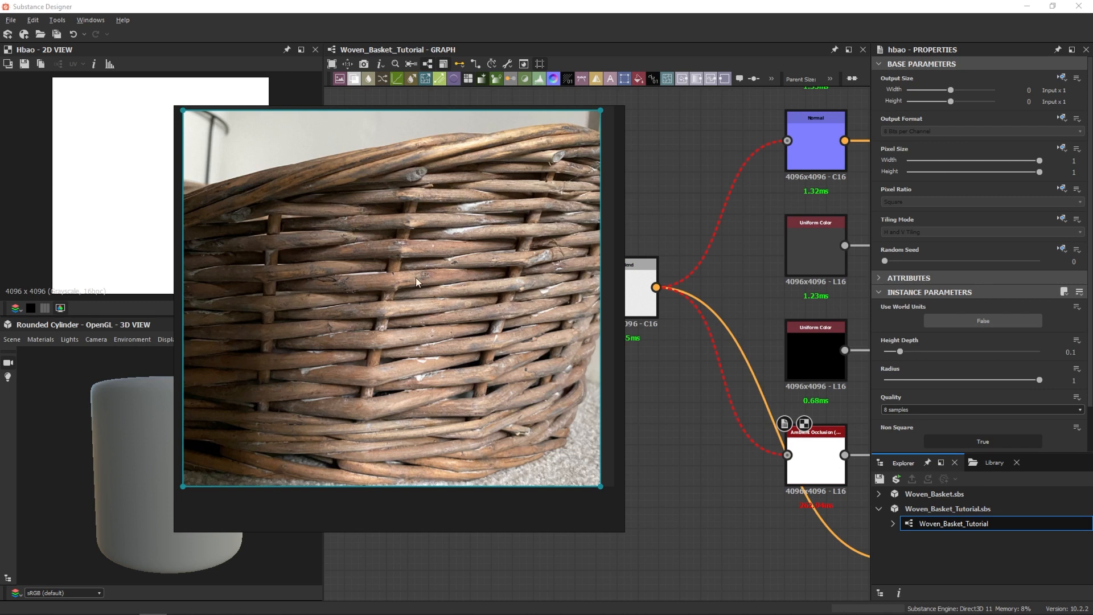
scroll(416, 278, up, 5)
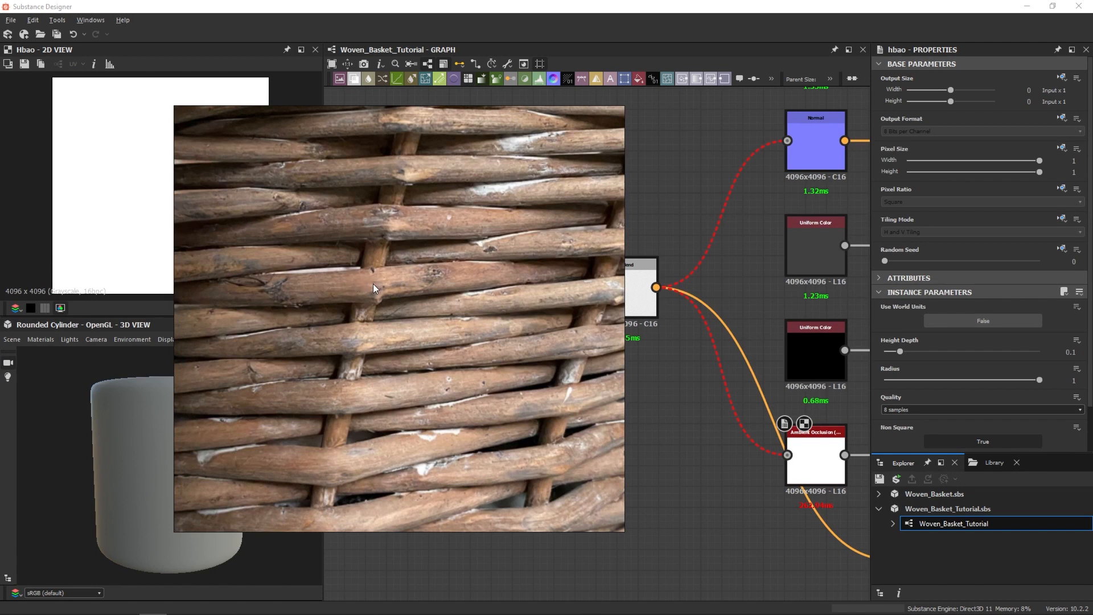
scroll(488, 270, down, 4)
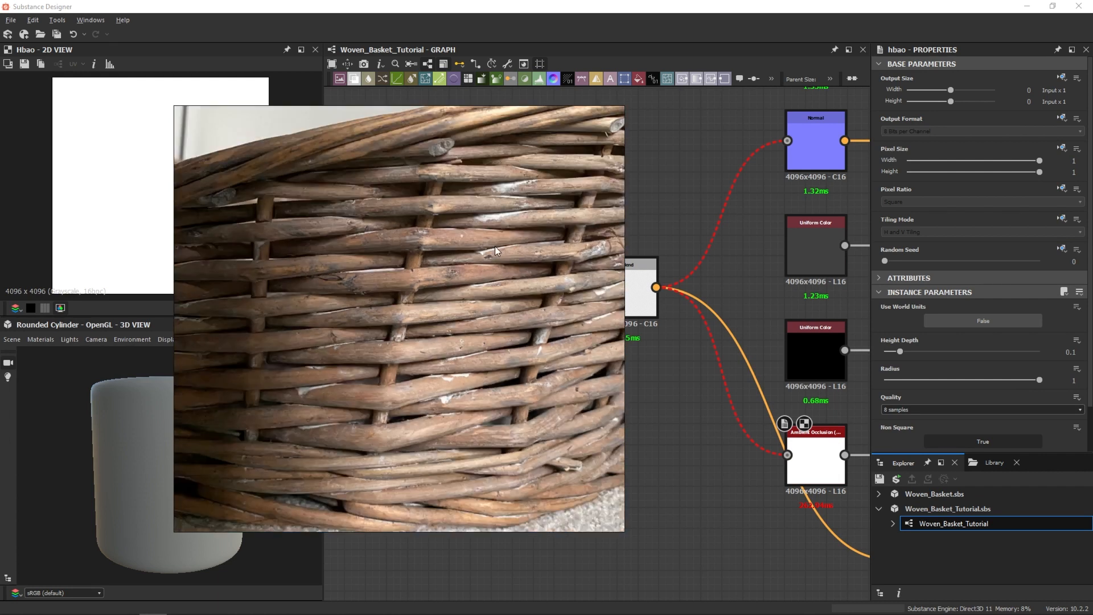
scroll(494, 246, up, 2)
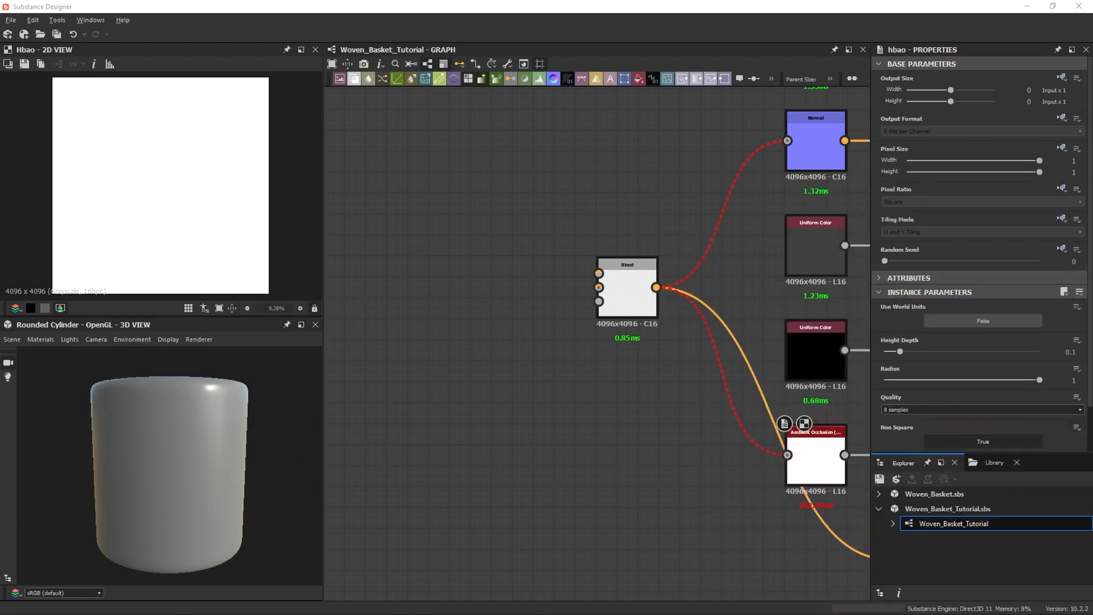
- Add a Gradient Linear 3 node to the empty graph area beside the Blend node's inputs
key(space)
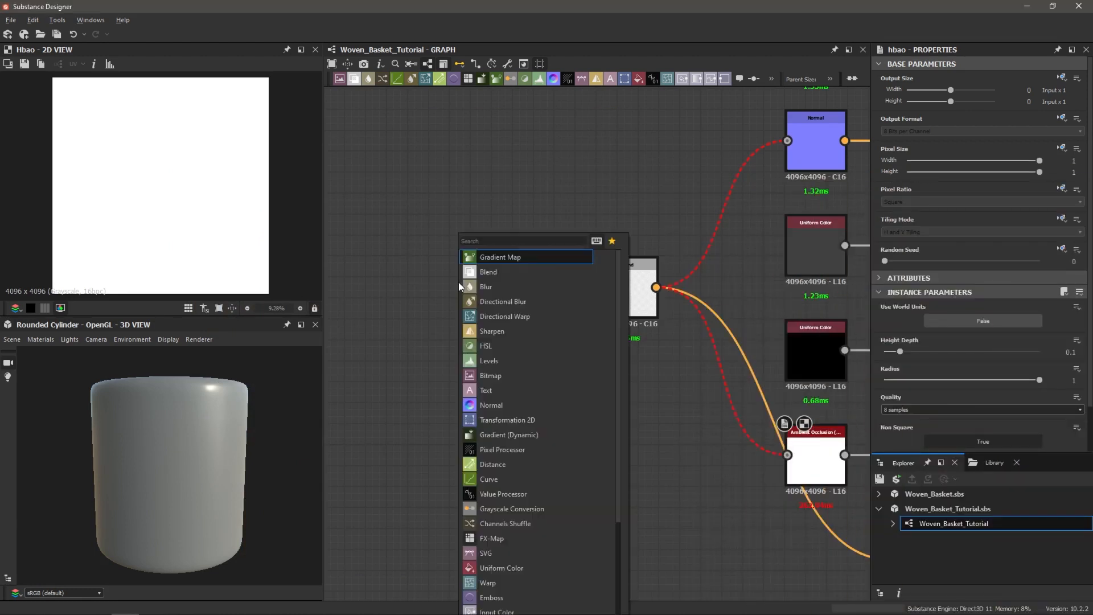
text(gradient)
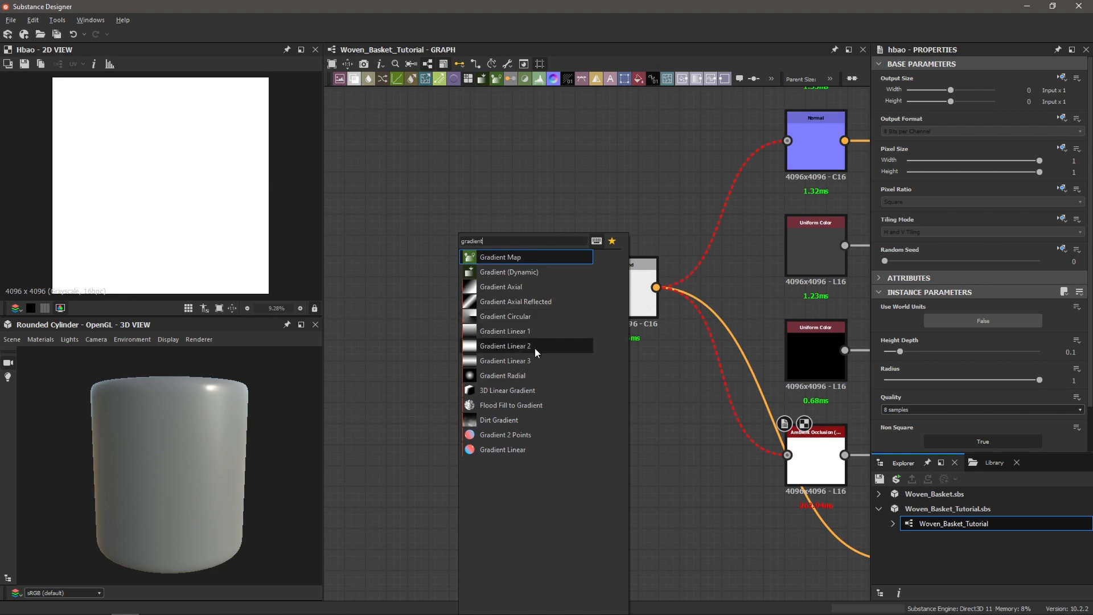
click(514, 361)
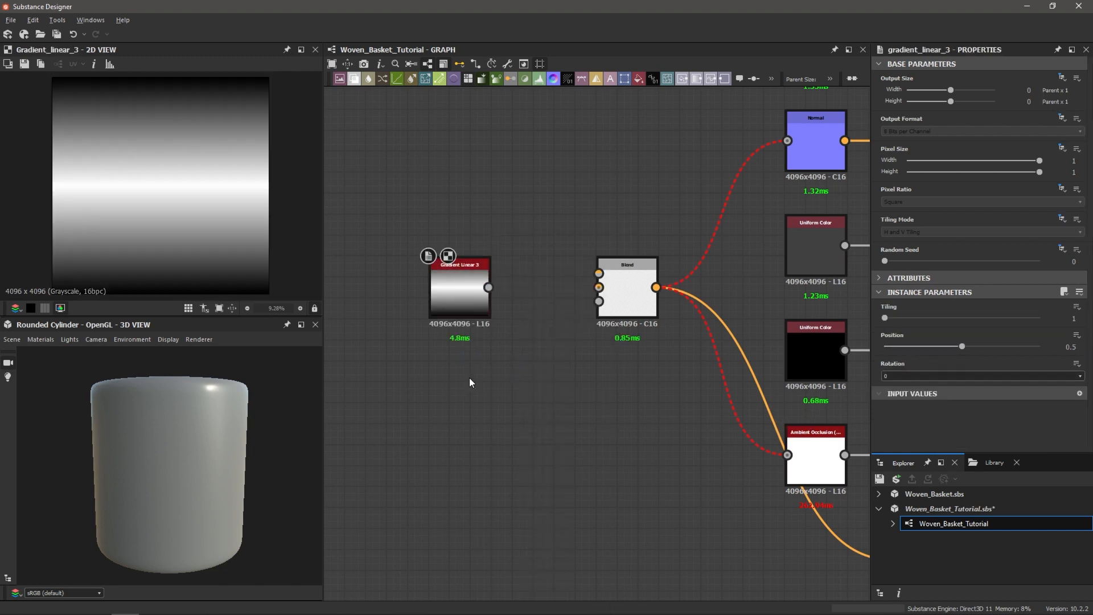
- Add a Gradient Linear 2 node to compare its falloff with Gradient Linear 3, and delete it again
key(space)
text(gra)
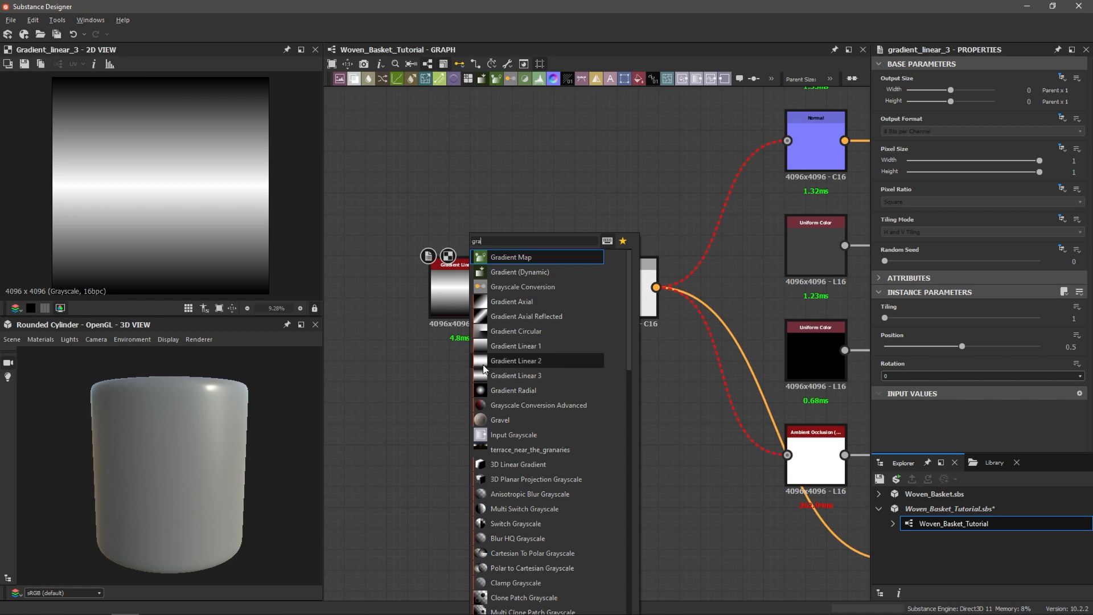
click(485, 362)
click(456, 285)
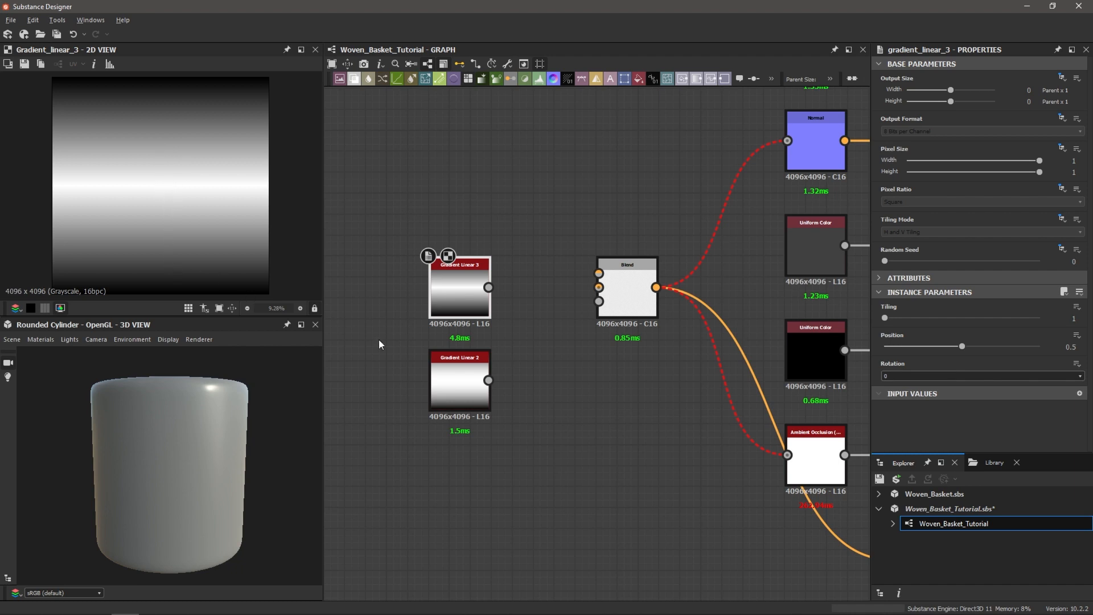
double_click(452, 373)
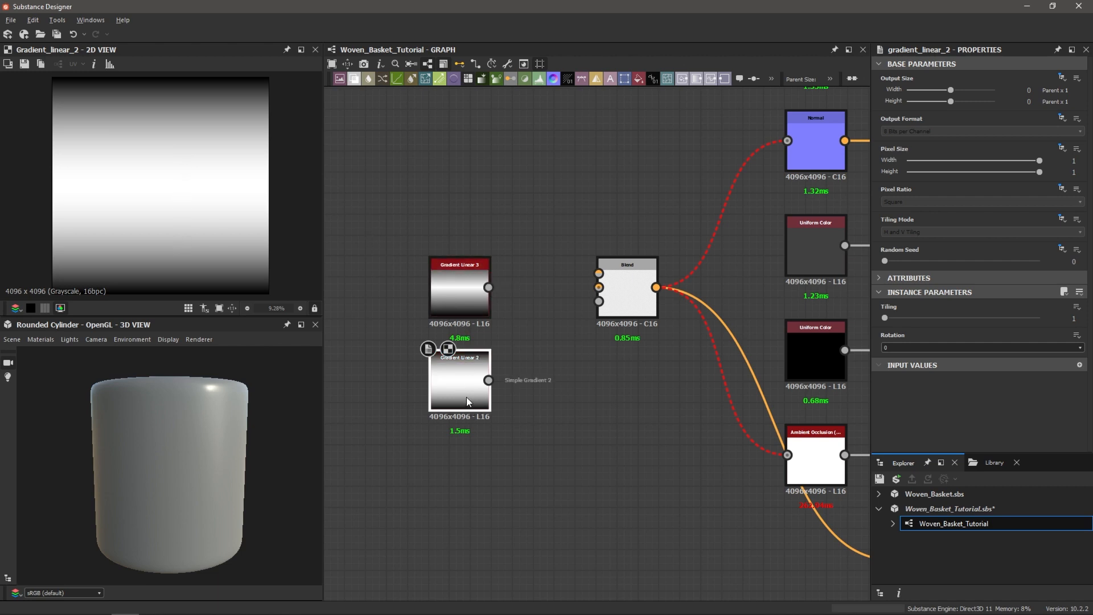
key(Delete)
- Set the Gradient Linear 3 node's rotation to 90 and move the node farther away from the Blend node
double_click(463, 294)
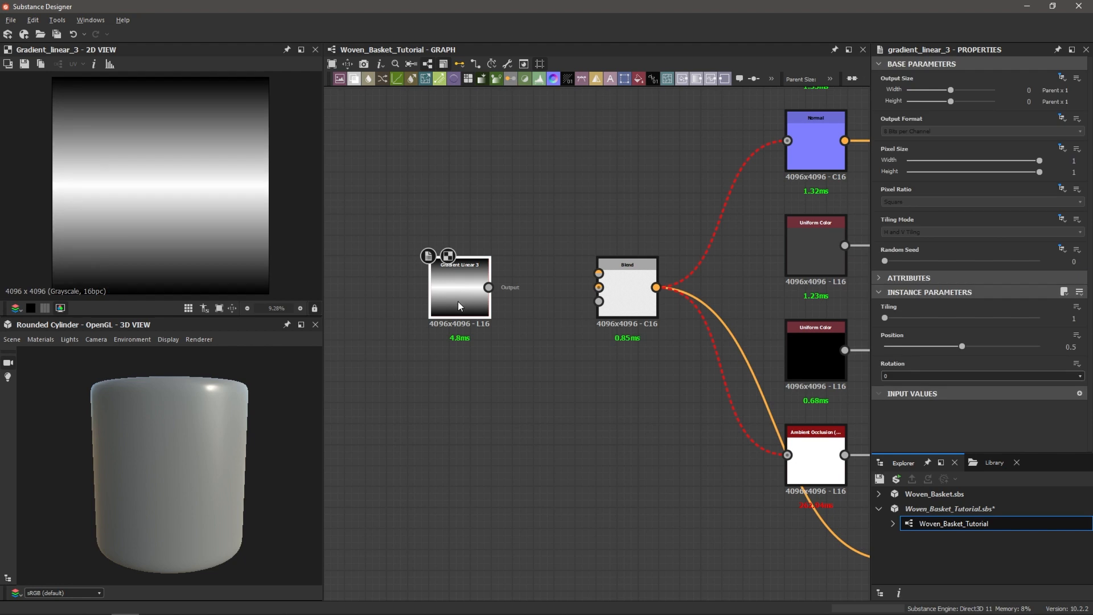
scroll(456, 298, down, 2)
middle_drag(457, 298, 560, 306)
drag(560, 305, 515, 296)
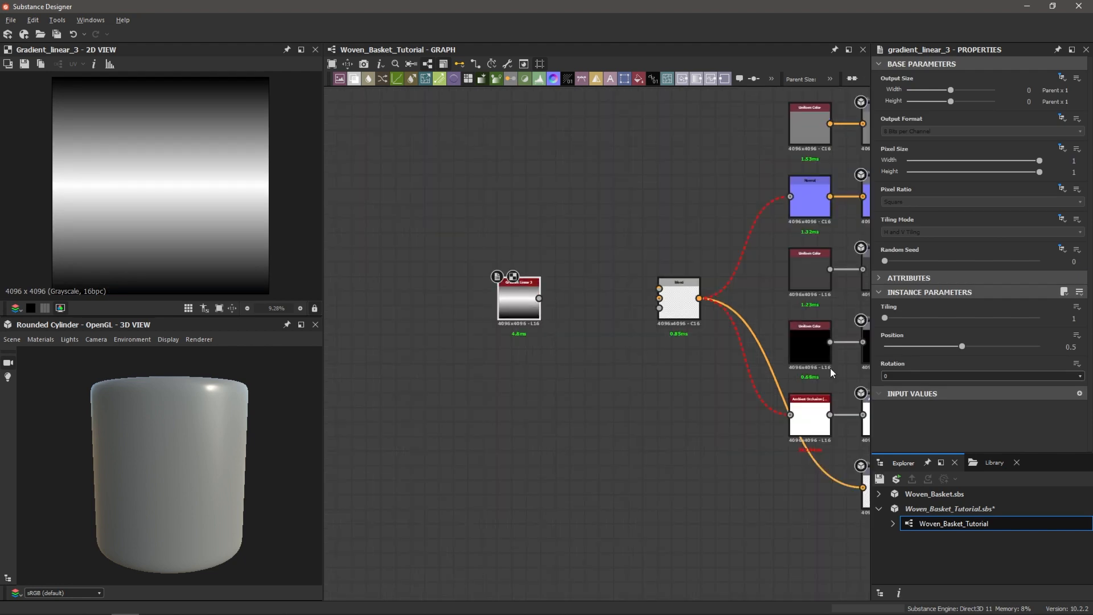
click(898, 372)
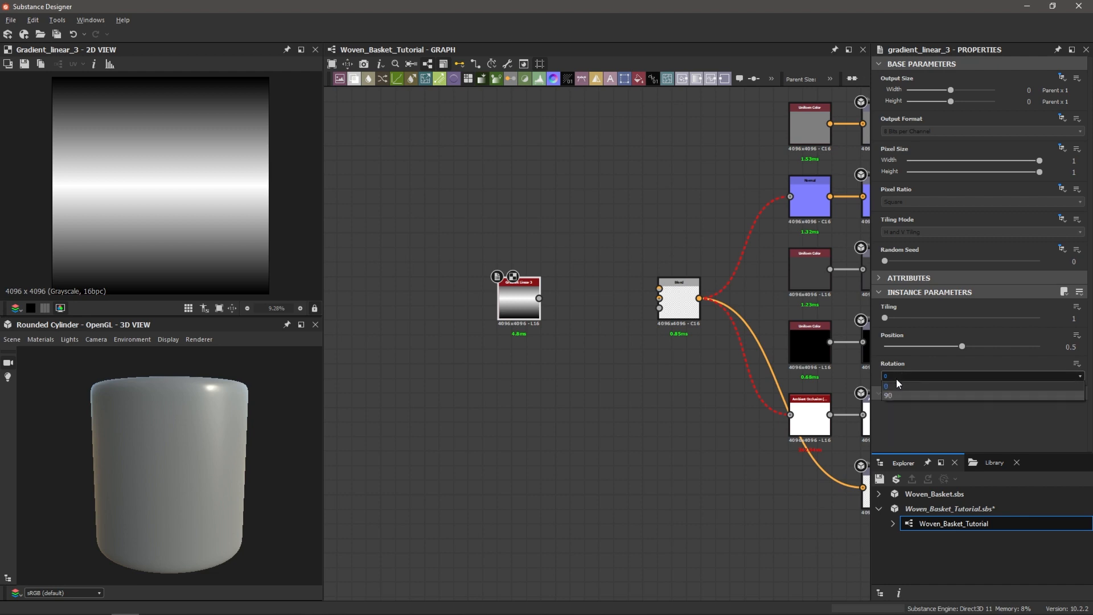
click(891, 394)
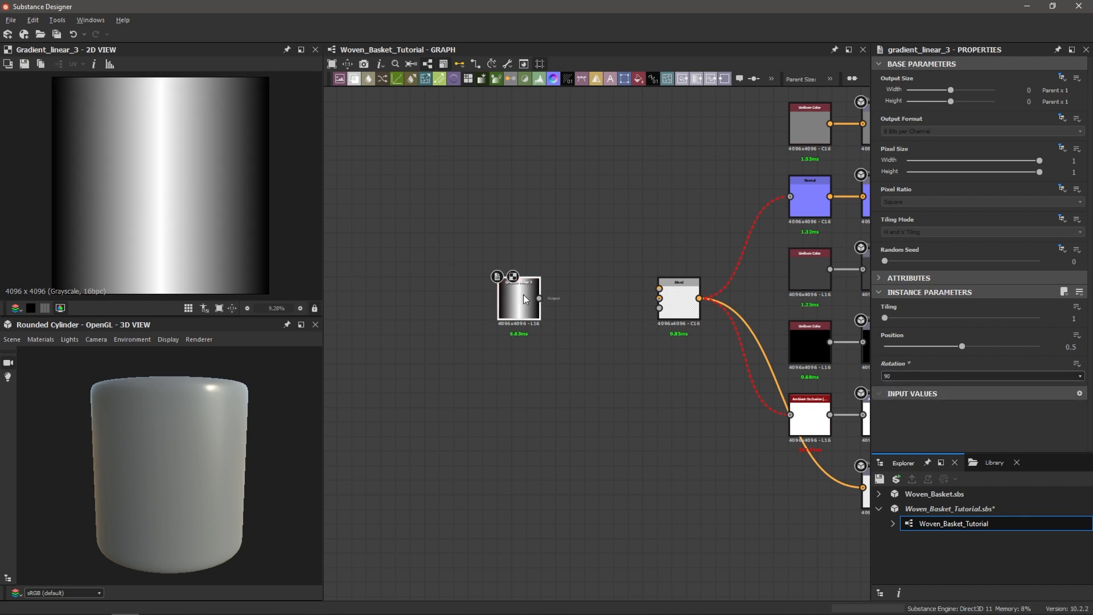
drag(525, 302, 423, 289)
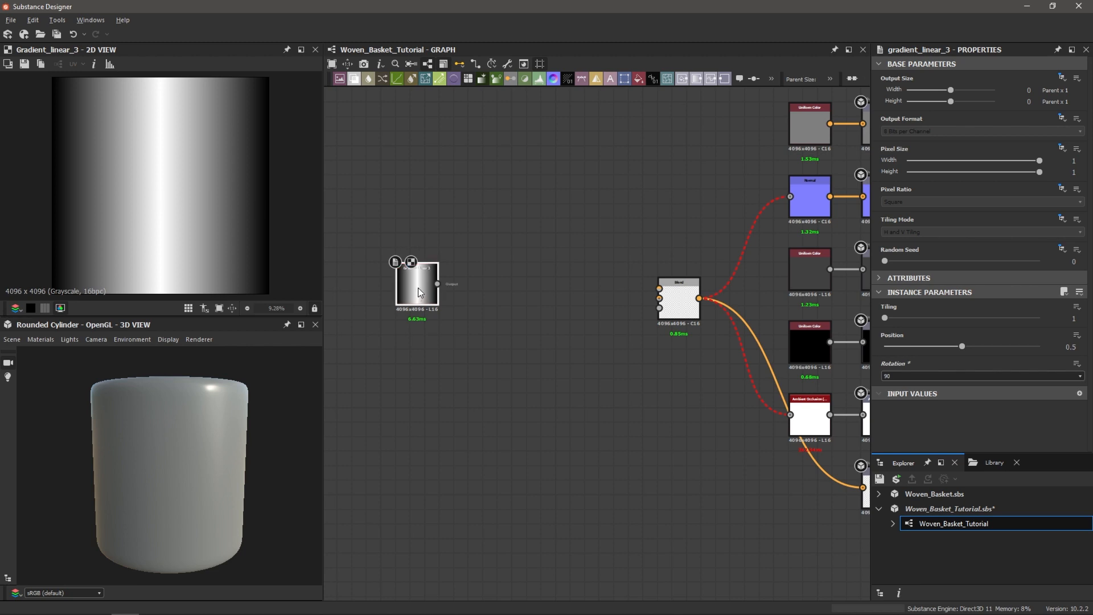
- Add a Blur HQ Grayscale node fed by the Gradient Linear 3 node
scroll(418, 288, up, 2)
key(space)
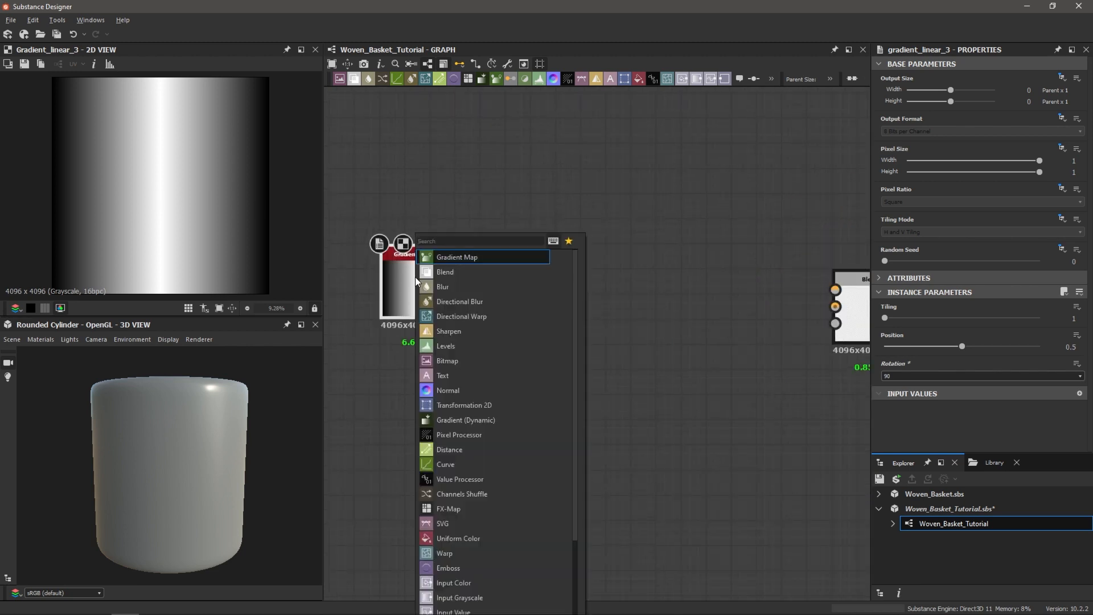
text(blur)
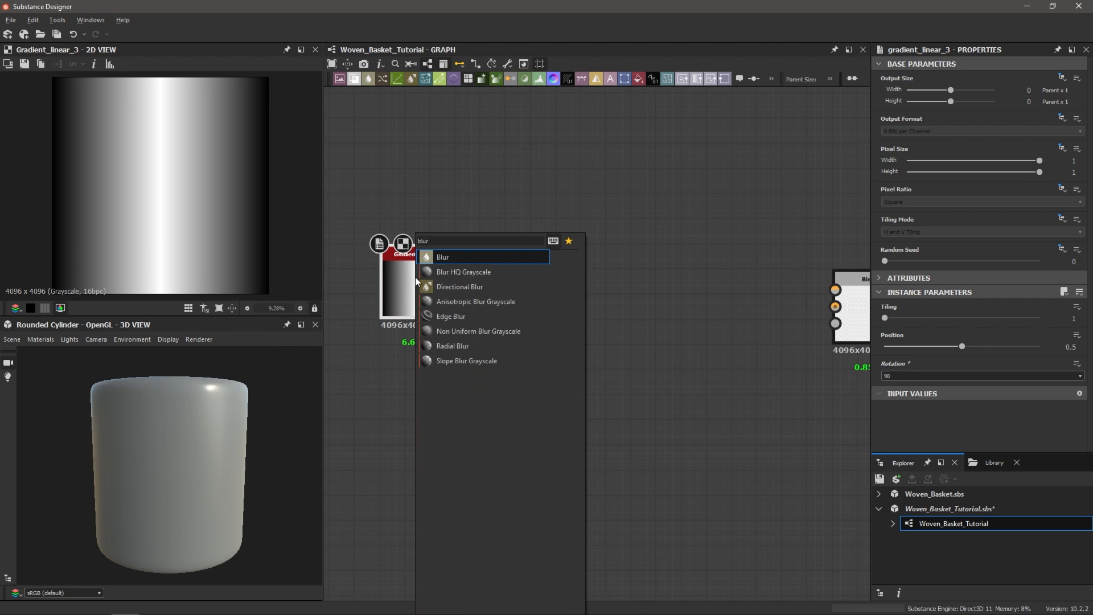
key(Down)
key(Return)
- Set the Blur HQ Grayscale node's intensity to 4.87
click(961, 319)
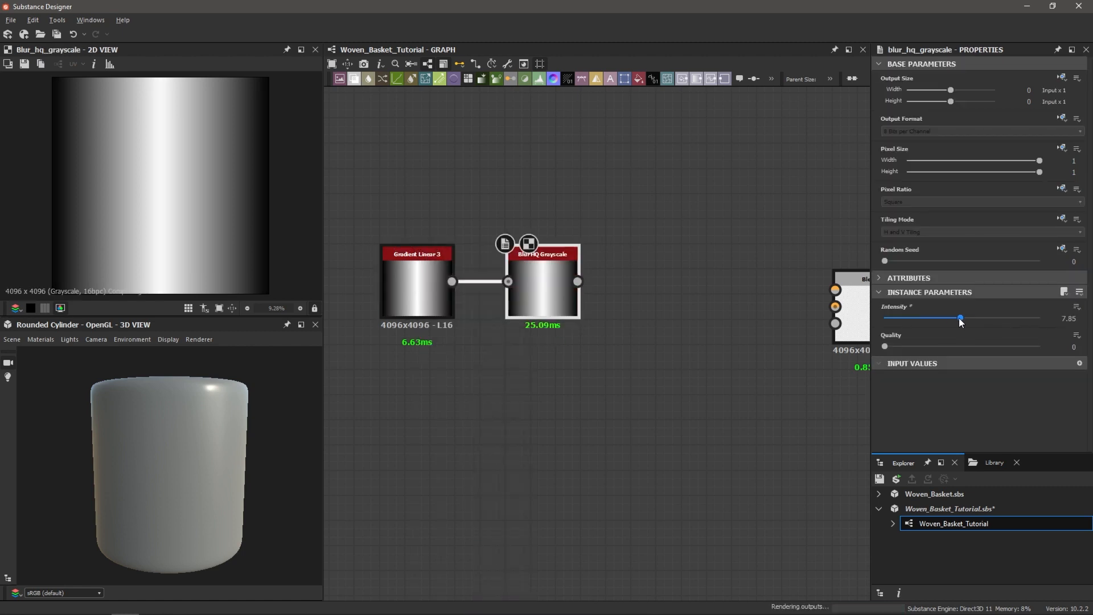
drag(961, 322, 898, 319)
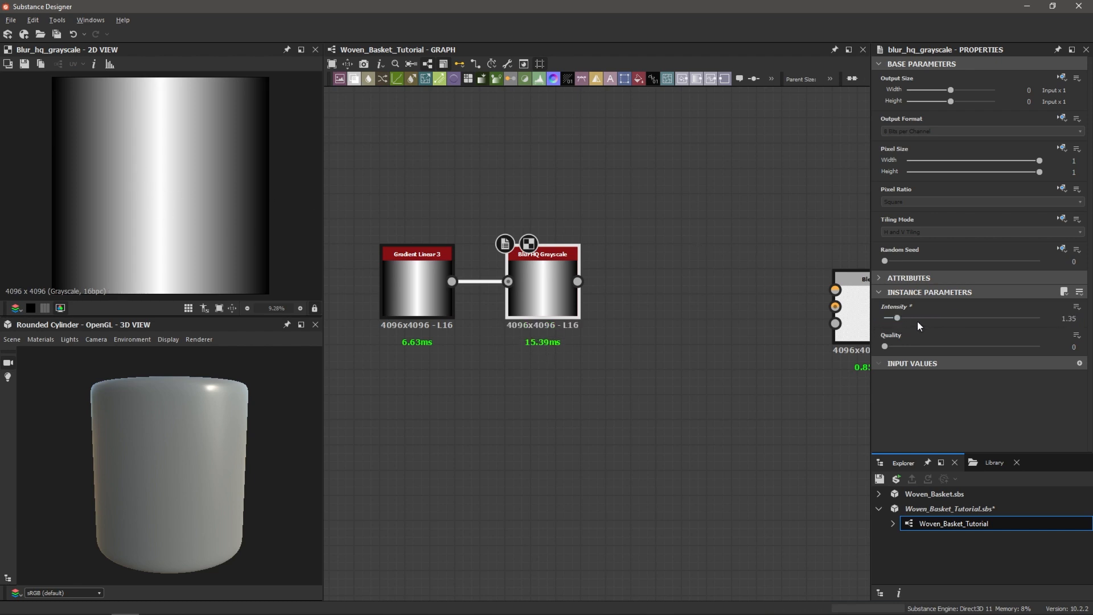
drag(900, 317, 922, 327)
drag(921, 331, 923, 331)
drag(923, 327, 933, 321)
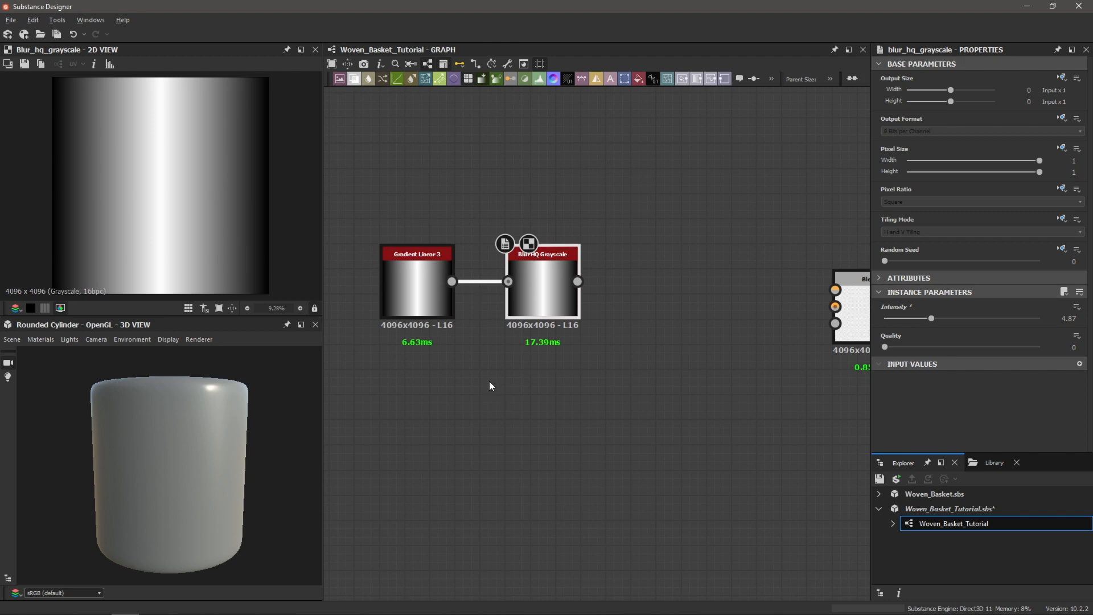
- Add a Gradient Linear 2 node and align it directly below the Gradient Linear 3 node
middle_drag(491, 385, 506, 357)
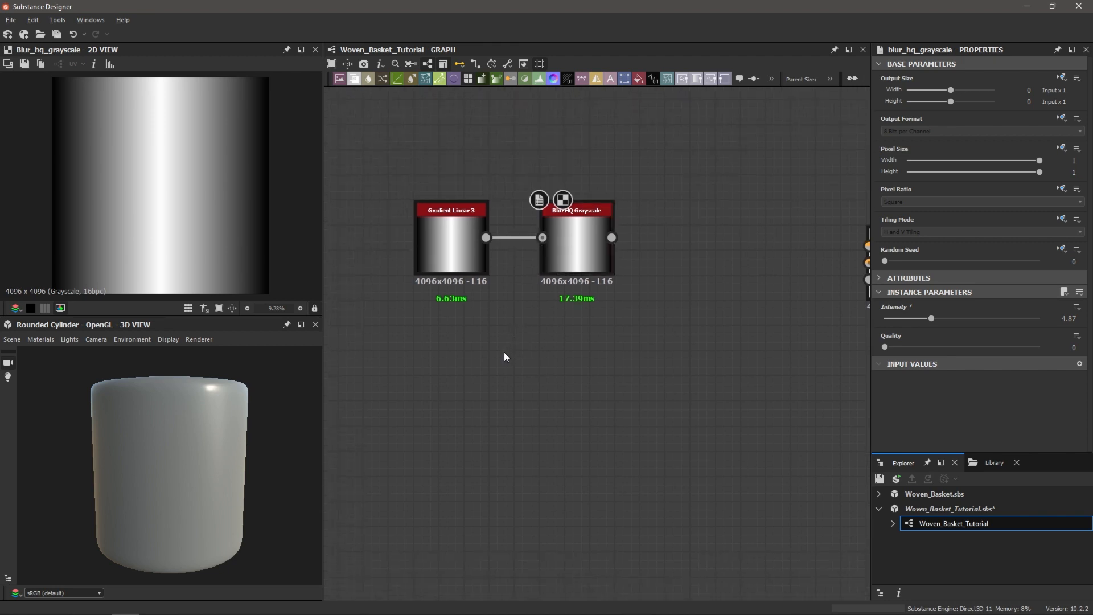
key(space)
text(grad)
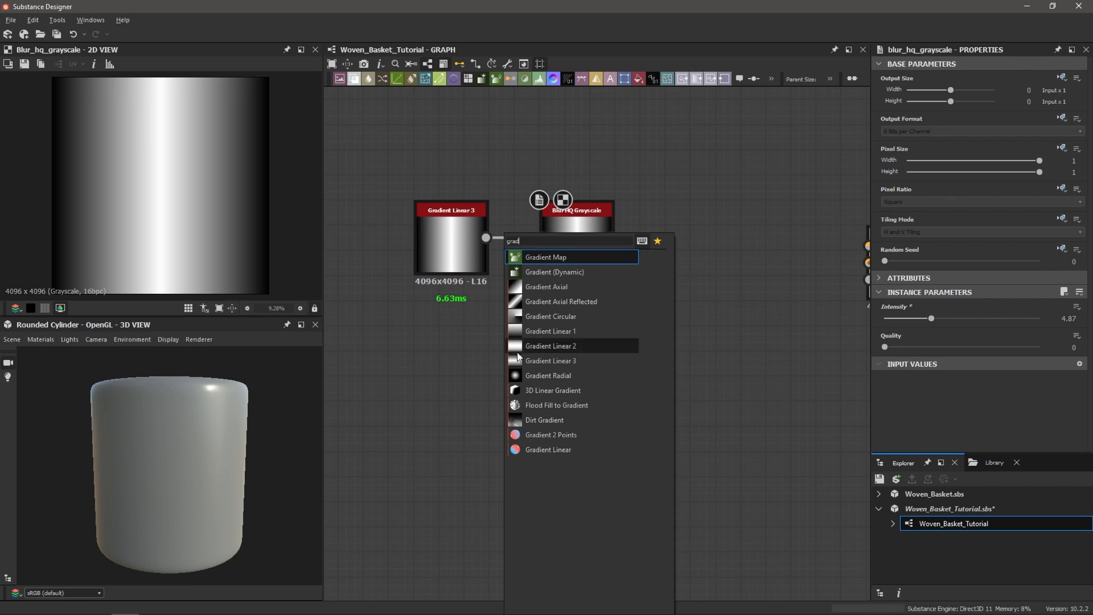
click(521, 347)
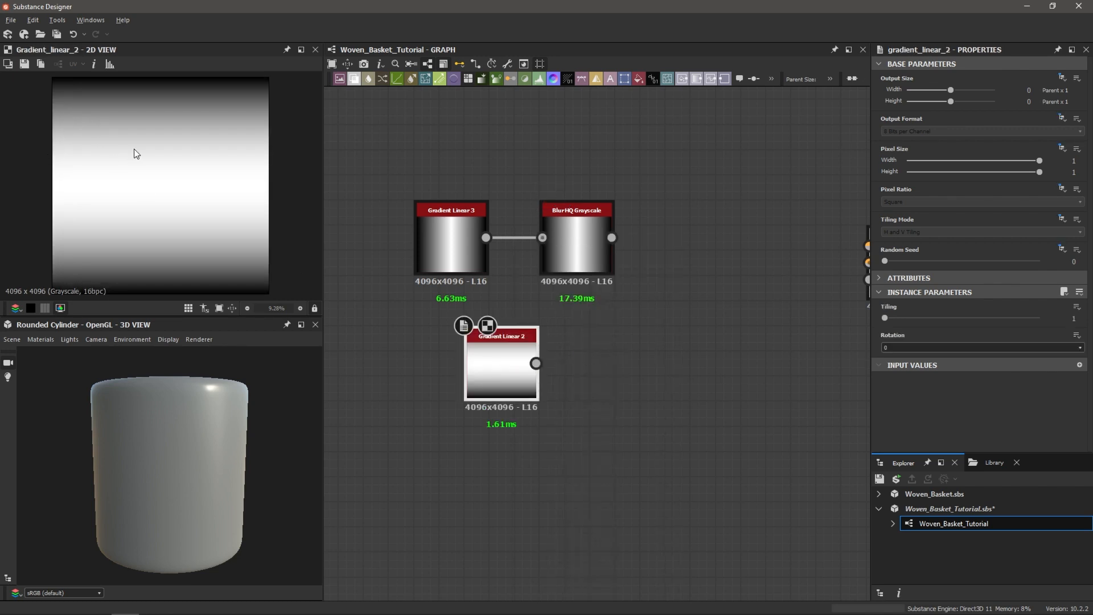
scroll(142, 177, down, 1)
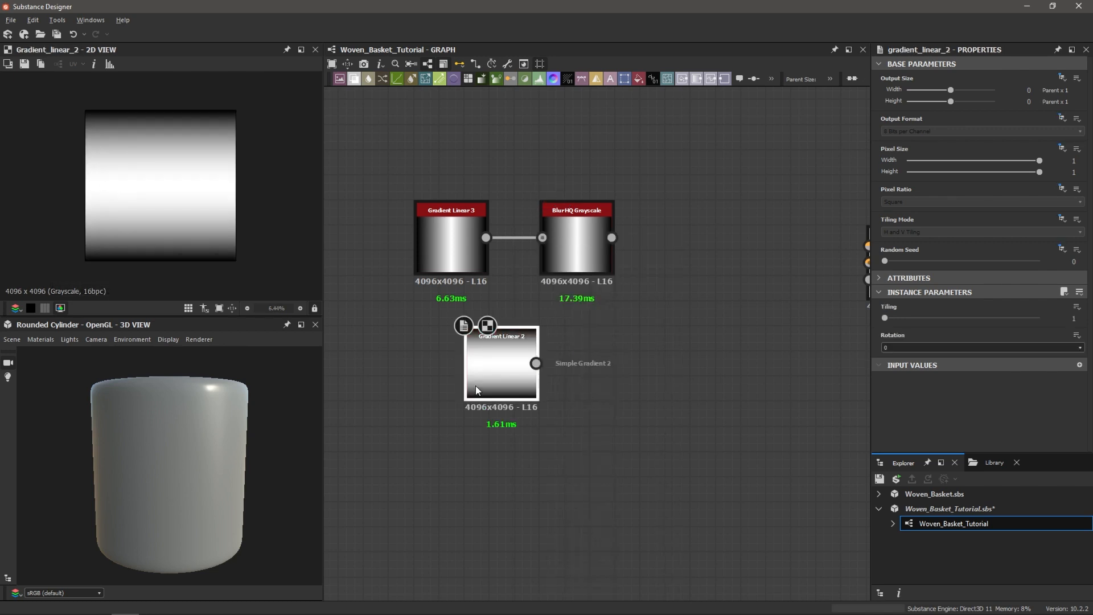
drag(485, 375, 450, 376)
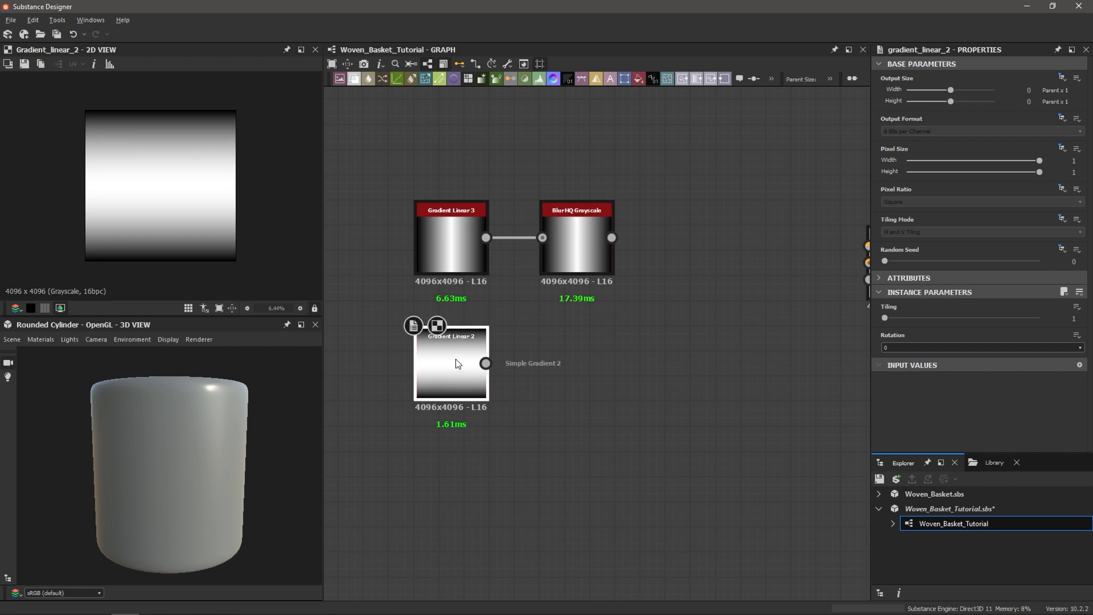
- Add a Curve node fed by the Gradient Linear 2 node and bring its curve graph into view
key(space)
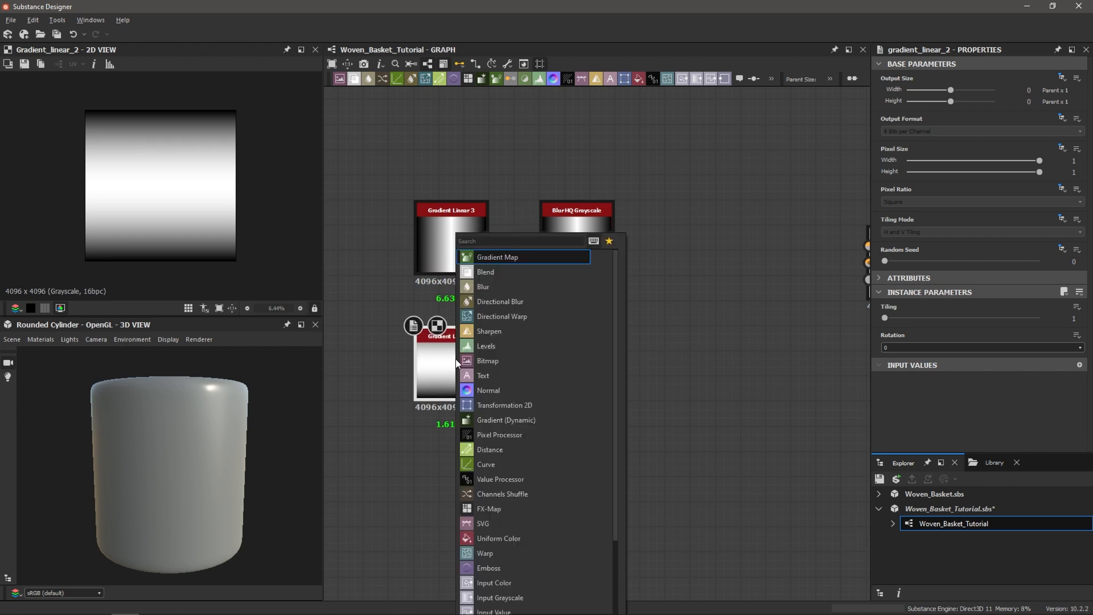
text(curve)
key(Return)
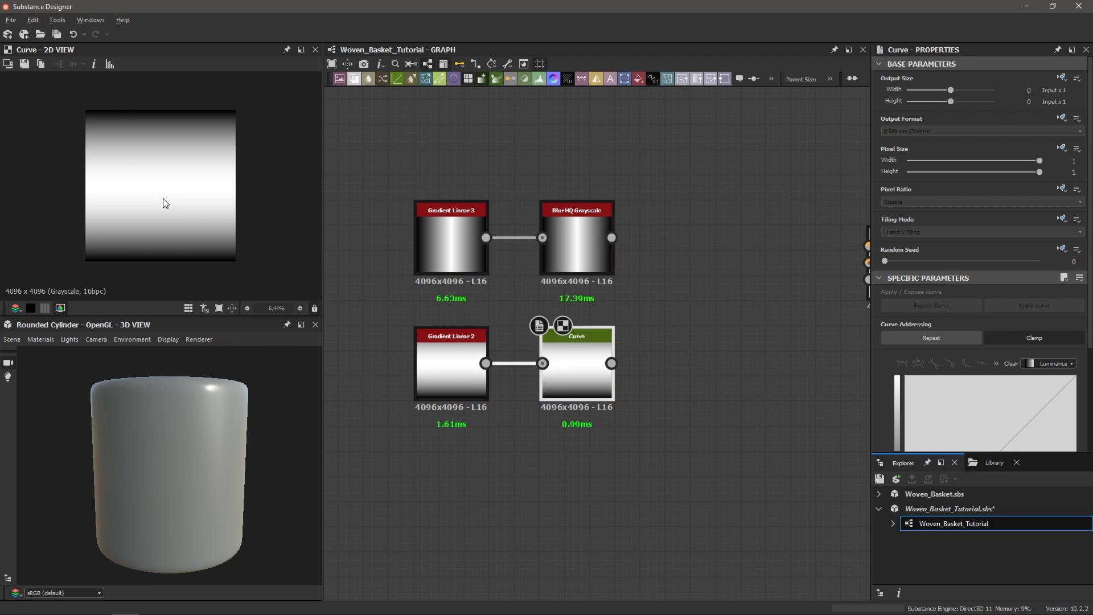
scroll(168, 205, down, 2)
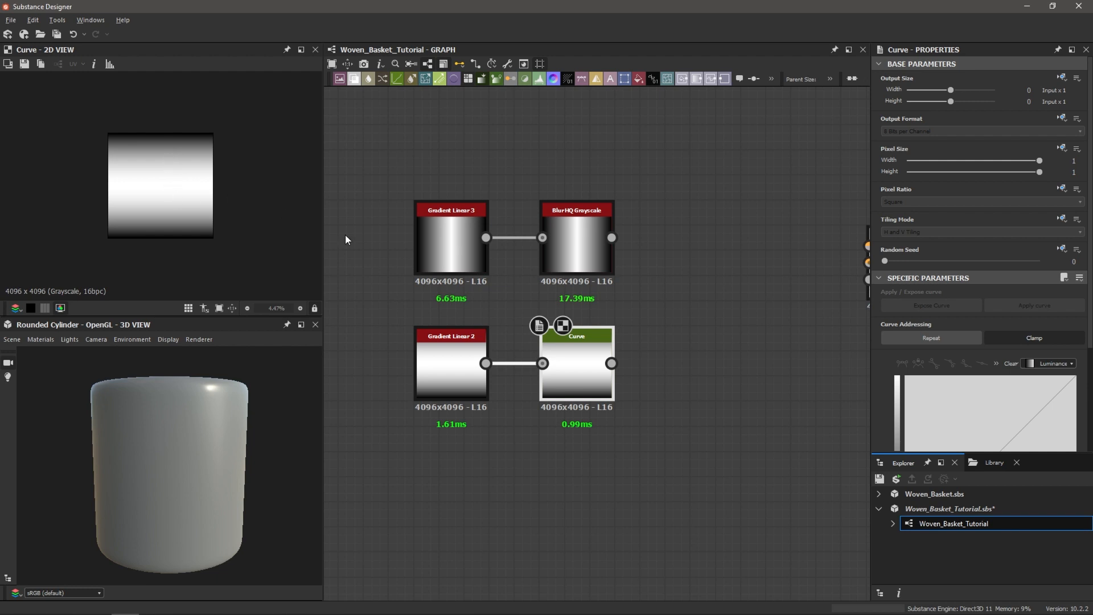
middle_drag(715, 361, 707, 358)
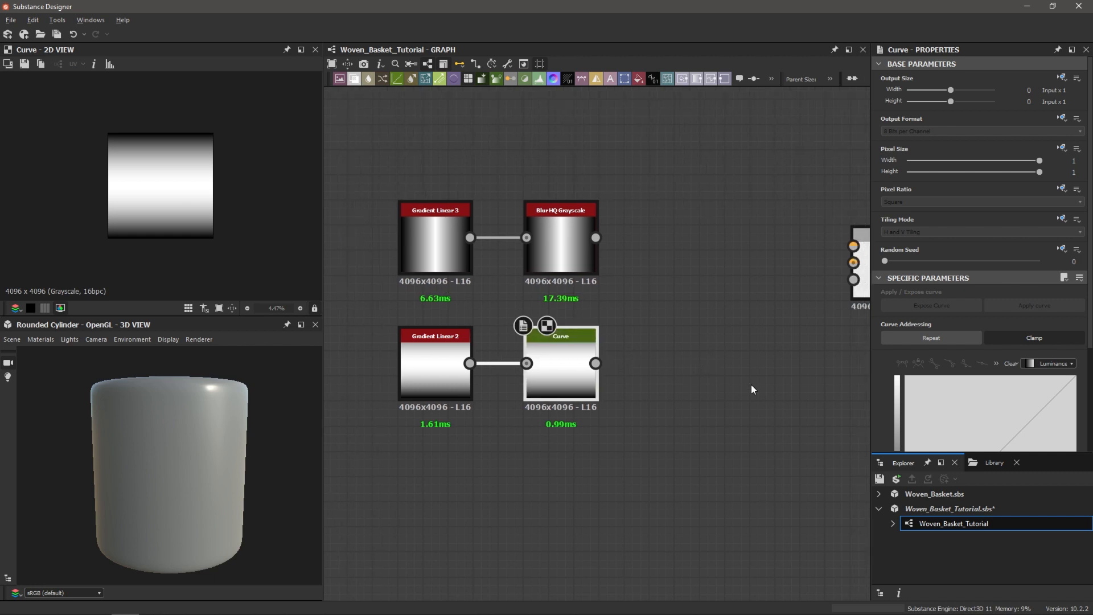
scroll(885, 387, down, 3)
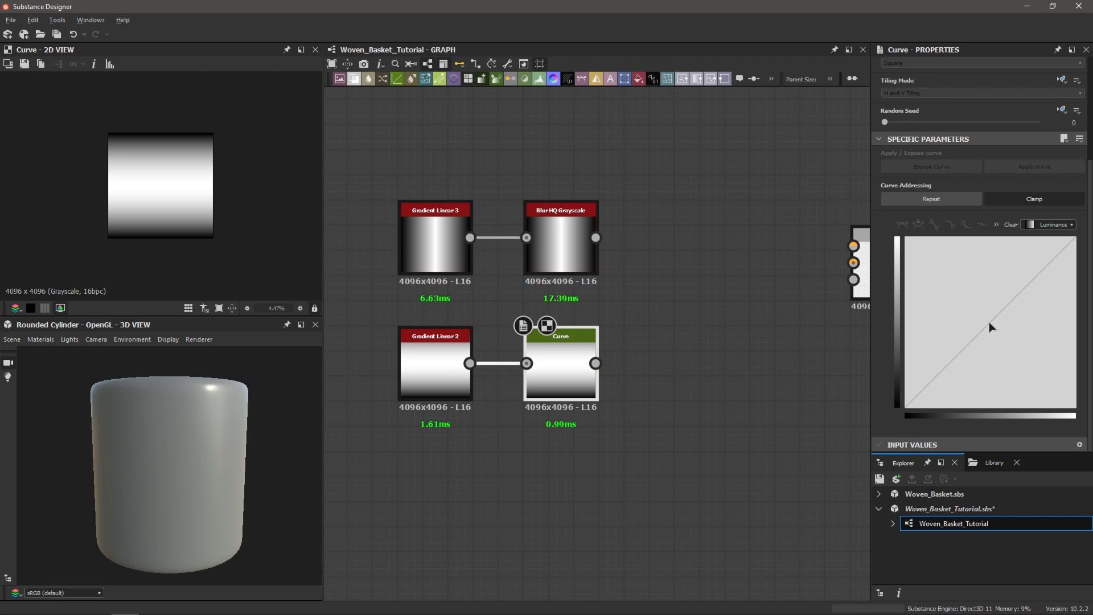
- Add a middle point to the Curve node's graph, lengthen its tangent handles, and raise it to about 0.34 input, 0.63 output
click(989, 323)
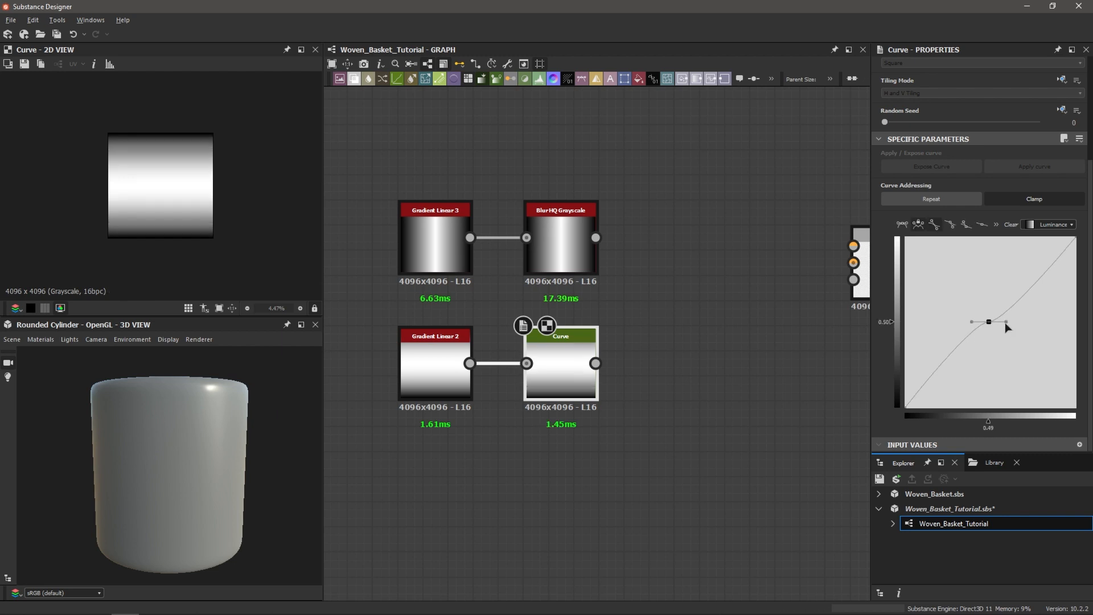
drag(1006, 322, 1041, 269)
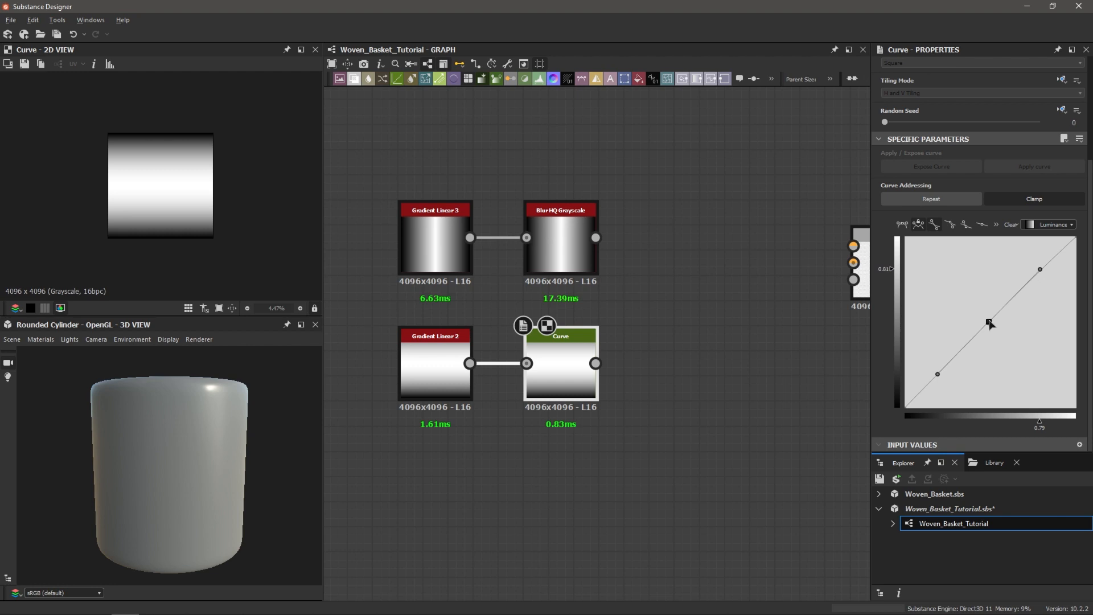
drag(989, 322, 965, 303)
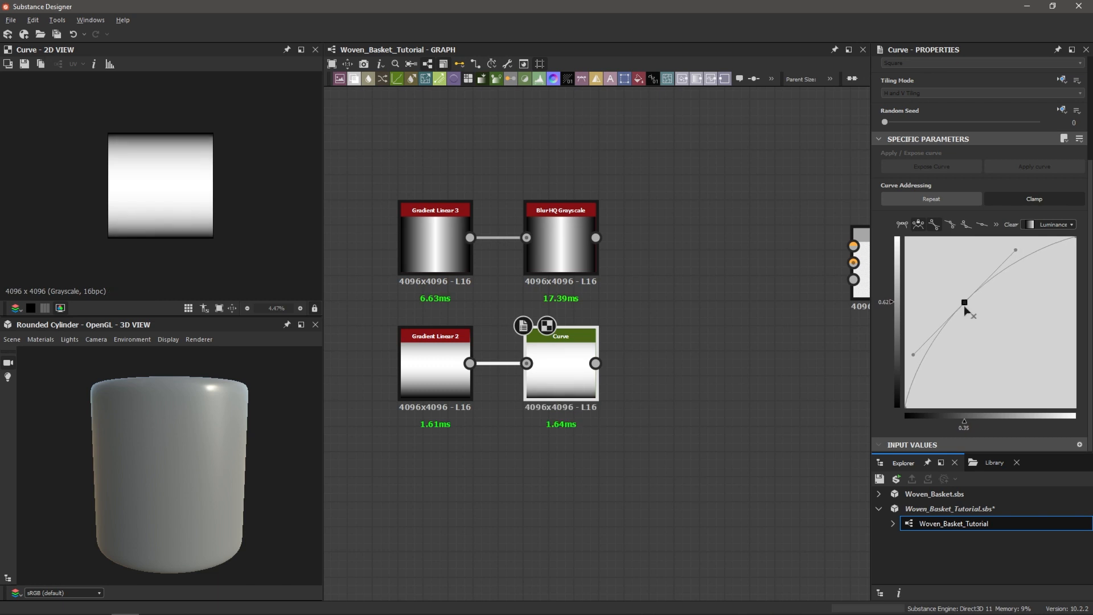
scroll(196, 192, up, 3)
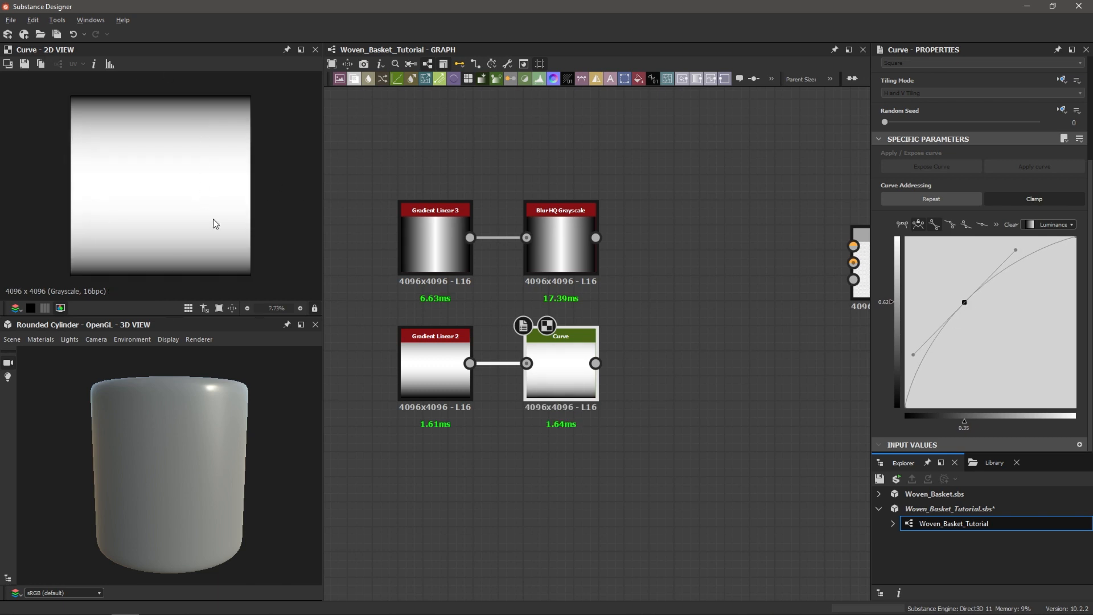
mouse_move(966, 306)
mouse_down()
mouse_move(989, 342)
mouse_move(950, 308)
mouse_move(964, 306)
mouse_up()
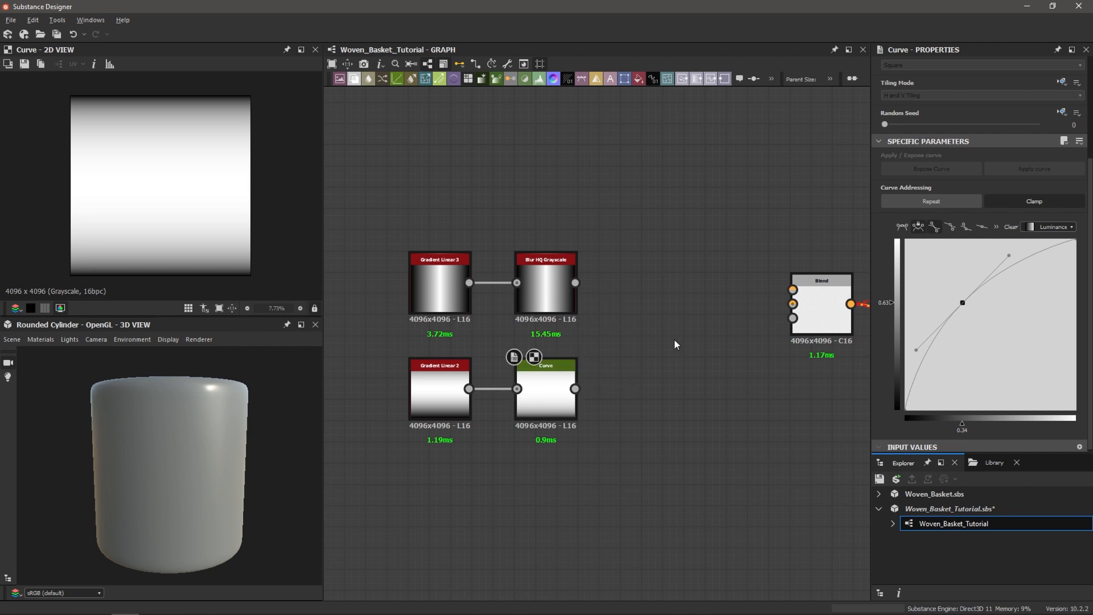
- Add a Blend node set to Multiply, with Blur HQ Grayscale as its foreground and Curve as its background
key(space)
text(blend)
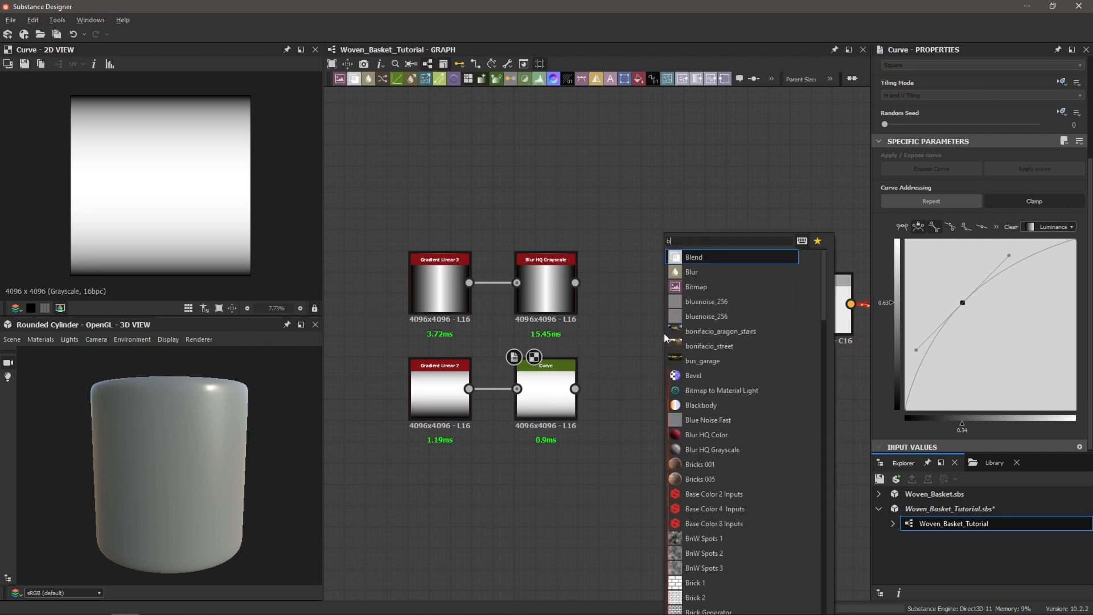
key(Return)
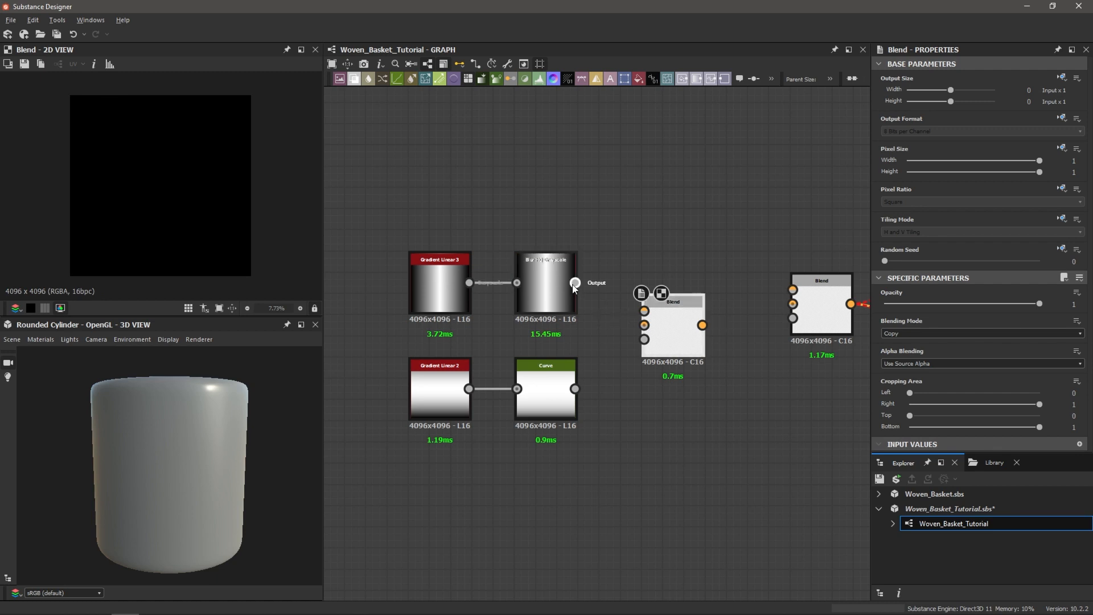
drag(575, 283, 647, 309)
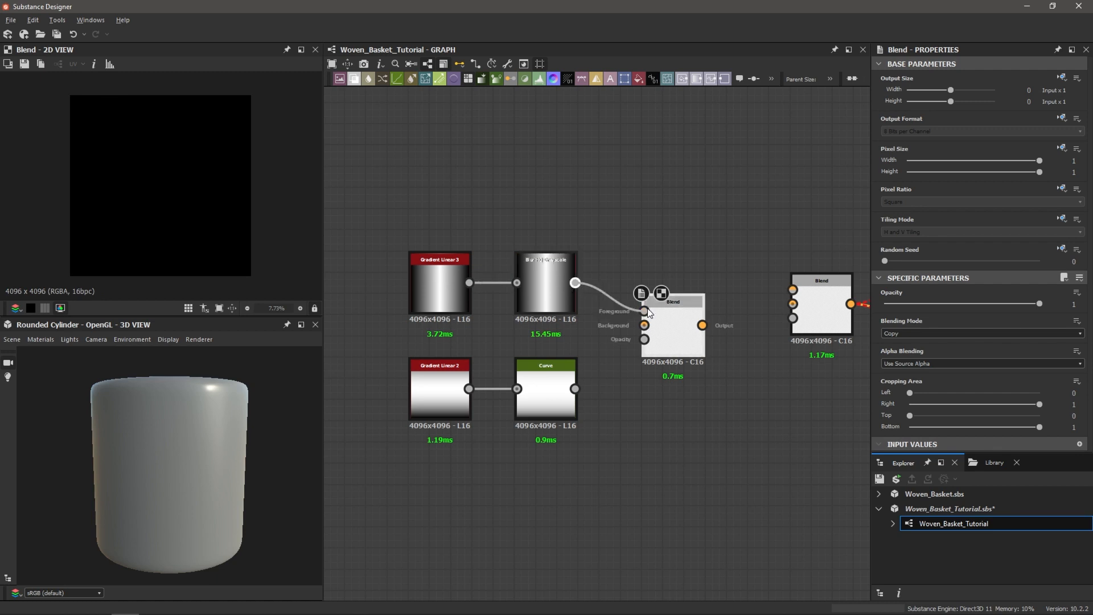
drag(576, 389, 647, 327)
double_click(647, 327)
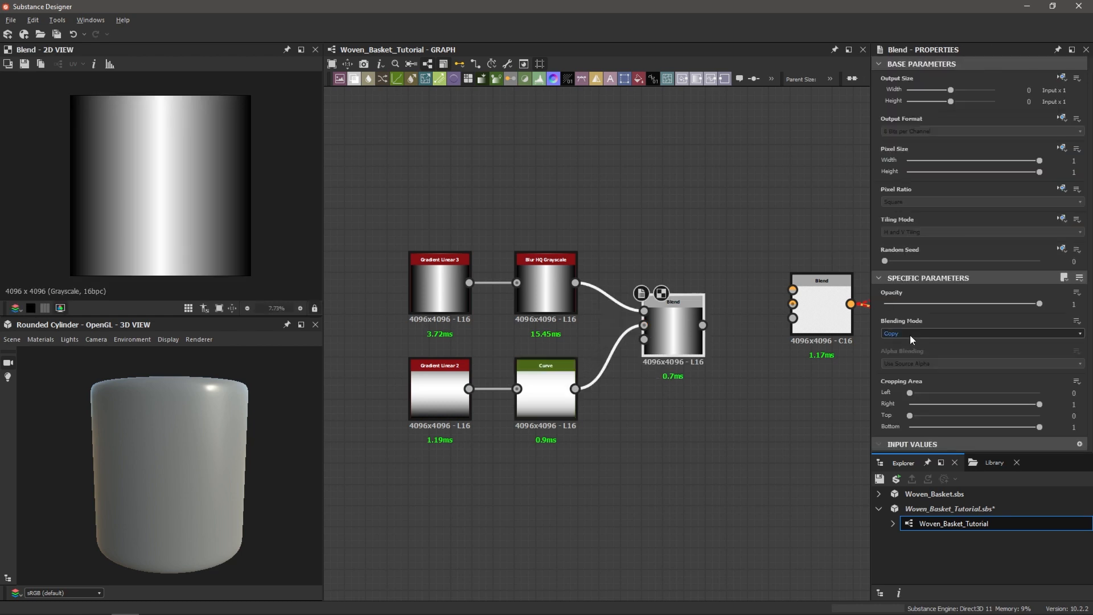
click(910, 334)
click(907, 370)
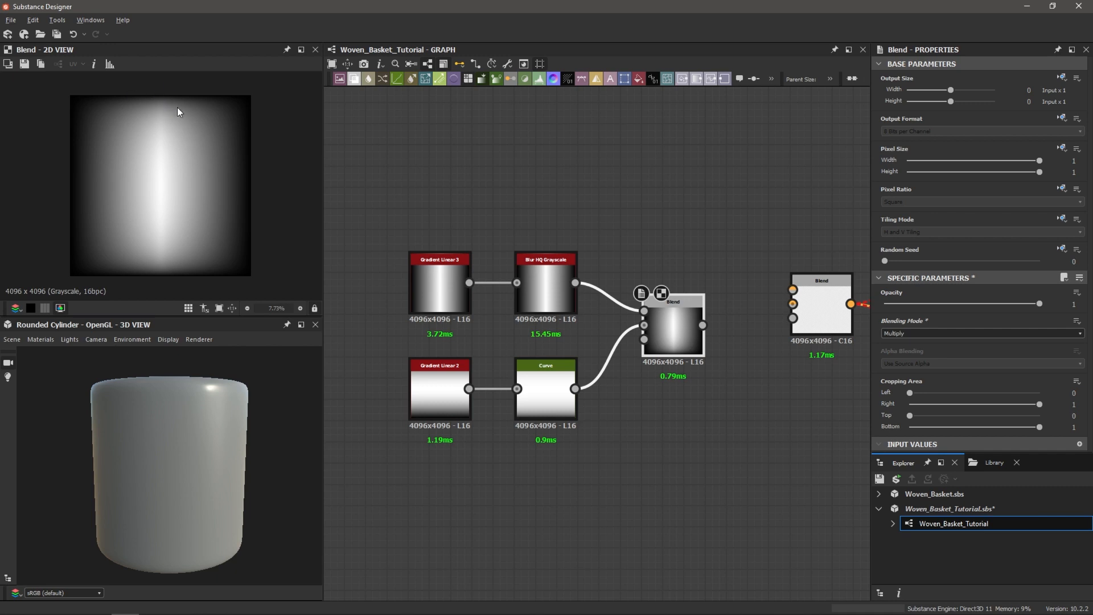
click(547, 285)
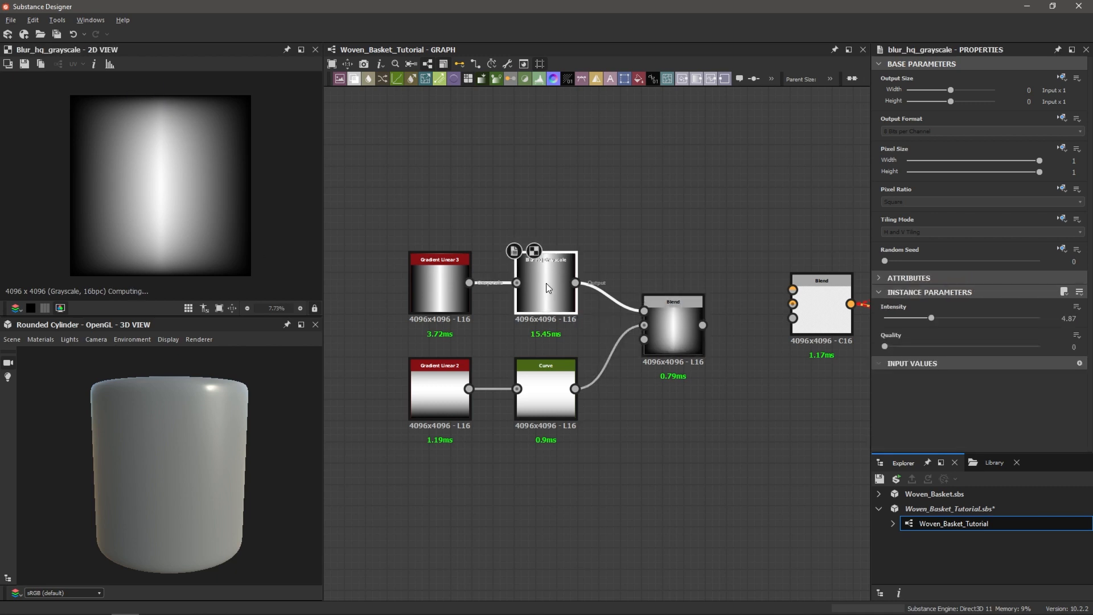
click(682, 333)
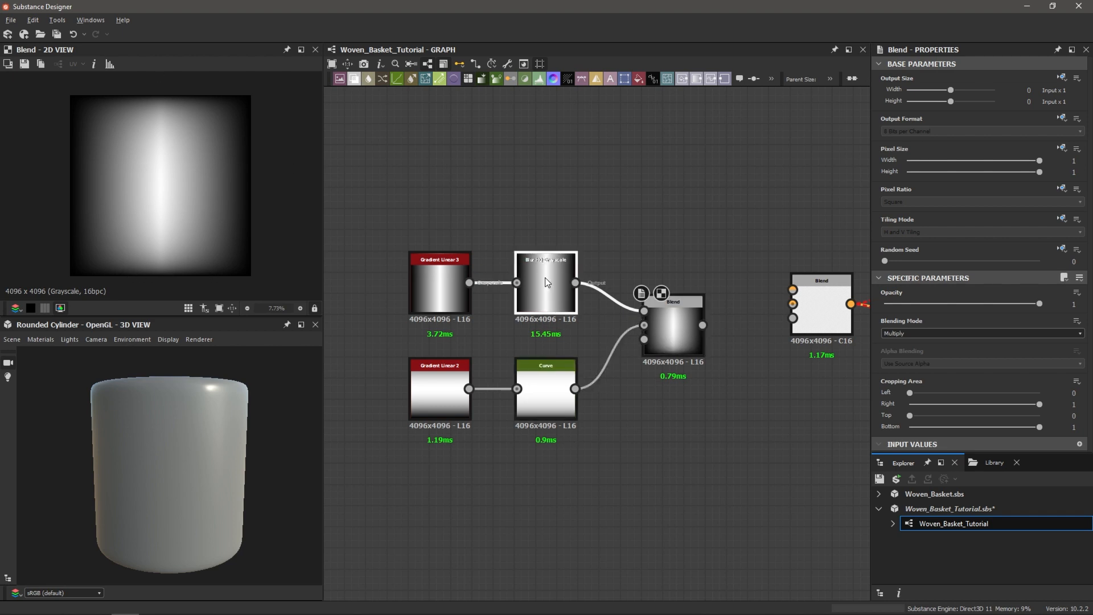
click(545, 282)
click(666, 340)
- Move the gradient, blur, curve and Multiply Blend nodes together away from the final Blend node to make room between them
scroll(152, 190, down, 2)
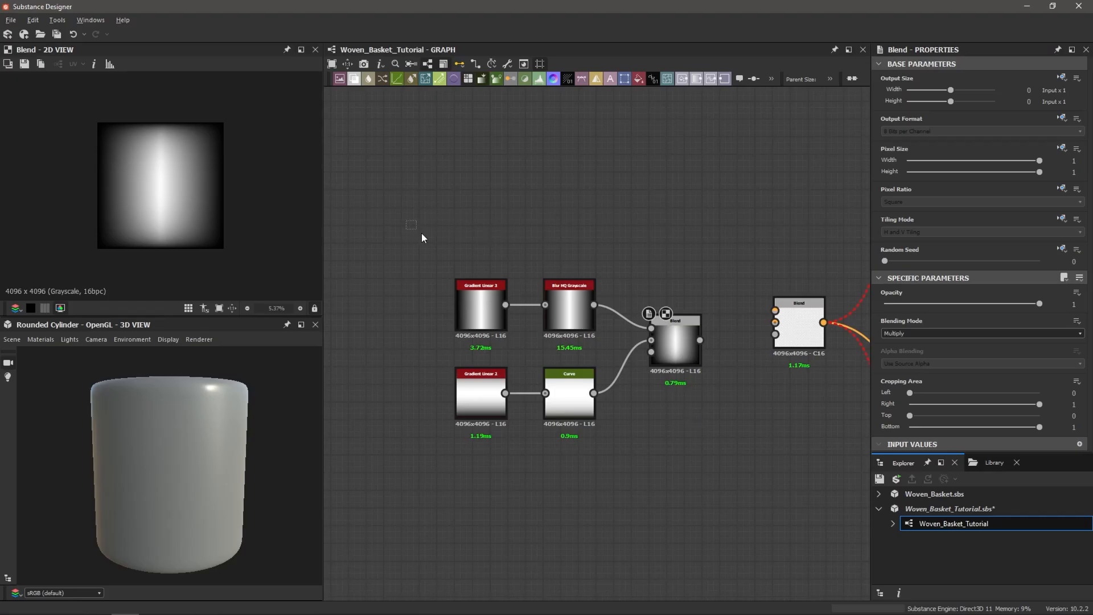
drag(422, 238, 686, 446)
drag(674, 347, 363, 329)
scroll(521, 354, down, 2)
scroll(595, 340, up, 2)
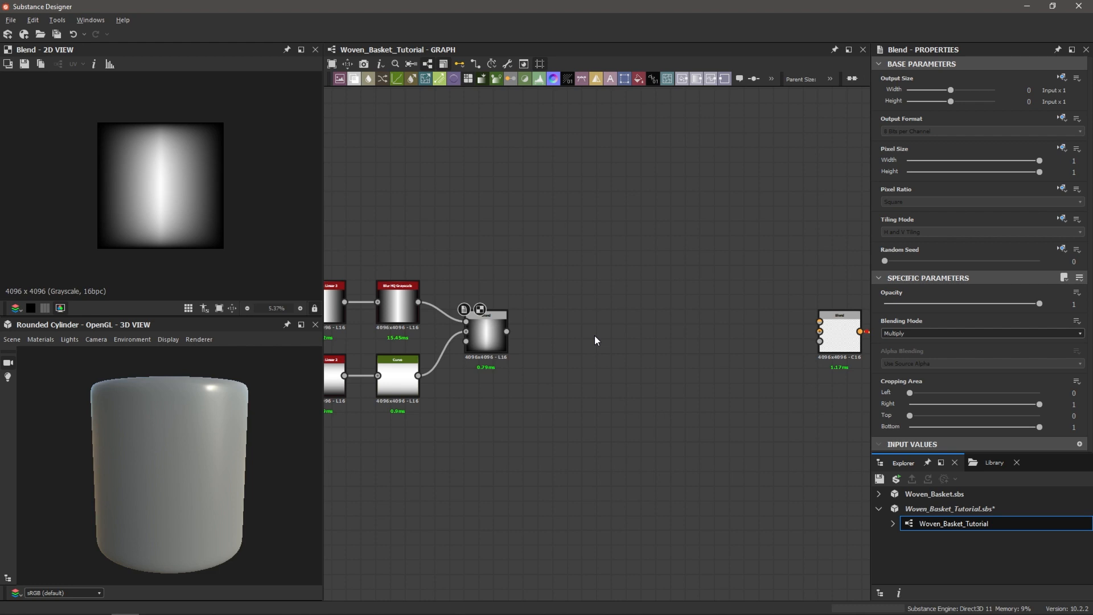
- Add a Tile Sampler node and feed the Multiply Blend output into its Pattern Input 1
key(space)
text(tile sa)
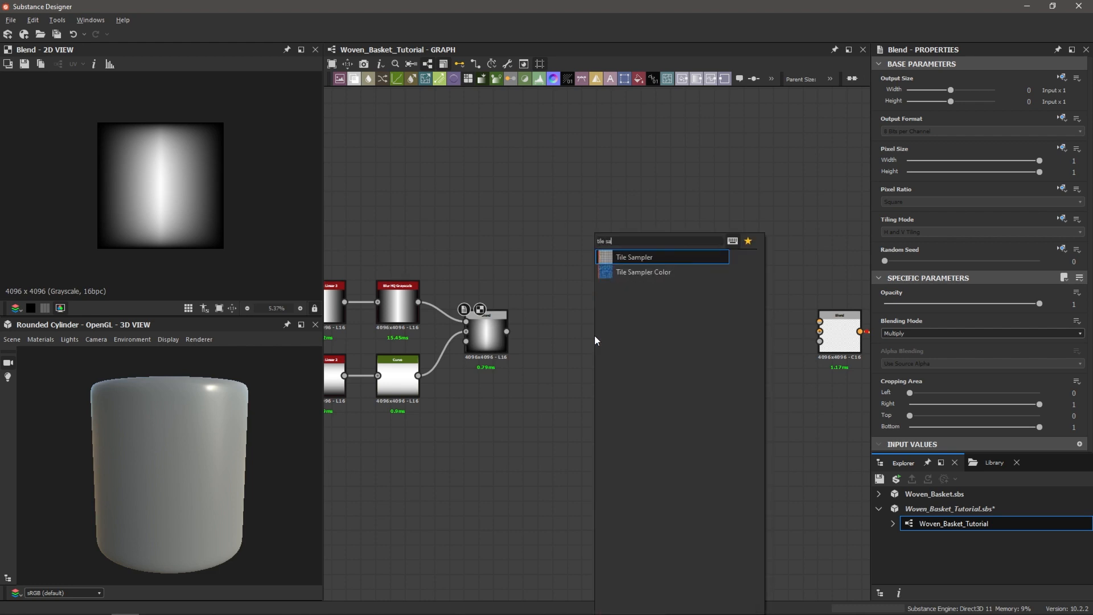
key(Return)
scroll(594, 341, up, 2)
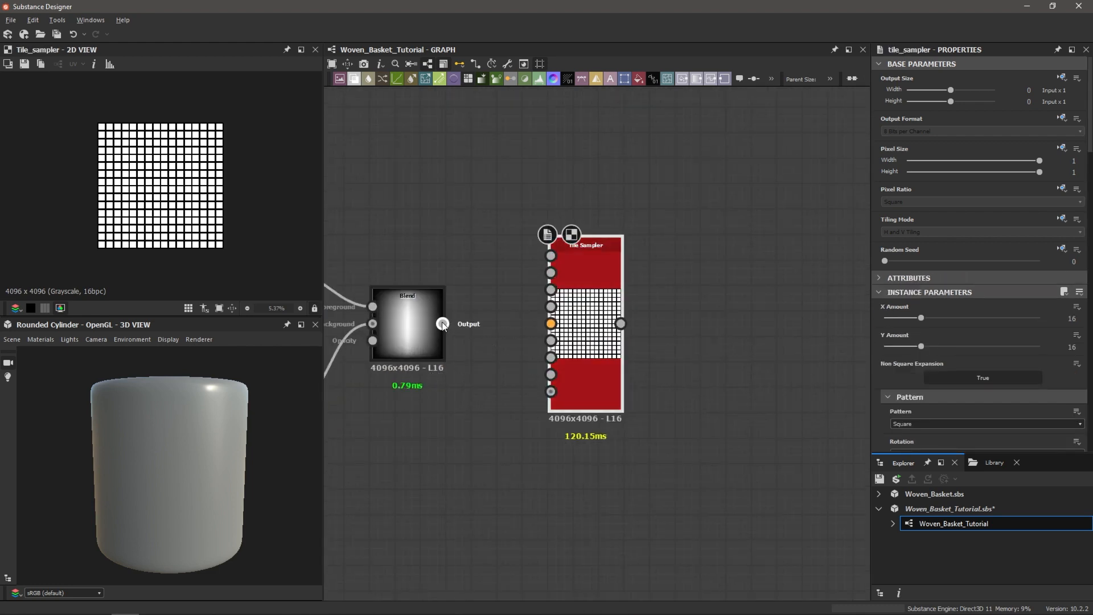
scroll(413, 331, down, 1)
middle_drag(412, 330, 495, 323)
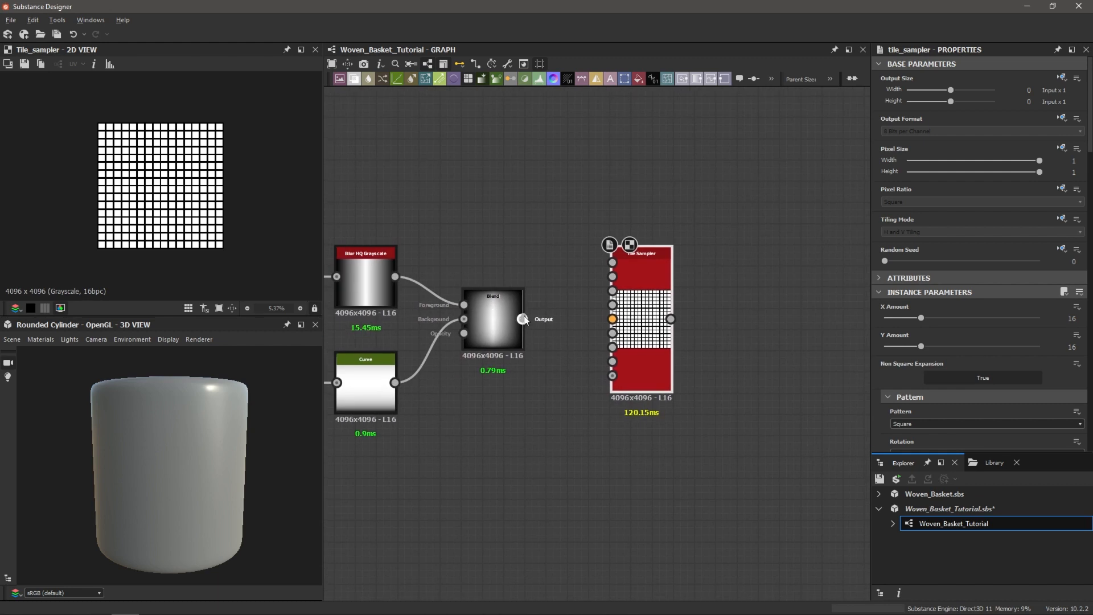
drag(523, 319, 617, 258)
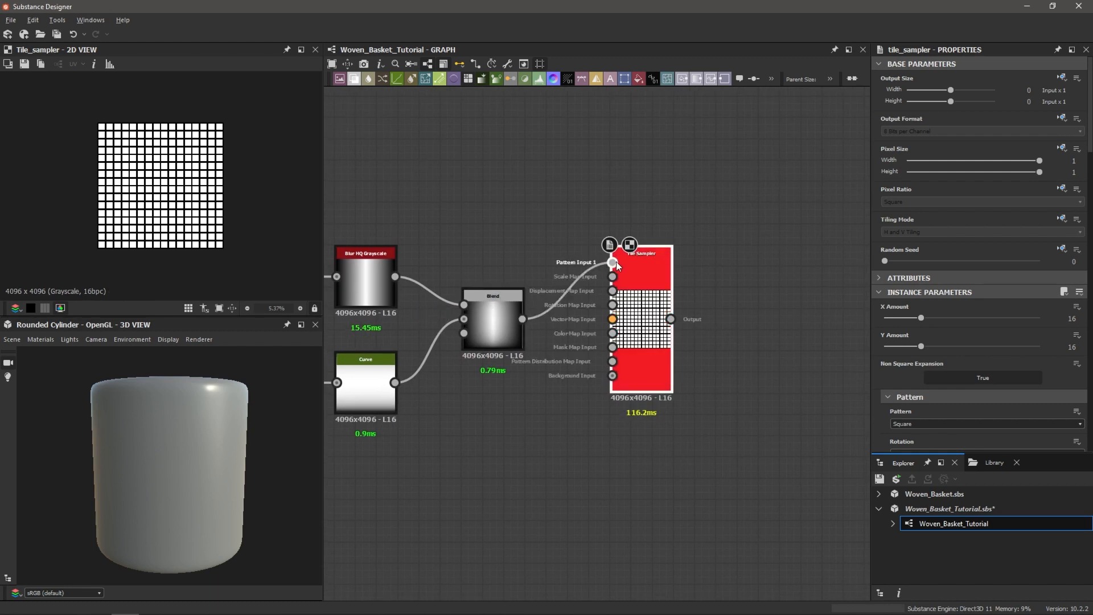
- Set the Tile Sampler's pattern to Pattern Input, with an X Amount of 2 and a Y Amount of 7
scroll(628, 258, up, 2)
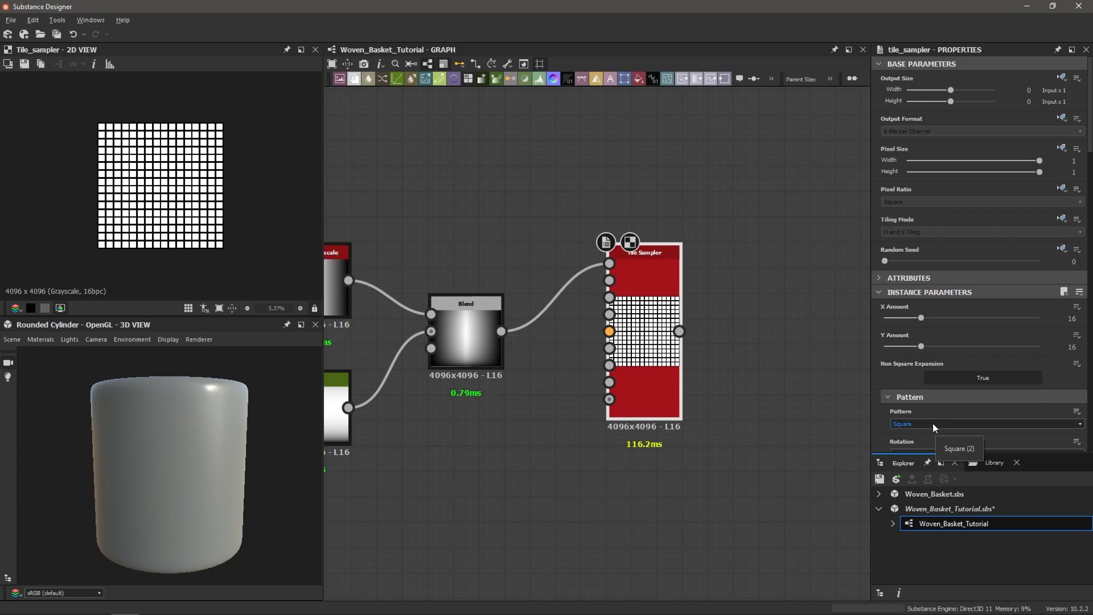
click(917, 424)
click(914, 435)
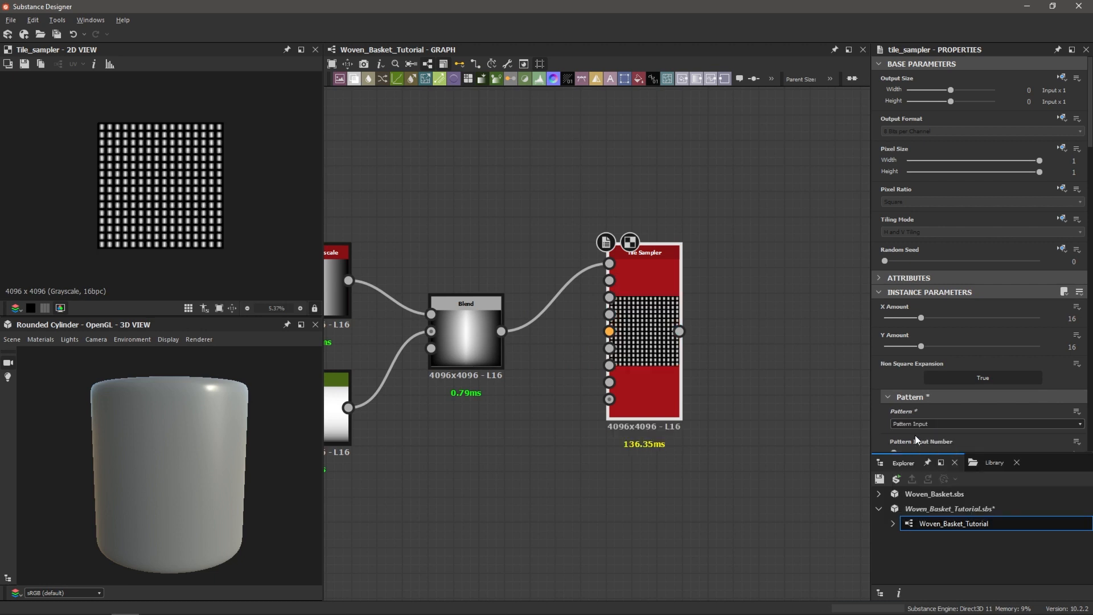
scroll(190, 185, up, 3)
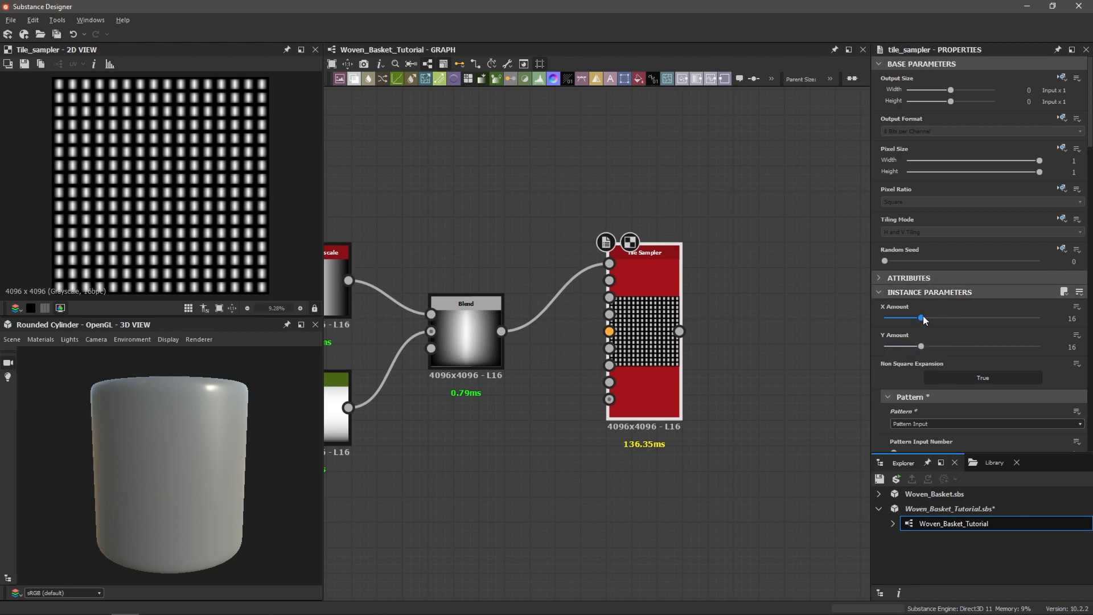
drag(923, 322, 889, 325)
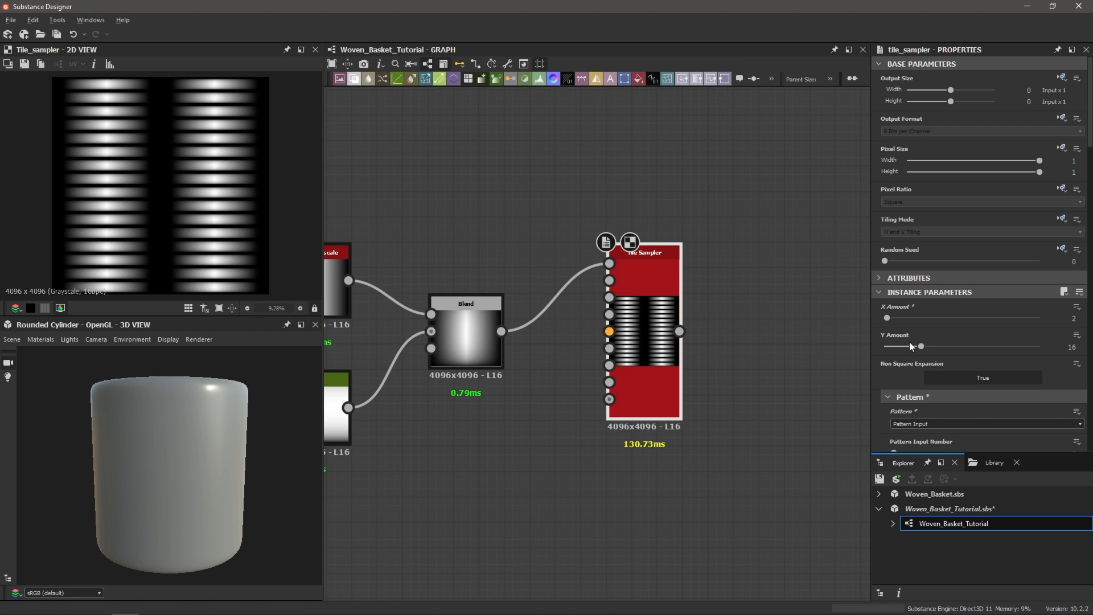
drag(921, 347, 899, 351)
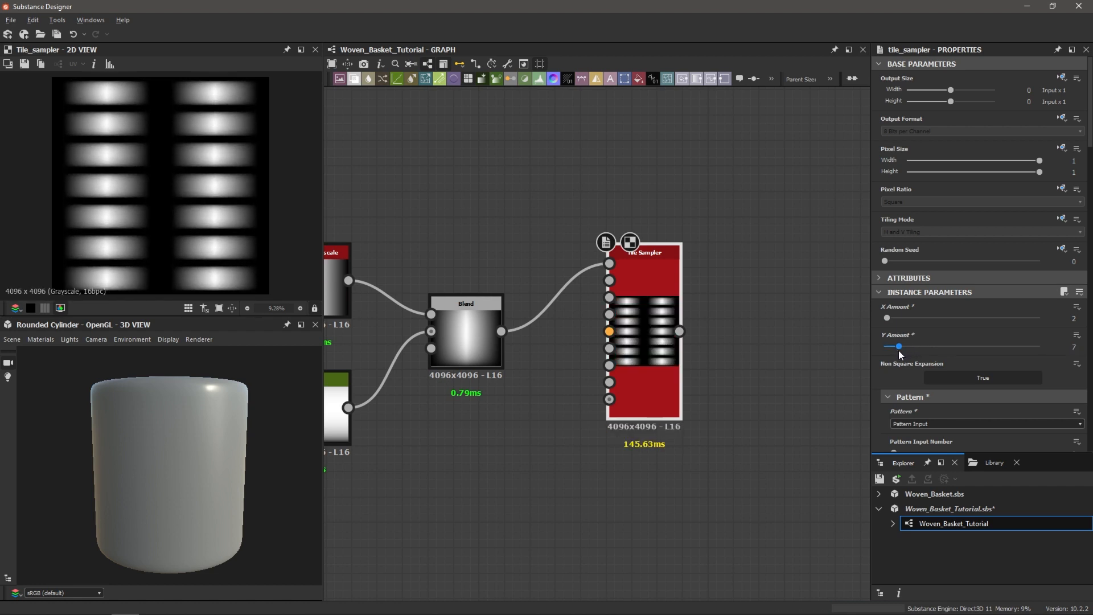
- Set the Tile Sampler's pattern size to 1.47 in X and 0.81 in Y
scroll(946, 314, down, 10)
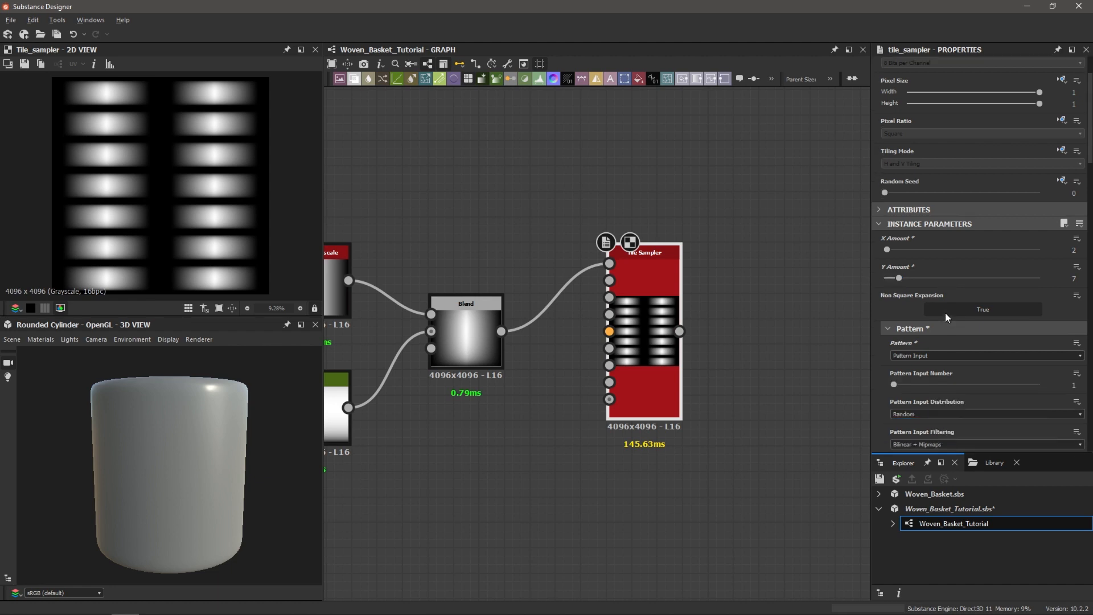
scroll(946, 315, down, 3)
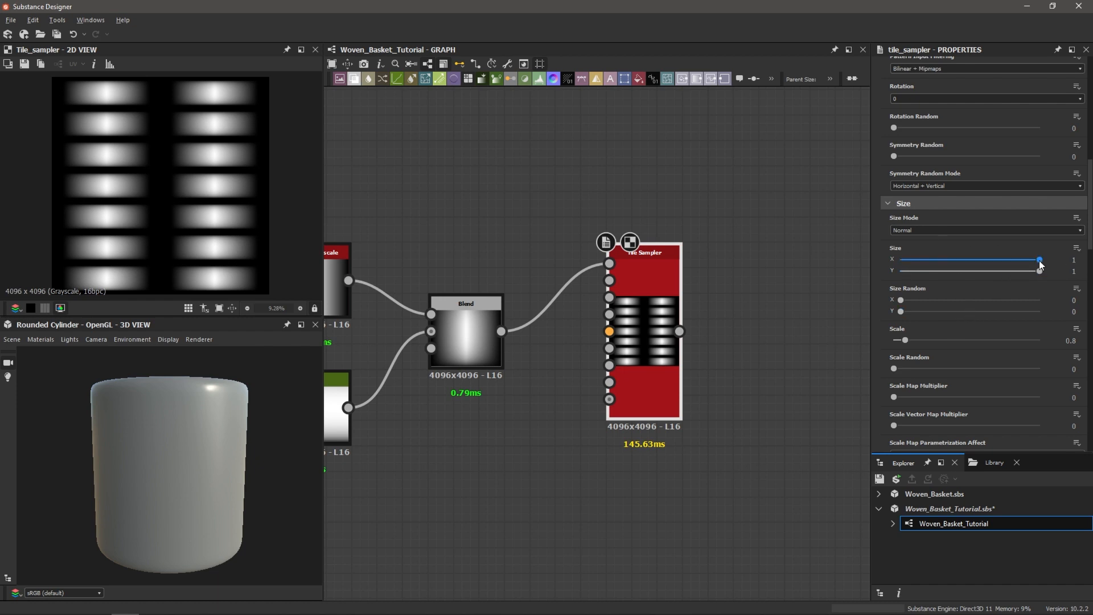
mouse_move(1040, 260)
mouse_down()
mouse_move(990, 263)
mouse_move(1043, 262)
mouse_move(1006, 274)
mouse_move(1040, 271)
mouse_up()
double_click(1063, 259)
text(2)
key(Return)
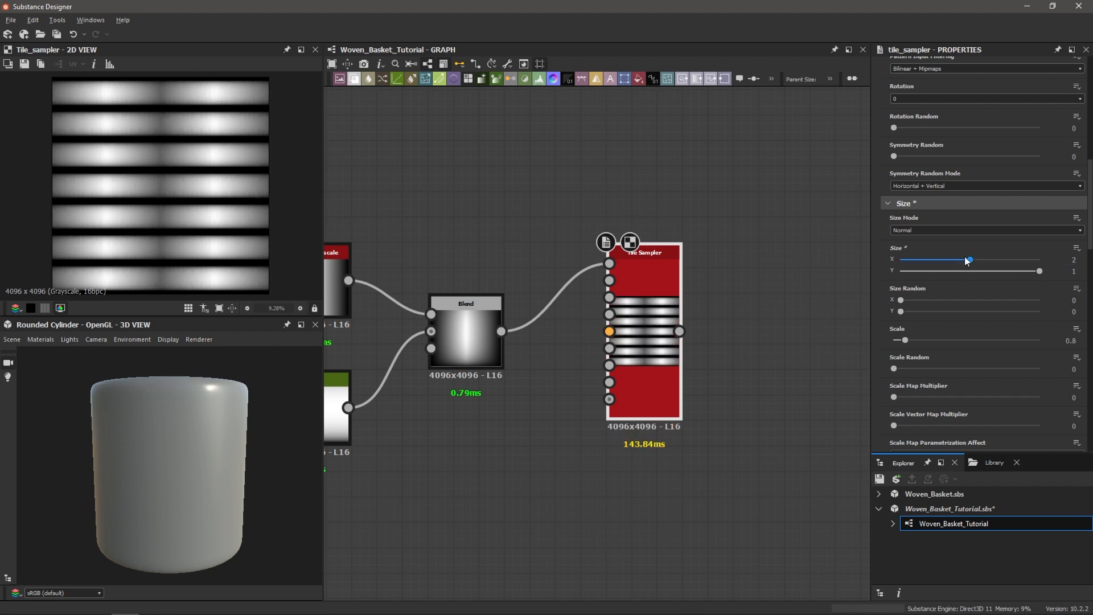
drag(968, 261, 952, 263)
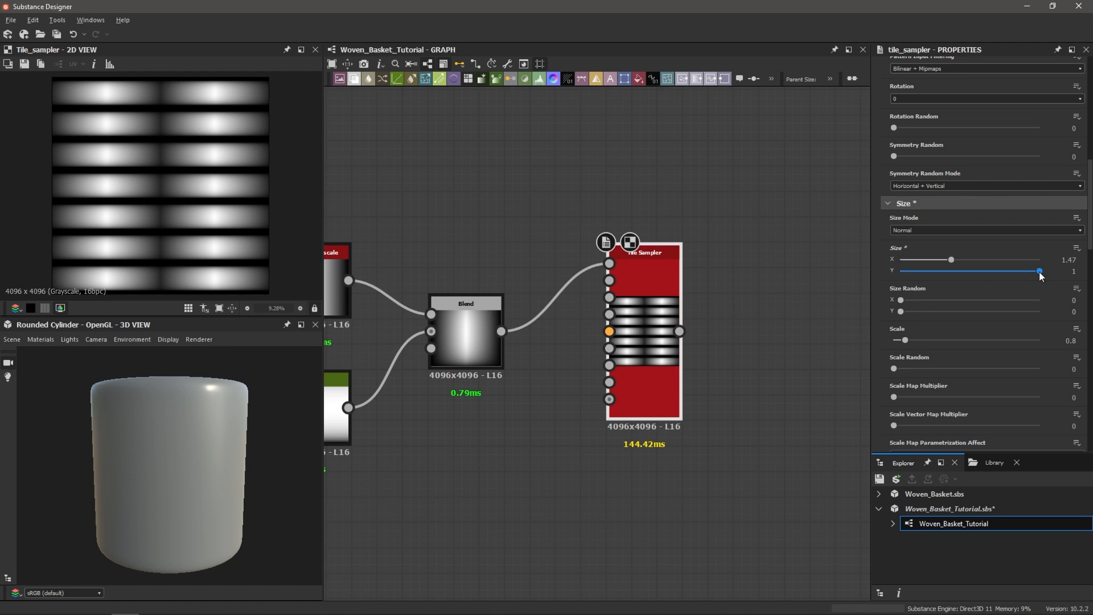
drag(1040, 272, 1013, 277)
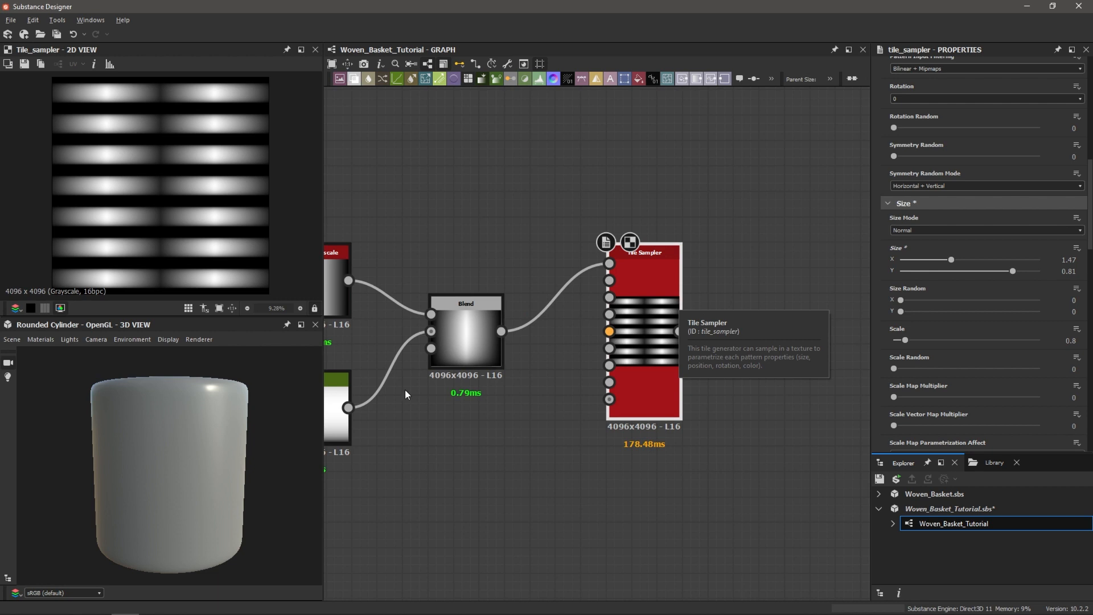
- Connect the Tile Sampler output to the foreground of the final Blend node and check the strands on the 3D cylinder
scroll(696, 311, down, 2)
middle_drag(725, 311, 583, 319)
drag(487, 335, 738, 324)
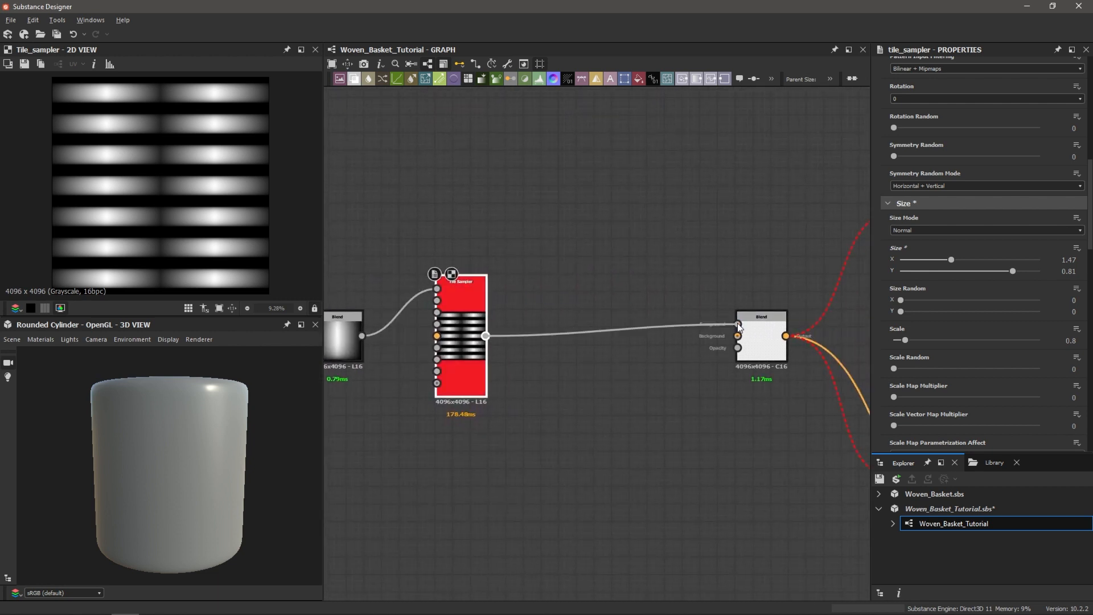
scroll(758, 328, down, 2)
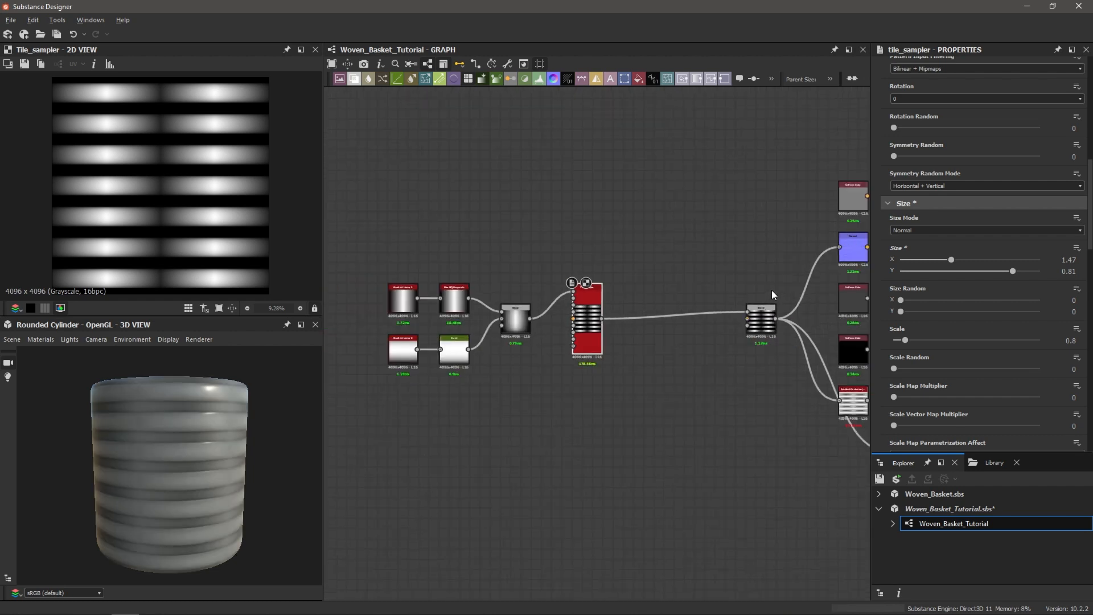
middle_drag(772, 290, 638, 295)
scroll(672, 312, up, 1)
drag(192, 470, 214, 430)
scroll(190, 439, up, 2)
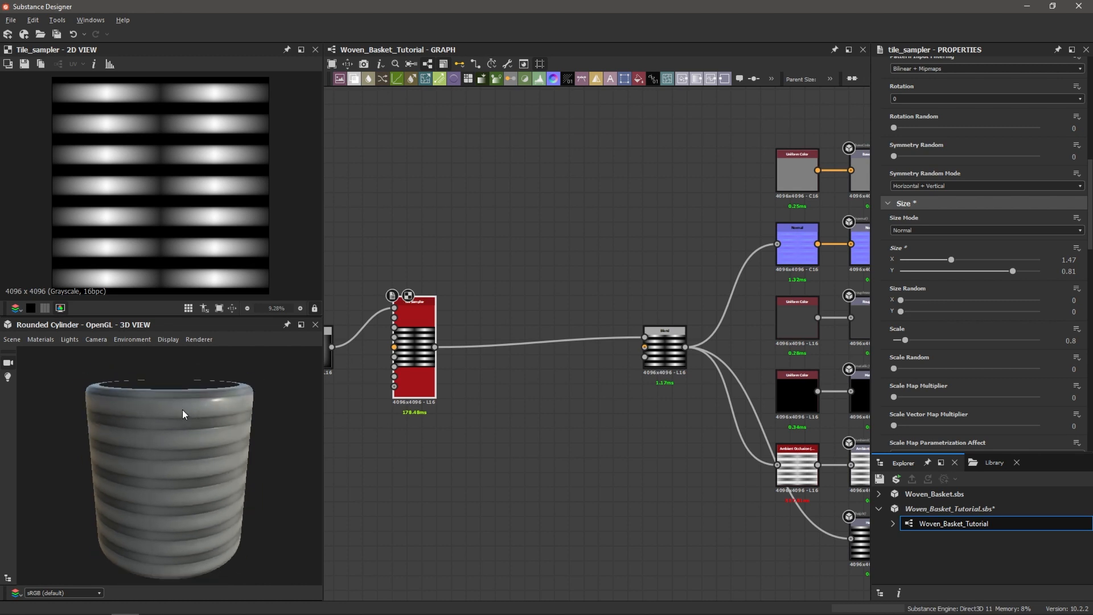
- Choose the Tessellation mode of physically_metallic_roughness for the Default material and bring its height settings into view
click(40, 339)
mouse_move(44, 355)
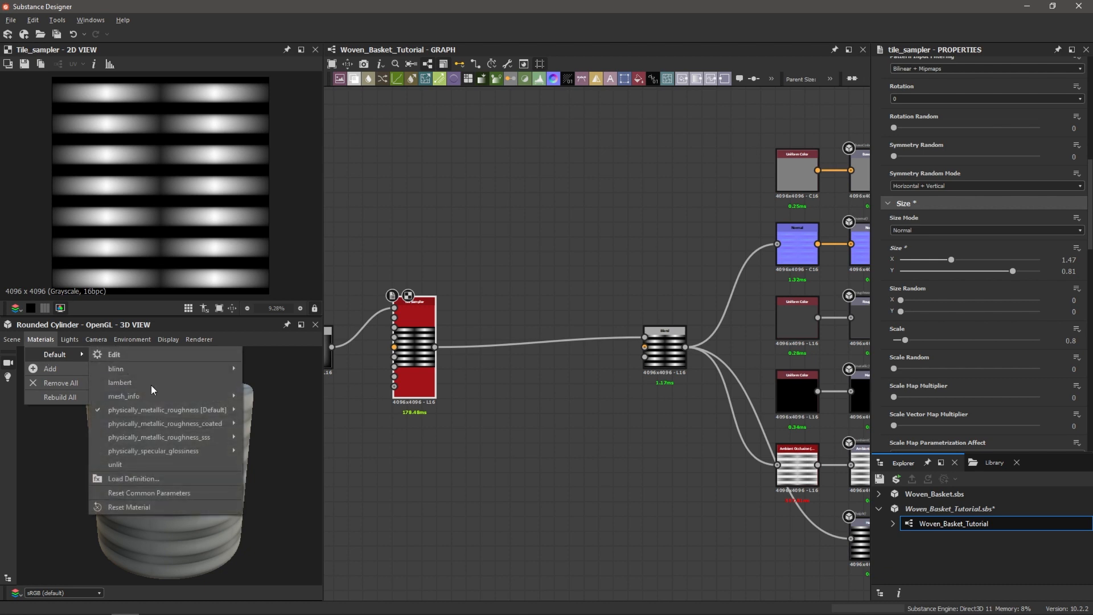
mouse_move(162, 411)
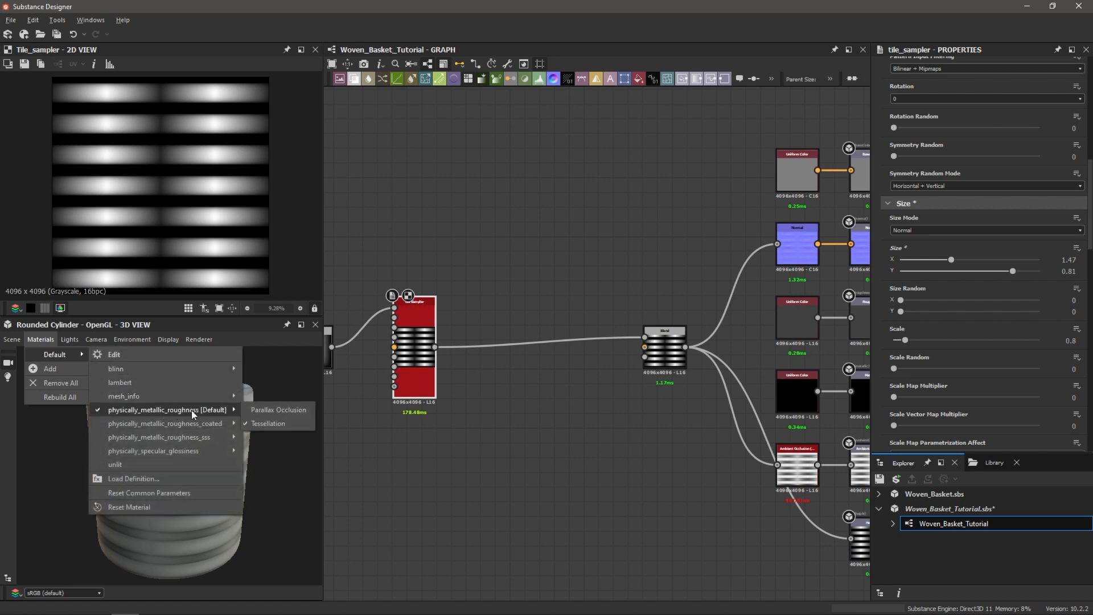
click(259, 422)
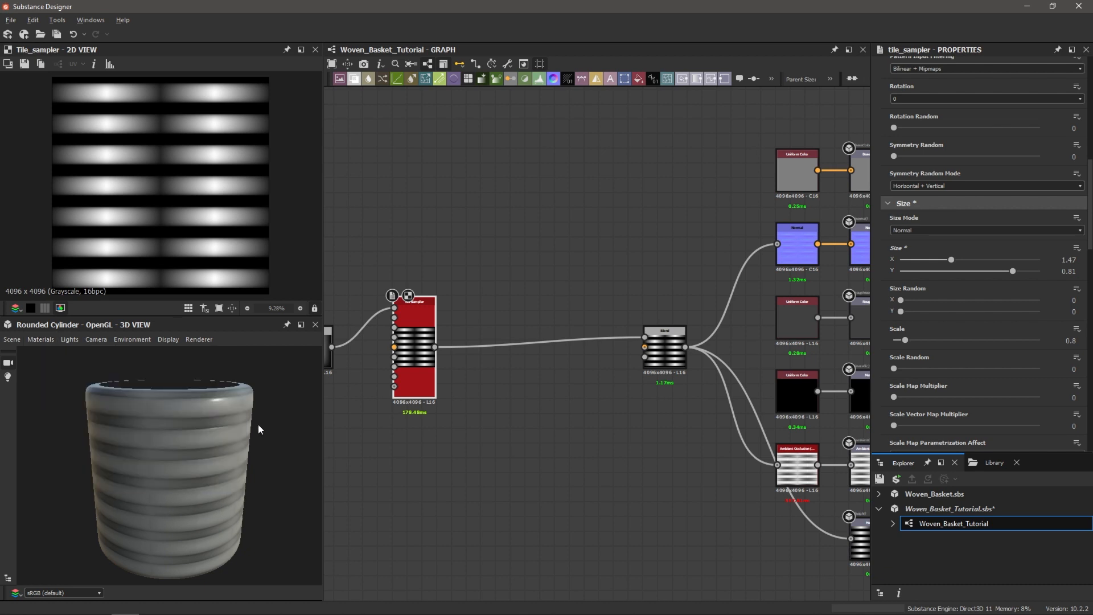
scroll(958, 310, down, 2)
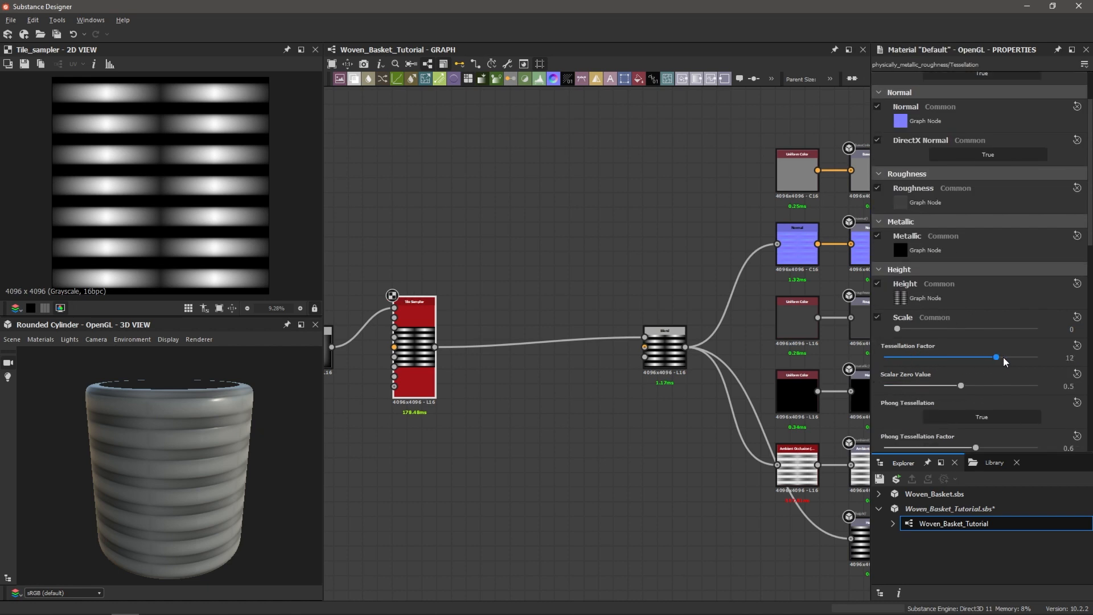
- Set the Default material's height Scale to 2.59 and Tessellation Factor to 16, checking the displacement on the 3D cylinder
drag(897, 329, 934, 332)
drag(180, 477, 208, 438)
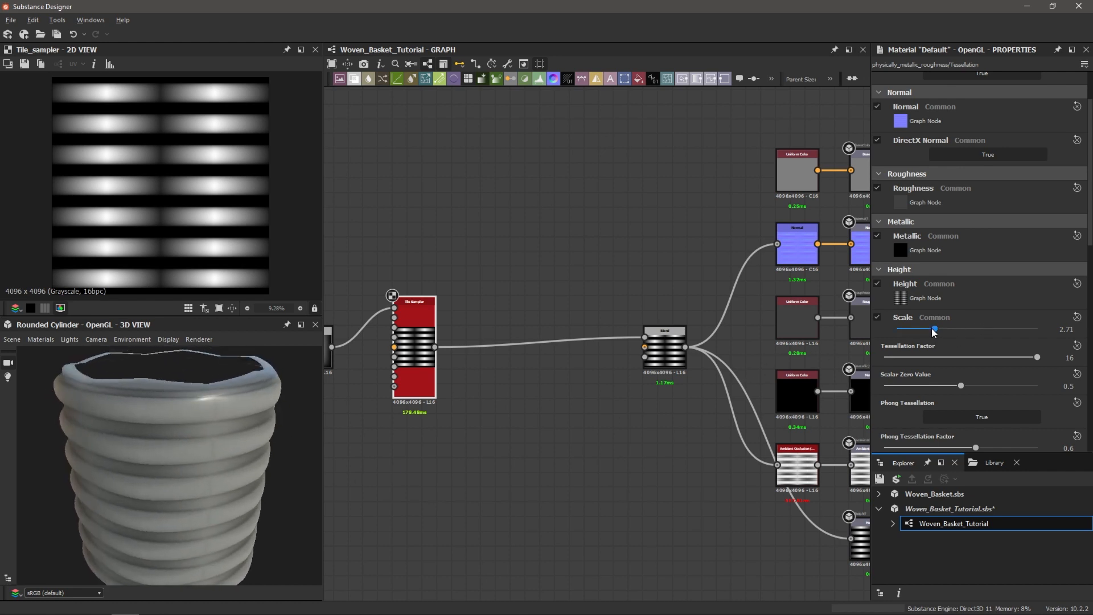
drag(935, 329, 932, 333)
scroll(168, 457, down, 3)
drag(168, 456, 196, 465)
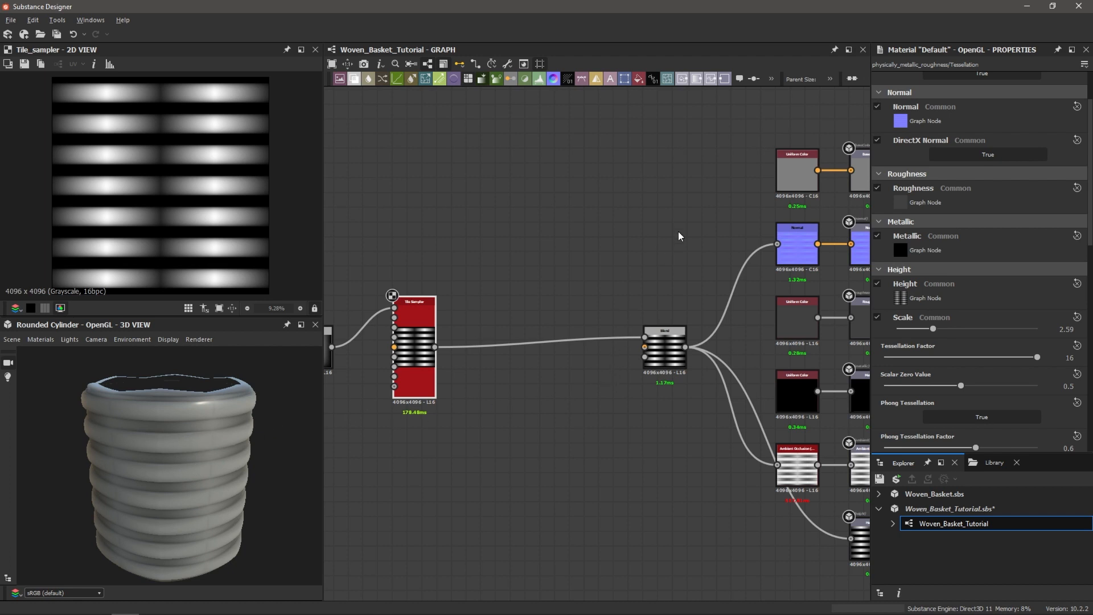
- Set the Normal node's Intensity to 10 and check the strand shading on the 3D cylinder
middle_drag(679, 236, 554, 263)
scroll(695, 268, up, 2)
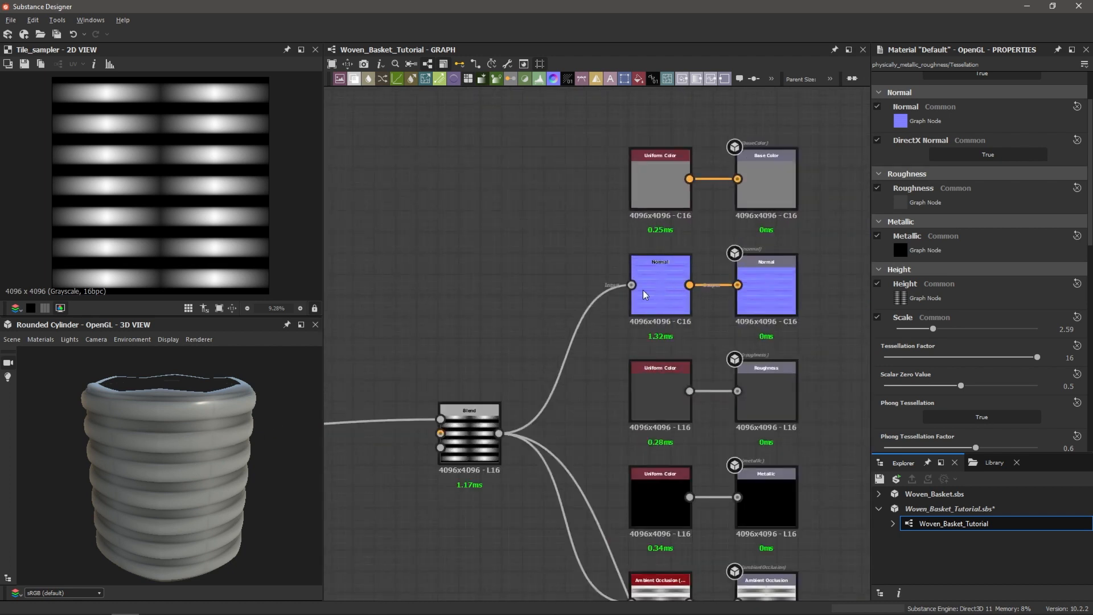
double_click(662, 275)
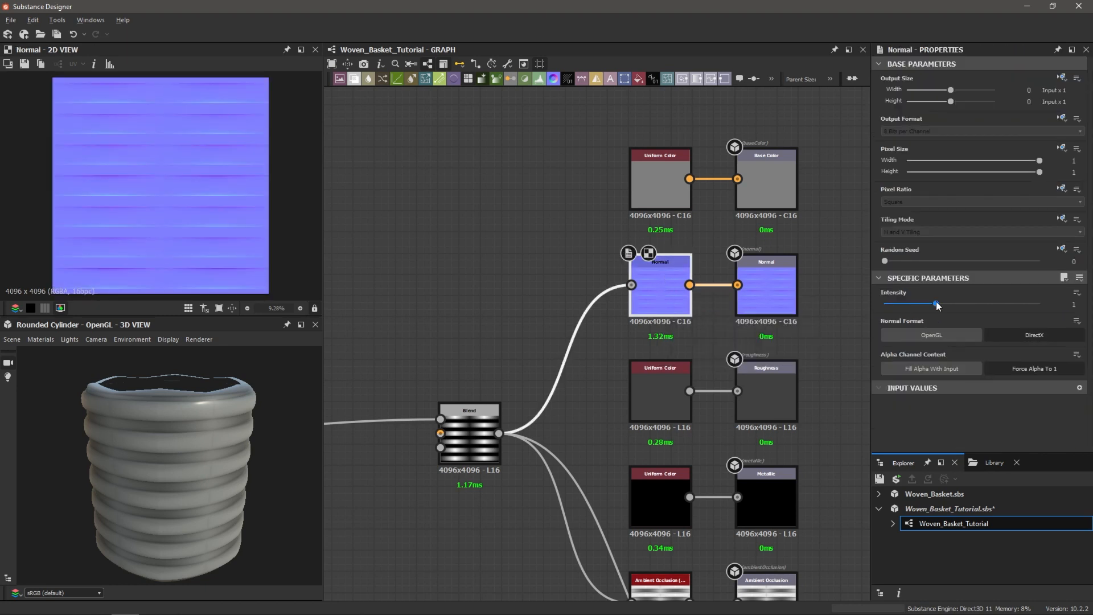
double_click(1055, 309)
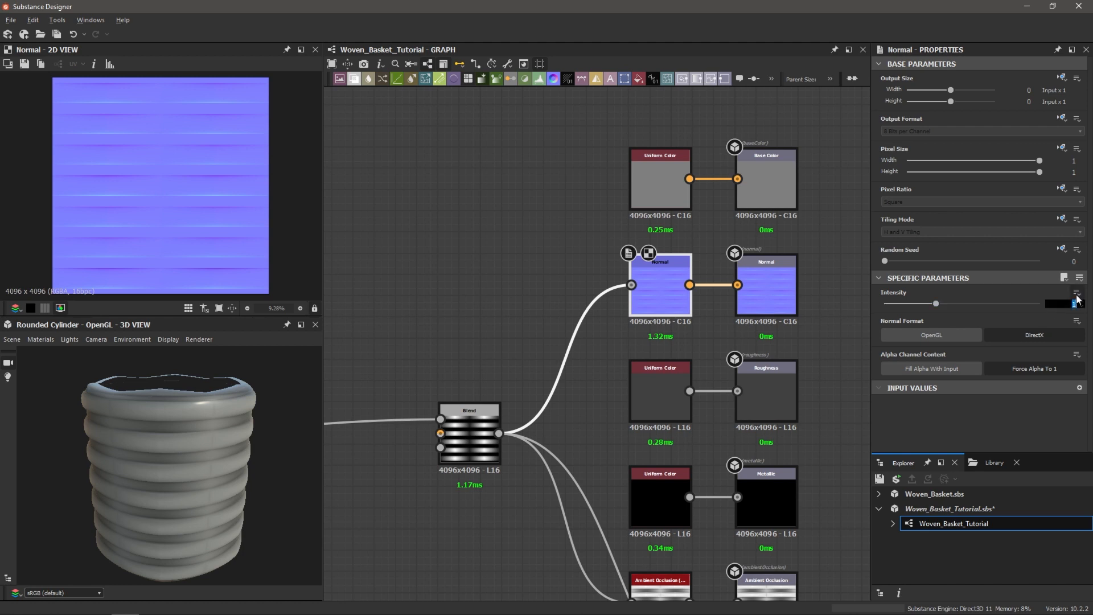
text(10)
key(Return)
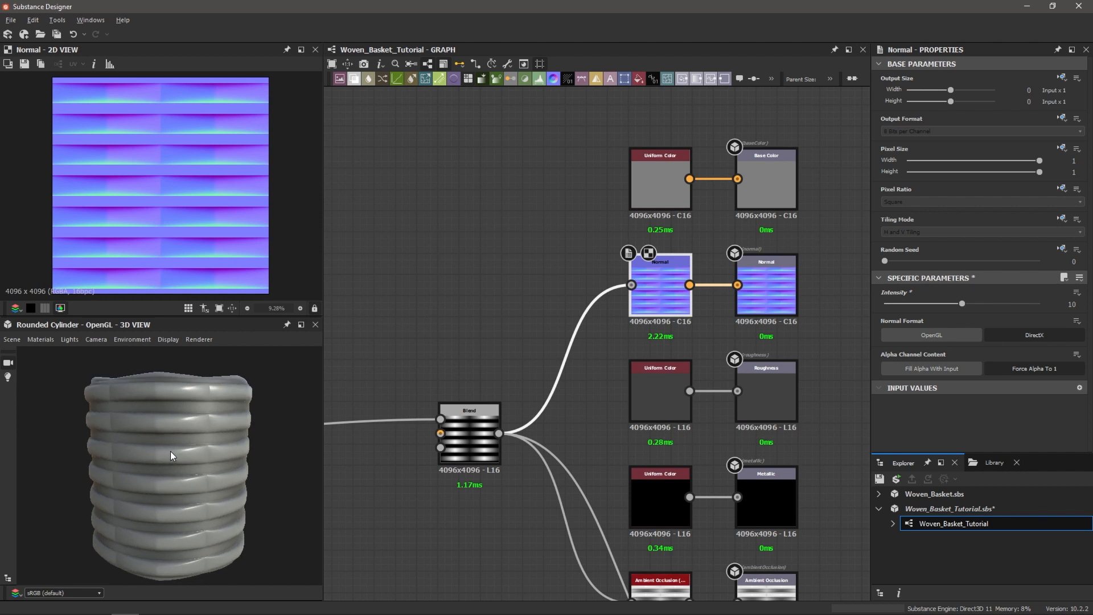
scroll(166, 441, up, 3)
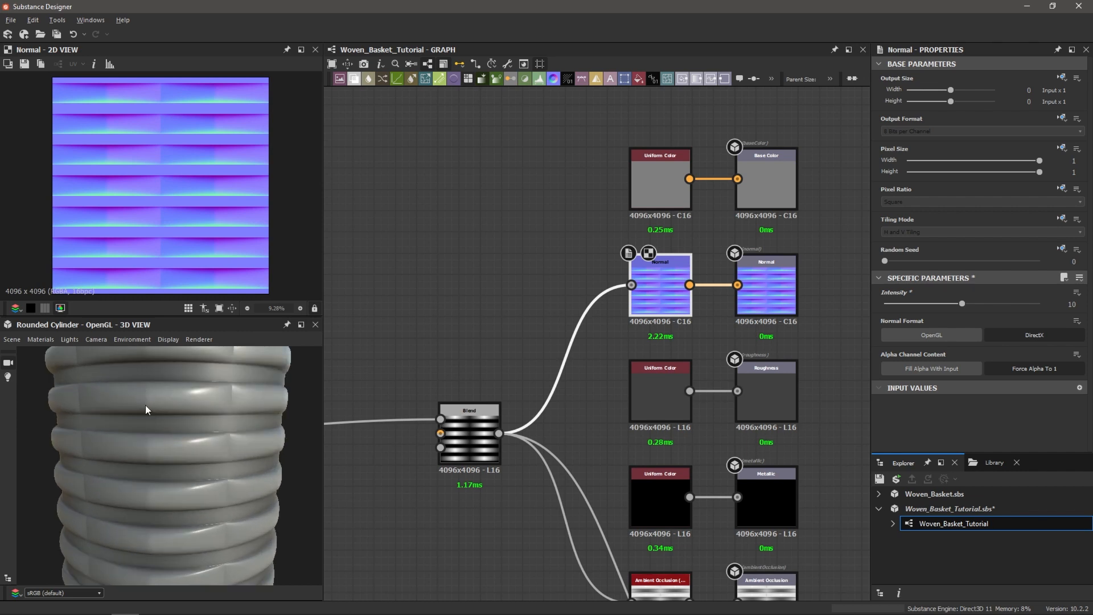
drag(173, 399, 189, 445)
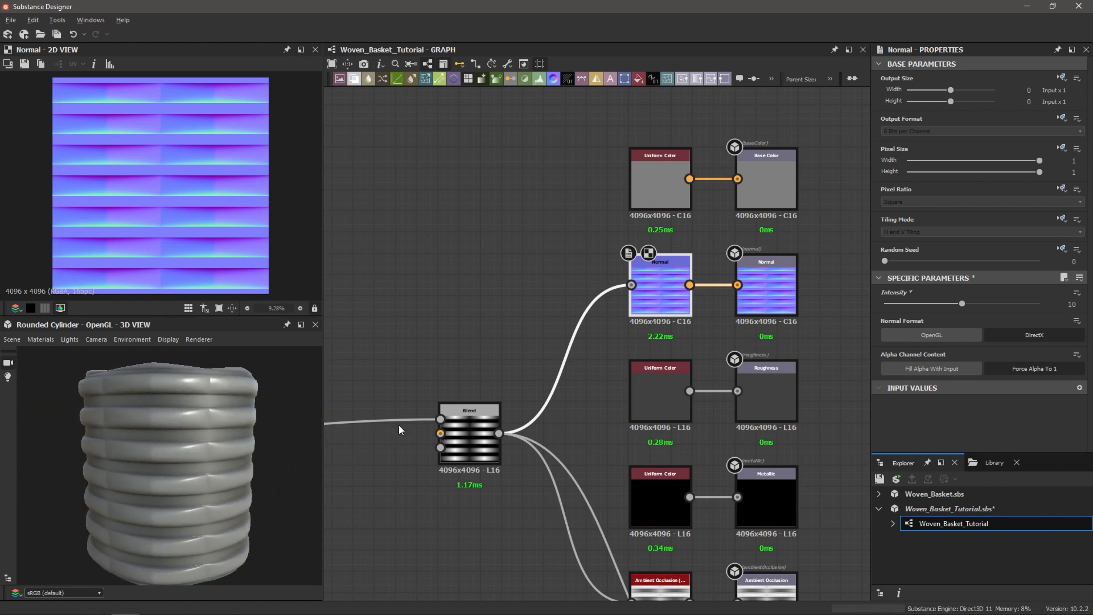
- Set the Height Depth of the Ambient Occlusion (HBAO) node to 0.14
scroll(475, 432, down, 2)
middle_drag(522, 499, 525, 414)
scroll(526, 415, up, 2)
middle_drag(649, 467, 647, 411)
double_click(618, 407)
scroll(619, 407, up, 2)
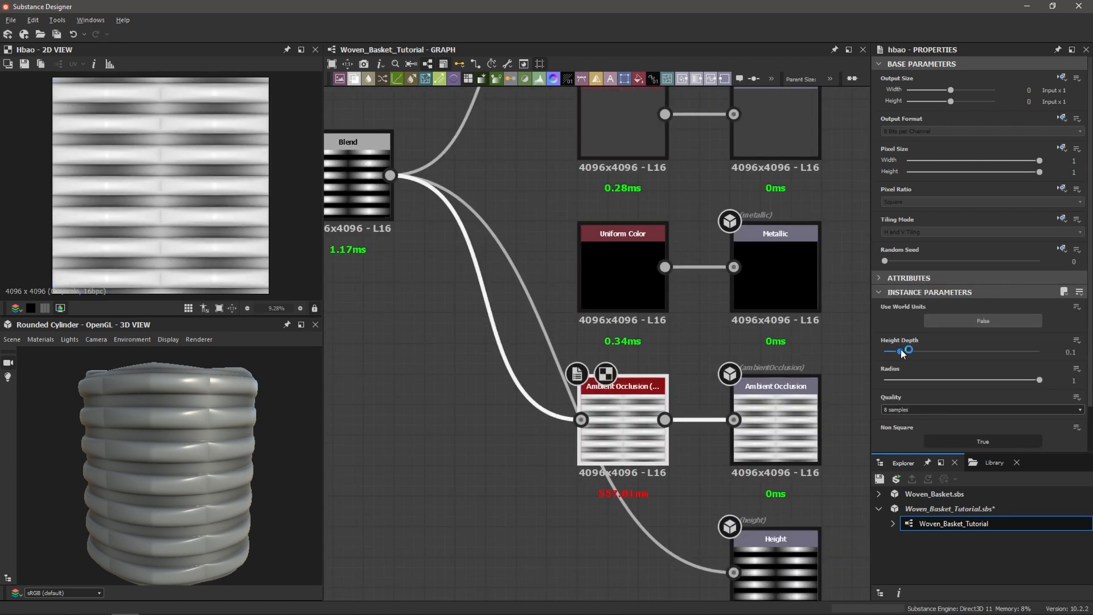
mouse_move(902, 351)
mouse_down()
mouse_move(943, 351)
mouse_move(907, 354)
mouse_up()
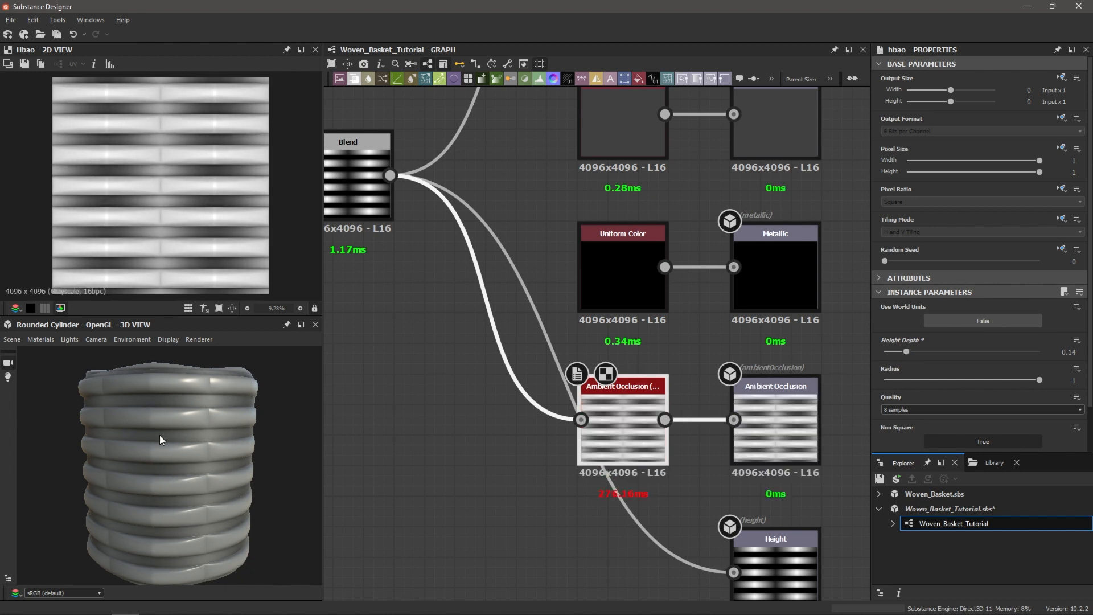
- Examine the tessellated strands on the 3D cylinder up close and from several angles
mouse_move(160, 437)
mouse_down()
mouse_move(169, 454)
mouse_move(160, 428)
mouse_move(171, 433)
mouse_up()
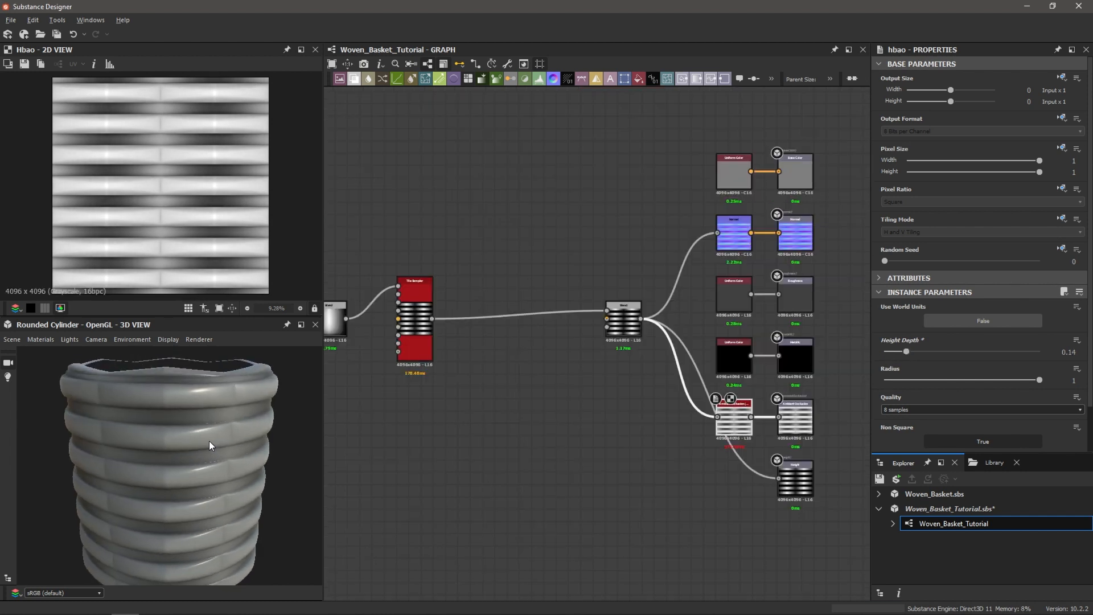
mouse_move(209, 441)
mouse_down()
mouse_move(224, 429)
mouse_move(201, 419)
mouse_move(172, 429)
mouse_move(199, 456)
mouse_up()
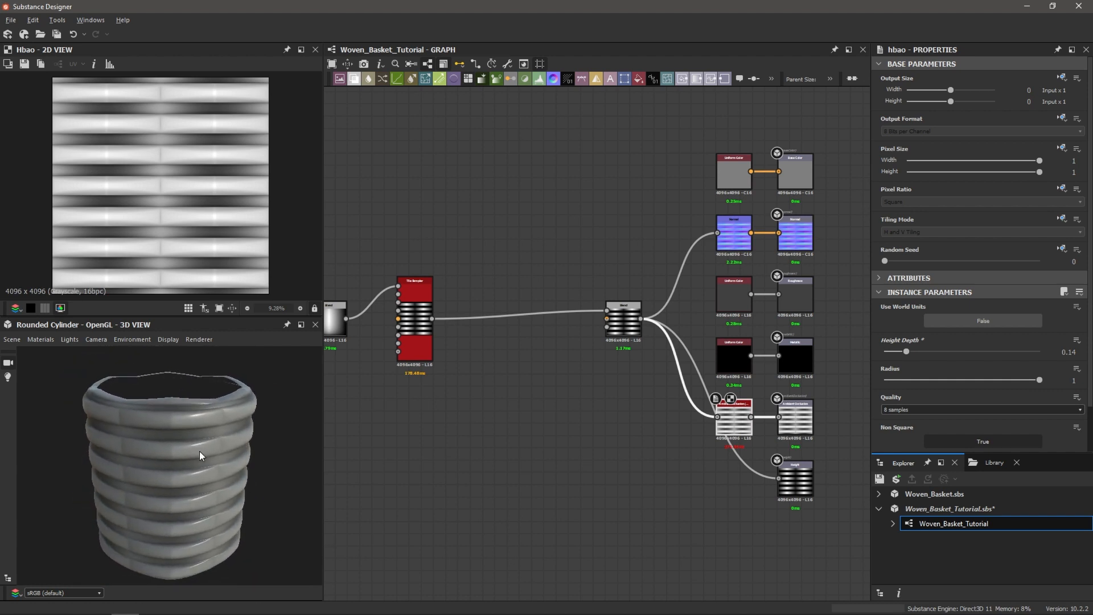
middle_drag(430, 420, 504, 414)
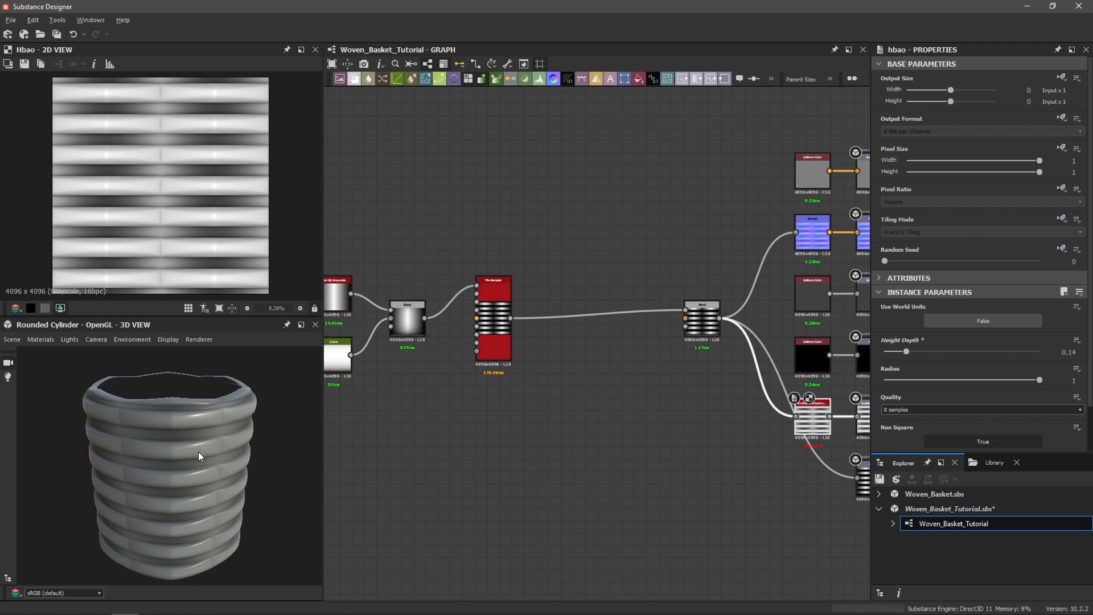
drag(198, 454, 194, 440)
scroll(180, 437, up, 5)
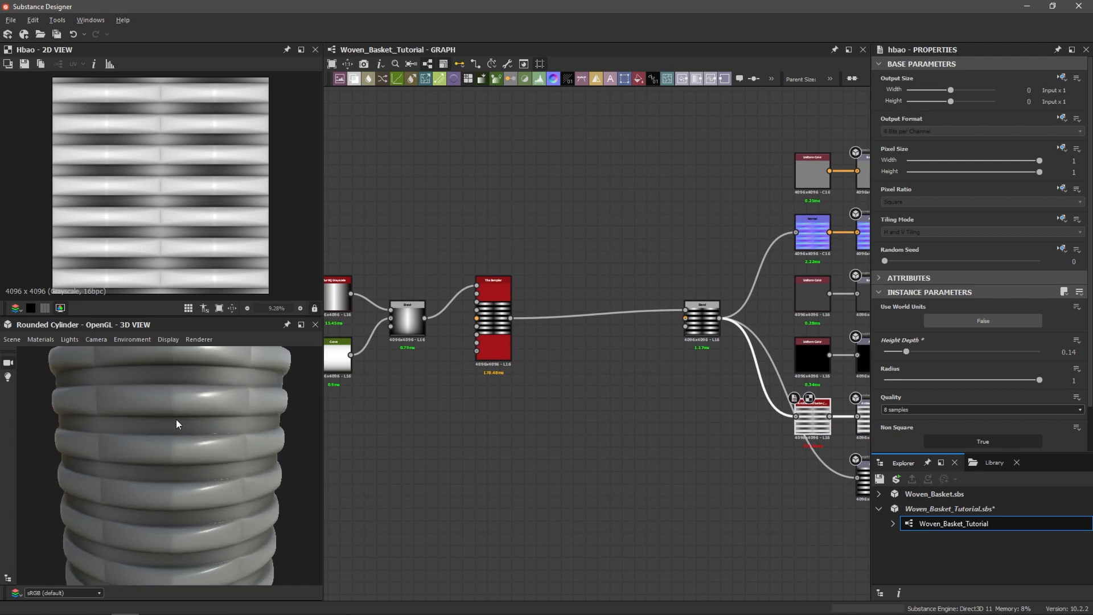
drag(172, 394, 214, 414)
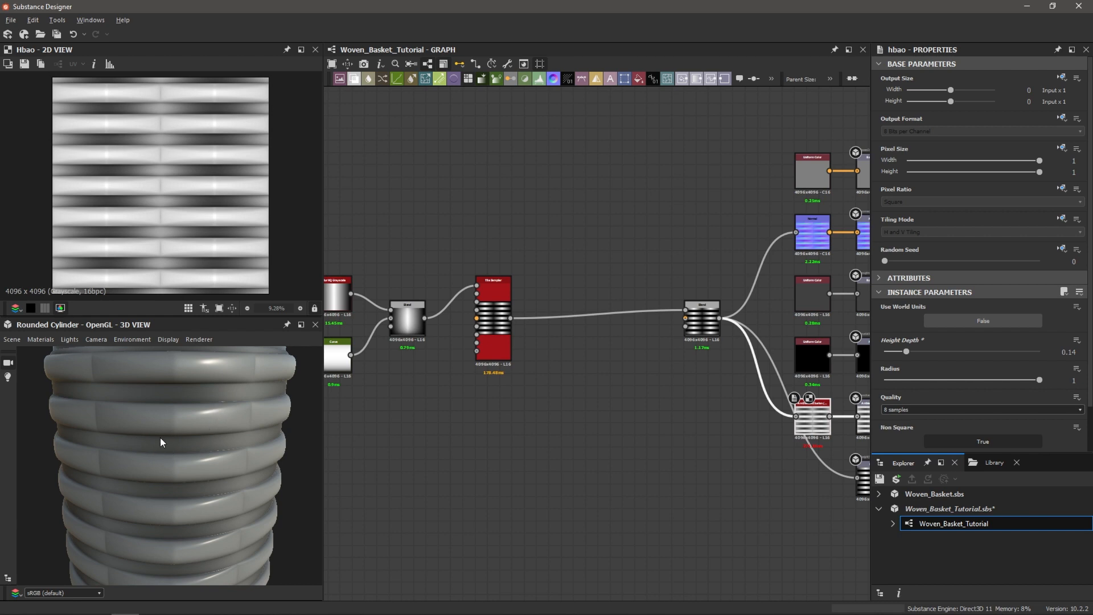
scroll(194, 427, down, 5)
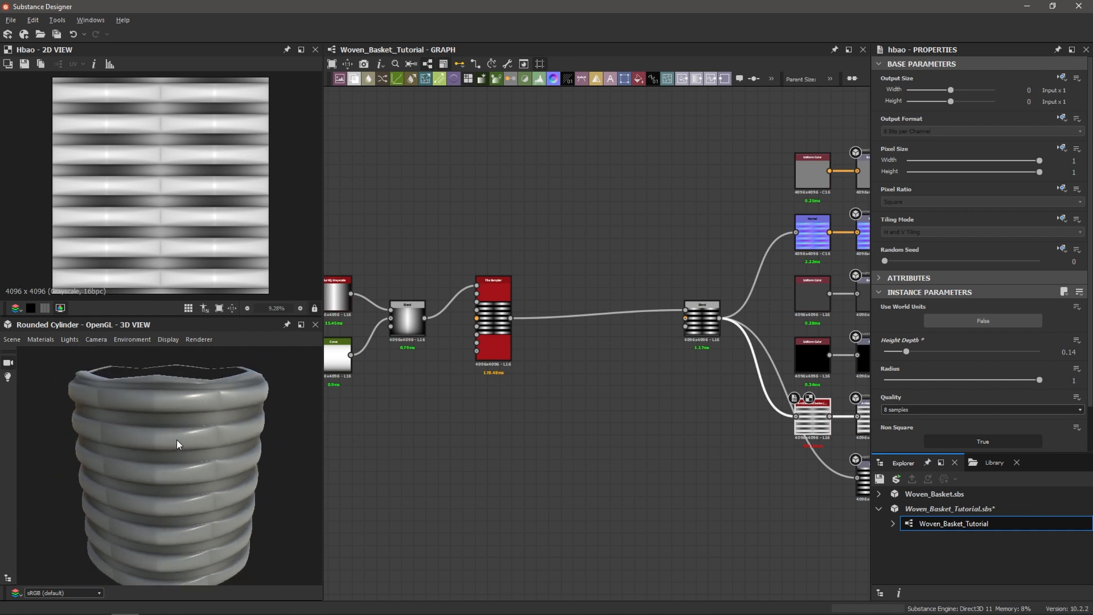
- Duplicate the Tile Sampler with its pattern input connection and place the copy below the original
middle_drag(517, 385, 557, 374)
scroll(552, 290, up, 2)
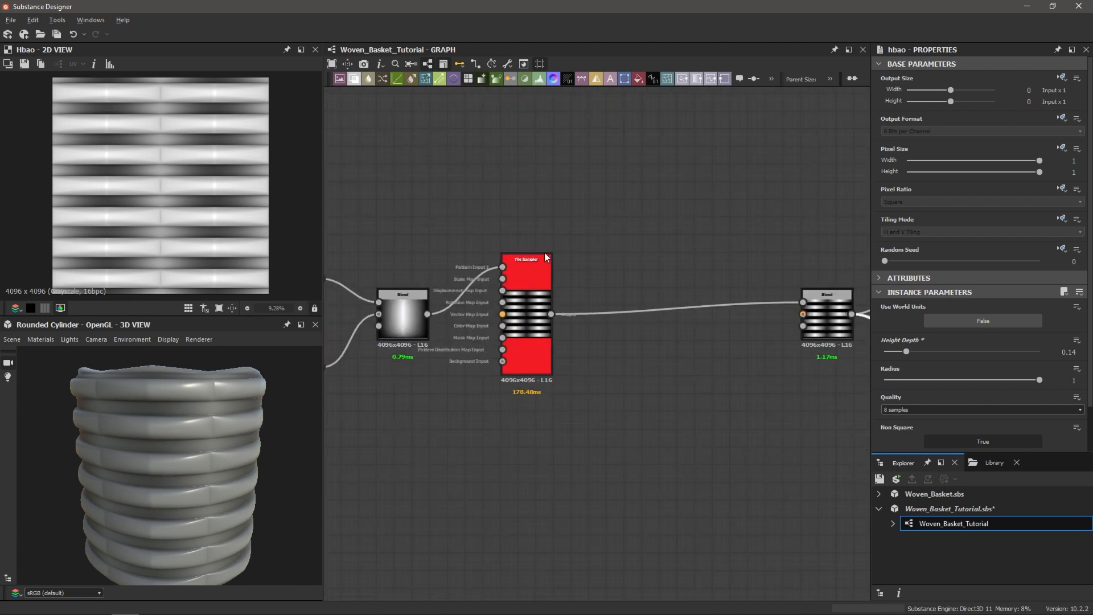
click(525, 299)
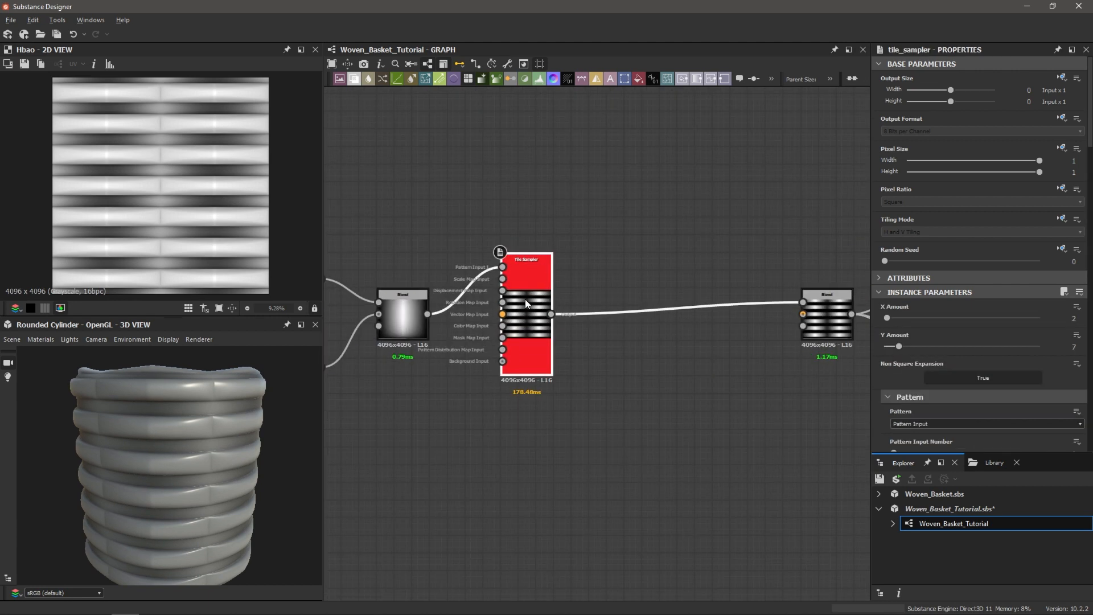
key(ctrl+d)
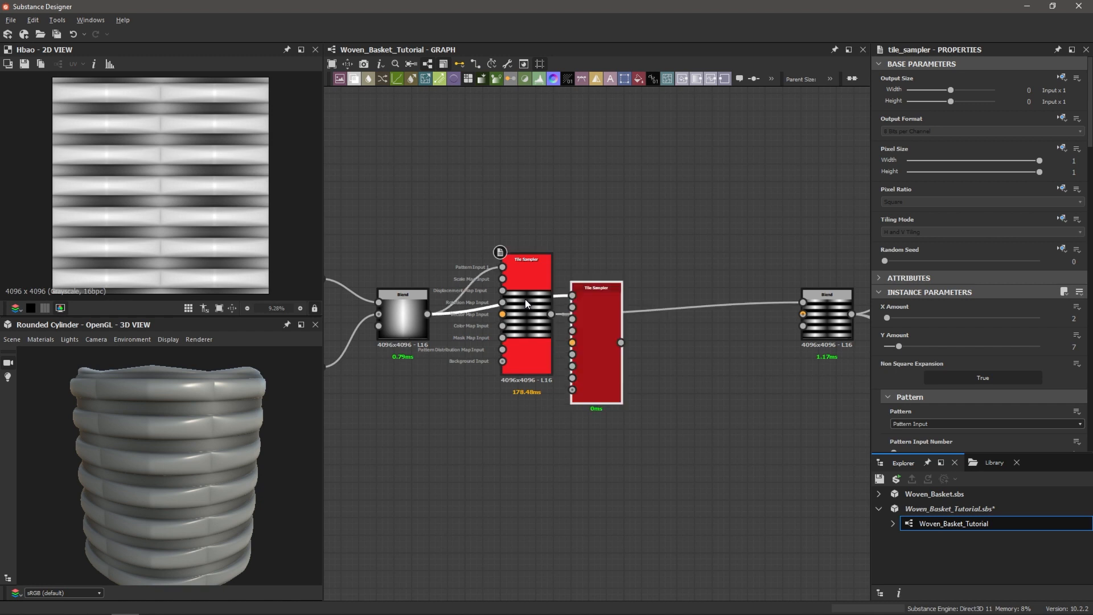
drag(600, 335, 521, 456)
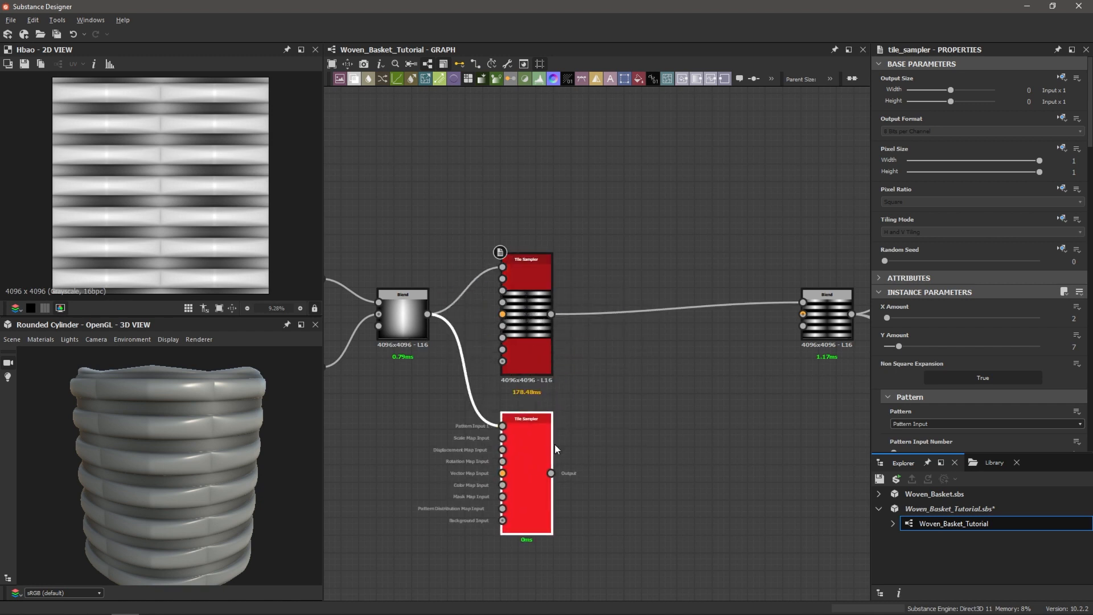
click(570, 442)
- Set the duplicated Tile Sampler's Y size to 0.54 and its Global Offset to 0.5 in both X and Y
click(524, 457)
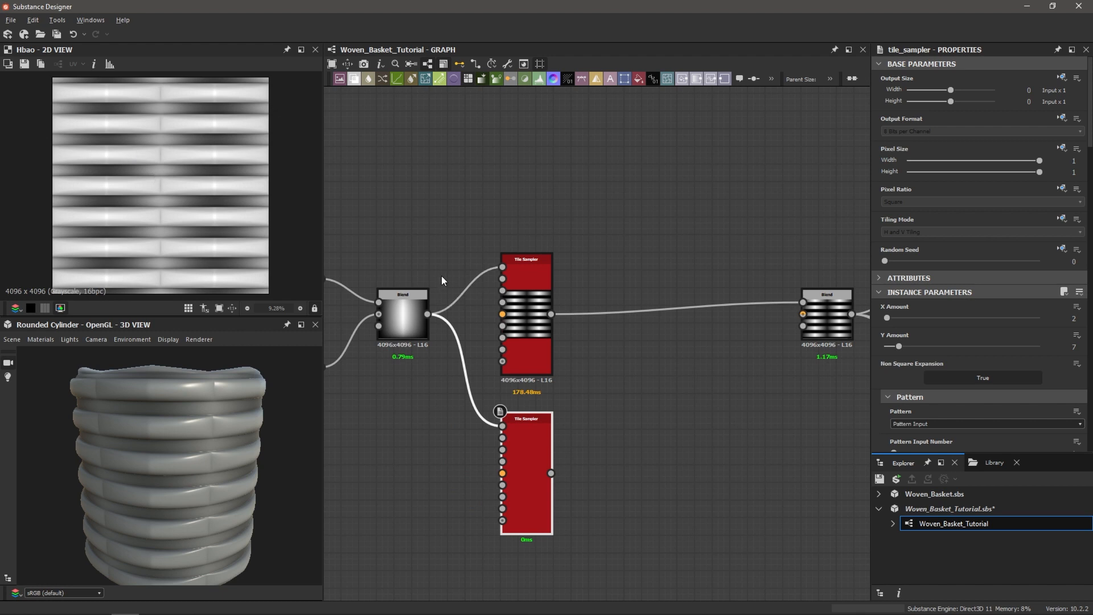
scroll(949, 200, down, 6)
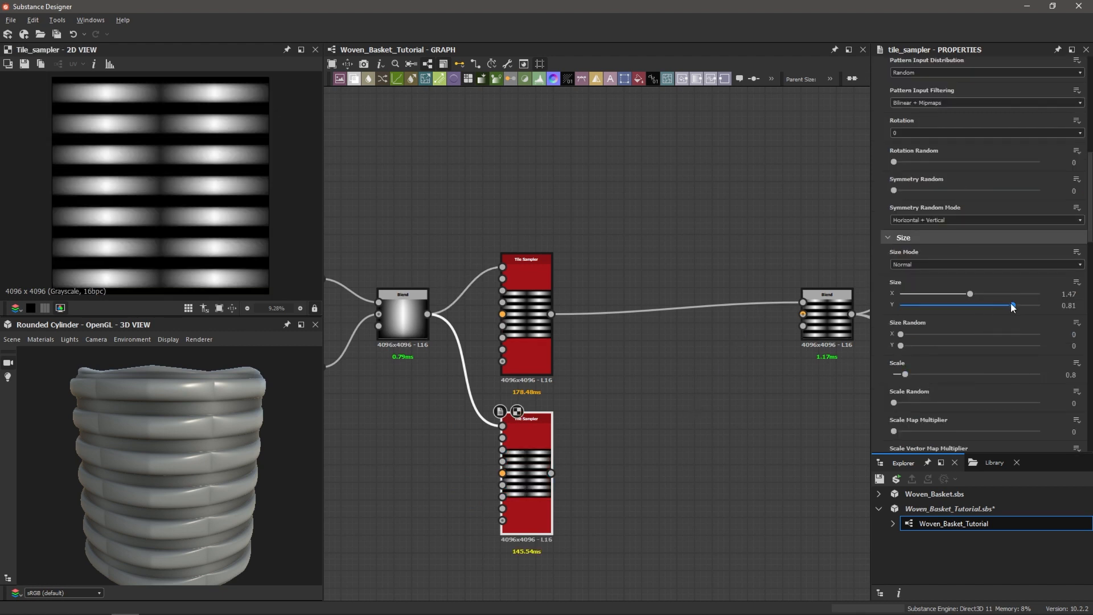
drag(1014, 307, 975, 311)
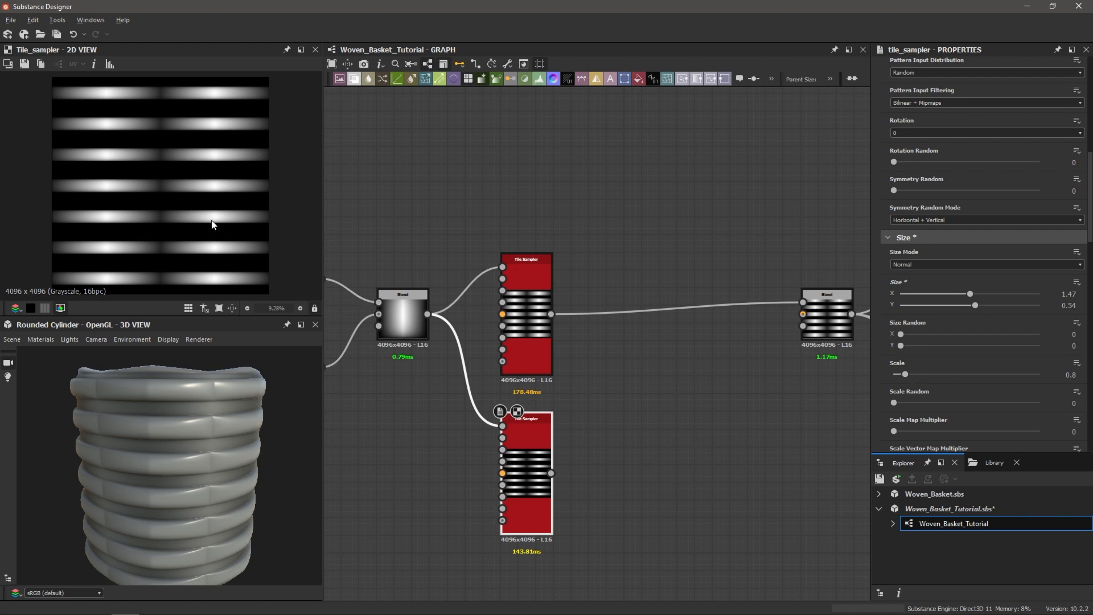
scroll(931, 333, down, 5)
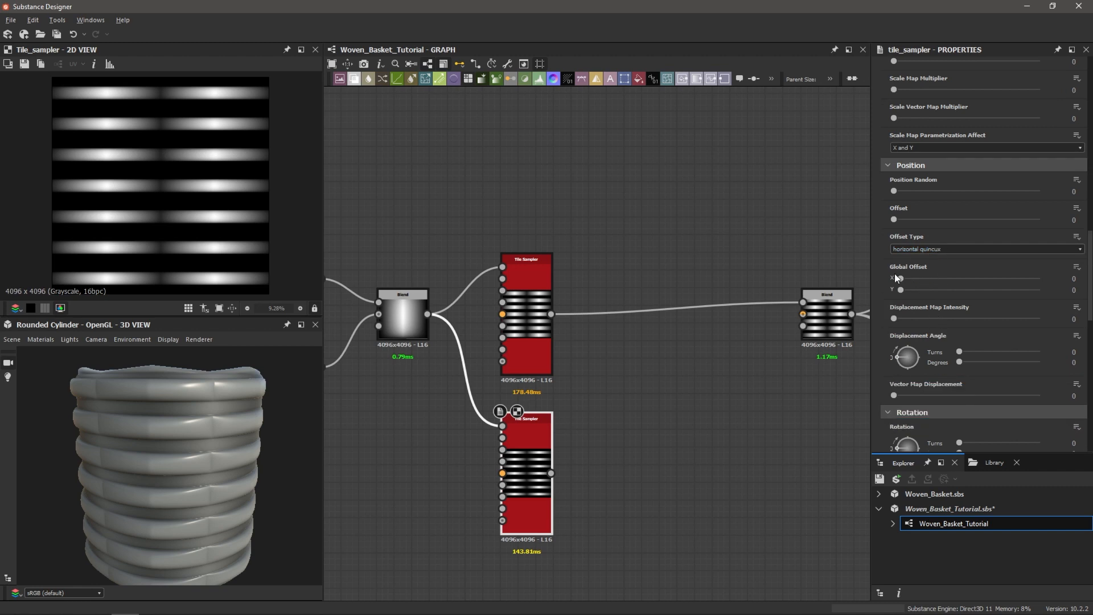
drag(902, 279, 969, 279)
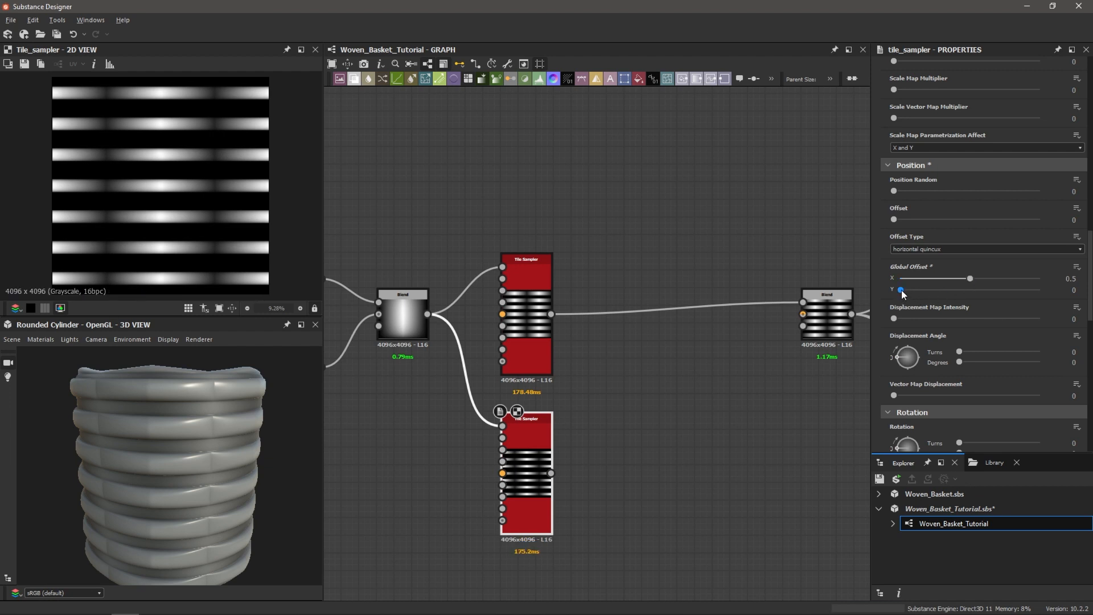
drag(901, 290, 971, 296)
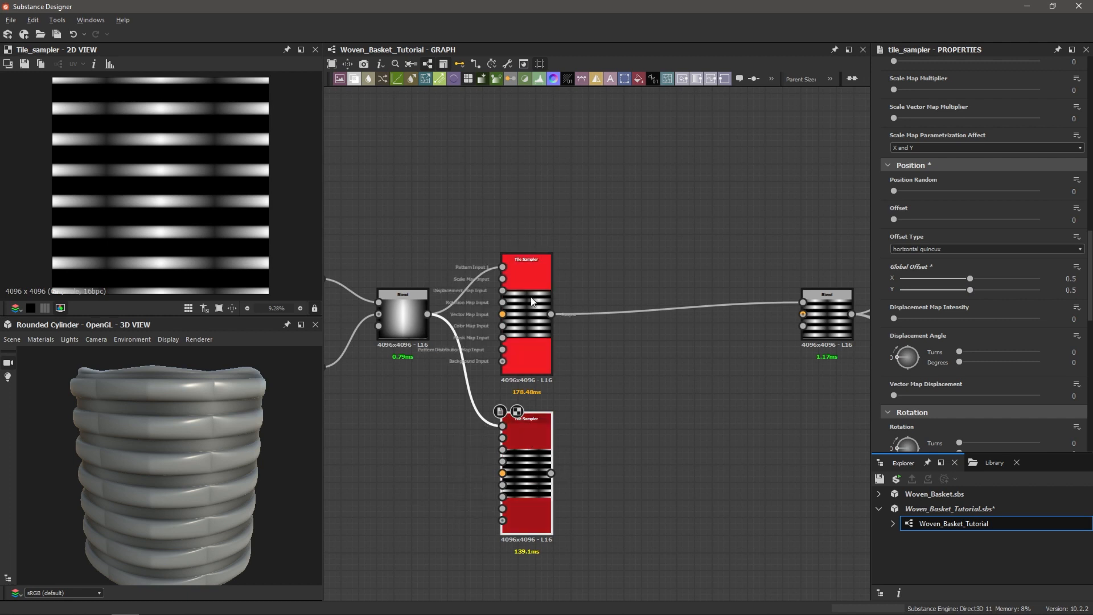
- Move the strand nodes and both Tile Samplers farther from the final Blend node, and consult the basket reference photo
scroll(532, 305, down, 2)
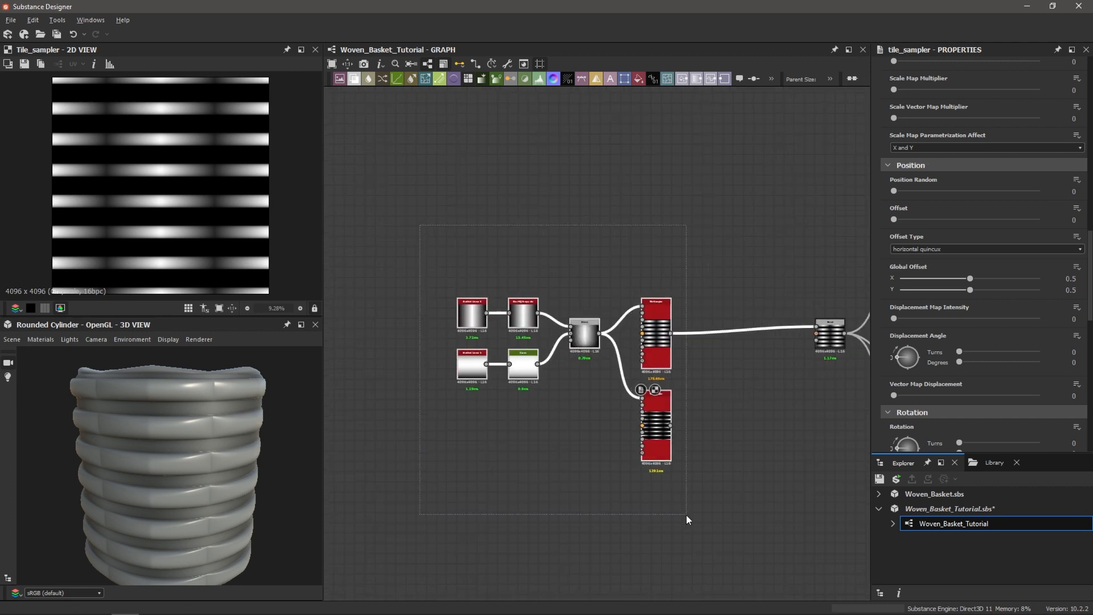
drag(655, 433, 532, 428)
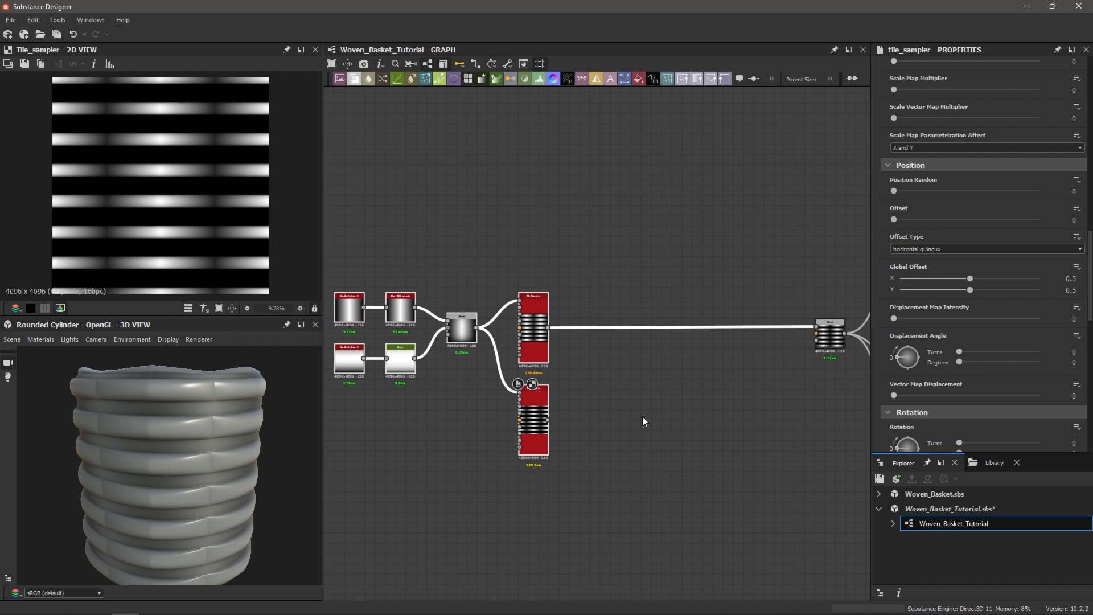
key(alt+Tab)
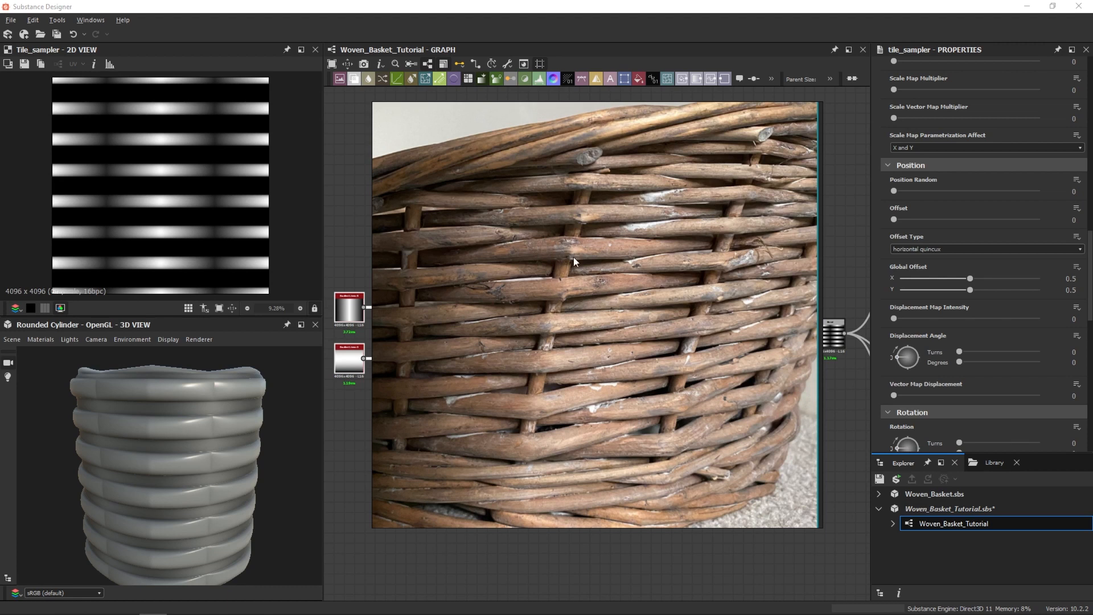
key(alt+Tab)
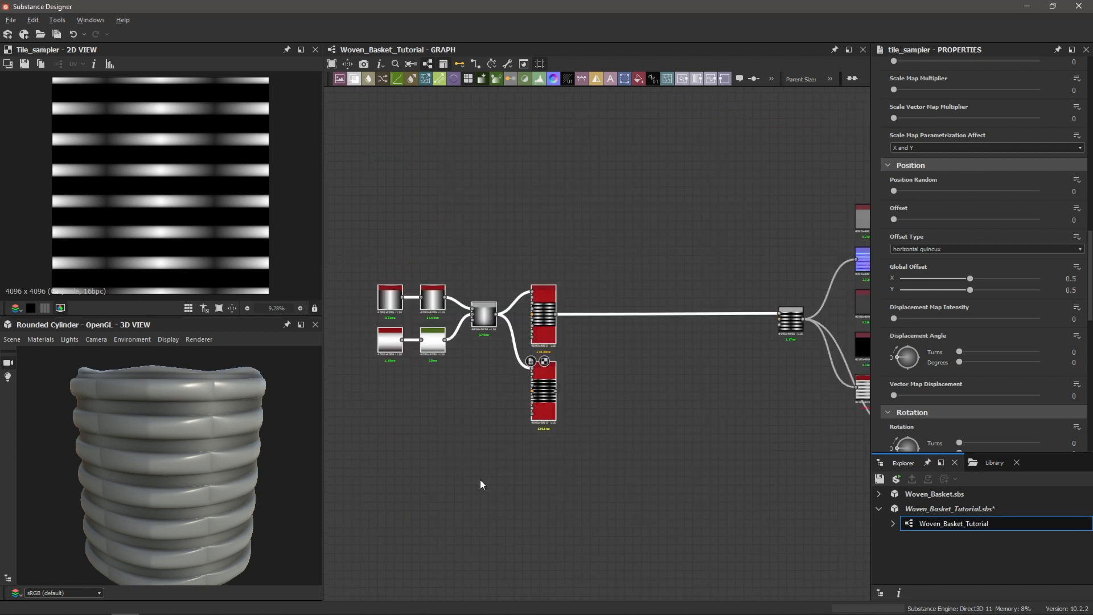
click(481, 479)
- Add a Gradient Linear 2 node in the empty graph area below the duplicated Tile Sampler
middle_drag(493, 488, 506, 458)
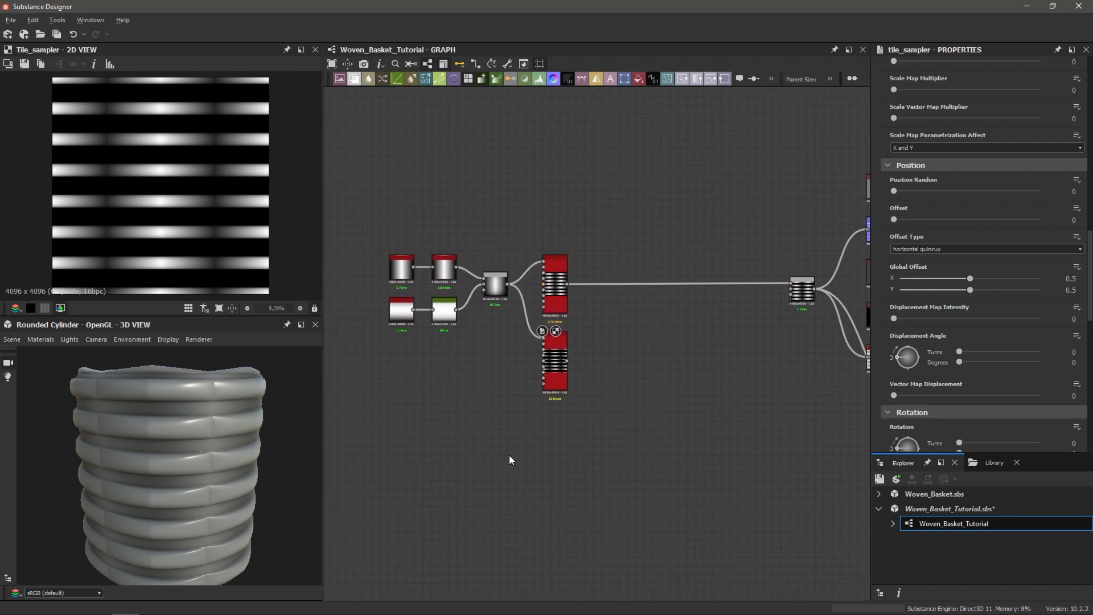
key(space)
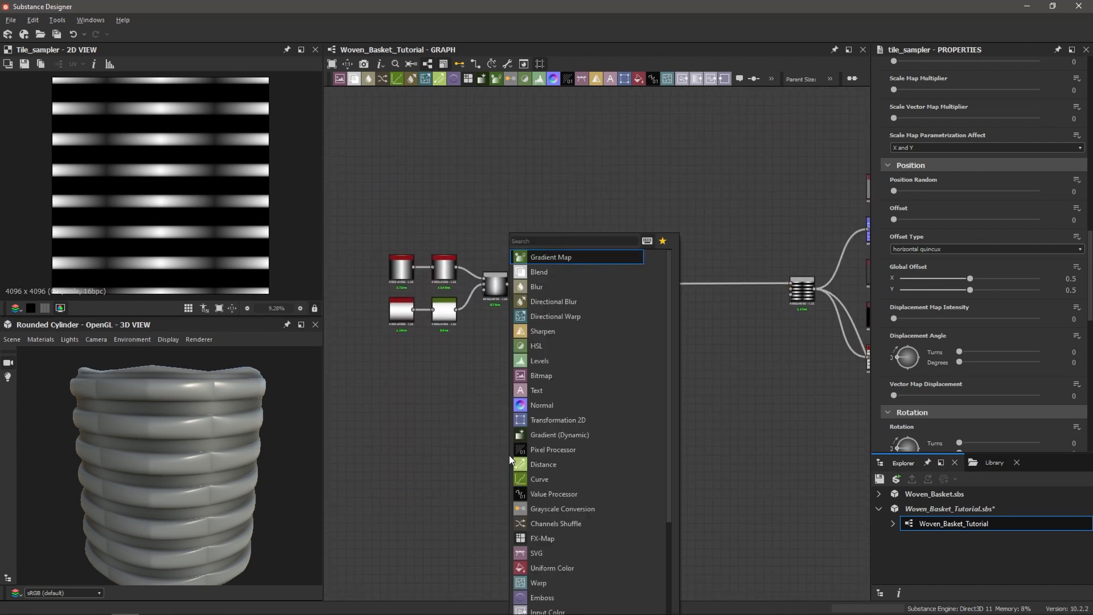
text(gradient)
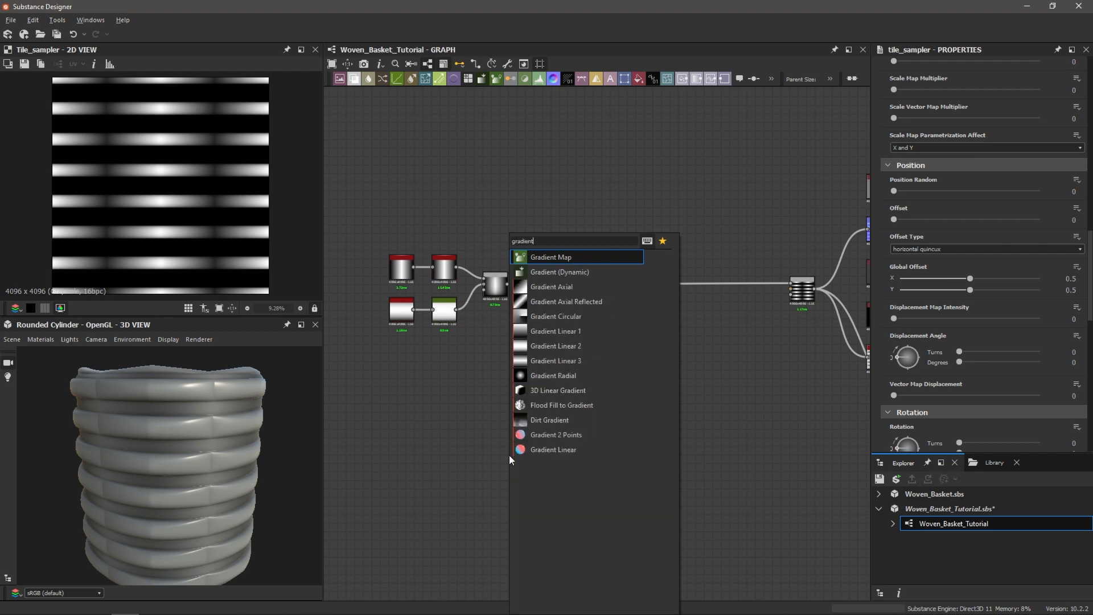
key(Down)
key(Down)
key(Down)
key(Down)
key(Down)
key(Down)
key(Return)
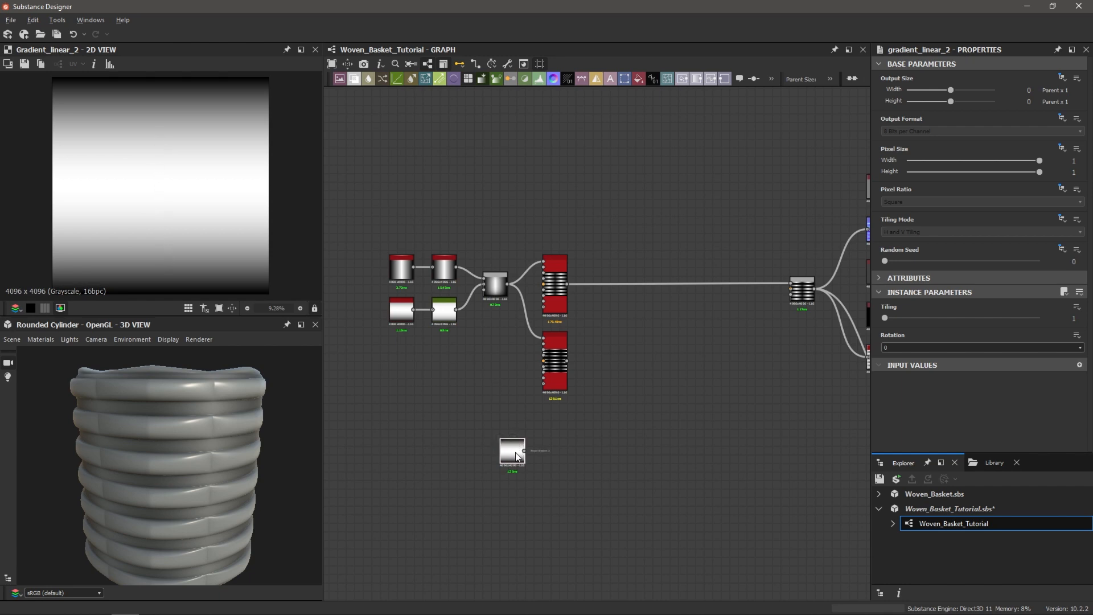
scroll(501, 454, up, 2)
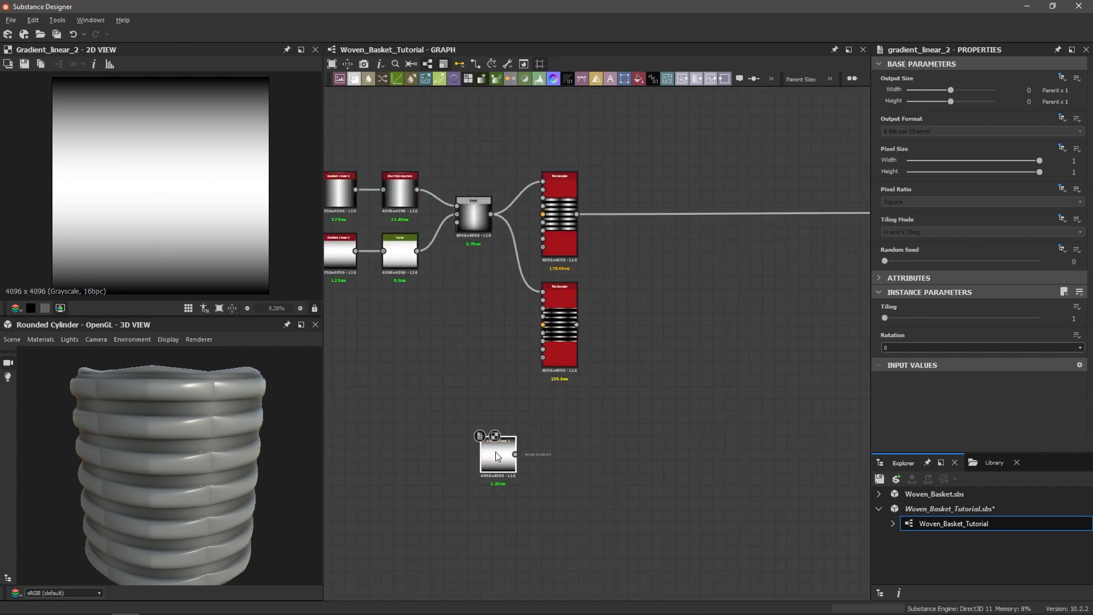
- Add a Levels node after the lower Gradient Linear 2 node and lower its Level In Mid to about 0.44
key(space)
text(lev)
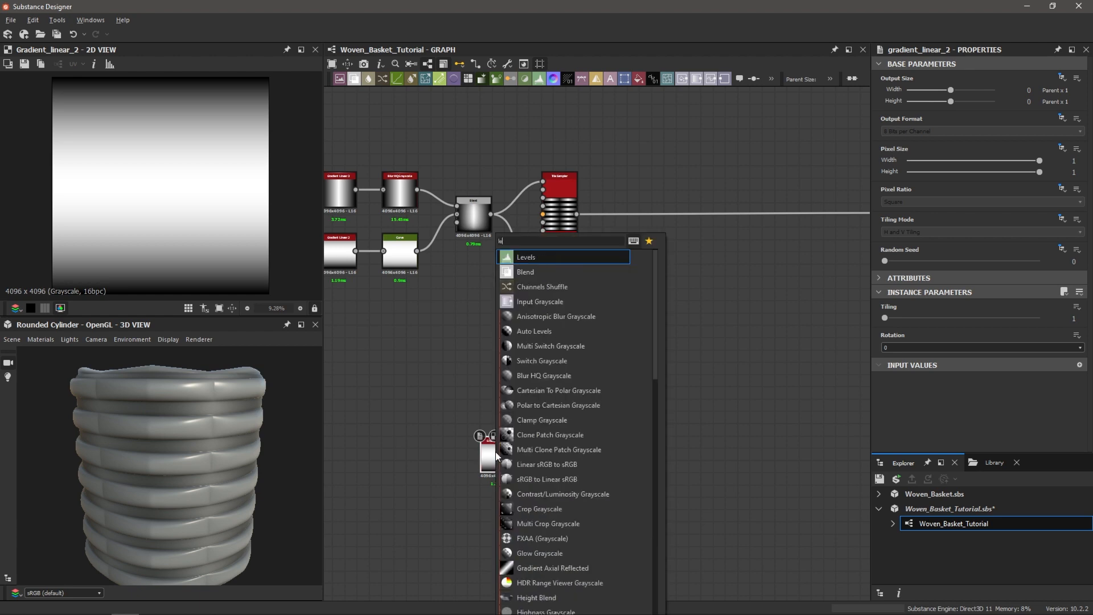
key(Return)
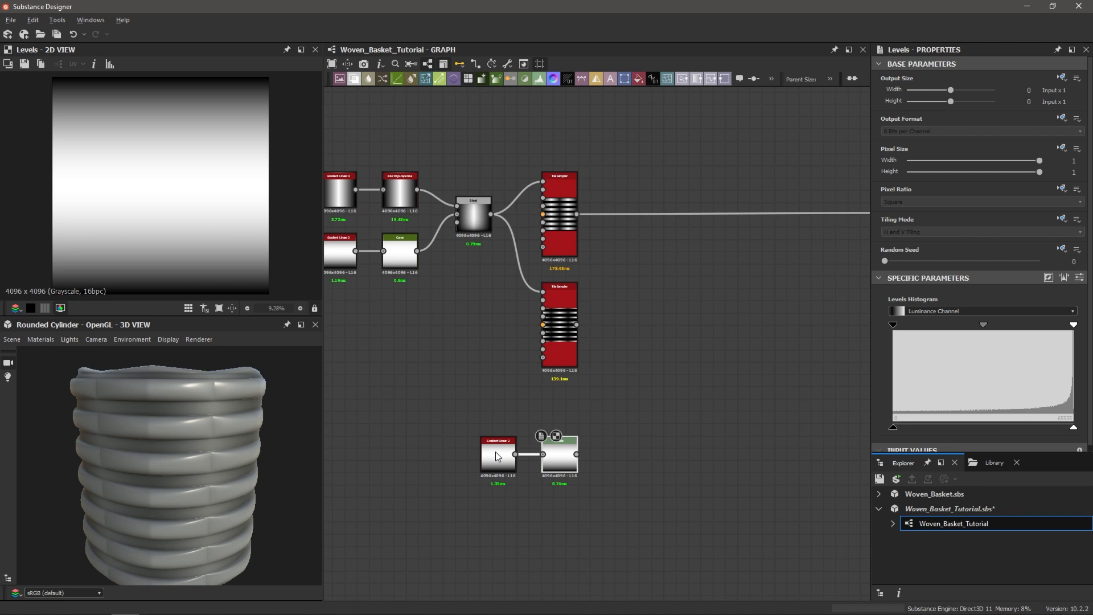
scroll(573, 467, up, 2)
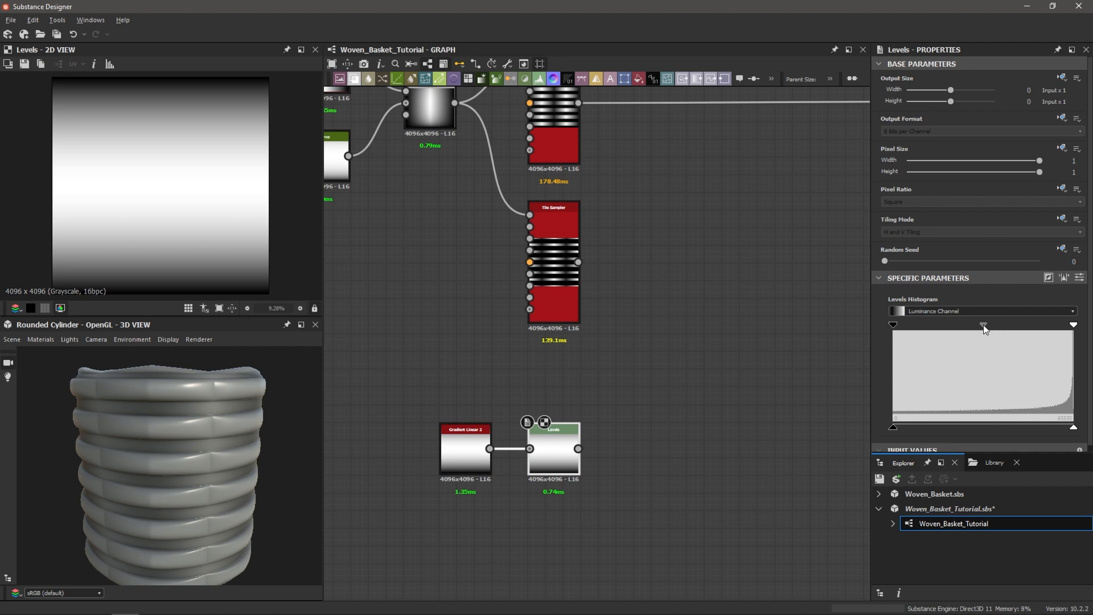
drag(983, 325, 973, 325)
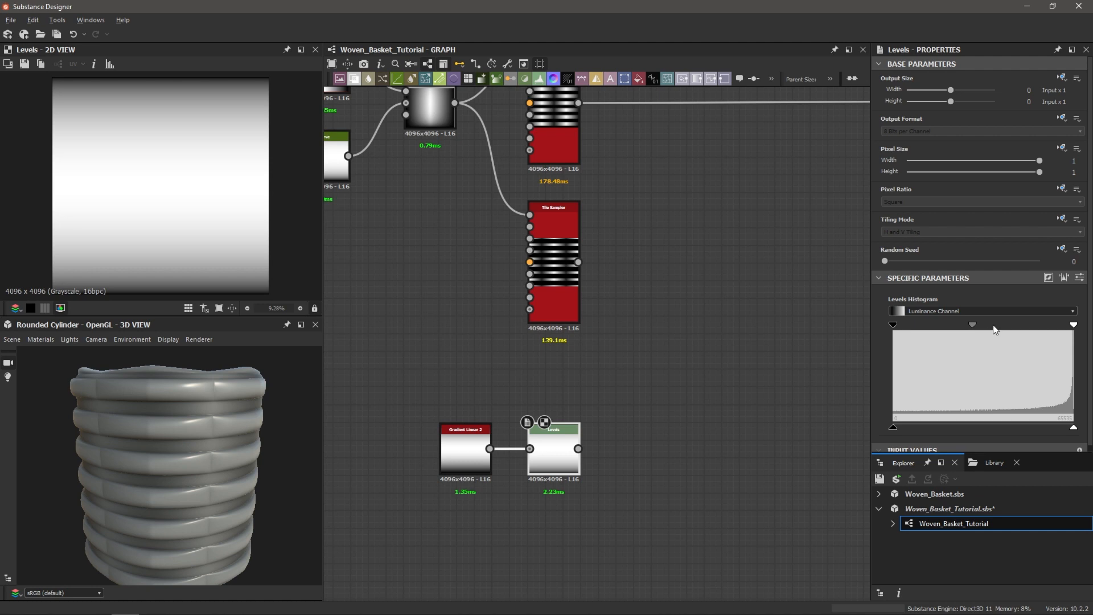
click(1080, 279)
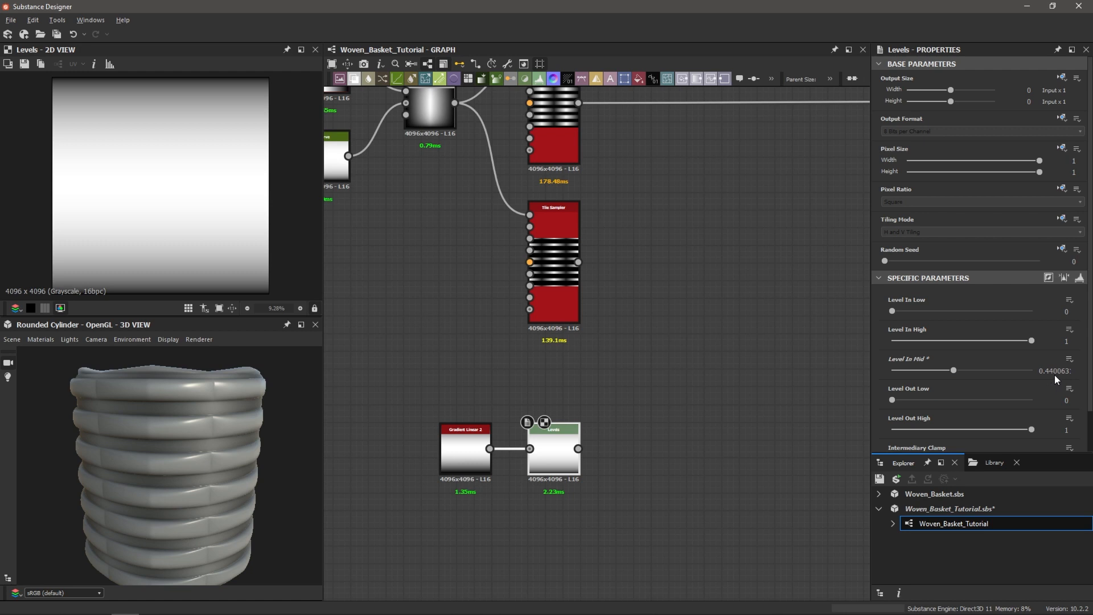
click(1080, 278)
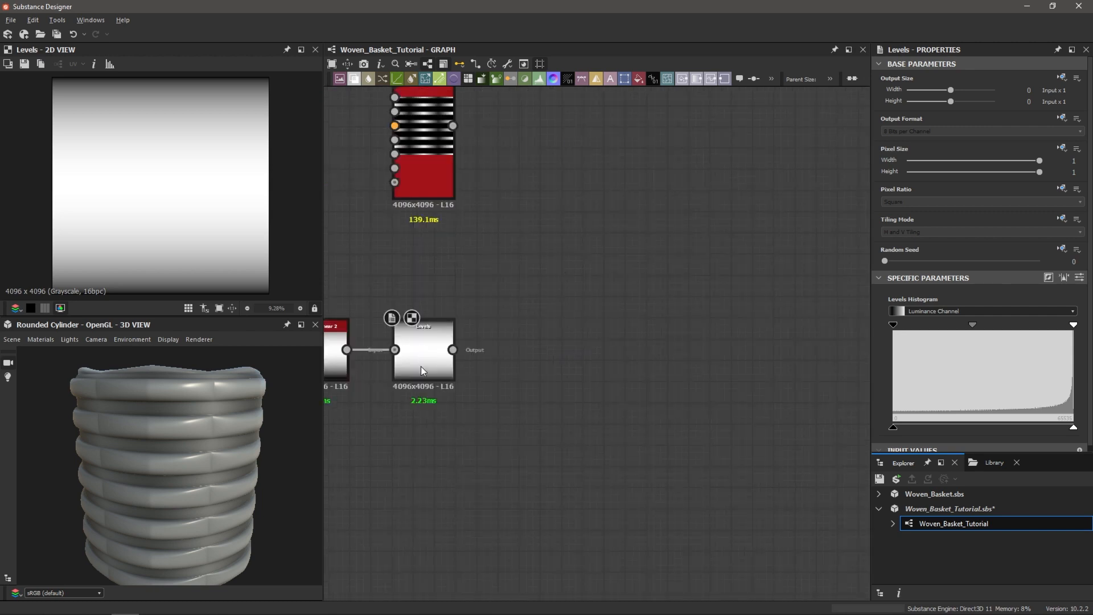
- Add a Transformation 2D node after the Levels node
click(422, 351)
key(space)
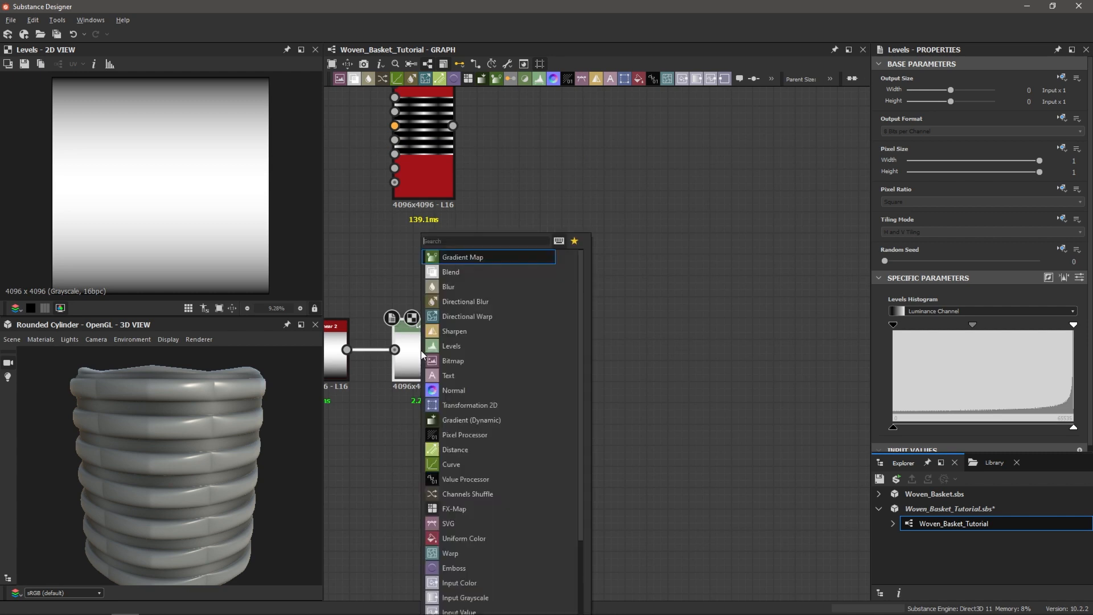
text(tra)
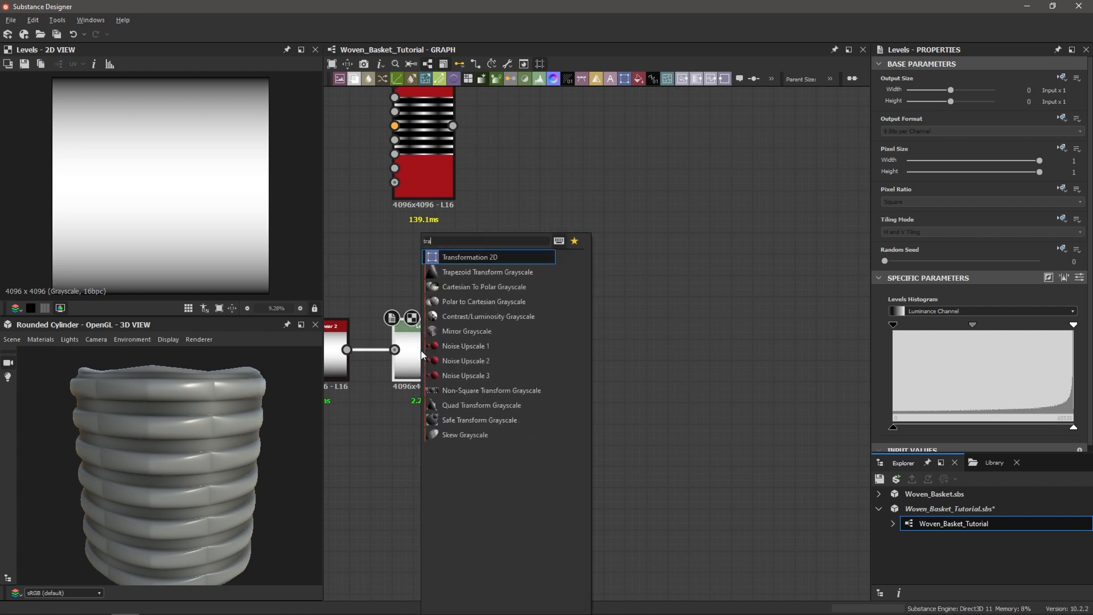
key(Return)
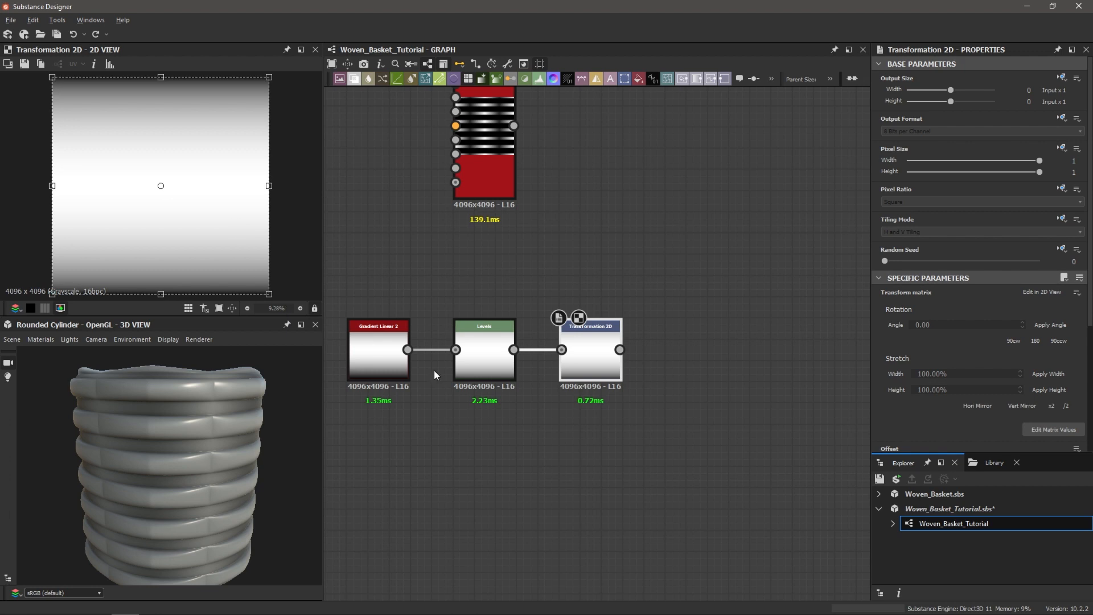
- Set the Rotation of the Gradient Linear 2 node feeding the Levels to 90°
click(389, 348)
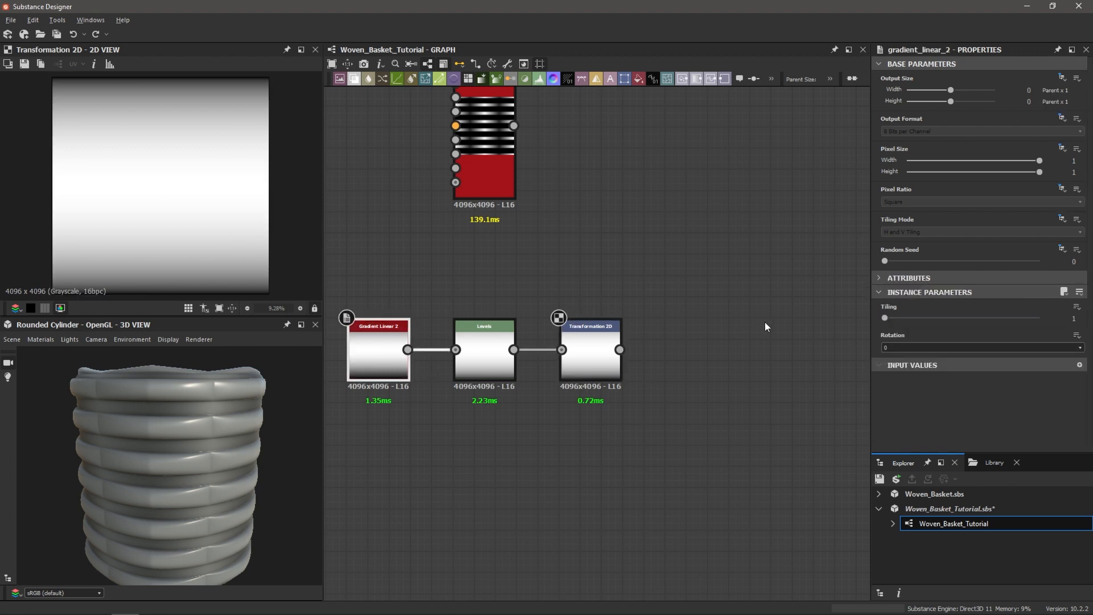
click(903, 346)
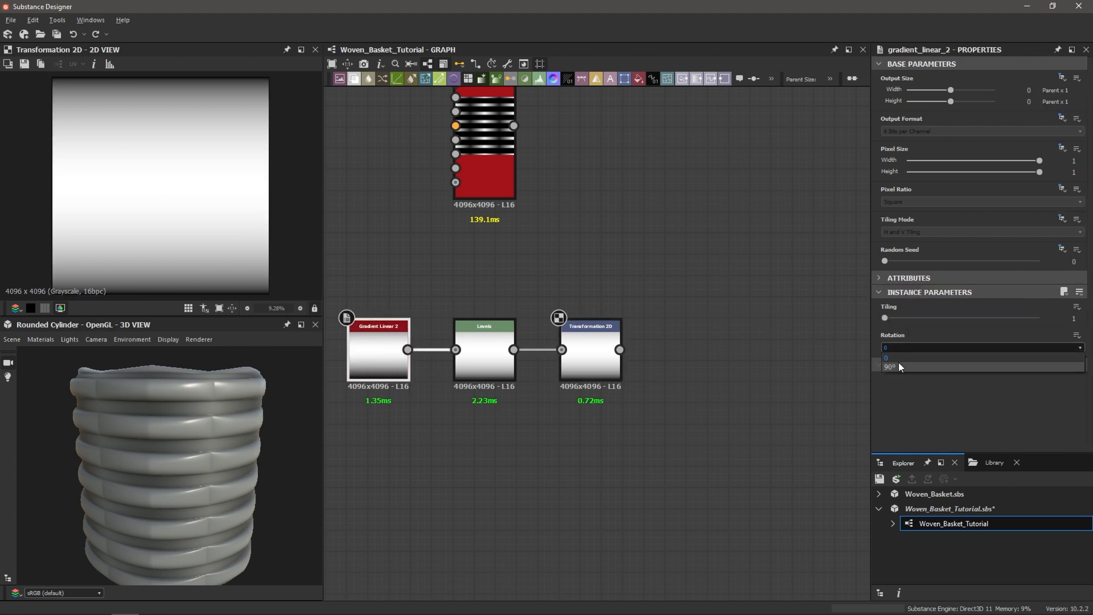
click(898, 362)
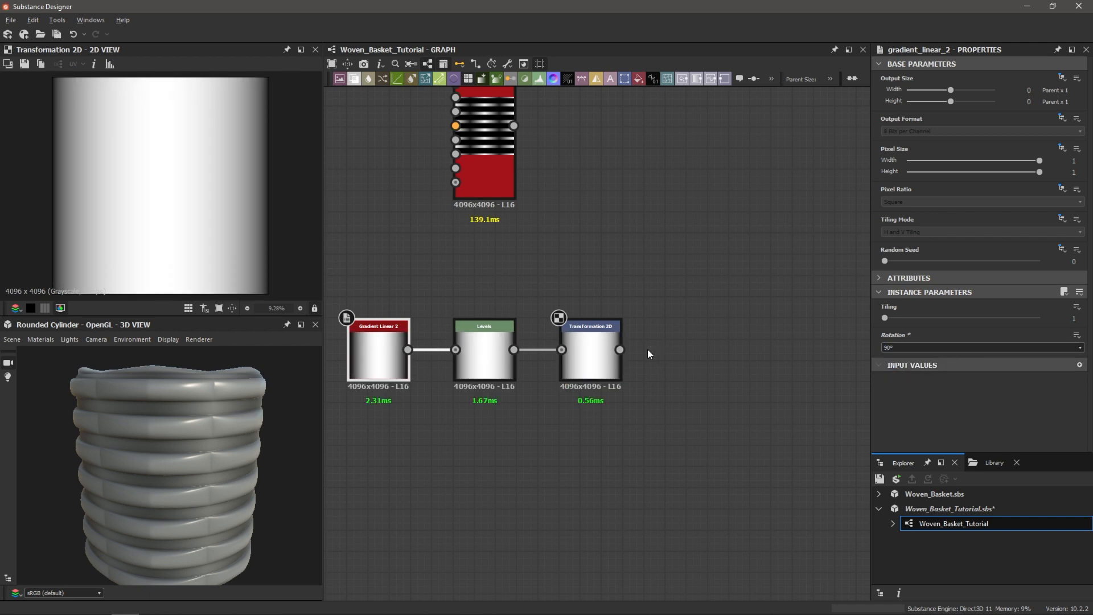
- Squeeze the Transformation 2D horizontally to about one eighth of its width and set its Tiling Mode to Vertical Tiling
click(583, 355)
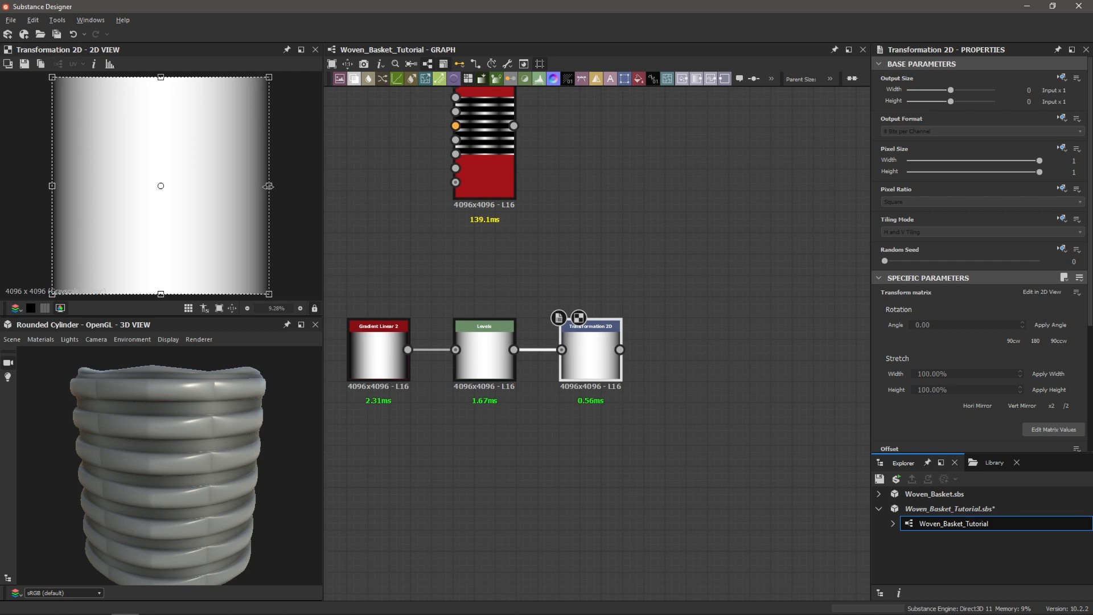
drag(269, 186, 80, 210)
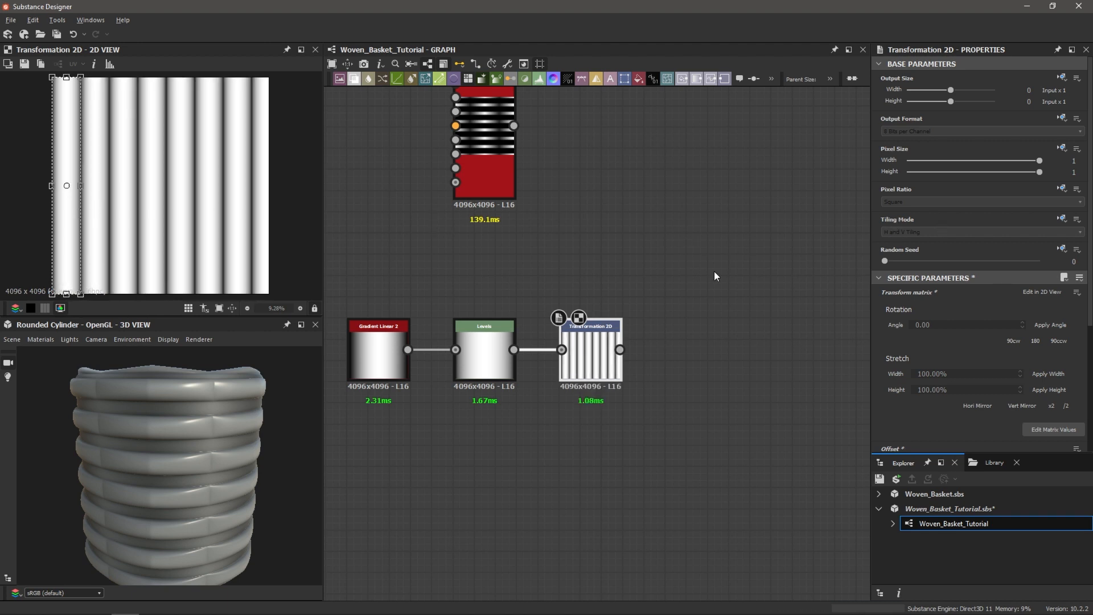
click(1061, 220)
click(1036, 264)
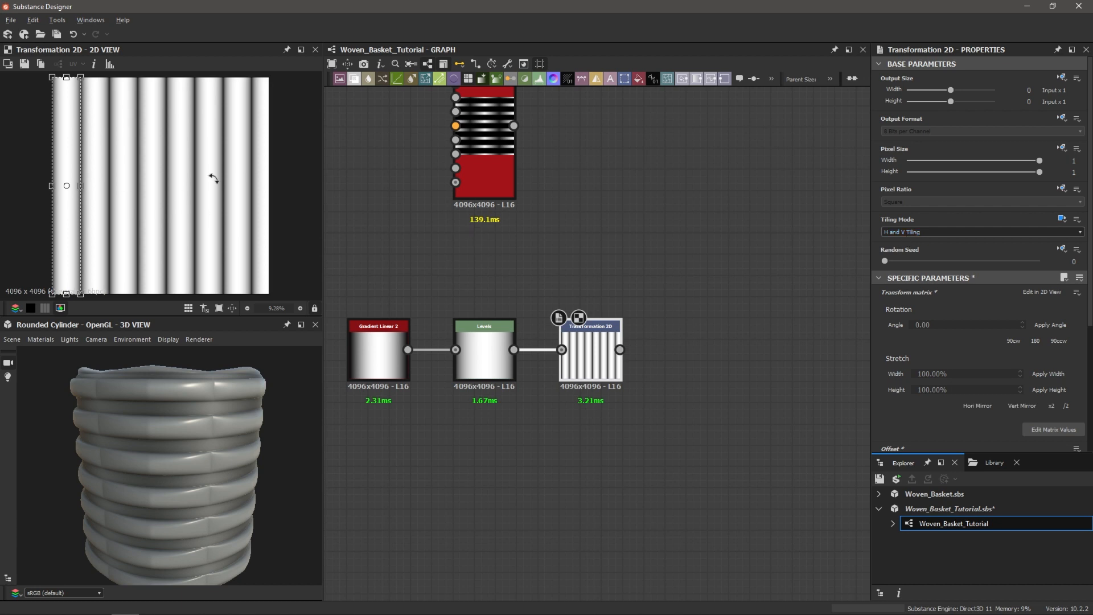
click(909, 232)
click(908, 262)
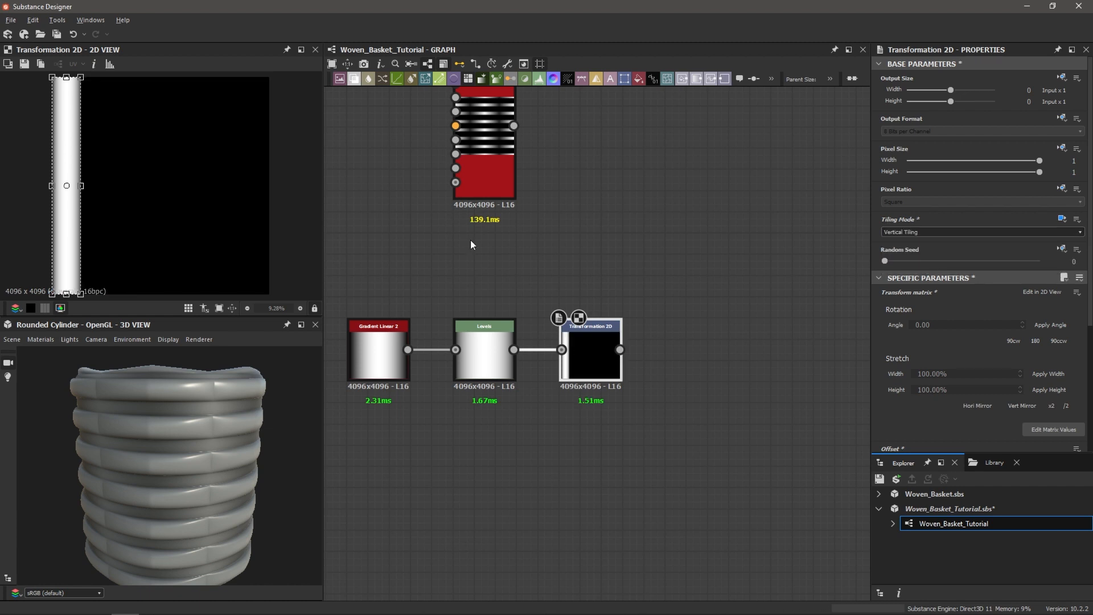
- Move the narrow vertical strip in the Transformation 2D slightly inward from the image's left edge
scroll(159, 235, down, 2)
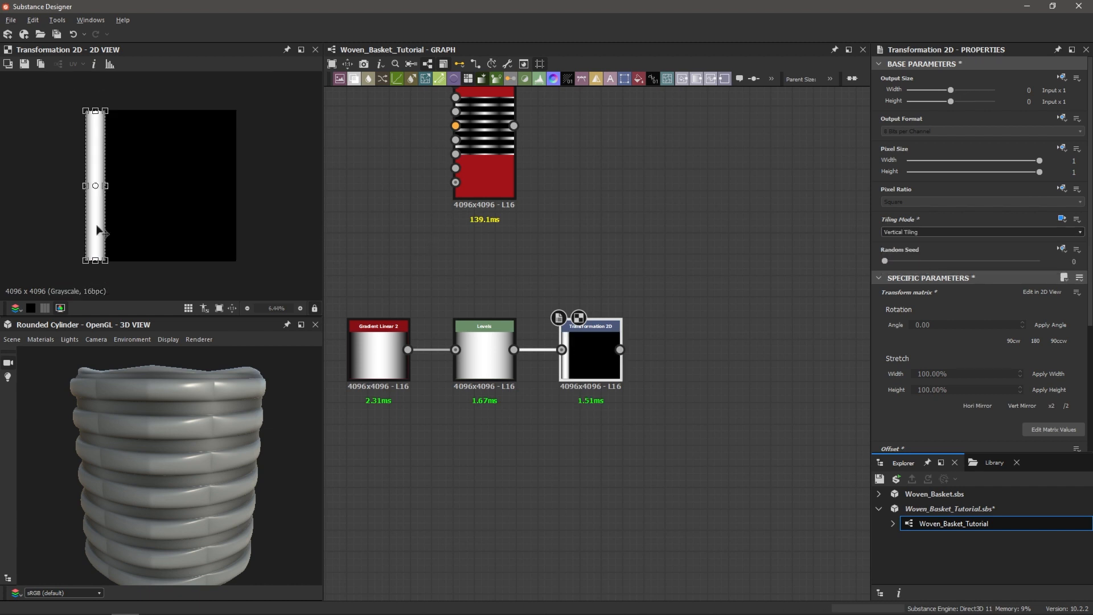
drag(95, 227, 119, 214)
mouse_move(119, 215)
mouse_down()
mouse_move(144, 234)
mouse_move(171, 234)
mouse_move(111, 231)
mouse_move(161, 228)
mouse_move(156, 204)
mouse_move(113, 210)
mouse_up()
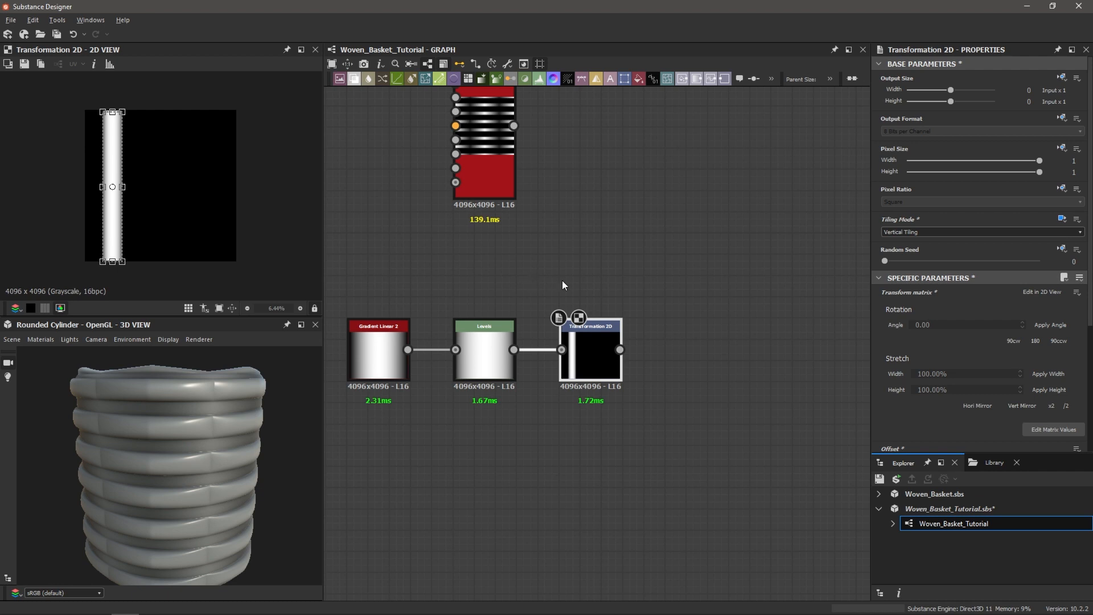
- Add a Mirror Grayscale node after the Transformation 2D node to mirror the vertical strip across the X axis
middle_drag(617, 255, 571, 261)
scroll(569, 261, down, 3)
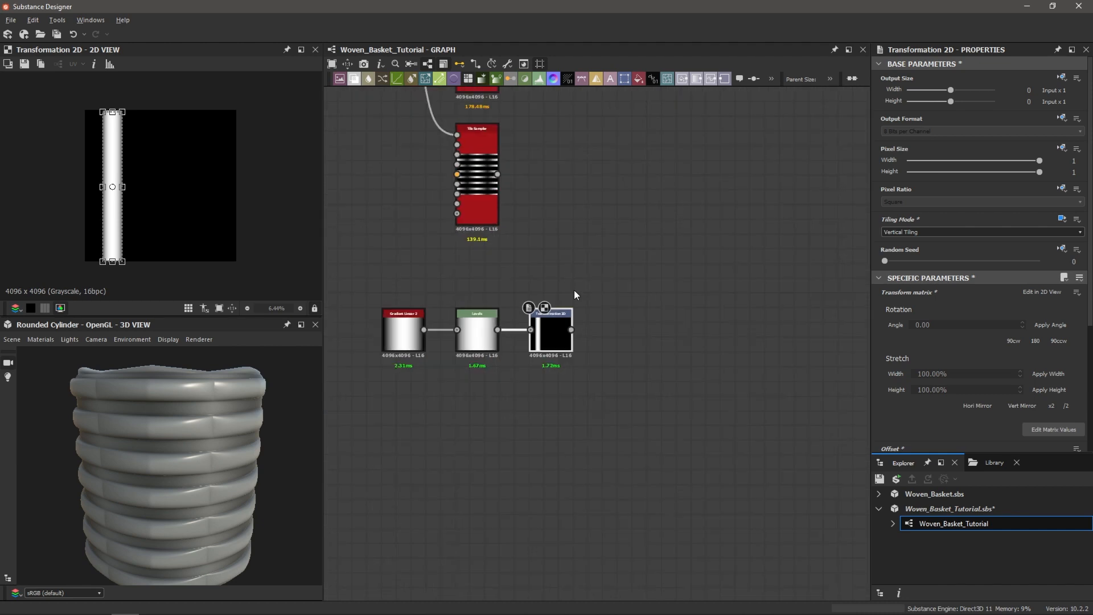
scroll(574, 289, up, 3)
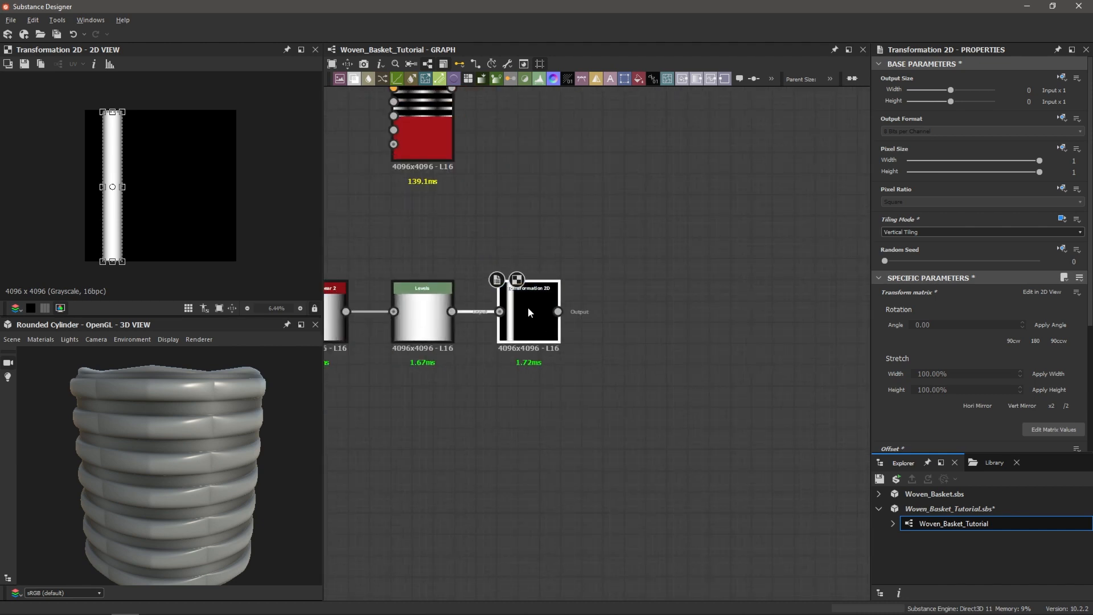
key(space)
text(mirror g)
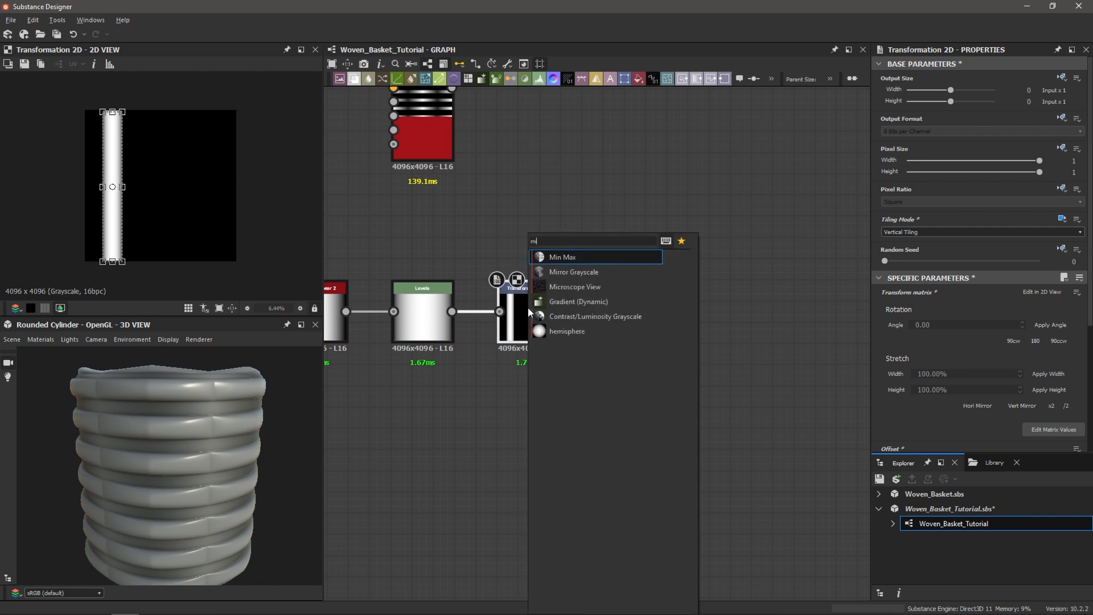
key(Return)
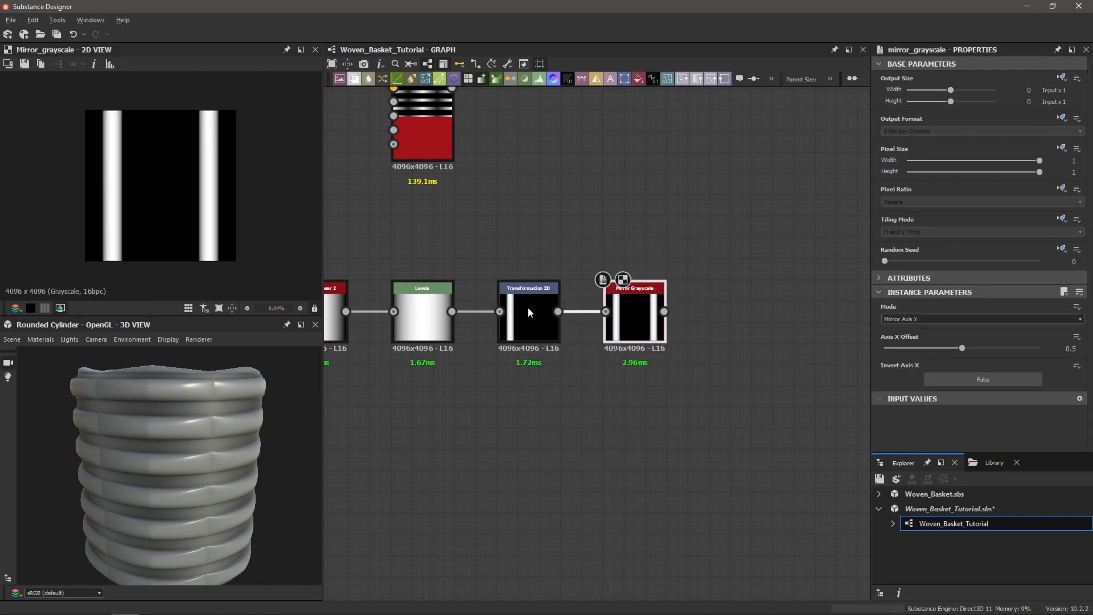
- Fine-tune the strip's position in the Transformation 2D while previewing the Mirror Grayscale output
click(528, 308)
click(634, 310)
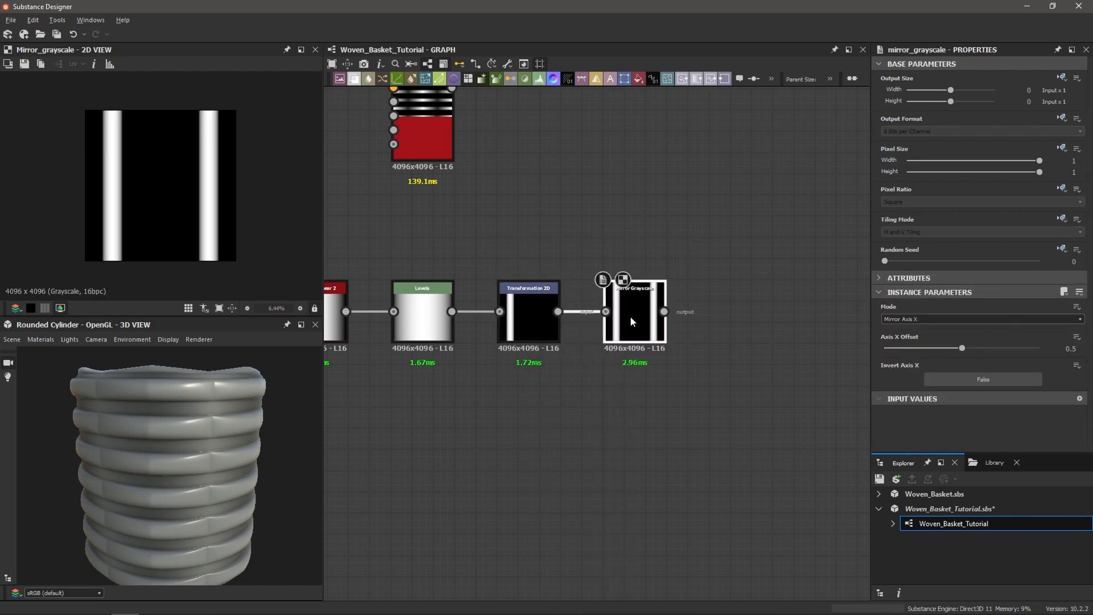
click(529, 308)
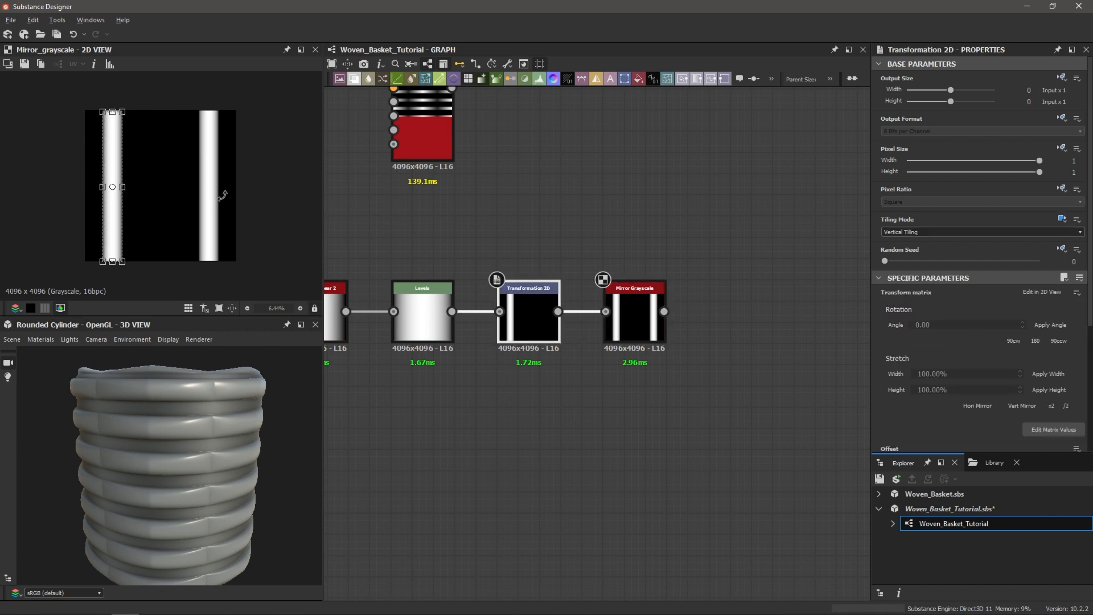
mouse_move(112, 222)
mouse_down()
mouse_move(137, 223)
mouse_move(96, 222)
mouse_move(113, 221)
mouse_up()
middle_drag(581, 255, 583, 373)
scroll(583, 374, down, 2)
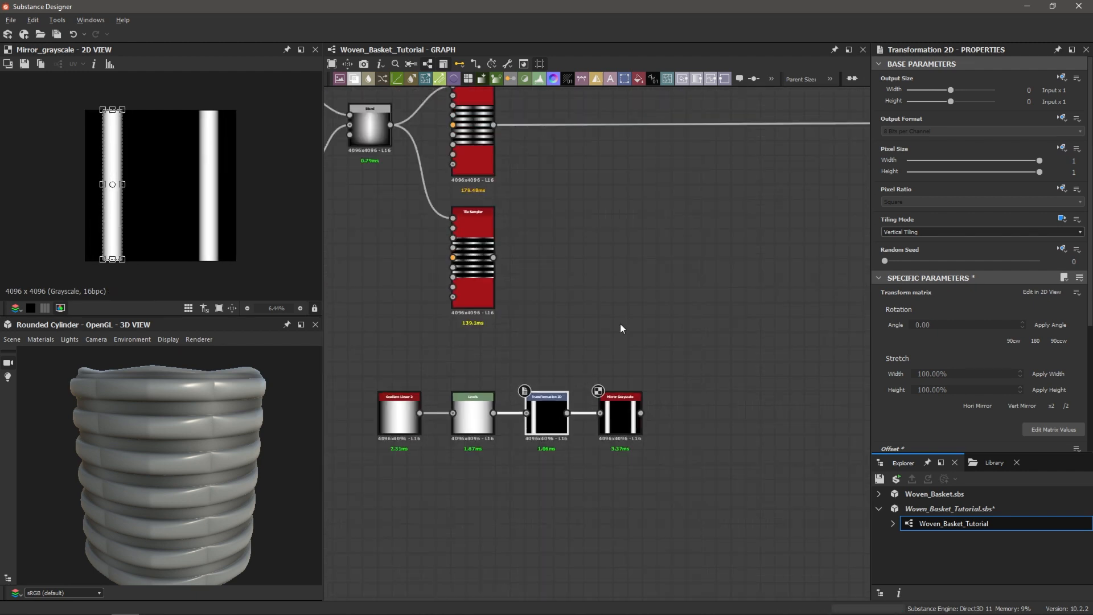
middle_drag(620, 323, 610, 344)
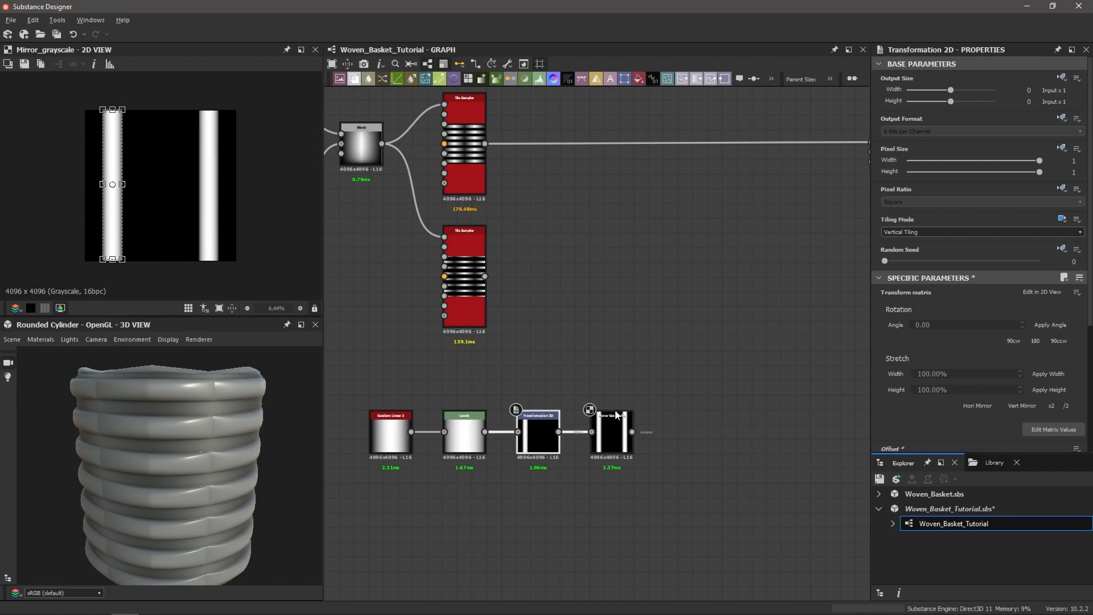
middle_drag(627, 291, 564, 359)
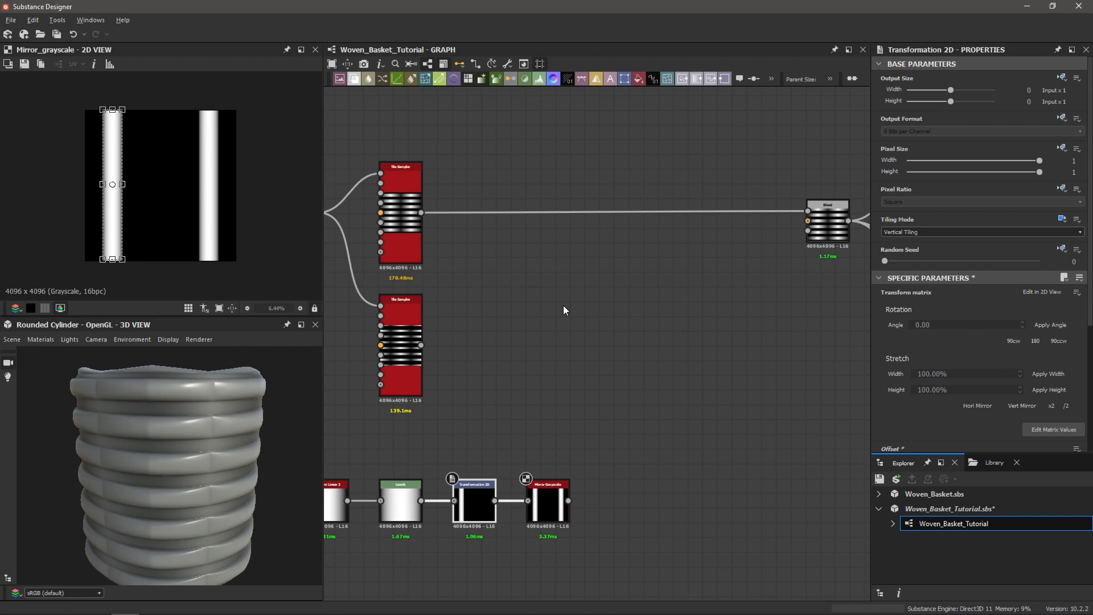
- Preview the upper Tile Sampler and insert a Height Blend node on its connection to the final Blend node
drag(533, 171, 535, 262)
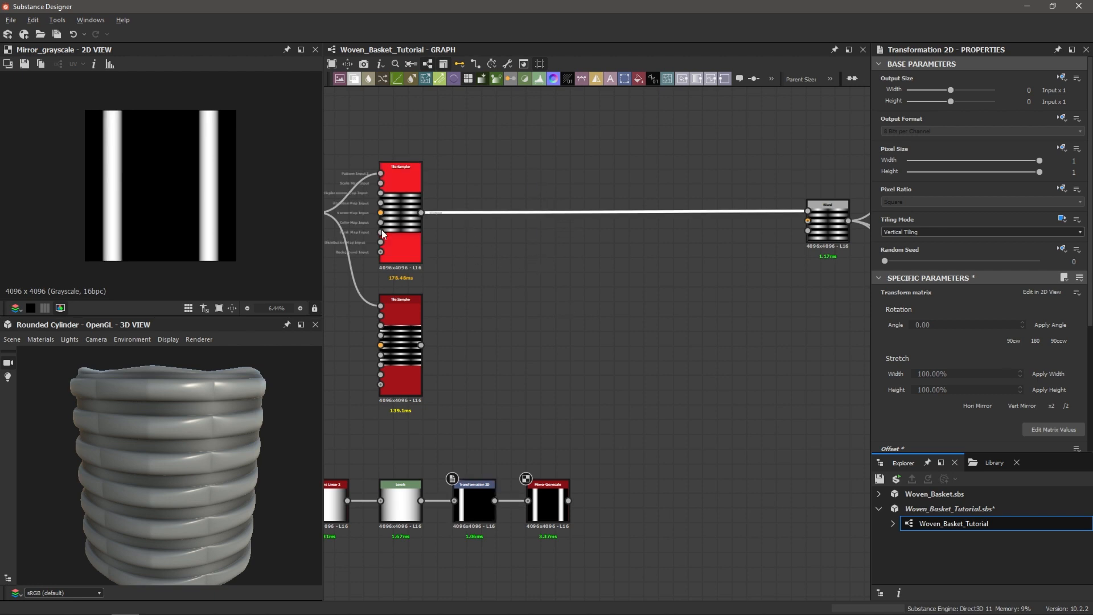
click(414, 218)
double_click(413, 222)
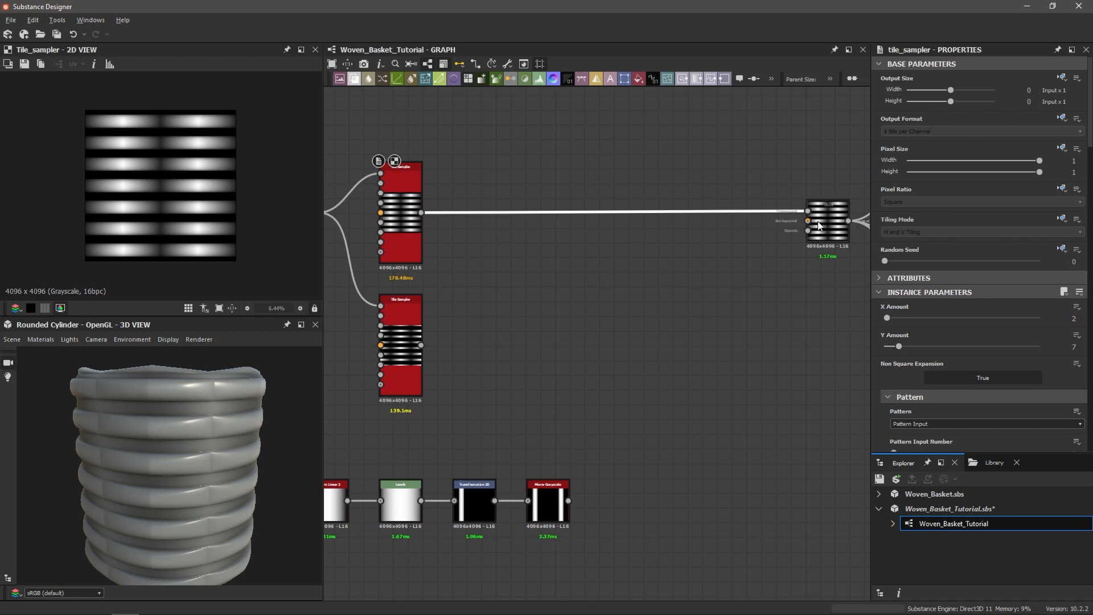
mouse_move(806, 214)
middle_down()
mouse_move(644, 220)
mouse_move(791, 219)
middle_up()
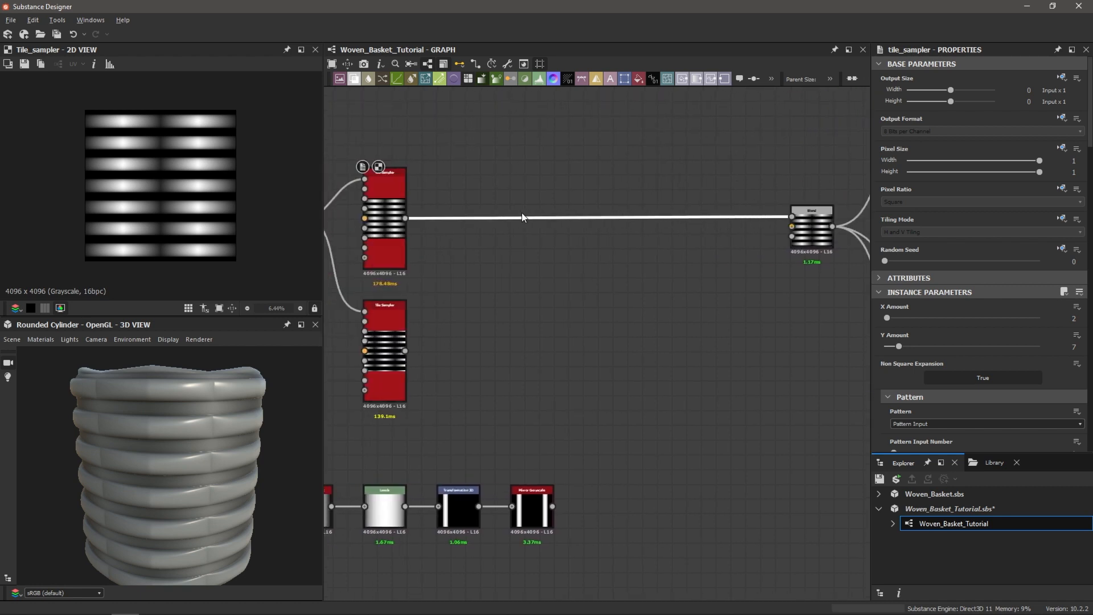
key(space)
text(heig)
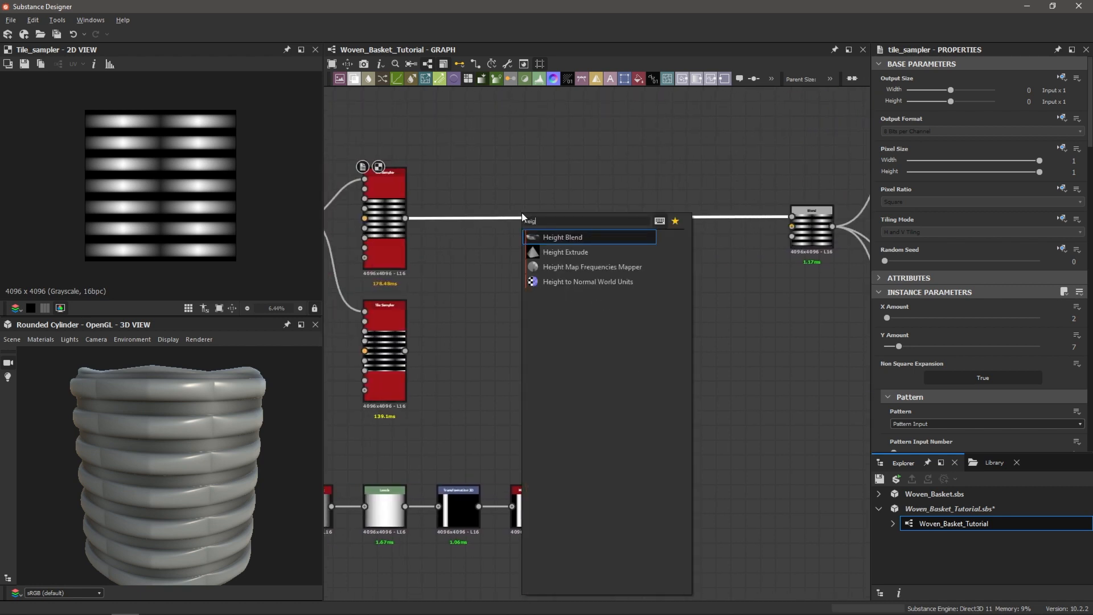
key(Return)
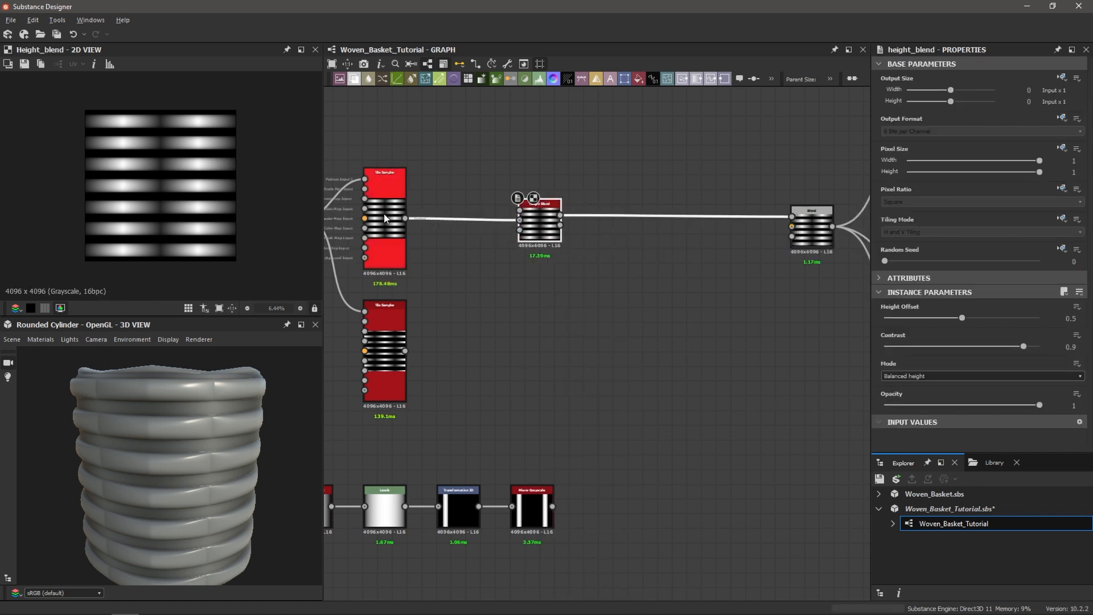
- Connect the Mirror Grayscale output to the Height Top input of the Height Blend node
scroll(570, 226, up, 3)
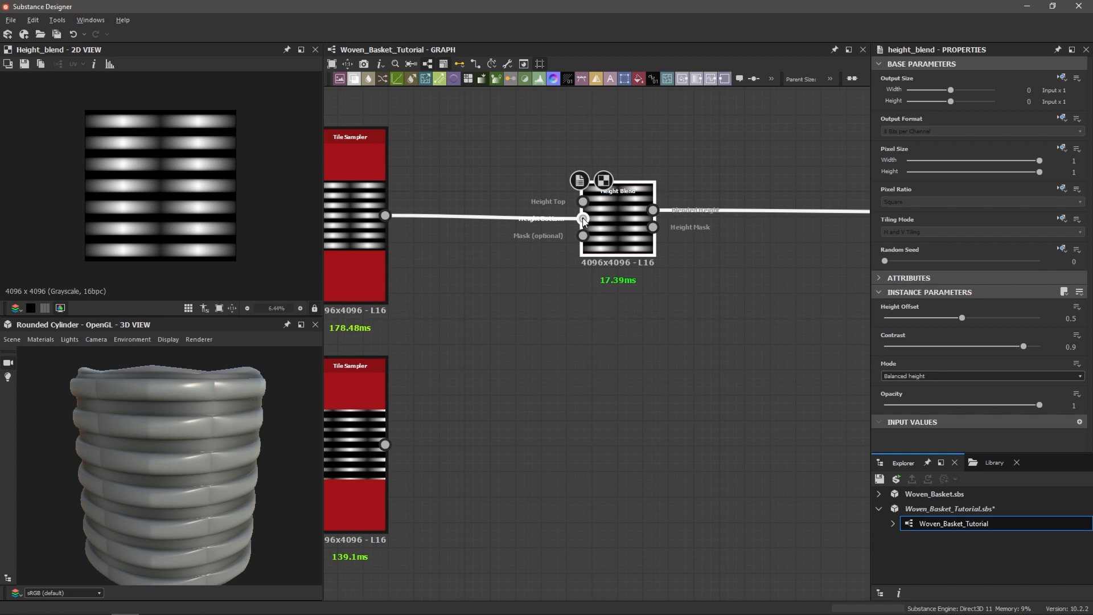
middle_drag(593, 218, 544, 241)
scroll(561, 234, down, 3)
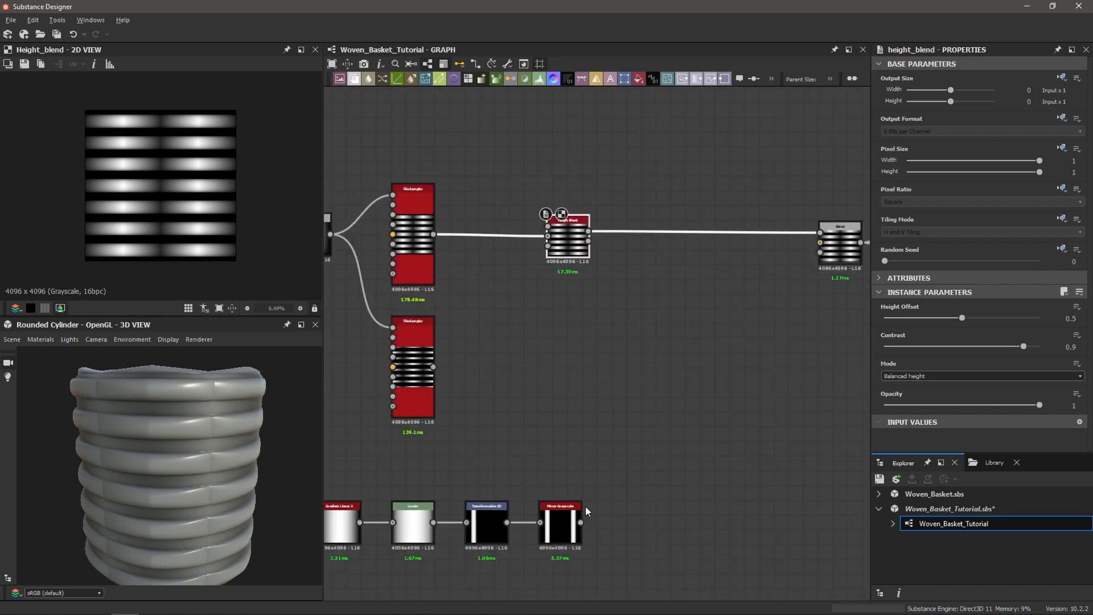
scroll(579, 521, up, 2)
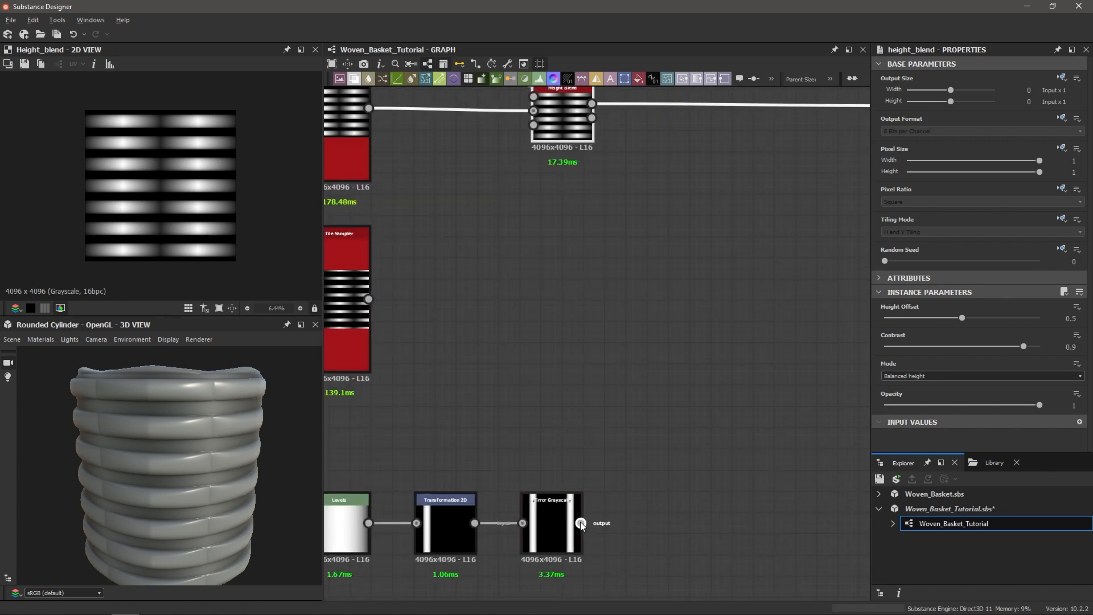
drag(579, 522, 529, 200)
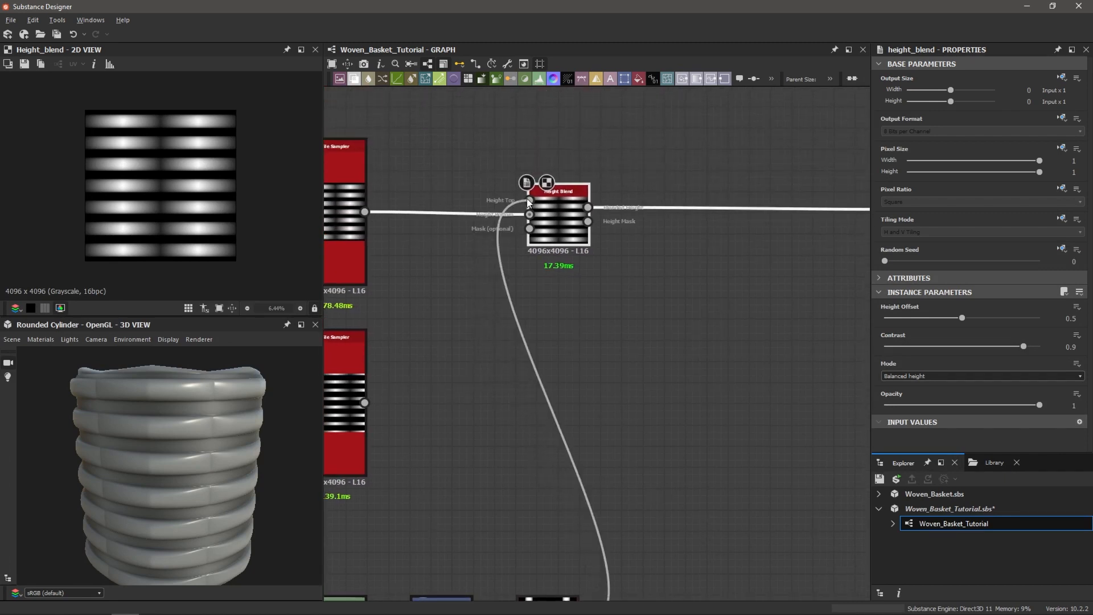
scroll(527, 302, down, 1)
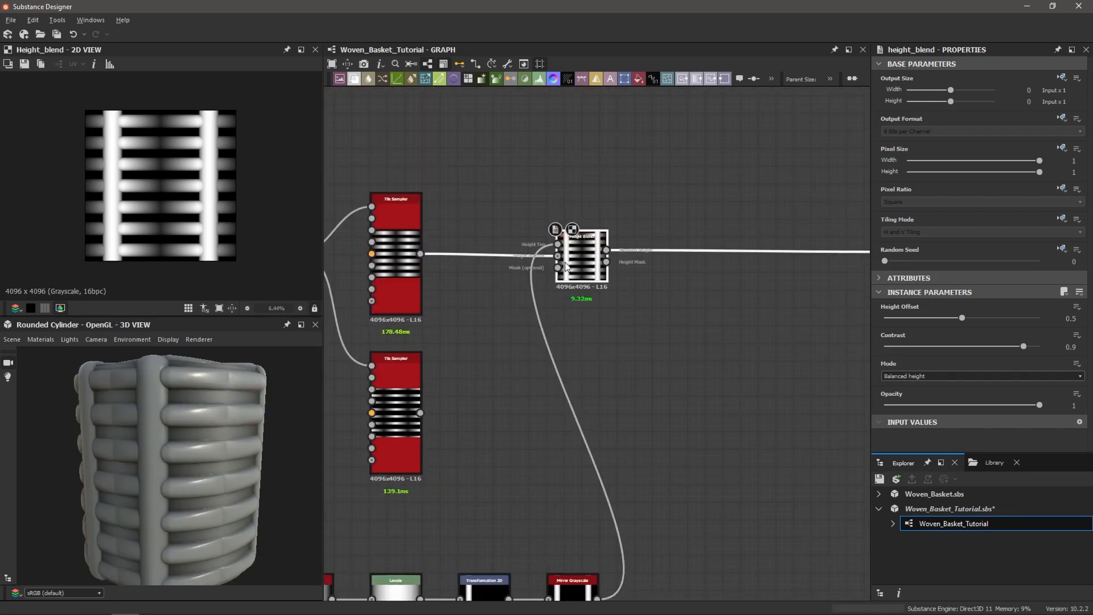
middle_drag(566, 335, 563, 303)
- Try lower and higher Height Offset values on the Height Blend node and settle on 0.23
scroll(549, 189, up, 2)
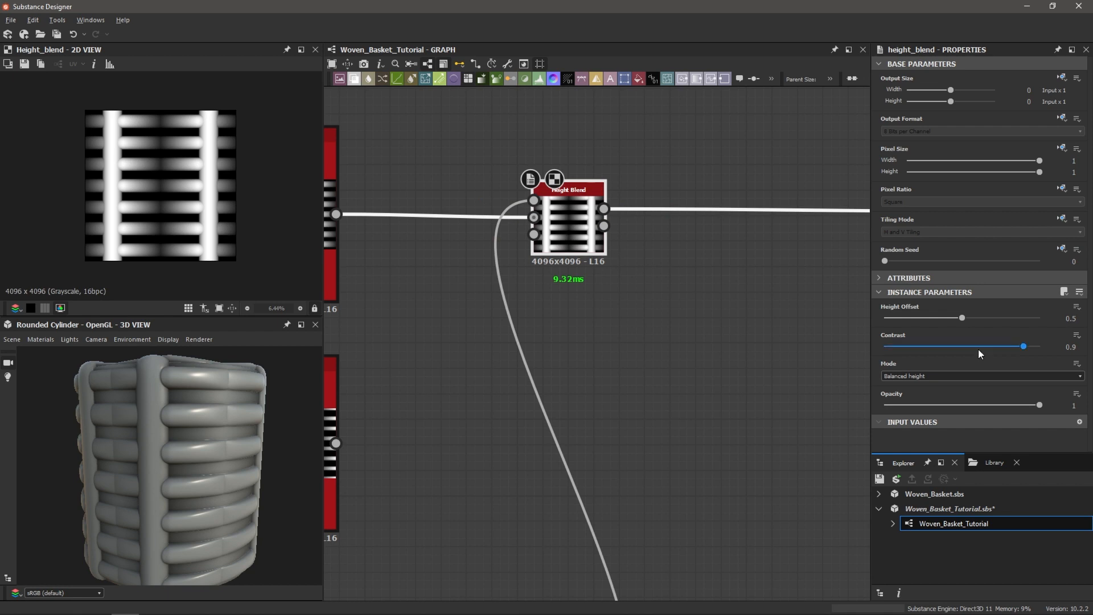
drag(962, 318, 930, 319)
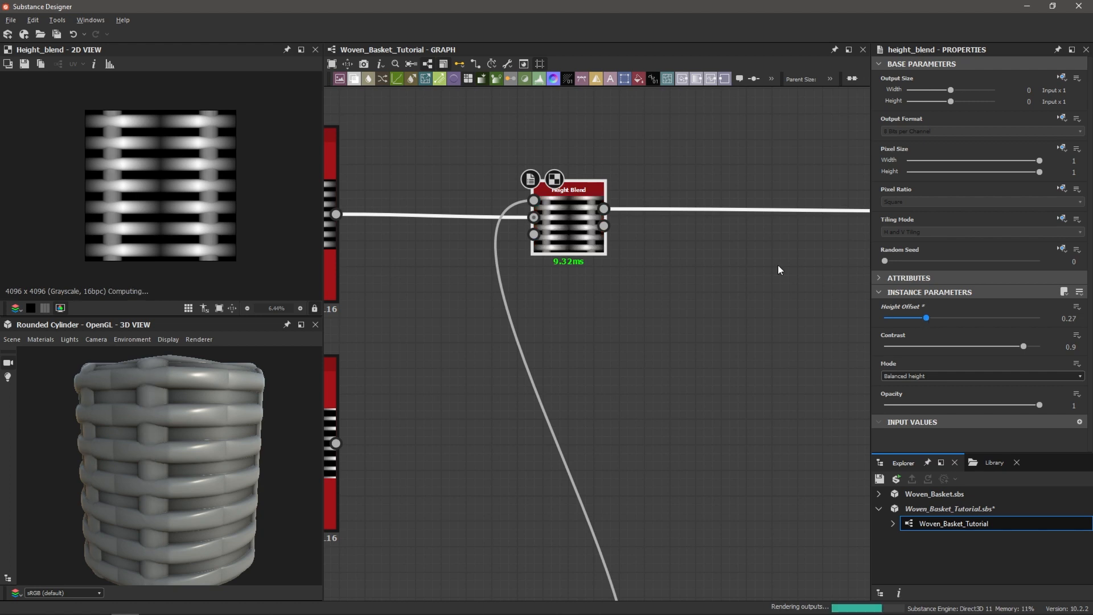
scroll(535, 201, up, 1)
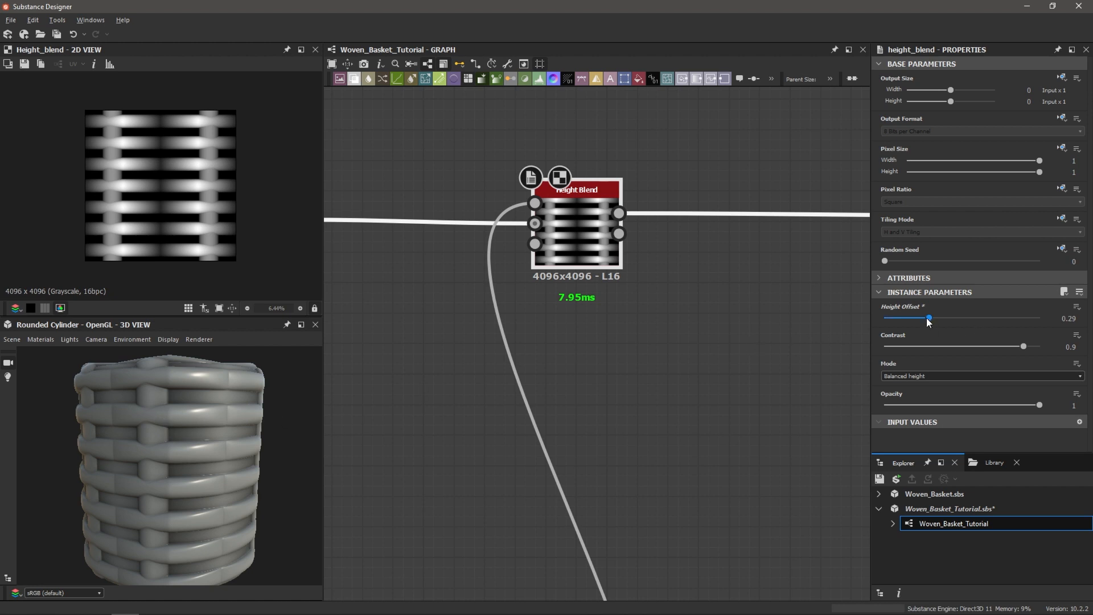
drag(928, 318, 984, 320)
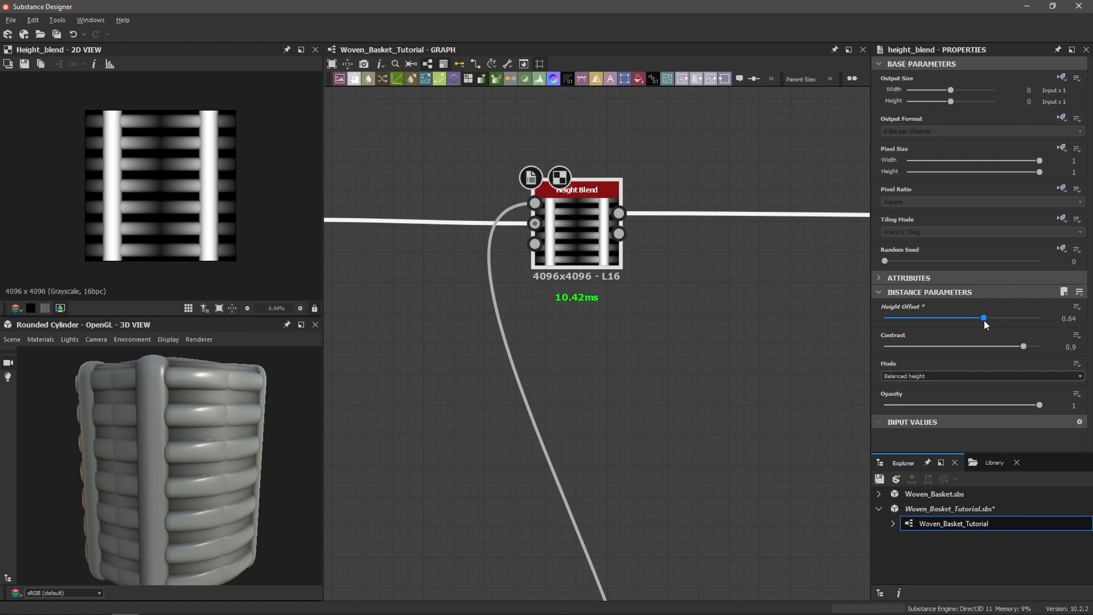
drag(977, 318, 920, 321)
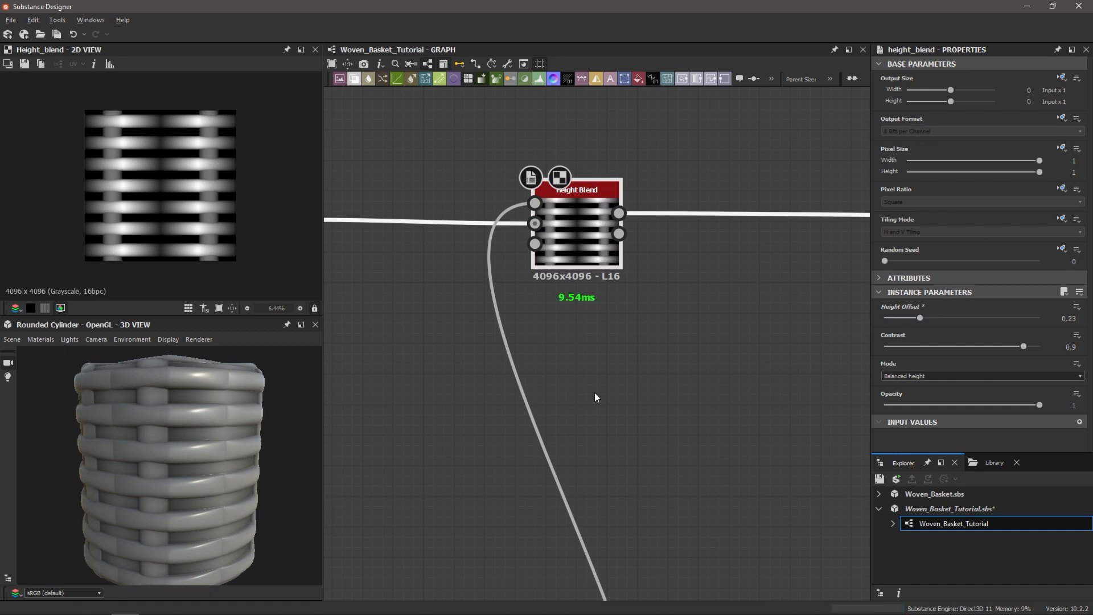
- Raise the Height Blend contrast to 1 and check the stake and strand intersections on the 3D cylinder
drag(169, 434, 194, 426)
scroll(189, 440, down, 3)
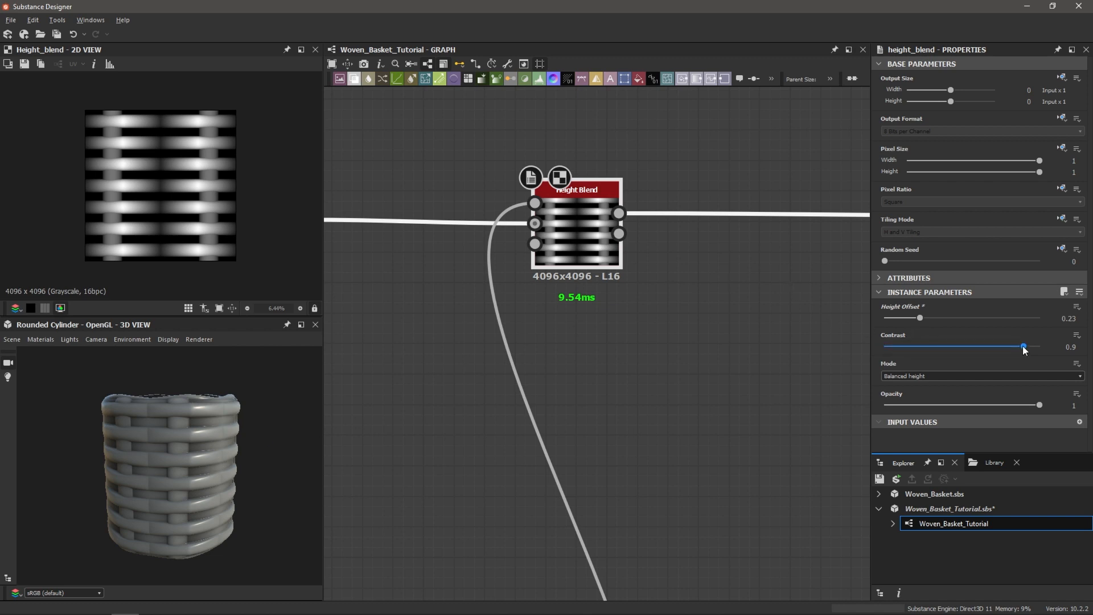
drag(1024, 349, 1050, 347)
scroll(175, 409, up, 5)
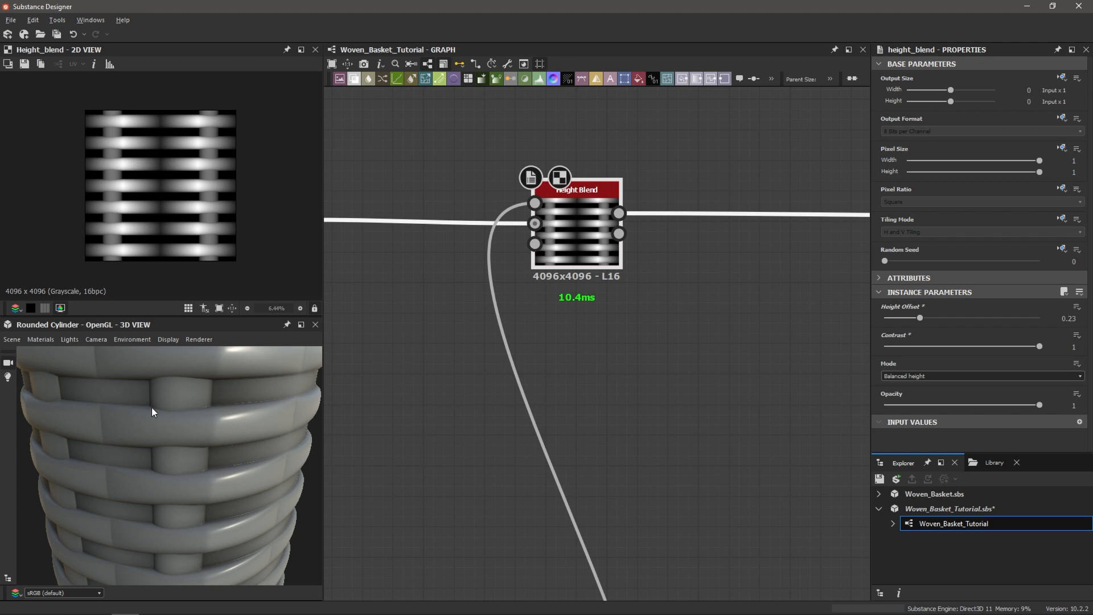
scroll(165, 406, down, 3)
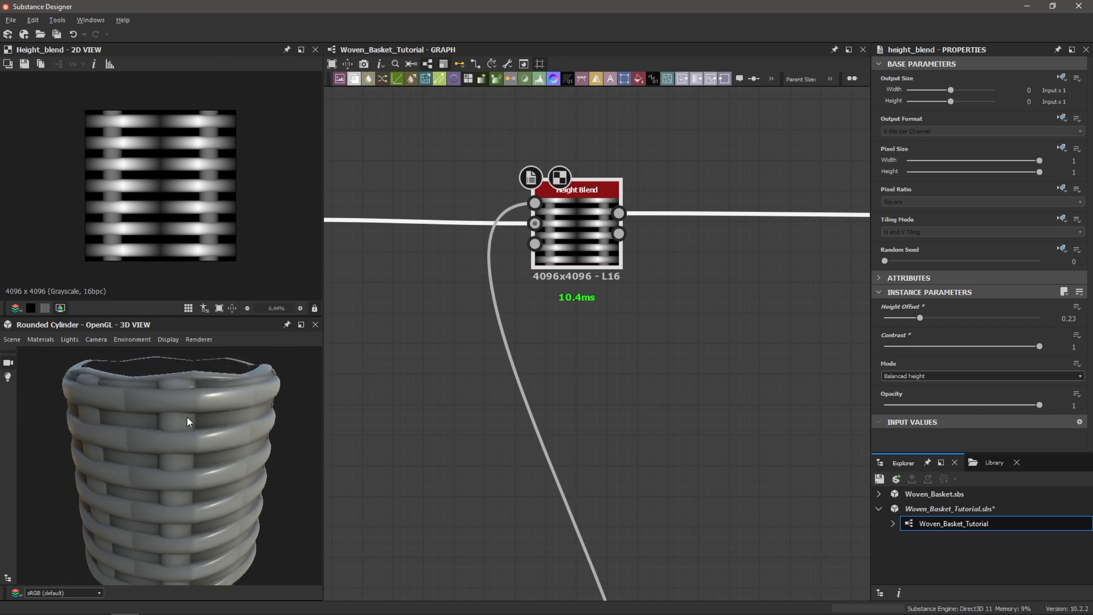
scroll(402, 397, down, 2)
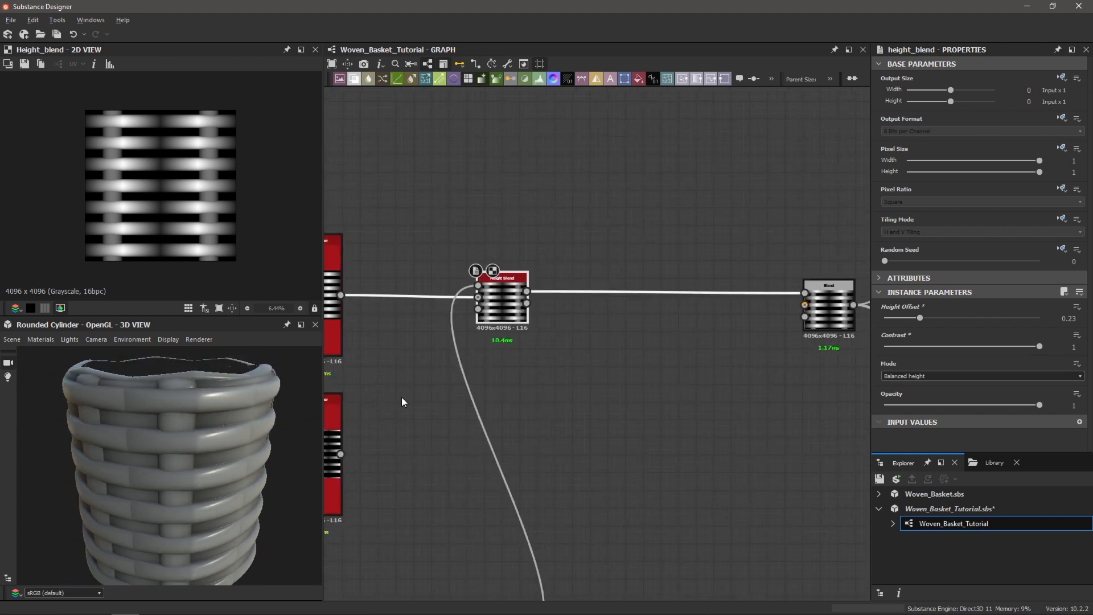
- Narrow the vertical strip in the Transformation 2D node symmetrically while previewing the Height Blend output
middle_drag(419, 451, 549, 224)
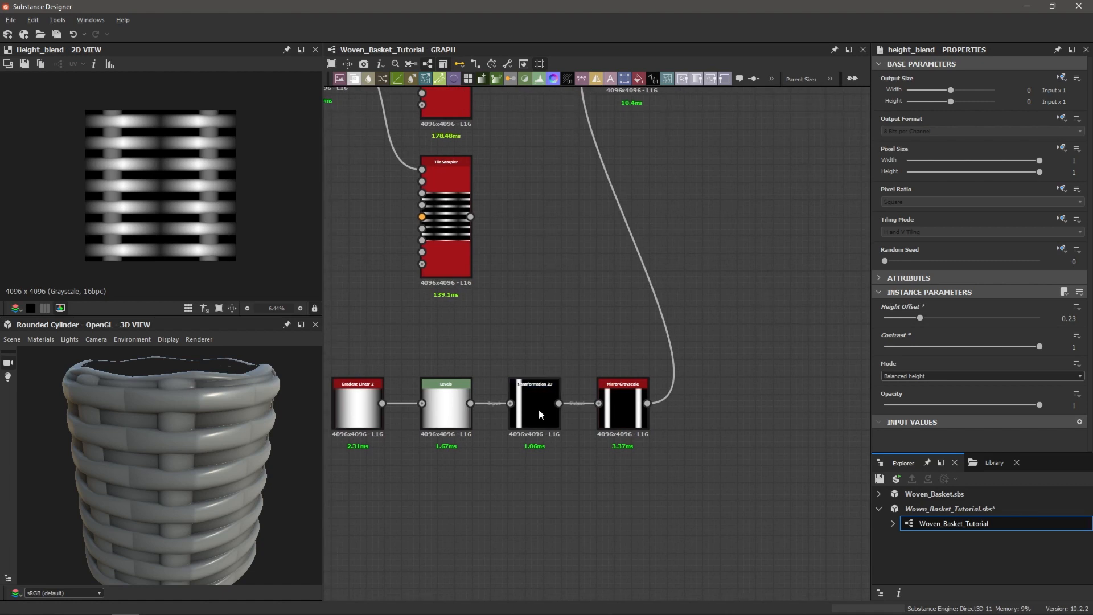
scroll(535, 404, down, 1)
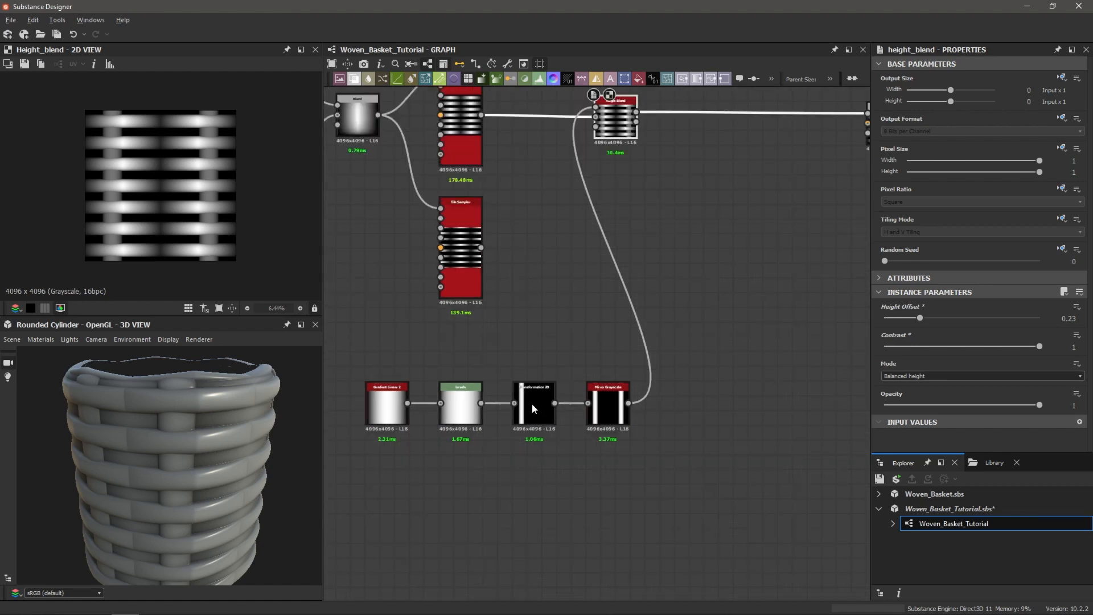
click(533, 401)
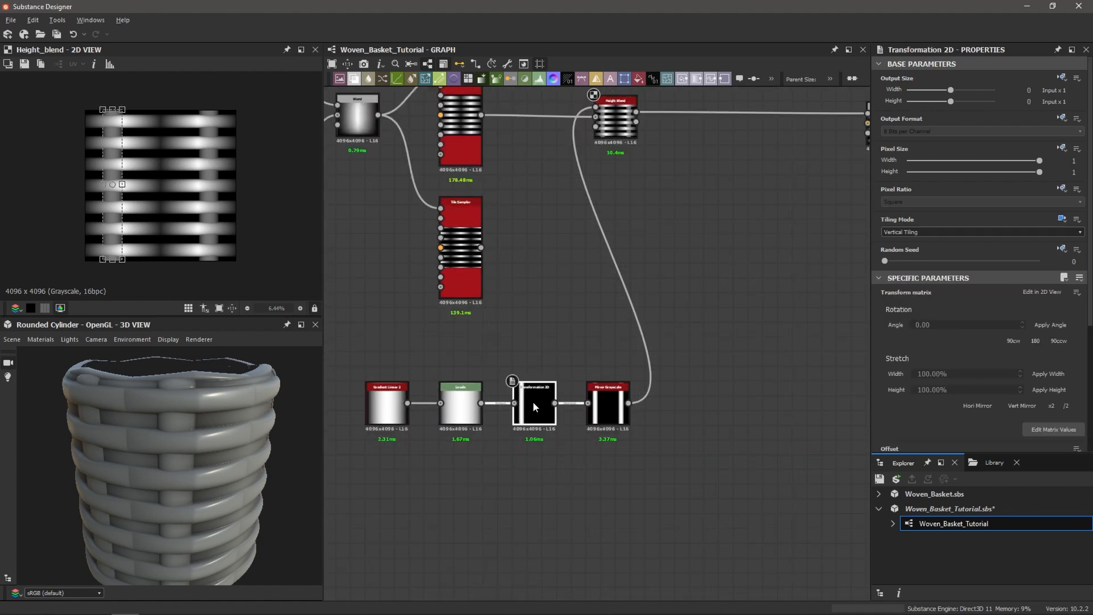
scroll(166, 205, up, 3)
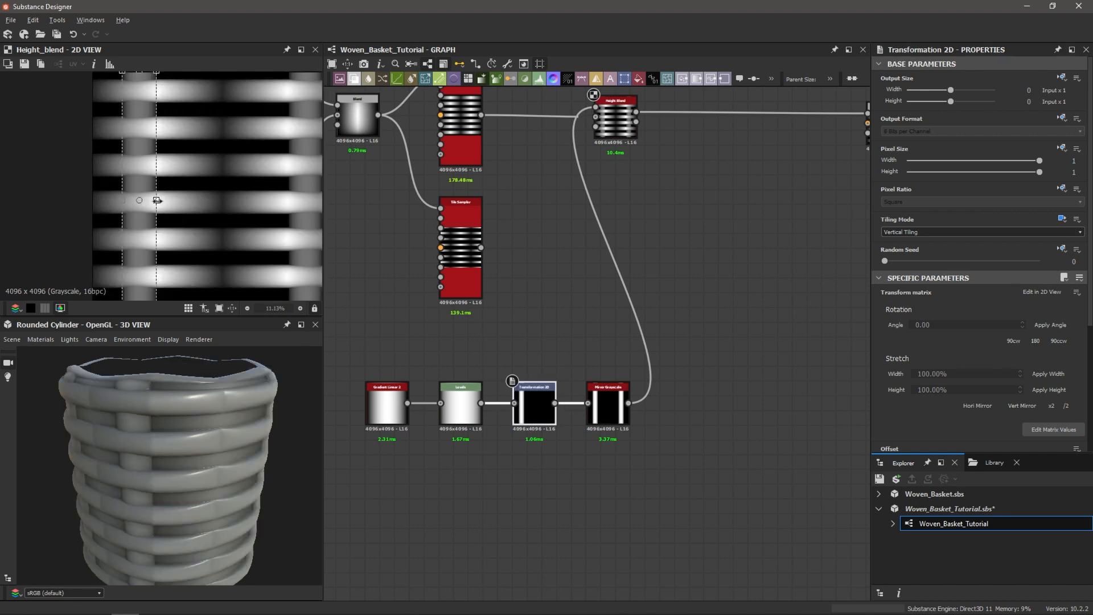
drag(158, 201, 149, 200)
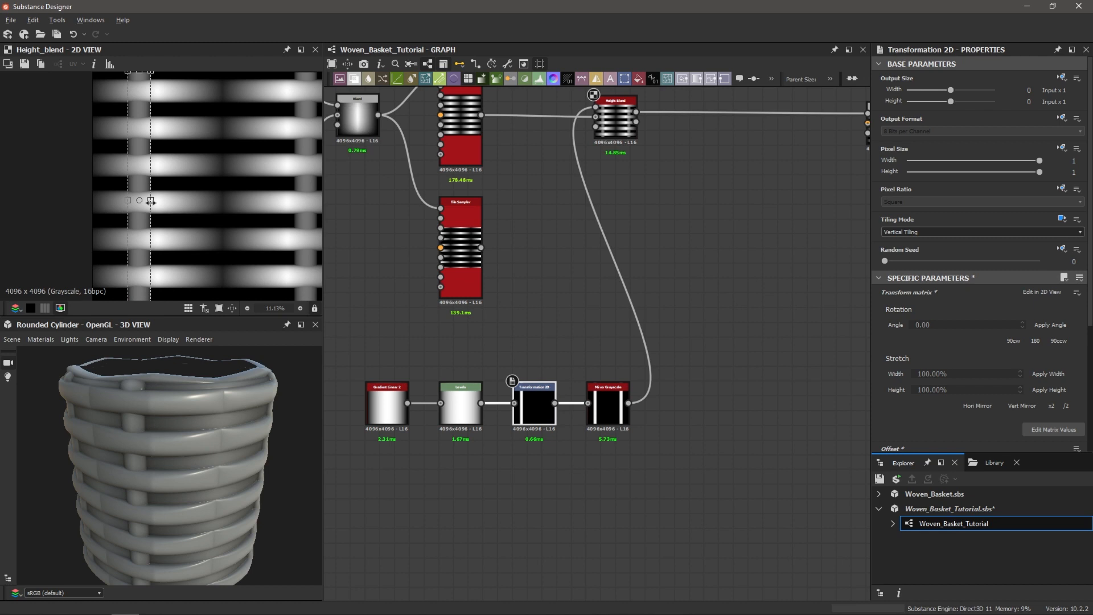
- Shift the narrowed strip inward to the brightest part of the horizontal strands and inspect the stakes in 3D
scroll(150, 200, up, 2)
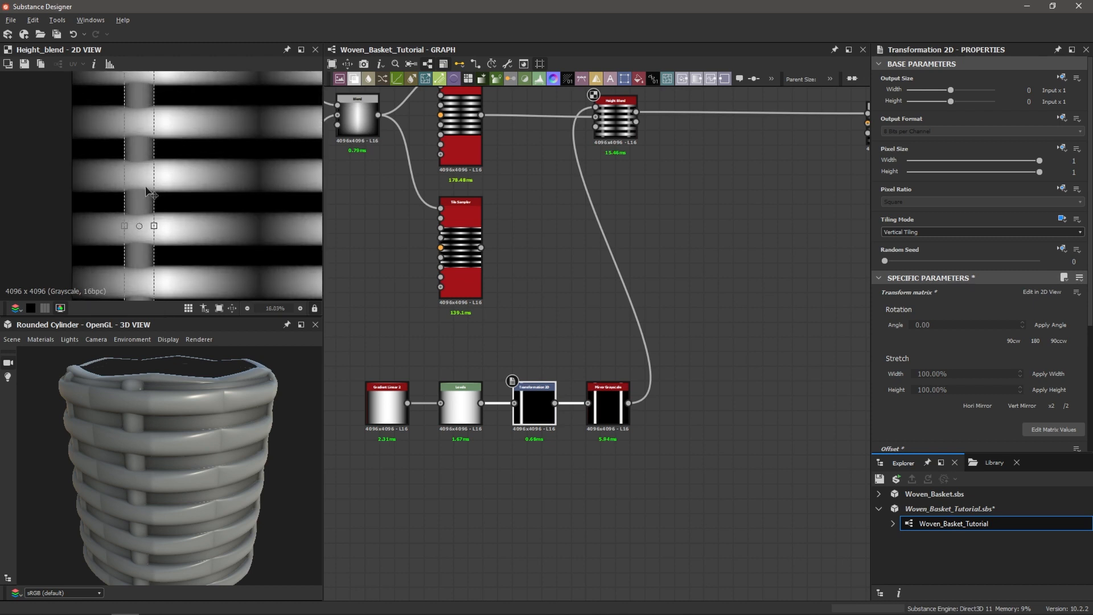
drag(139, 181, 166, 183)
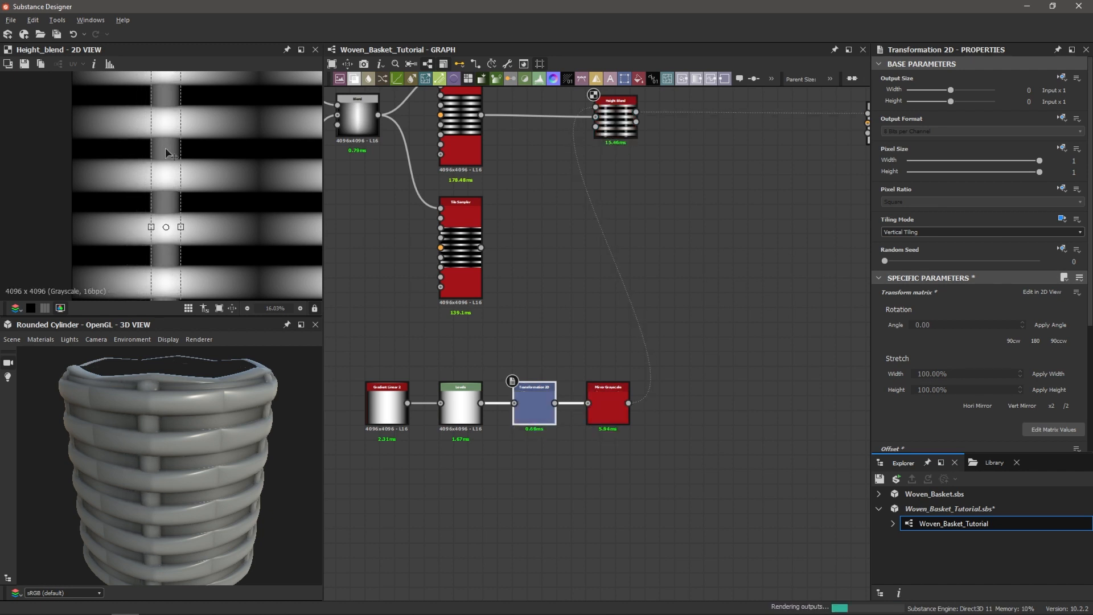
scroll(165, 186, up, 1)
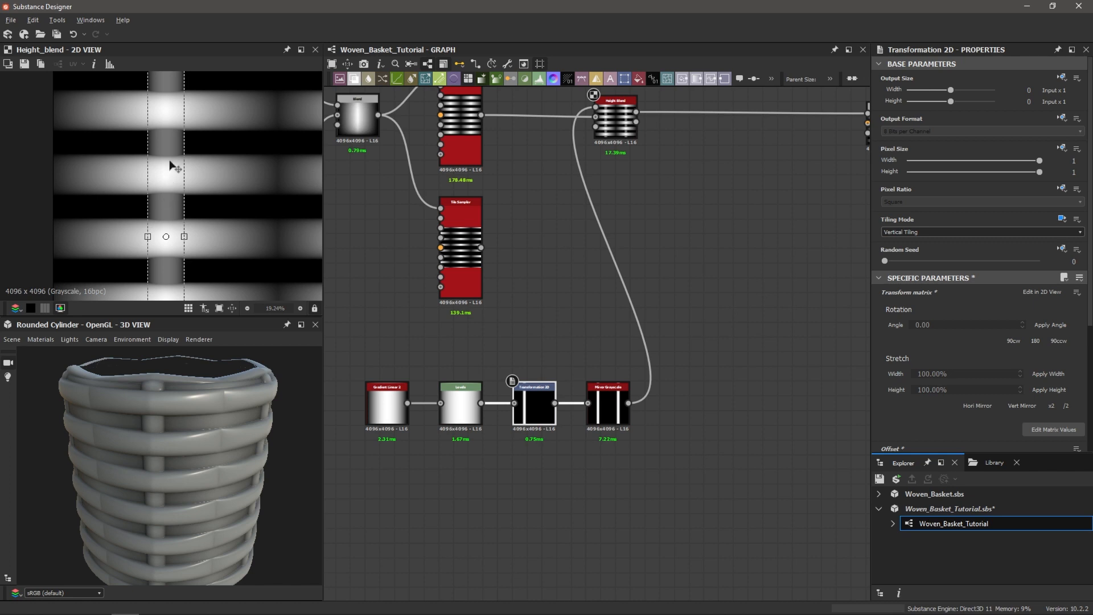
scroll(165, 183, down, 4)
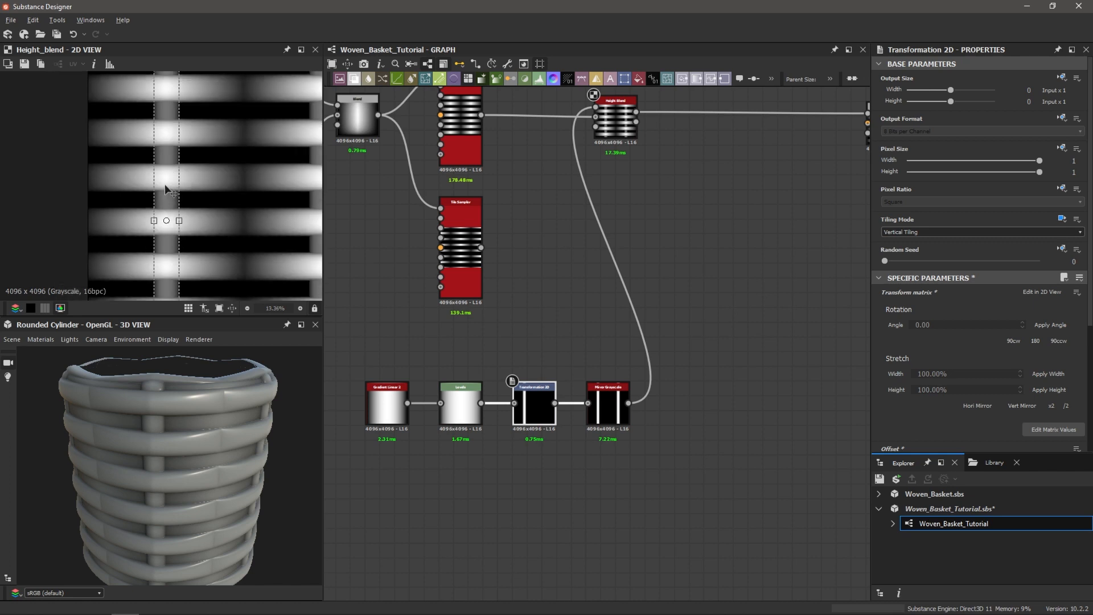
scroll(176, 436, up, 5)
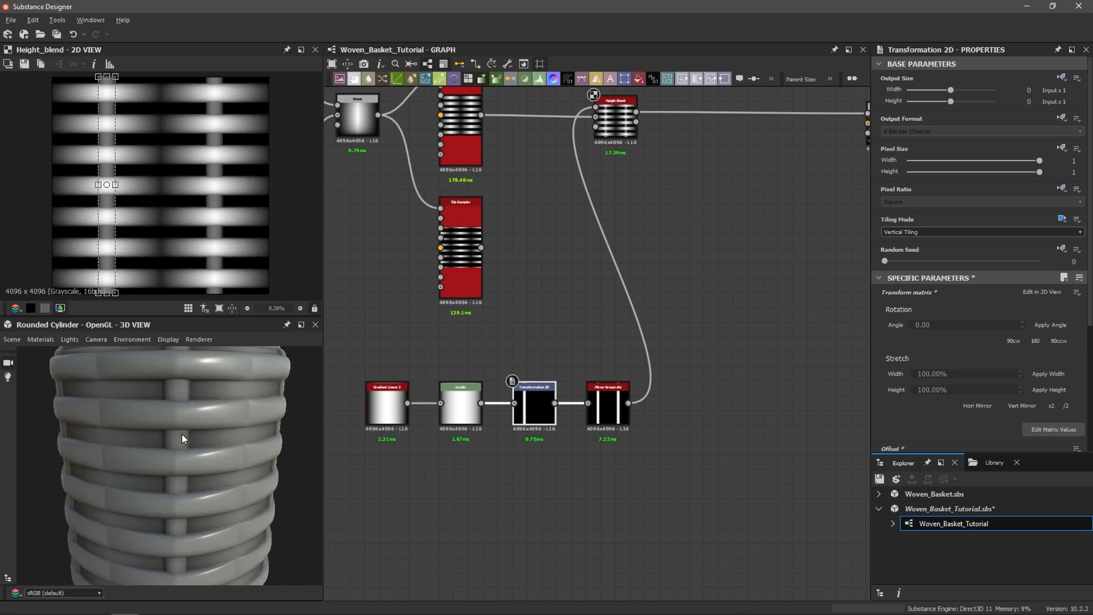
scroll(194, 407, down, 2)
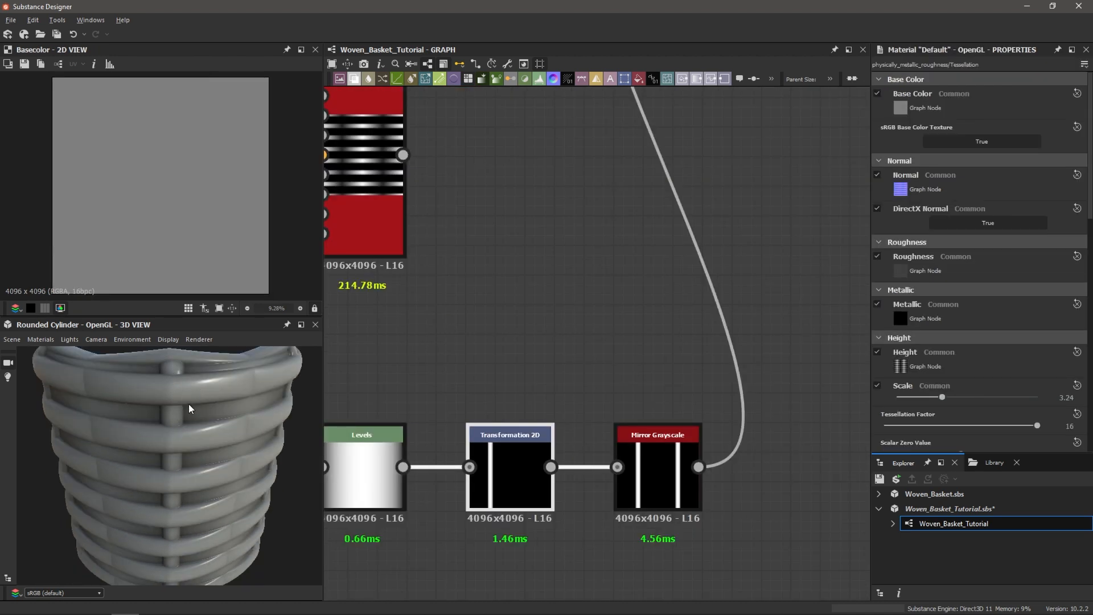
- Branch a second Transformation 2D node off the Levels output, below the existing strip chain
scroll(508, 415, down, 2)
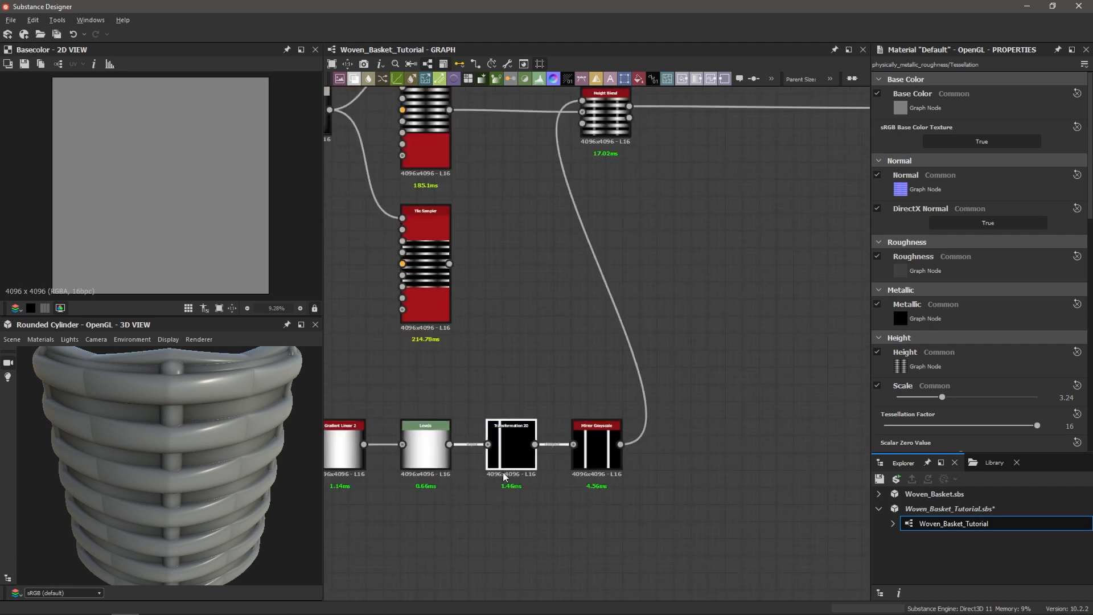
middle_drag(540, 560, 594, 450)
drag(503, 334, 559, 450)
text(tra)
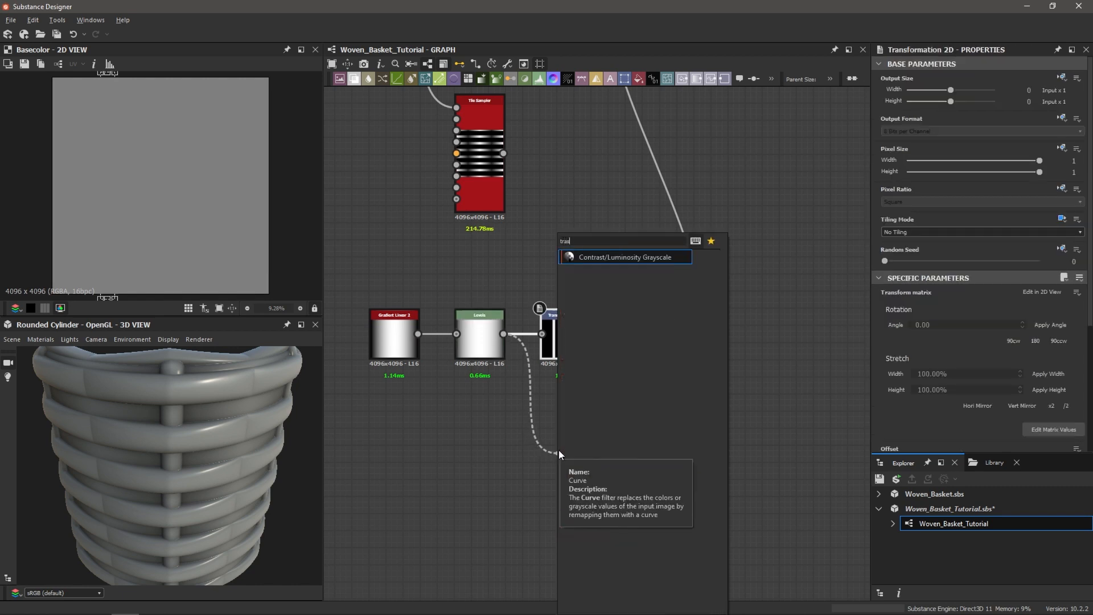
key(Return)
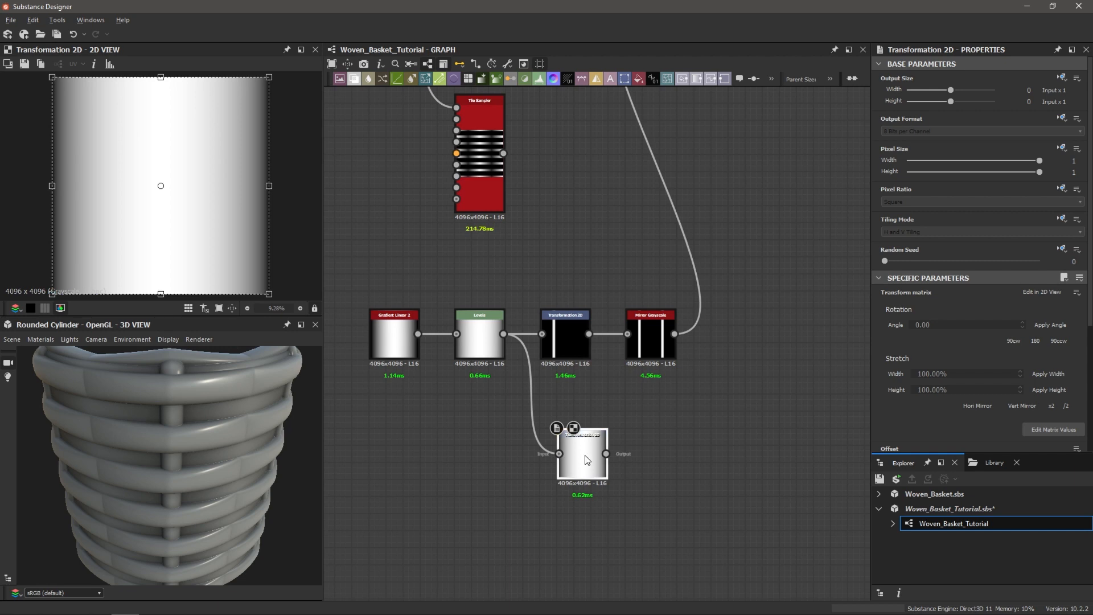
- Add a Mirror Grayscale node after the new Transformation 2D and align the pair under the upper chain
key(space)
text(mirror gr)
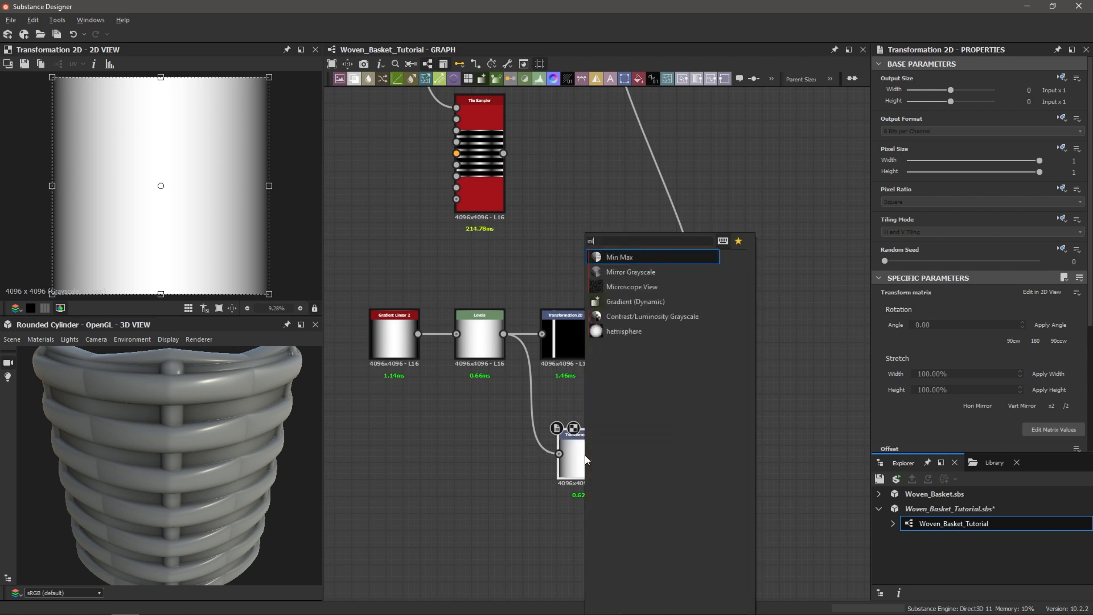
key(Return)
drag(683, 471, 667, 471)
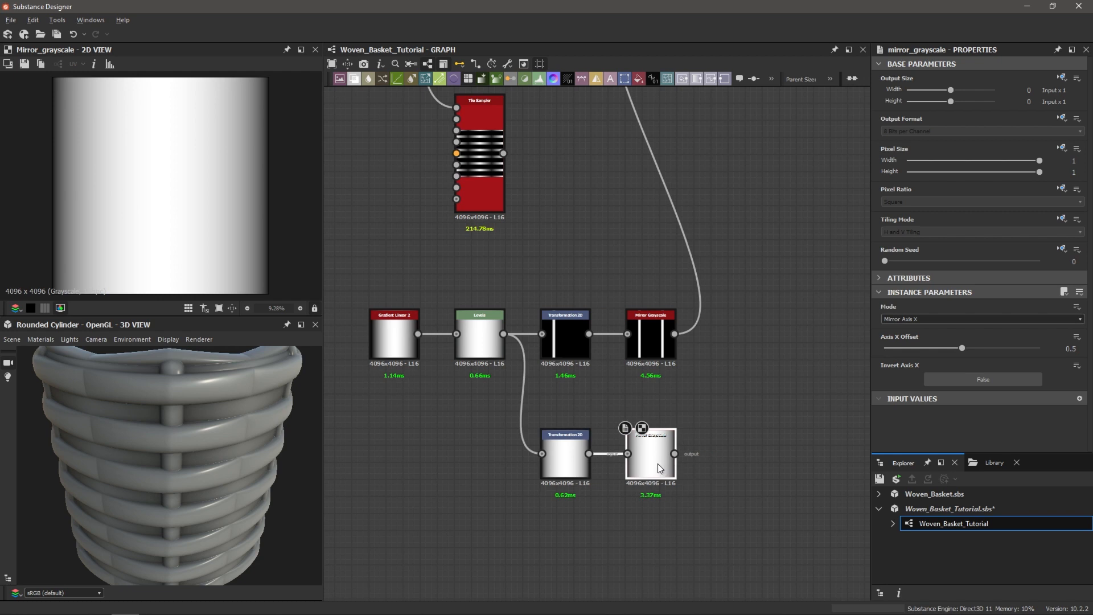
- Override the new Transformation 2D's tiling mode with Vertical Tiling and select the Mirror Grayscale node that follows it
click(562, 460)
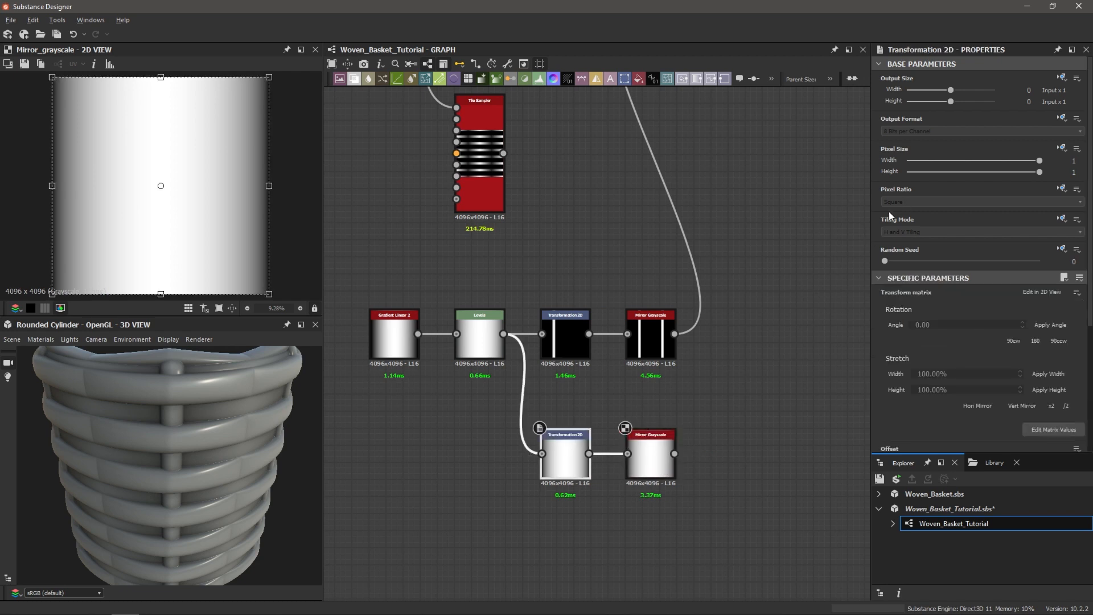
click(1061, 219)
click(1012, 263)
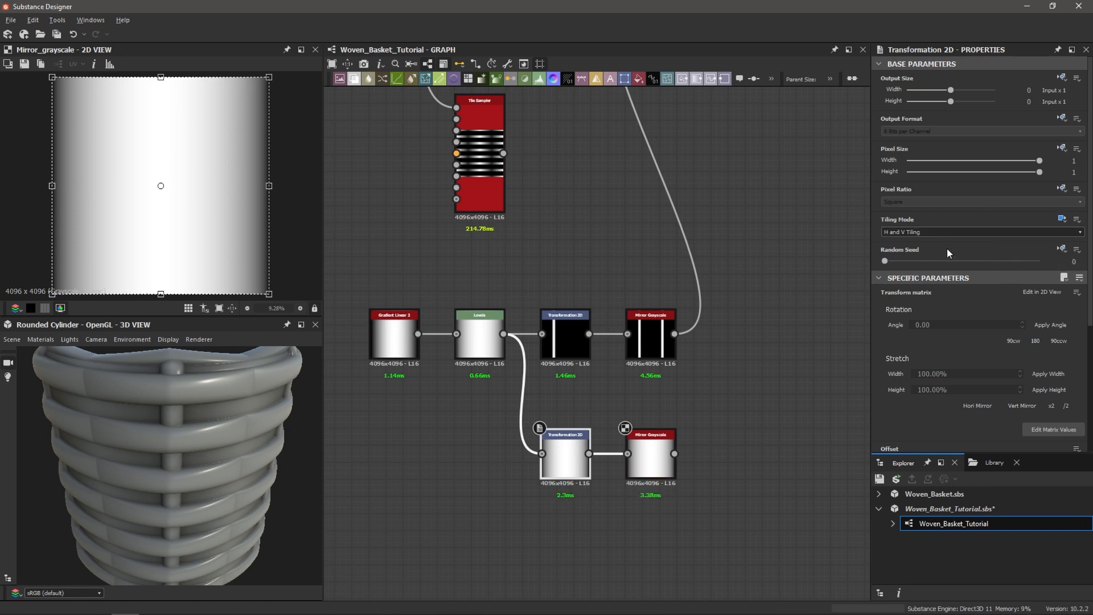
click(907, 231)
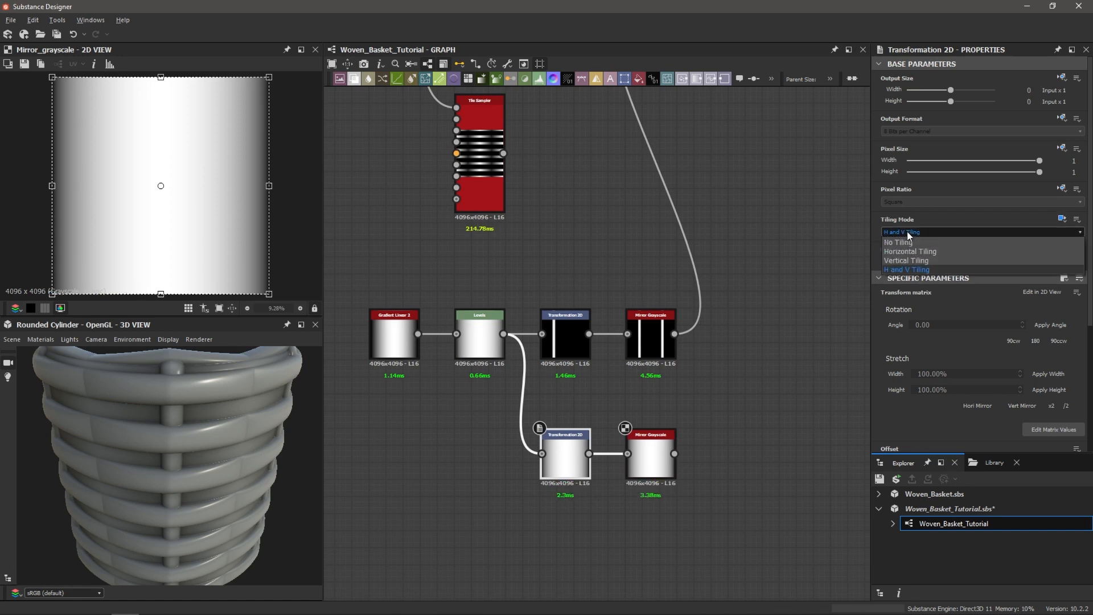
click(900, 261)
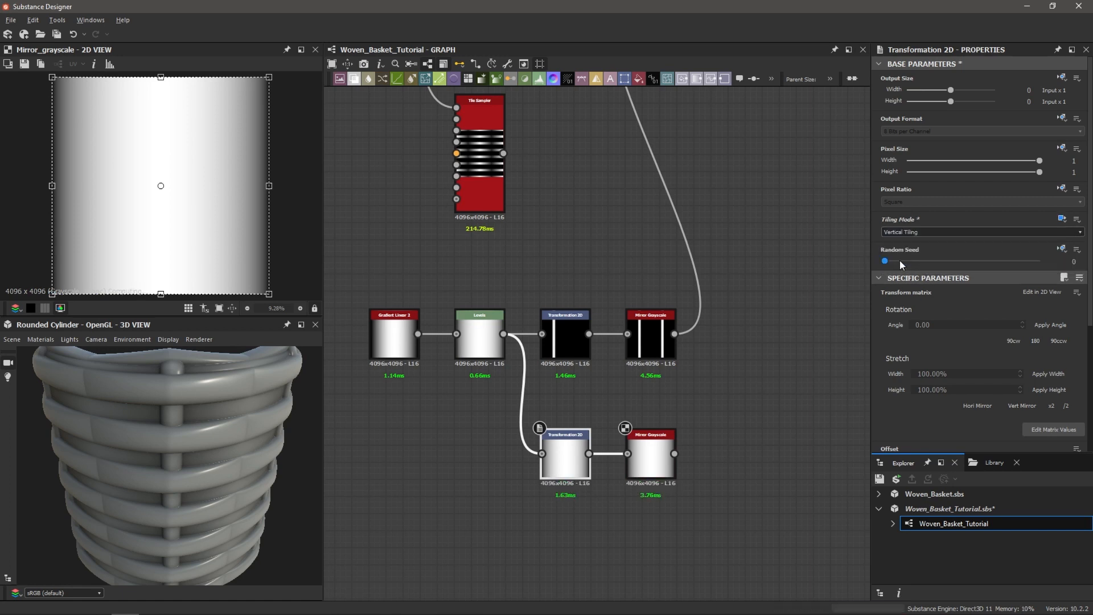
click(656, 445)
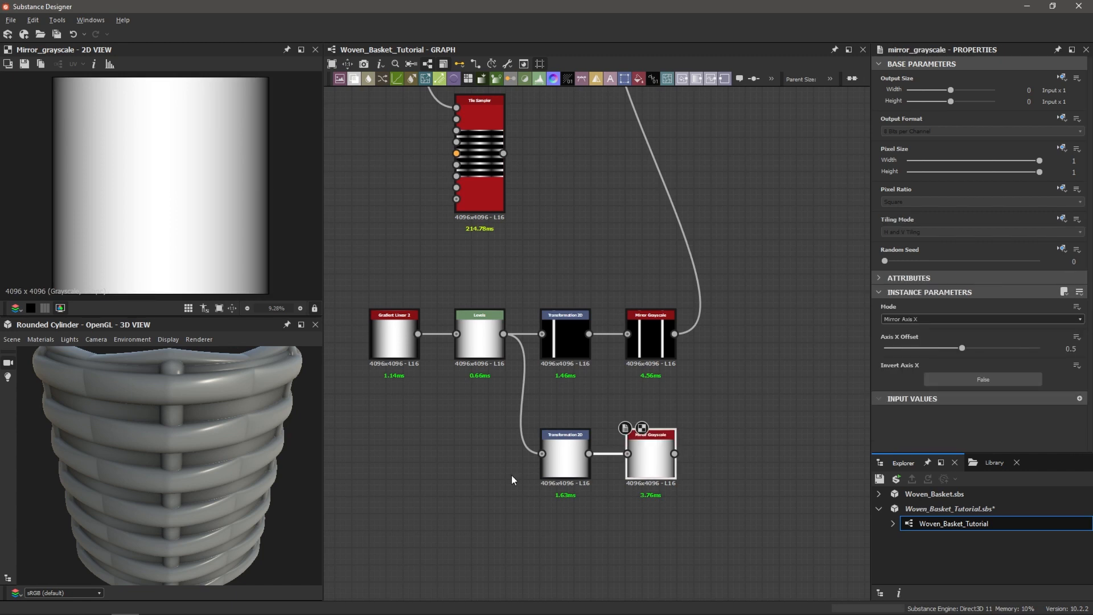
- Narrow the second Transformation 2D's gradient into a slim vertical strip against the tile's left edge
click(555, 456)
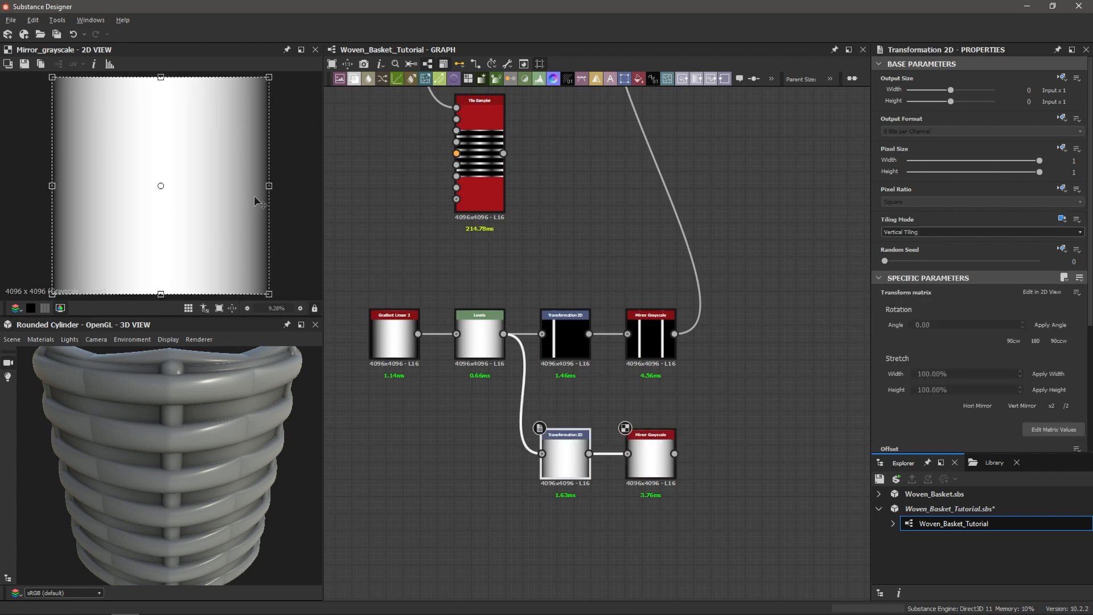
drag(270, 185, 71, 208)
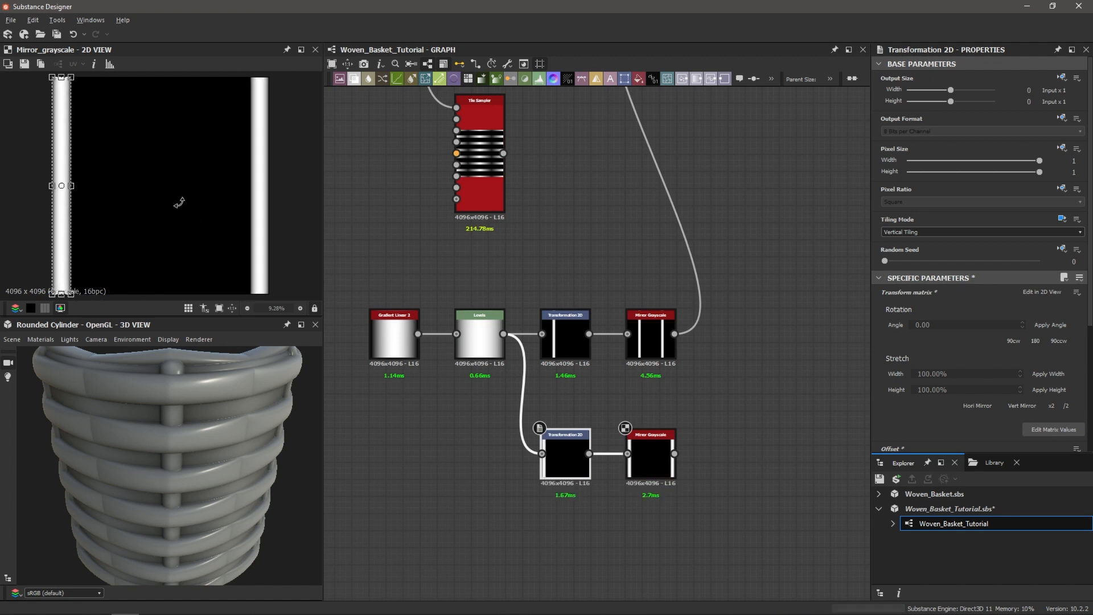
scroll(179, 205, down, 2)
scroll(90, 231, up, 1)
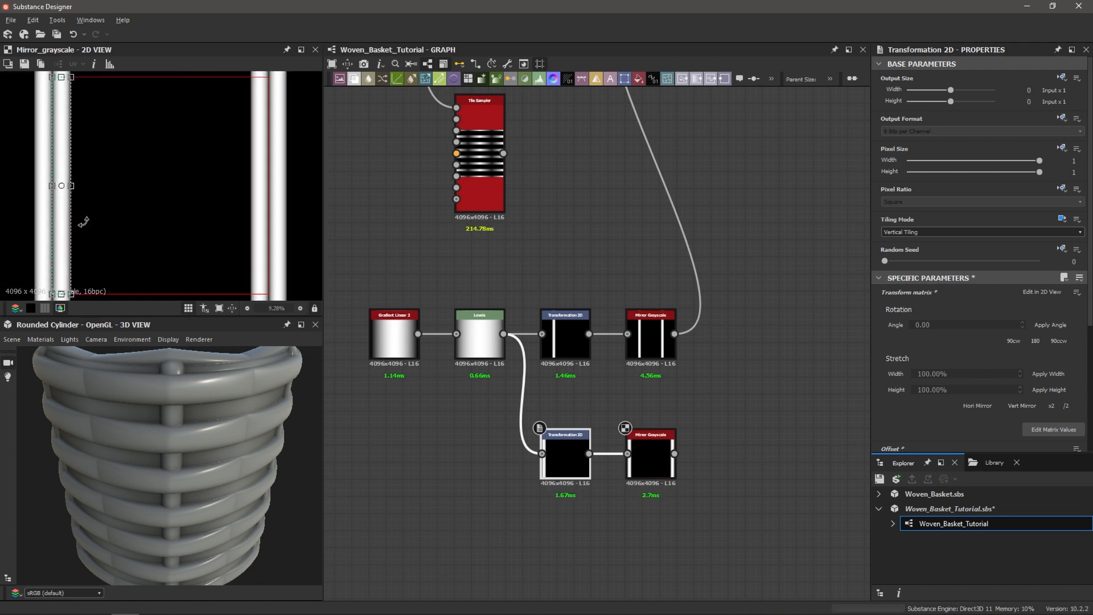
- Shift the slim strip outward so it is centred on the tile's left border and forms a single stake across the seam
drag(64, 222, 56, 223)
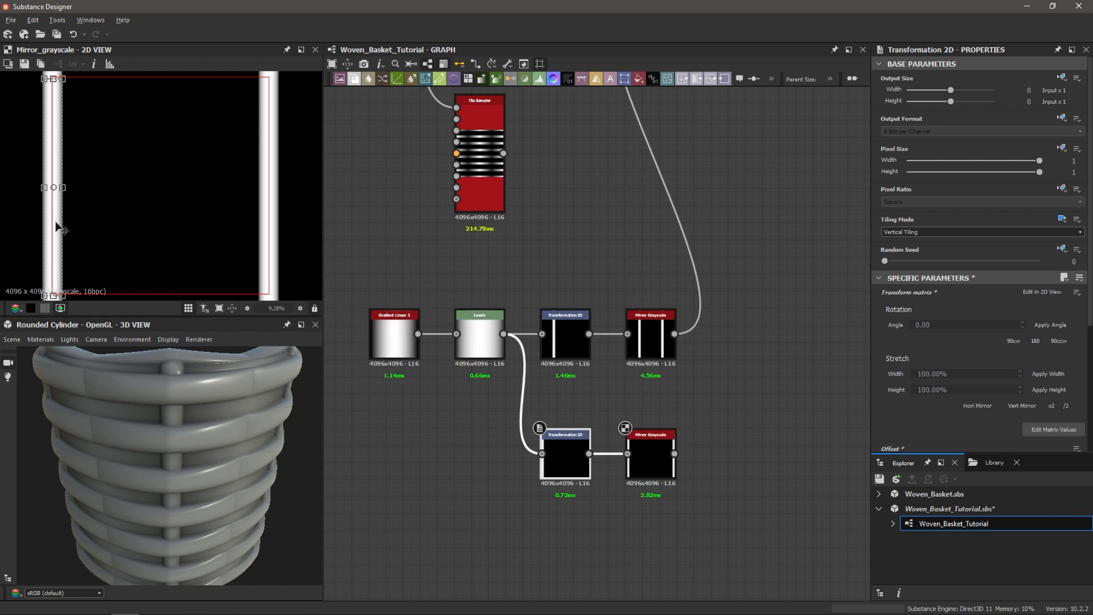
scroll(56, 222, down, 6)
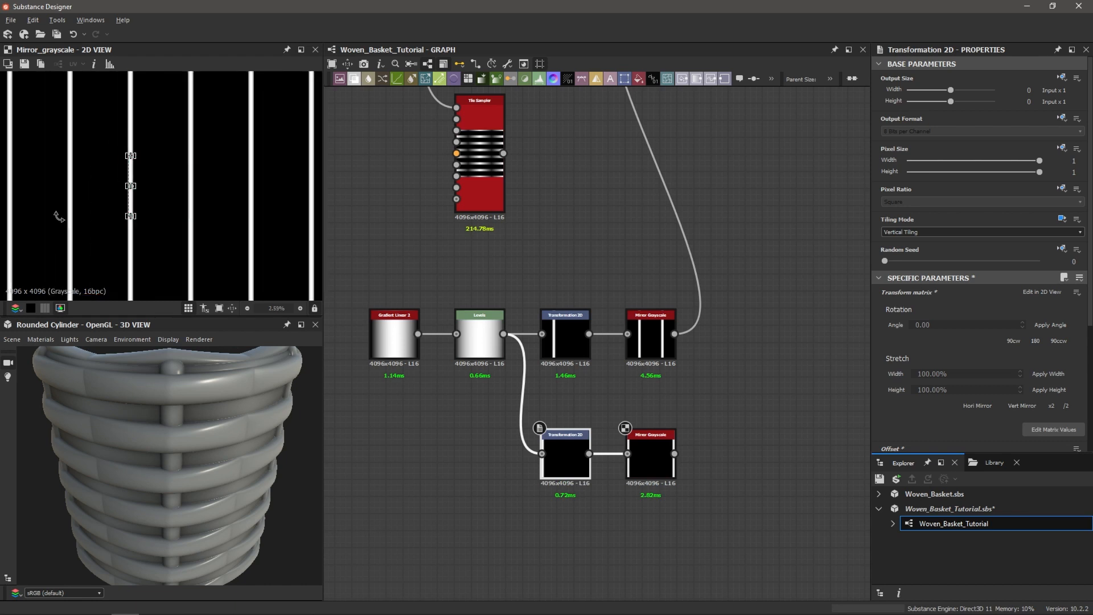
scroll(59, 217, up, 8)
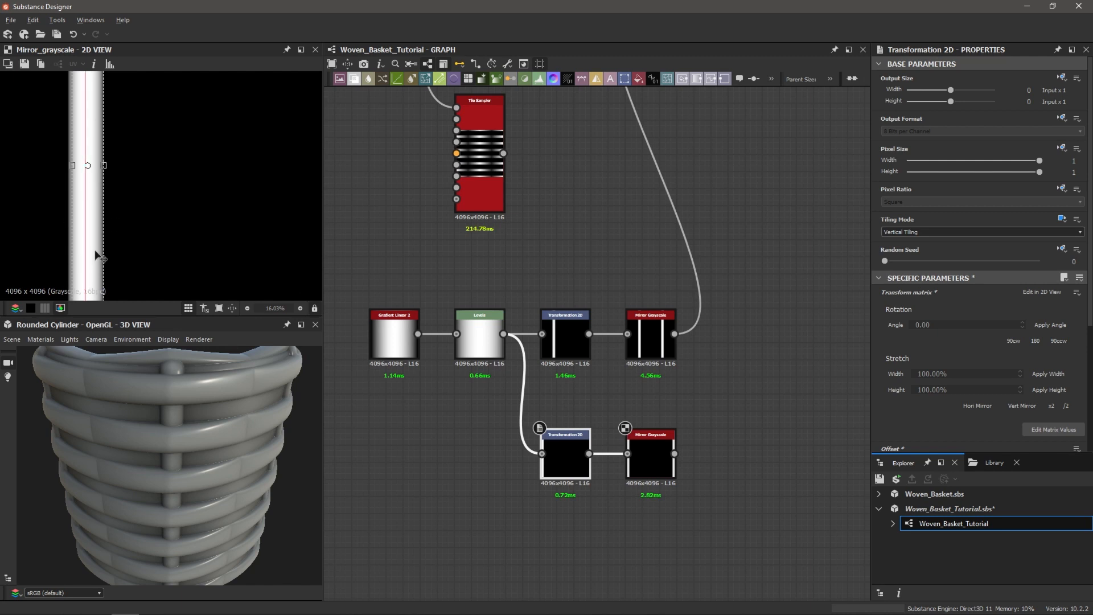
drag(94, 249, 93, 250)
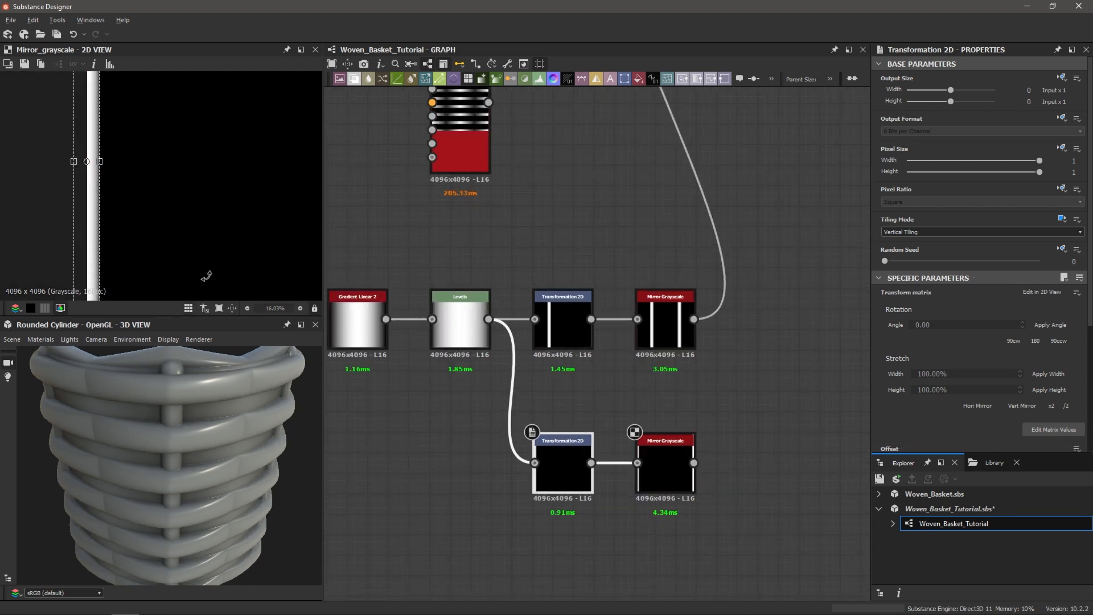
- Branch a third Transformation 2D node off the Levels output, below the second strip chain
scroll(437, 498, down, 1)
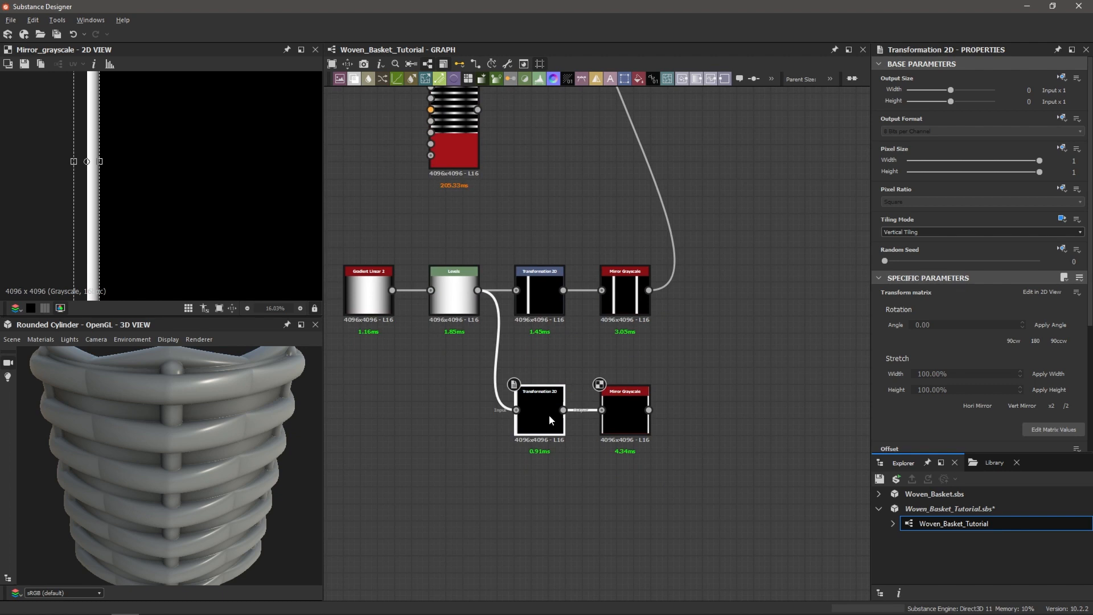
middle_drag(566, 503, 582, 448)
scroll(582, 449, down, 1)
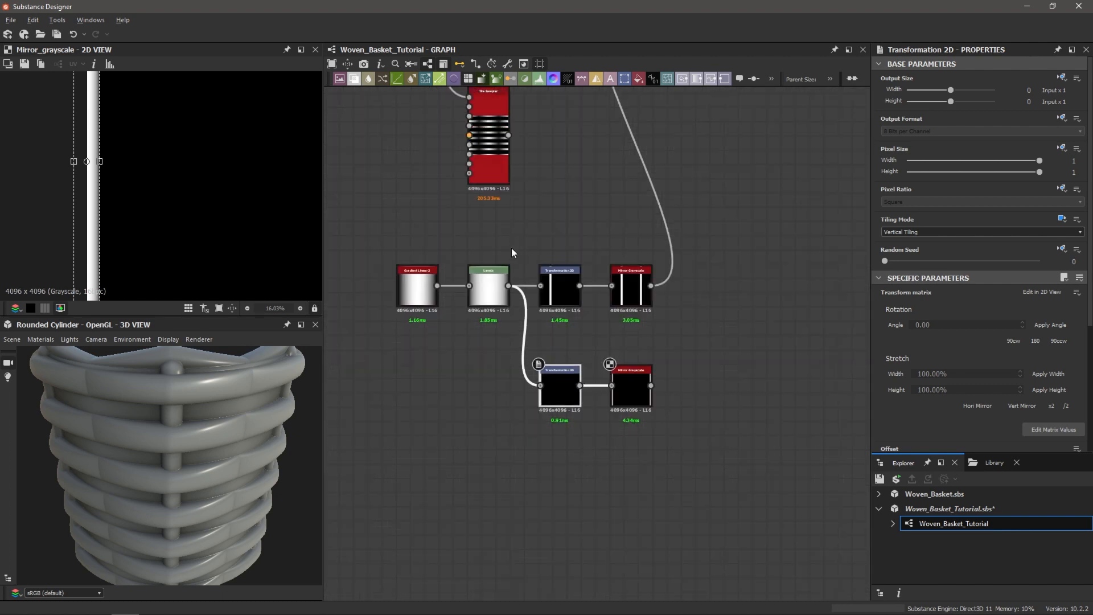
drag(508, 286, 556, 472)
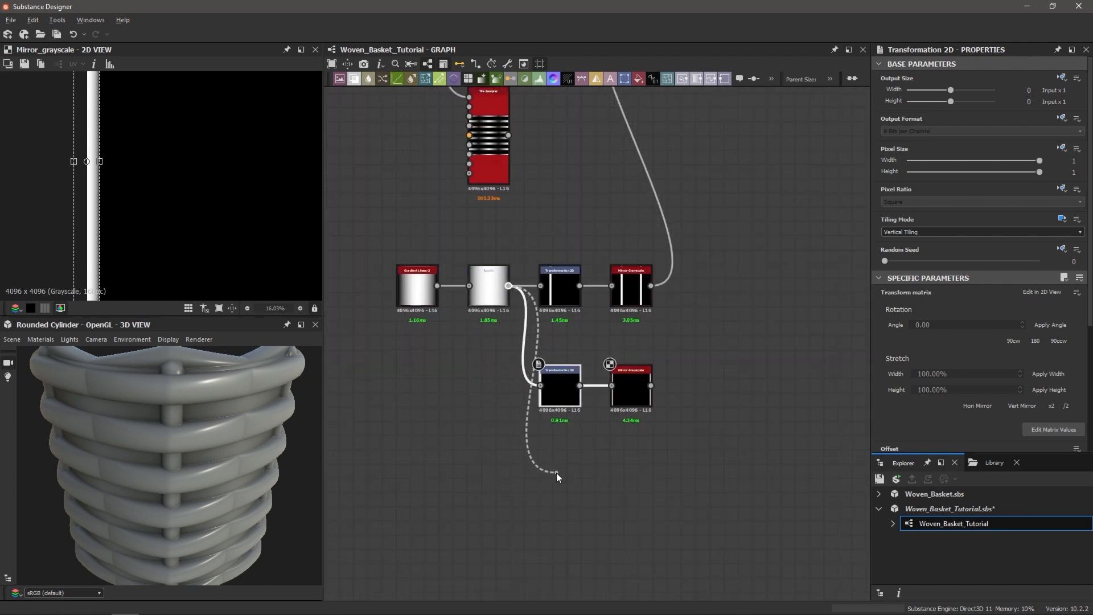
text(tras)
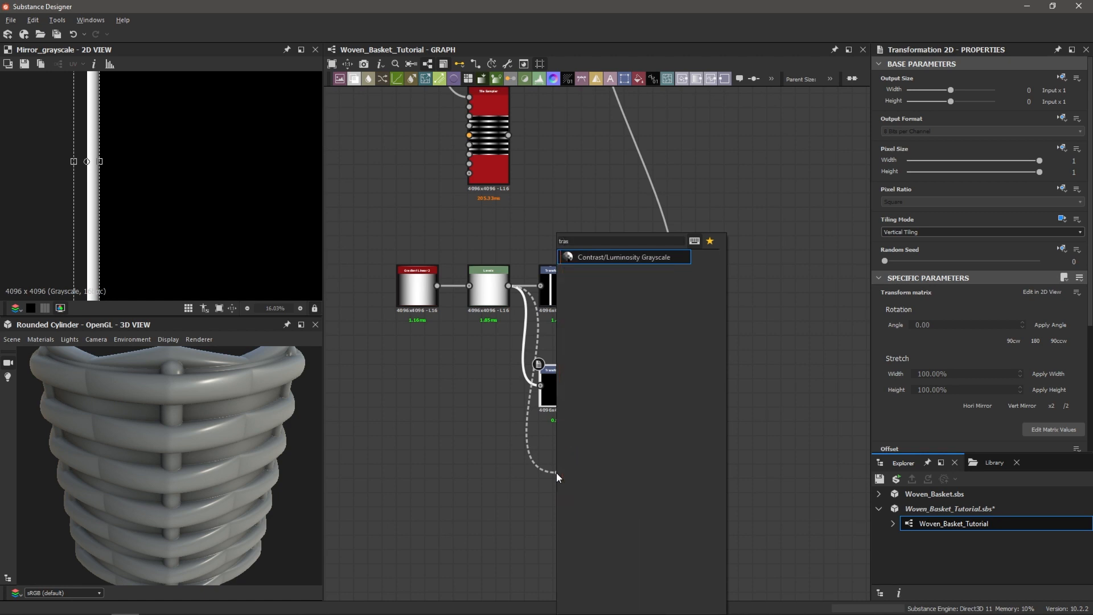
key(Return)
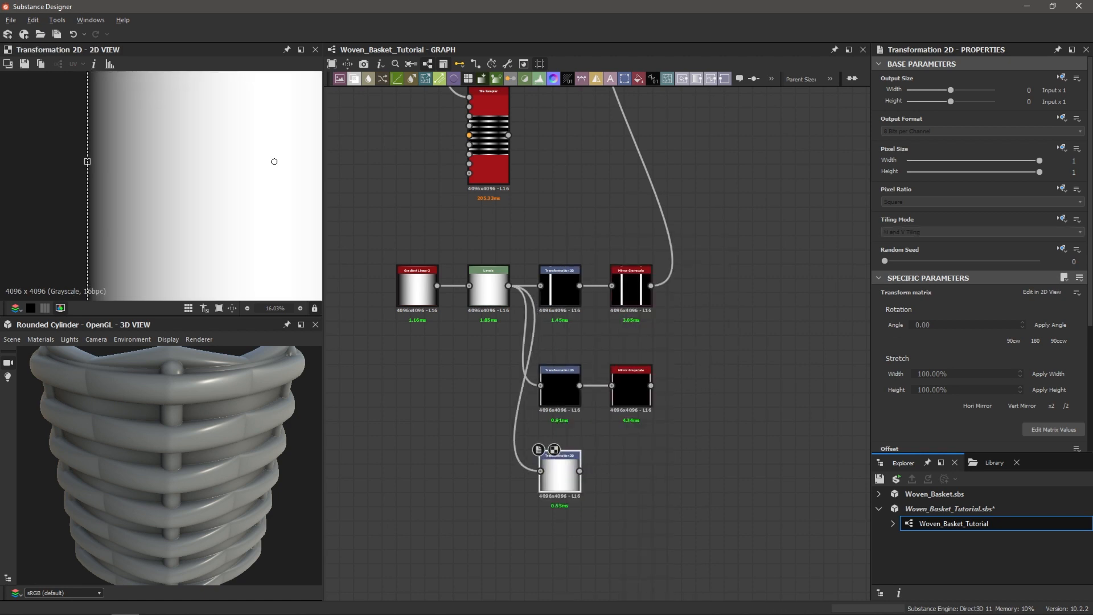
- Override the third Transformation 2D's tiling mode with Vertical Tiling
click(1062, 218)
click(1038, 262)
click(914, 235)
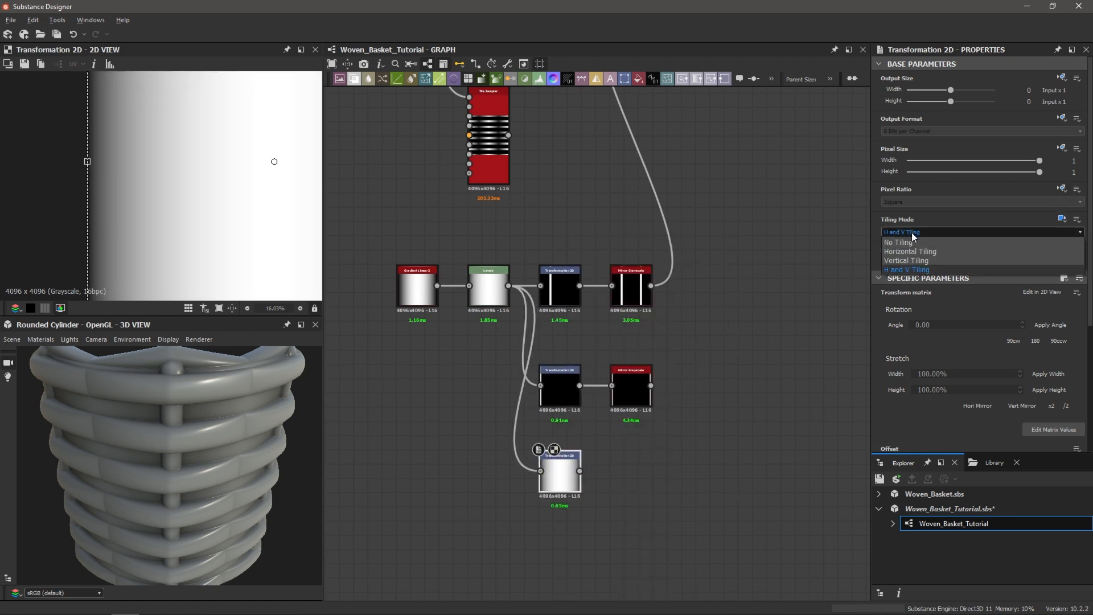
click(912, 265)
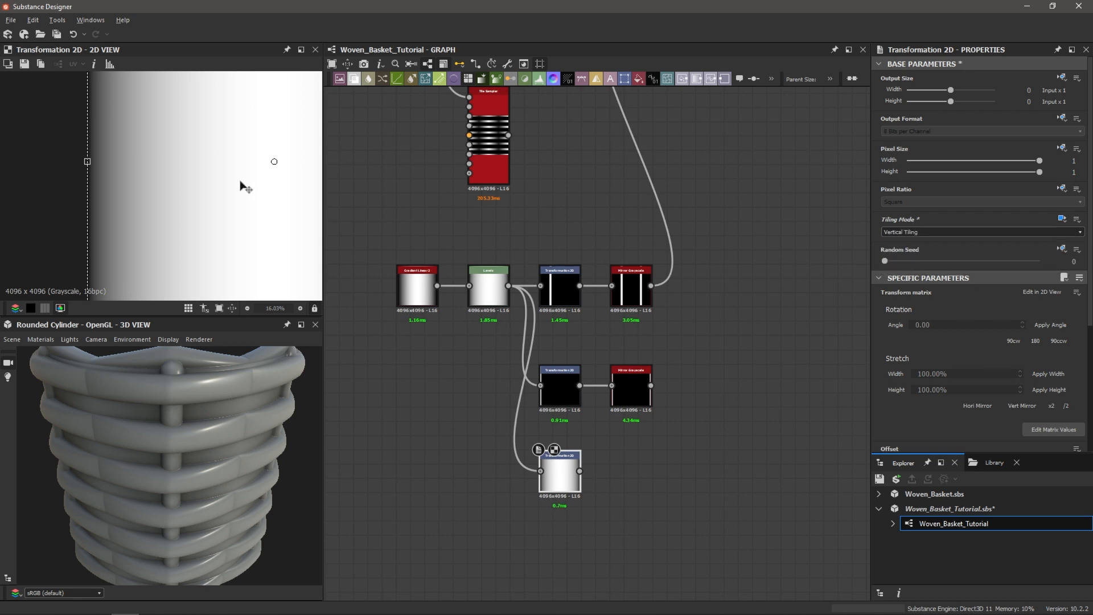
- Narrow the third gradient into a slim strip at the tile's centre, extended slightly beyond its height, with No Tiling
key(f)
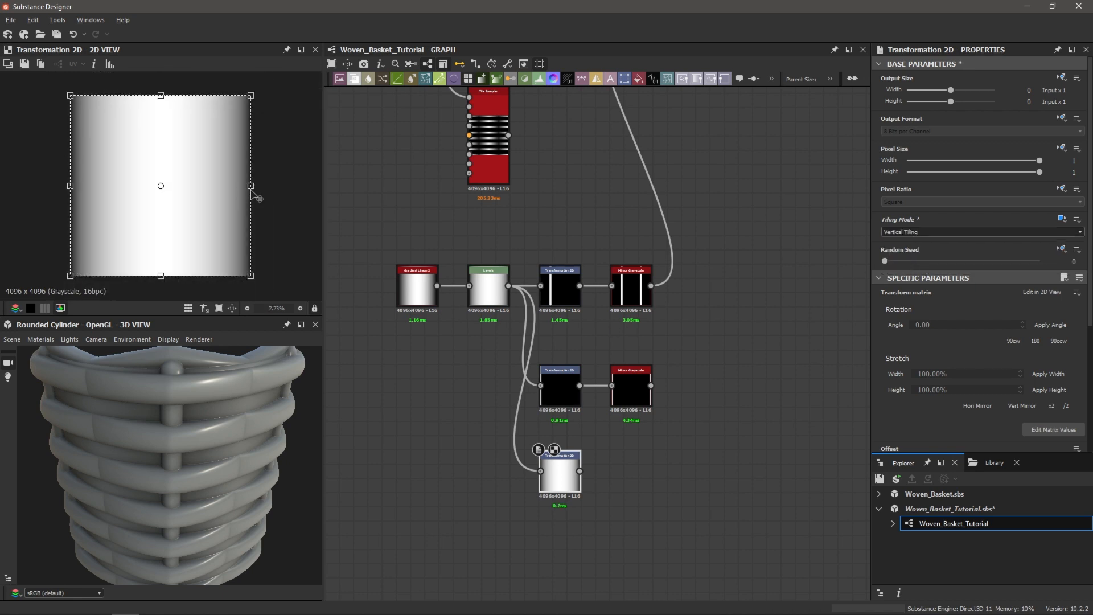
drag(251, 186, 168, 192)
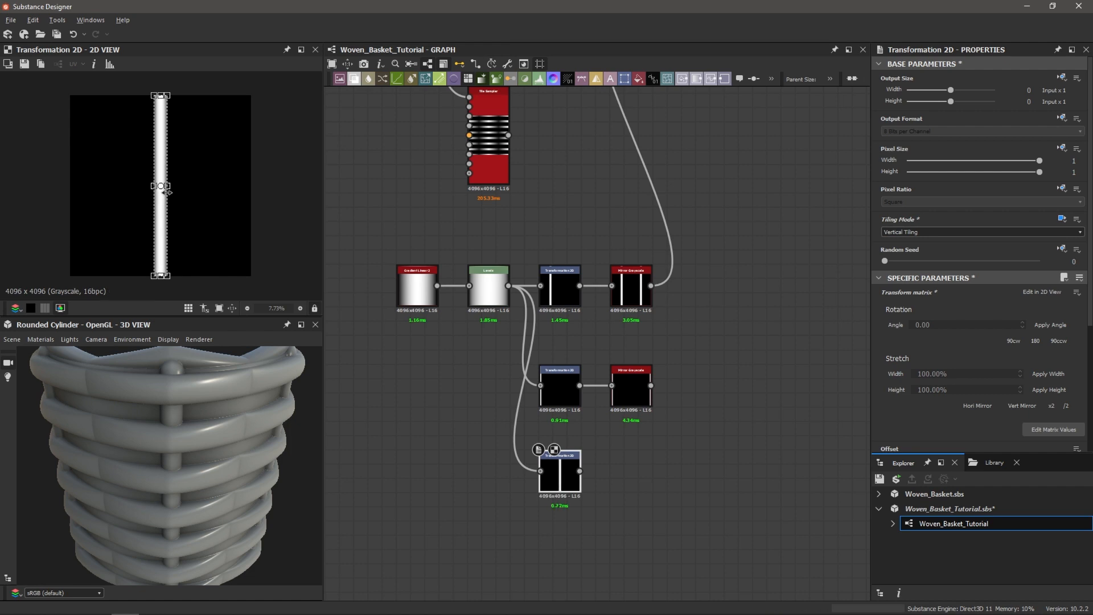
drag(168, 193, 166, 192)
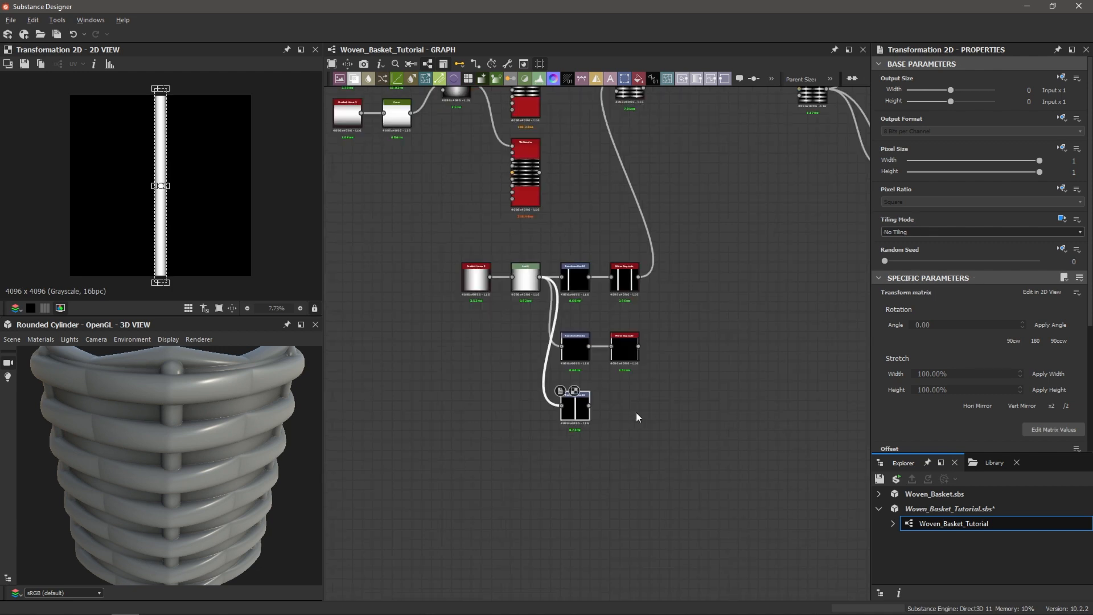
- Add a Blend node with the second chain's Mirror Grayscale as foreground and the third Transformation 2D as background
scroll(637, 413, up, 2)
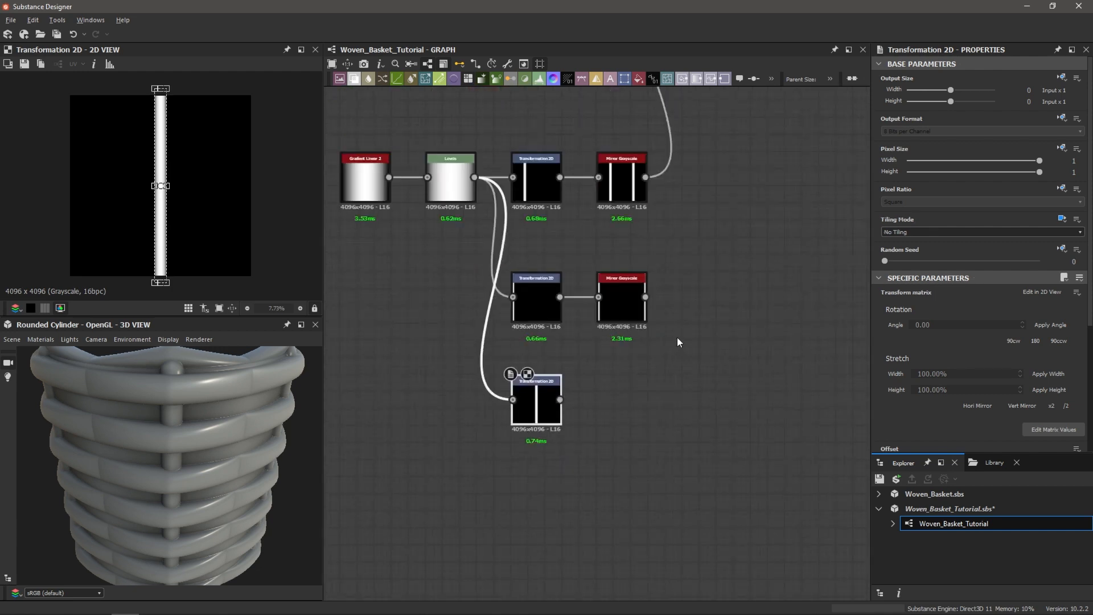
click(743, 413)
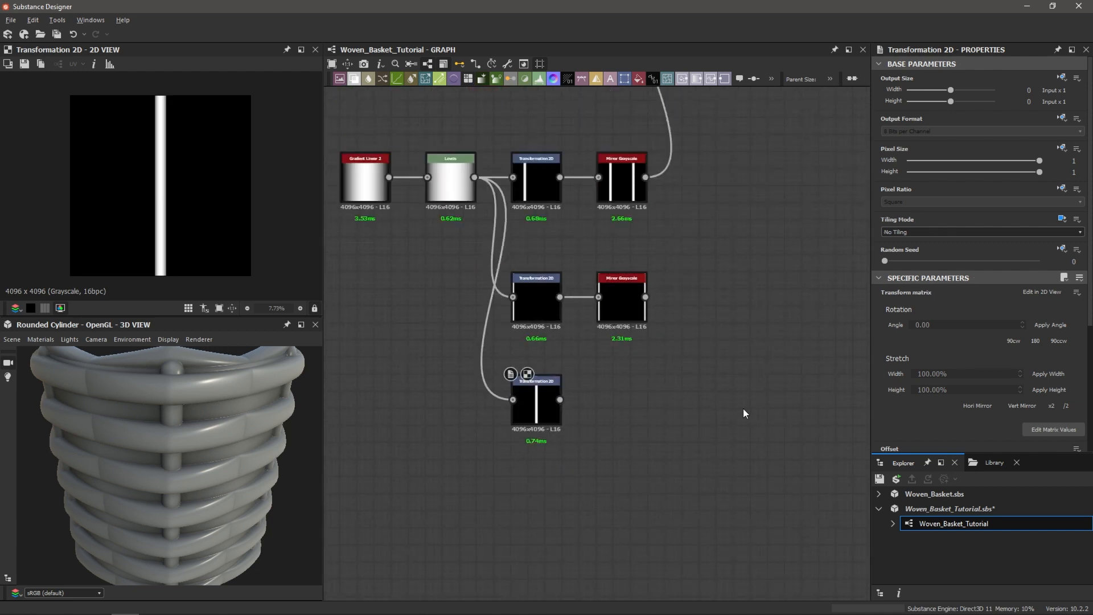
key(space)
text(blend)
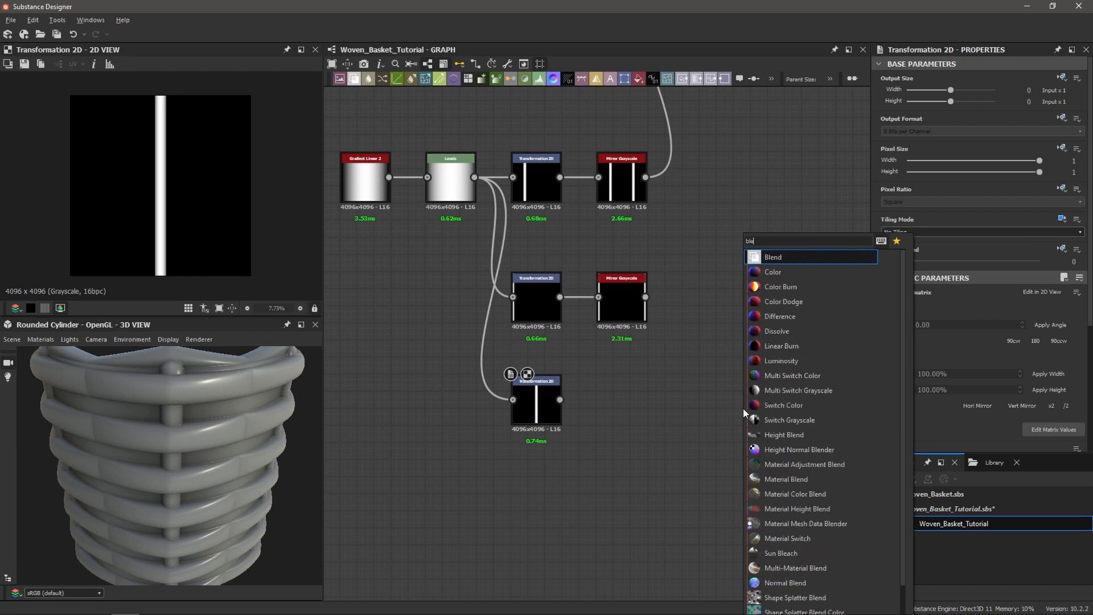
key(Return)
scroll(692, 416, up, 2)
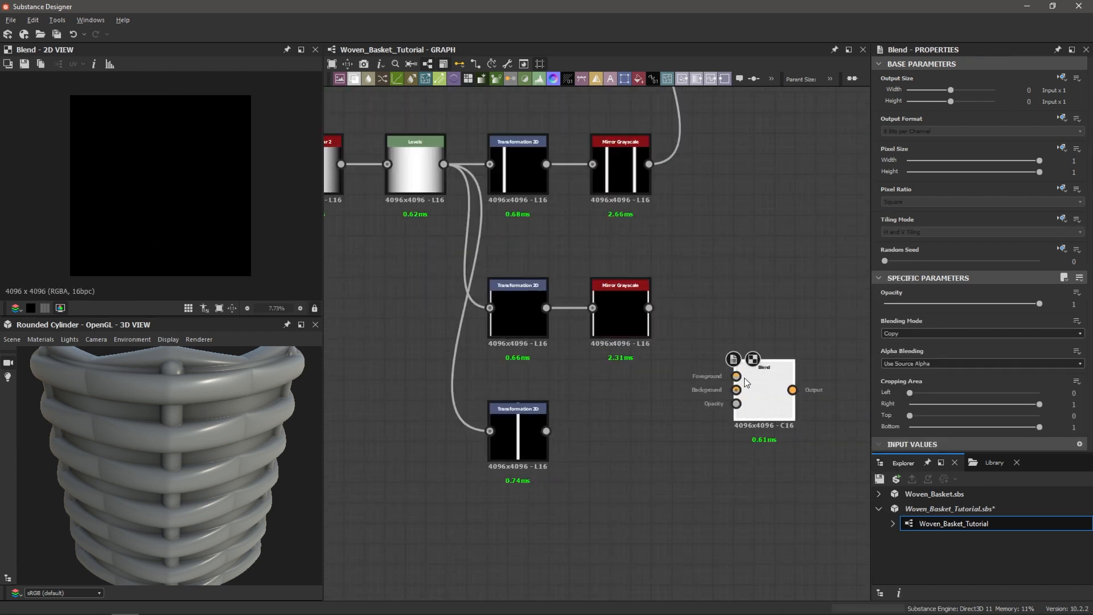
drag(719, 362, 738, 375)
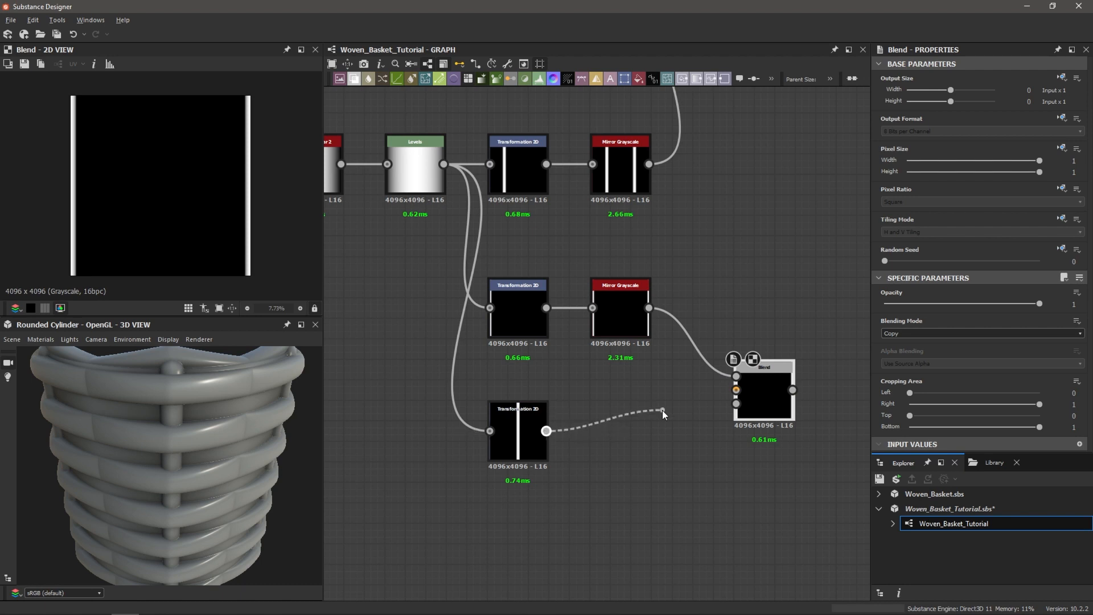
drag(662, 411, 736, 391)
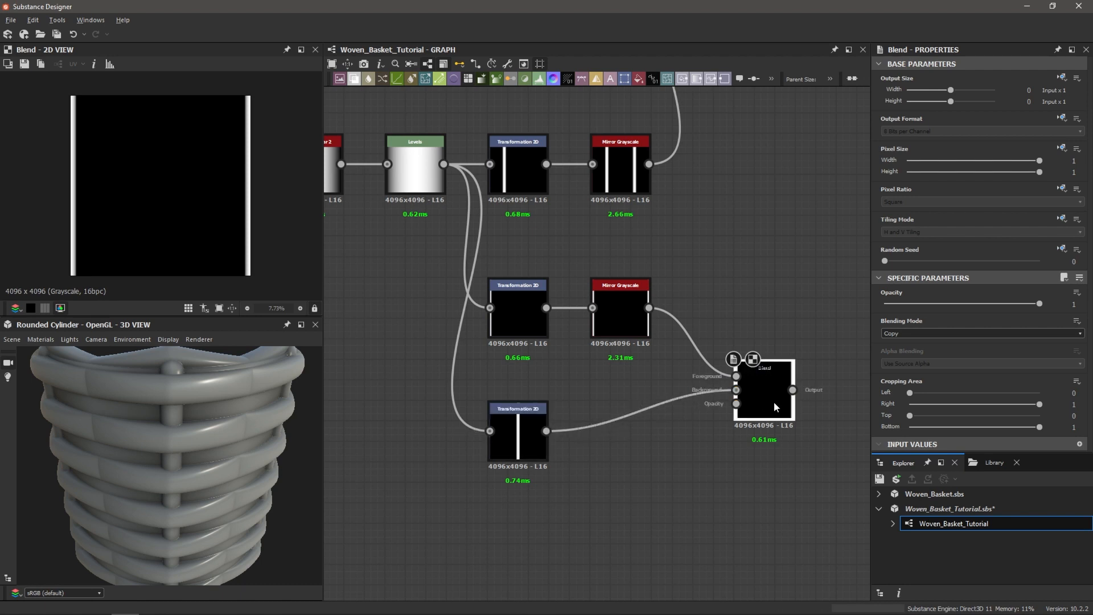
- Set the new Blend's blending mode to Add (Linear Dodge) and check how the combined stakes tile
click(918, 333)
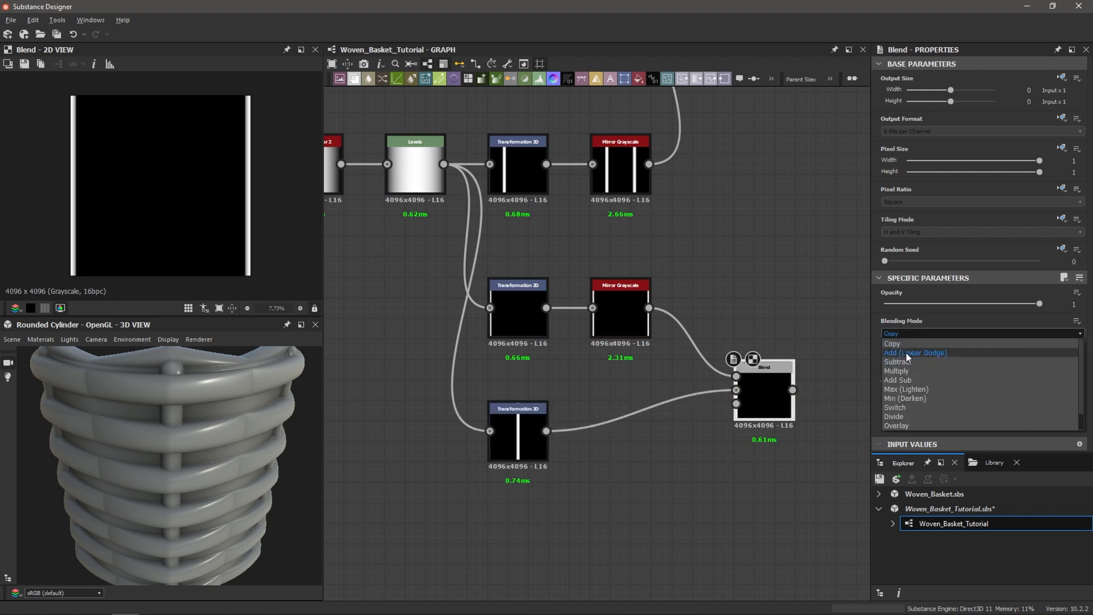
click(906, 353)
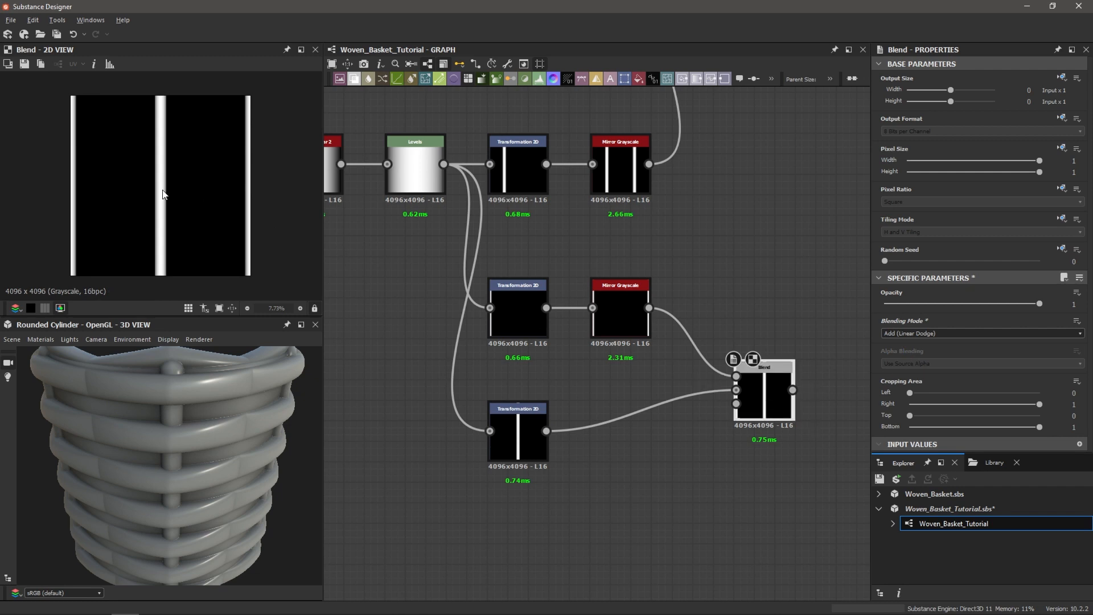
scroll(163, 195, down, 5)
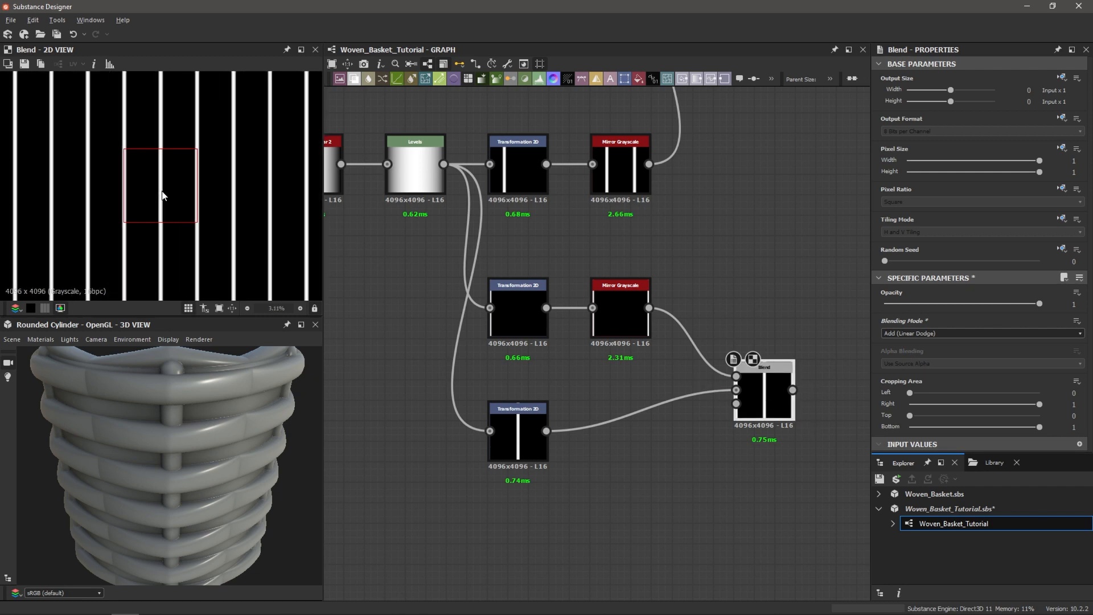
scroll(162, 194, up, 5)
- Insert a second Height Blend node between the existing Height Blend and the final Blend, fed through its Height Bottom input
scroll(789, 284, down, 3)
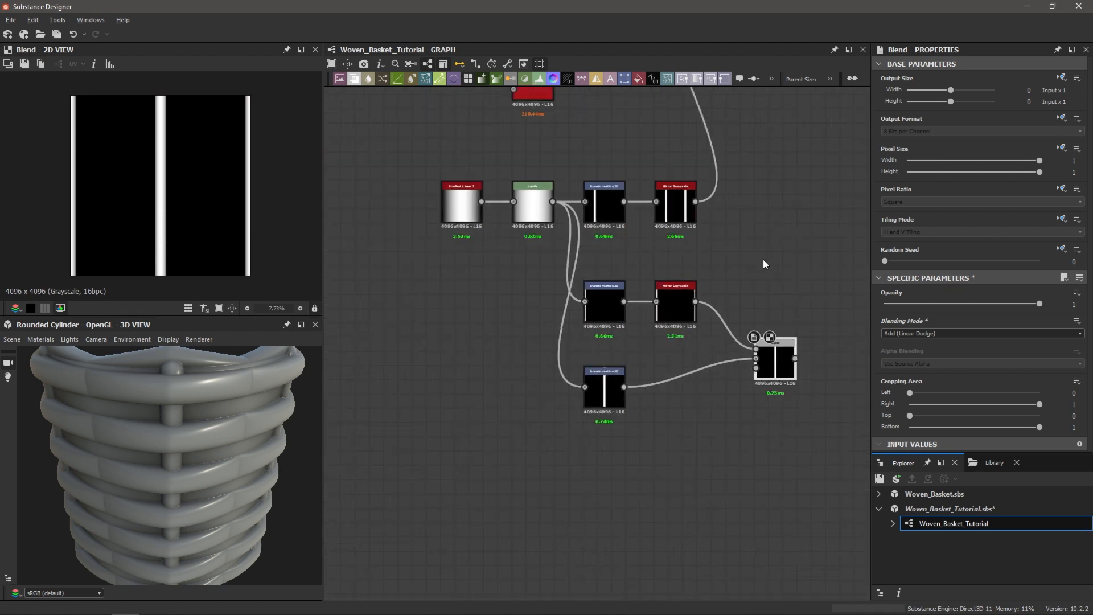
middle_drag(761, 257, 612, 317)
scroll(684, 256, down, 1)
middle_drag(682, 259, 671, 409)
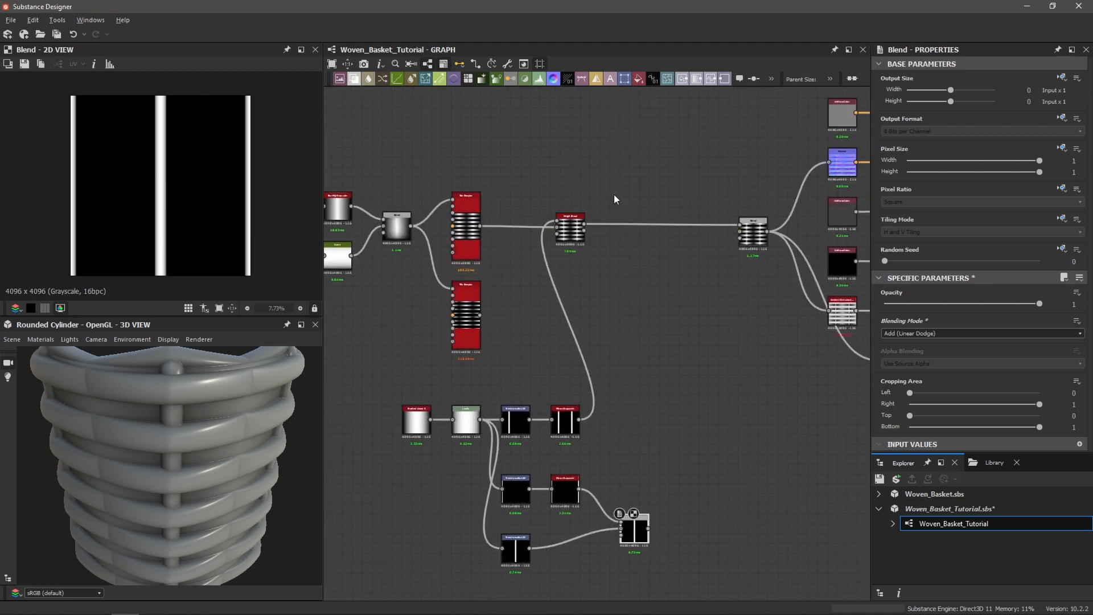
scroll(617, 210, up, 6)
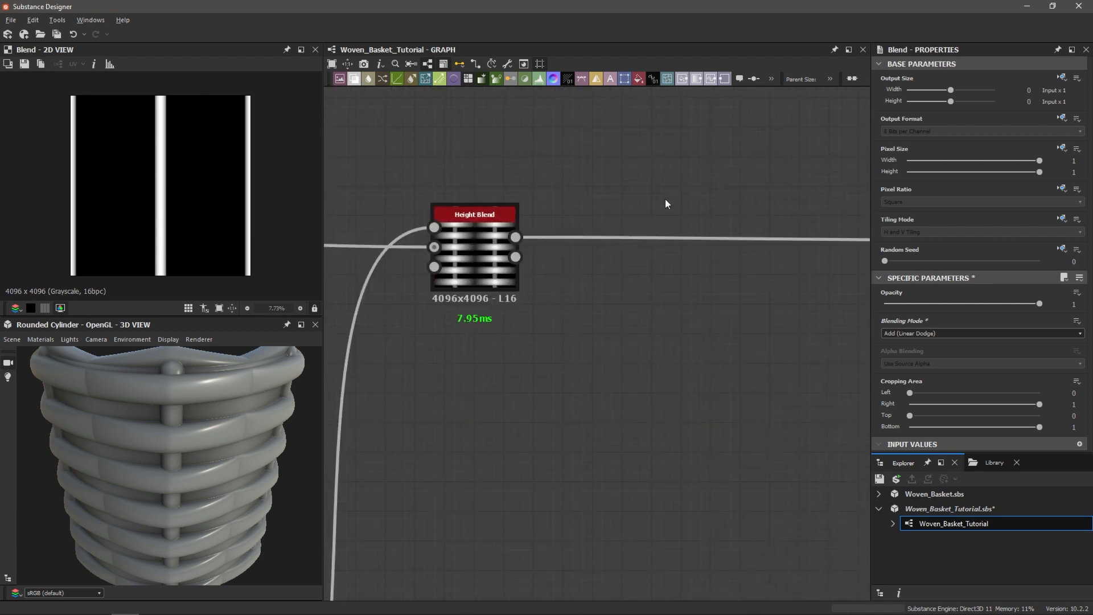
middle_drag(665, 199, 573, 210)
scroll(573, 211, down, 2)
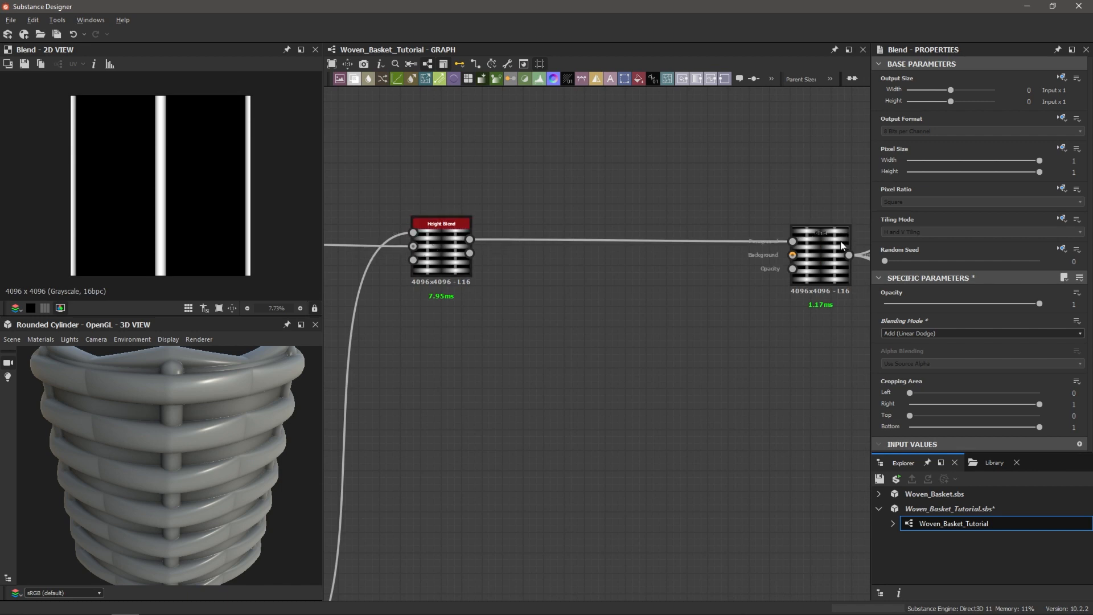
scroll(783, 256, down, 2)
click(662, 248)
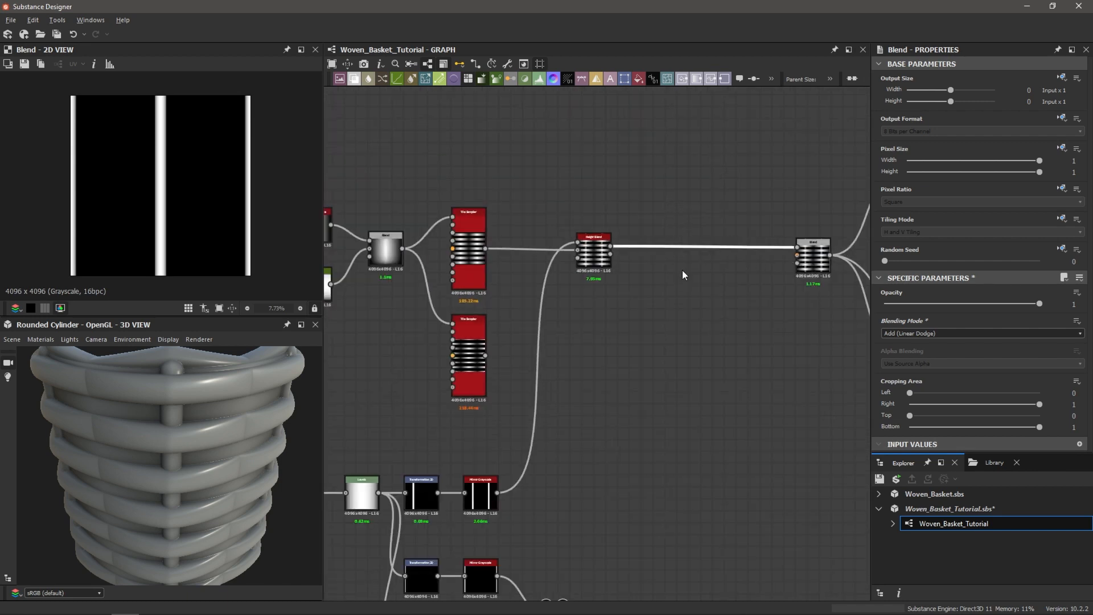
key(space)
text(hel)
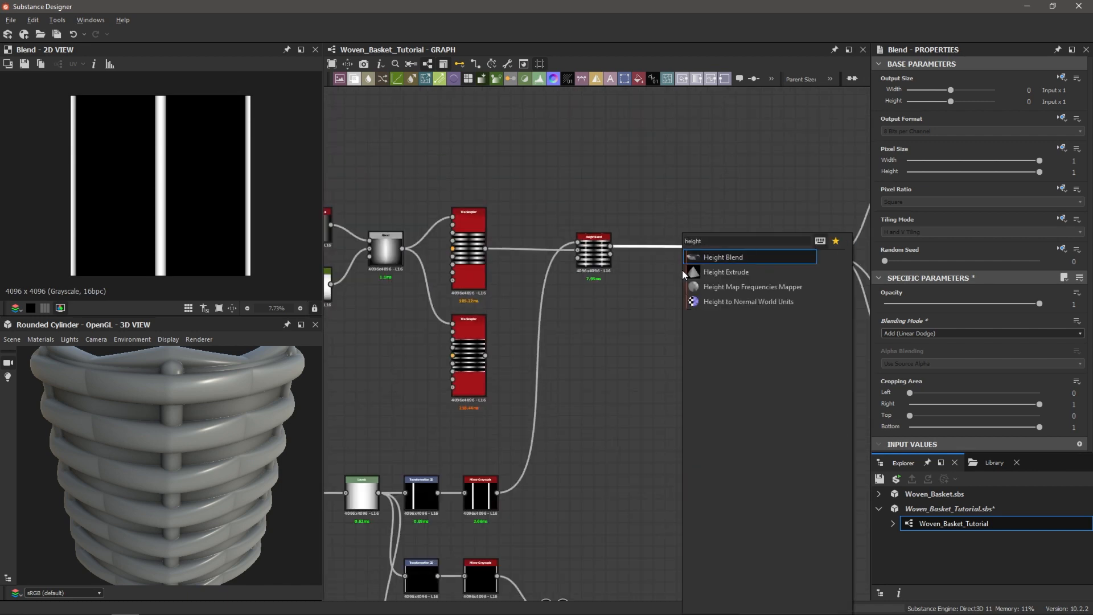
key(Return)
scroll(637, 248, up, 2)
scroll(638, 248, down, 1)
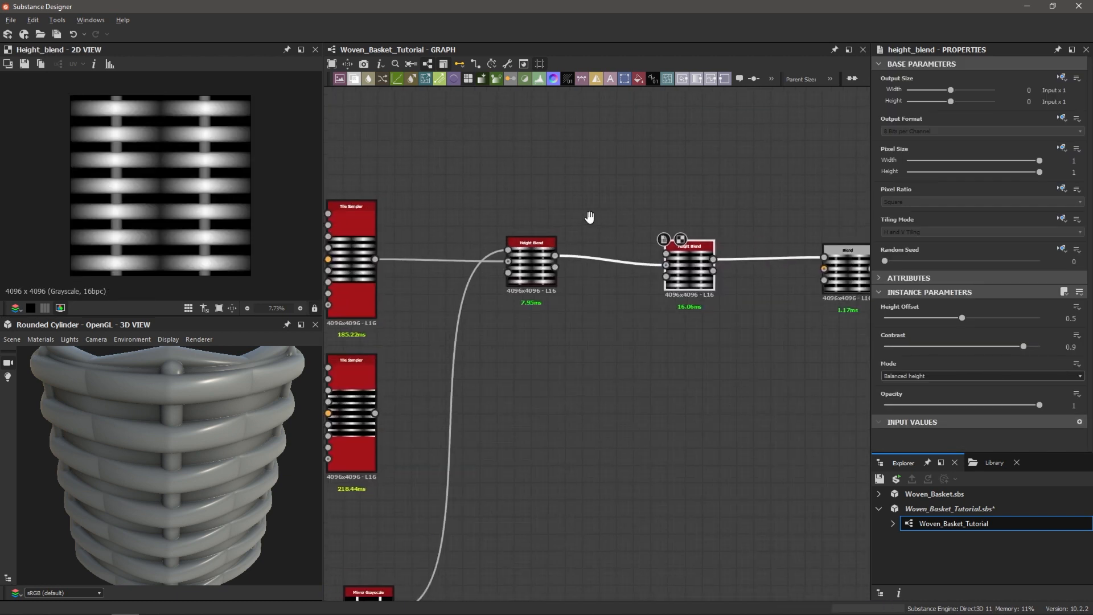
scroll(650, 264, up, 3)
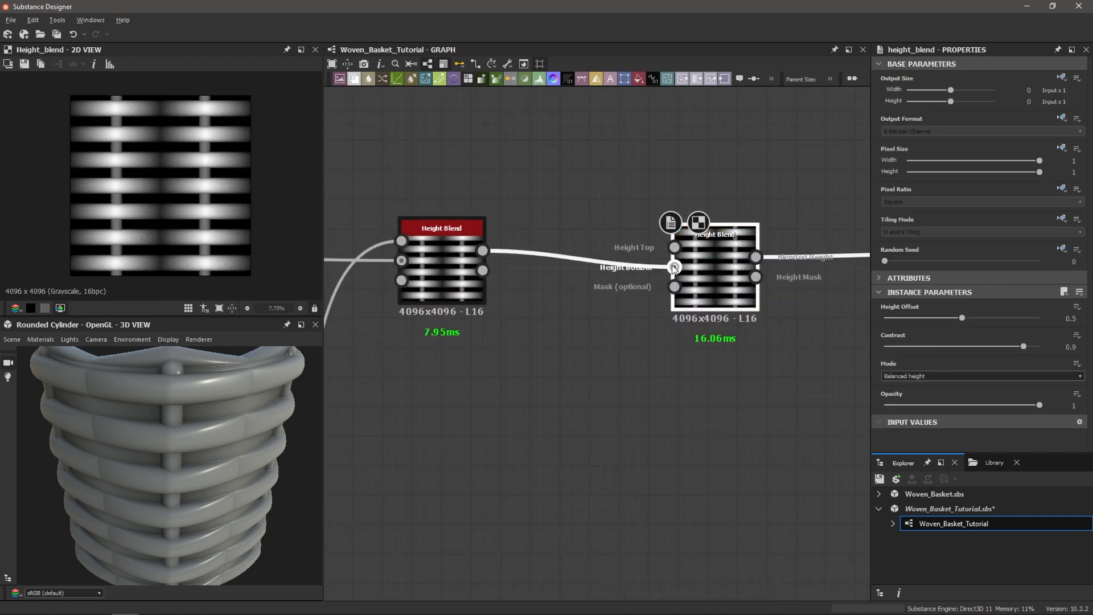
scroll(672, 265, down, 3)
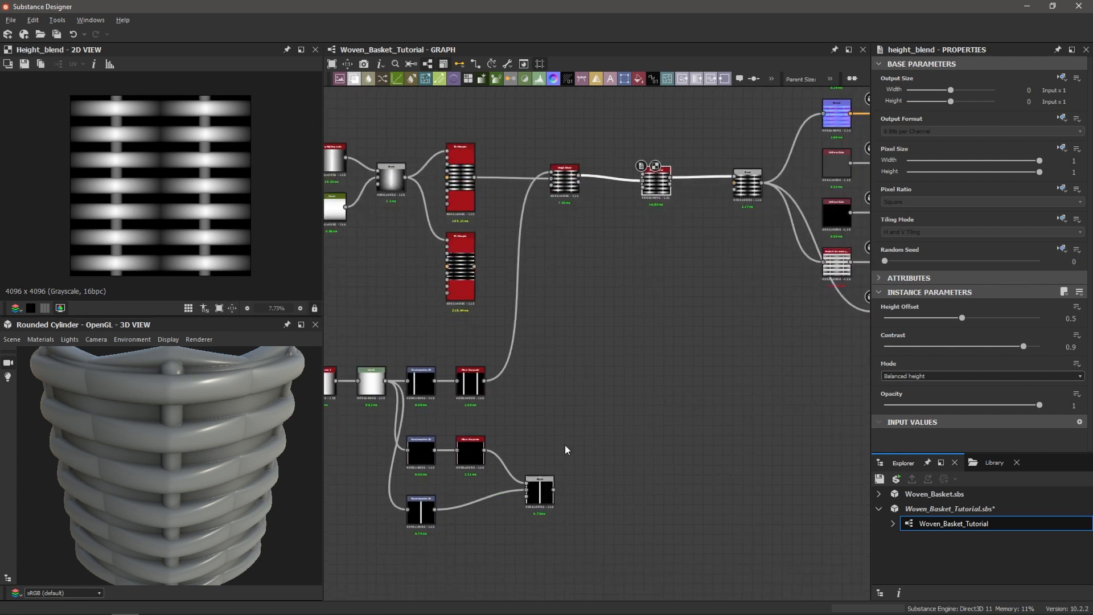
- Connect the combined stakes Blend to the second Height Blend's Height Top input and check the basket in 3D
click(530, 484)
scroll(524, 483, up, 1)
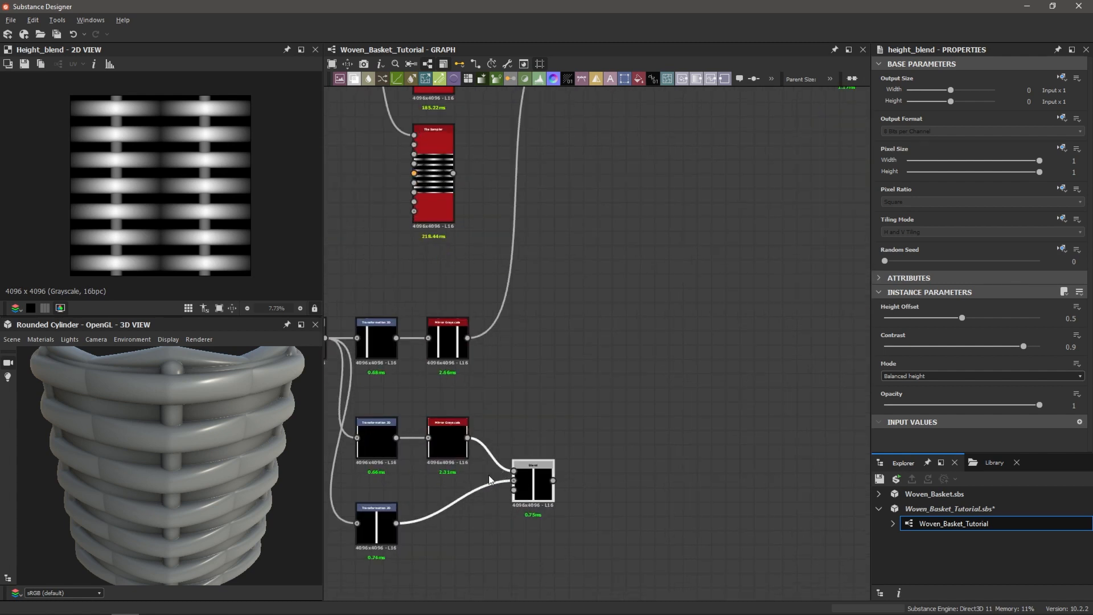
scroll(600, 445, down, 2)
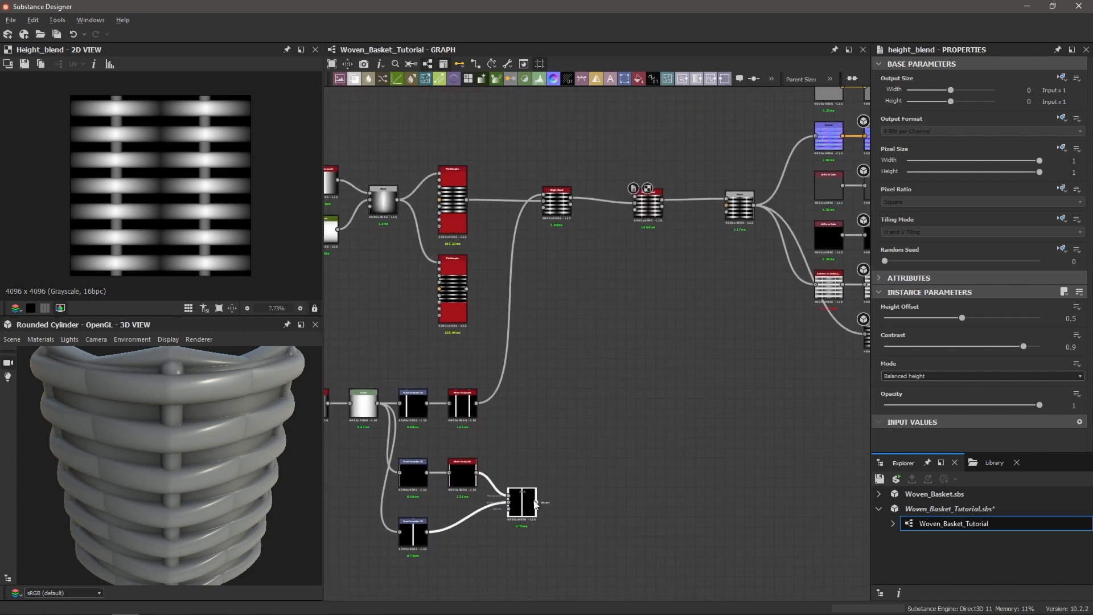
drag(573, 412, 682, 174)
scroll(606, 225, up, 3)
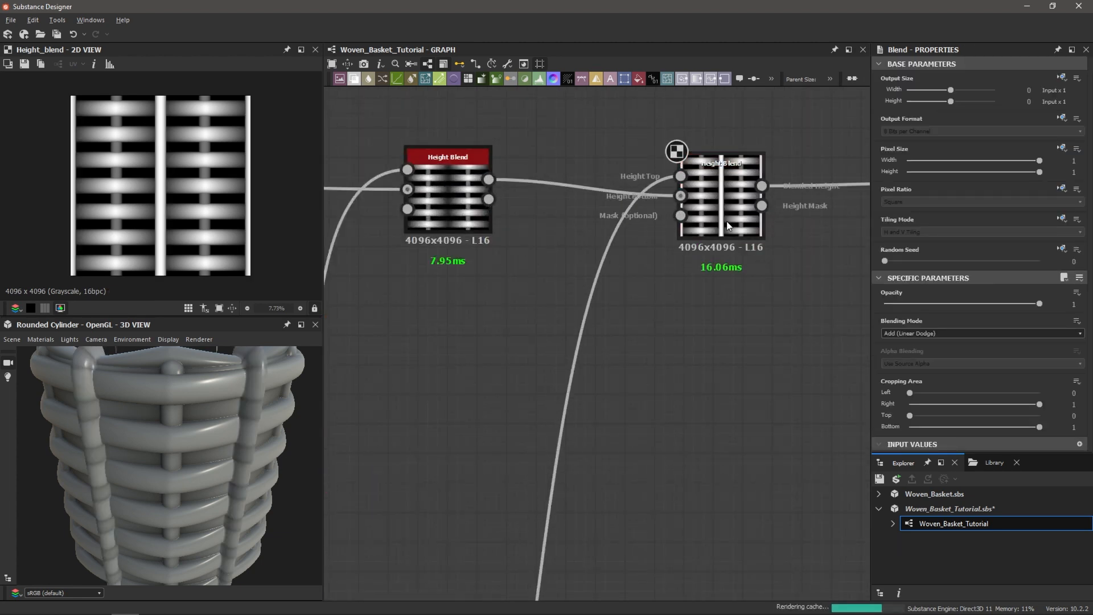
scroll(210, 465, down, 4)
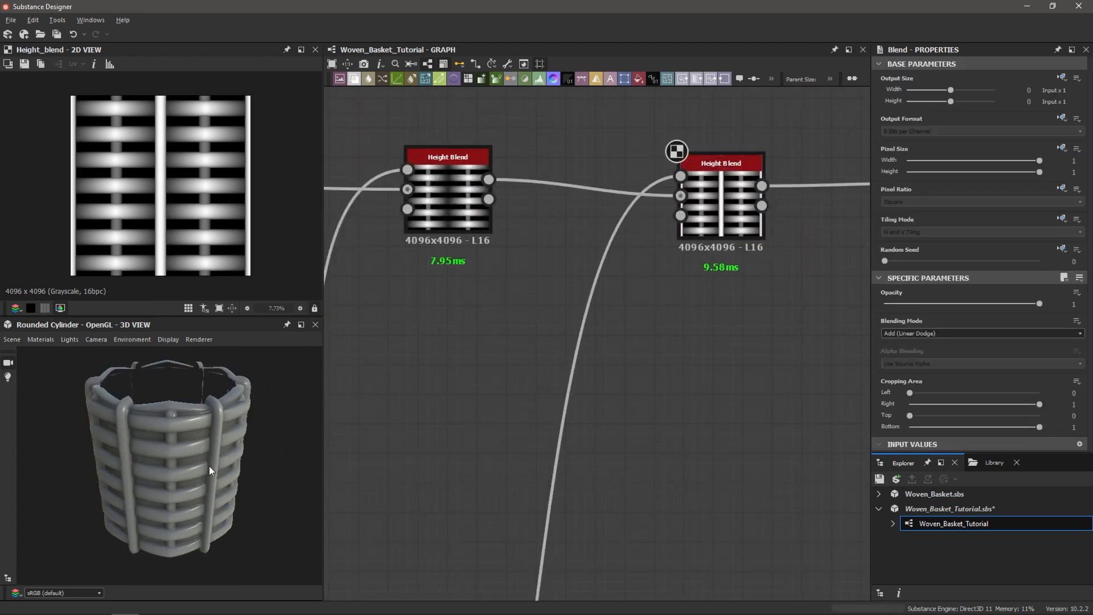
drag(210, 466, 186, 436)
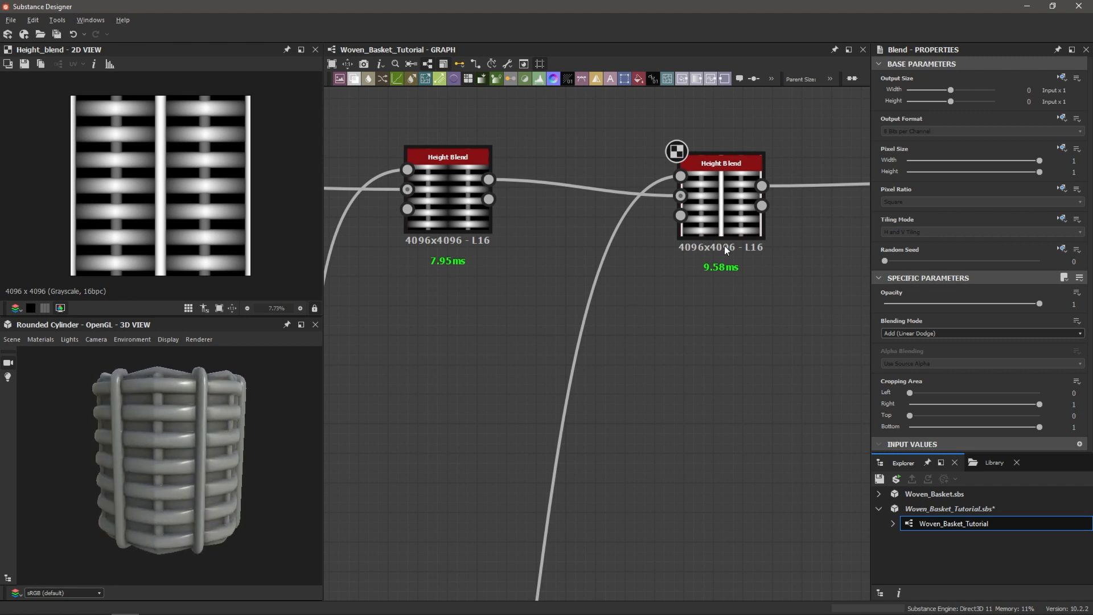
- Set the second Height Blend's Height Offset to 0.26 and check the stakes' depth on the 3D cylinder
double_click(733, 203)
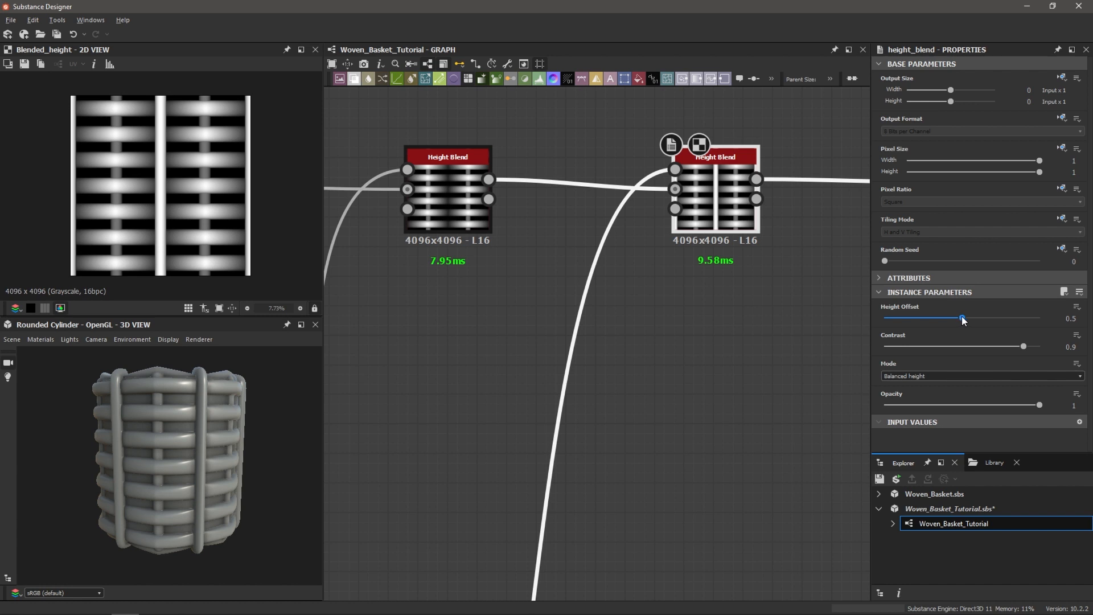
drag(962, 317, 925, 319)
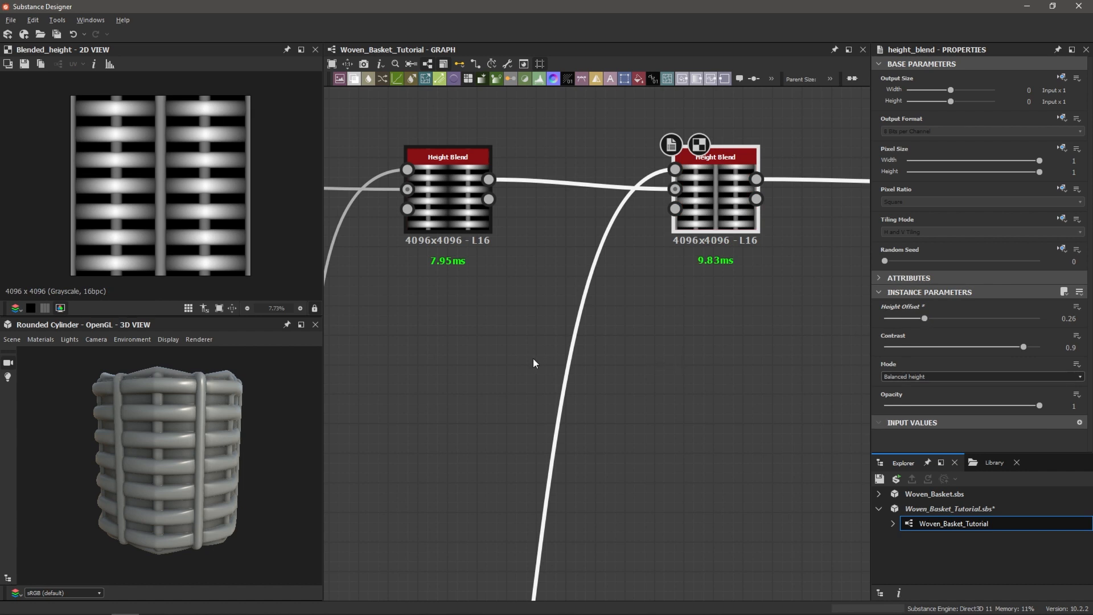
drag(182, 418, 151, 390)
scroll(163, 424, up, 3)
scroll(137, 437, down, 2)
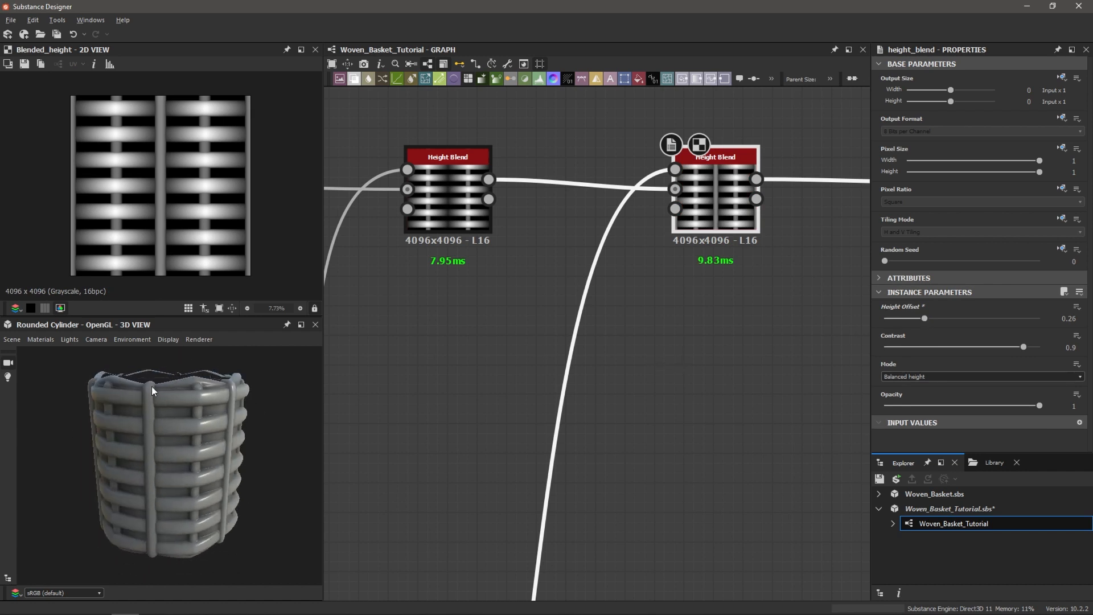
drag(144, 467, 196, 453)
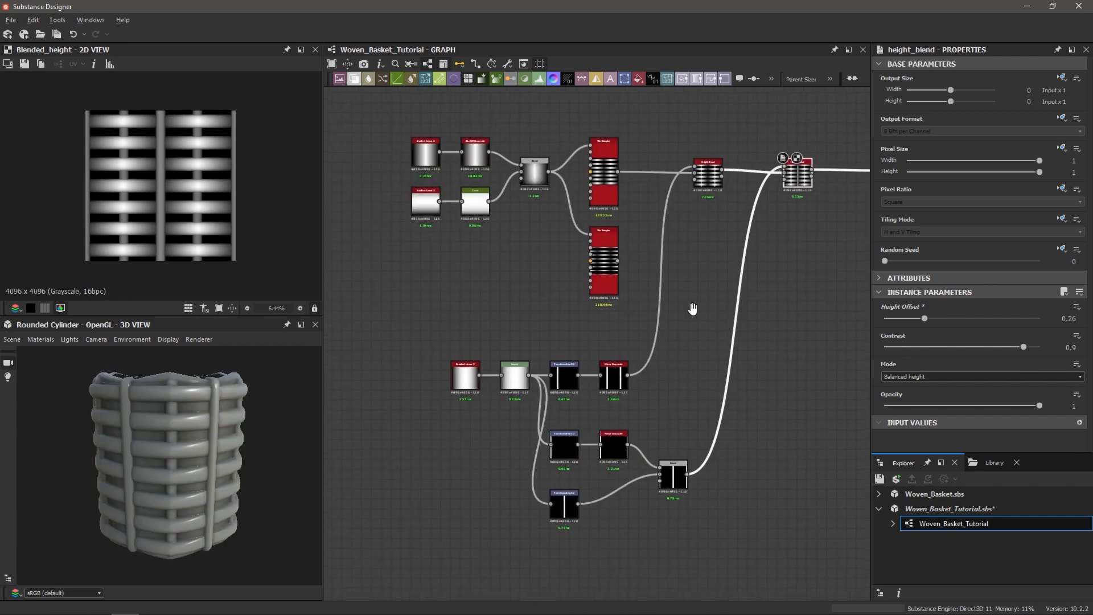
- Add a frame around the strand nodes, from the linear gradients to both Tile Samplers
scroll(499, 298, down, 2)
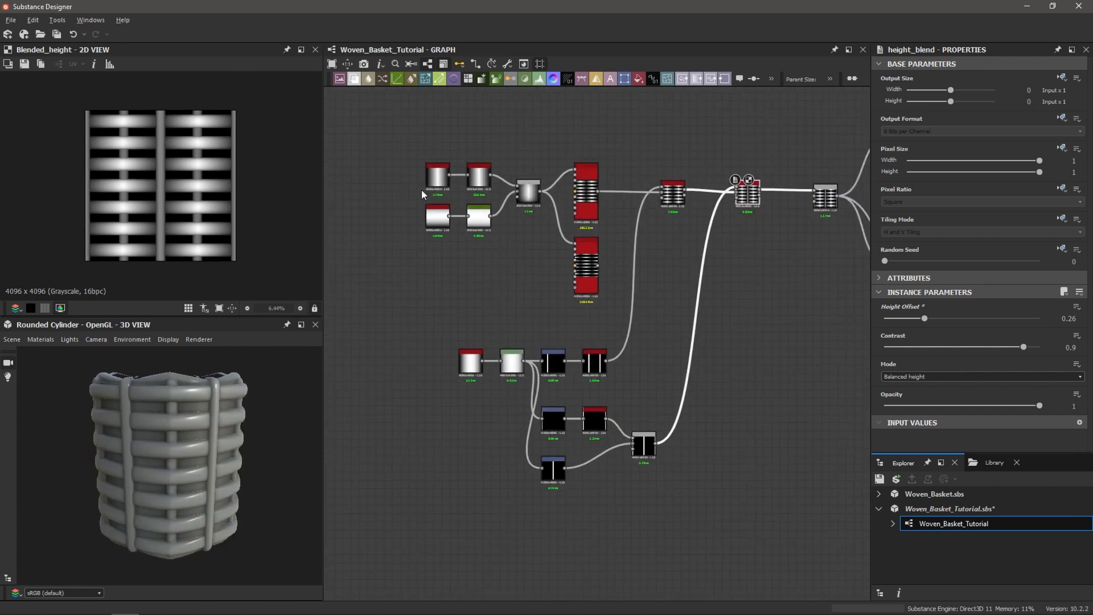
scroll(393, 138, up, 2)
drag(394, 105, 726, 411)
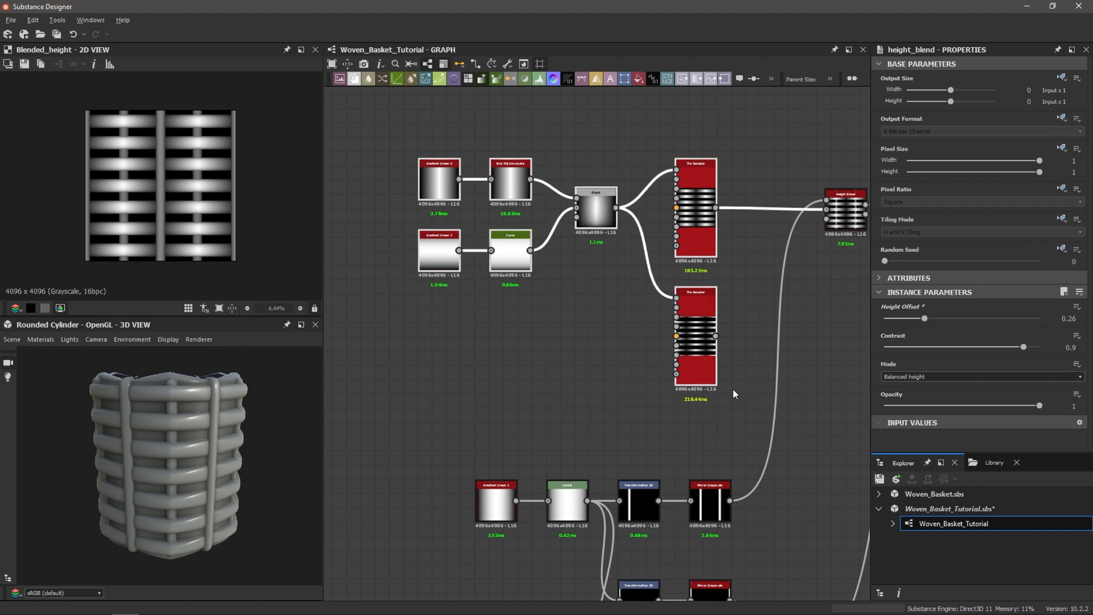
key(space)
text(f)
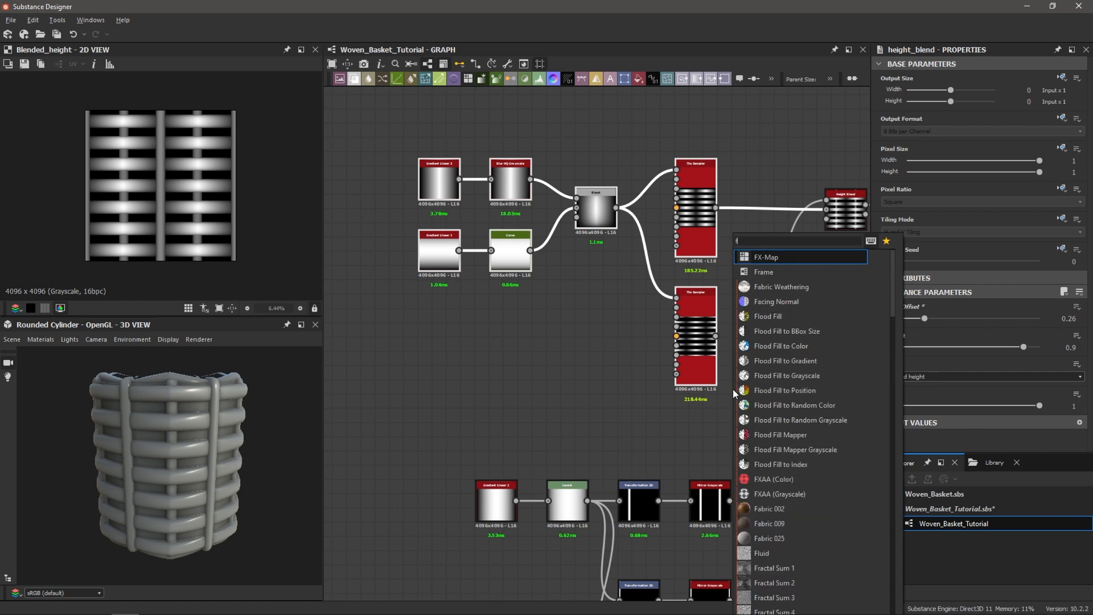
text(ra)
key(Return)
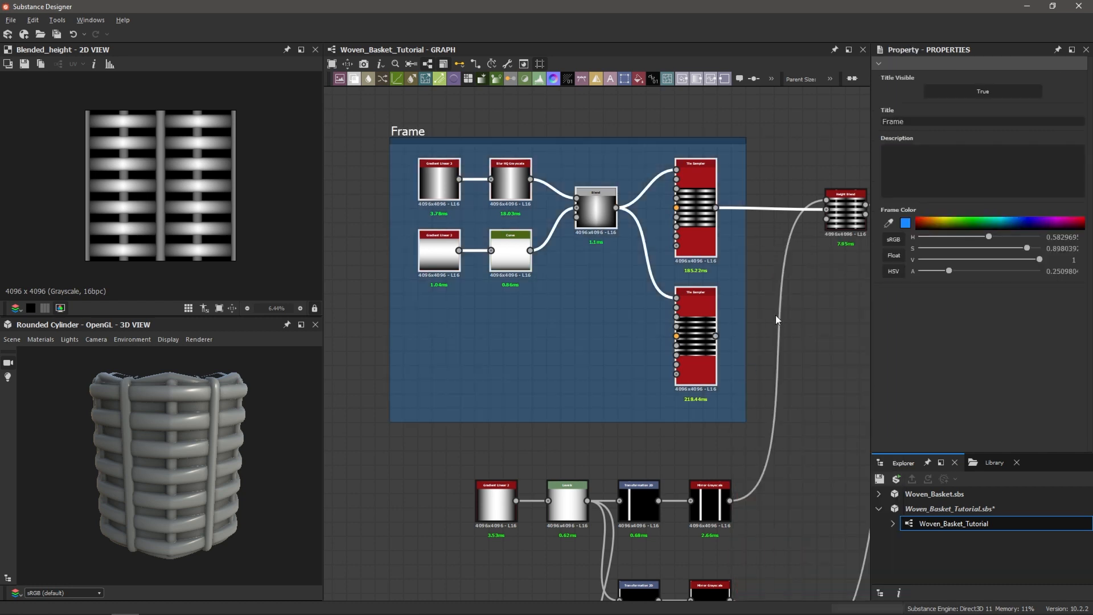
- Title the frame around the strand nodes "Horizontal Bands"
double_click(937, 119)
text(HOrizont)
key(BackSpace)
key(BackSpace)
key(BackSpace)
key(BackSpace)
key(BackSpace)
key(BackSpace)
key(BackSpace)
text(orizontal Bands)
key(Return)
scroll(668, 328, down, 2)
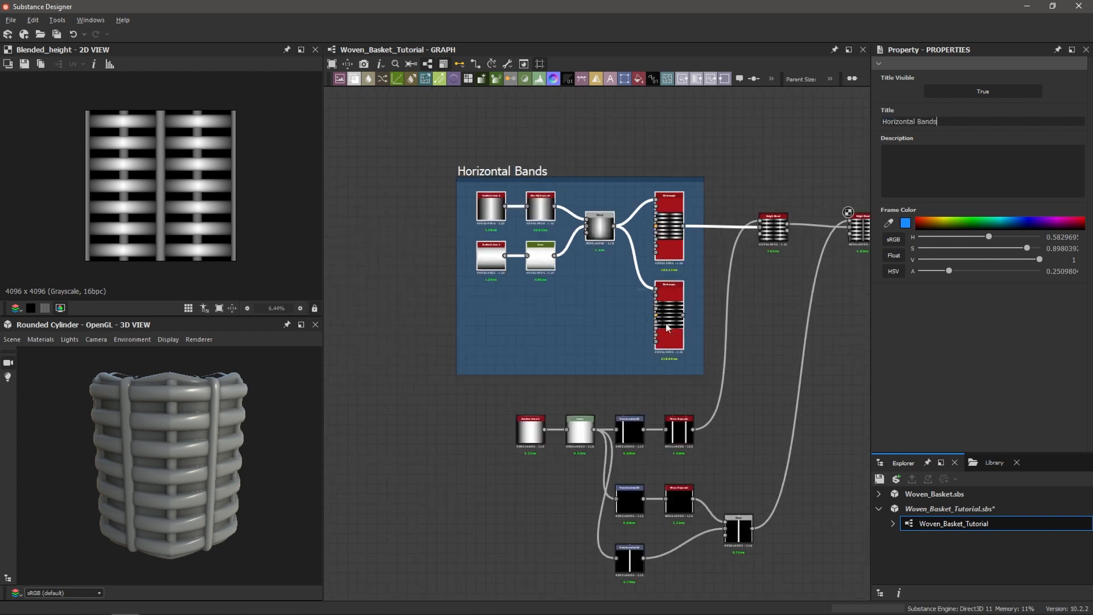
- Frame all the stake nodes, including their combining Blend, and title the frame "Vertical Column Supports"
middle_drag(668, 328, 671, 264)
drag(451, 317, 762, 520)
key(space)
text(frame)
key(Return)
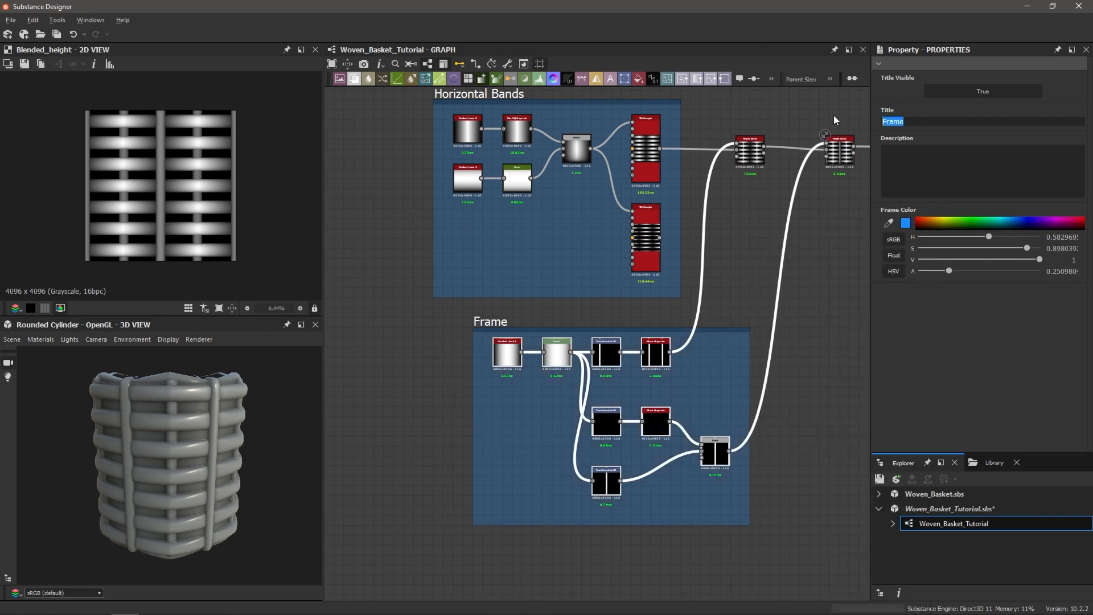
text(Vertical Column Supports)
scroll(838, 226, down, 2)
middle_drag(837, 226, 706, 242)
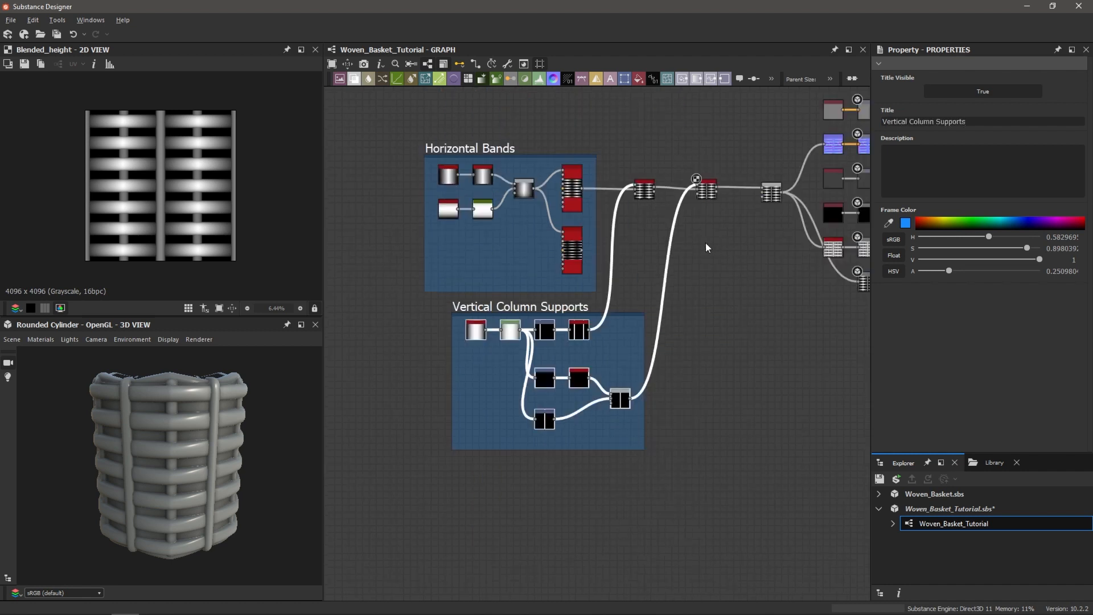
- Move the final Blend and output nodes farther from the Height Blends and insert a third Height Blend on the link between them
scroll(709, 235, up, 3)
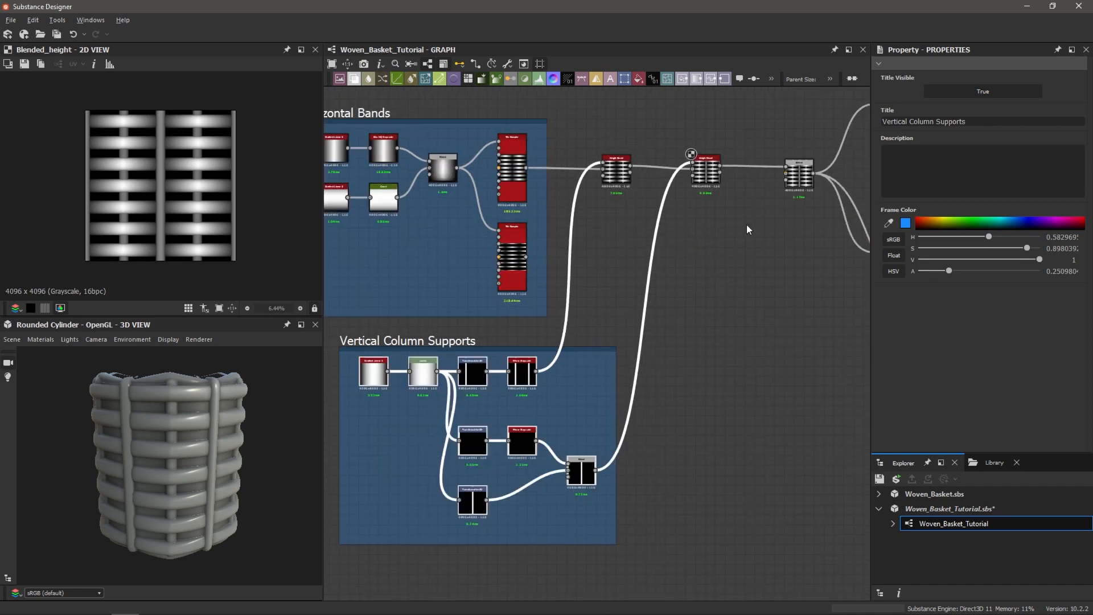
middle_drag(763, 228, 659, 277)
scroll(742, 228, down, 1)
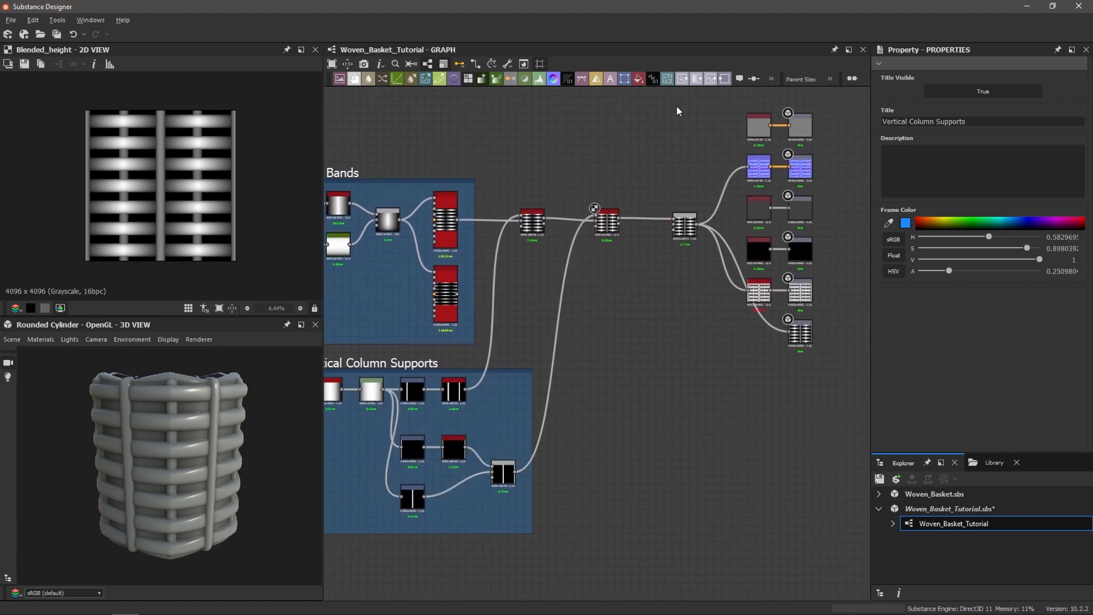
drag(676, 106, 867, 330)
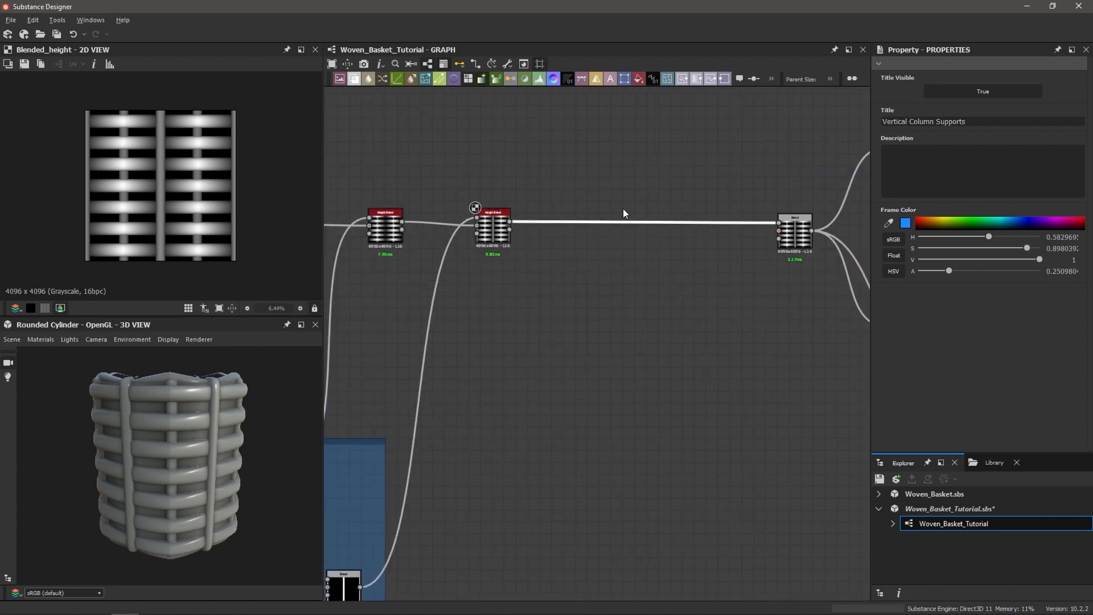
key(space)
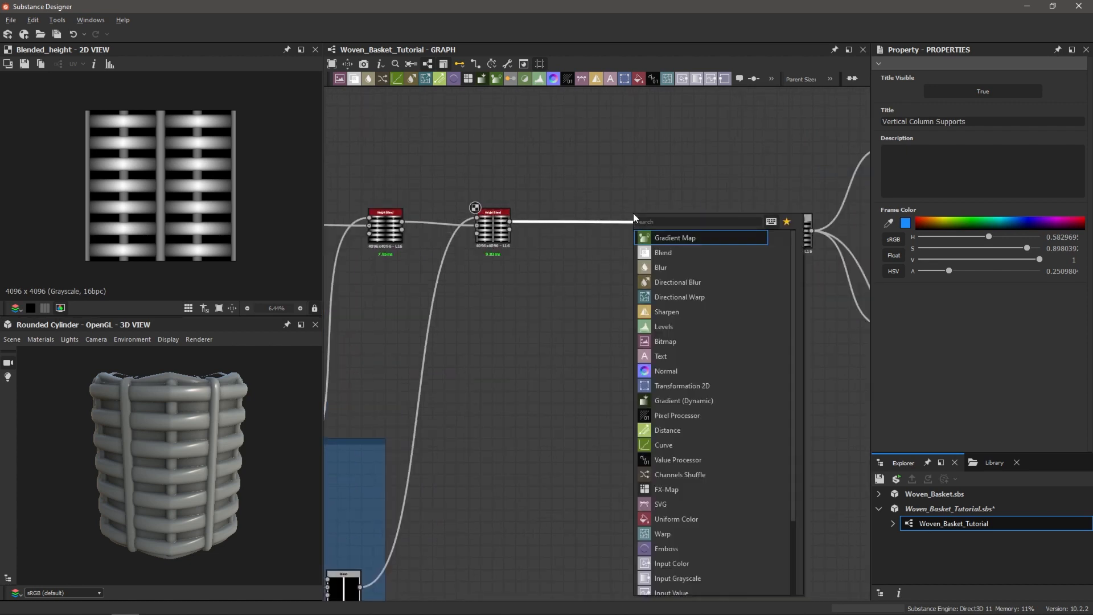
text(height)
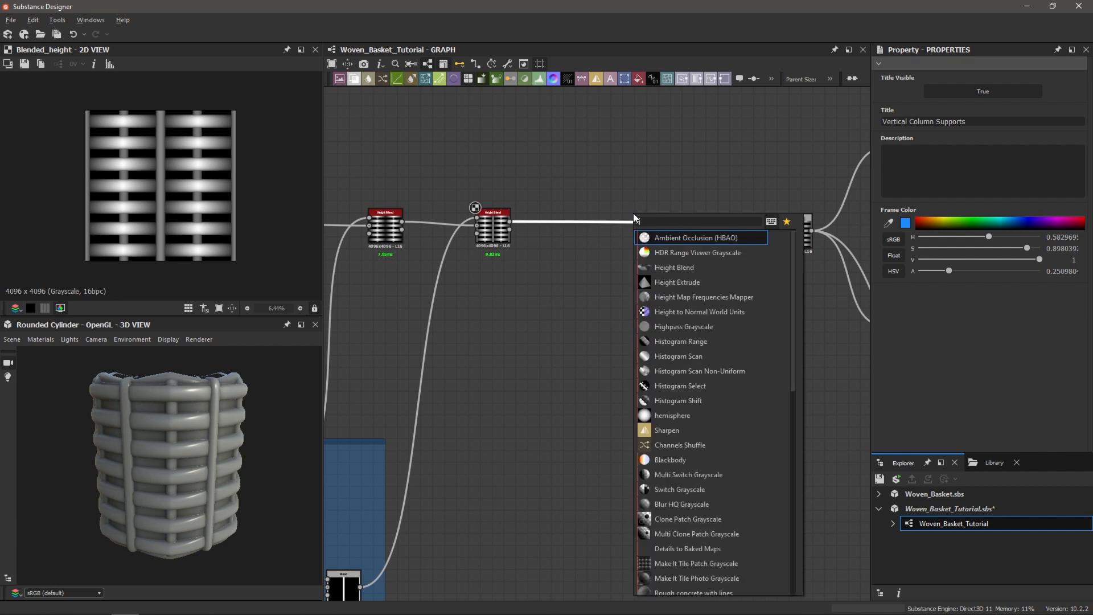
key(Return)
- Connect the second Tile Sampler's output to the third Height Blend's Height Top input and inspect the weave in 3D
scroll(575, 296, down, 2)
middle_drag(570, 299, 638, 296)
scroll(413, 317, up, 5)
middle_drag(436, 314, 453, 313)
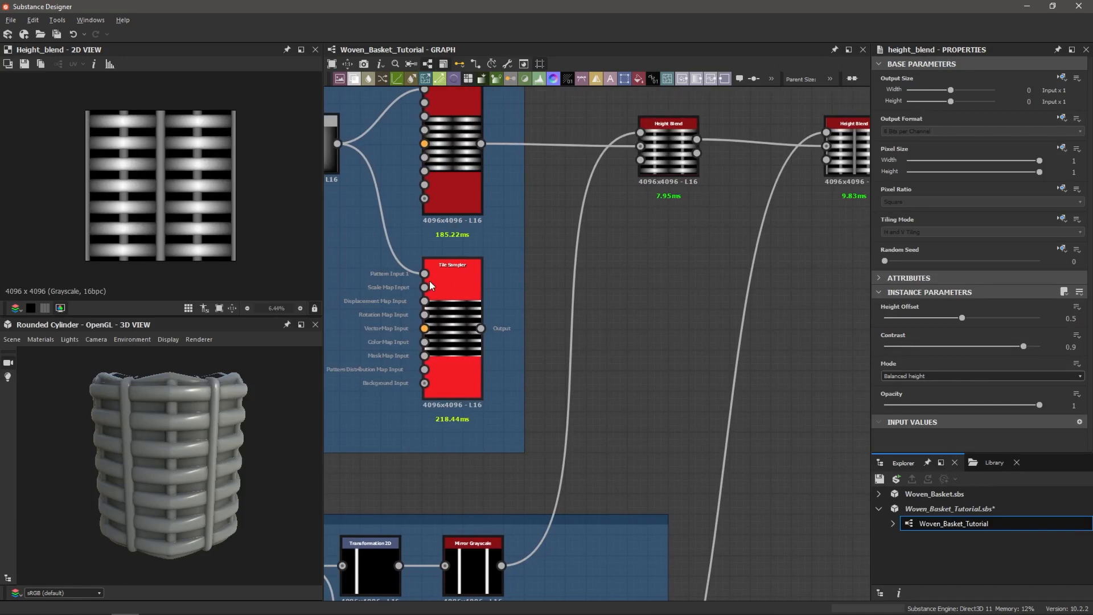
scroll(461, 307, down, 2)
middle_drag(582, 291, 541, 299)
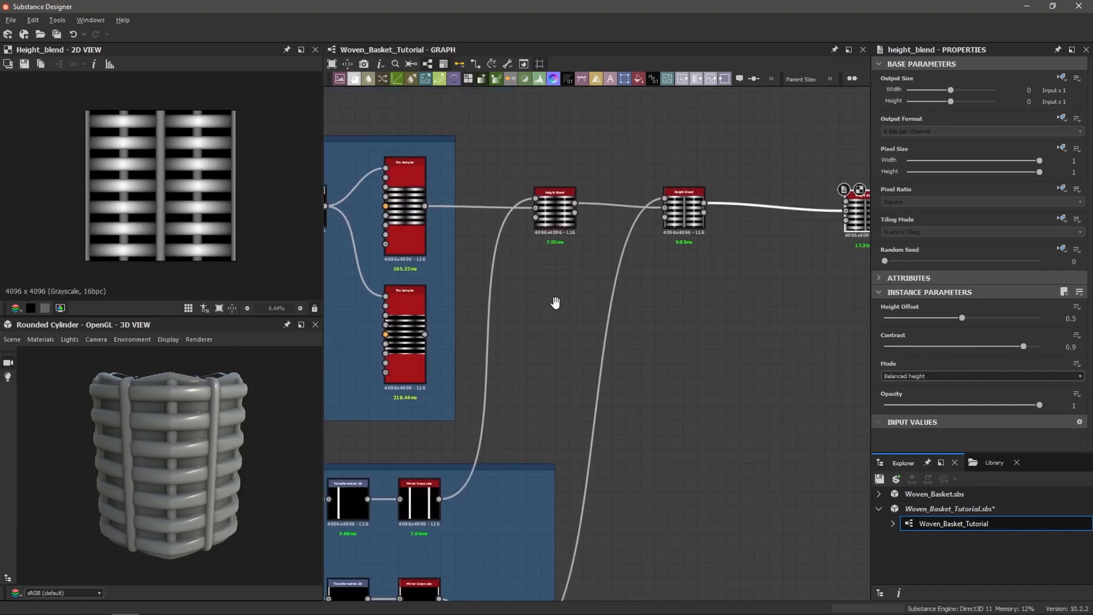
drag(425, 335, 765, 228)
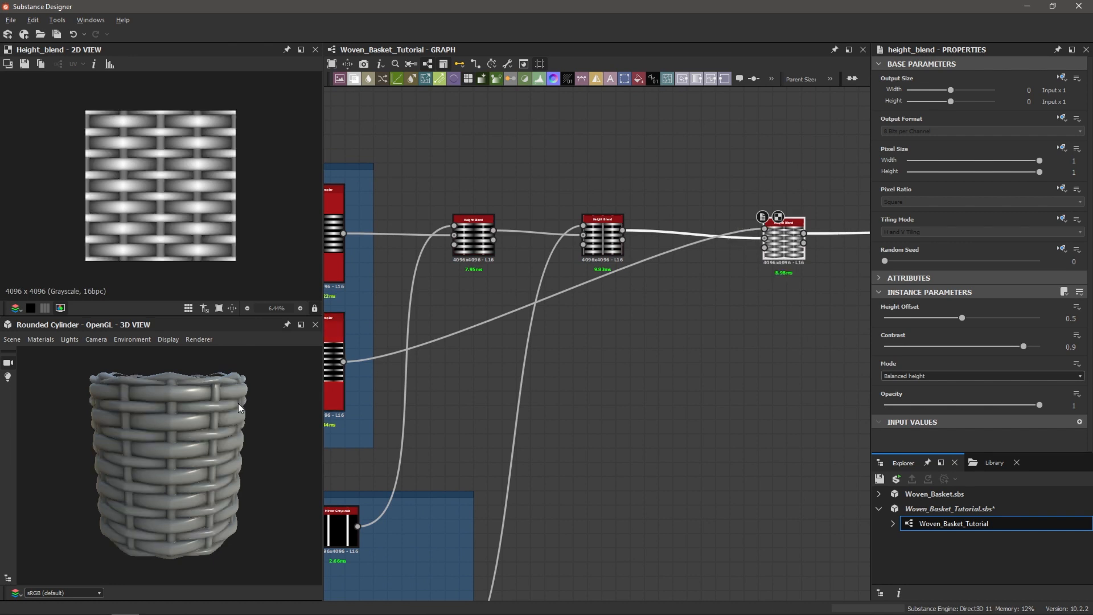
drag(209, 419, 181, 422)
right_drag(181, 422, 179, 400)
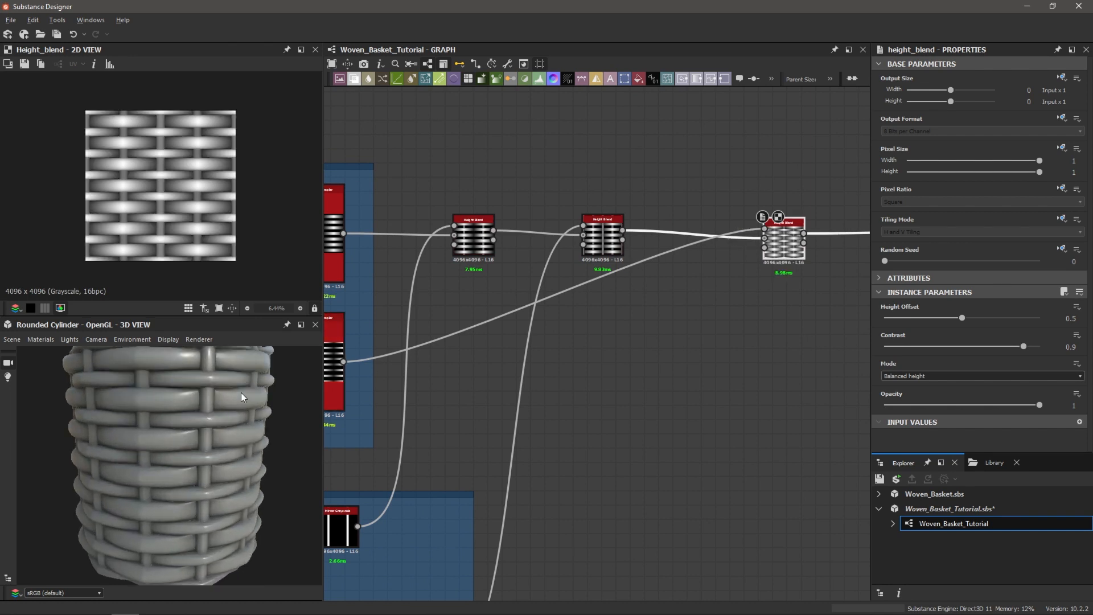
scroll(241, 395, down, 2)
drag(232, 400, 149, 406)
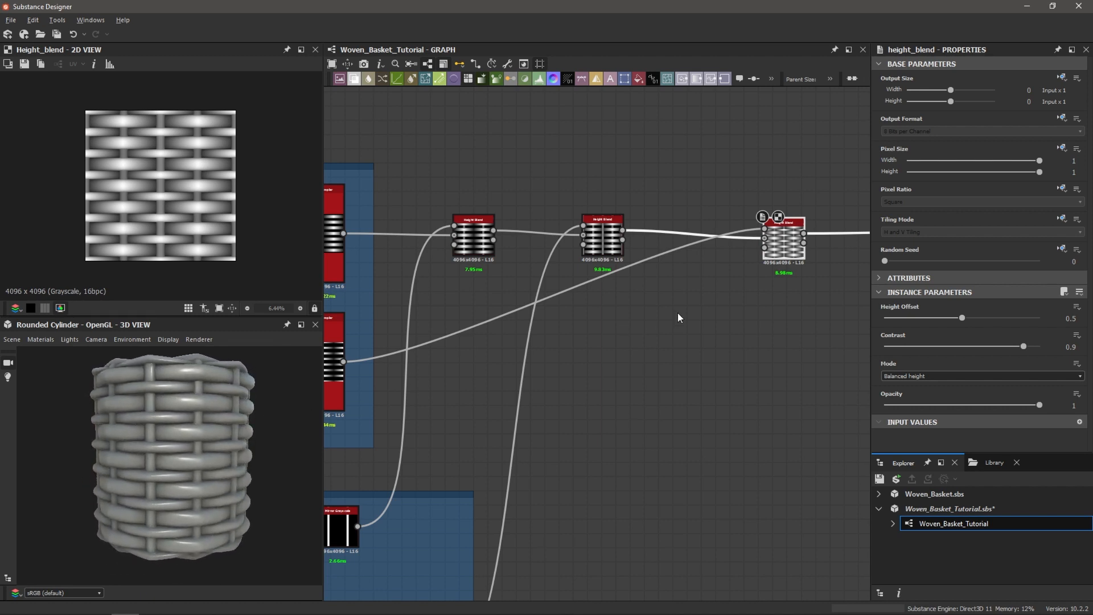
- Set the third Height Blend's Height Offset to 0.53 and Contrast to 1, checking the weave on the cylinder
mouse_move(962, 317)
mouse_down()
mouse_move(933, 318)
mouse_move(979, 317)
mouse_move(967, 318)
mouse_up()
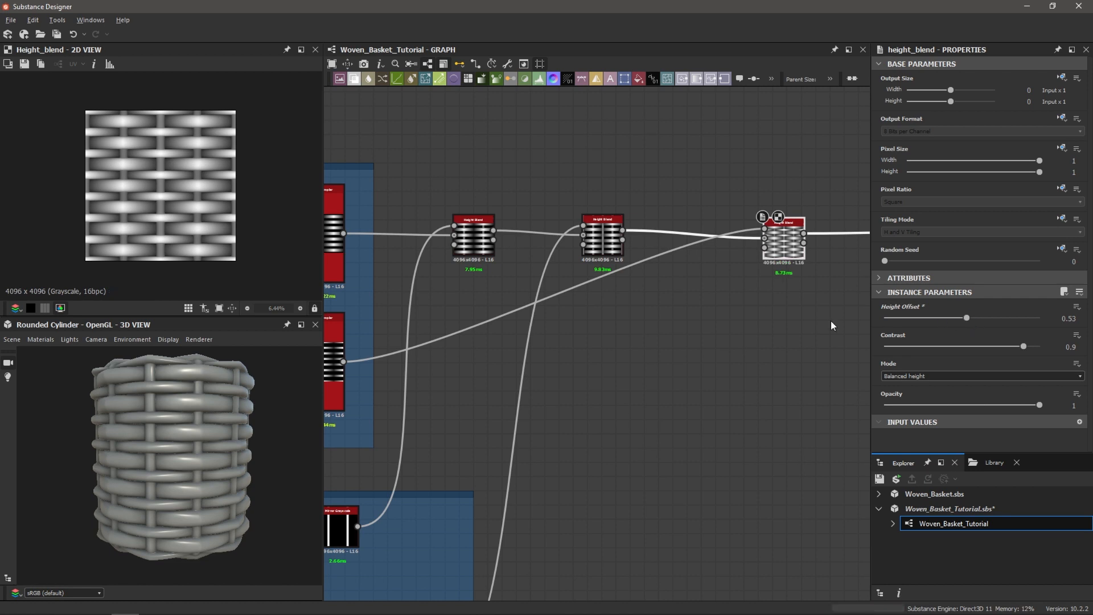
drag(169, 433, 178, 443)
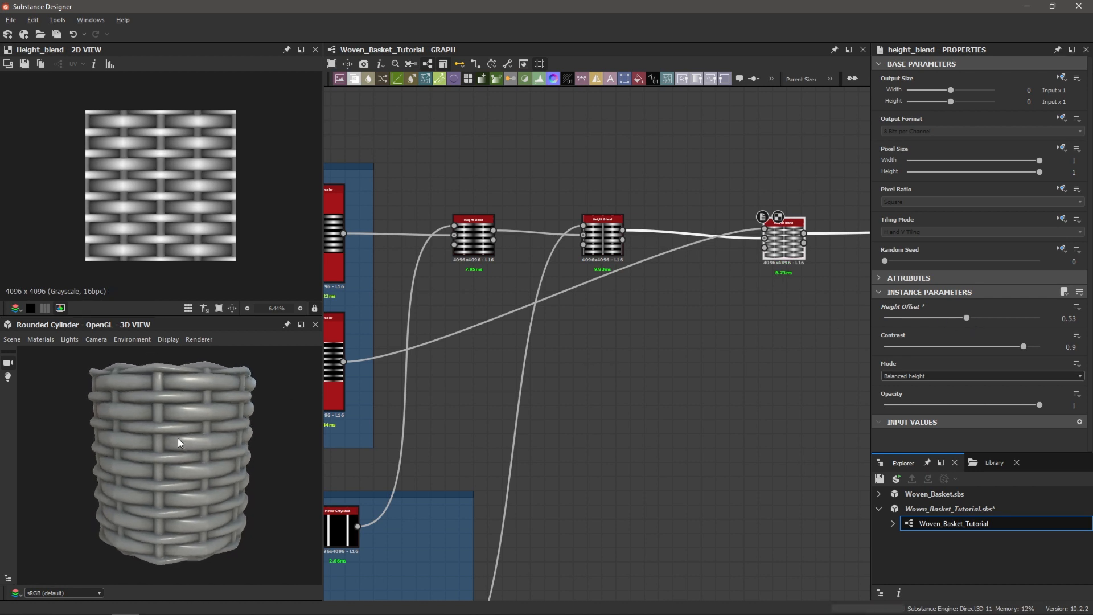
drag(1023, 346, 1035, 350)
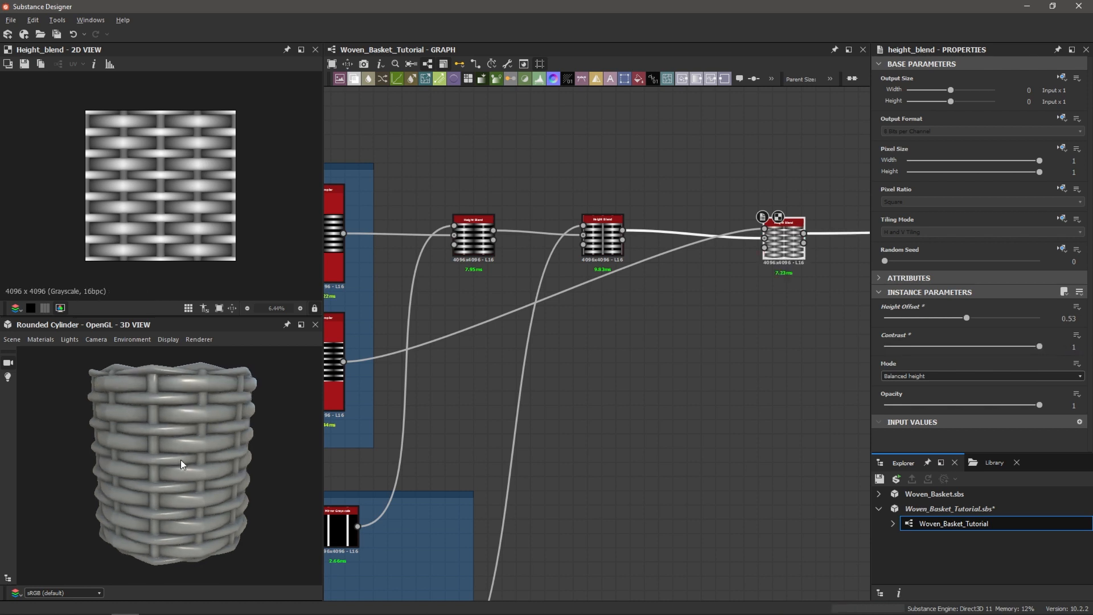
mouse_move(177, 460)
mouse_down()
mouse_move(222, 449)
mouse_move(120, 457)
mouse_move(182, 452)
mouse_up()
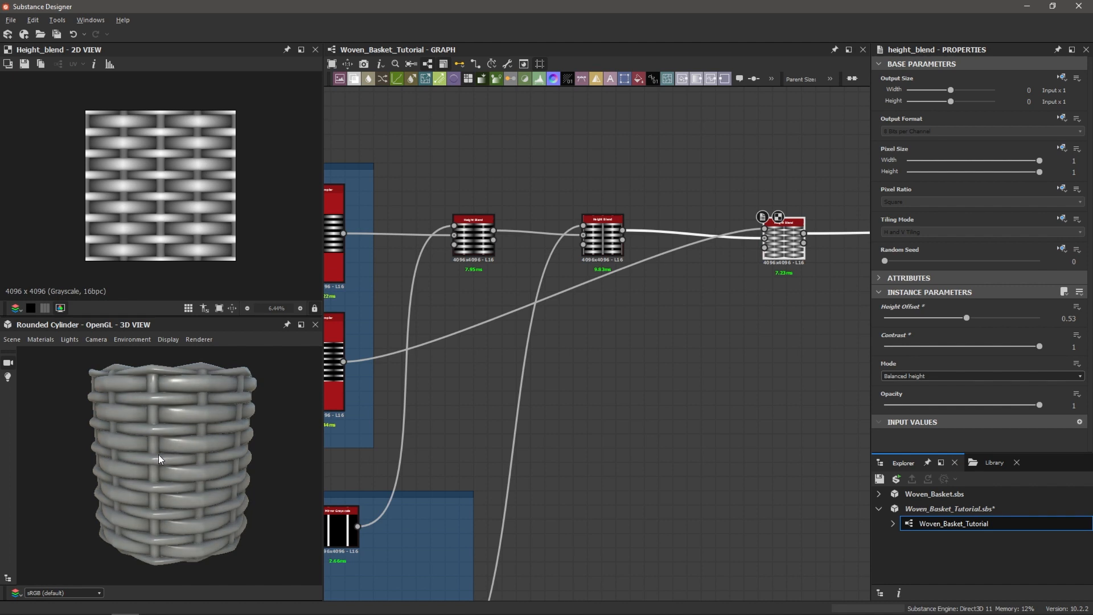
- Move the final Blend and output nodes farther along to free up graph space after the third Height Blend
key(f)
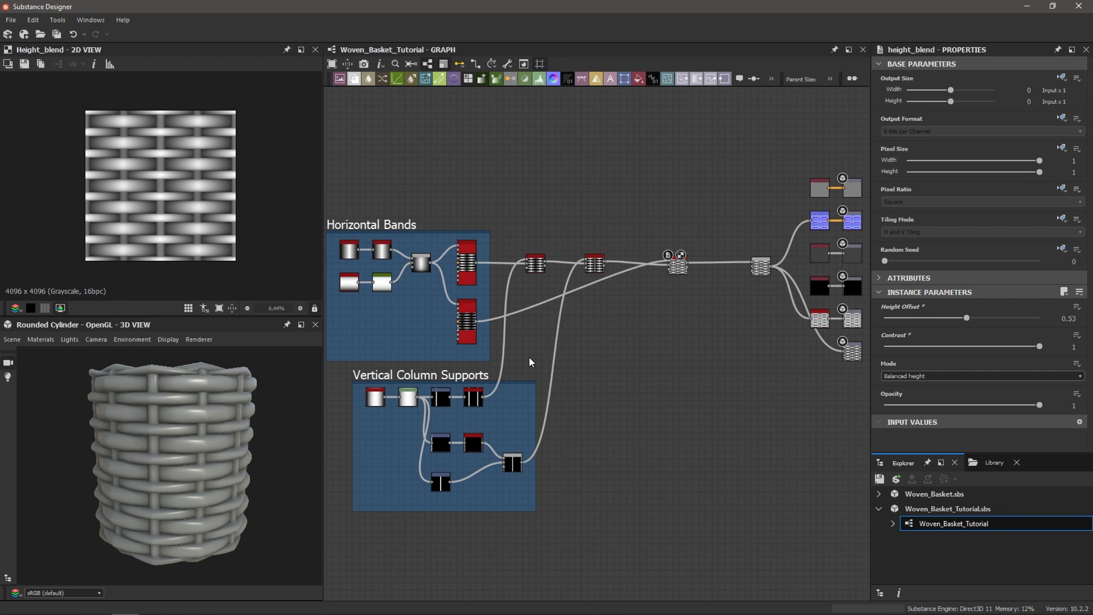
middle_drag(736, 345, 561, 391)
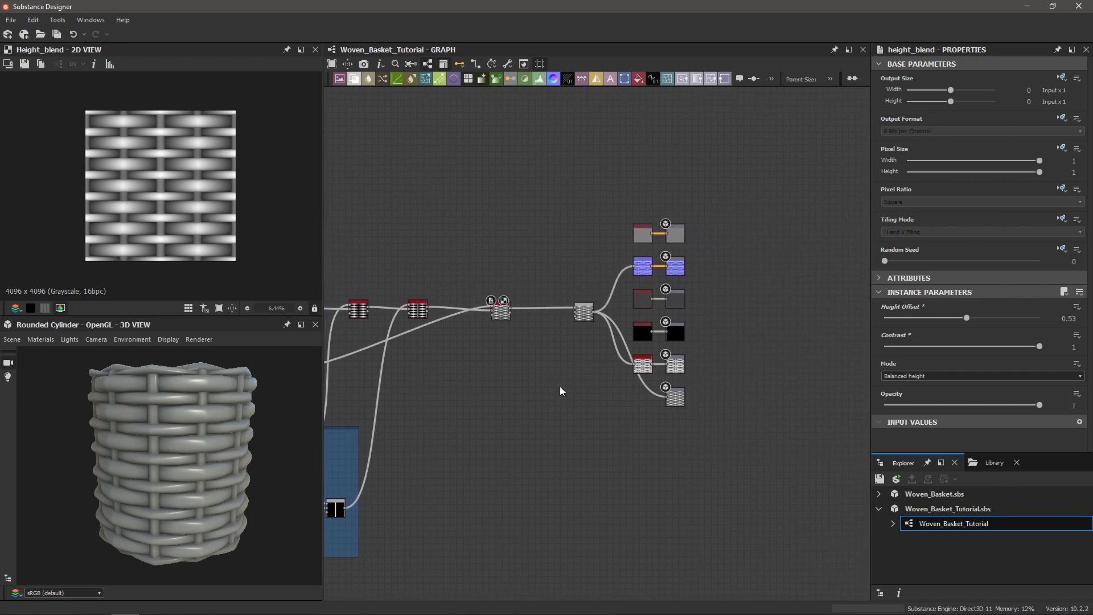
drag(581, 198, 720, 500)
drag(588, 312, 805, 314)
middle_drag(537, 319, 576, 323)
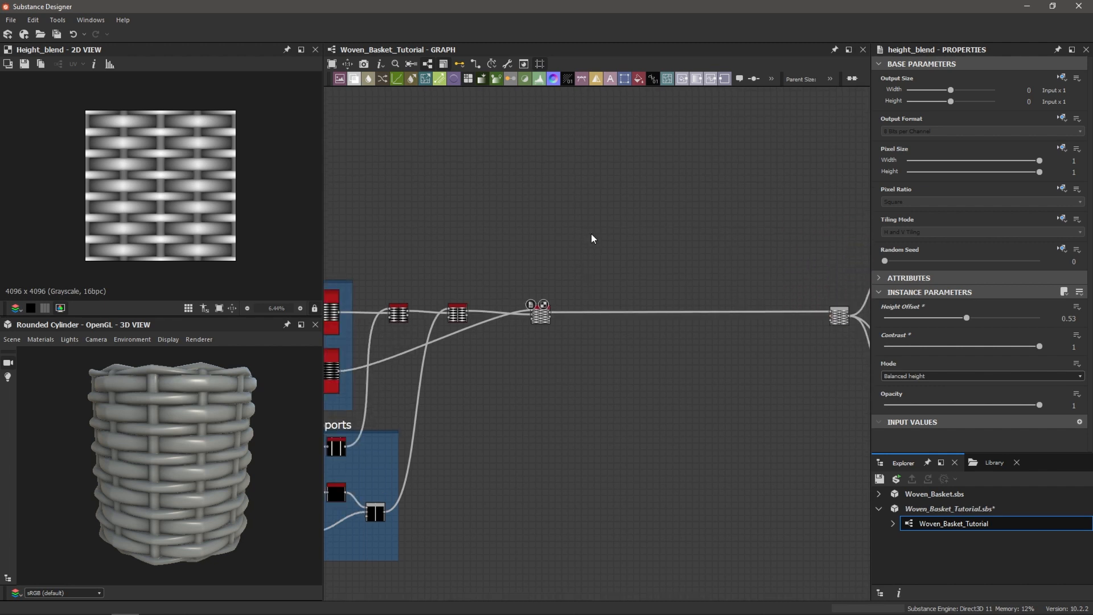
- Add an unconnected Blend node in the free space above the link from the third Height Blend
key(space)
text(blend)
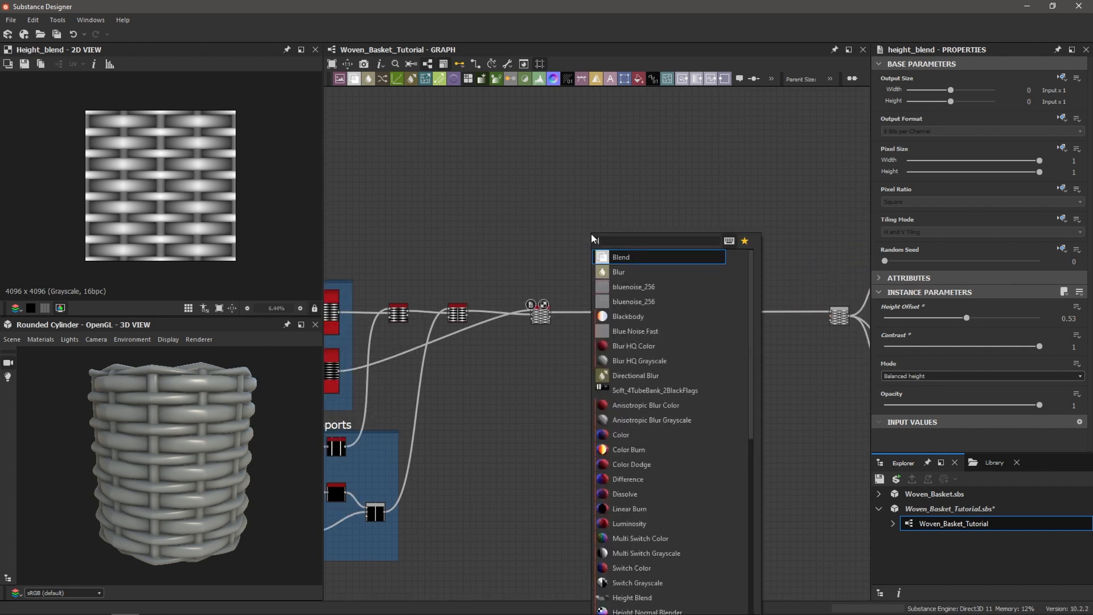
key(Return)
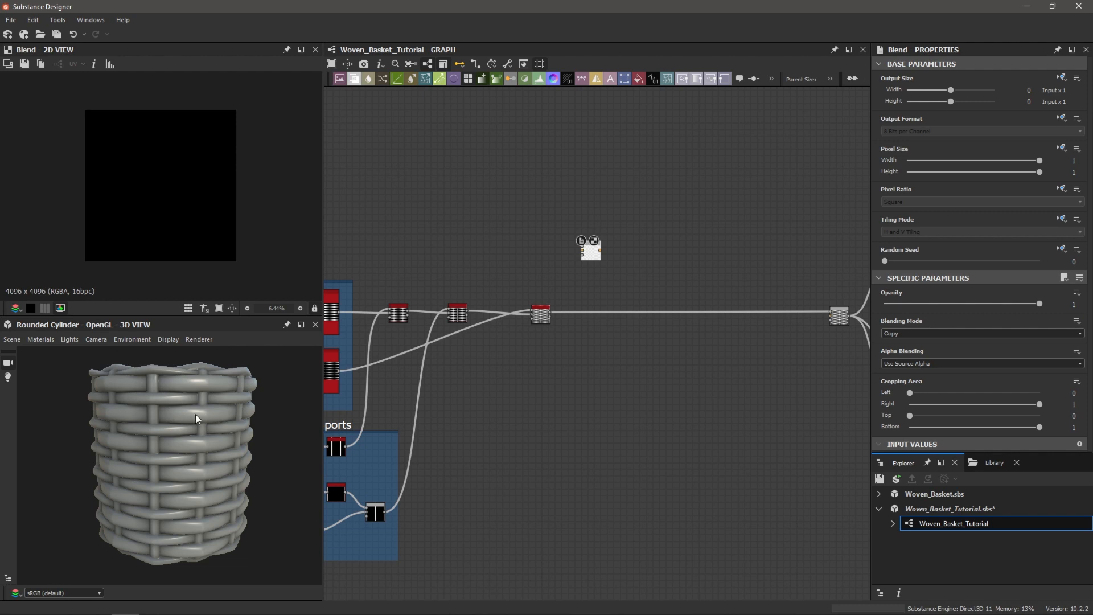
- Set the blending mode of the unconnected Blend node to Subtract
click(901, 334)
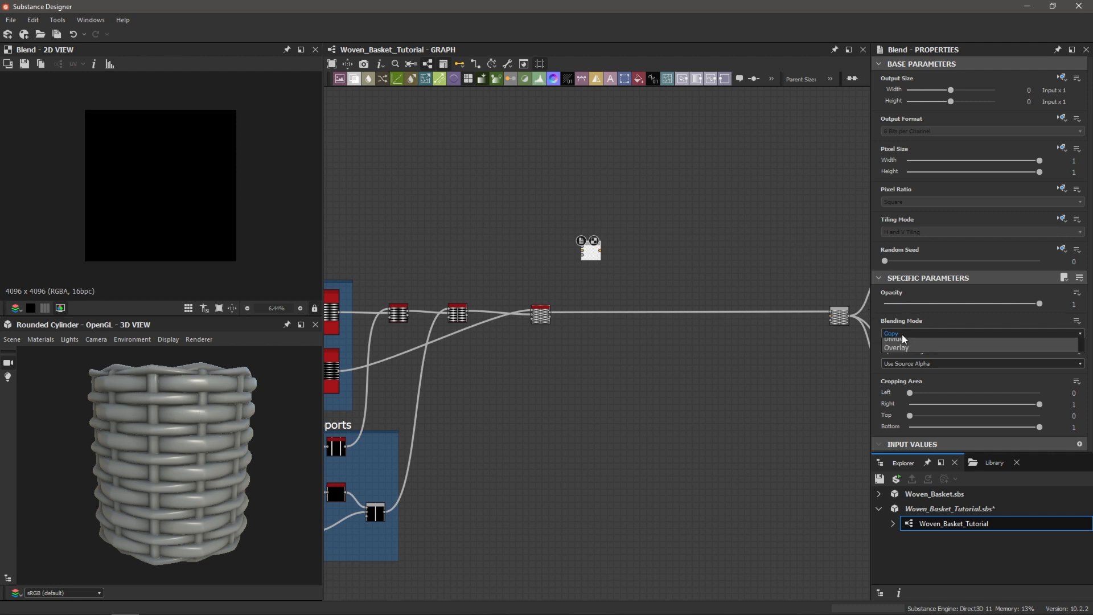
click(903, 361)
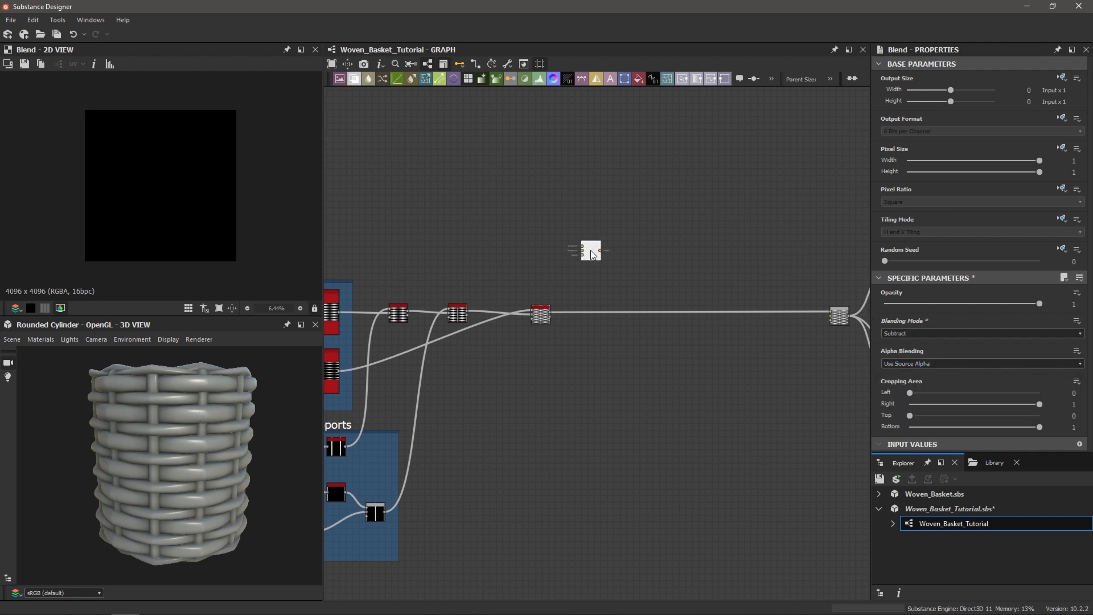
scroll(600, 247, up, 5)
scroll(507, 262, down, 1)
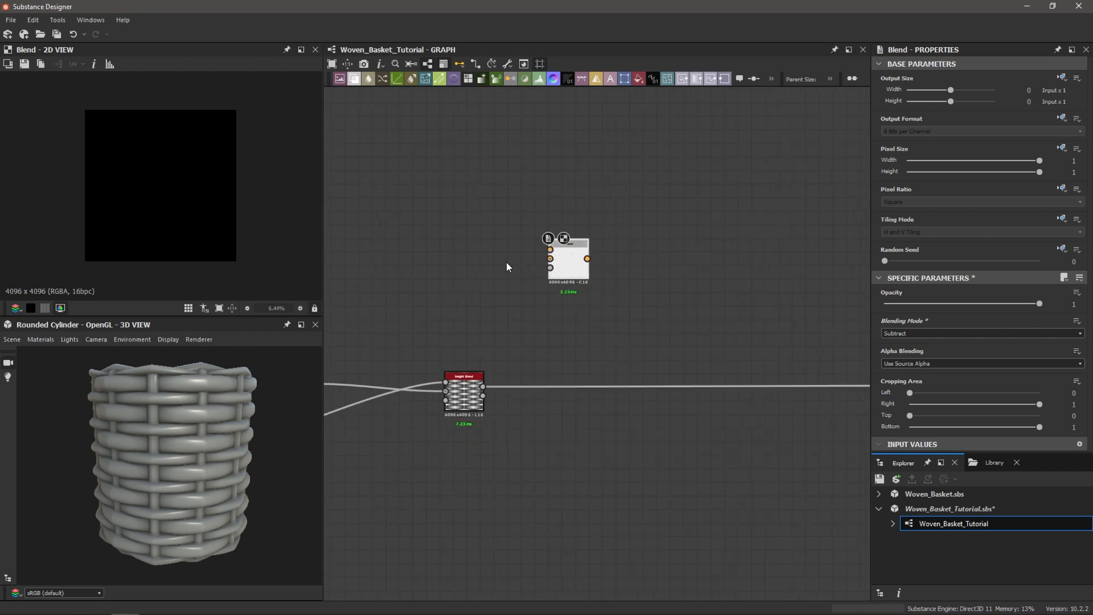
- Preview the Height Mask outputs of the first and second Height Blend nodes in 2D
mouse_move(500, 260)
middle_down()
mouse_move(582, 262)
mouse_move(532, 276)
mouse_move(565, 271)
middle_up()
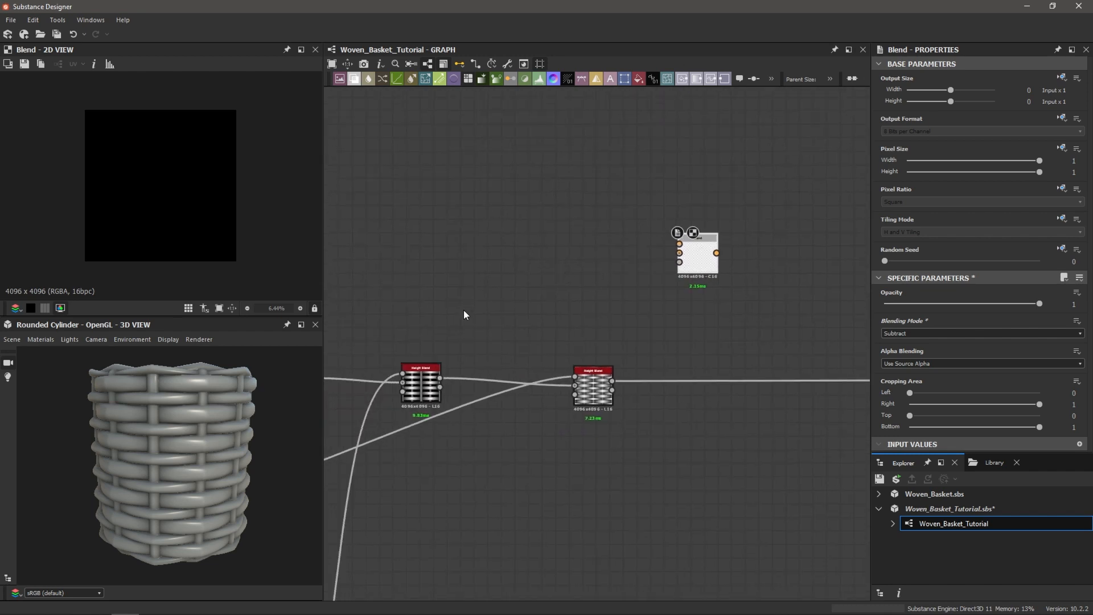
middle_drag(463, 312, 544, 296)
scroll(545, 313, down, 1)
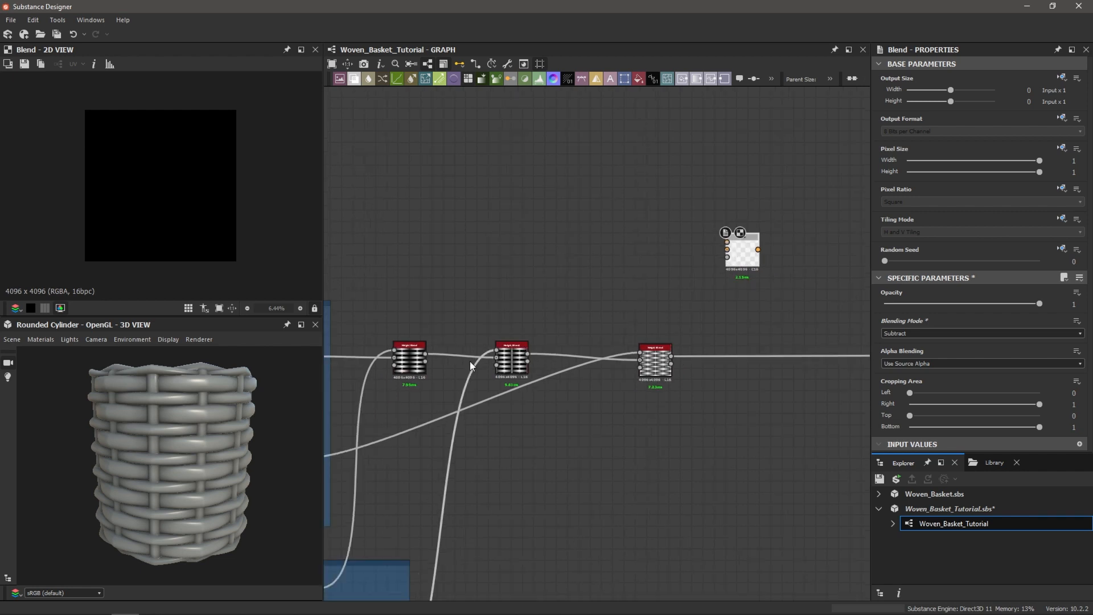
scroll(419, 363, up, 2)
double_click(429, 360)
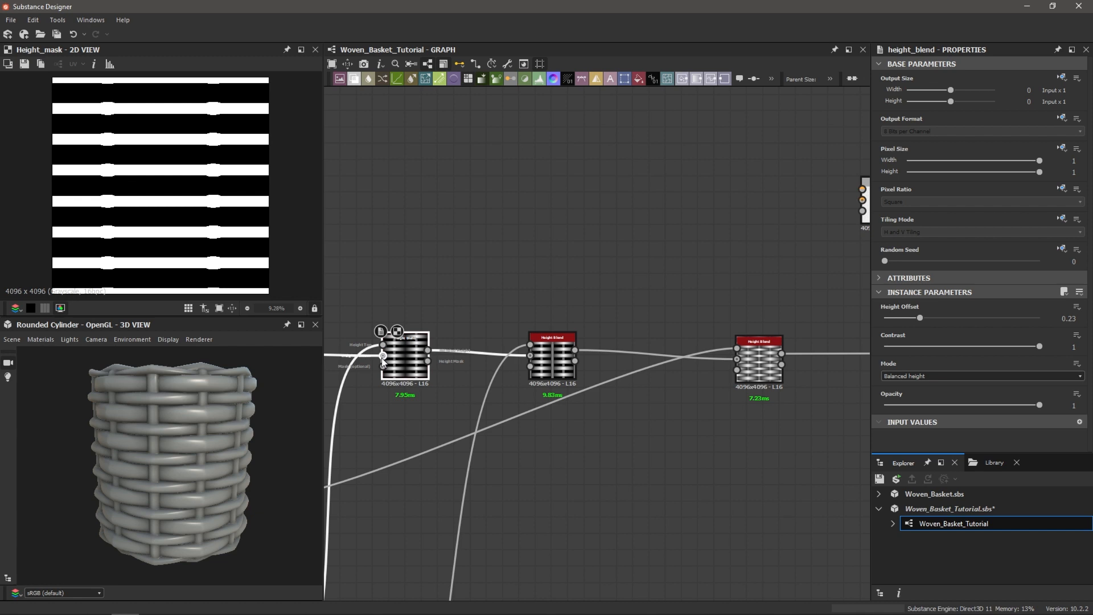
middle_drag(521, 251, 470, 241)
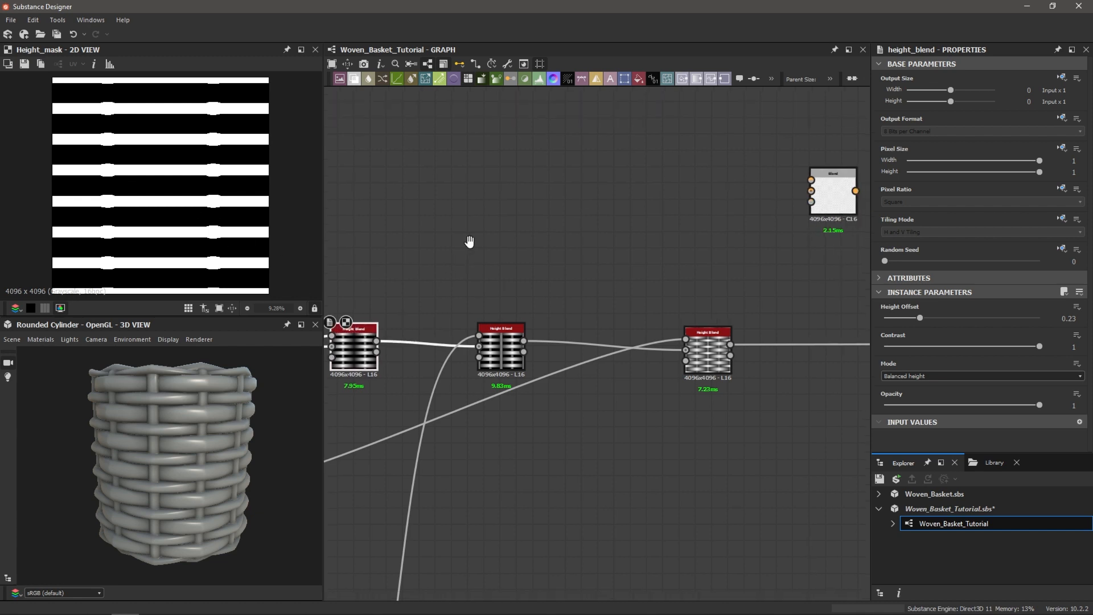
double_click(504, 337)
click(524, 351)
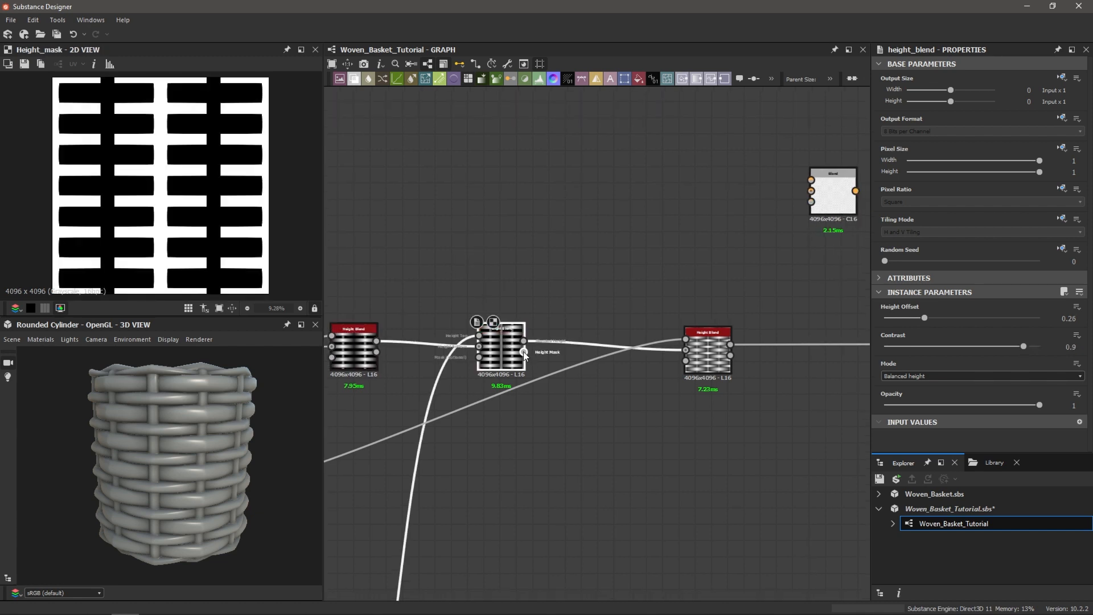
- Connect the second Height Blend's Height Mask output to the Foreground input of the Subtract Blend node
middle_drag(622, 283, 555, 291)
scroll(464, 364, up, 1)
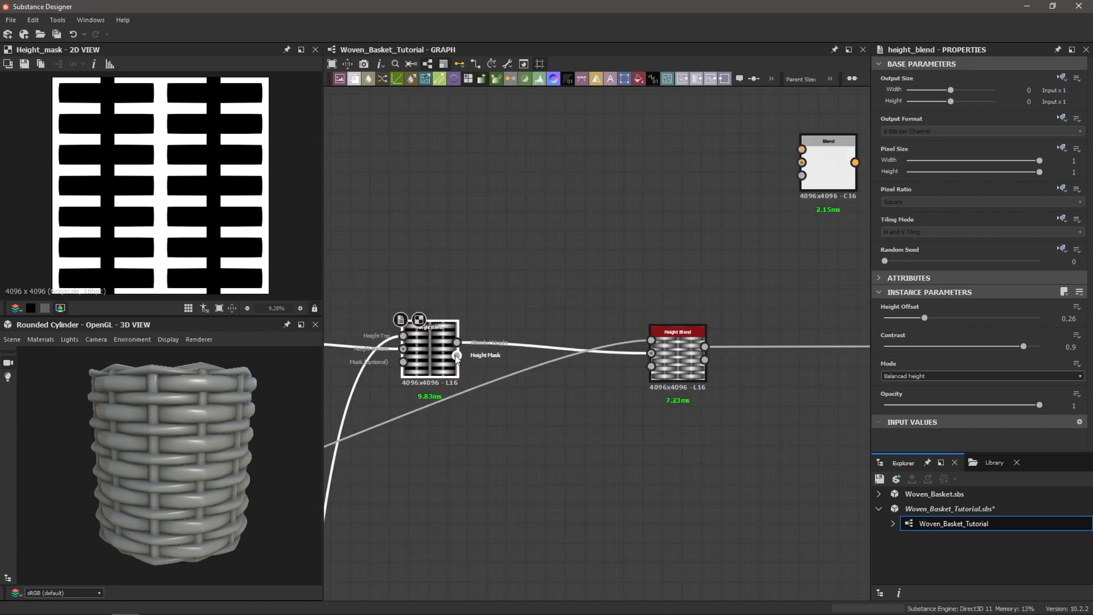
drag(457, 354, 803, 150)
scroll(478, 299, down, 1)
middle_drag(446, 288, 515, 277)
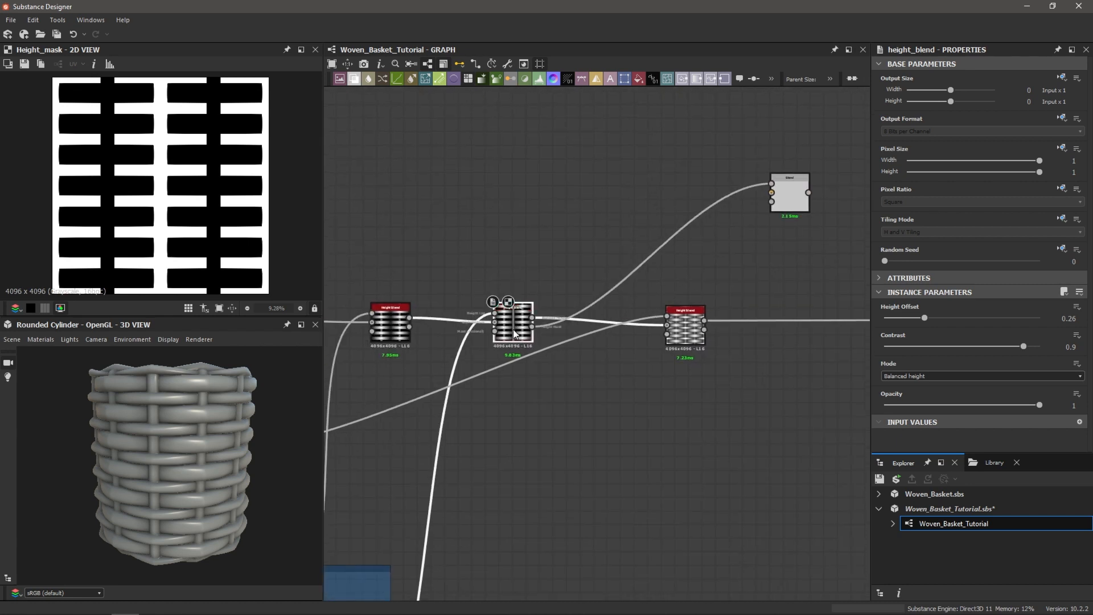
scroll(514, 330, up, 1)
scroll(542, 323, down, 3)
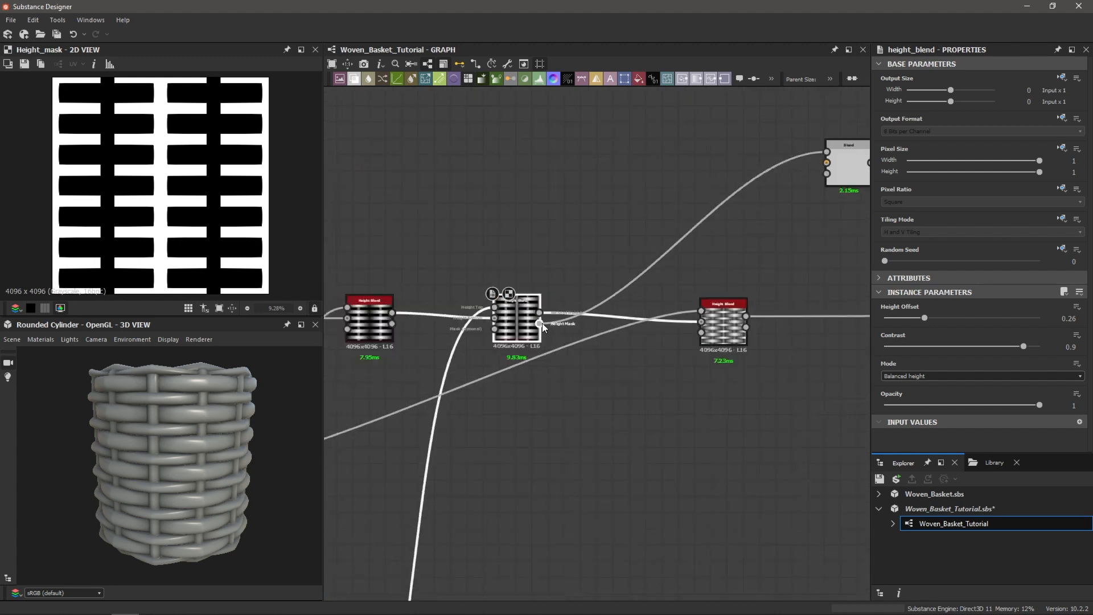
- Add an Invert Grayscale node near the Subtract Blend, fed by the first Height Blend's Height Mask output
middle_drag(600, 268, 538, 272)
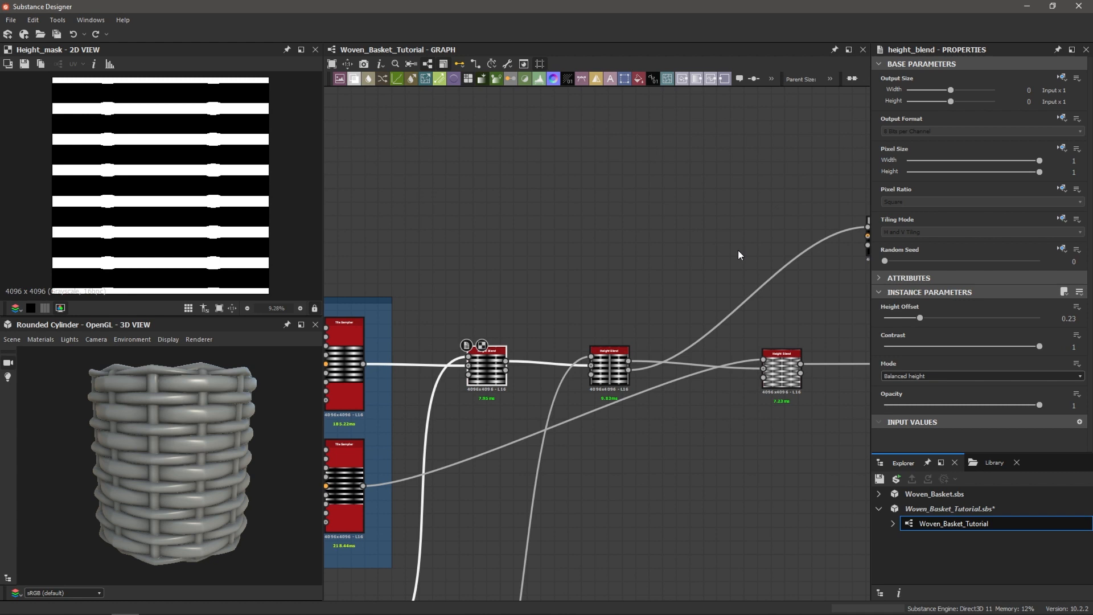
click(738, 251)
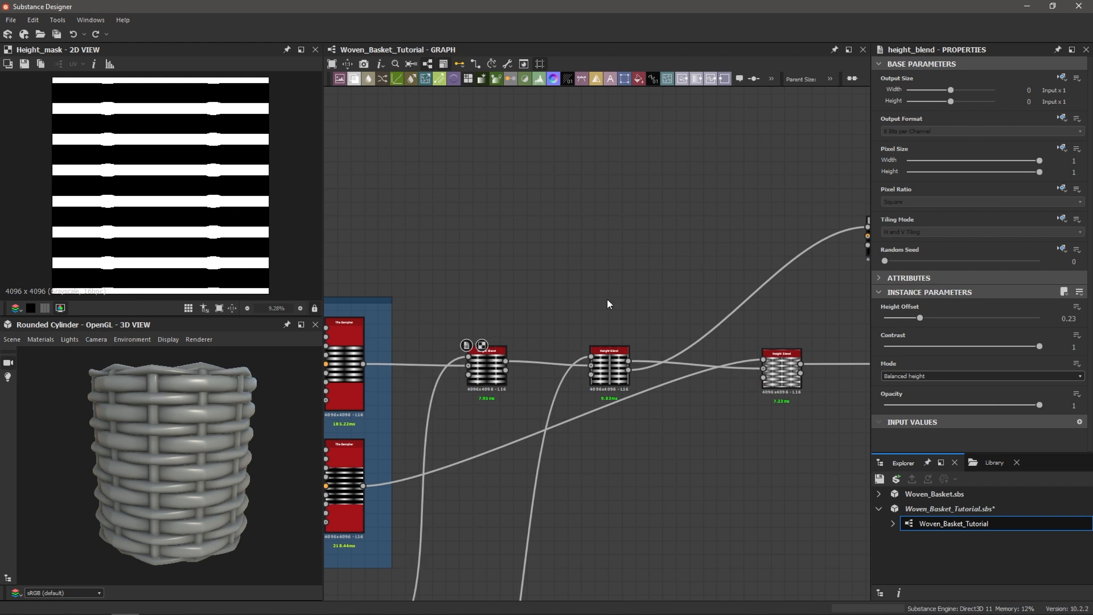
scroll(487, 362, up, 2)
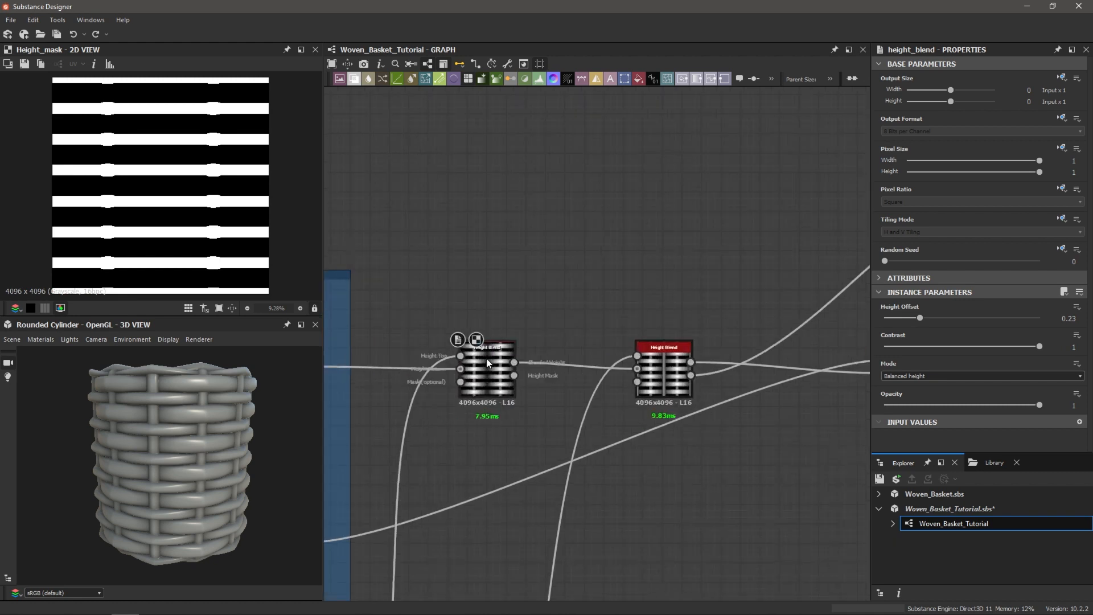
click(516, 379)
scroll(517, 376, up, 1)
scroll(521, 377, down, 4)
middle_drag(569, 328, 532, 326)
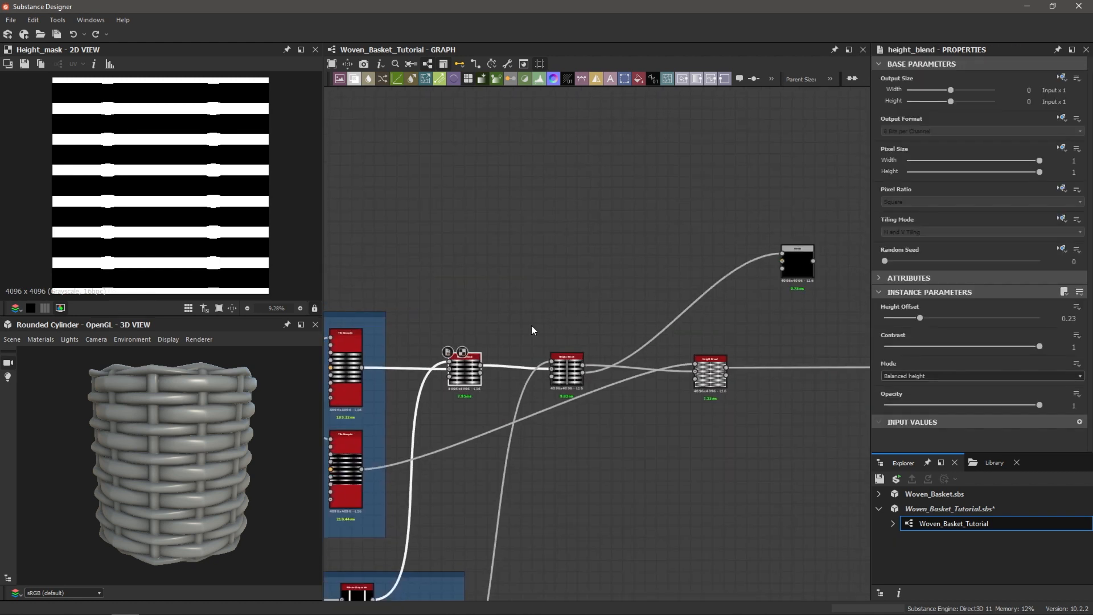
drag(480, 373, 728, 288)
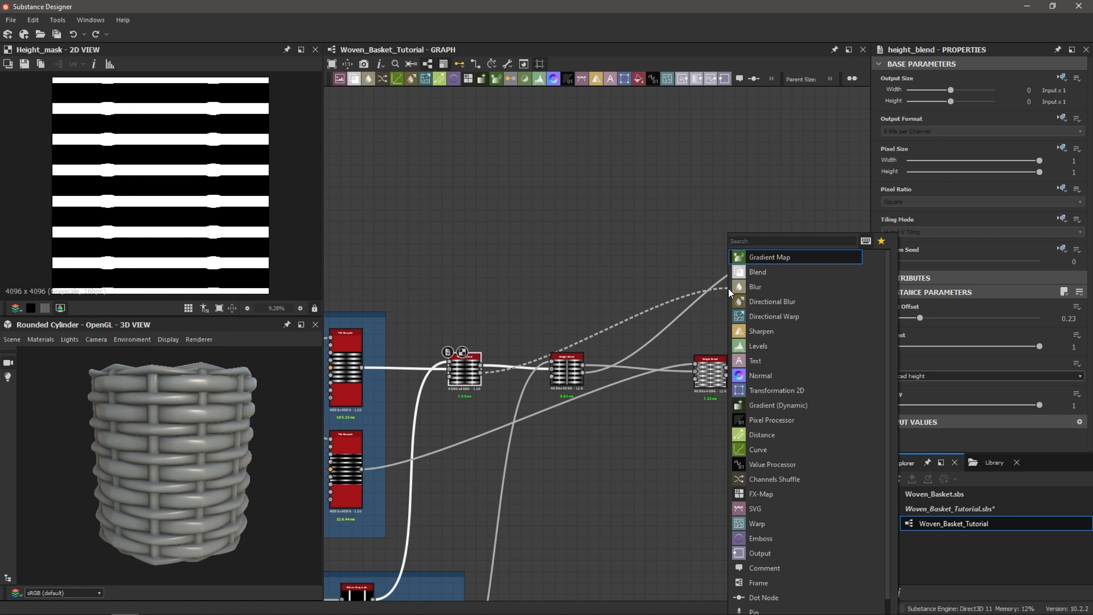
text(invert)
key(Return)
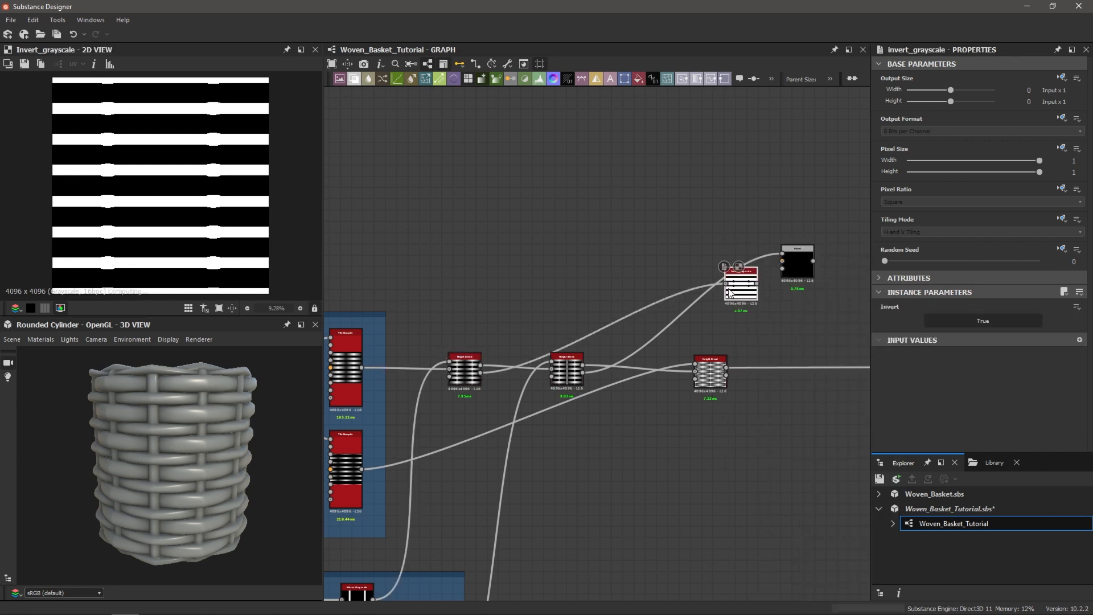
- Compare the first height mask with its inverted version, and connect the Invert Grayscale output to the Subtract Blend's Background input
scroll(486, 373, up, 2)
click(483, 364)
scroll(484, 364, up, 2)
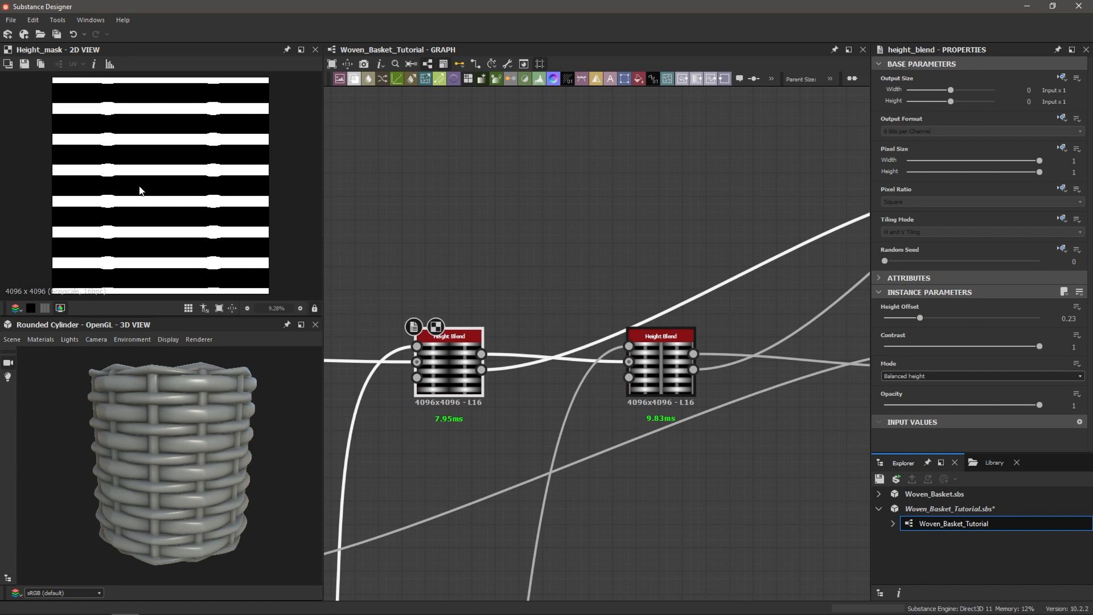
scroll(467, 306, down, 2)
middle_drag(674, 262, 466, 279)
double_click(656, 243)
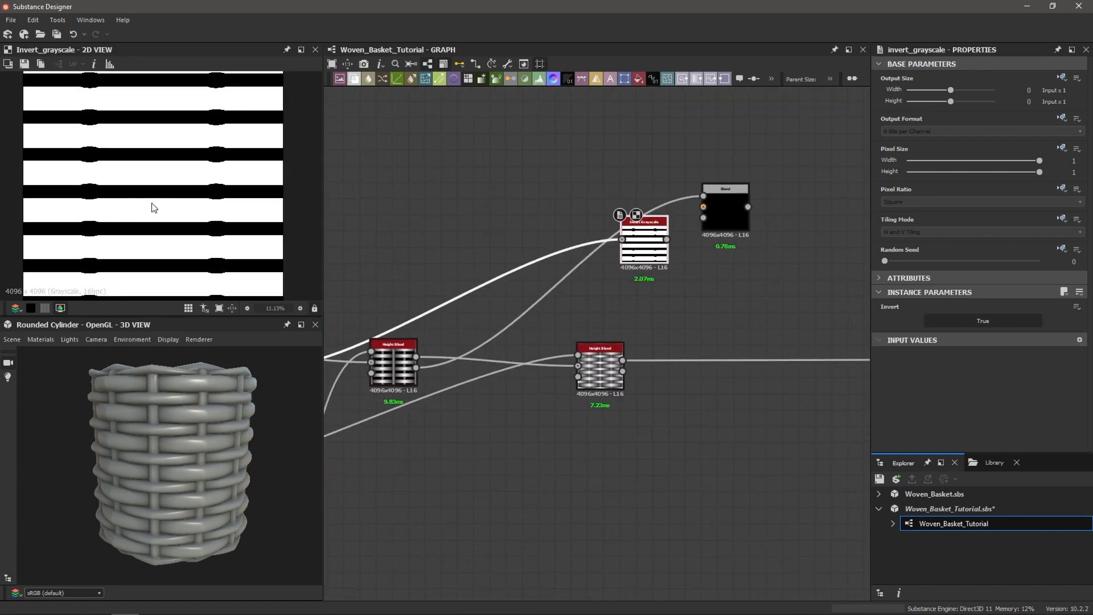
drag(667, 239, 706, 207)
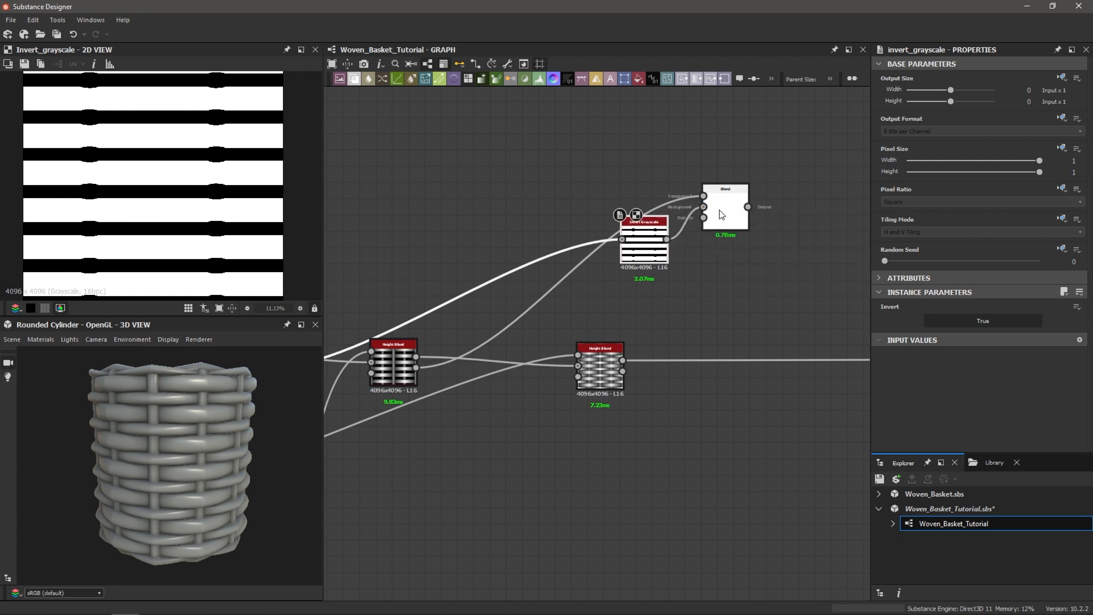
- Preview the Subtract Blend's foreground mask, the inverted background mask and the resulting blend in 2D
scroll(712, 208, up, 2)
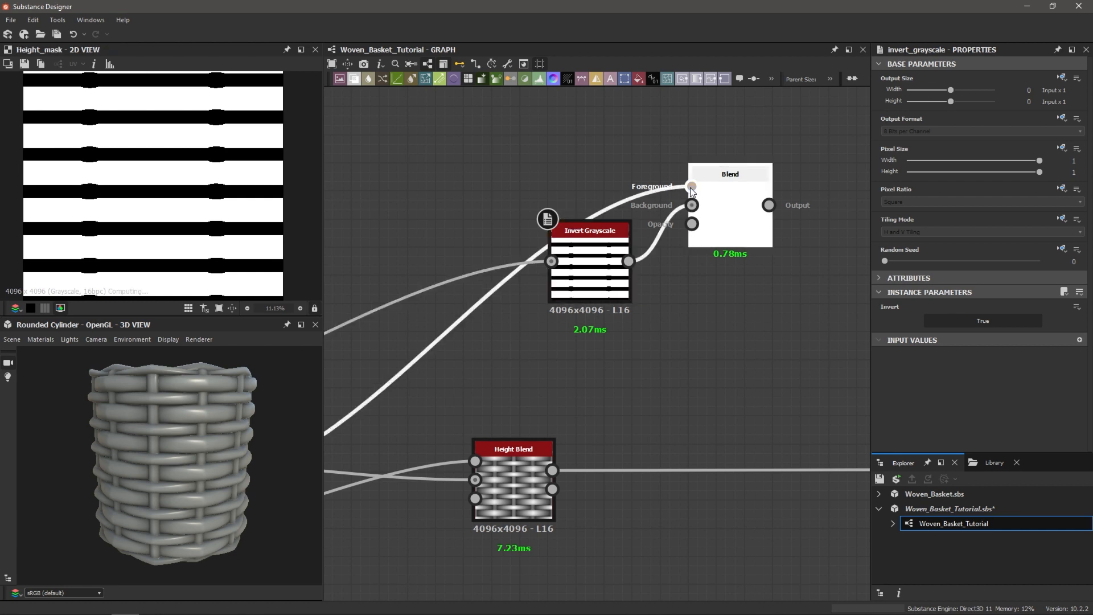
click(690, 187)
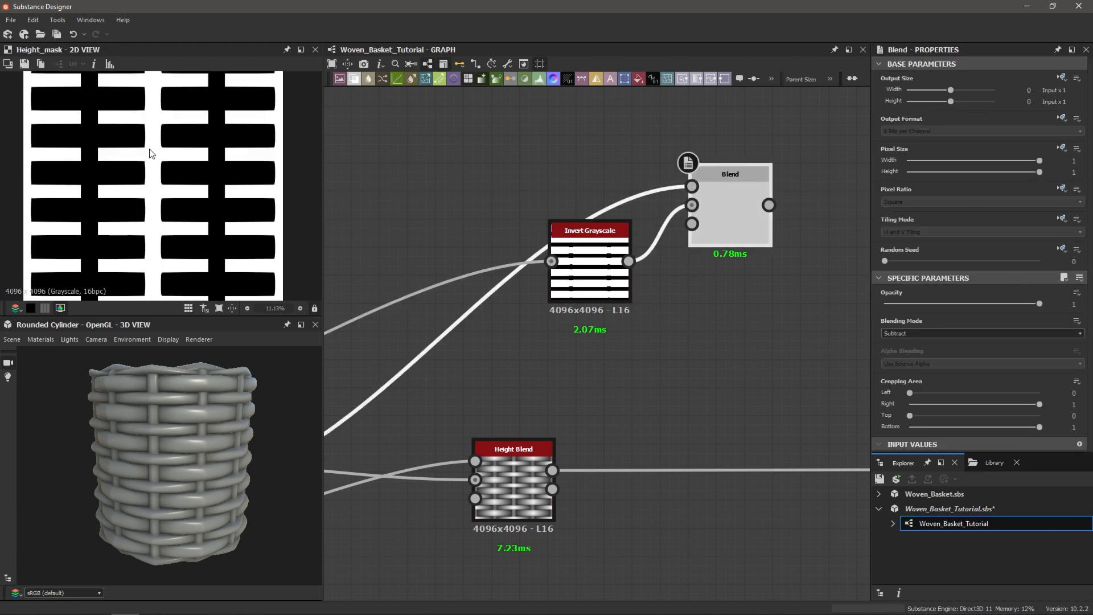
double_click(589, 231)
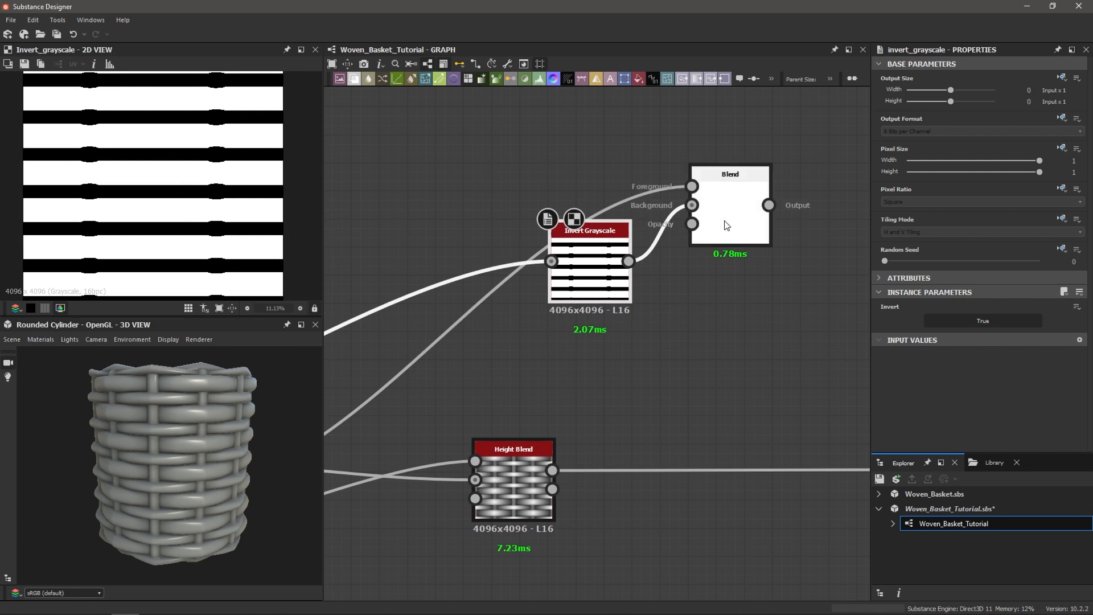
double_click(738, 205)
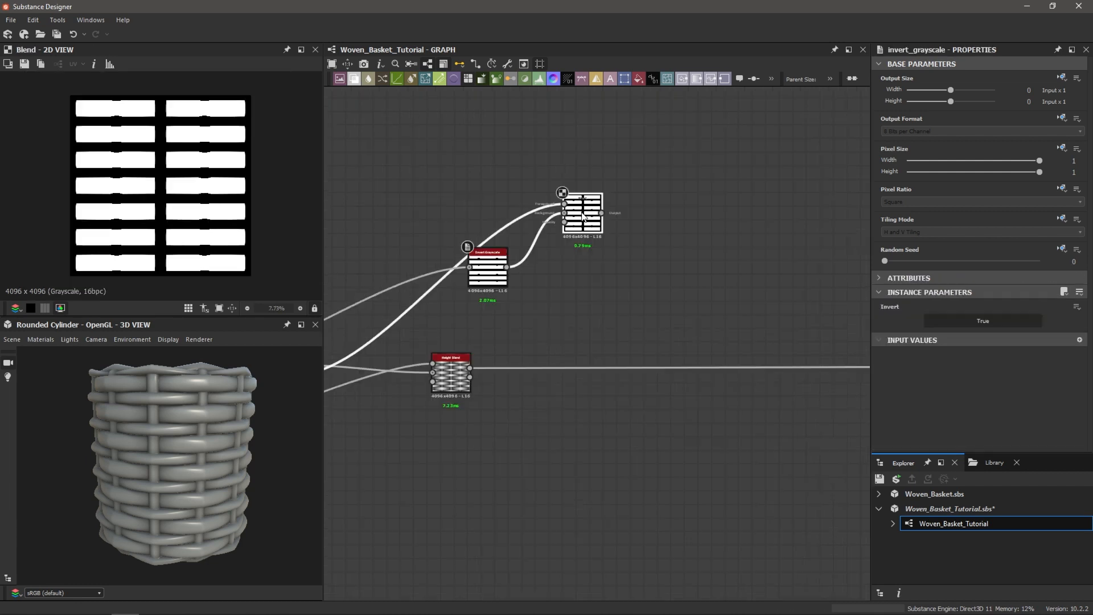
scroll(595, 205, up, 3)
click(626, 214)
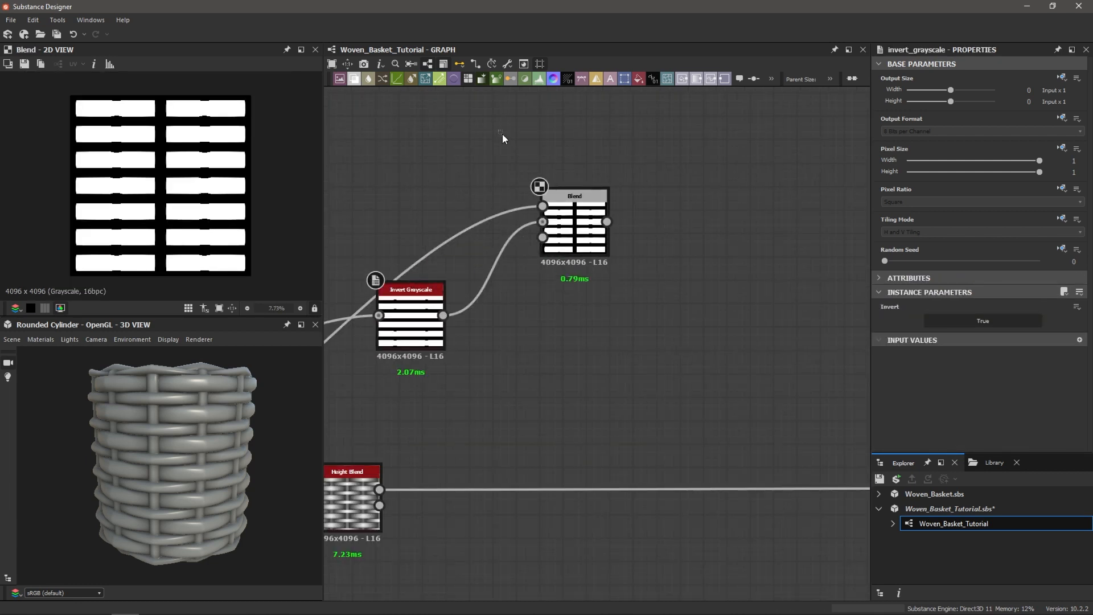
- Add a frame around the Subtract Blend node
drag(502, 135, 631, 282)
key(space)
text(fra)
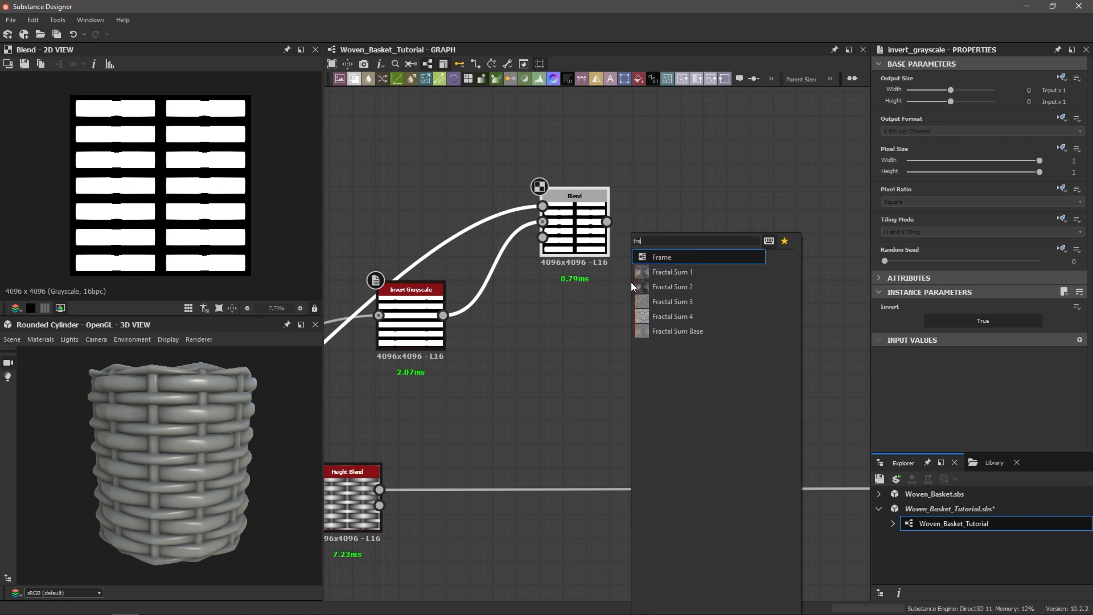
key(Return)
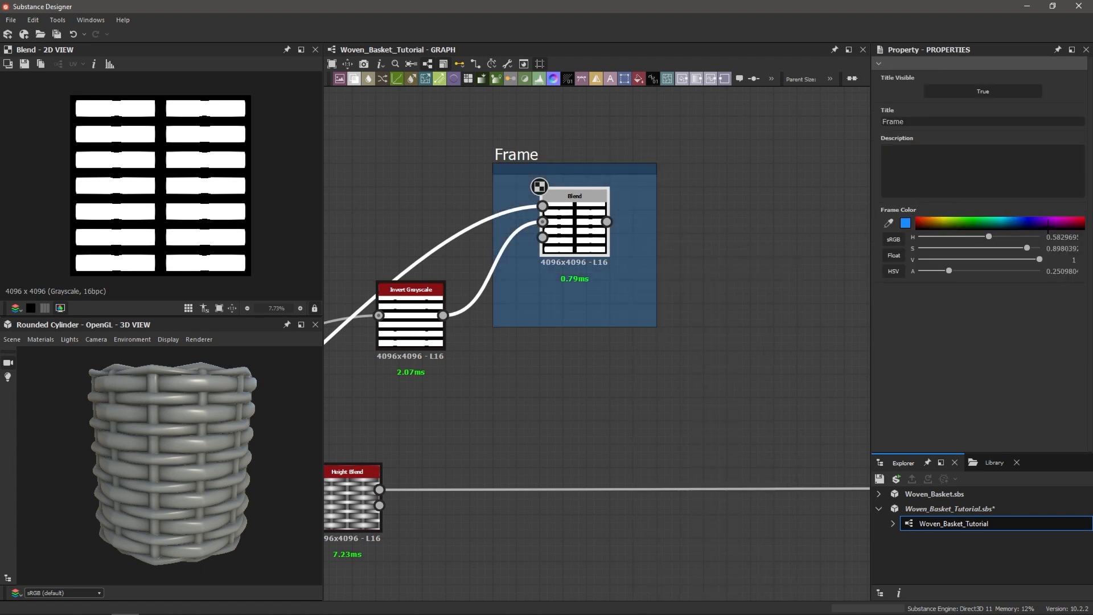
- Colour the frame around the Subtract Blend dark purple and title it "Large Bands Mask"
drag(1051, 227, 1052, 228)
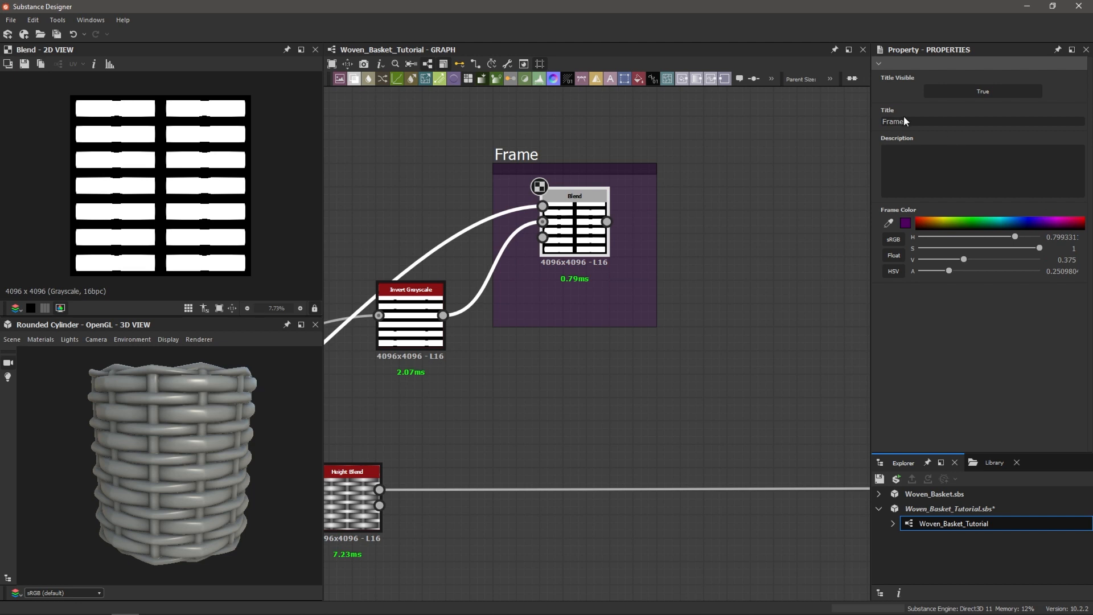
drag(904, 117, 871, 116)
text(Large Bands Mask)
key(Return)
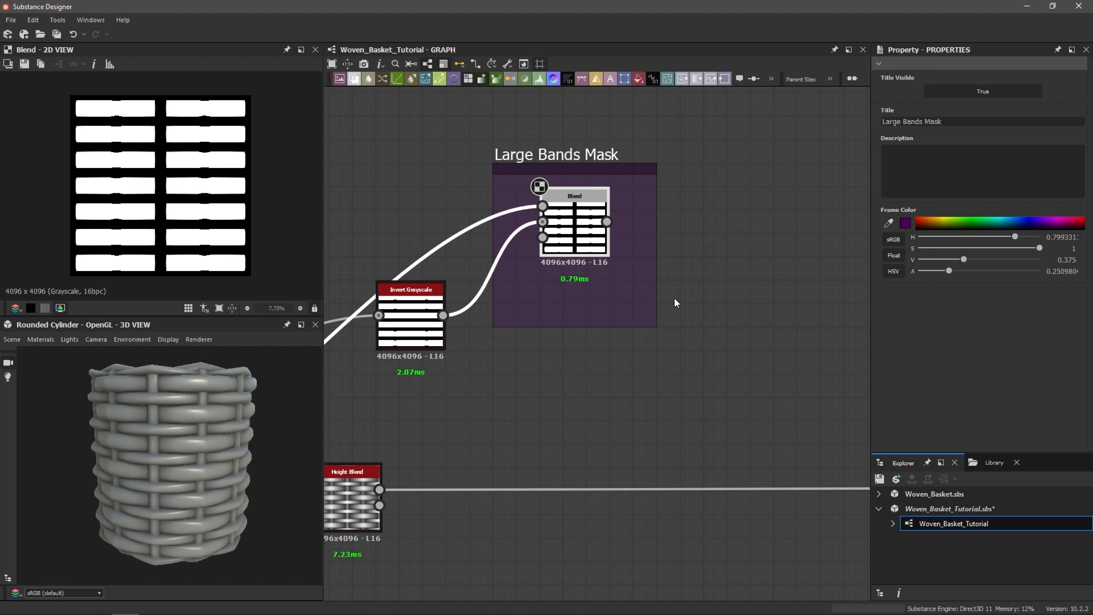
- Add a Blend node below the third Height Blend's output link, and connect that Height Blend's Height Mask to its Foreground input
scroll(616, 313, down, 3)
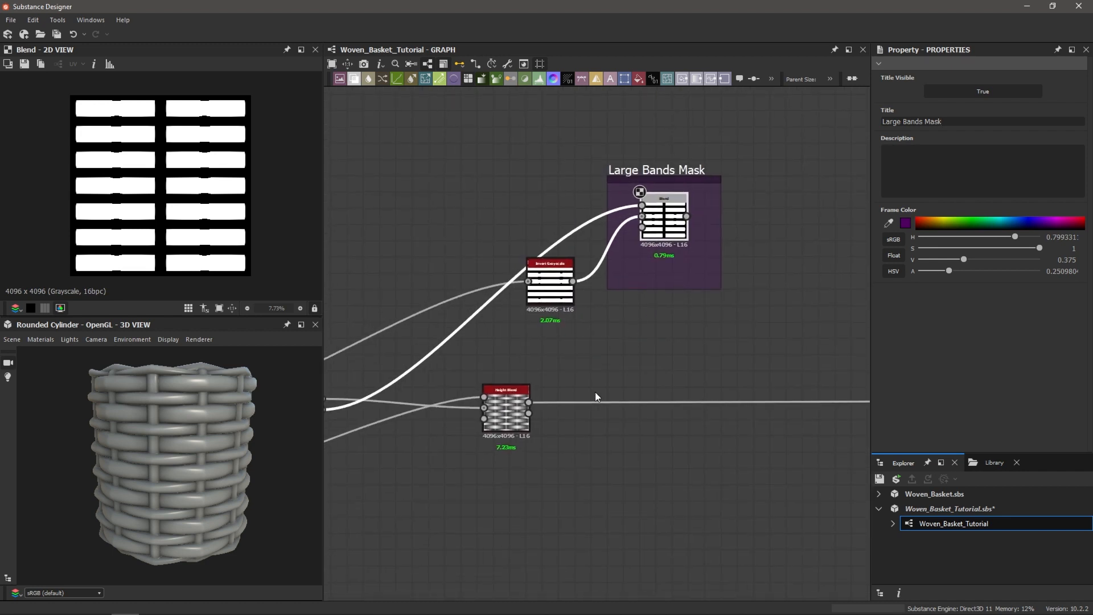
middle_drag(564, 388, 580, 305)
scroll(580, 307, down, 2)
middle_drag(460, 327, 555, 323)
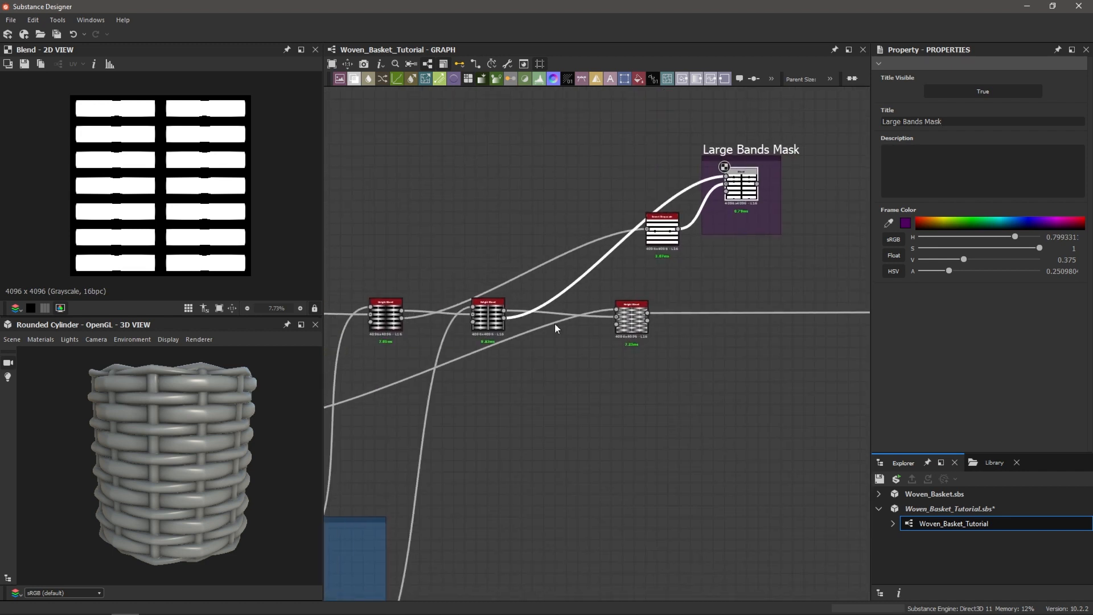
click(647, 318)
scroll(727, 340, up, 3)
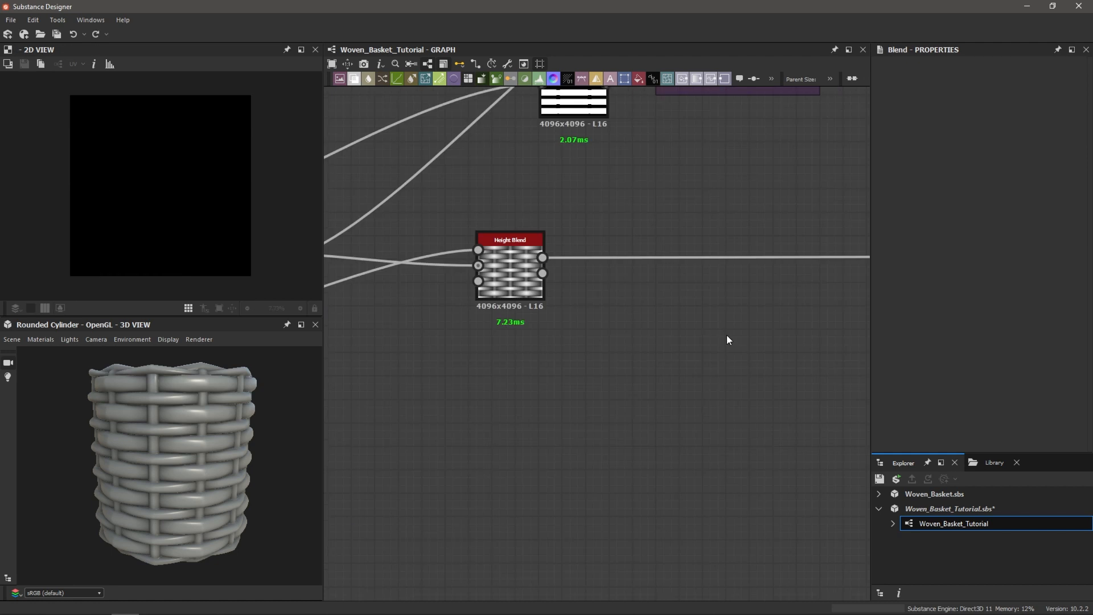
key(space)
text(blend)
key(Return)
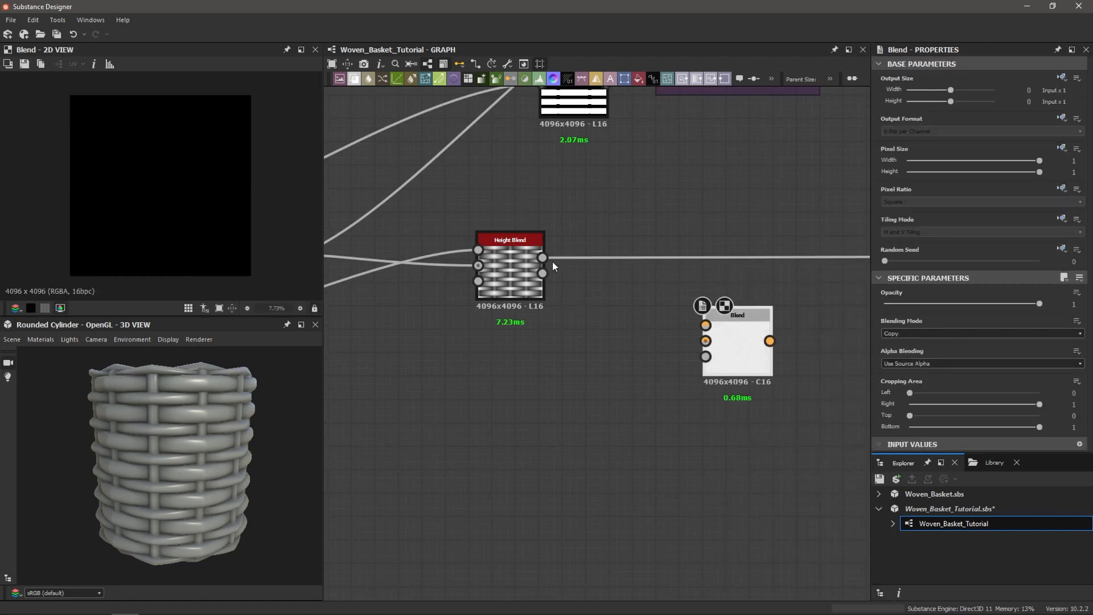
drag(542, 274, 717, 325)
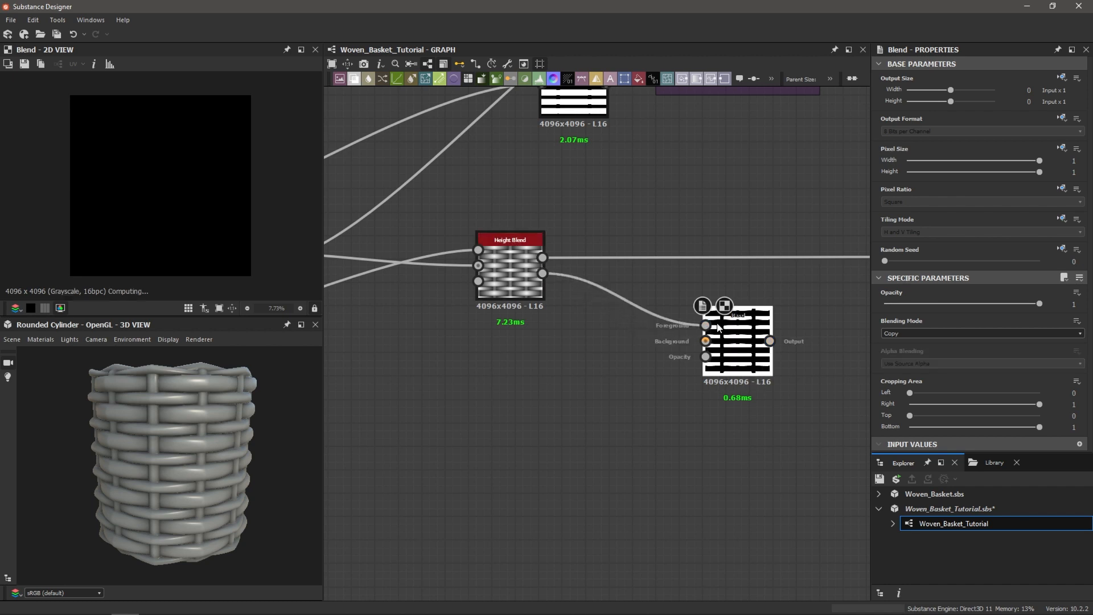
scroll(611, 329, down, 4)
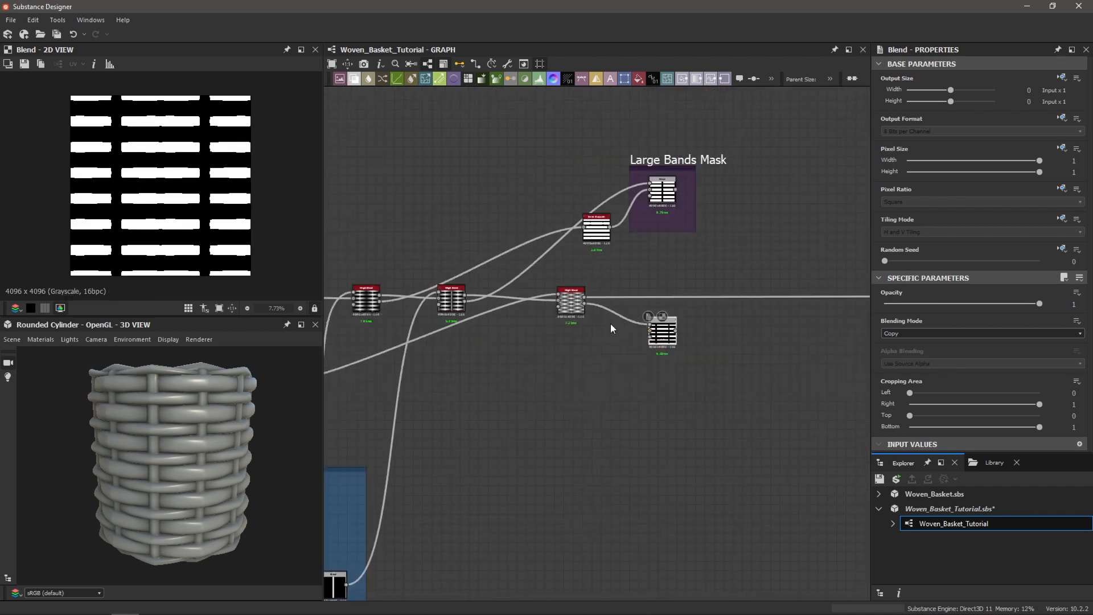
- Frame the Blend node fed by the third Height Blend's mask, coloured dark purple and titled "Small Bands Mask"
mouse_move(599, 330)
middle_down()
mouse_move(623, 325)
mouse_move(605, 327)
middle_up()
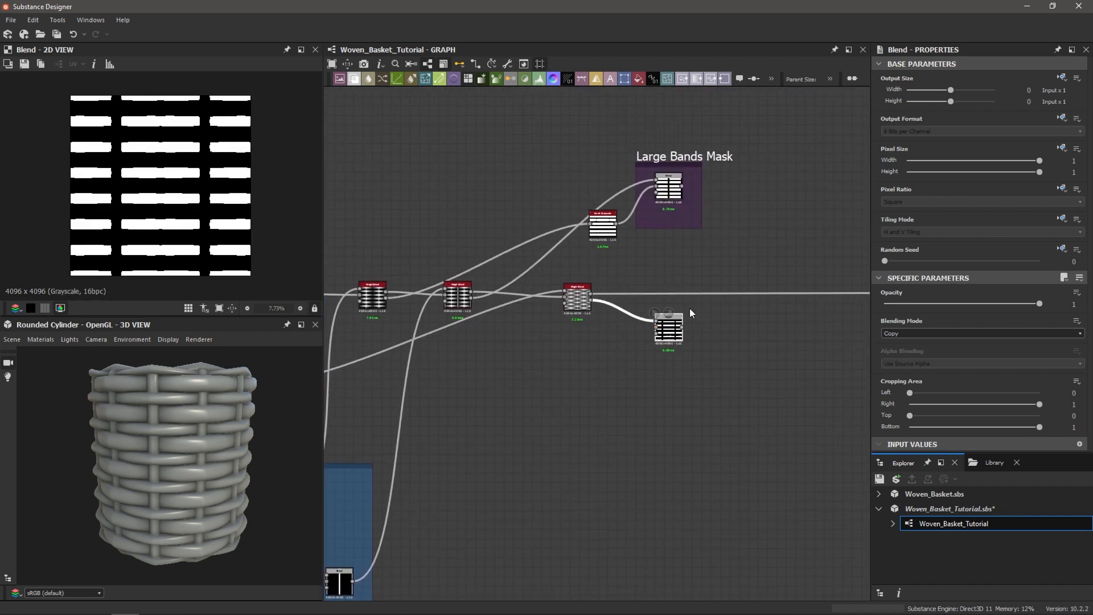
key(space)
text(fra)
key(Return)
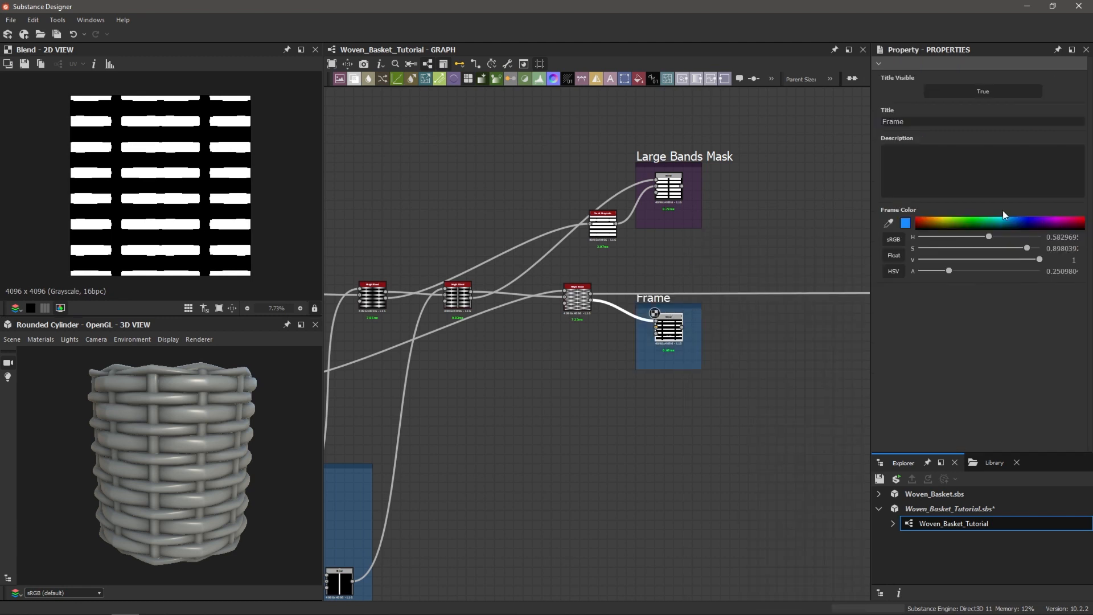
click(1057, 223)
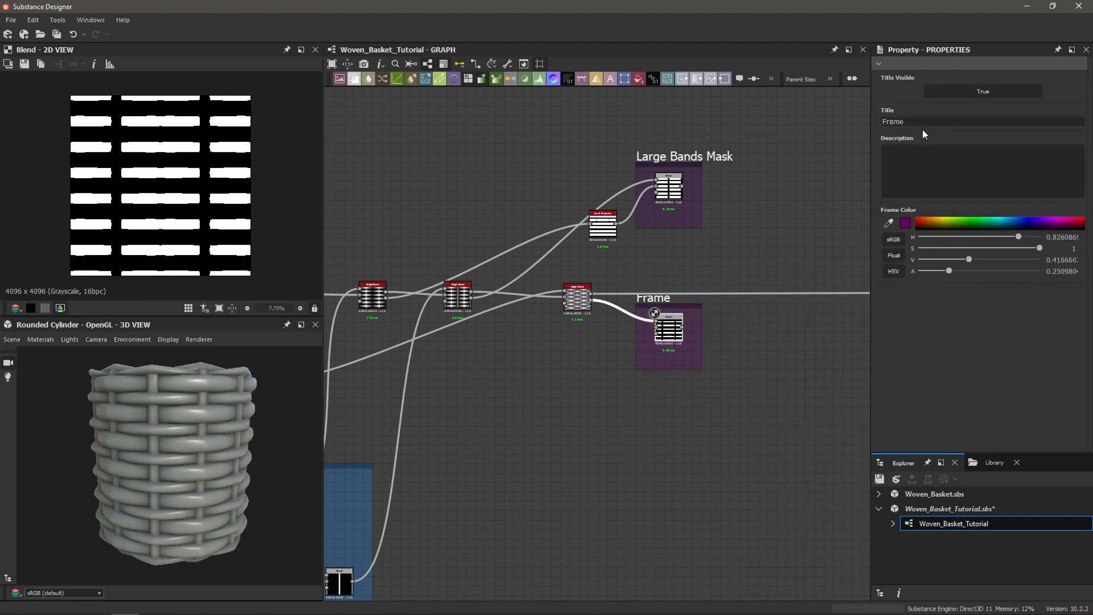
drag(923, 122, 853, 122)
text(Small Bands Mask)
key(Return)
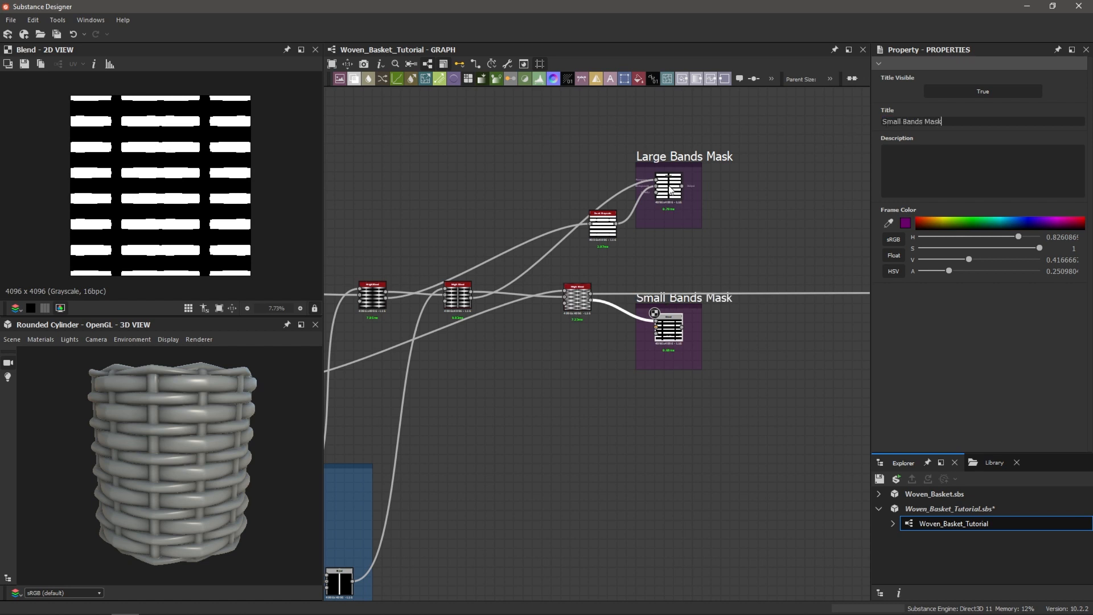
click(669, 328)
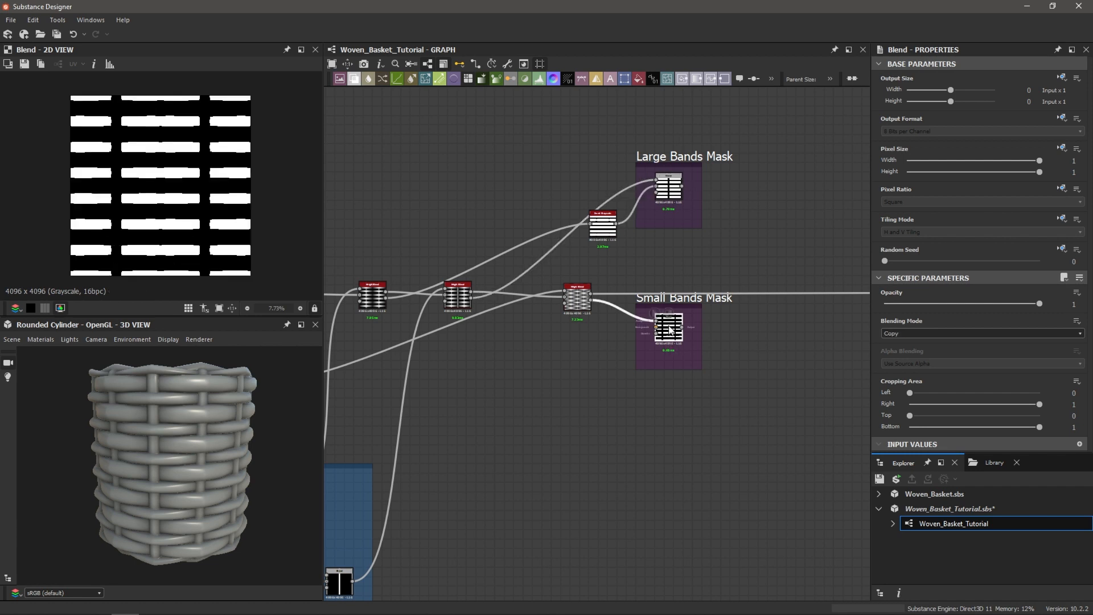
- Add a Blend node below the Small Bands Mask frame
middle_drag(688, 400, 666, 367)
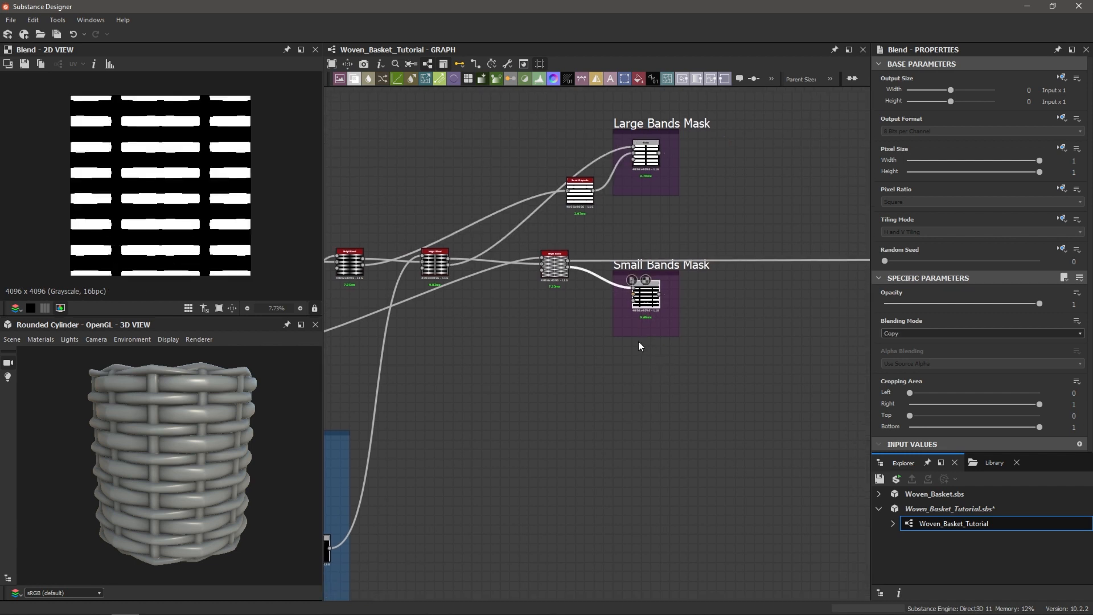
scroll(177, 441, up, 3)
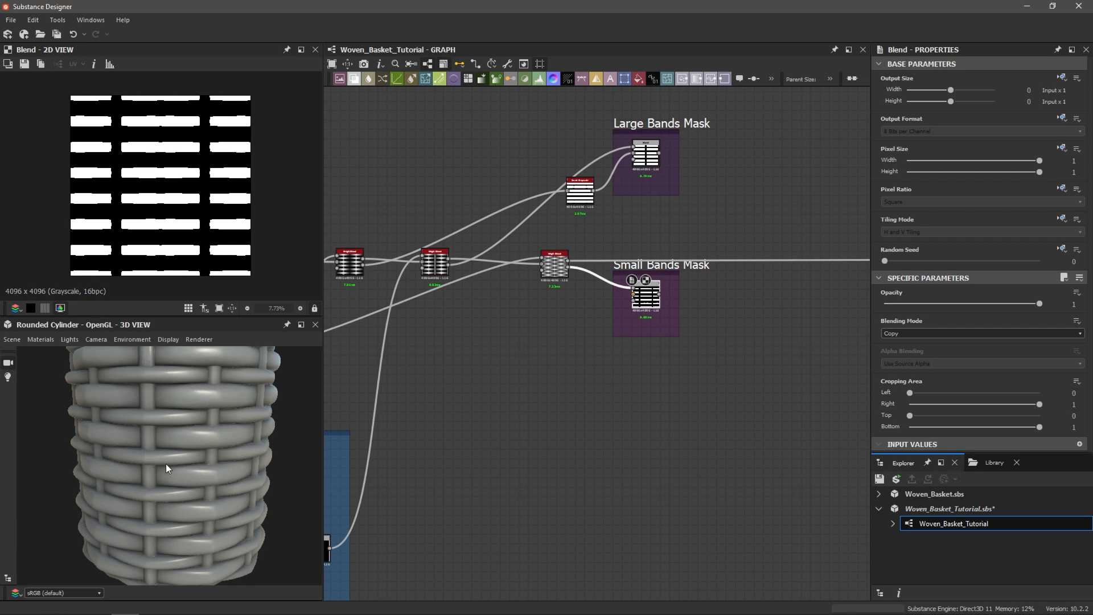
middle_drag(675, 396, 621, 398)
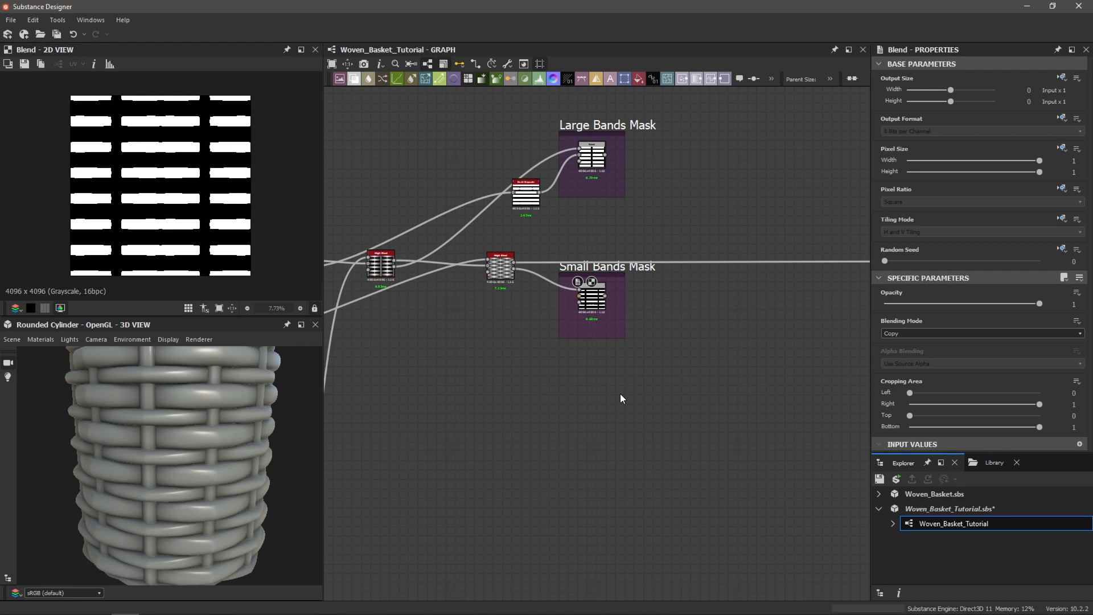
key(space)
text(blend)
key(Return)
drag(620, 394, 596, 433)
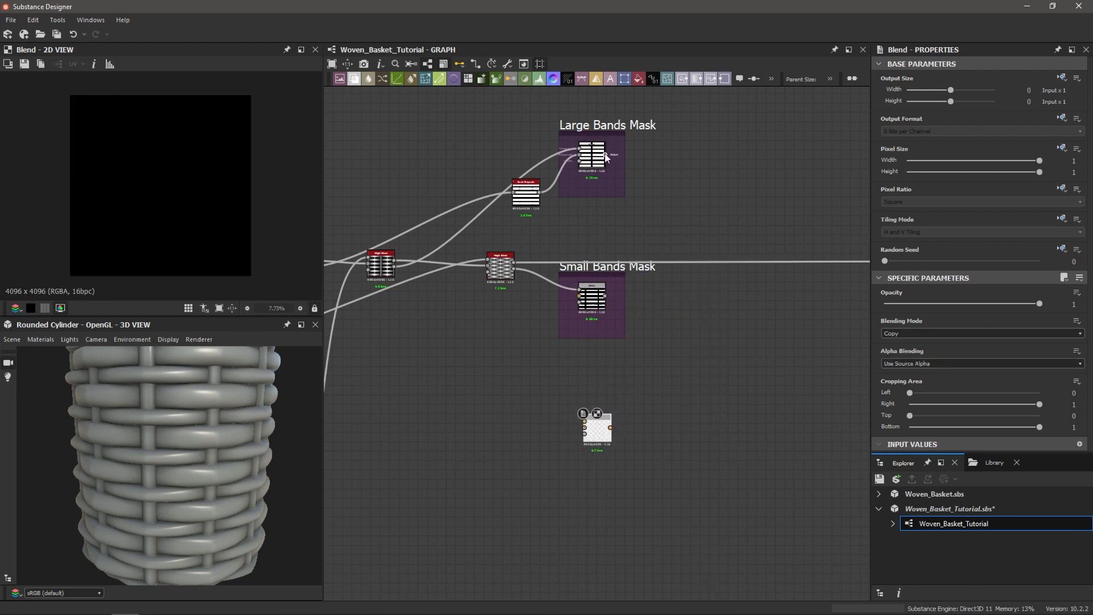
- Connect the Large Bands Mask as the new Blend's foreground and the Small Bands Mask as its background, using Add (Linear Dodge) mode
drag(606, 154, 585, 421)
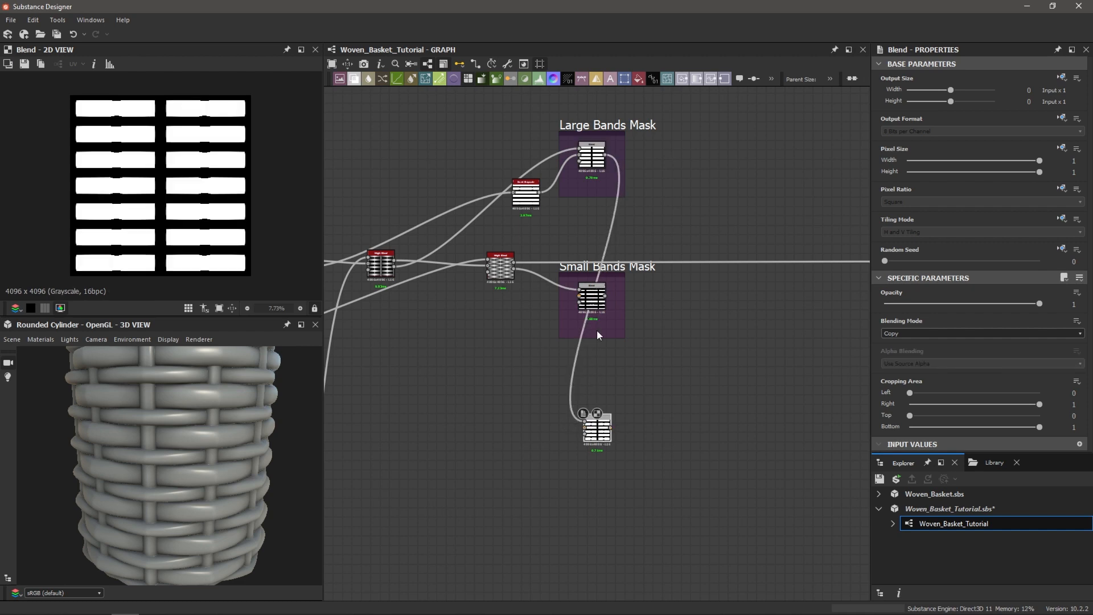
drag(605, 296, 581, 426)
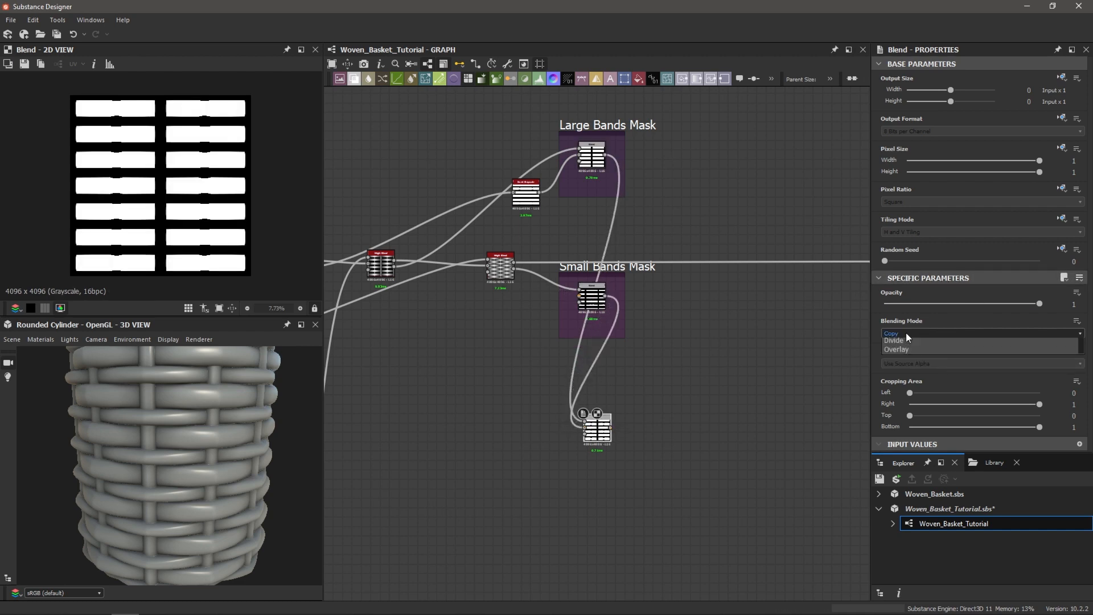
click(906, 332)
click(904, 352)
- Add a dark purple frame around the Add (Linear Dodge) Blend and title it "Combined Mask"
drag(552, 492, 618, 396)
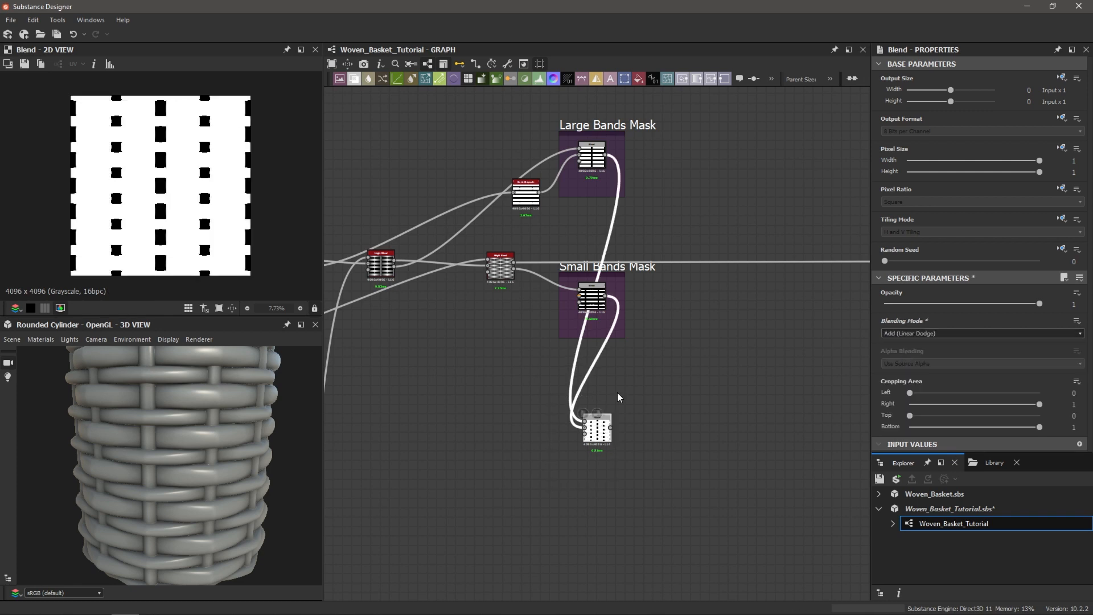
key(space)
text(f)
key(Down)
key(Return)
click(1057, 225)
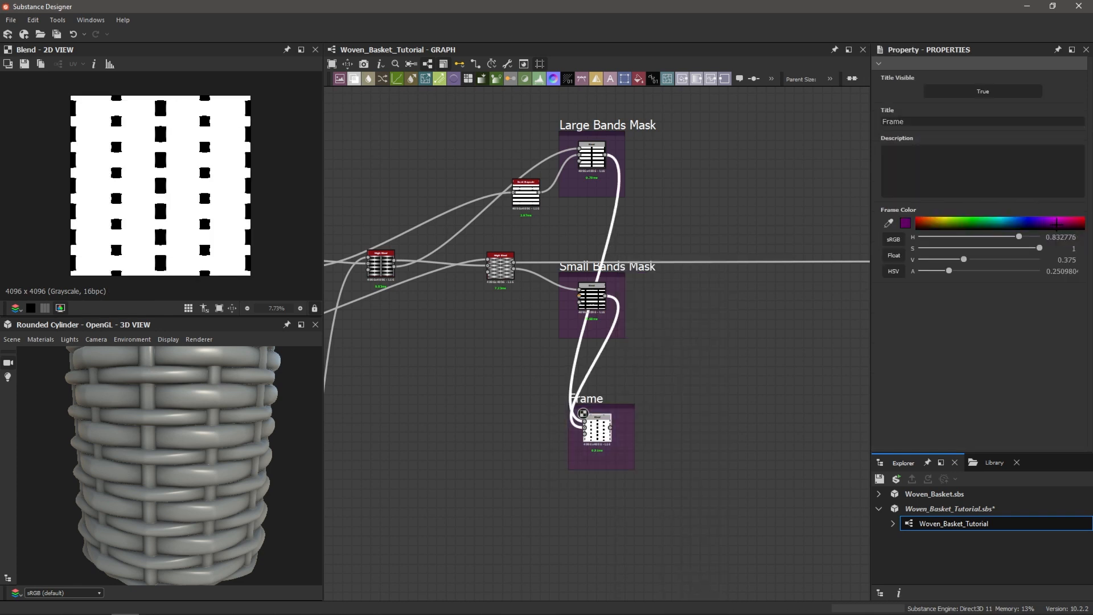
drag(923, 122, 836, 124)
text(Combined Mask)
key(Return)
- Add a Directional Noise 1 node in the empty area between the mask frames and the final Blend
scroll(705, 390, down, 2)
middle_drag(703, 385, 663, 408)
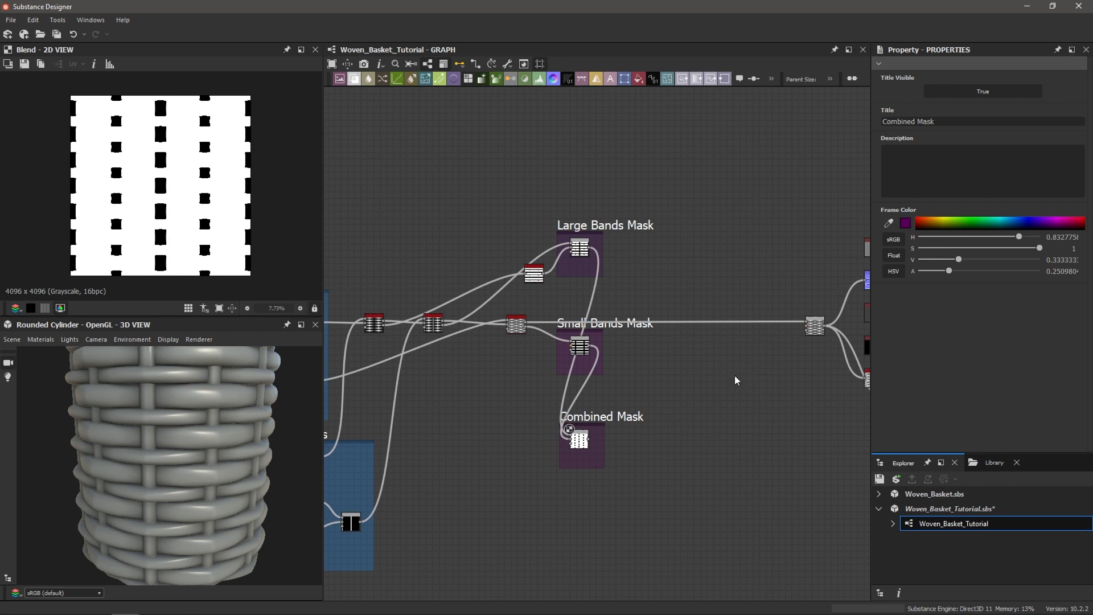
middle_drag(738, 381, 661, 420)
scroll(650, 436, up, 1)
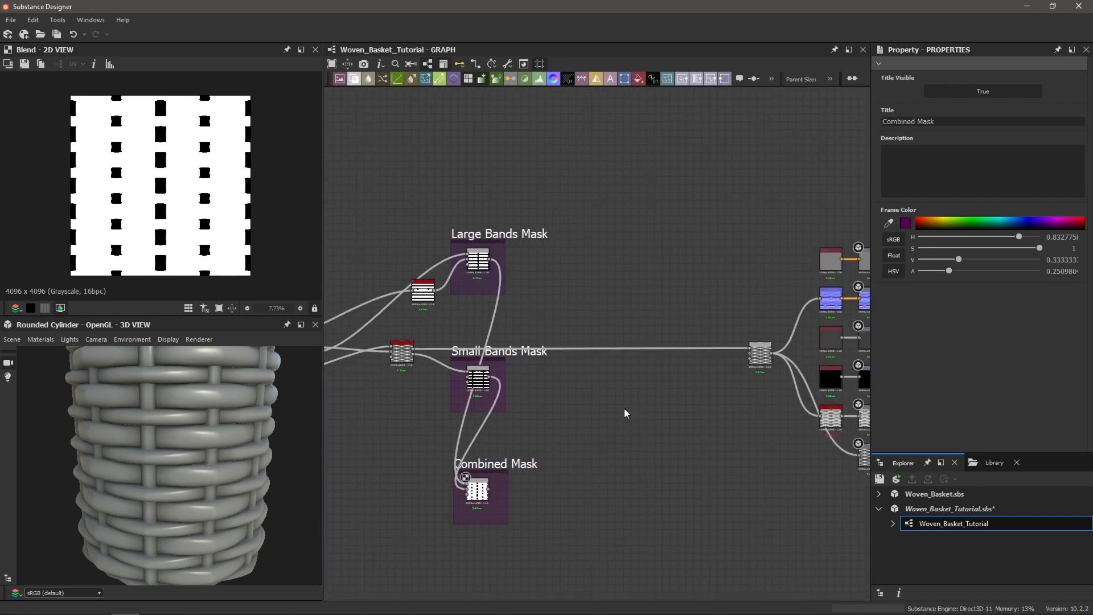
key(space)
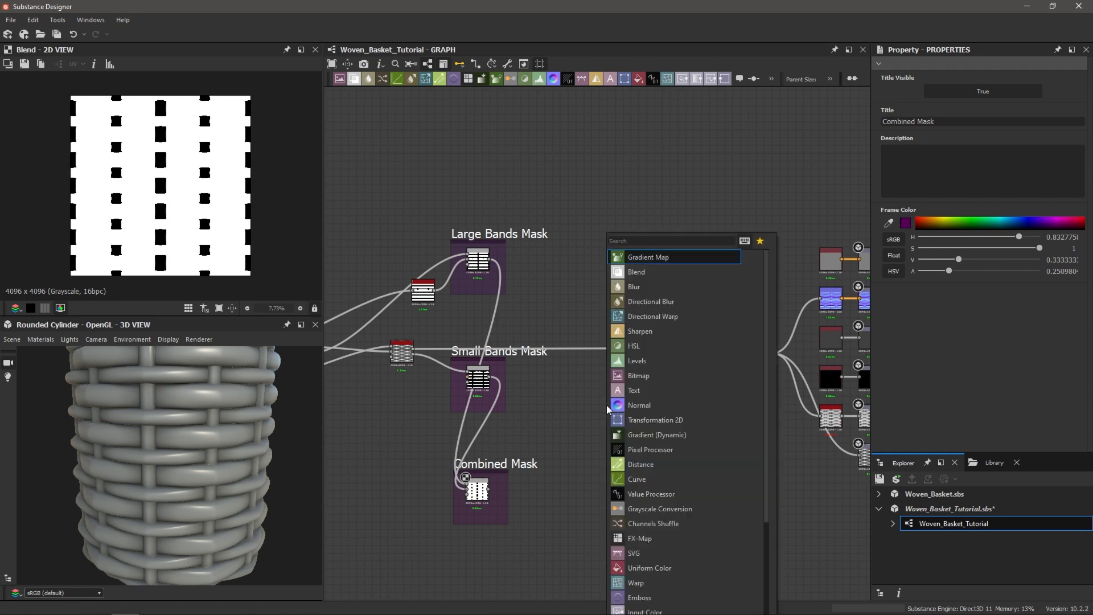
text(dire)
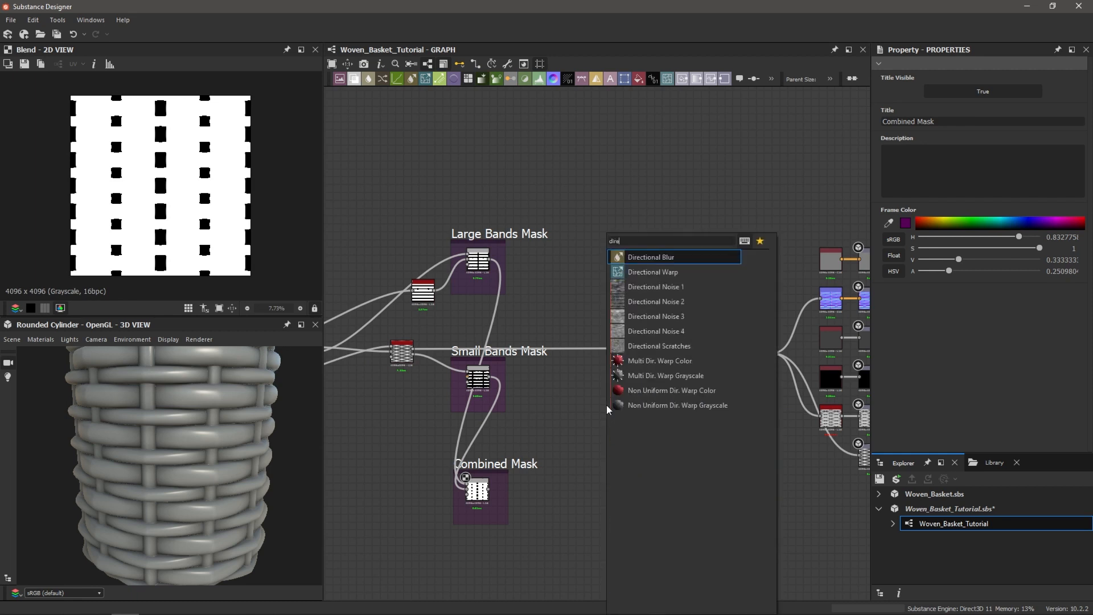
key(Down)
key(Down)
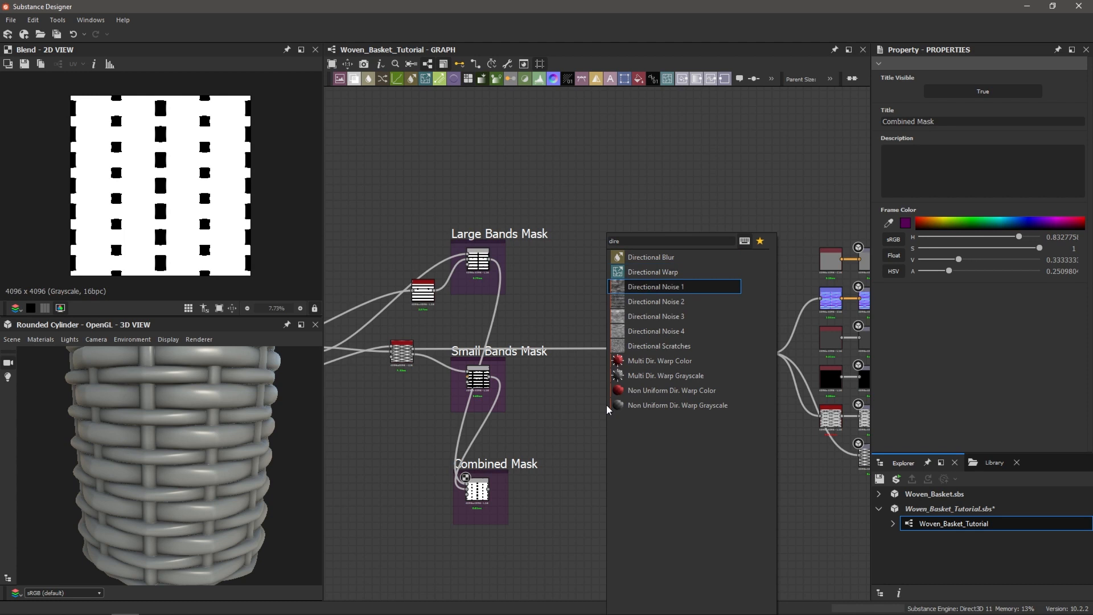
key(Return)
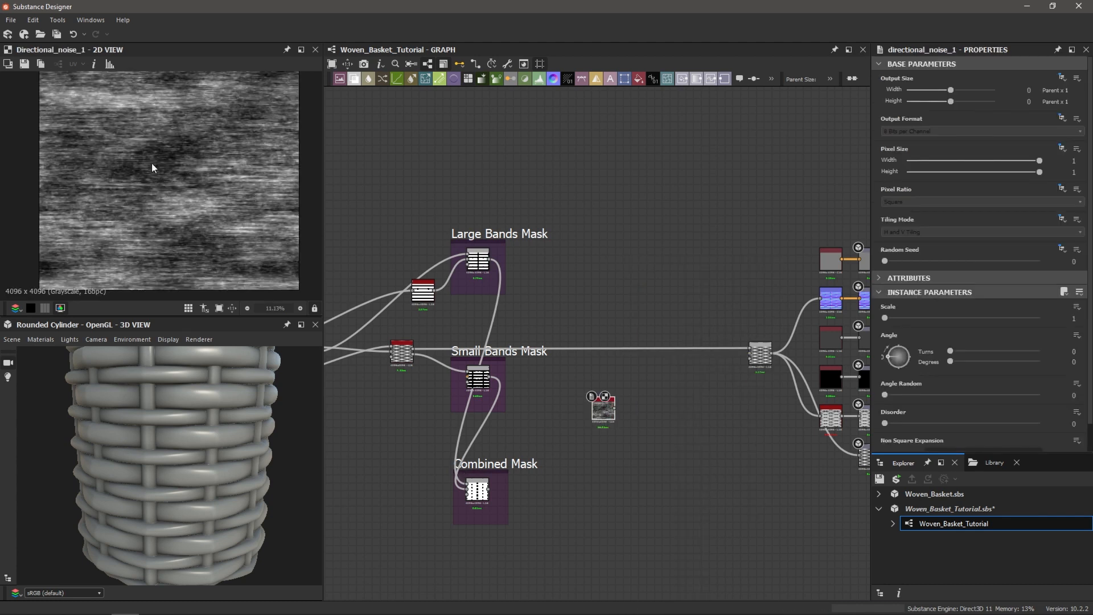
- Examine the Directional Noise 1 pattern in 2D and the basket's woven bands in the 3D preview
scroll(205, 194, down, 2)
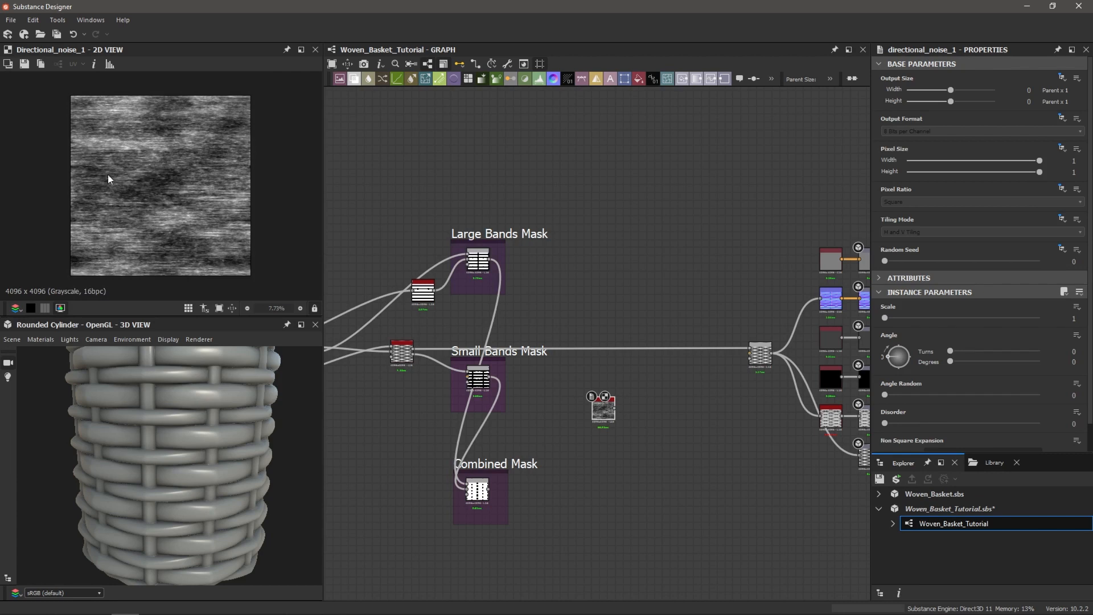
scroll(136, 202, up, 3)
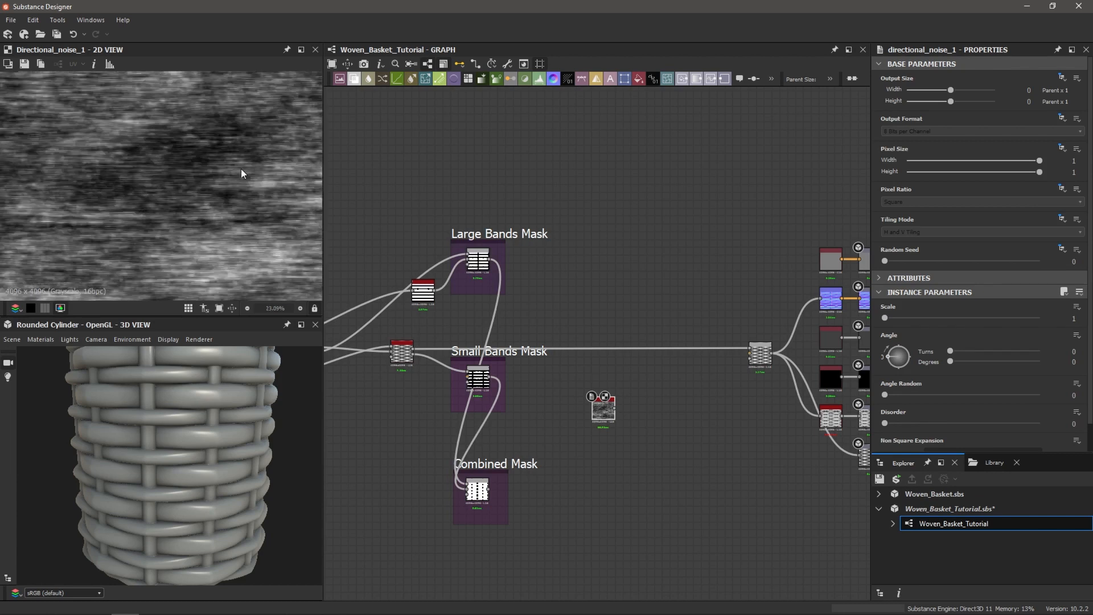
scroll(93, 183, down, 5)
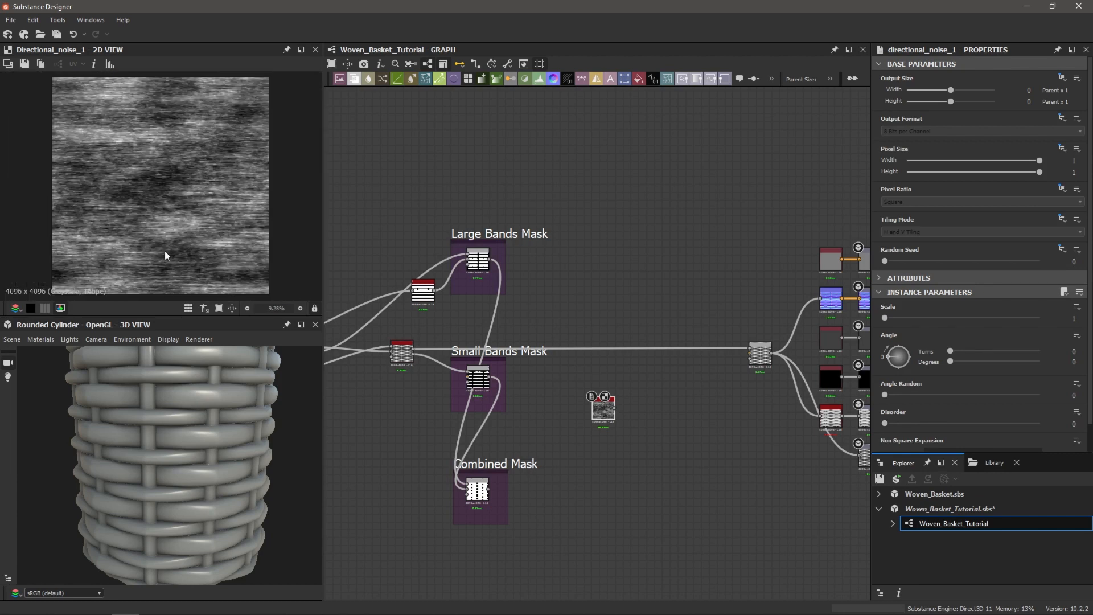
scroll(175, 207, up, 2)
scroll(178, 204, down, 1)
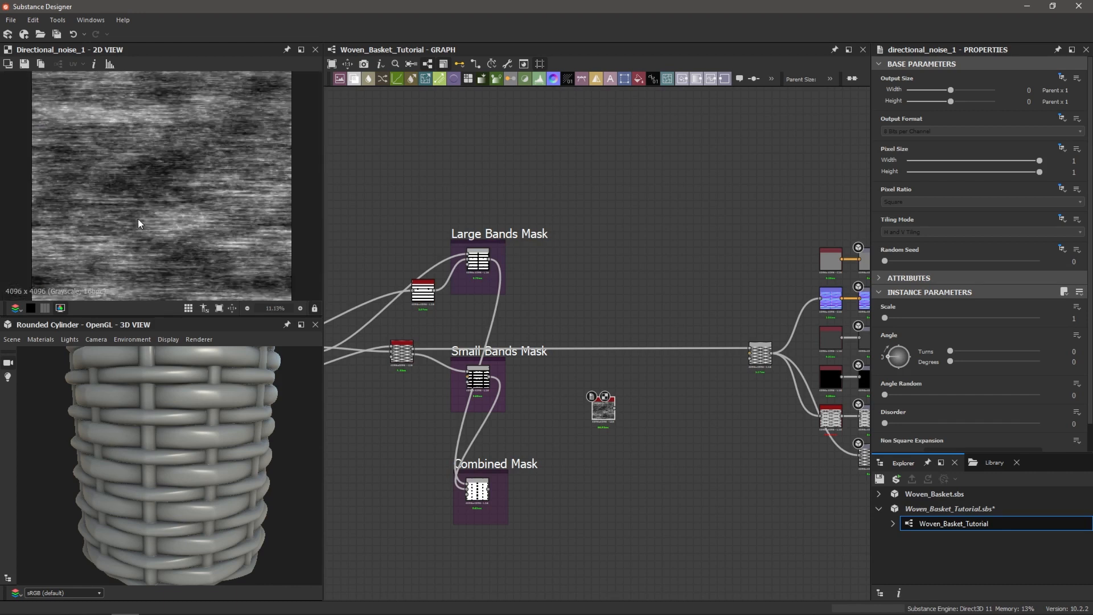
scroll(237, 212, down, 2)
scroll(630, 396, up, 4)
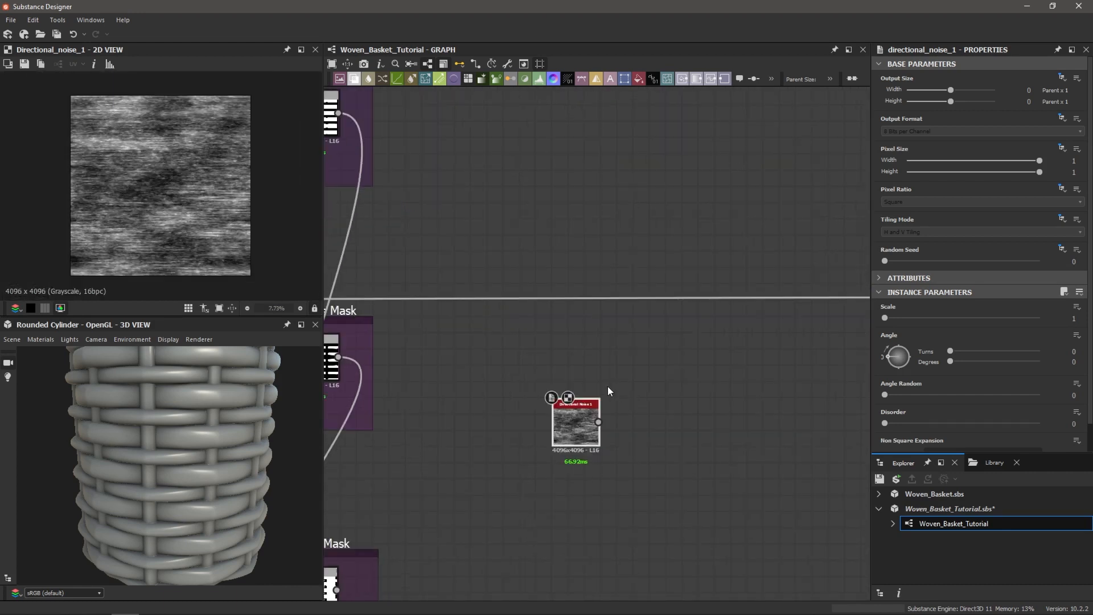
scroll(586, 373, down, 1)
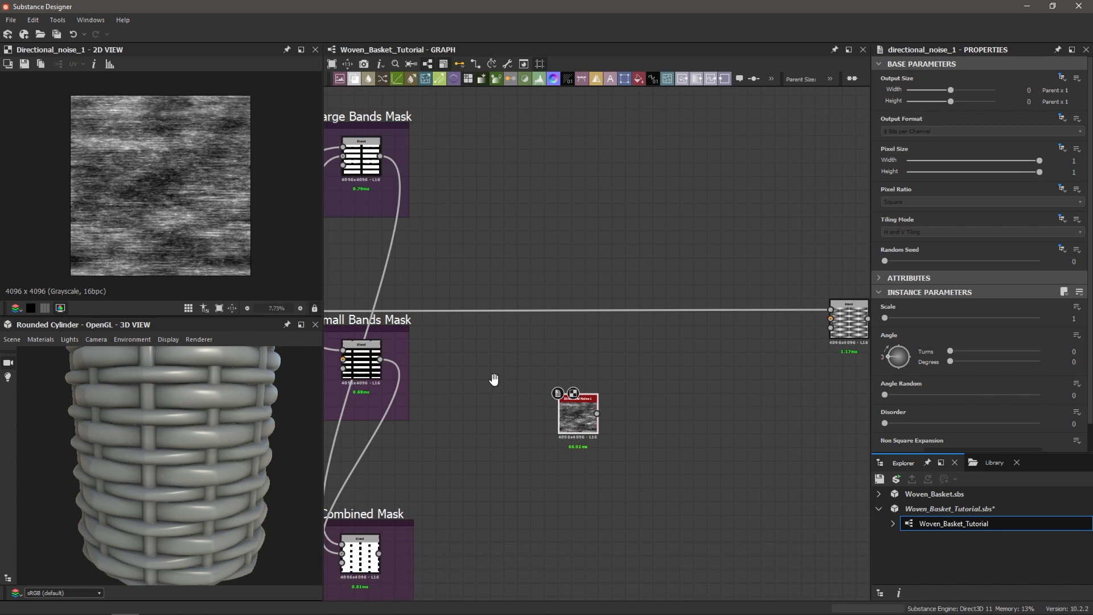
middle_drag(494, 379, 530, 386)
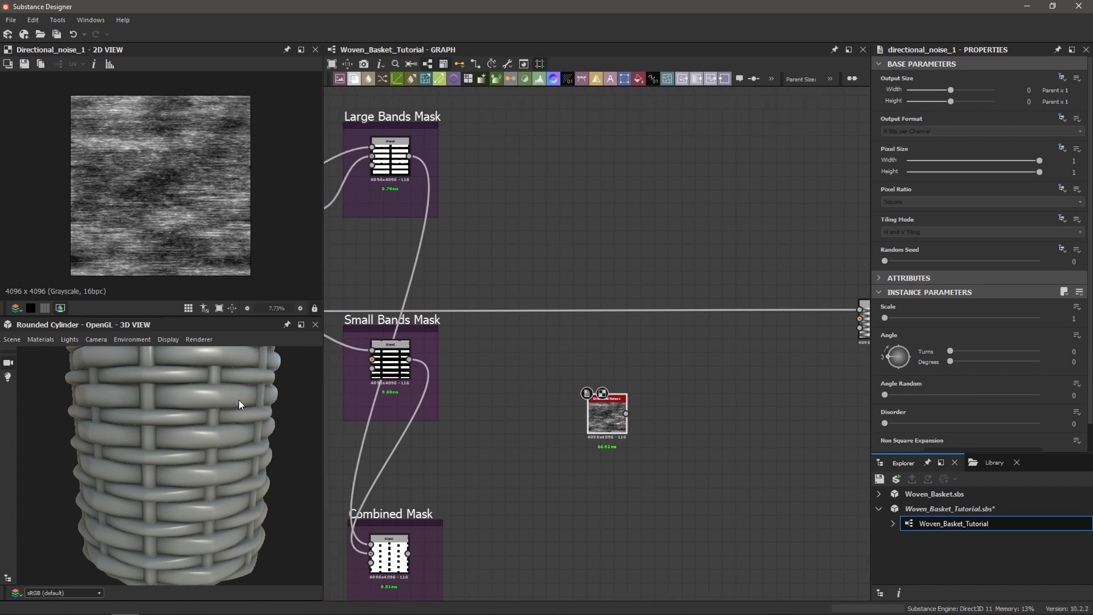
scroll(238, 402, up, 2)
middle_drag(231, 383, 213, 402)
middle_drag(644, 374, 687, 396)
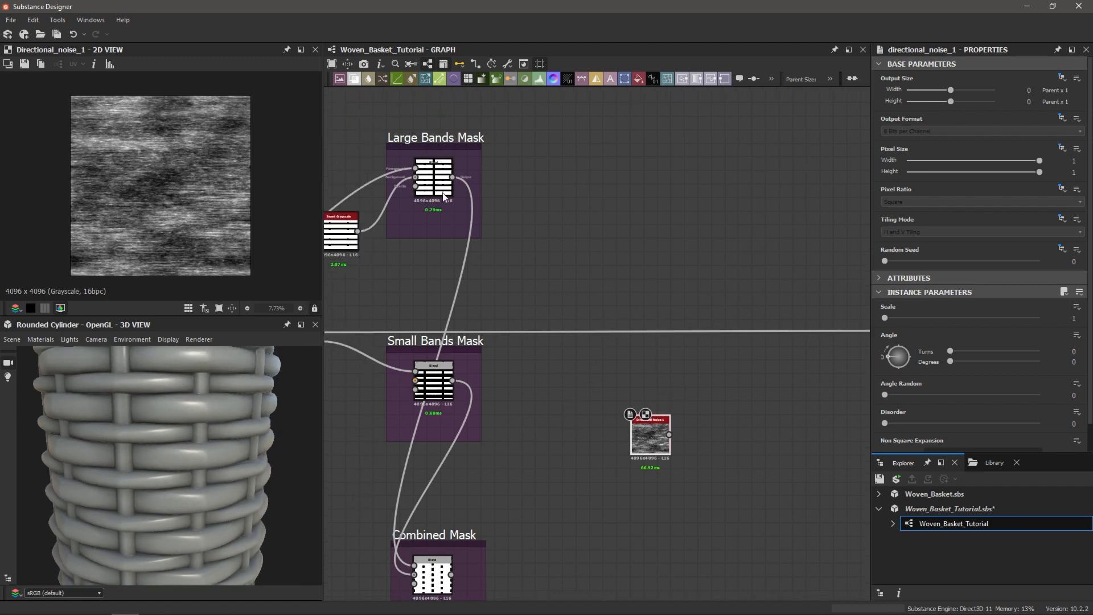
- Add a Non Uniform Blur Grayscale node with the Large Bands Mask feeding both its Grayscale and Blur Map inputs, placed above the Directional Noise 1
drag(452, 176, 582, 391)
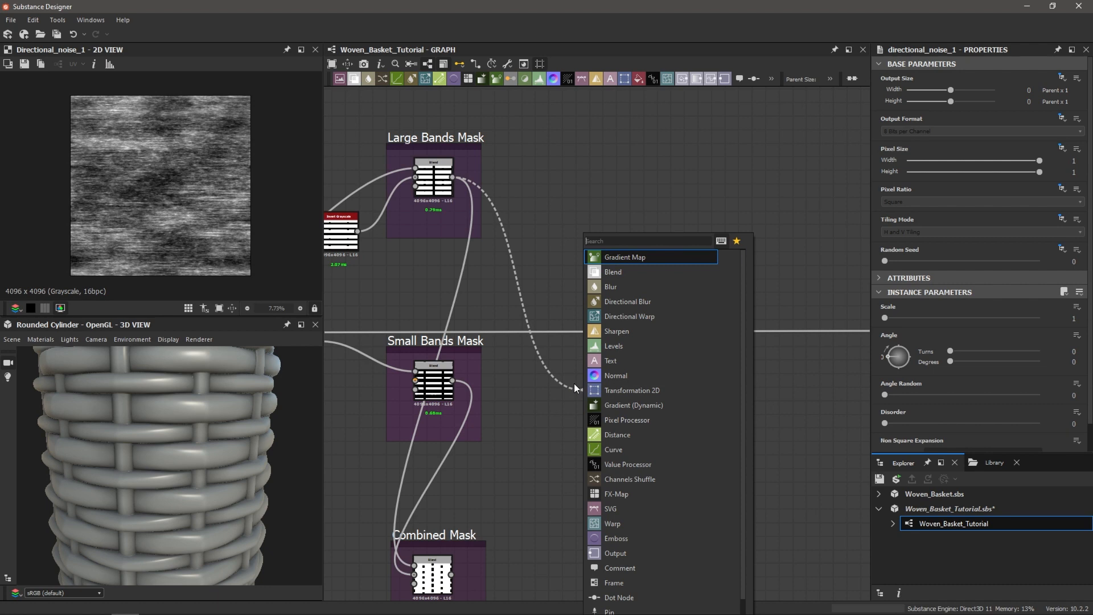
text(non)
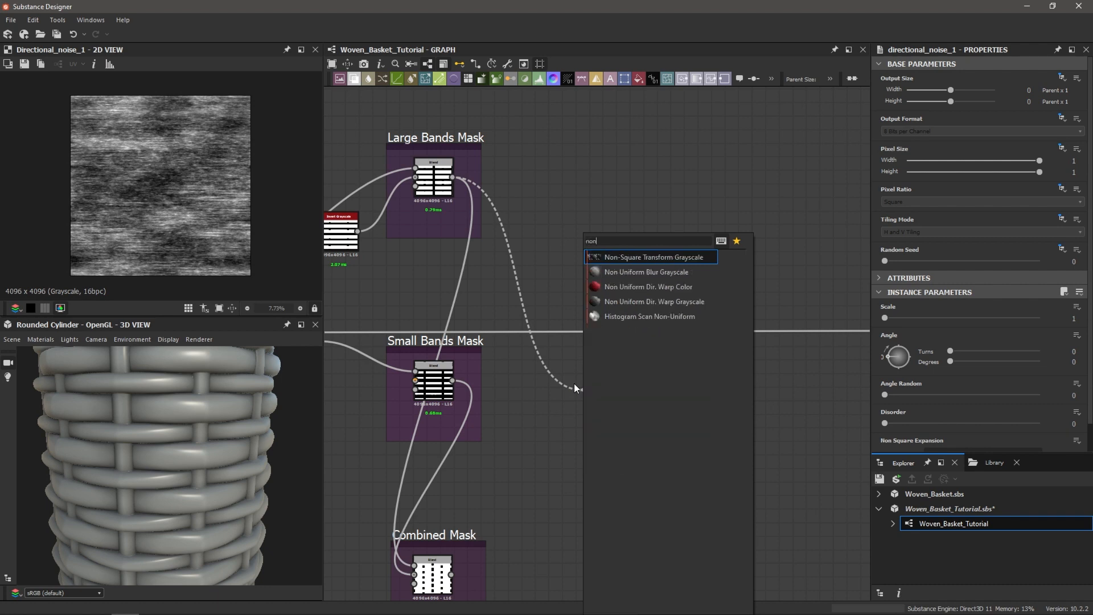
key(Down)
key(Return)
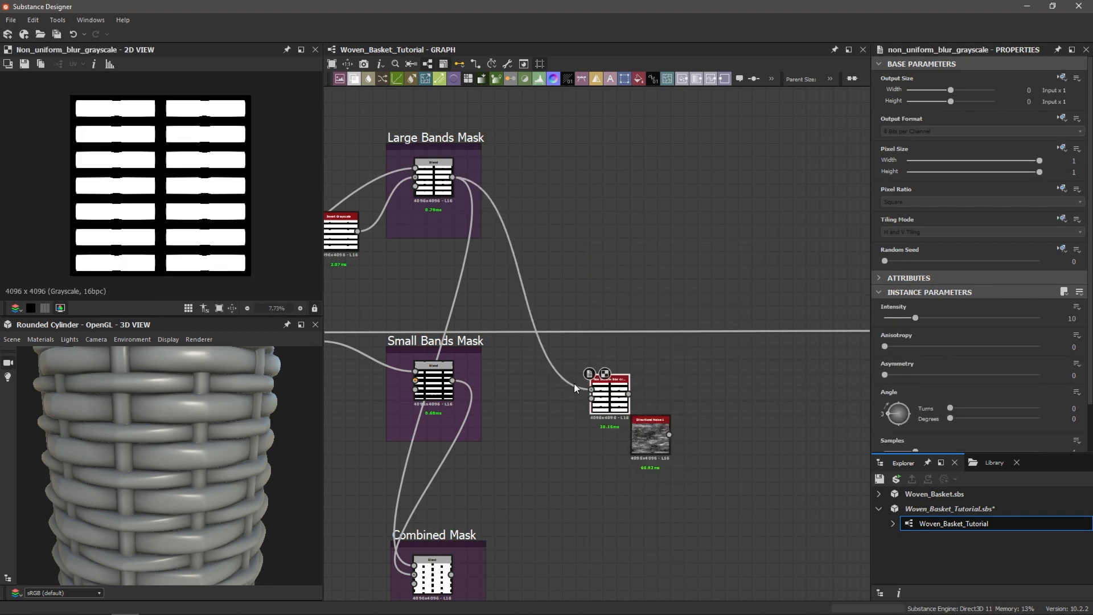
drag(453, 177, 592, 399)
scroll(593, 406, up, 5)
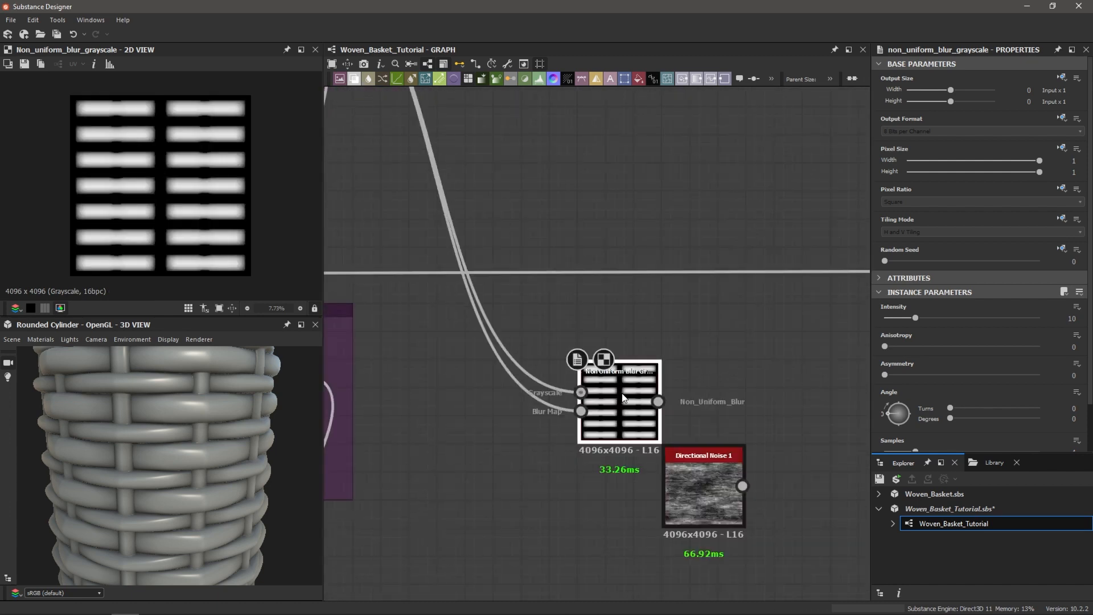
middle_drag(615, 391, 591, 371)
drag(593, 393, 590, 367)
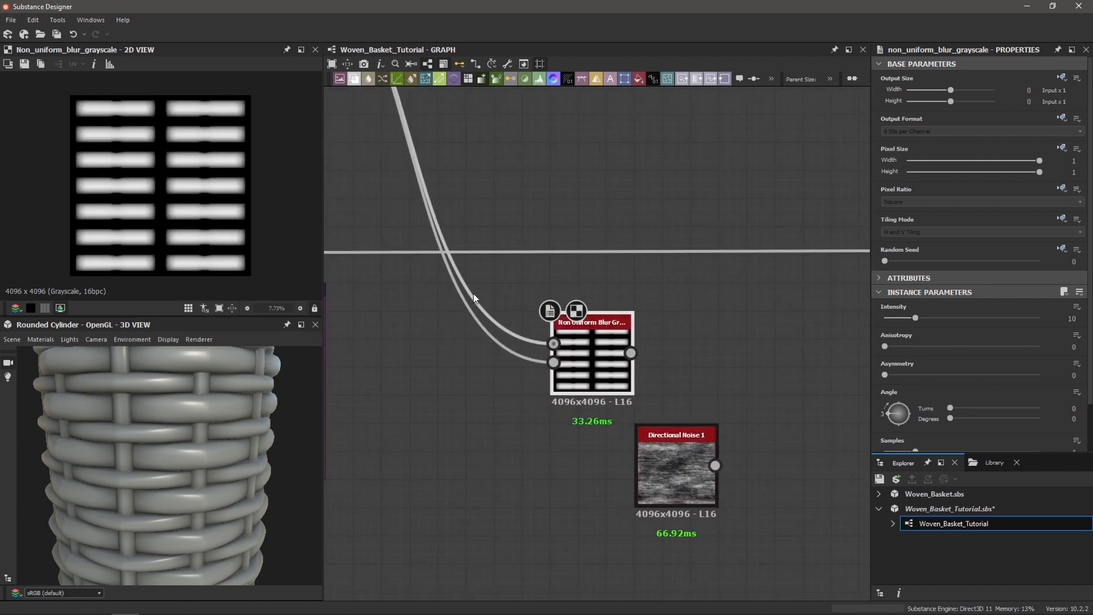
- Compare the Non Uniform Blur result with the original Large Bands Mask in the 2D view
scroll(184, 218, up, 2)
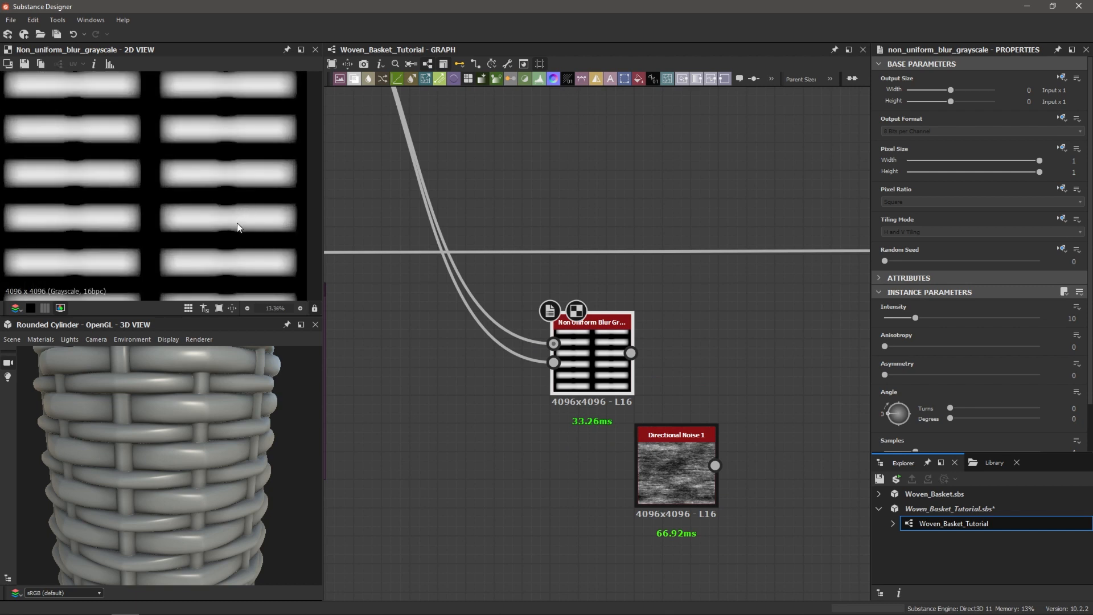
scroll(384, 191, down, 3)
double_click(380, 158)
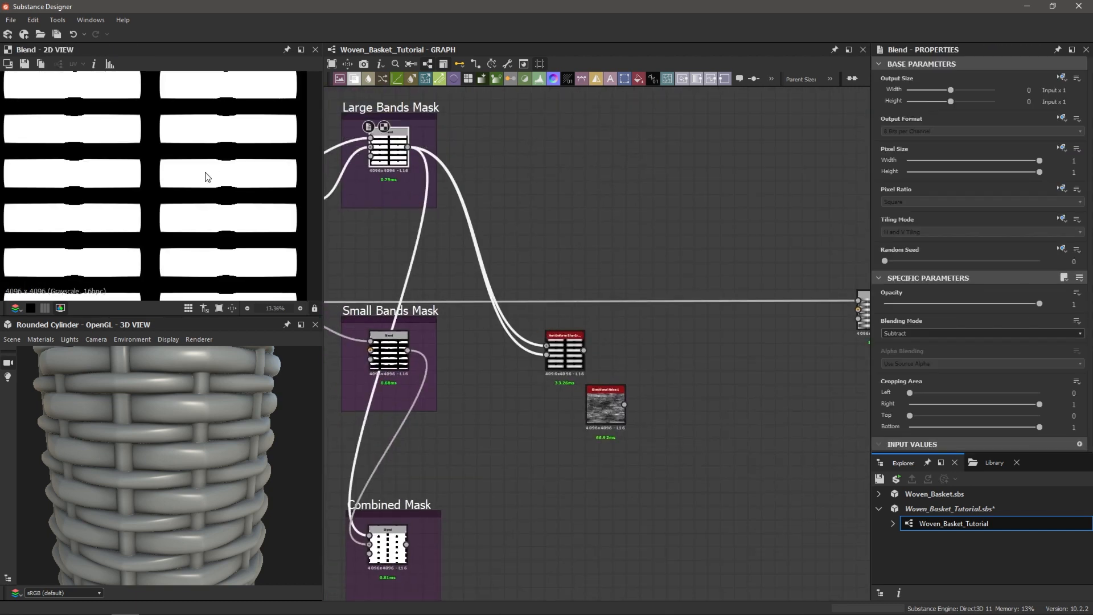
- Set the Non Uniform Blur Grayscale node to 16 samples, 9 blades and an intensity of 4
double_click(561, 358)
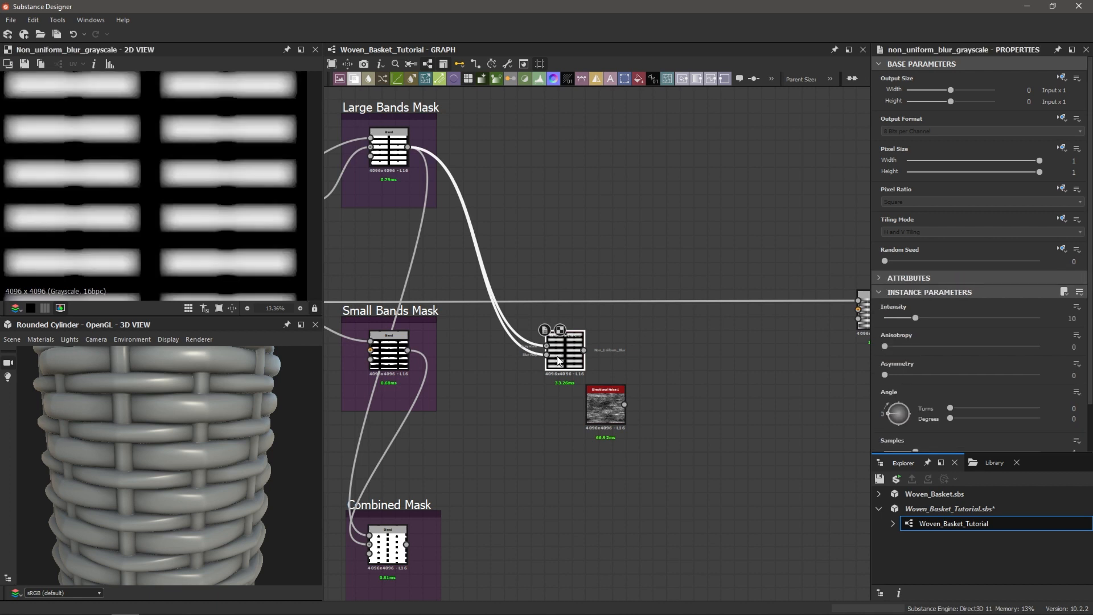
scroll(942, 369, down, 2)
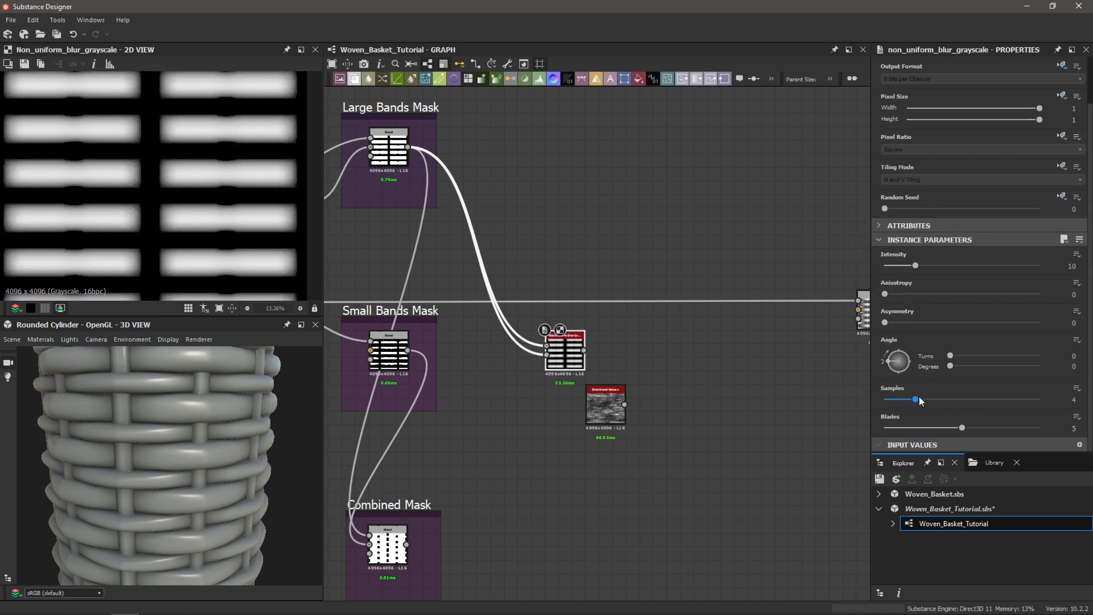
drag(917, 398, 1043, 401)
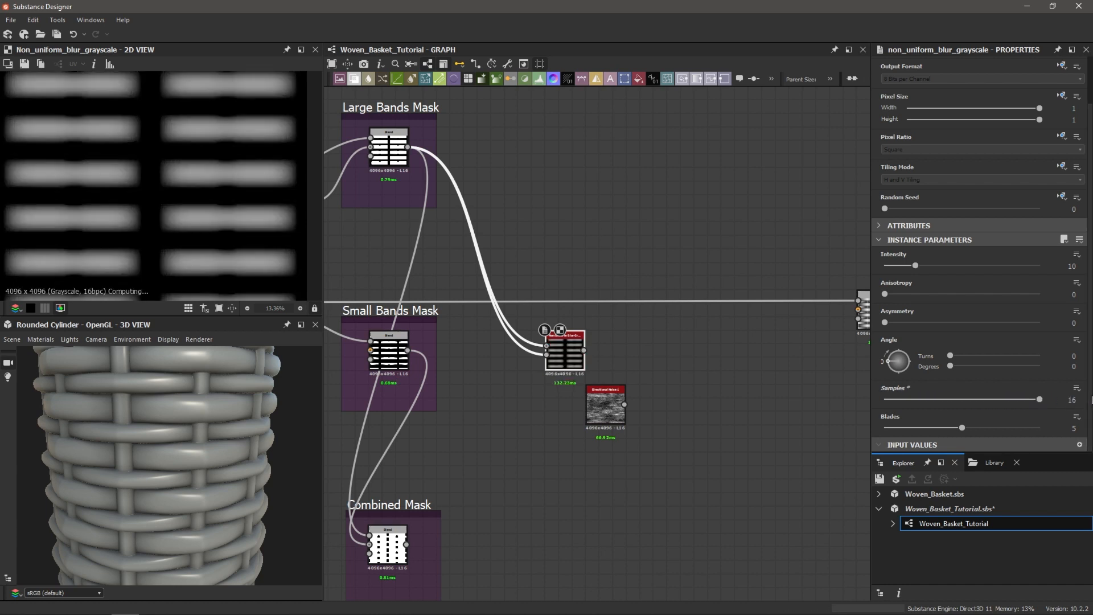
drag(960, 427, 1040, 428)
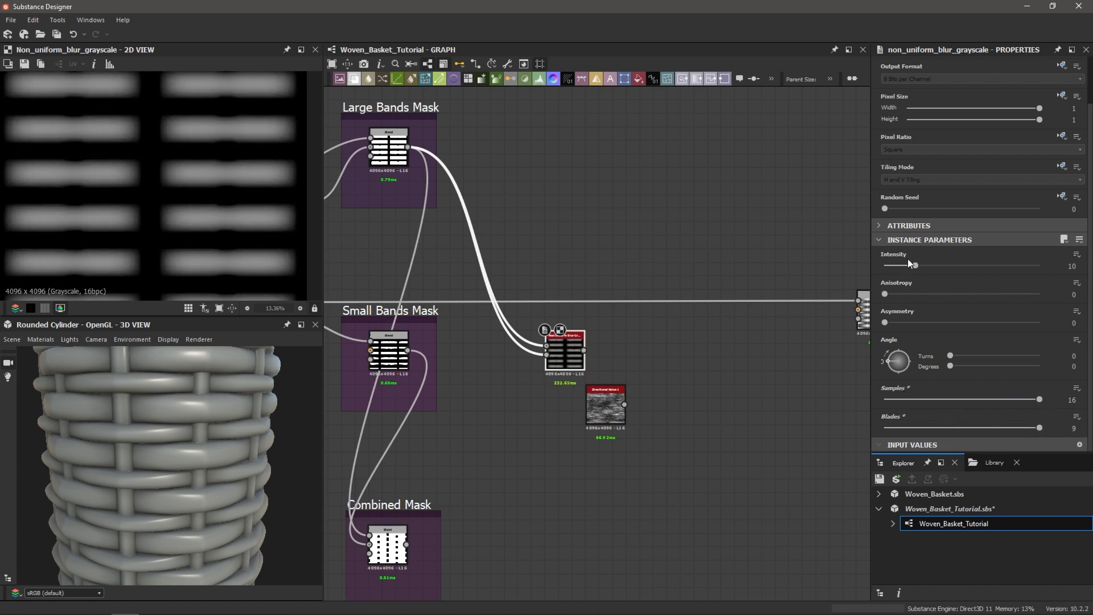
drag(914, 265, 895, 272)
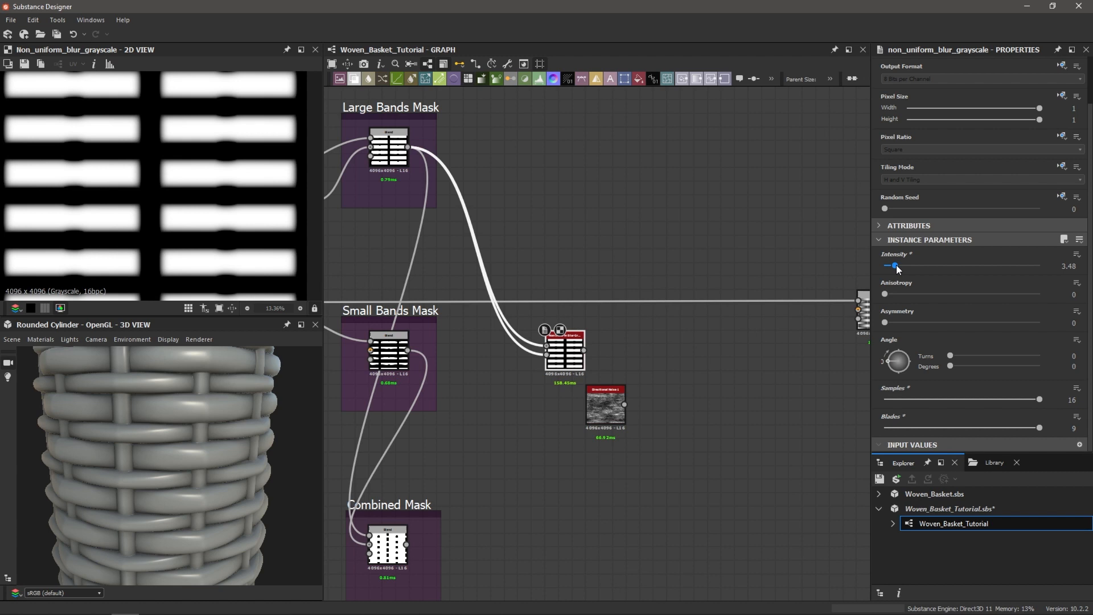
drag(897, 265, 897, 265)
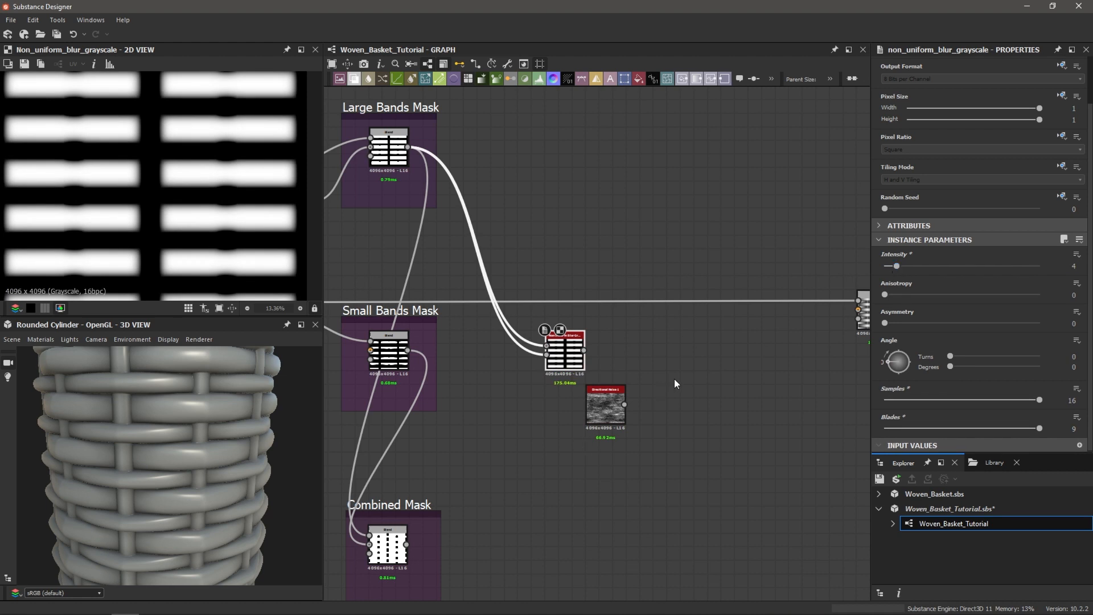
- Add a Warp node beside the Non Uniform Blur and arrange the Directional Noise 1 node above the blur
click(662, 369)
key(space)
text(war)
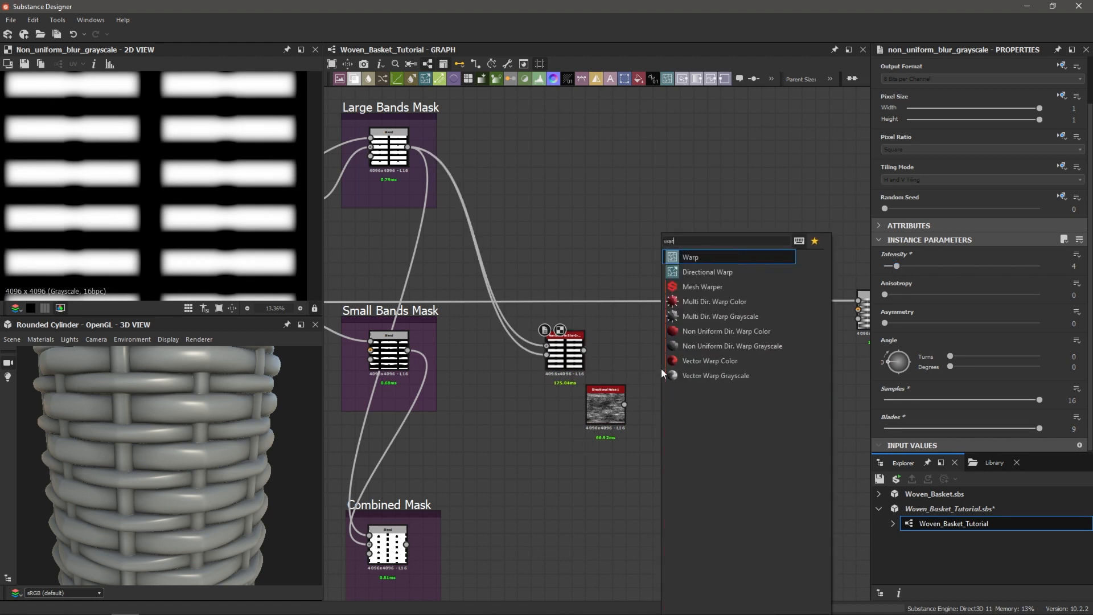
key(Return)
mouse_move(558, 355)
mouse_down()
mouse_move(537, 420)
mouse_move(562, 350)
mouse_up()
drag(657, 352, 621, 377)
scroll(620, 371, up, 2)
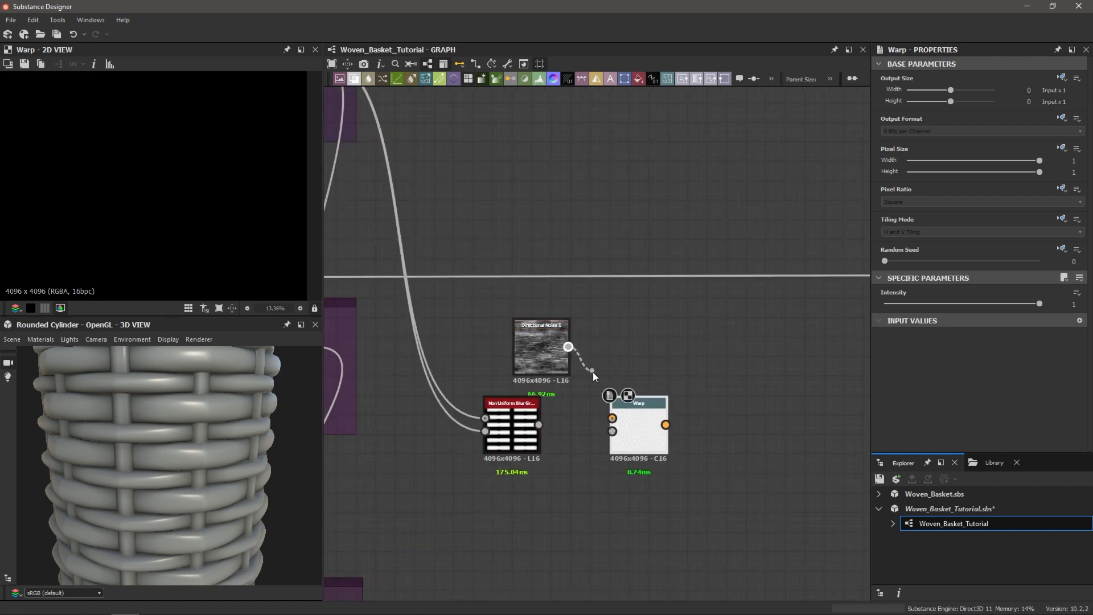
- Feed Directional Noise 1 into the Warp's input and the blur into its gradient input, with Warp intensity 0.03
drag(593, 371, 613, 418)
drag(511, 428, 649, 429)
scroll(521, 448, up, 2)
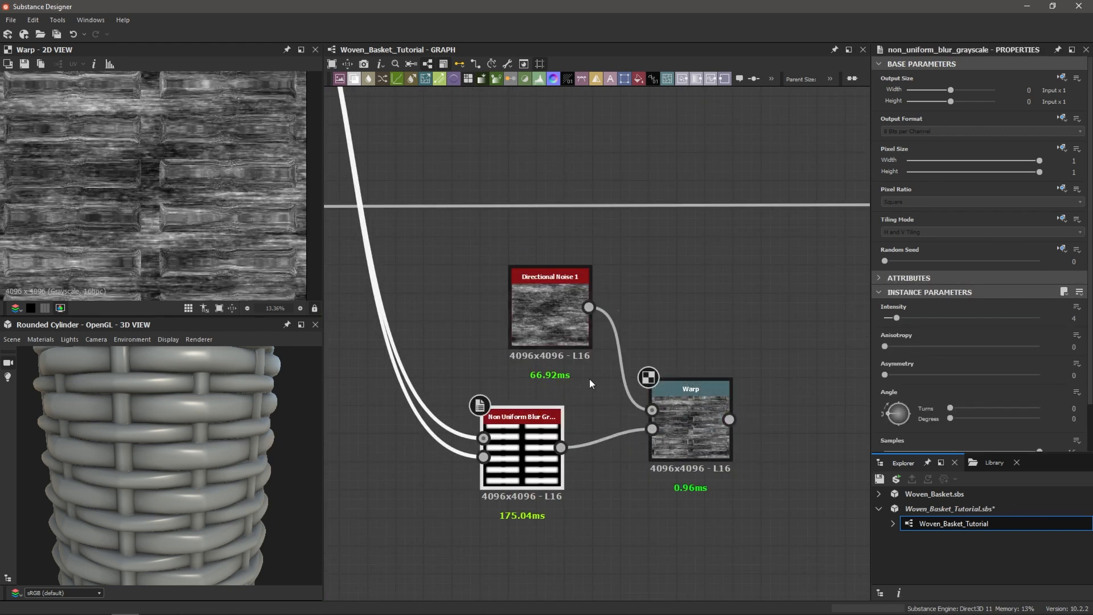
click(684, 416)
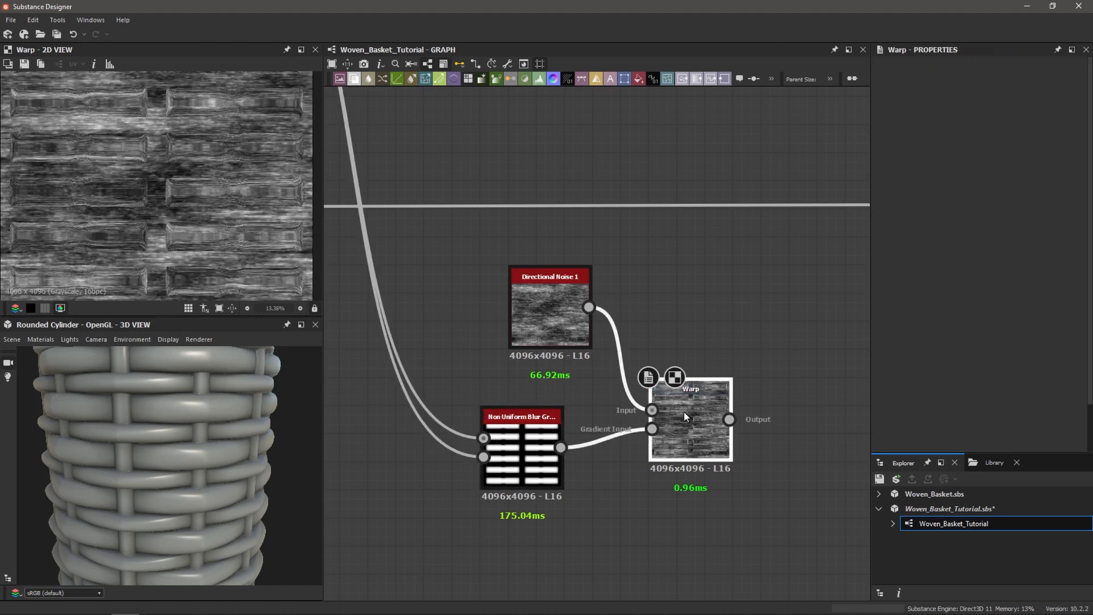
drag(1040, 304, 890, 303)
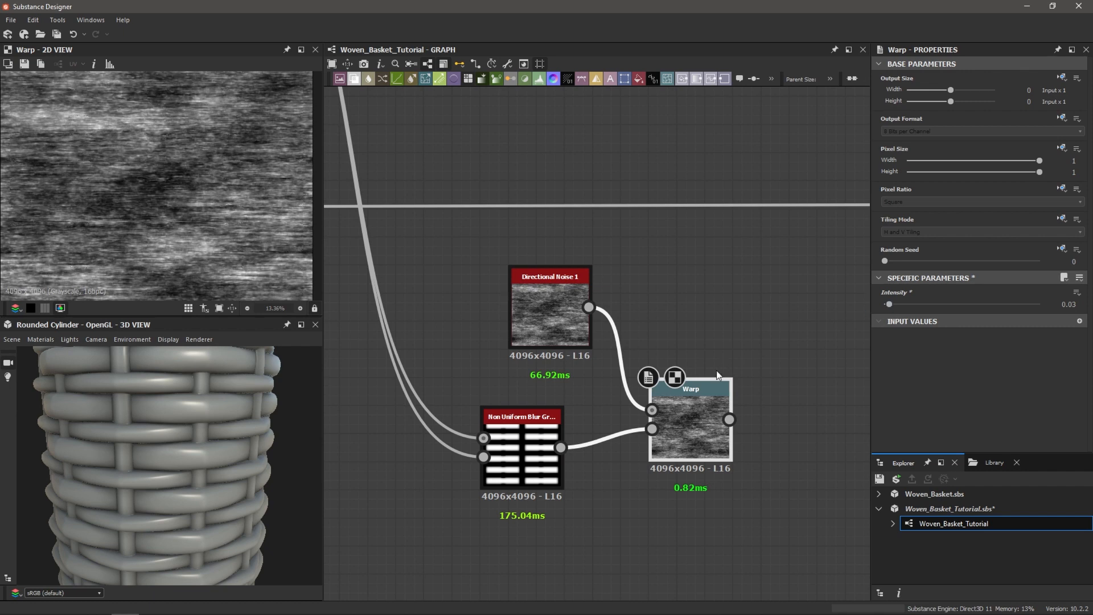
- Insert a Blend node into the main height connection ahead of the existing Blend that feeds the outputs
scroll(712, 371, down, 2)
scroll(707, 374, down, 4)
middle_drag(686, 313, 658, 362)
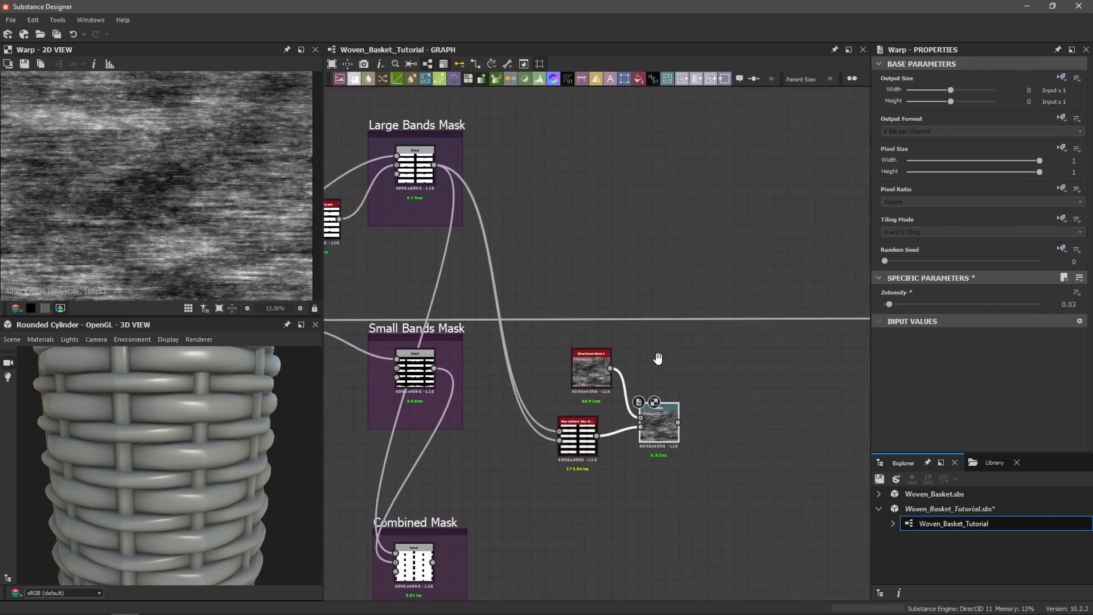
scroll(675, 360, down, 2)
middle_drag(644, 300, 709, 326)
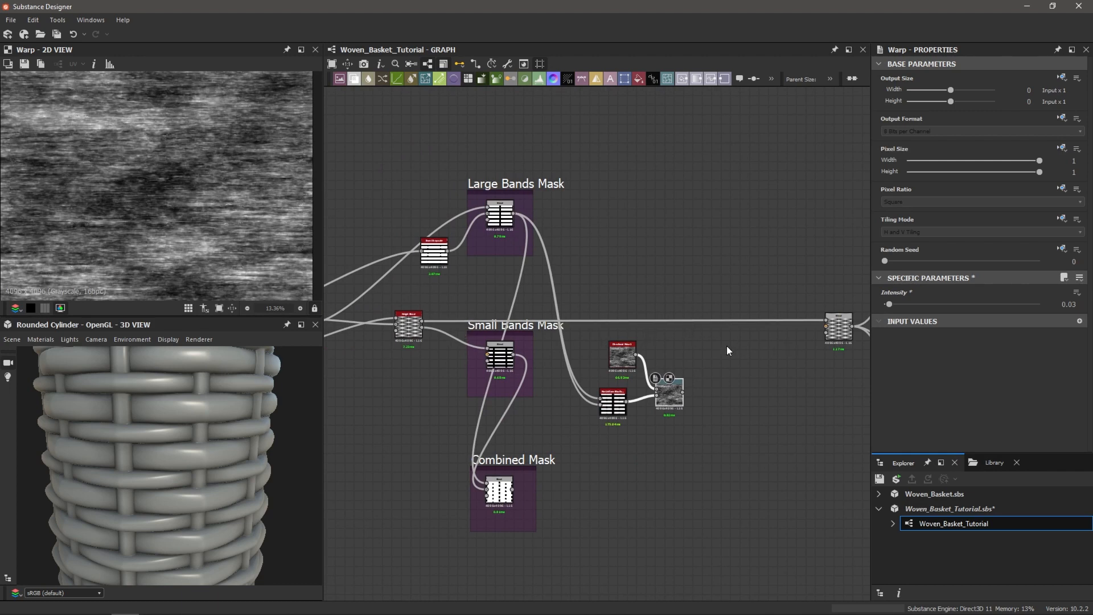
drag(700, 289, 721, 354)
middle_drag(768, 343, 665, 359)
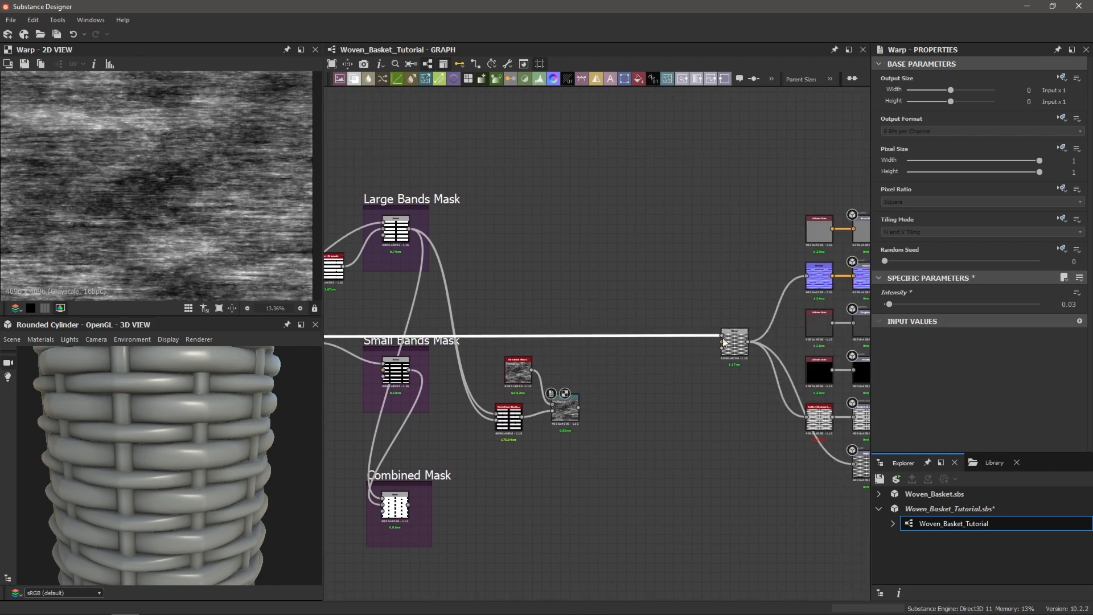
middle_drag(627, 308, 548, 295)
scroll(390, 337, up, 2)
key(space)
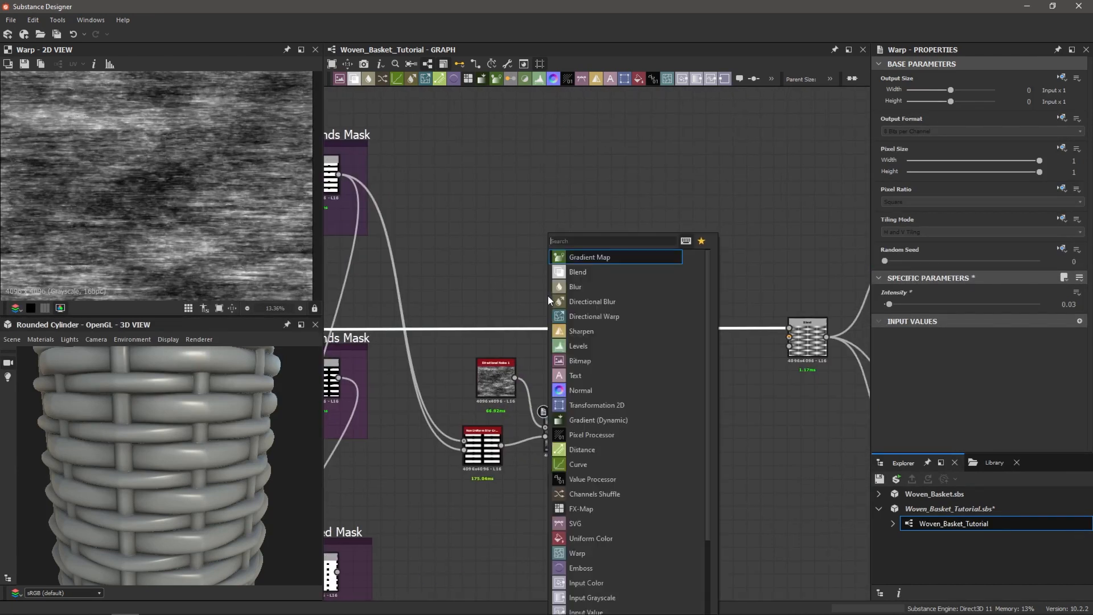
text(blend)
key(Return)
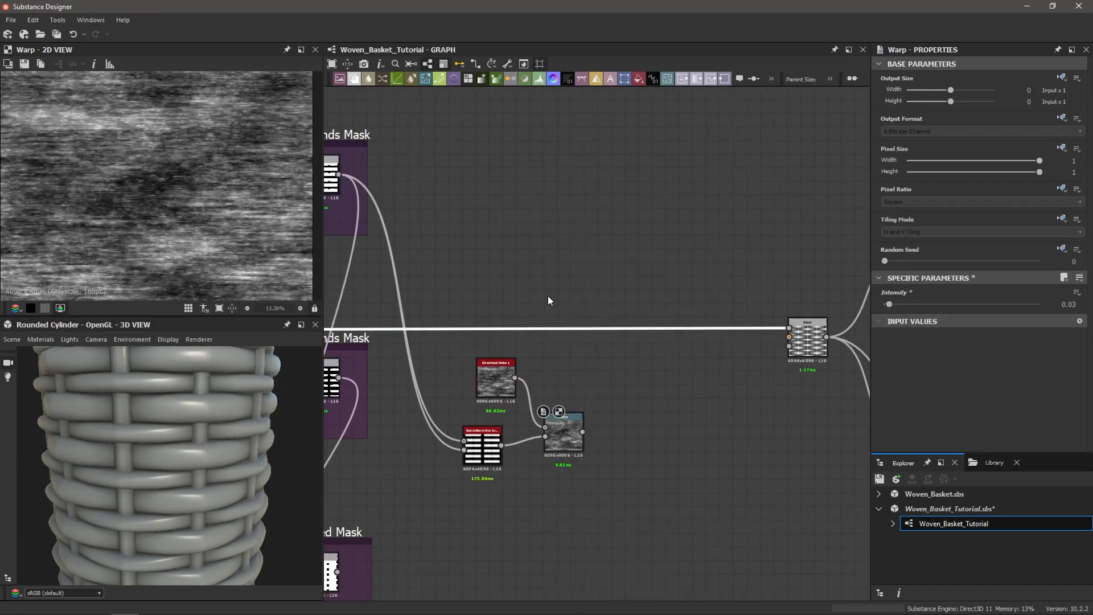
drag(501, 334, 632, 339)
scroll(589, 436, up, 2)
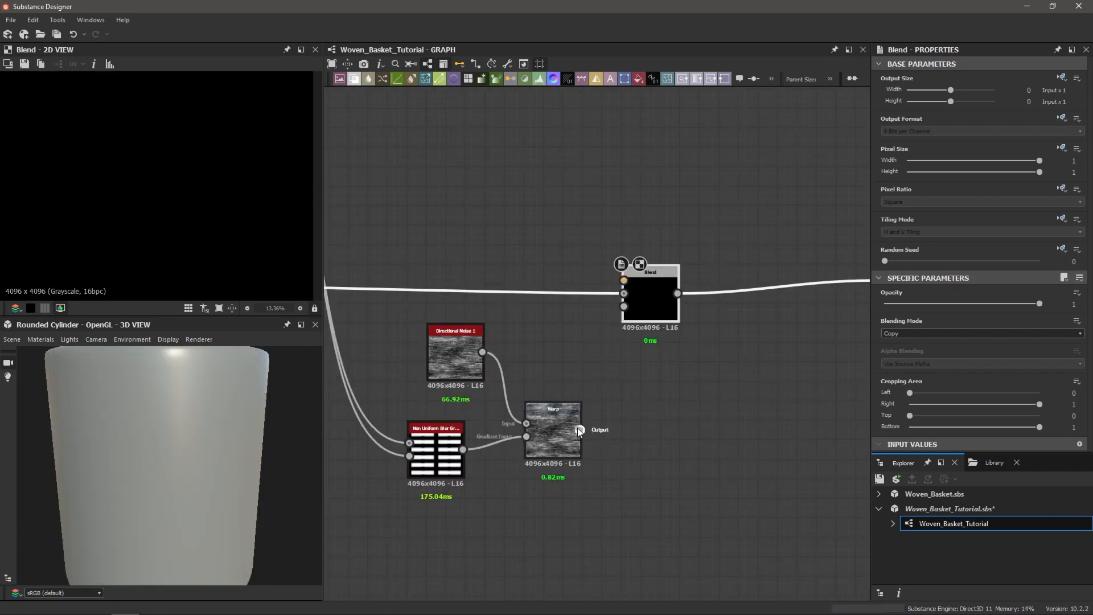
- Connect the Warp output to the new Blend's foreground and set its blending mode to Multiply
drag(580, 430, 630, 280)
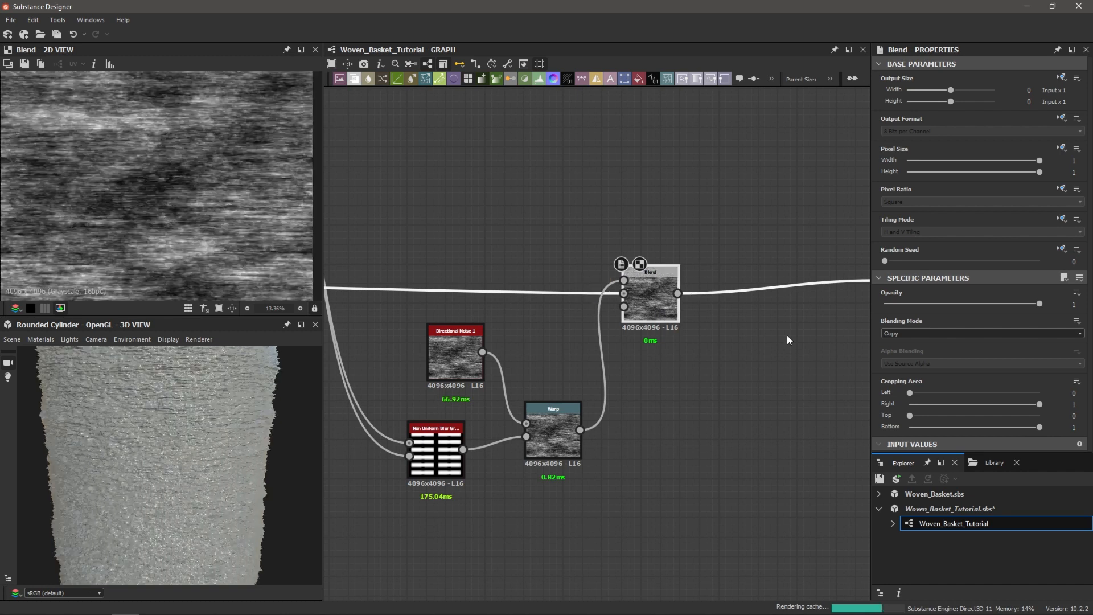
click(925, 333)
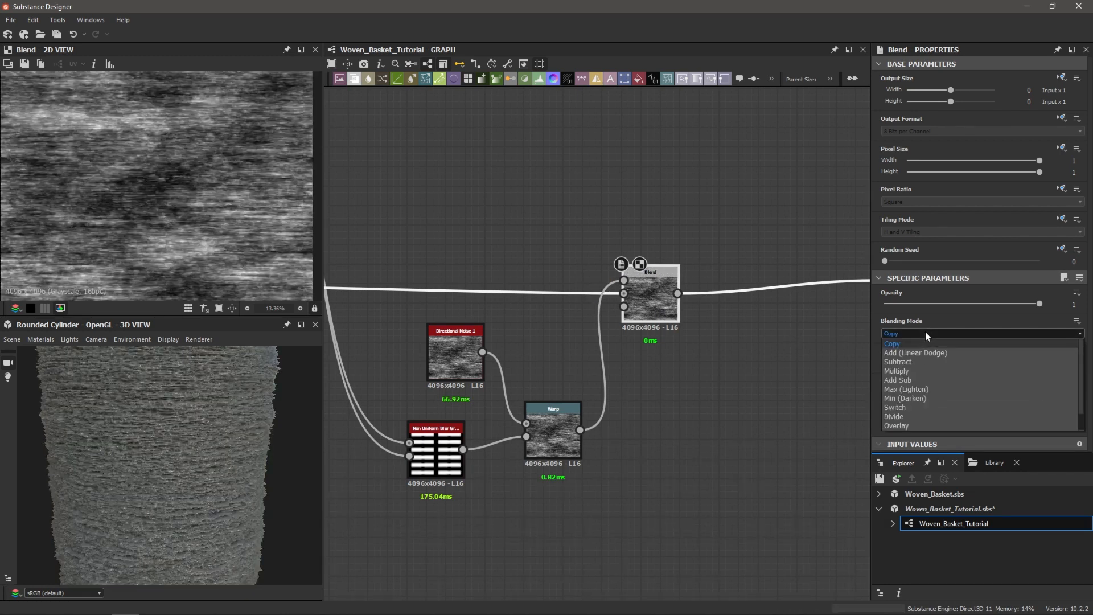
click(915, 371)
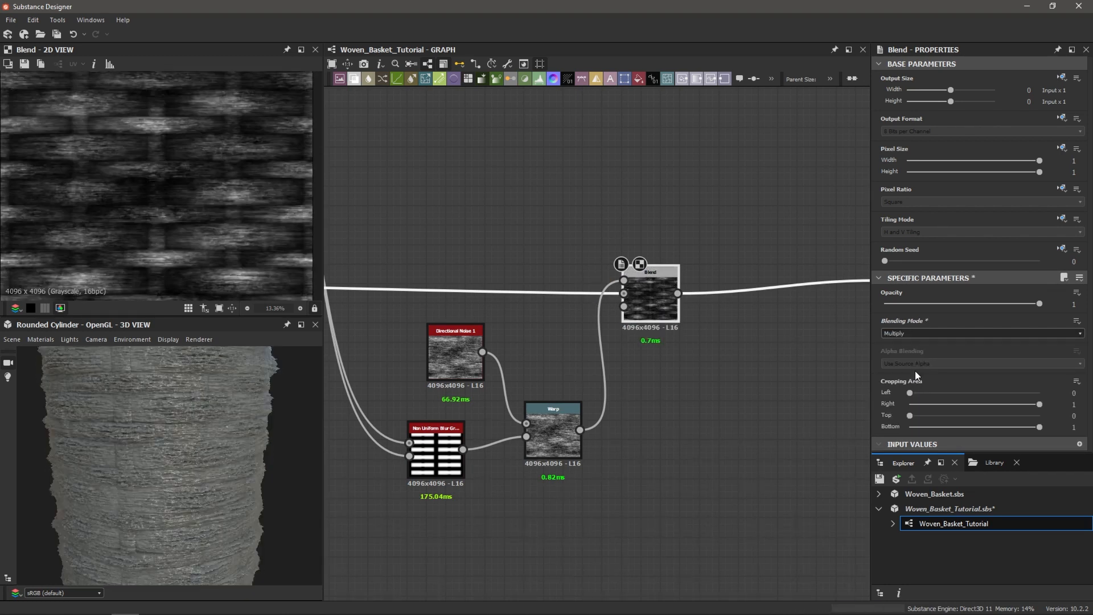
- Connect the Large Bands Mask output to the opacity input of the Multiply Blend
scroll(712, 310, up, 3)
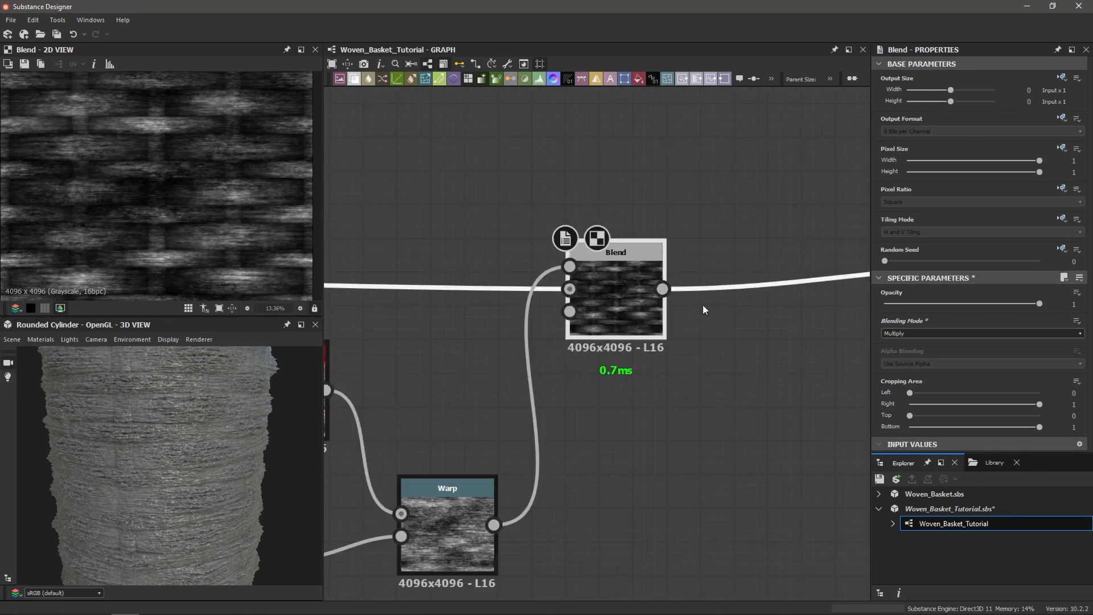
middle_drag(645, 277, 735, 272)
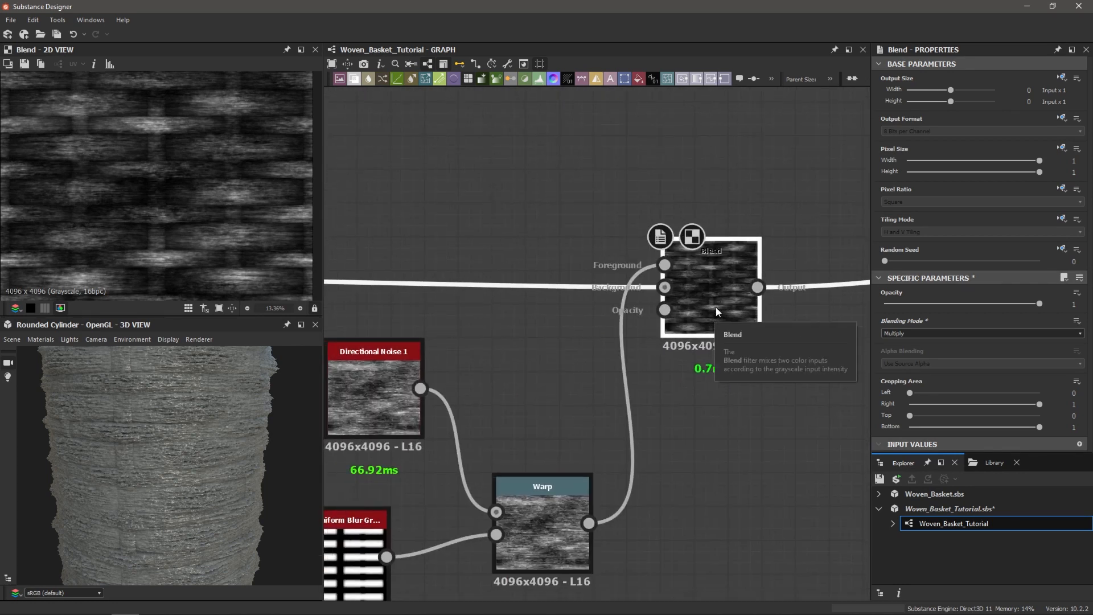
scroll(470, 259, down, 2)
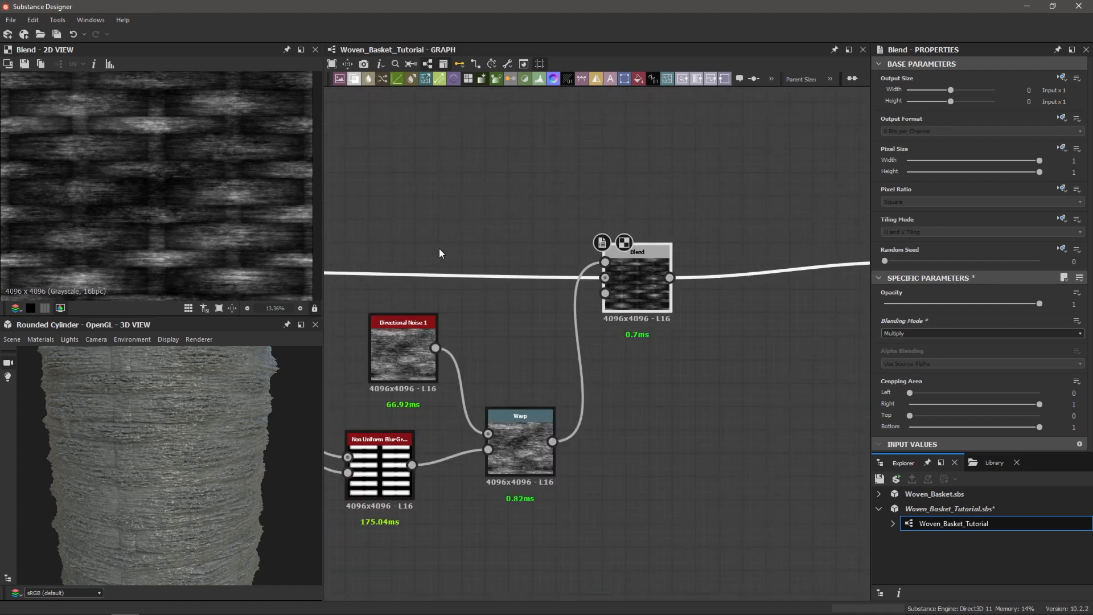
middle_drag(440, 250, 586, 247)
scroll(531, 243, down, 3)
middle_drag(505, 231, 573, 279)
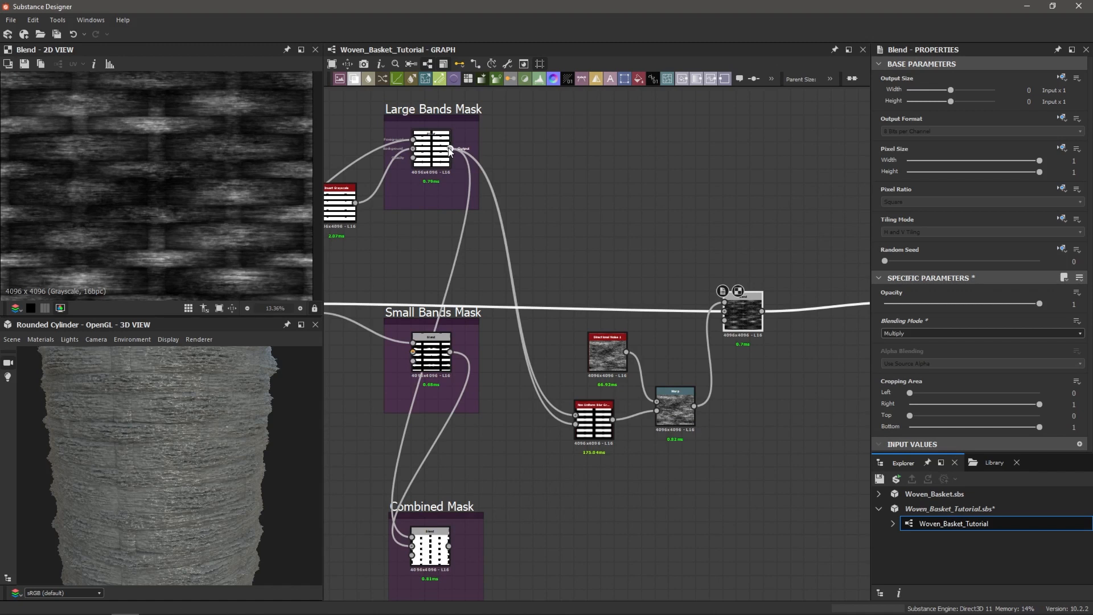
drag(450, 149, 714, 323)
scroll(715, 322, up, 2)
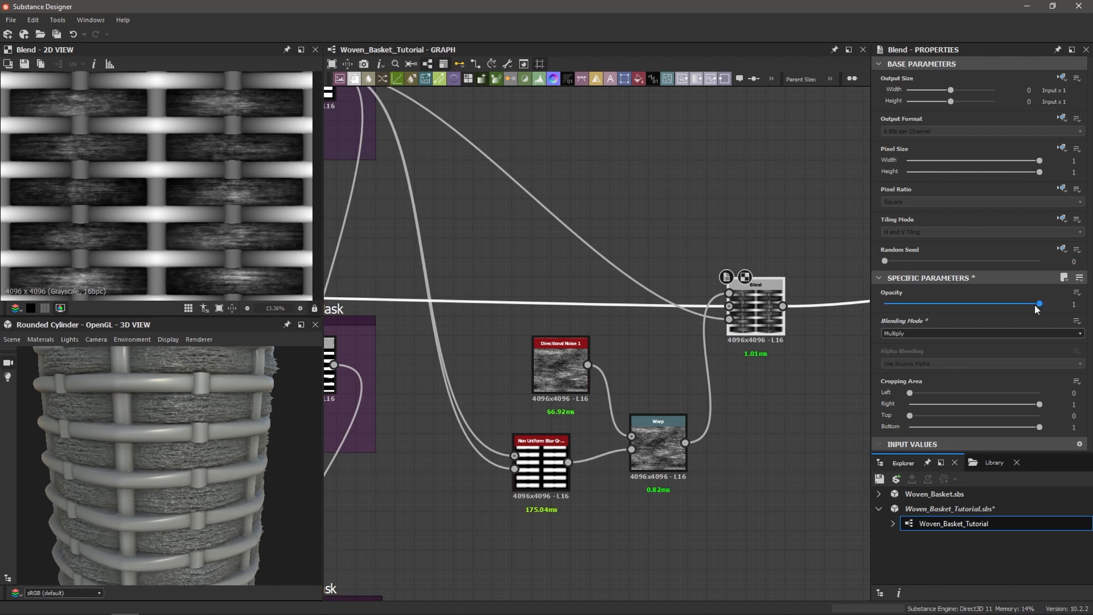
- Set the Multiply Blend's opacity to 0.05 and inspect the fiber detail on the 3D basket up close
drag(1038, 303, 894, 303)
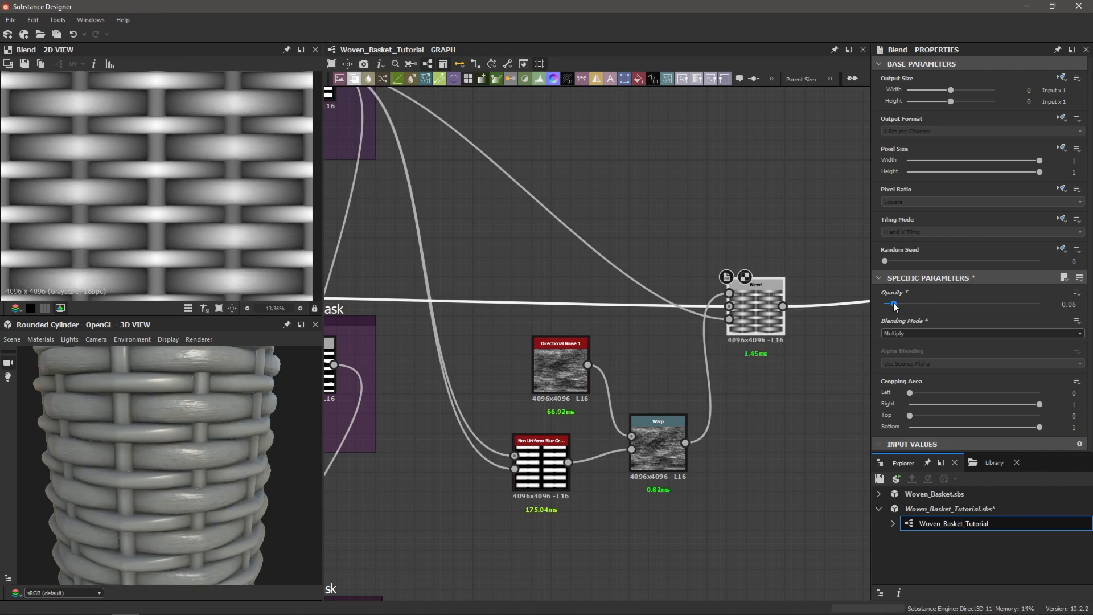
drag(894, 302, 893, 302)
scroll(238, 433, up, 5)
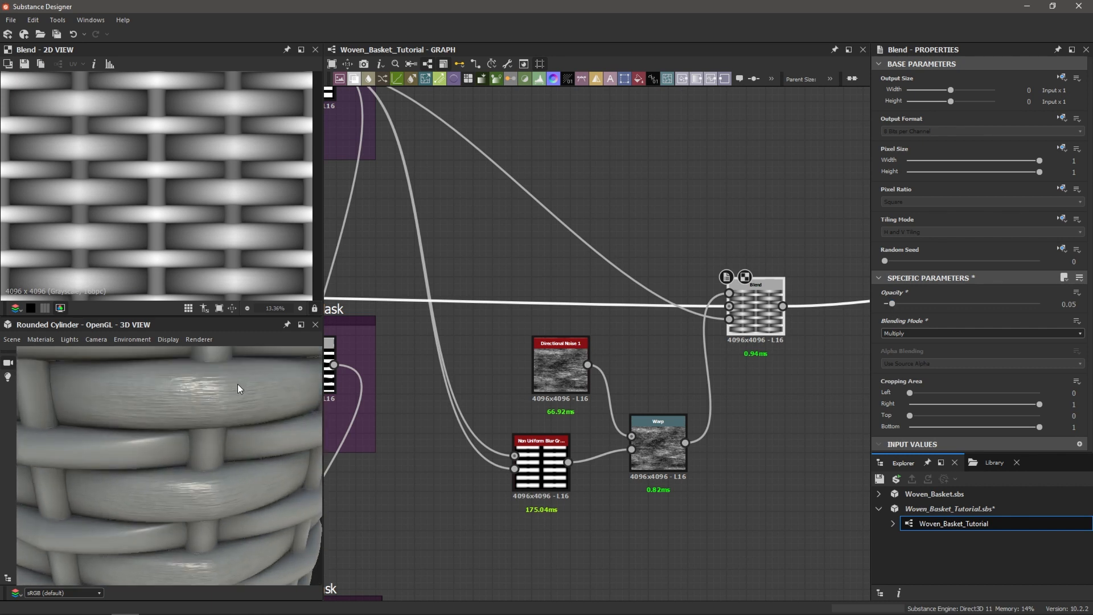
scroll(237, 384, down, 3)
mouse_move(221, 418)
mouse_down()
mouse_move(173, 409)
mouse_move(210, 406)
mouse_up()
scroll(210, 407, down, 2)
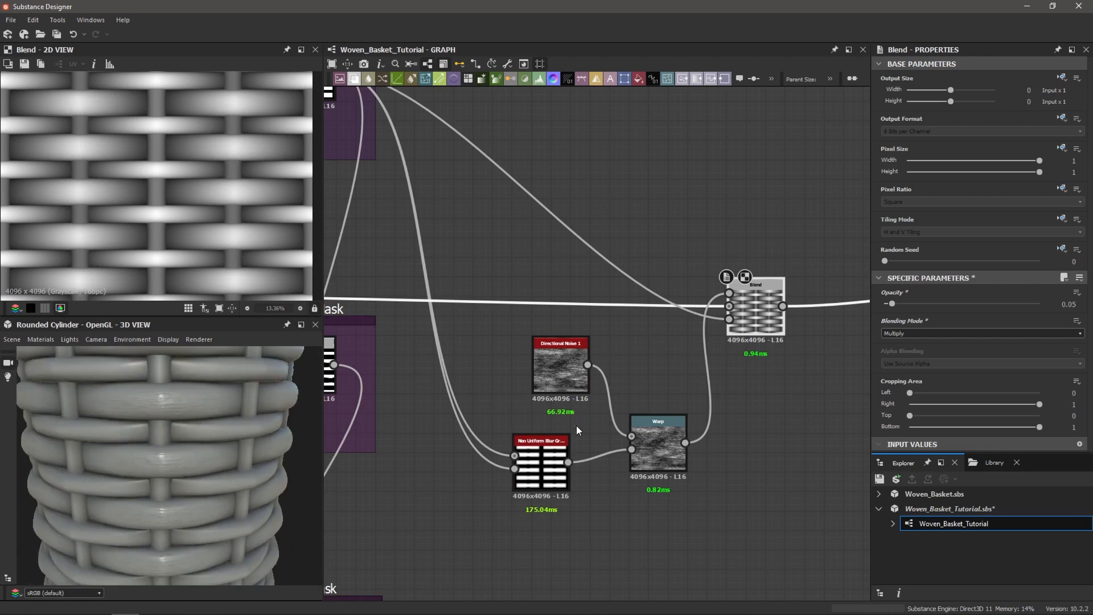
- Insert a second Blend node into the main connection right after the large bands' Multiply Blend
scroll(602, 434, down, 3)
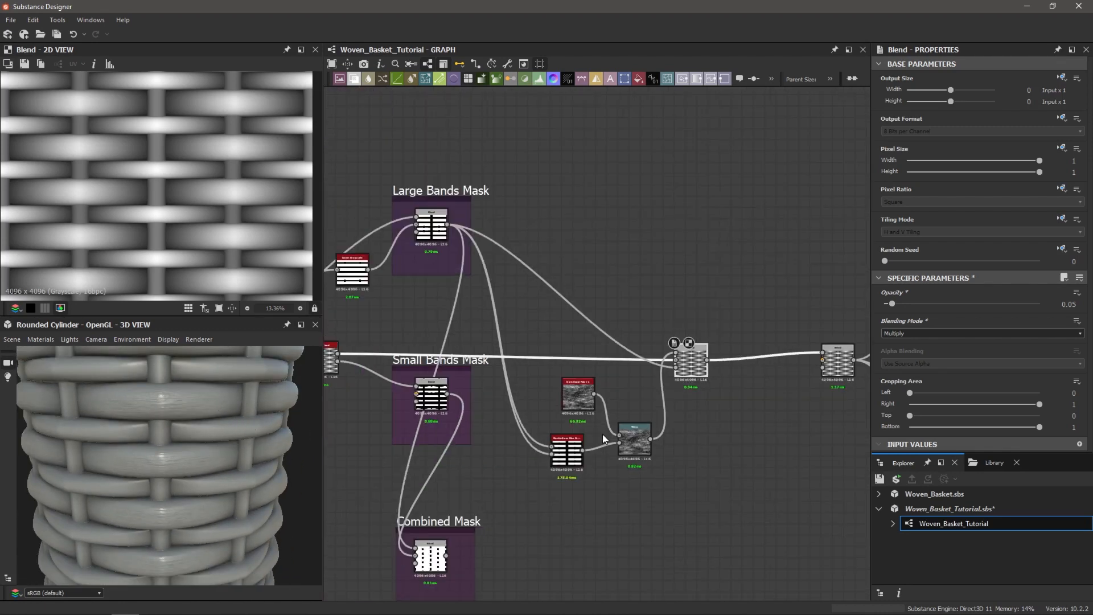
scroll(707, 425, down, 2)
scroll(737, 418, down, 2)
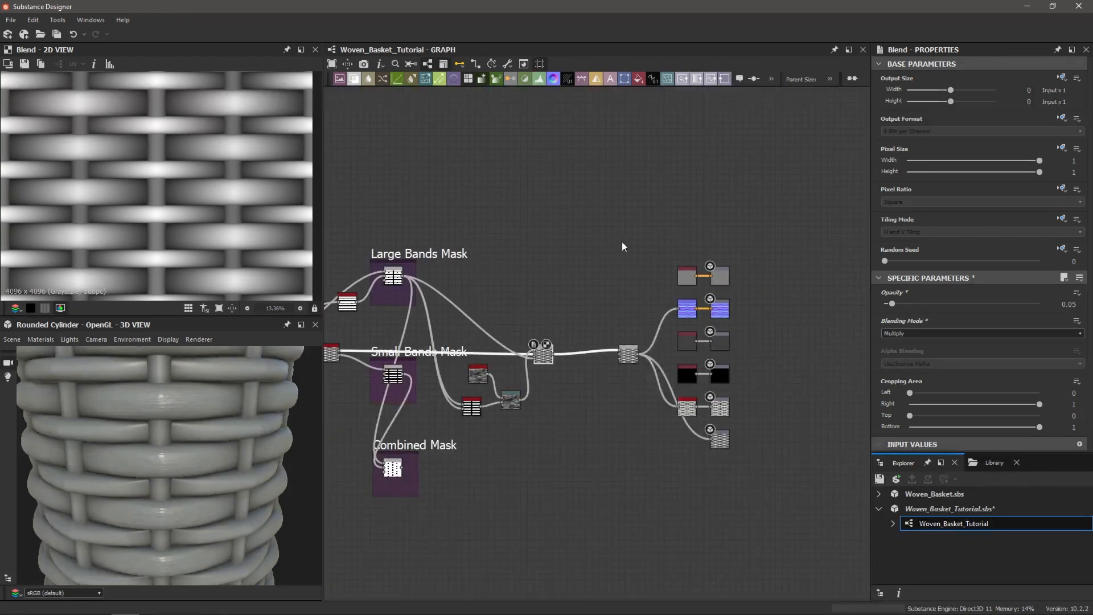
scroll(627, 274, up, 3)
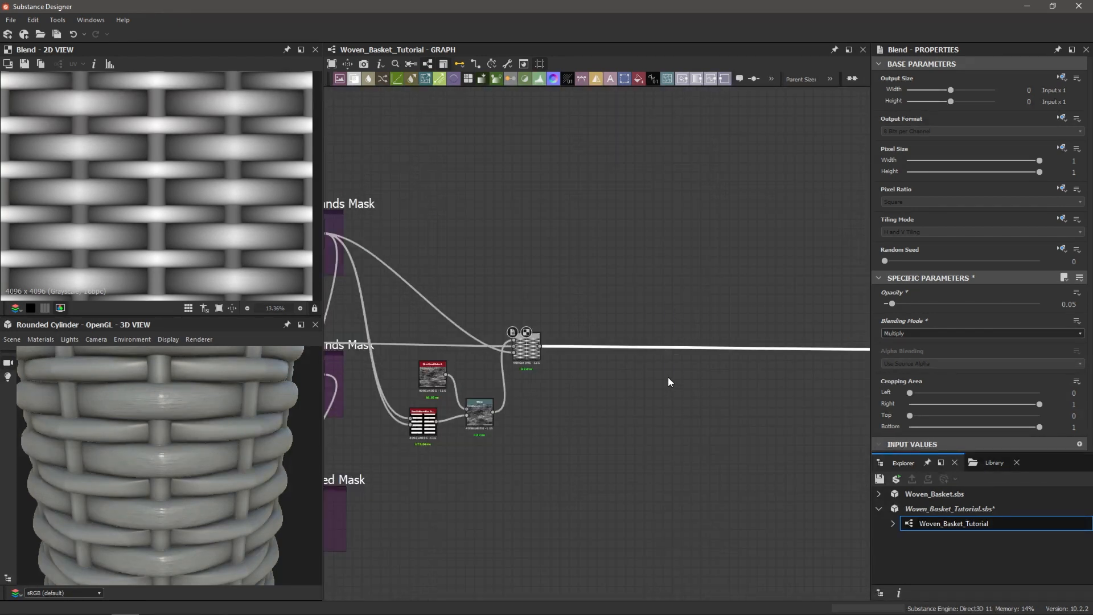
key(space)
text(blend)
key(Return)
drag(710, 352, 602, 348)
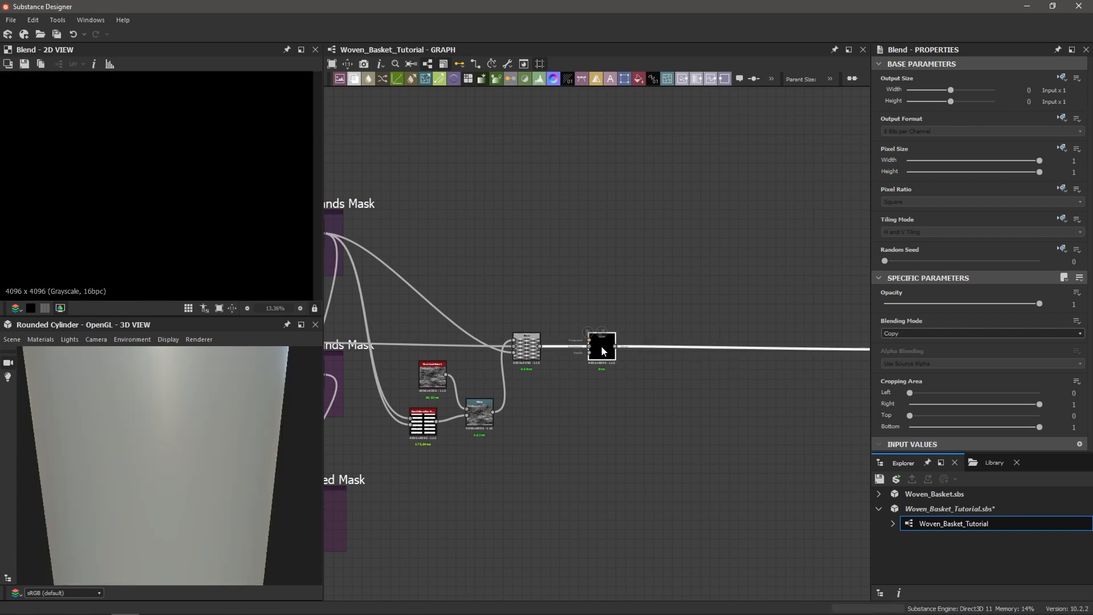
- Connect the Warp output to the second Blend's foreground and the Small Bands Mask to its opacity input
scroll(494, 412, up, 2)
drag(492, 411, 659, 286)
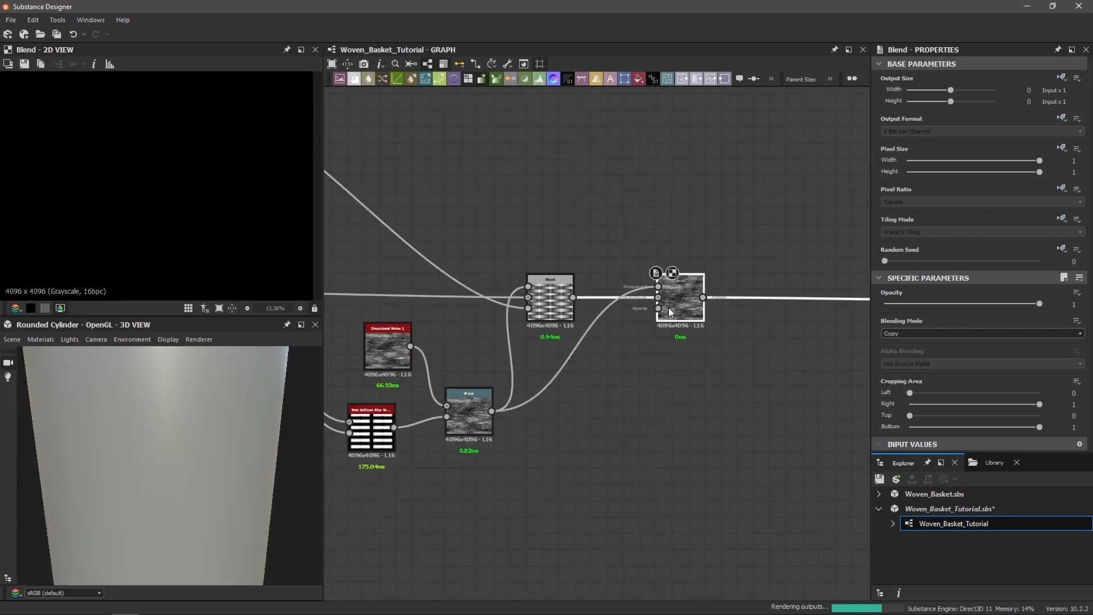
scroll(515, 388, down, 1)
middle_drag(408, 322, 651, 345)
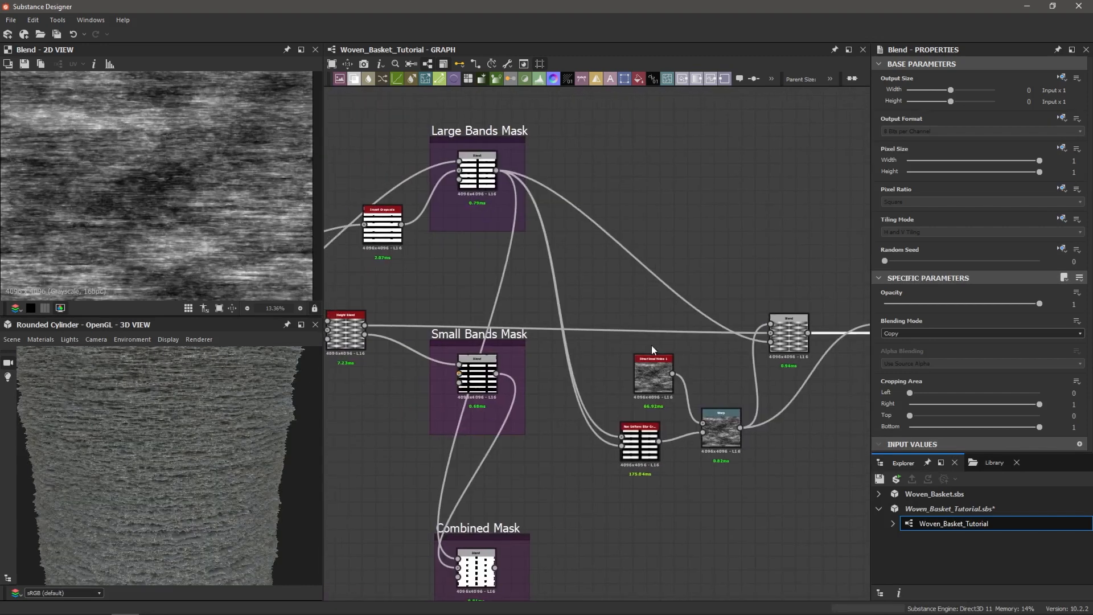
middle_drag(575, 384, 490, 332)
drag(411, 325, 803, 299)
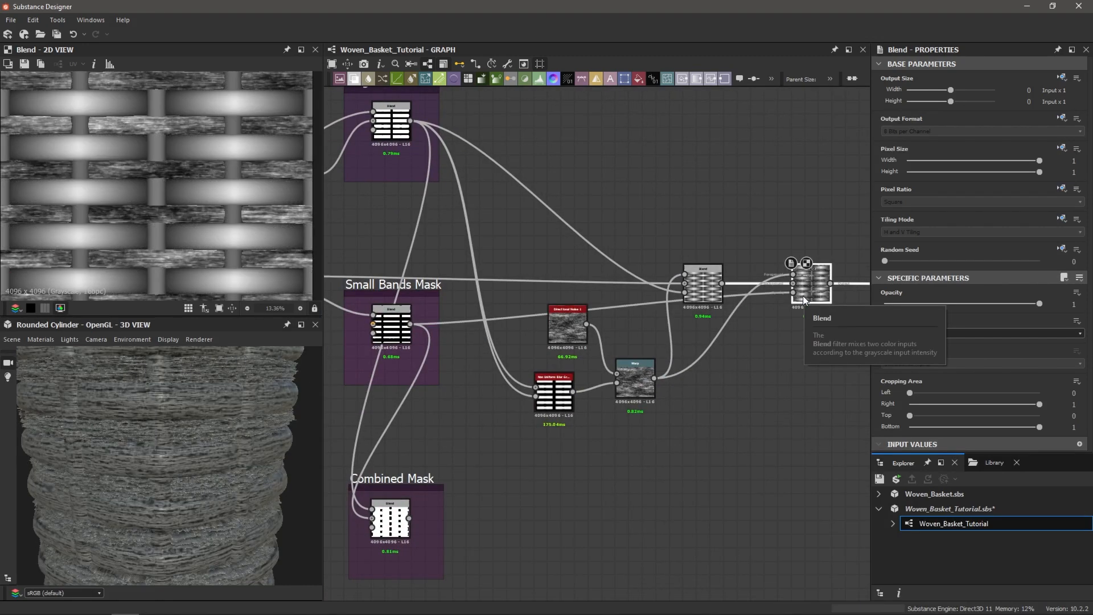
- Set the second Blend to Multiply with opacity 0.03 and inspect the small bands' grain on the 3D basket
middle_drag(790, 359, 688, 419)
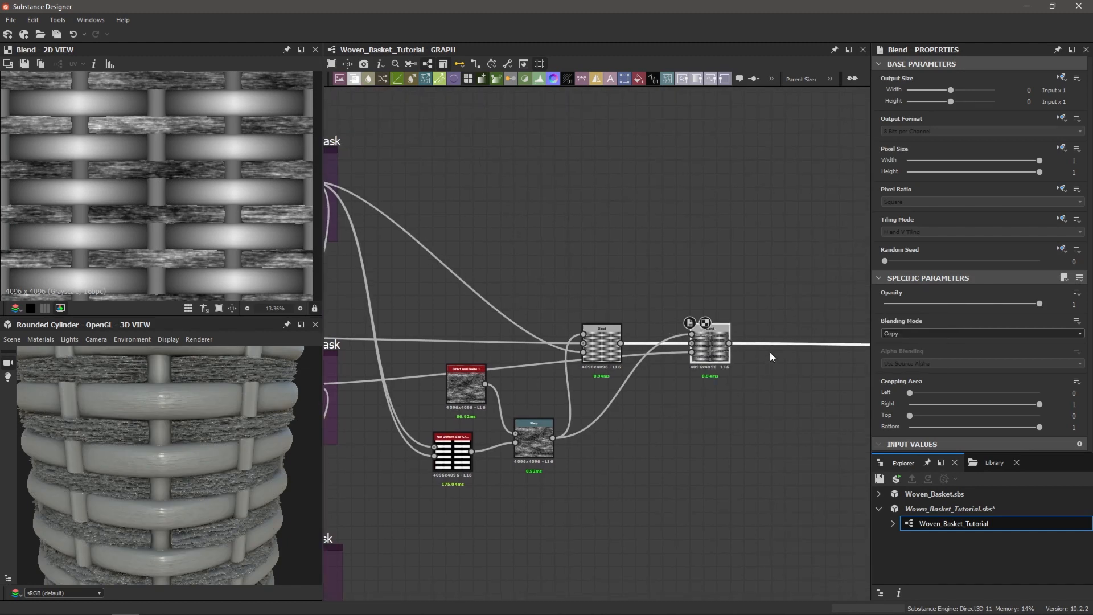
click(901, 332)
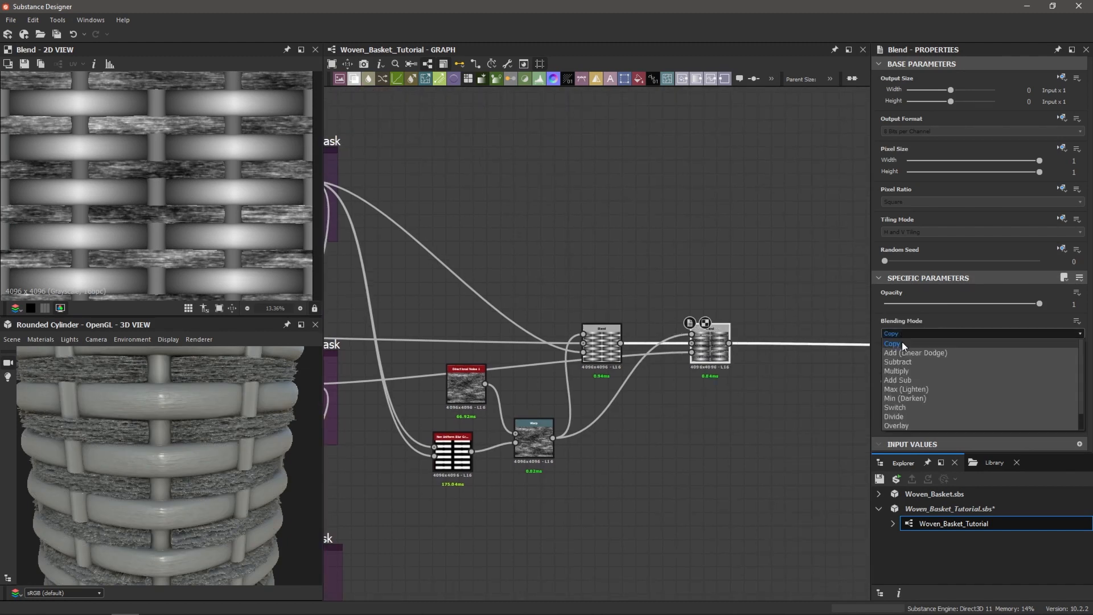
click(901, 371)
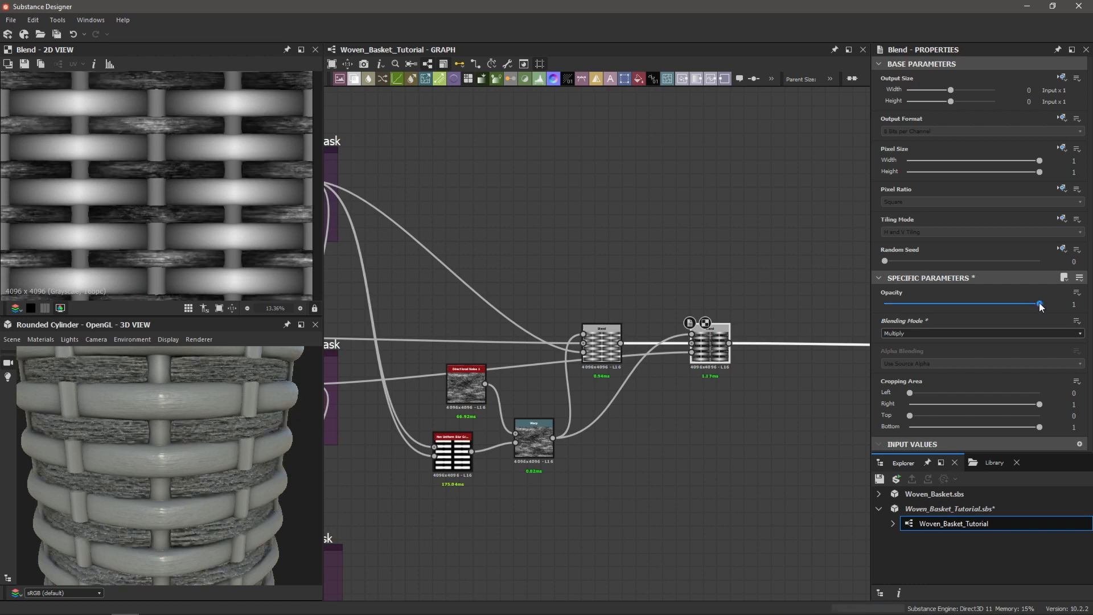
drag(1040, 303, 890, 303)
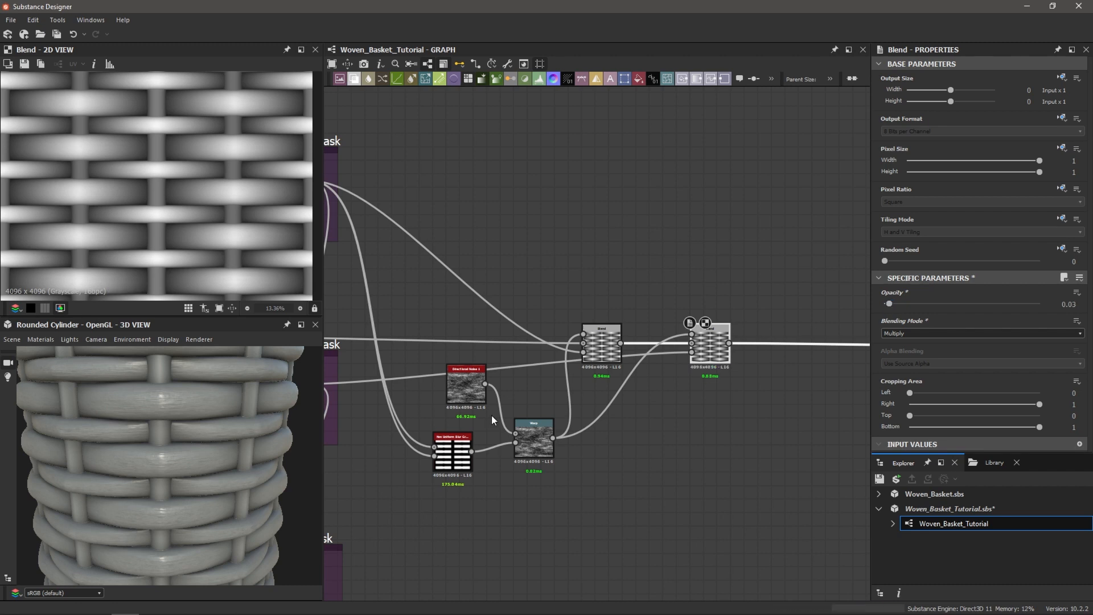
scroll(201, 421, up, 3)
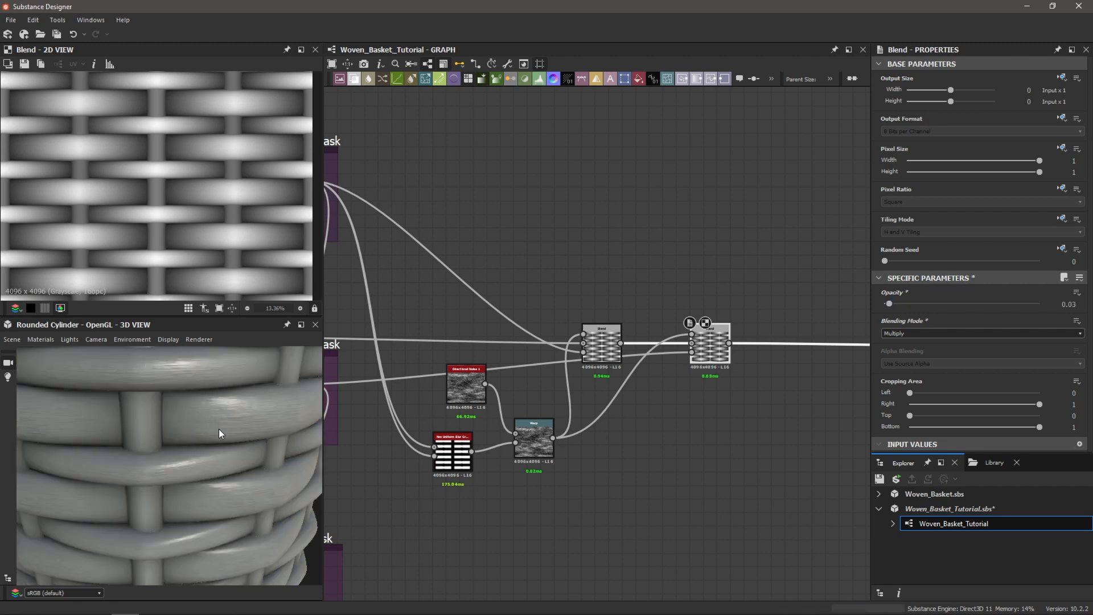
drag(223, 415, 202, 406)
scroll(208, 416, down, 3)
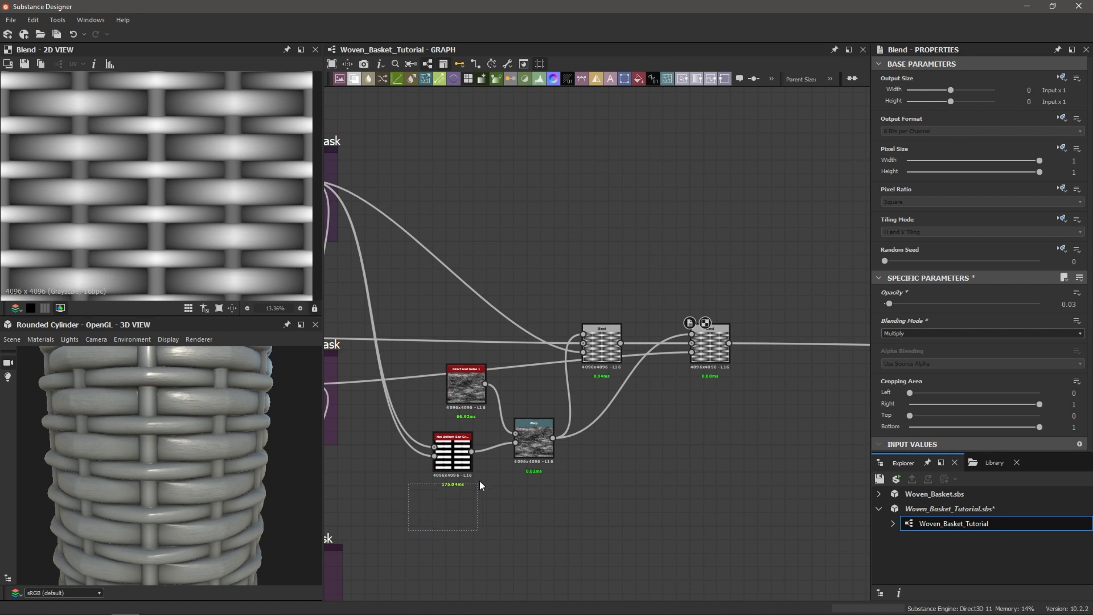
- Frame the directional noise, non-uniform blur and Warp nodes together and title the frame "Wood Grain"
drag(479, 485, 551, 393)
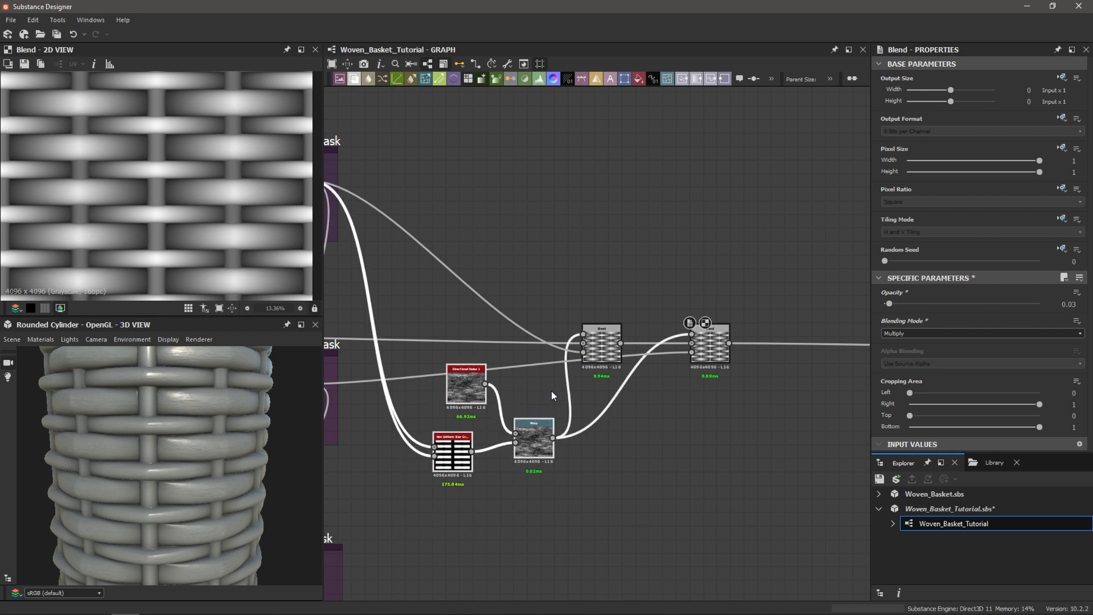
key(space)
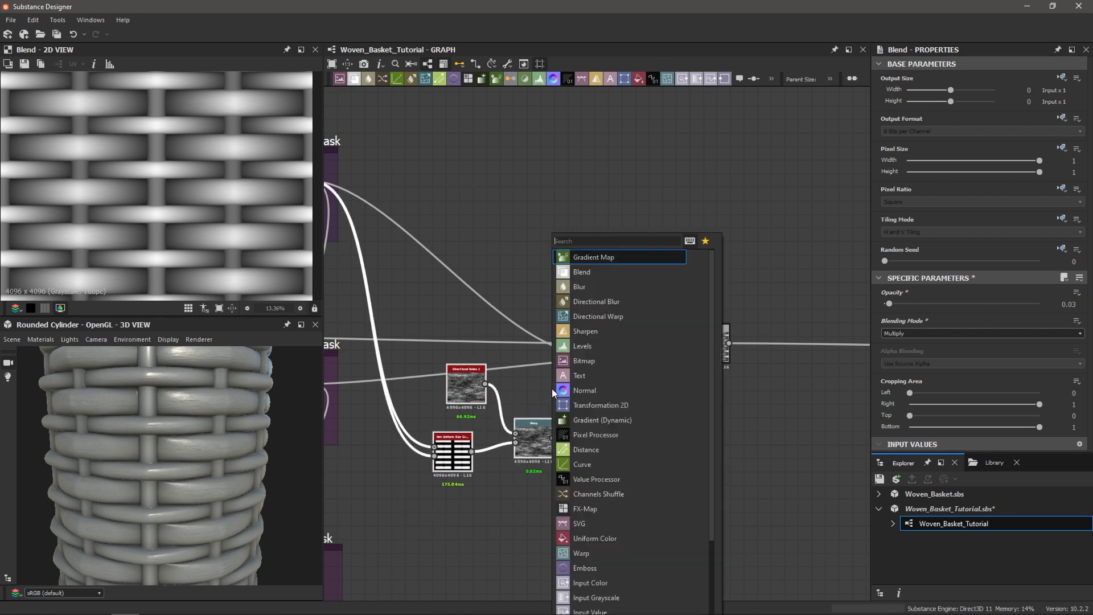
text(frame)
key(Return)
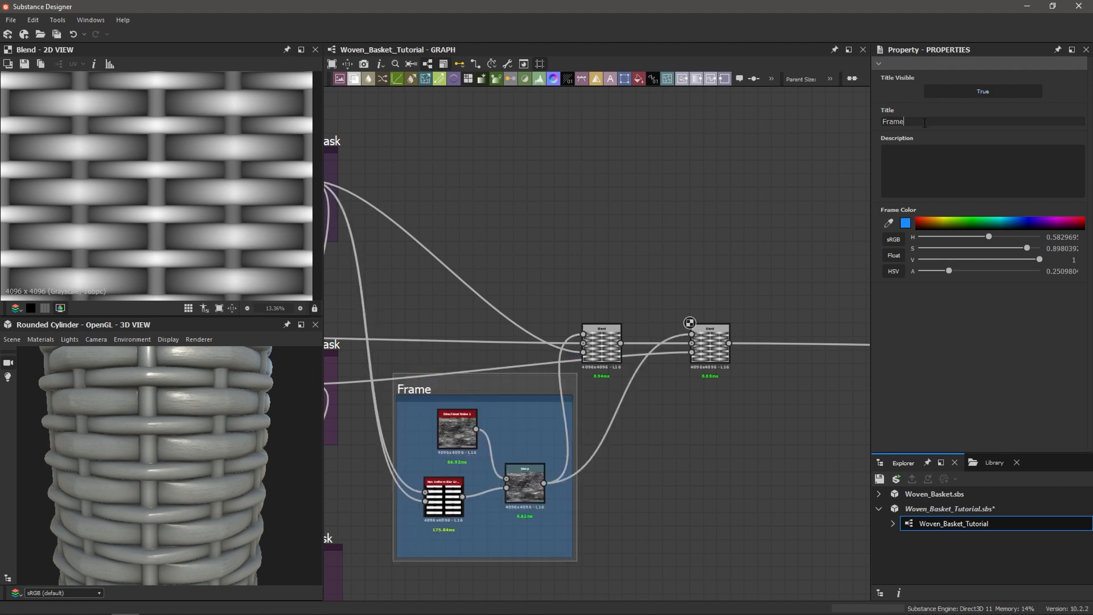
double_click(924, 122)
text(Wood Grain)
key(Return)
- Add a Grunge Map 001 node past the second Multiply Blend and set its contrast to 0
scroll(692, 341, down, 2)
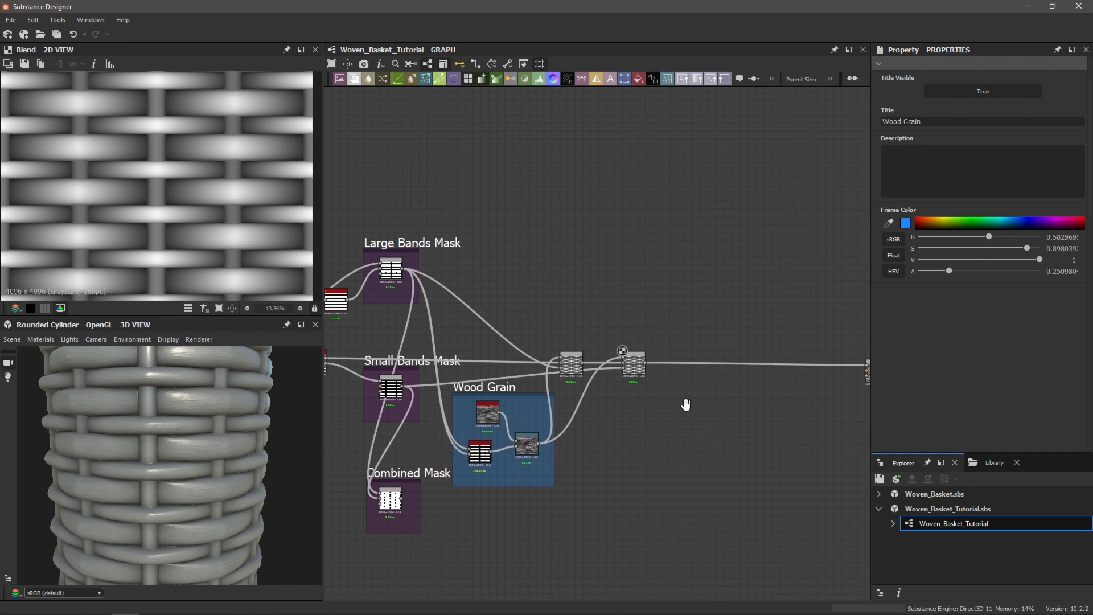
scroll(664, 398, up, 2)
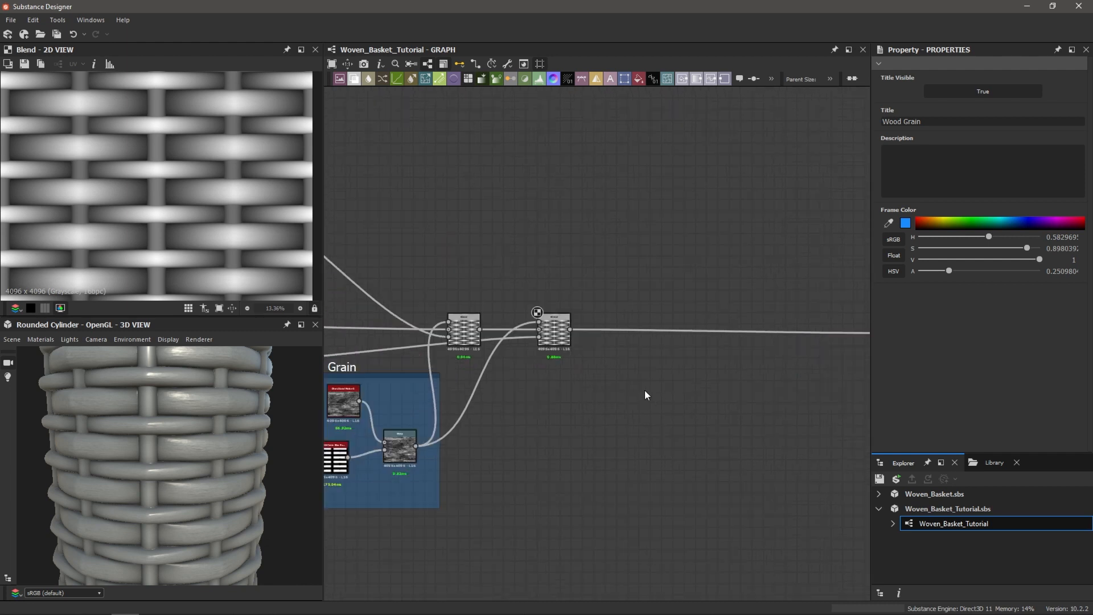
key(space)
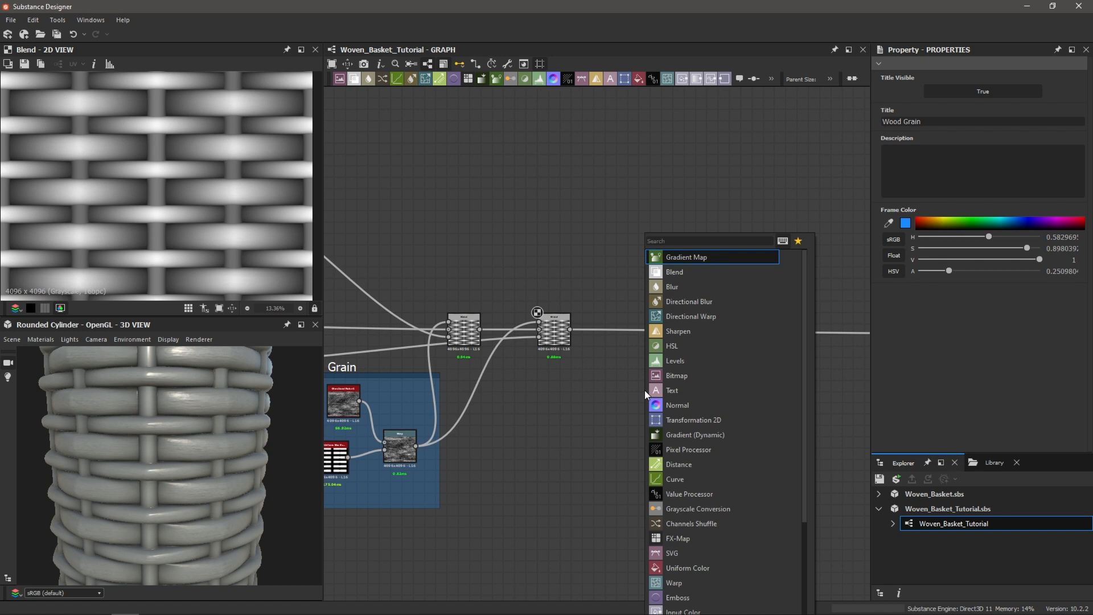
text(grunge)
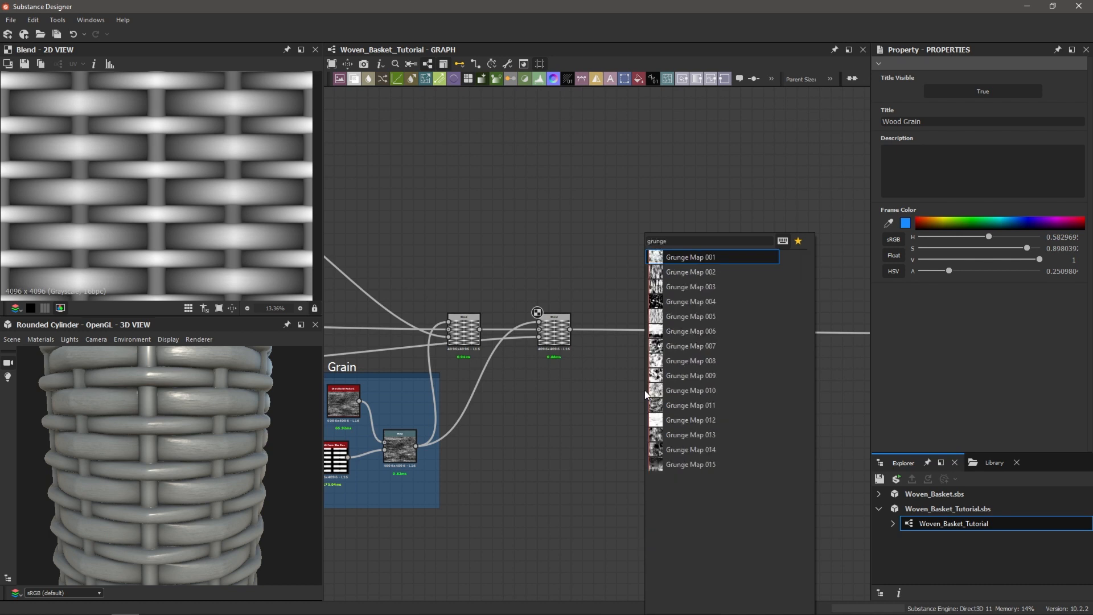
key(Return)
scroll(645, 390, up, 2)
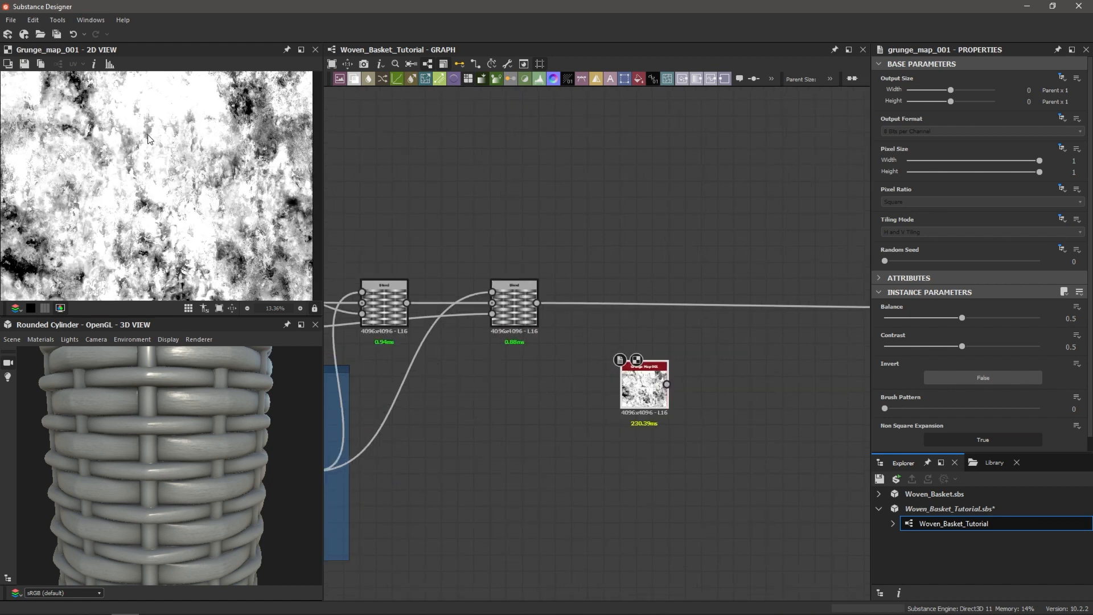
scroll(148, 138, down, 1)
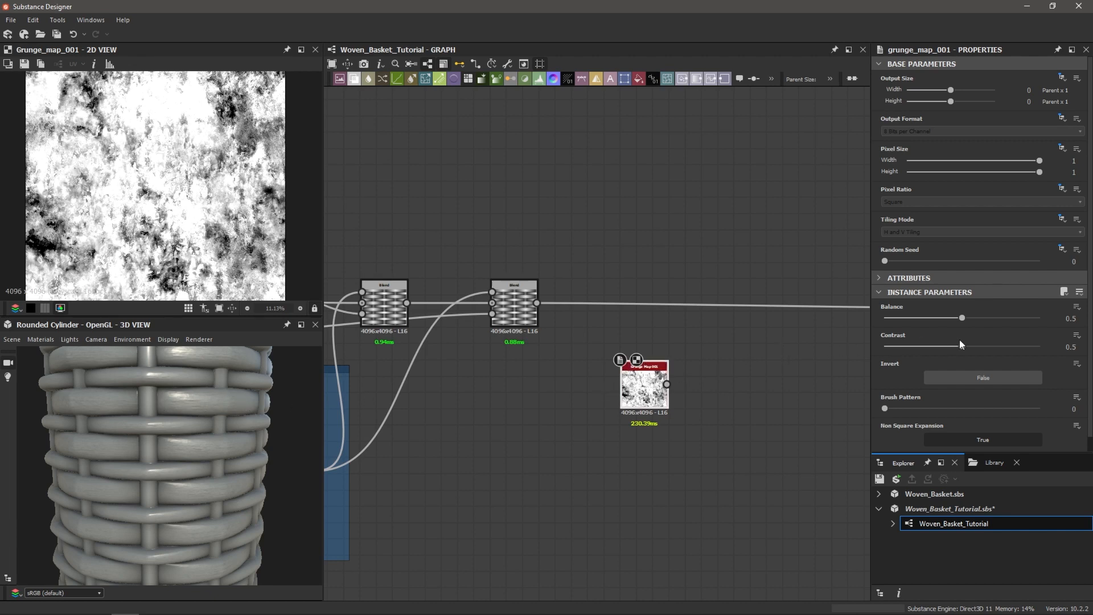
drag(961, 346, 880, 348)
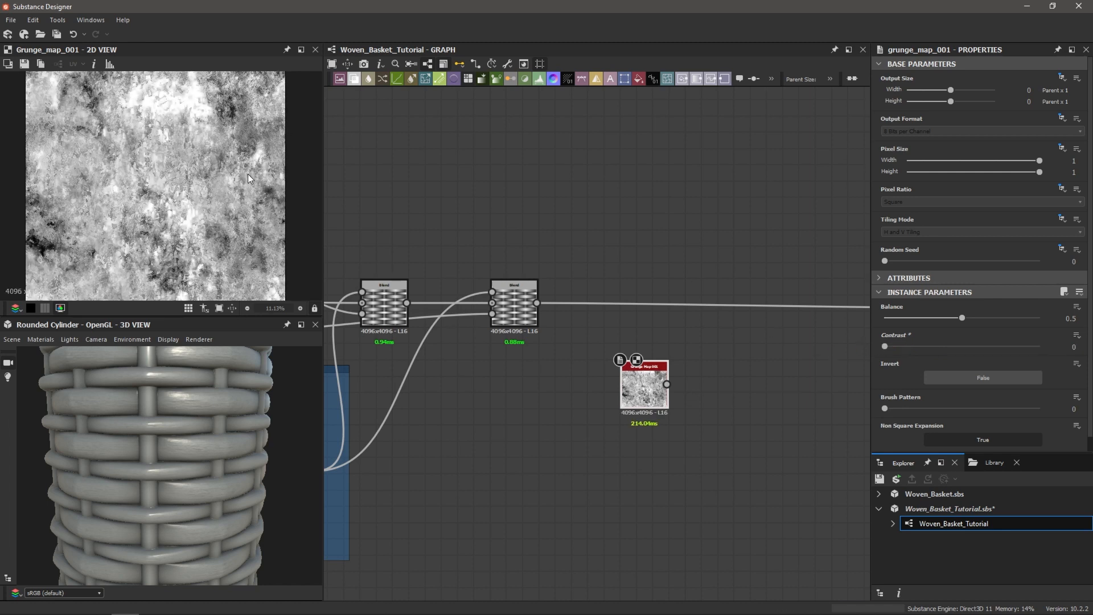
scroll(191, 195, down, 1)
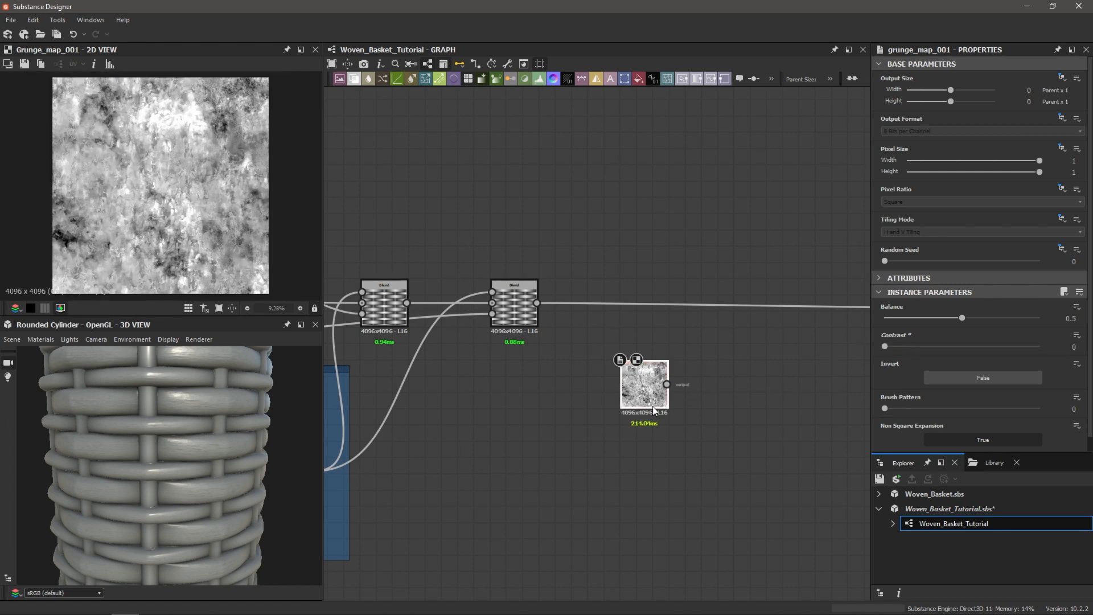
- Examine the main chain of Blend nodes from the column supports through the band masks to the Wood Grain blends
scroll(672, 372, down, 3)
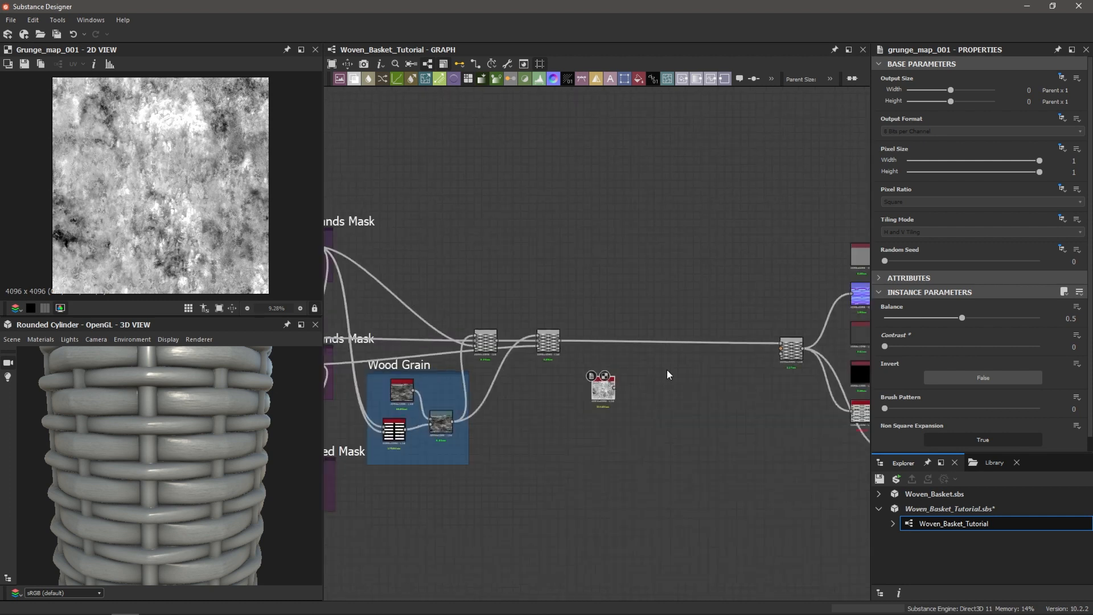
scroll(672, 392, down, 2)
middle_drag(566, 403, 760, 390)
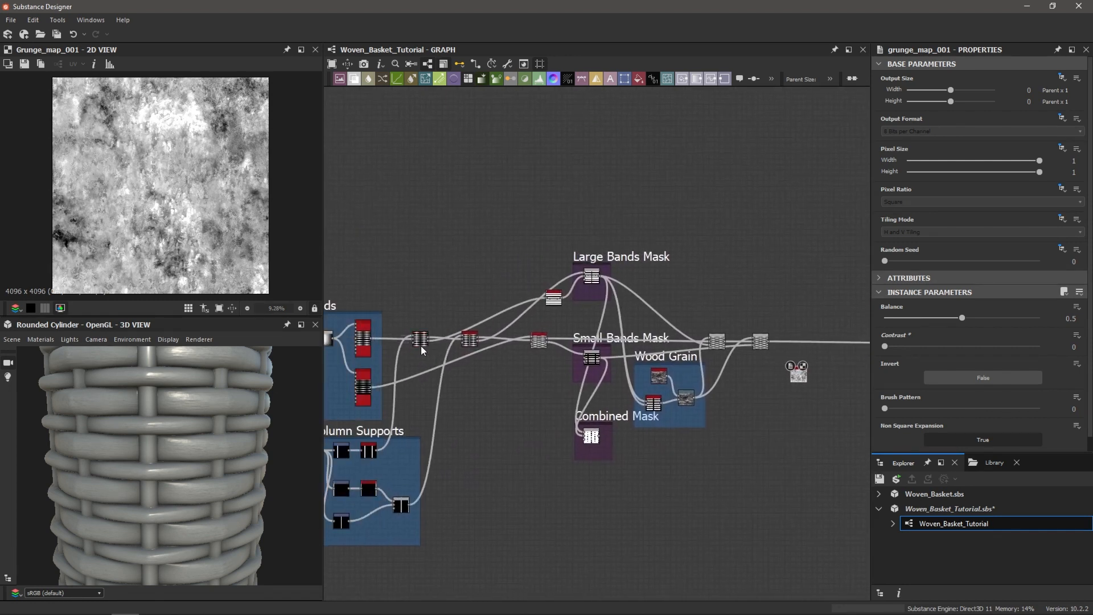
middle_drag(692, 331, 546, 348)
scroll(586, 333, up, 2)
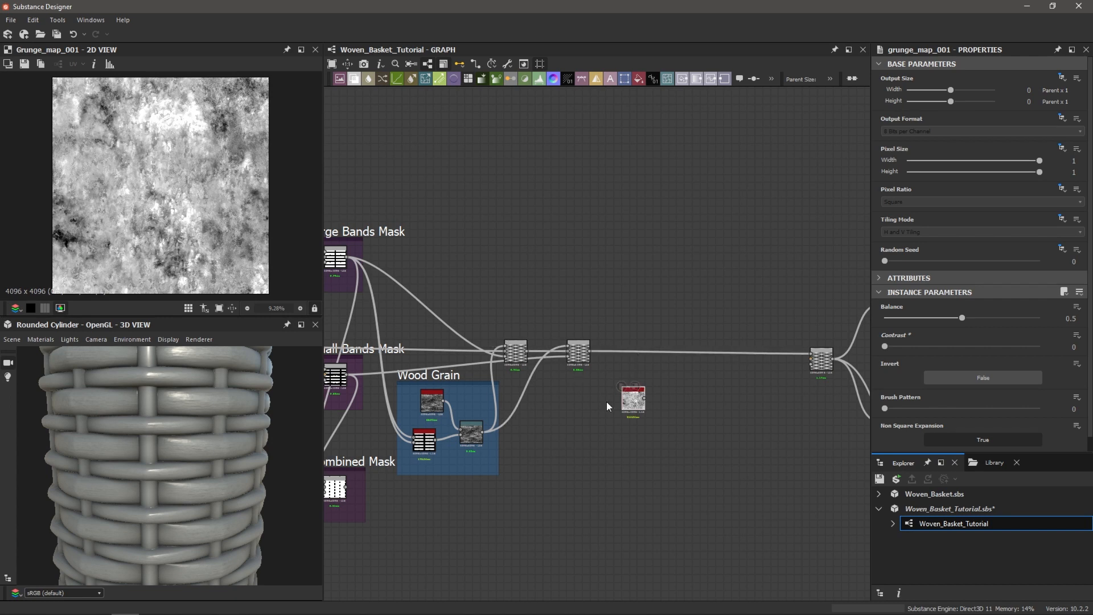
scroll(641, 379, up, 1)
scroll(646, 376, down, 1)
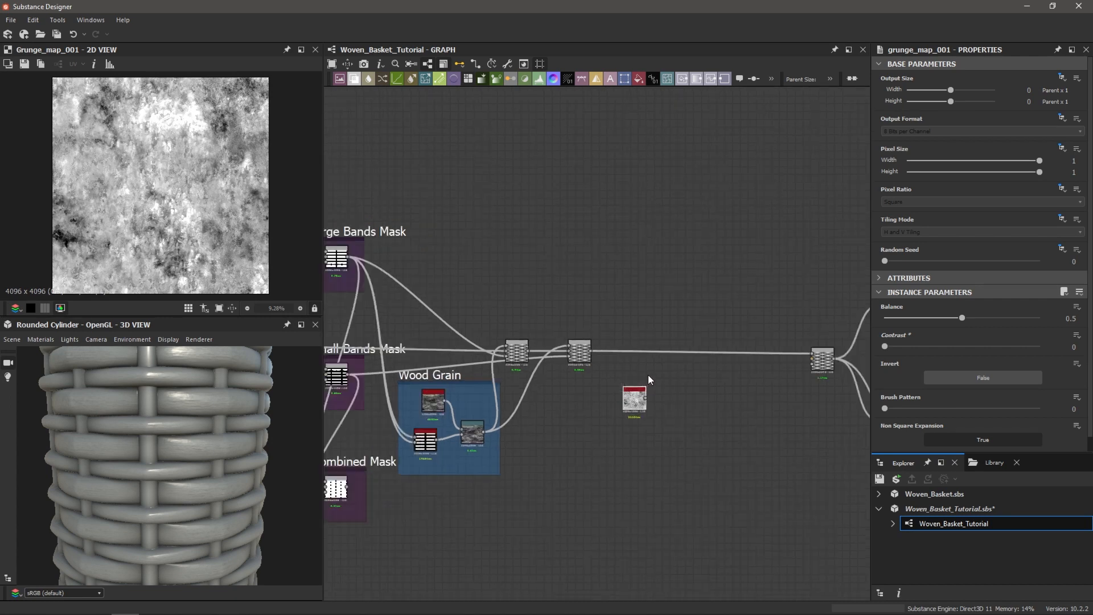
middle_drag(667, 375, 641, 376)
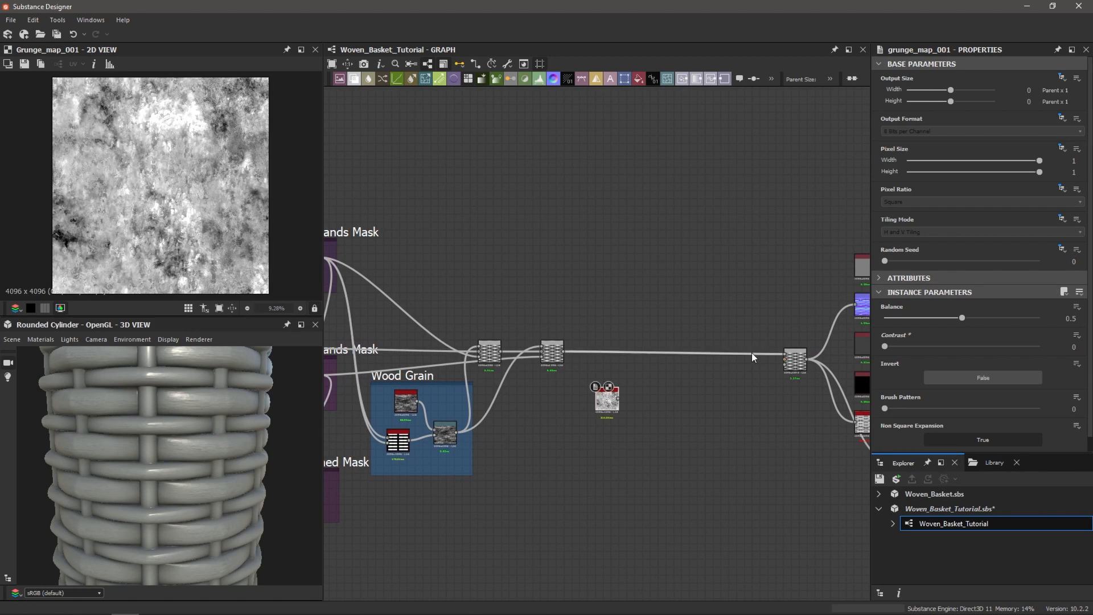
- Insert a third Blend node into the main connection after the small bands' Multiply Blend
scroll(659, 358, up, 3)
scroll(702, 368, down, 1)
middle_drag(702, 368, 656, 369)
click(634, 349)
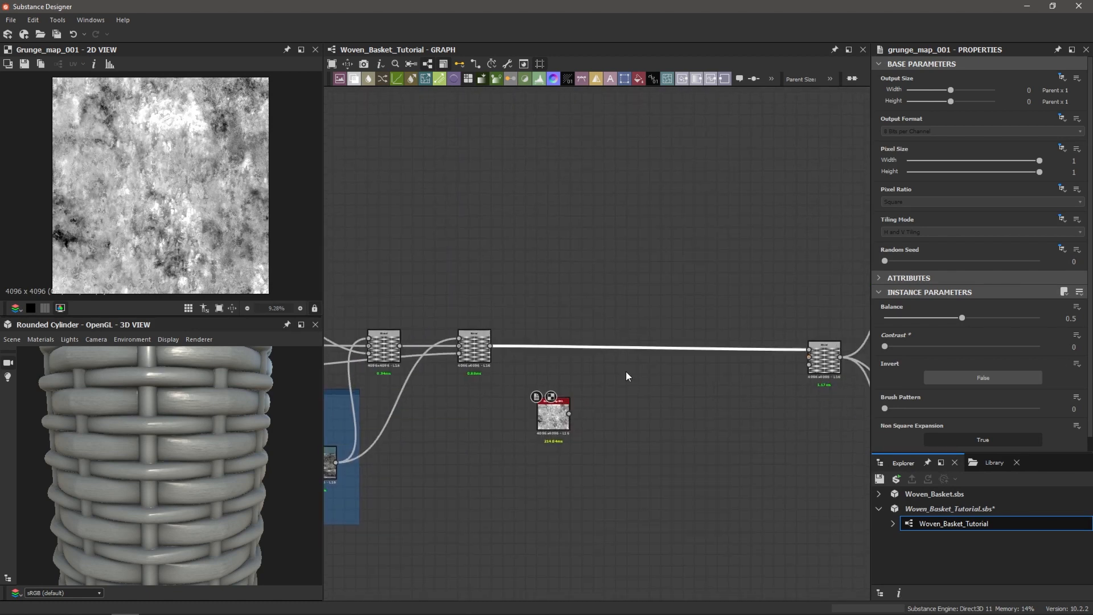
key(space)
text(bl)
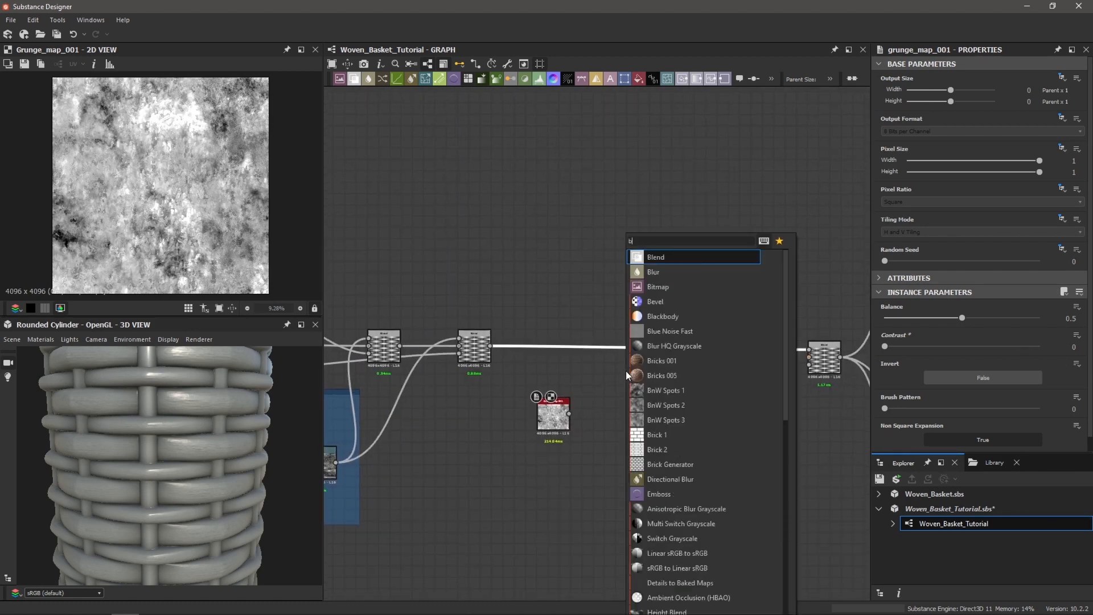
key(Return)
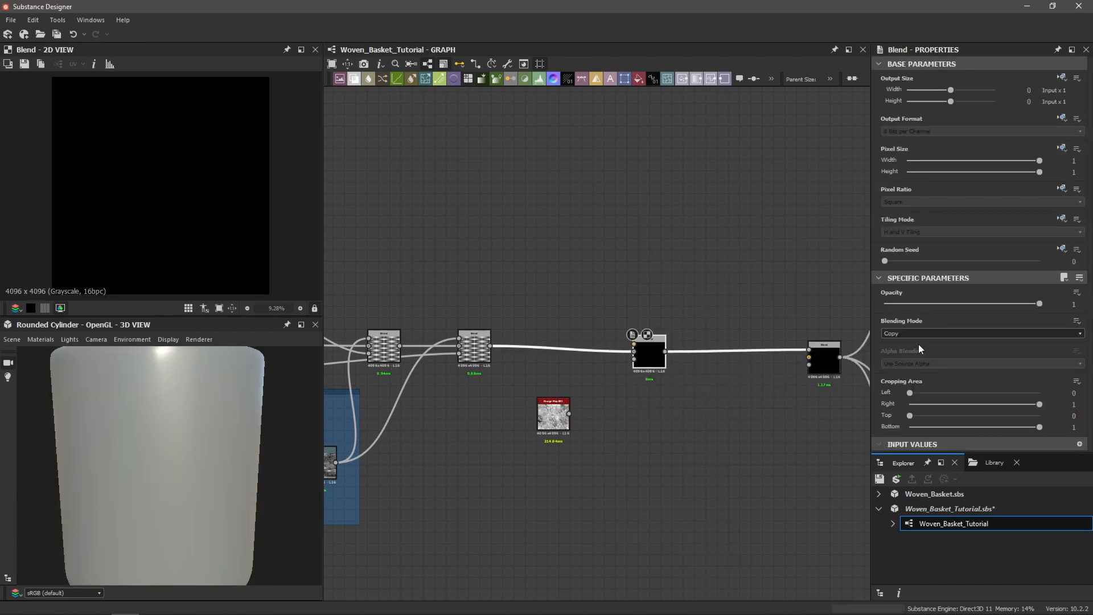
- Set the third Blend's blending mode to Multiply and connect the Grunge Map 001 output to its foreground input
click(899, 334)
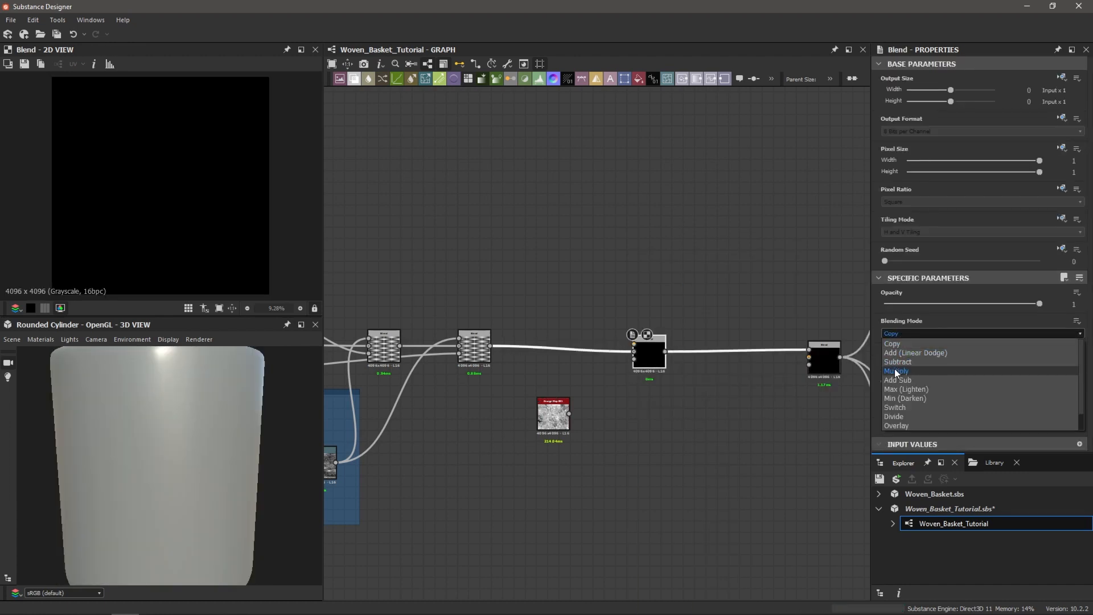
click(894, 368)
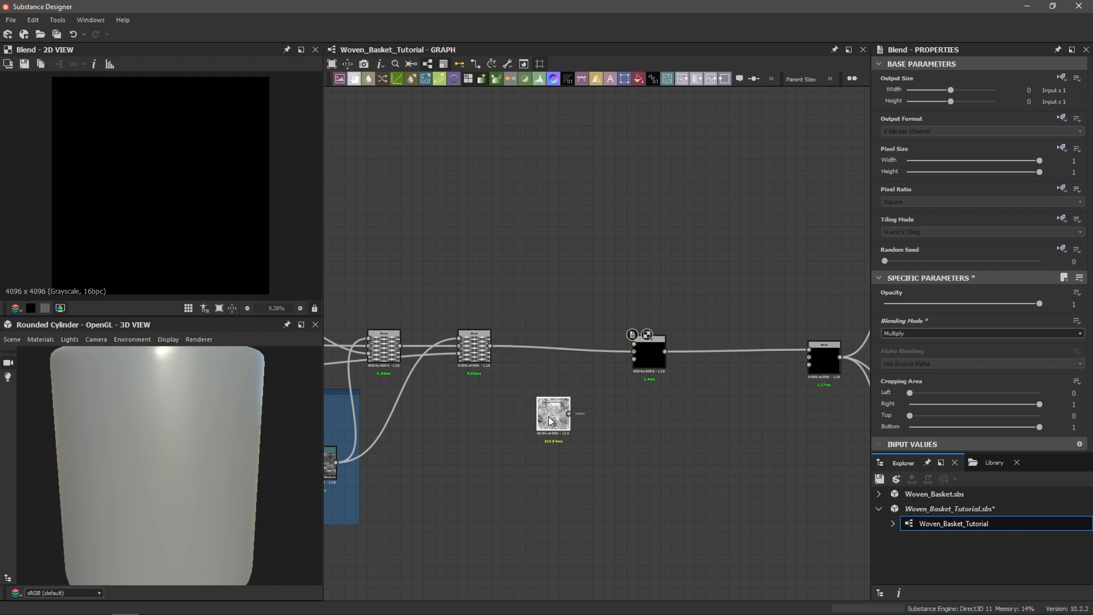
drag(548, 423, 633, 344)
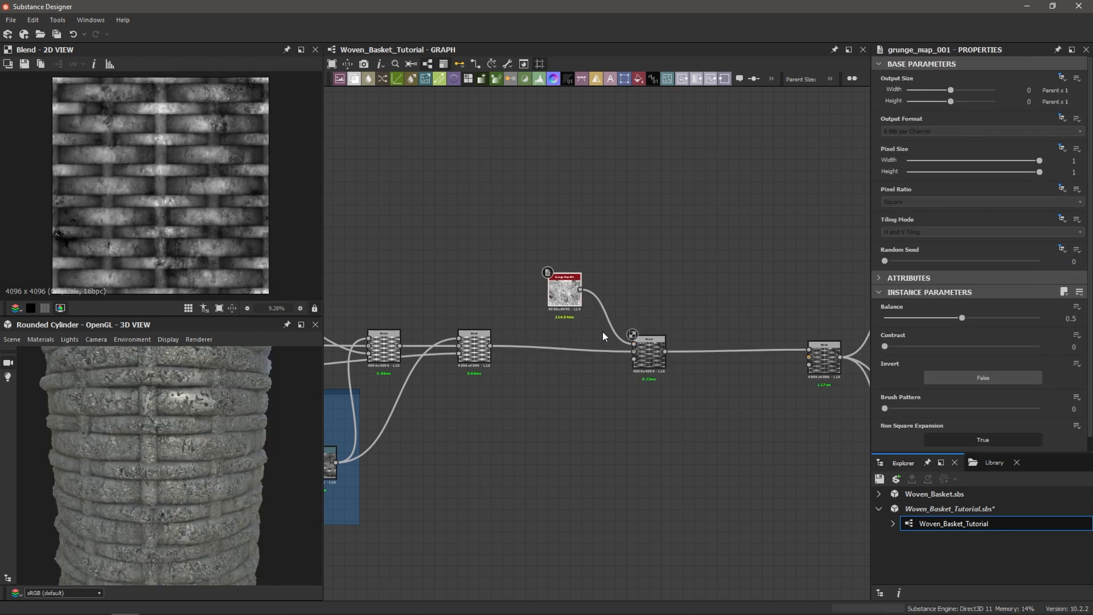
- Set the grunge Multiply Blend's opacity to 0.04 and inspect the surface variation on the 3D basket up close
click(645, 347)
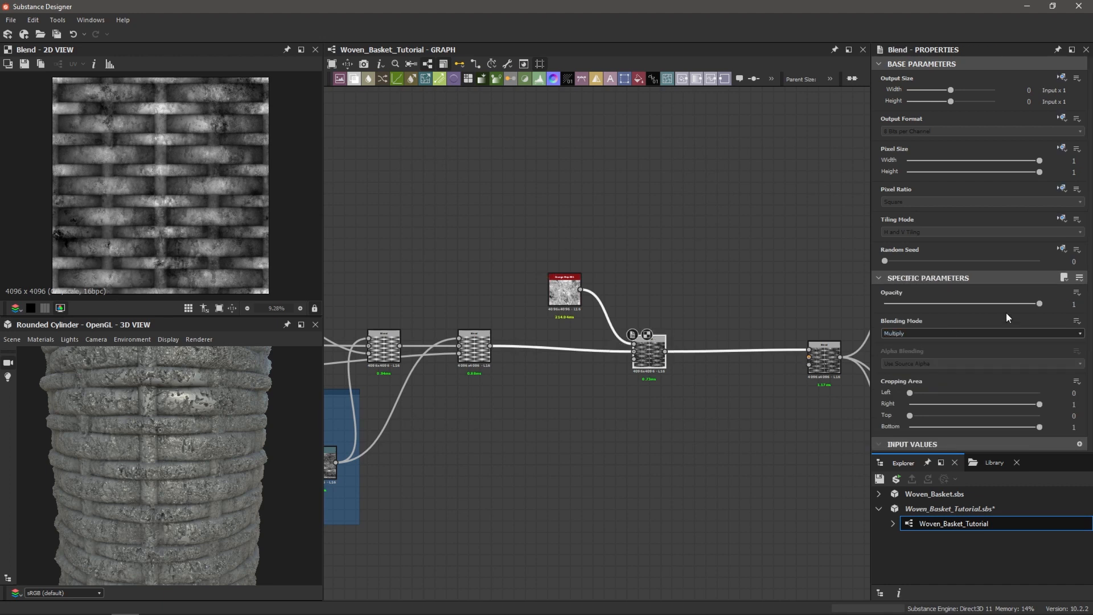
drag(1040, 303, 890, 304)
scroll(189, 398, up, 6)
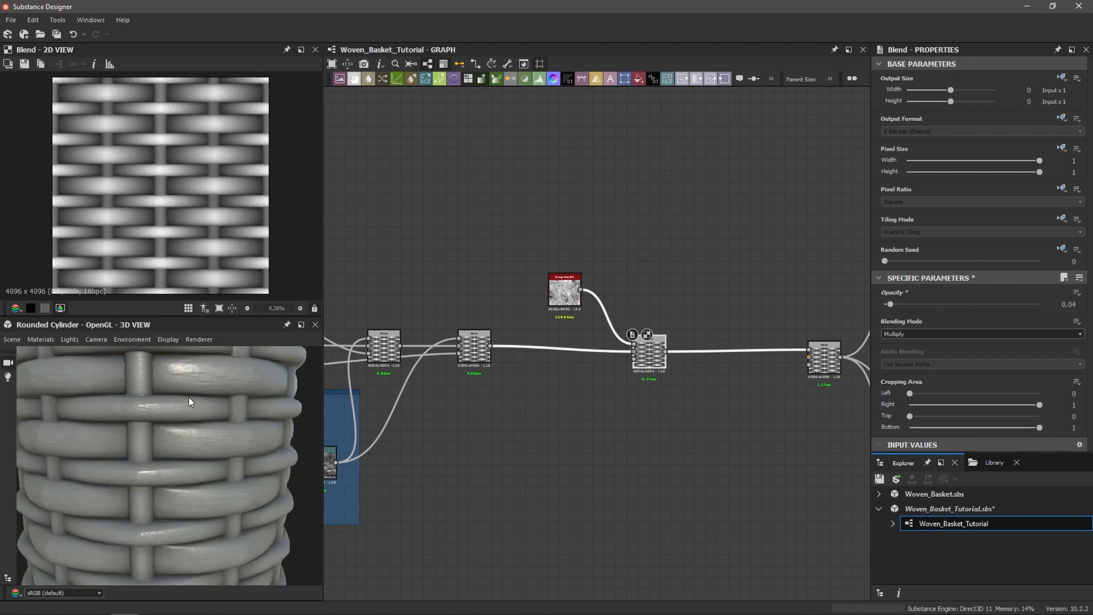
scroll(201, 406, up, 2)
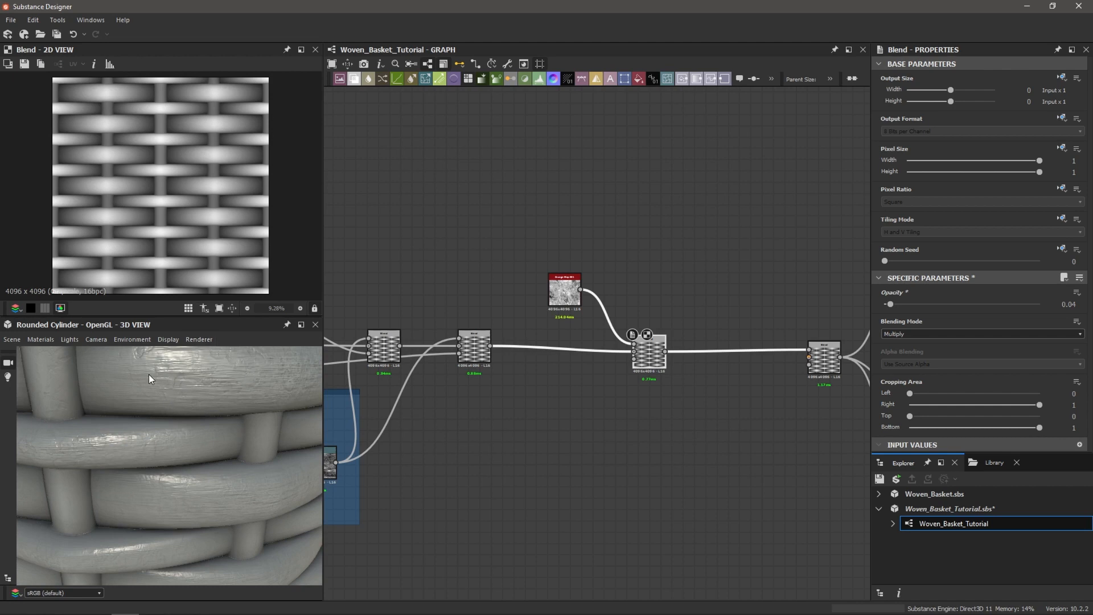
scroll(176, 387, down, 5)
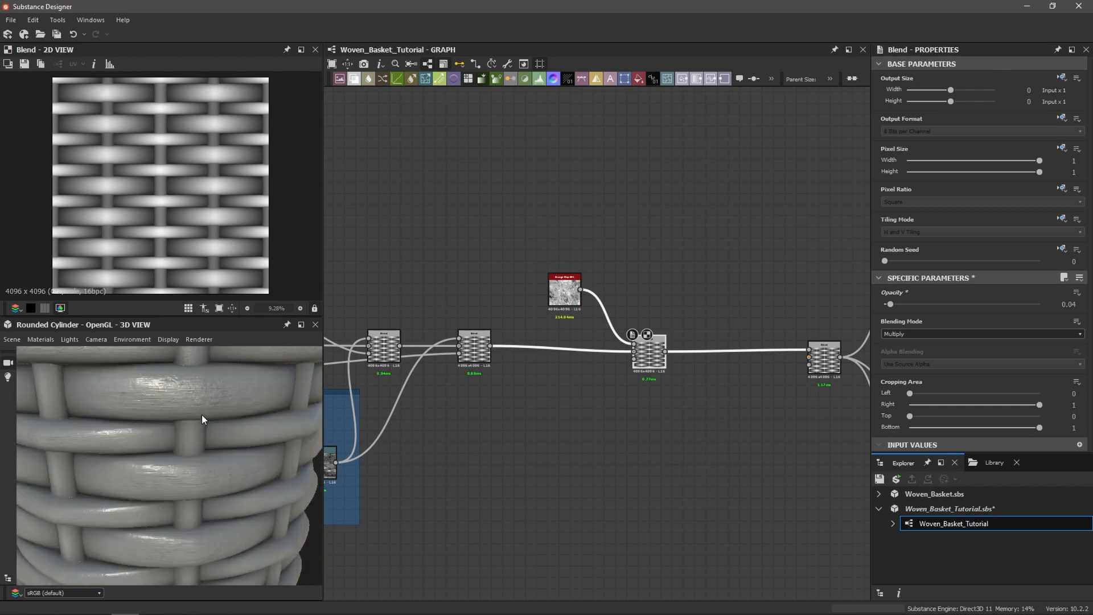
drag(181, 391, 186, 401)
scroll(194, 399, up, 2)
scroll(194, 399, down, 2)
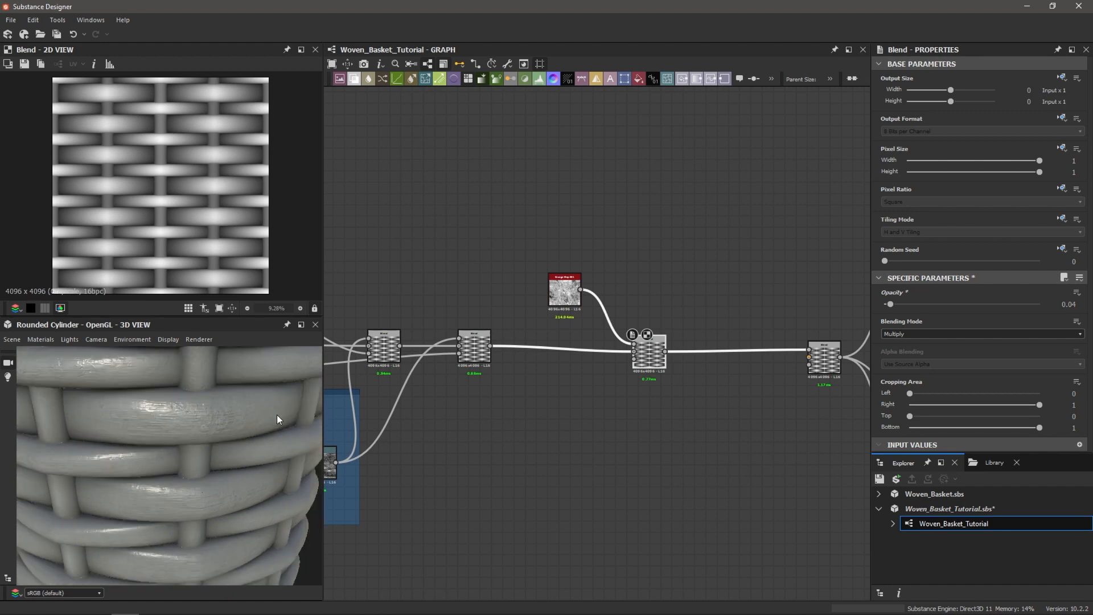
scroll(277, 414, down, 3)
drag(276, 415, 223, 449)
scroll(215, 445, up, 4)
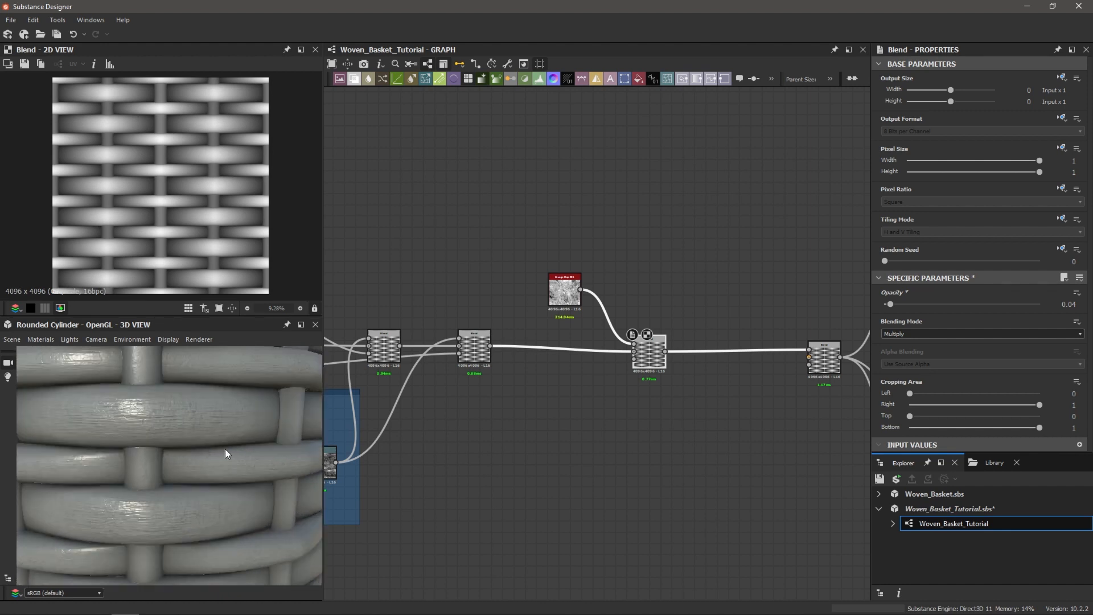
scroll(199, 430, down, 4)
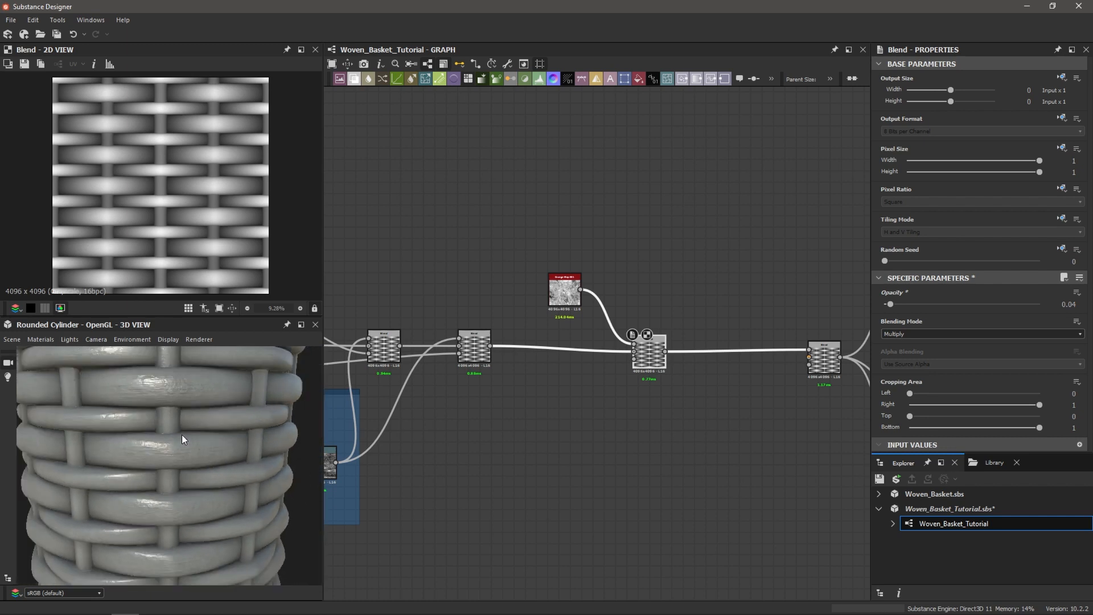
- Enclose the Grunge Map 001 node in a frame titled Tactile Detail
drag(179, 444, 203, 459)
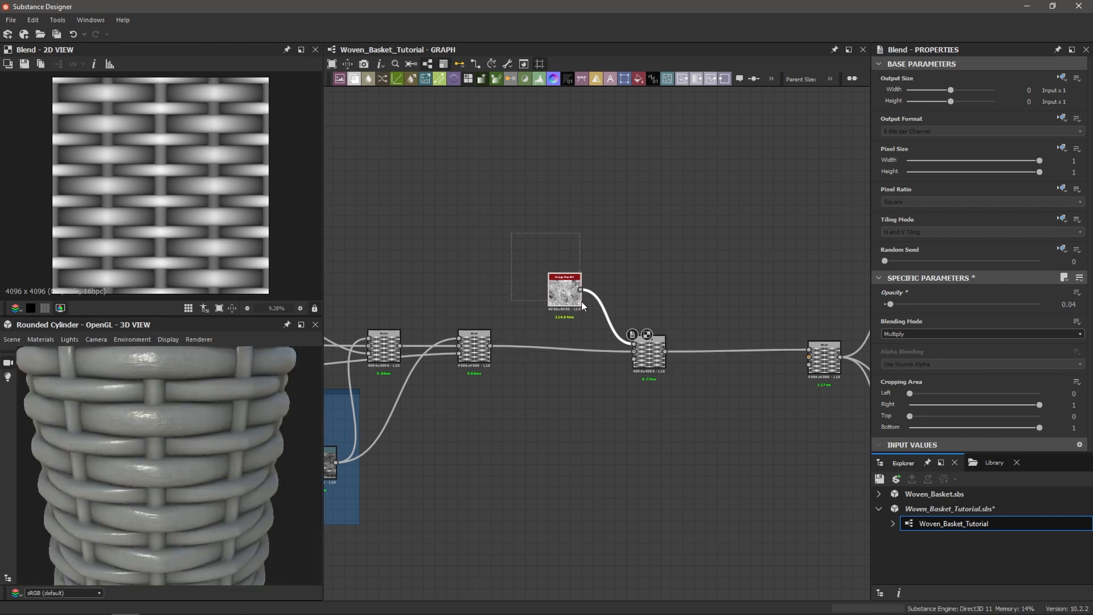
key(space)
text(fra)
key(Return)
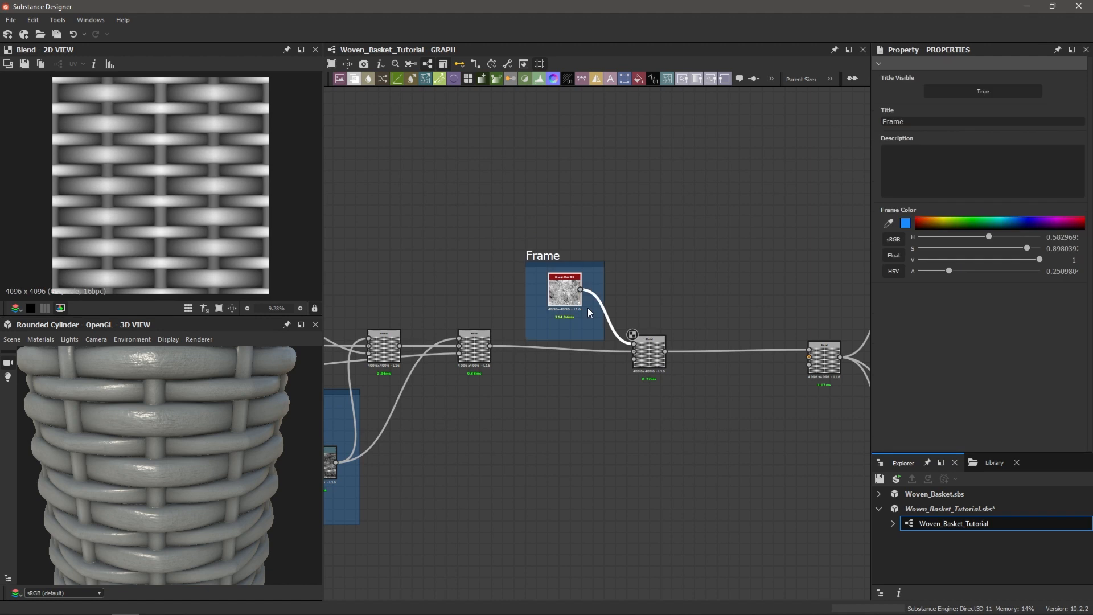
drag(933, 121, 829, 114)
text(Tactile Detail)
key(Return)
- Move the last Blend node and all output nodes farther from the Tactile Detail frame to free space in the main chain
scroll(571, 236, down, 7)
middle_drag(579, 216, 626, 229)
scroll(629, 231, up, 2)
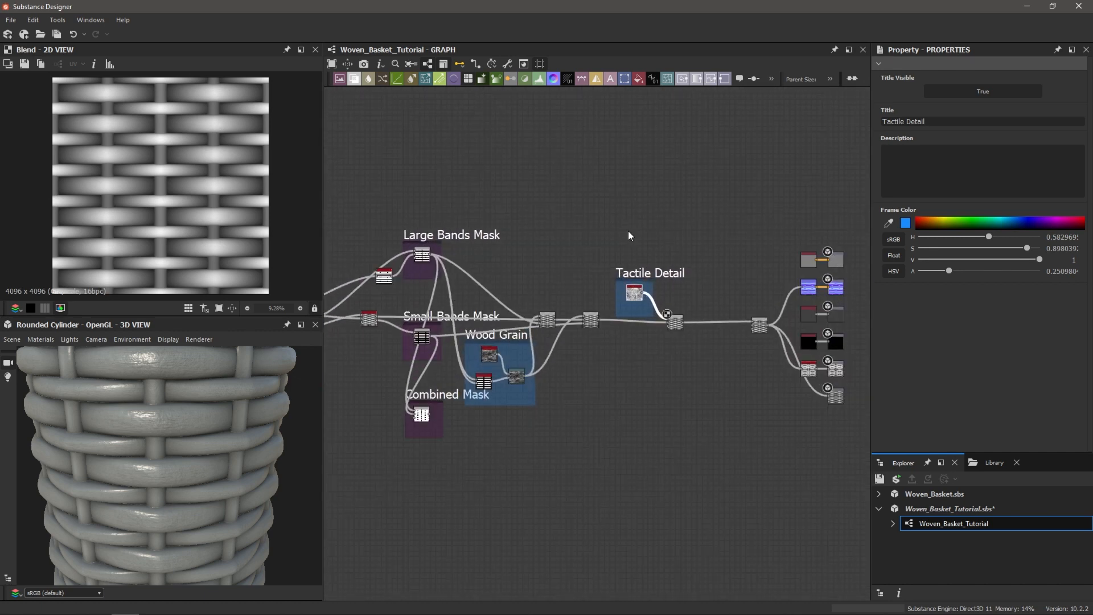
middle_drag(467, 244, 611, 219)
scroll(697, 211, down, 2)
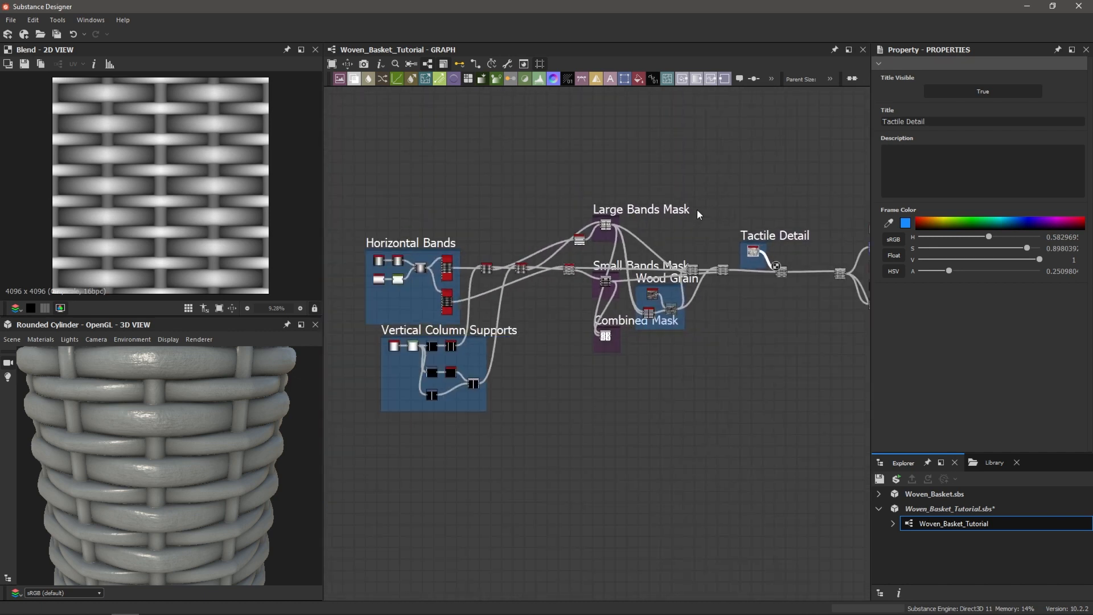
scroll(848, 211, up, 4)
middle_drag(849, 210, 609, 240)
drag(545, 192, 732, 563)
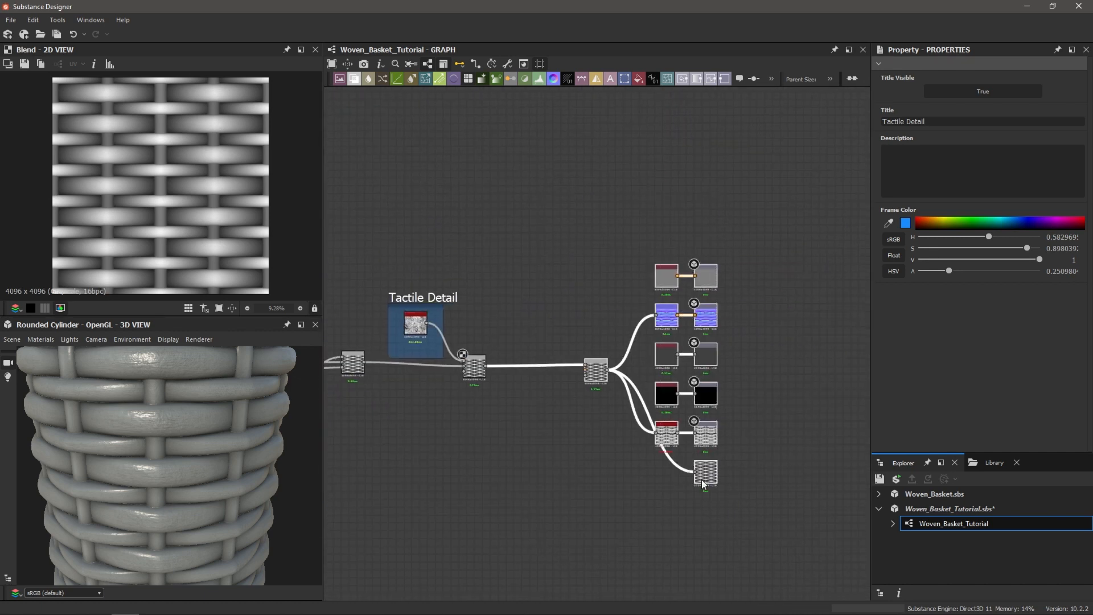
drag(704, 485, 863, 473)
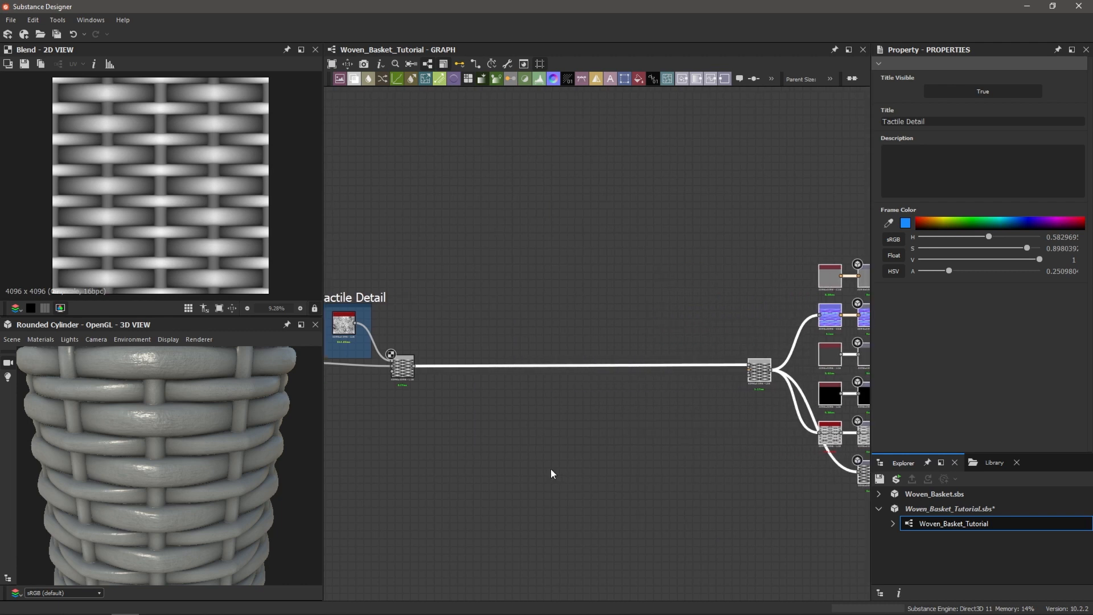
middle_drag(551, 469, 577, 311)
- Add a BnW Spots 1 node above the main connection and examine its noise pattern up close
click(547, 316)
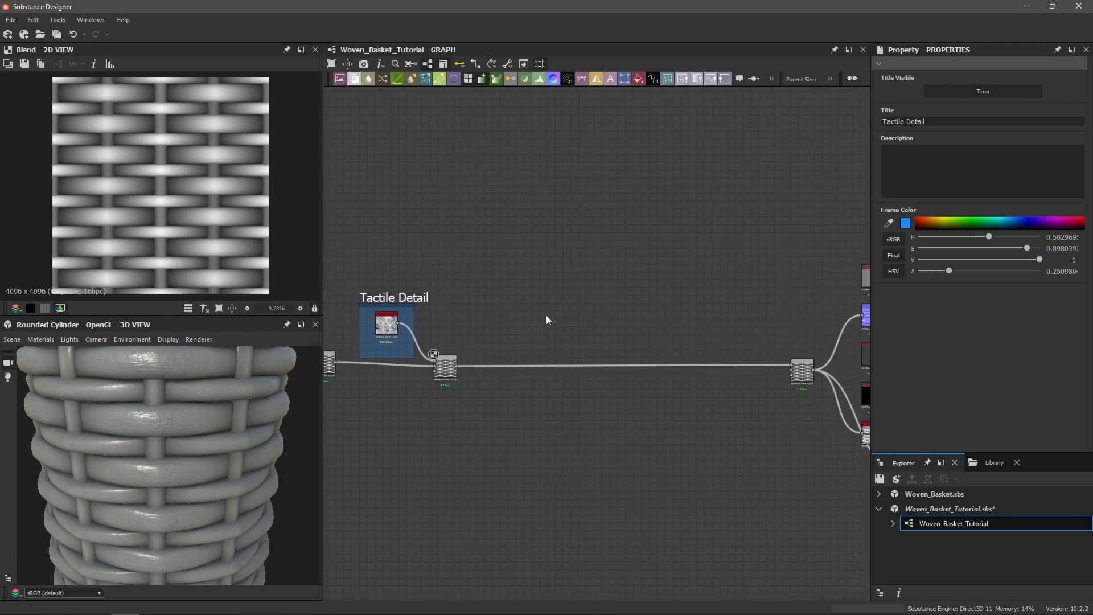
key(space)
text(bnw)
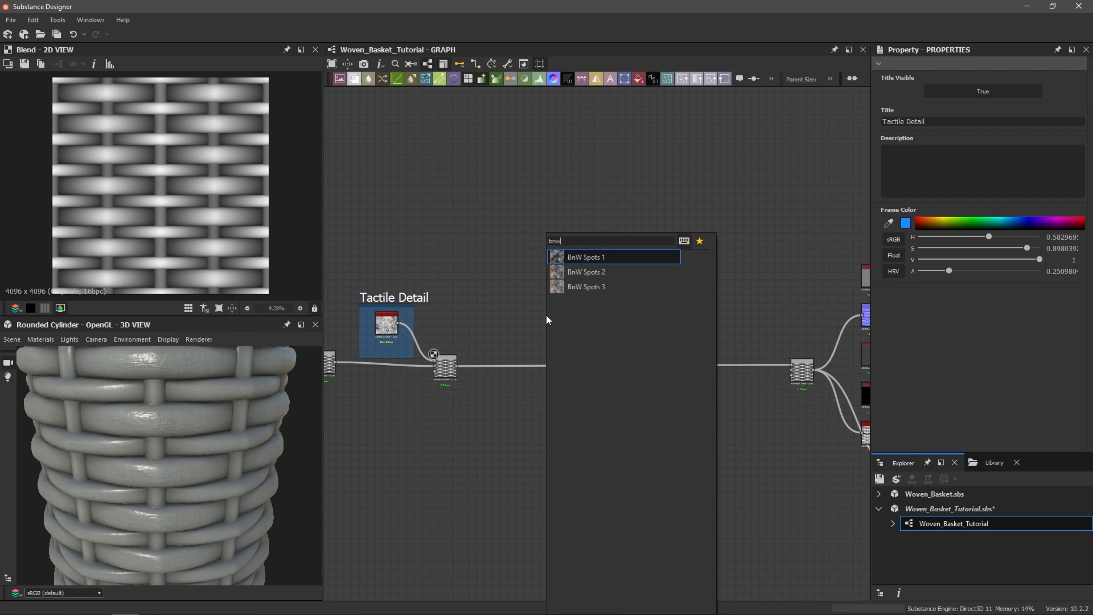
key(Return)
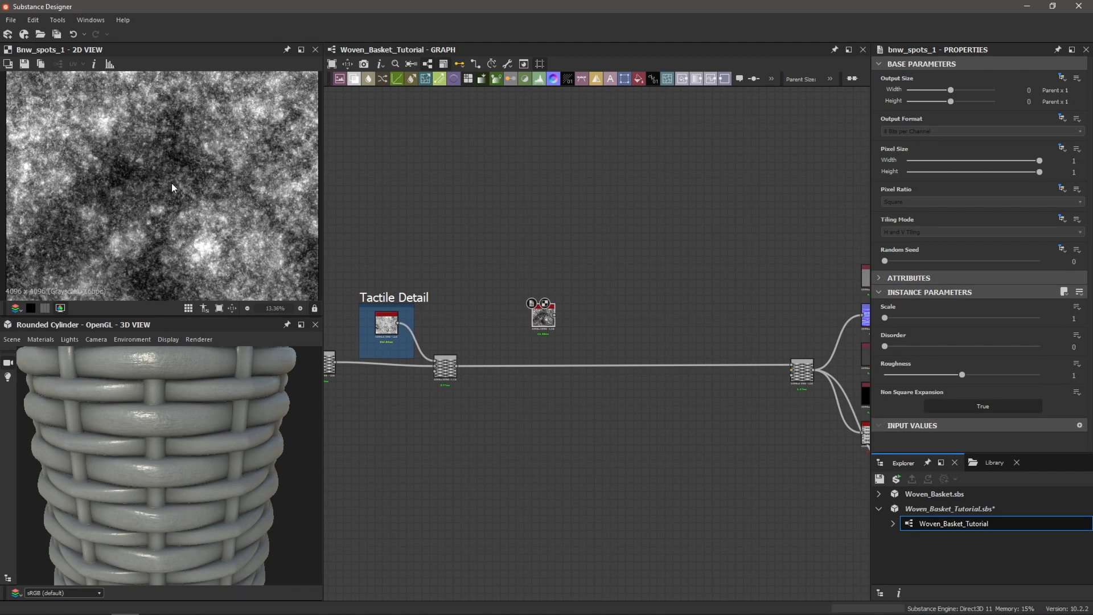
scroll(225, 120, up, 3)
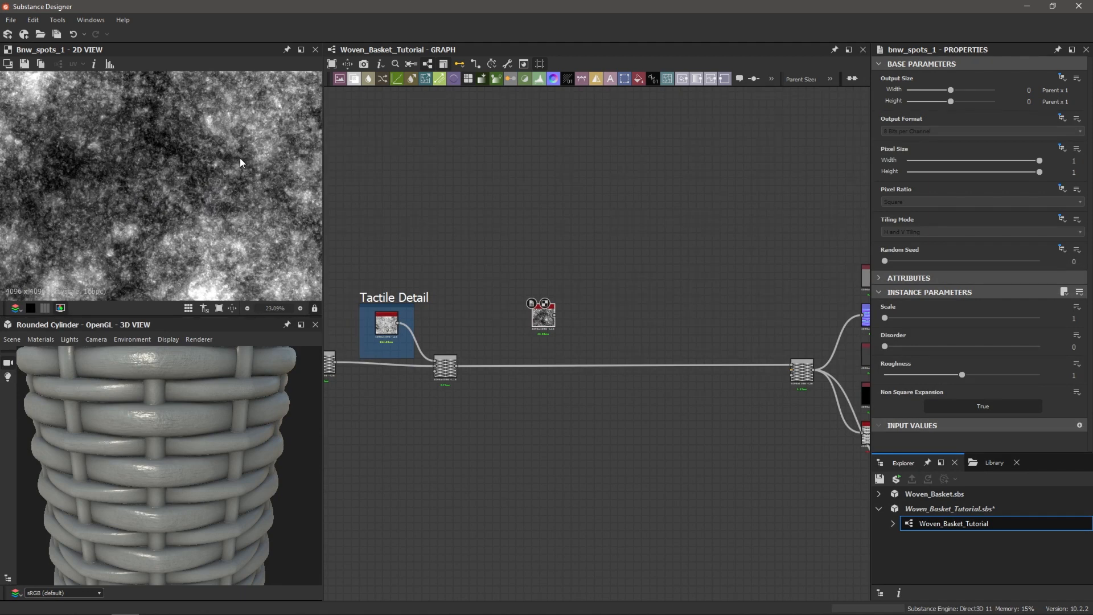
scroll(217, 176, down, 4)
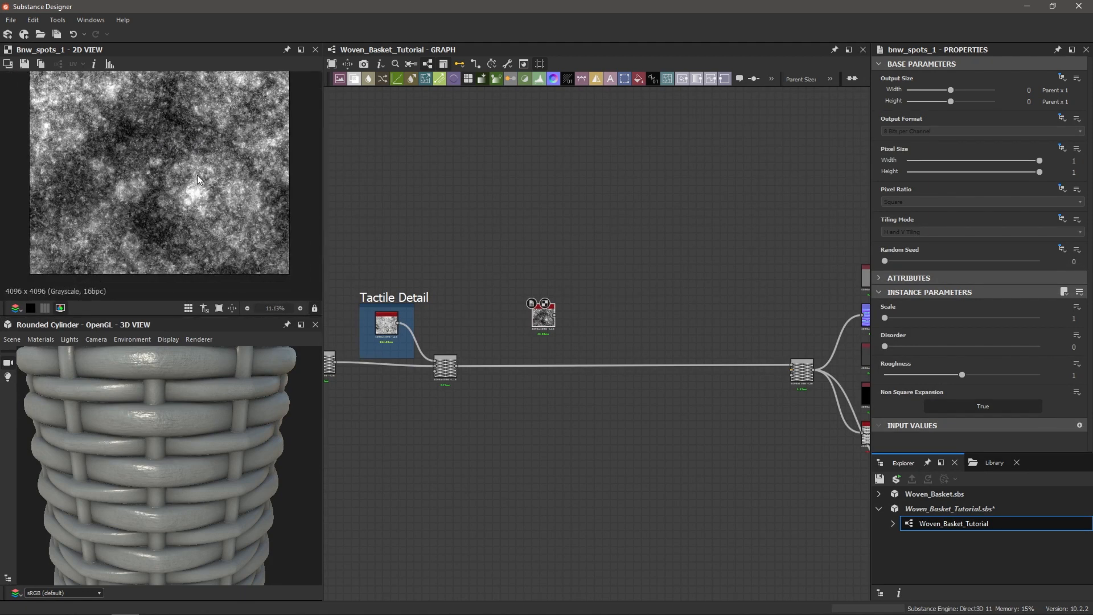
scroll(200, 176, up, 1)
scroll(188, 178, down, 2)
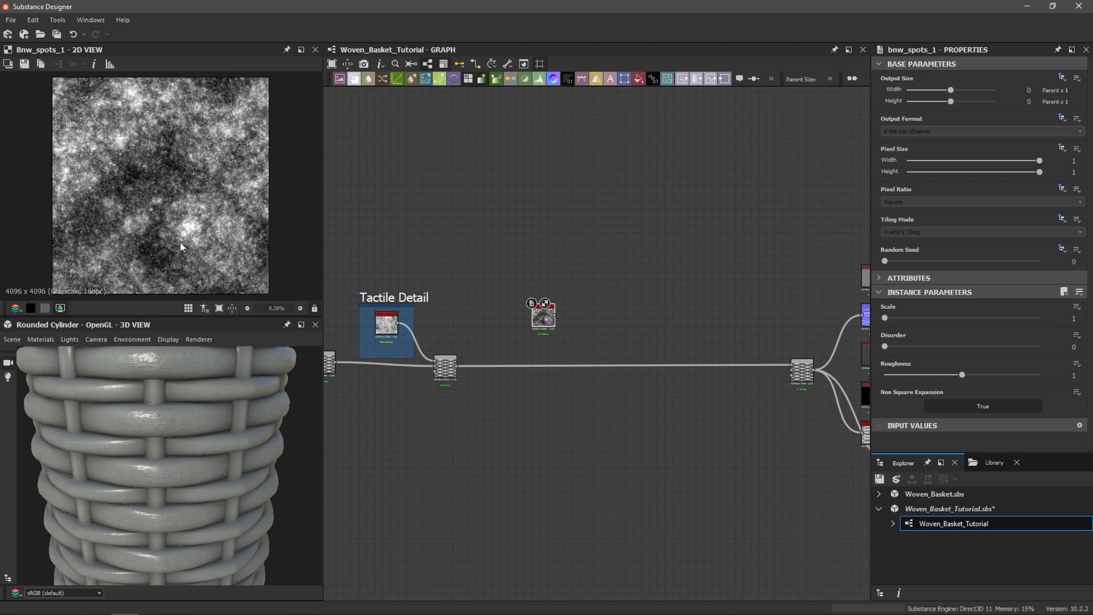
scroll(172, 178, up, 3)
scroll(241, 207, up, 2)
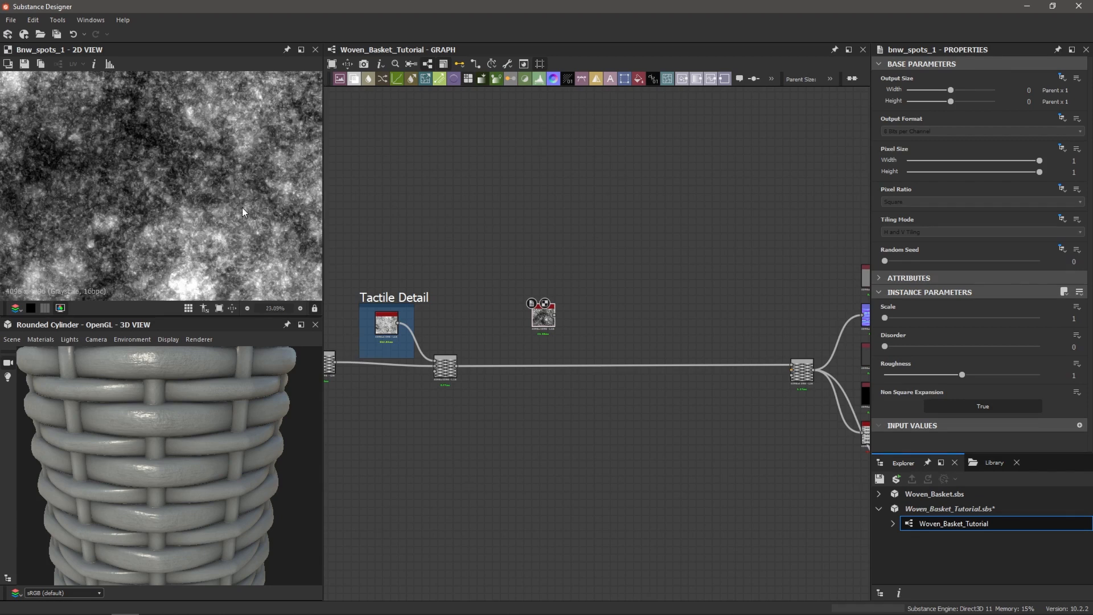
scroll(241, 207, up, 2)
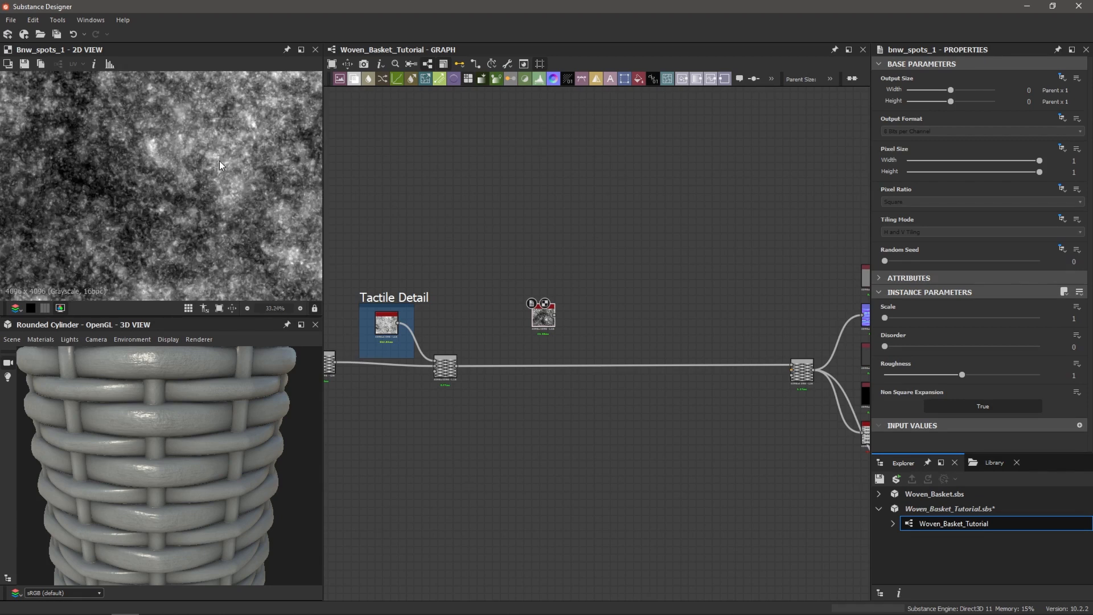
- Add a Highpass Grayscale node fed by the BnW Spots 1 output
scroll(588, 336, up, 3)
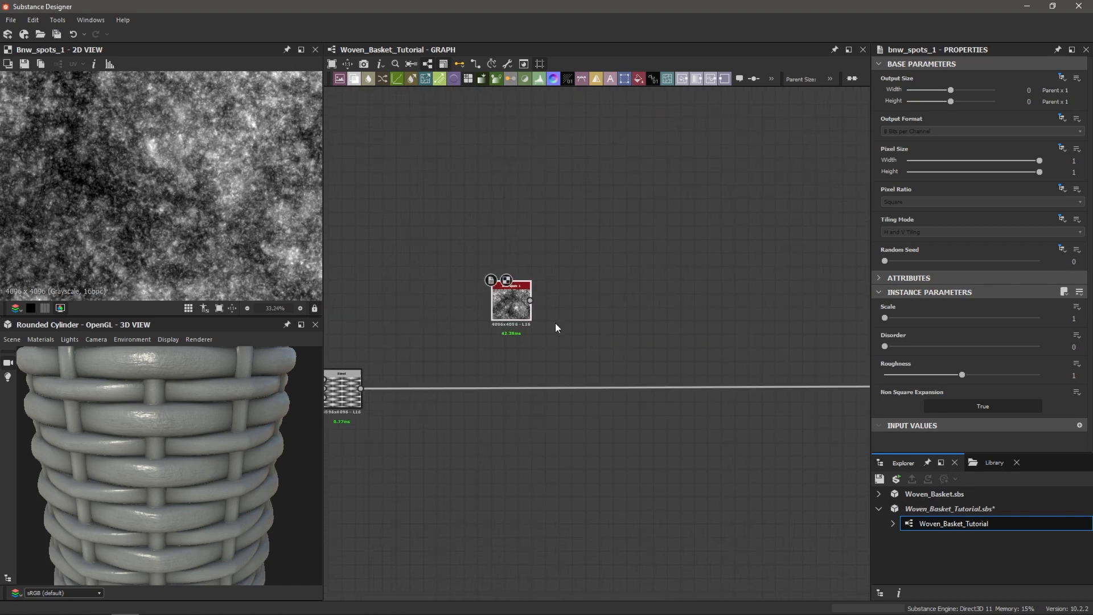
middle_drag(592, 318, 563, 330)
scroll(563, 331, up, 1)
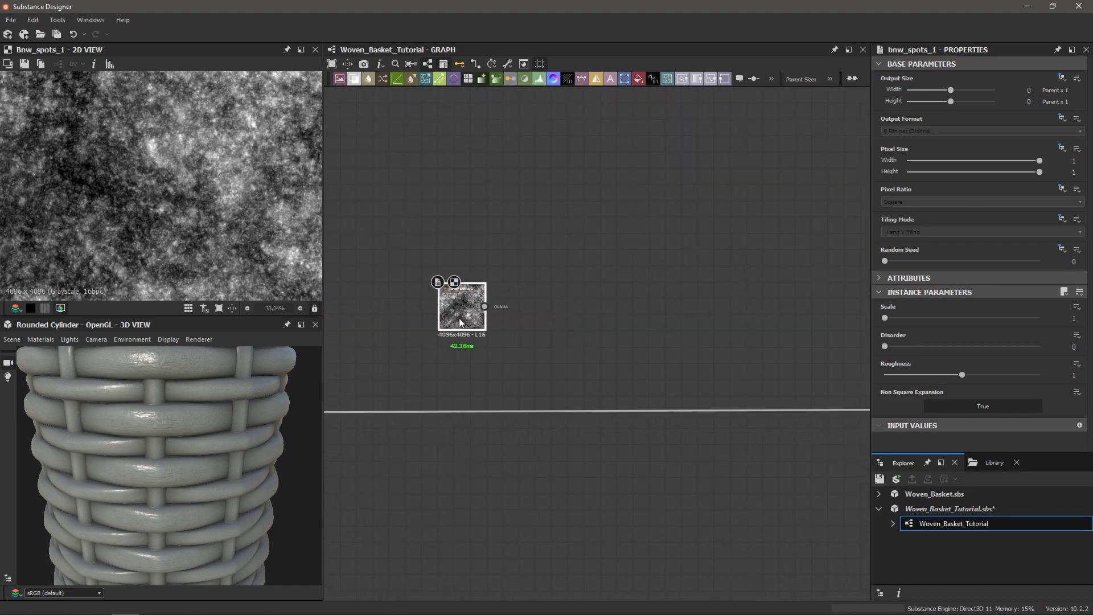
key(space)
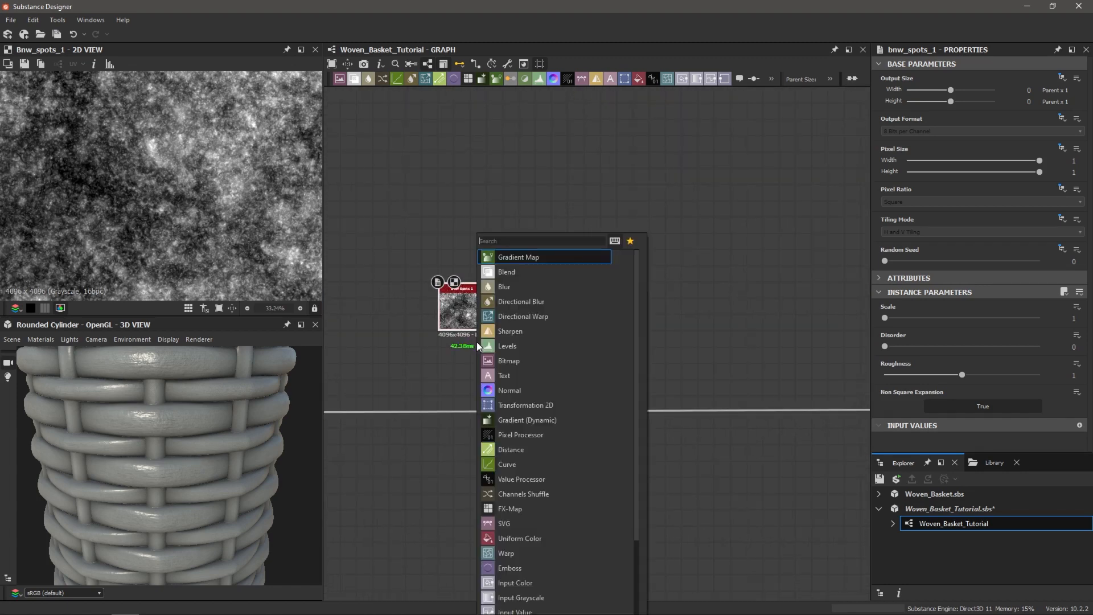
text(high)
key(Return)
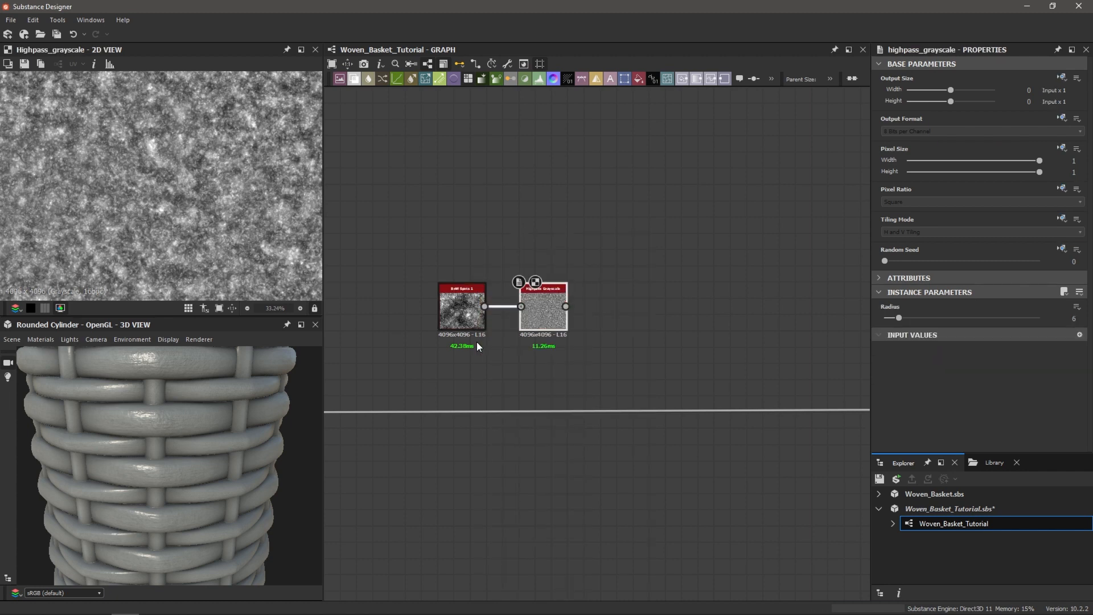
scroll(177, 189, down, 2)
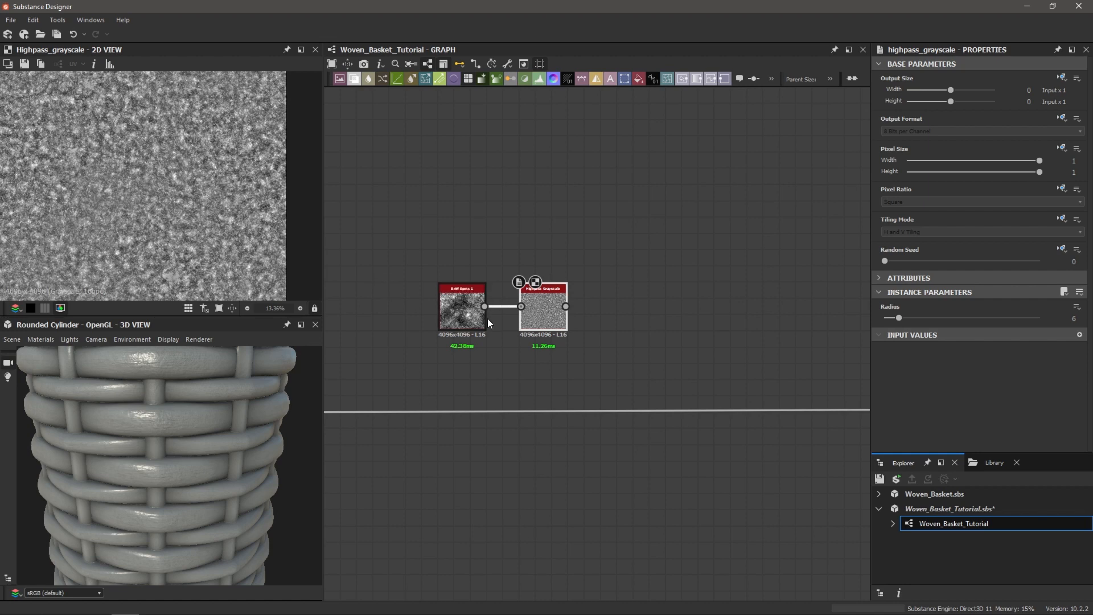
- Compare the highpass result with the original spots, set the Highpass radius to 8.88 and inspect the noise
double_click(457, 298)
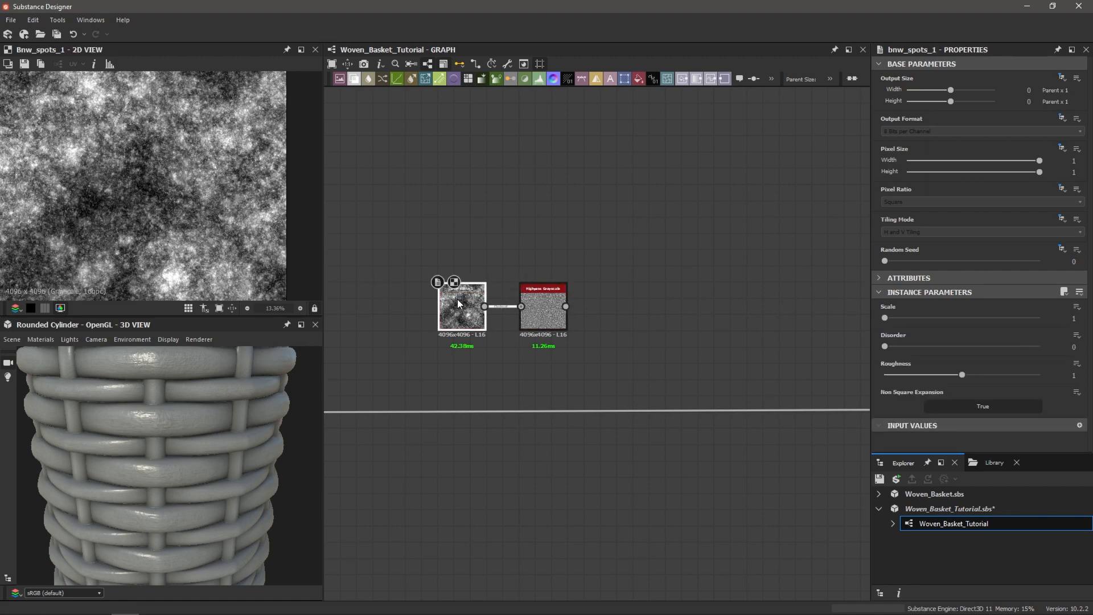
double_click(548, 305)
mouse_move(898, 319)
mouse_down()
mouse_move(944, 323)
mouse_move(908, 322)
mouse_up()
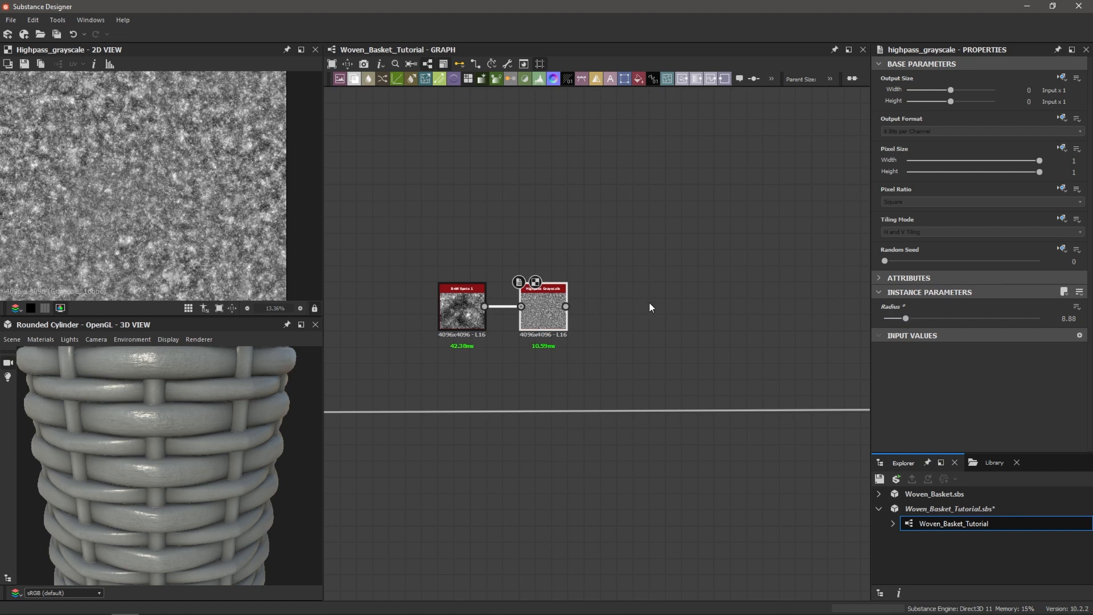
scroll(179, 198, up, 3)
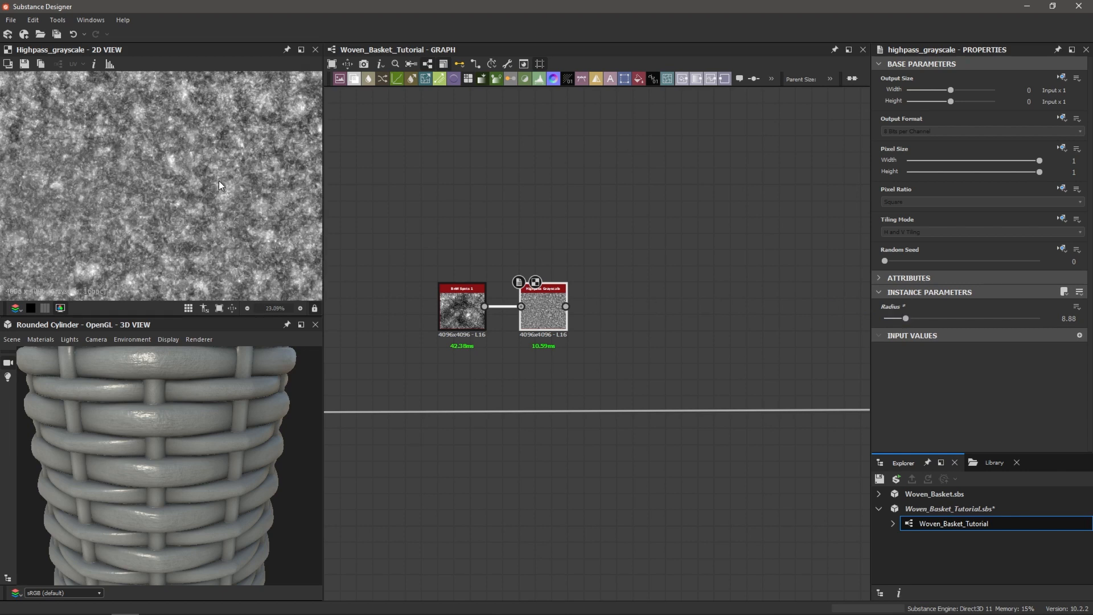
scroll(219, 183, down, 3)
scroll(212, 198, up, 6)
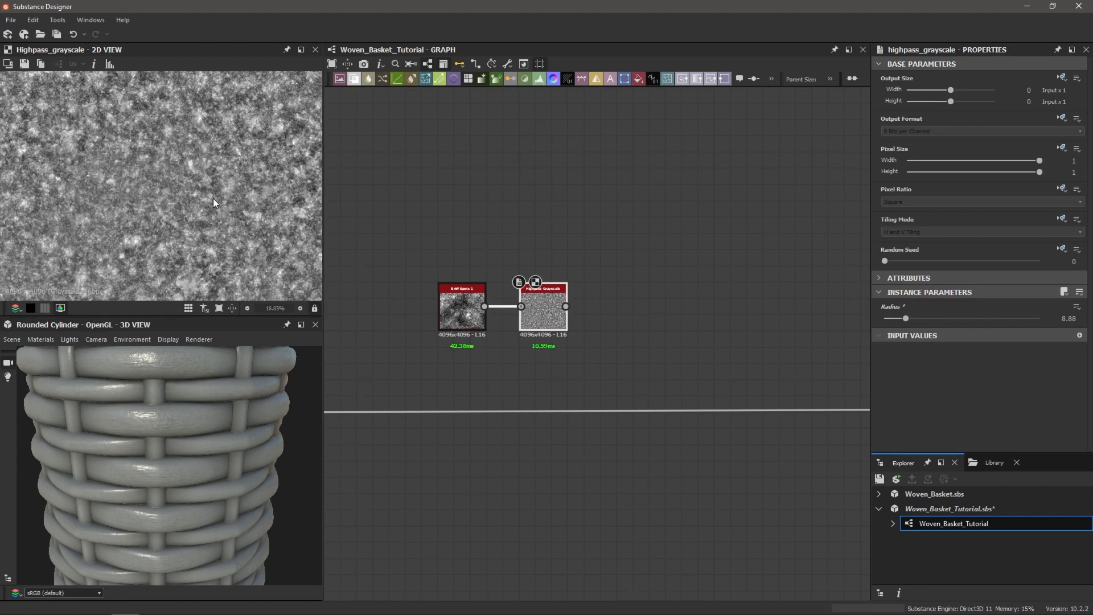
scroll(208, 202, down, 2)
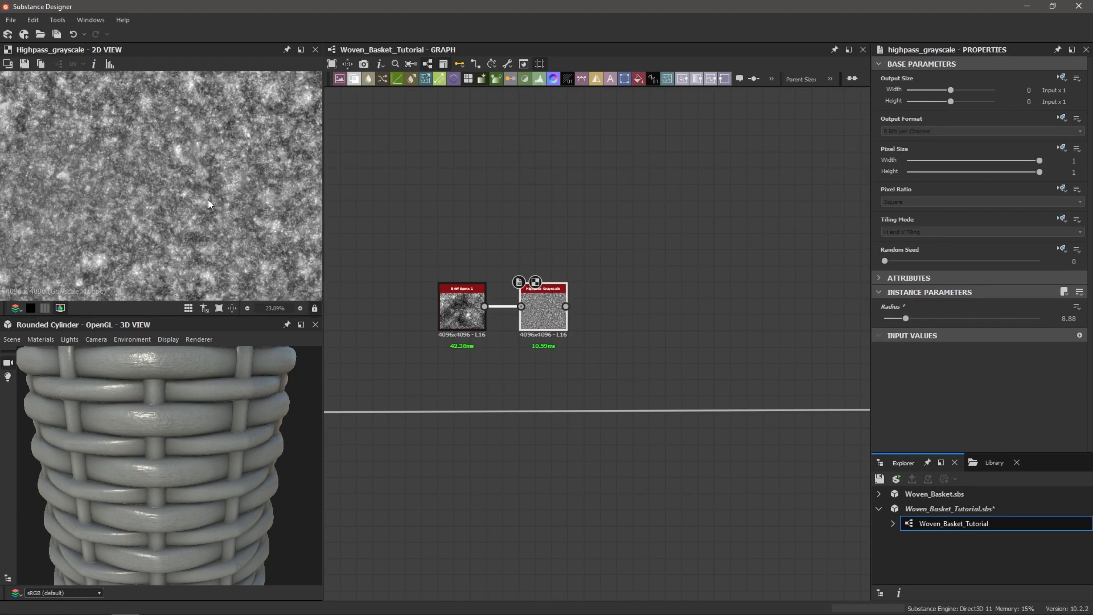
- Add a Histogram Scan node after the Highpass Grayscale and set its position to 0.13 to isolate small specks
scroll(553, 308, up, 2)
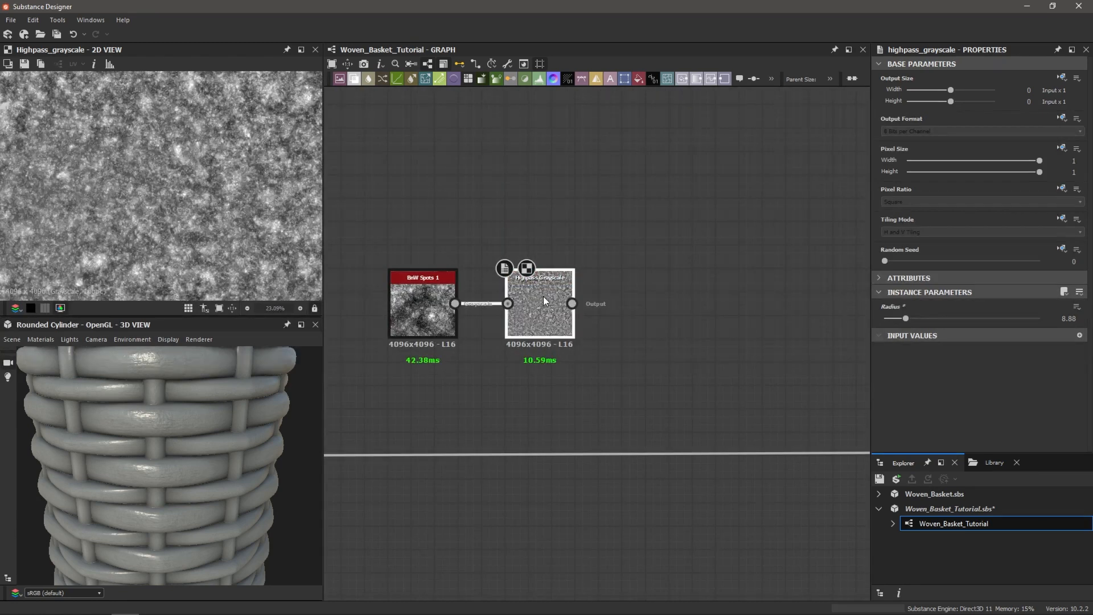
key(space)
text(his)
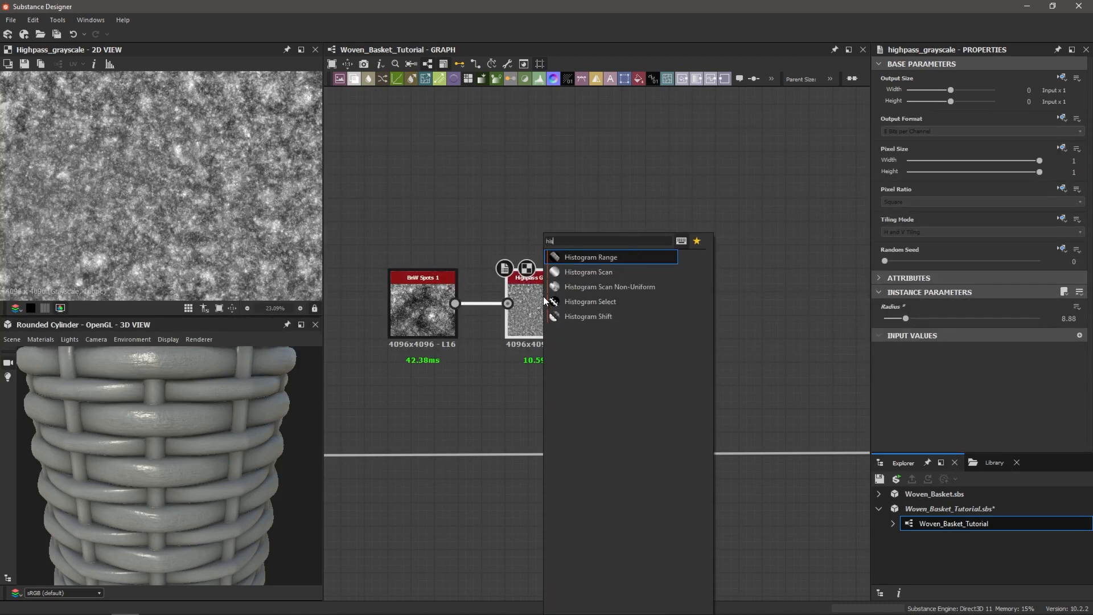
key(Down)
key(Return)
drag(886, 319, 897, 316)
scroll(180, 172, up, 8)
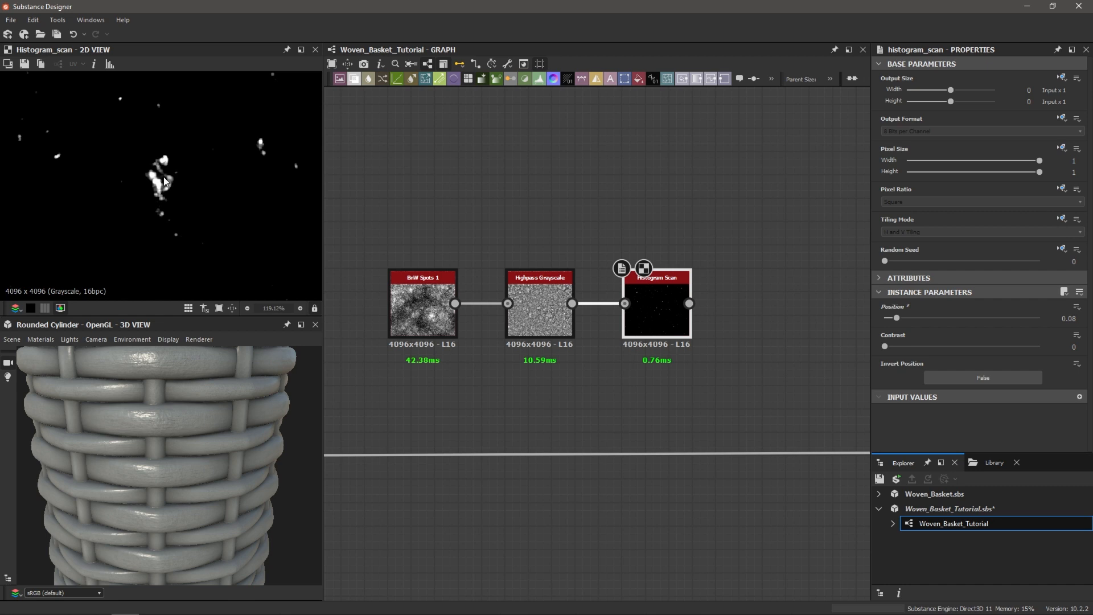
drag(897, 318, 905, 318)
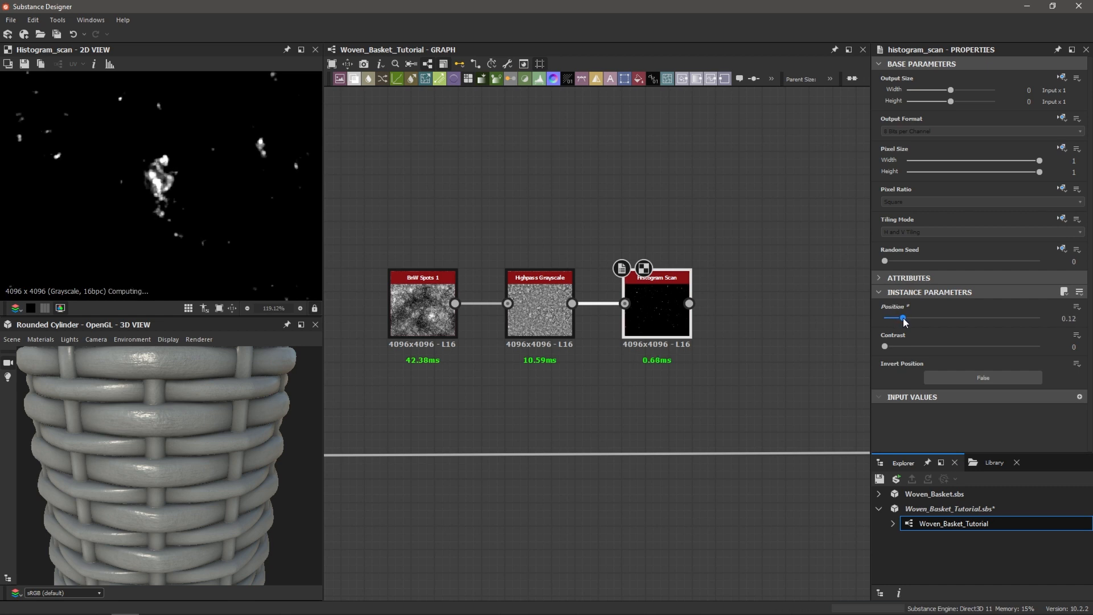
scroll(263, 232, down, 2)
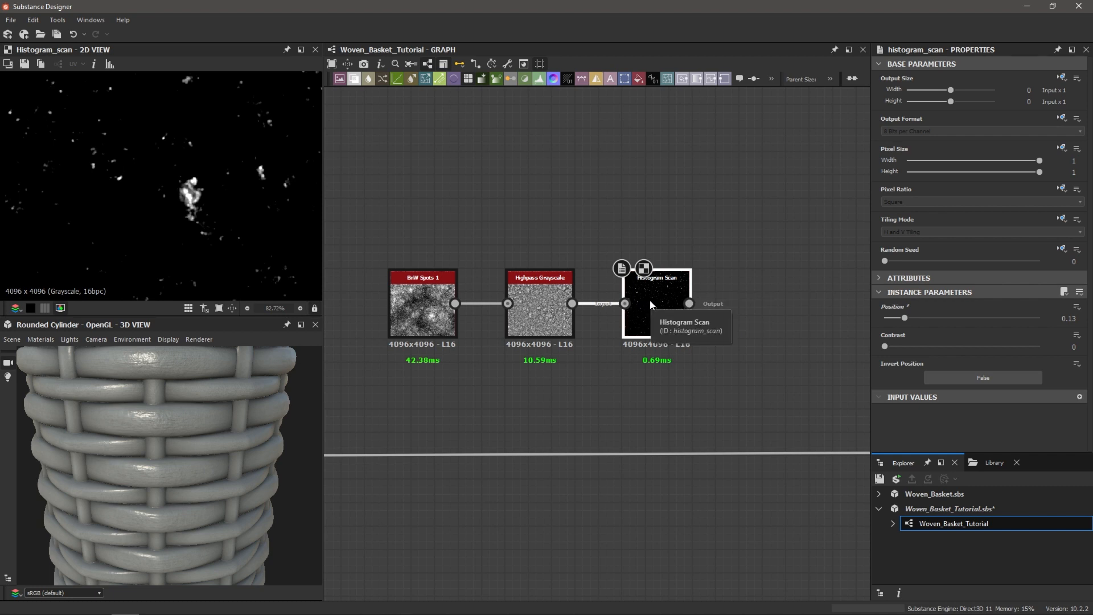
- Add a Slope Blur Grayscale node with the Histogram Scan output as its grayscale input
key(space)
text(slo)
key(Return)
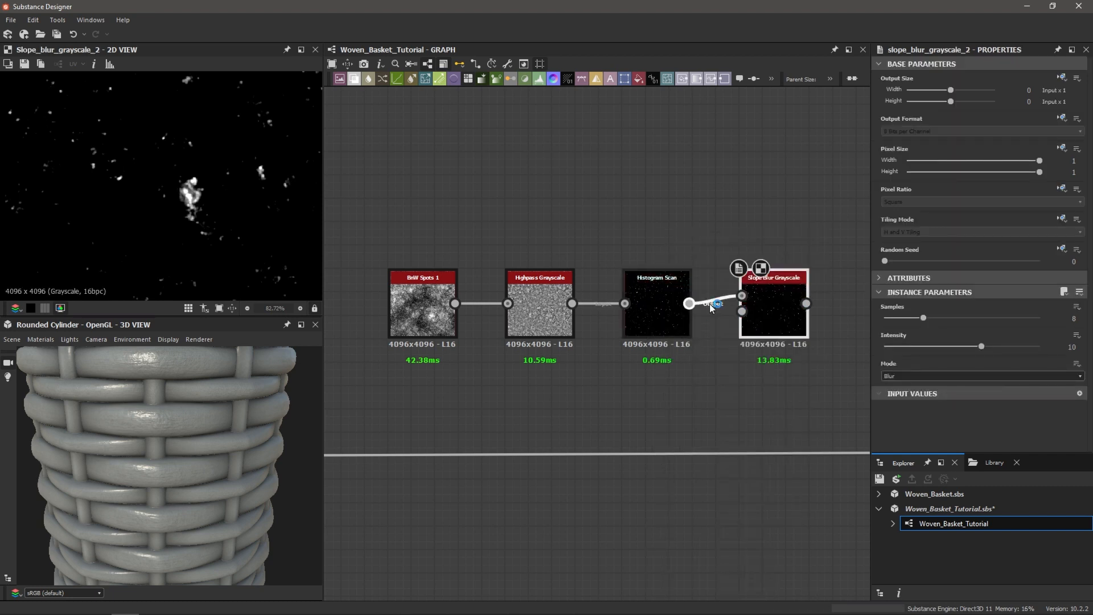
scroll(780, 304, down, 1)
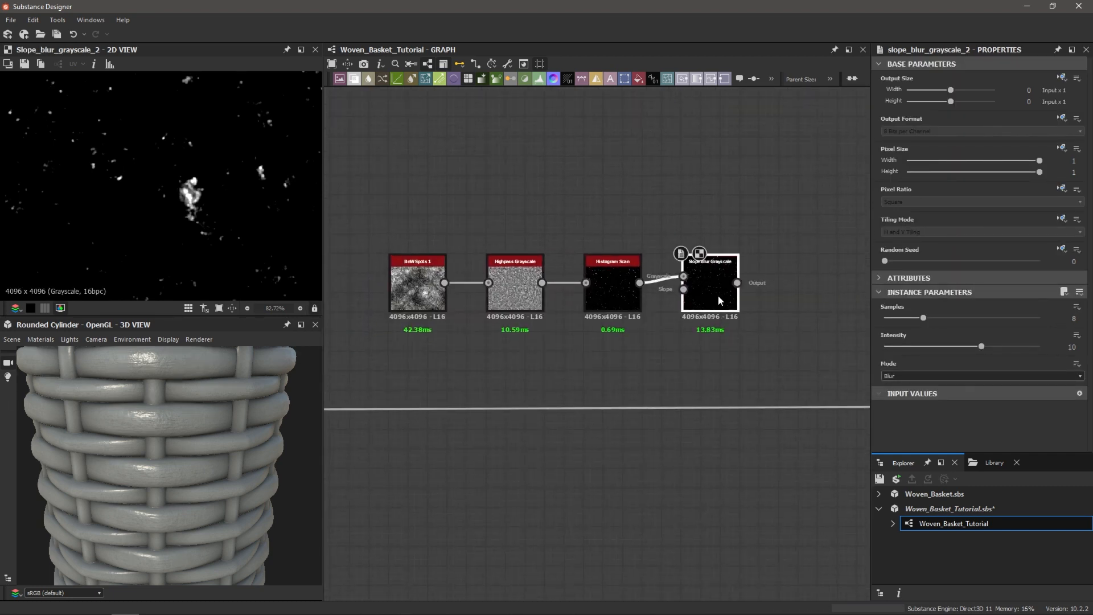
scroll(719, 295, up, 1)
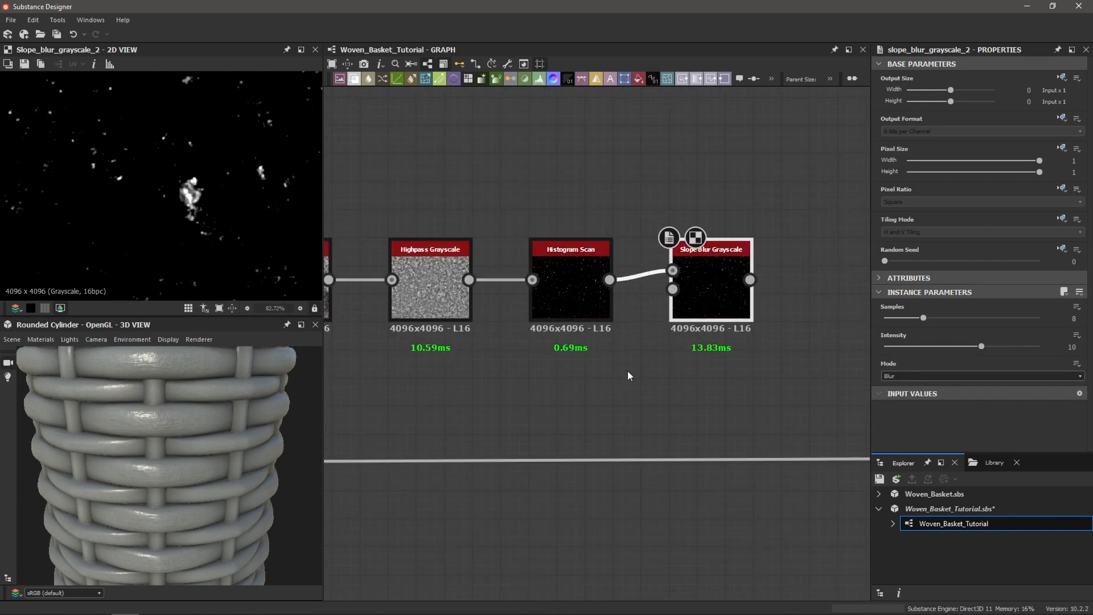
- Add a Clouds 2 noise node below the Histogram Scan node
scroll(594, 377, down, 1)
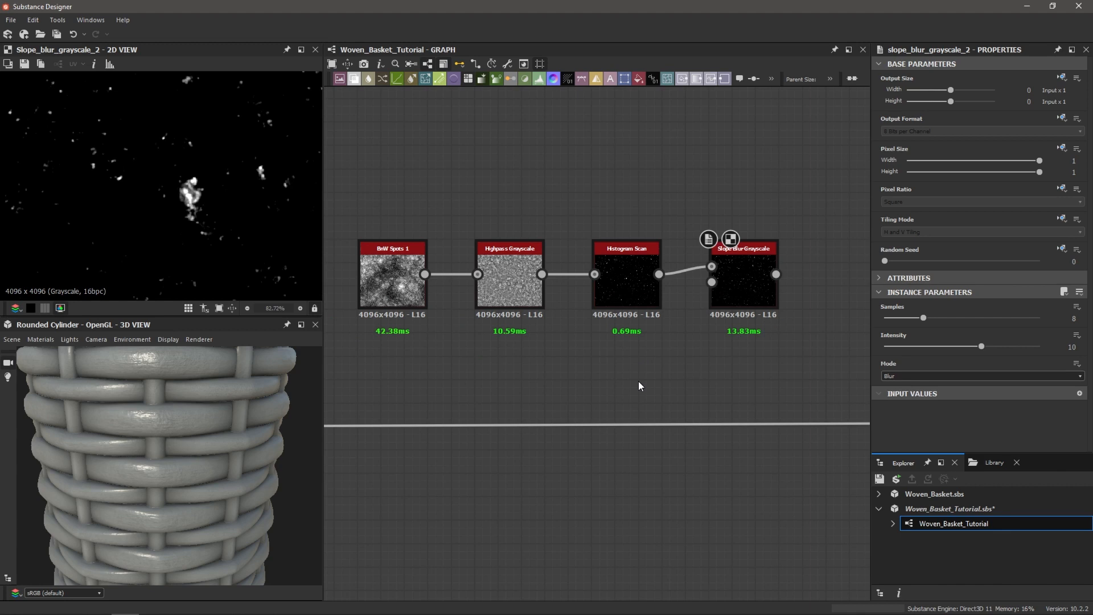
key(space)
text(cloud)
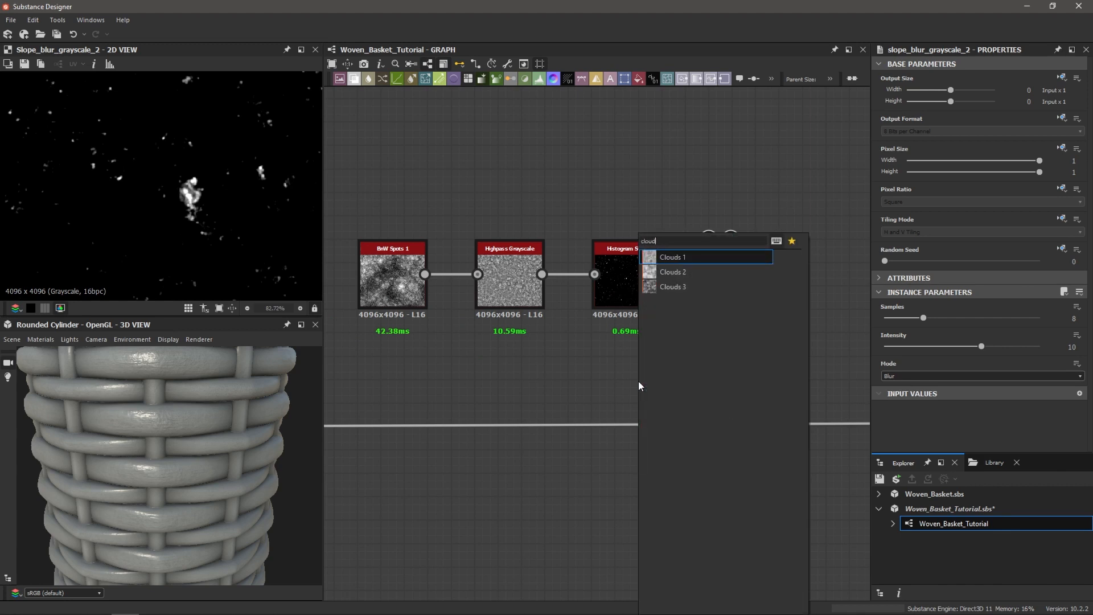
key(Down)
key(Return)
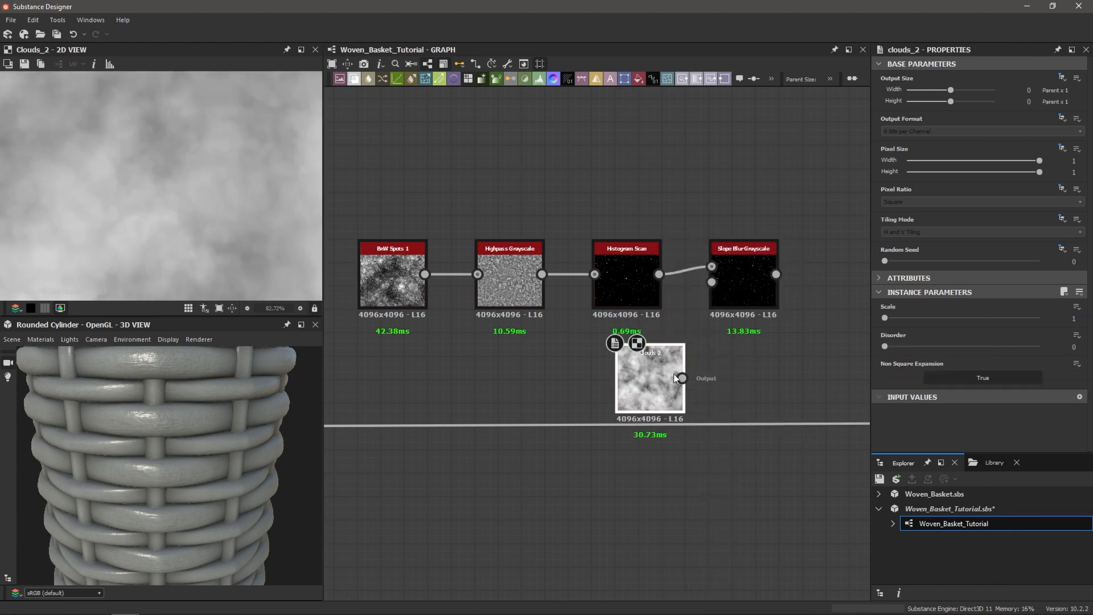
- Connect the Clouds 2 output to the Slope input of the Slope Blur Grayscale node
drag(683, 378, 712, 282)
scroll(712, 284, up, 2)
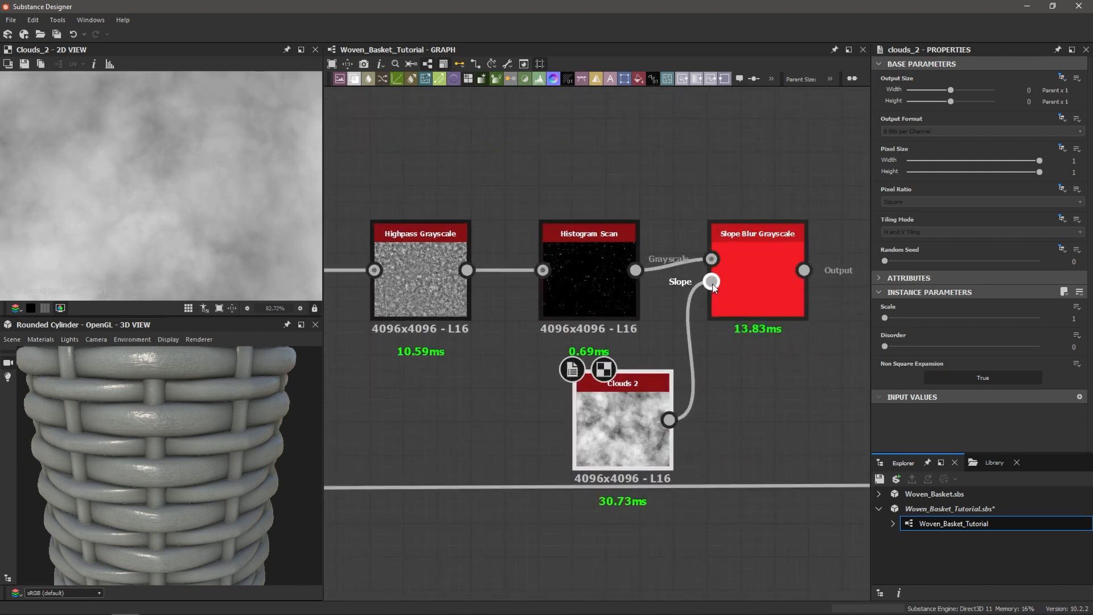
middle_drag(754, 256, 723, 267)
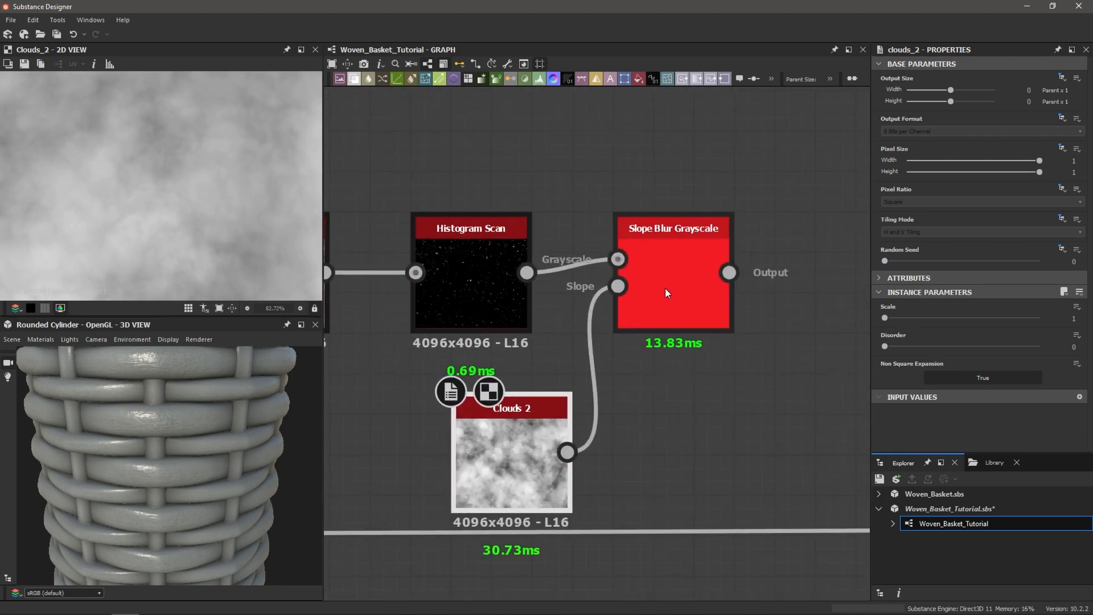
- Set the Slope Blur Grayscale samples to 32 and its intensity to 0.17
double_click(665, 289)
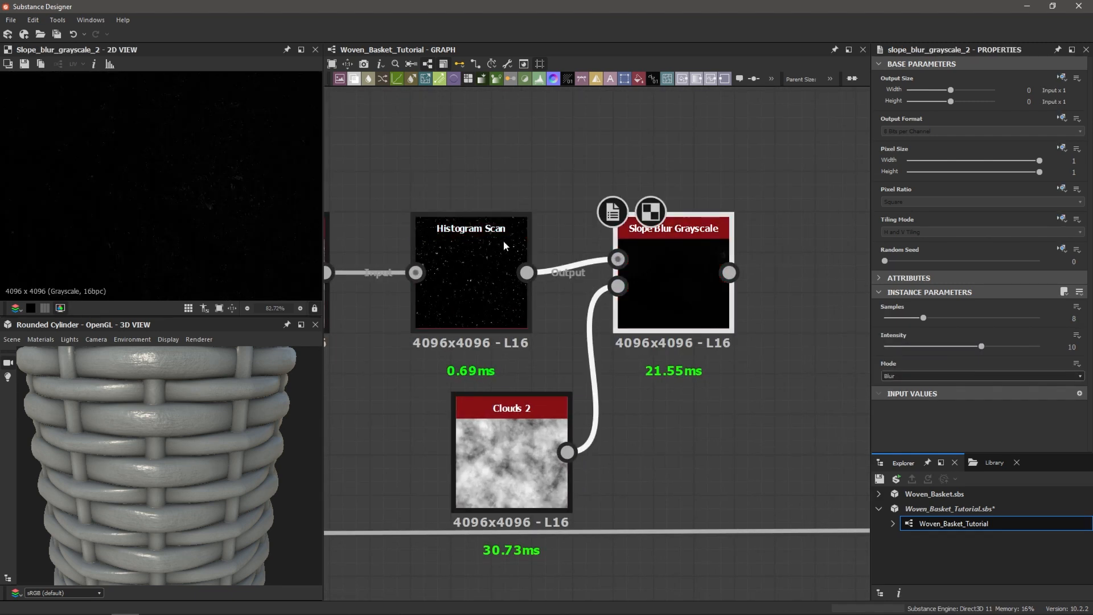
drag(936, 319, 1042, 318)
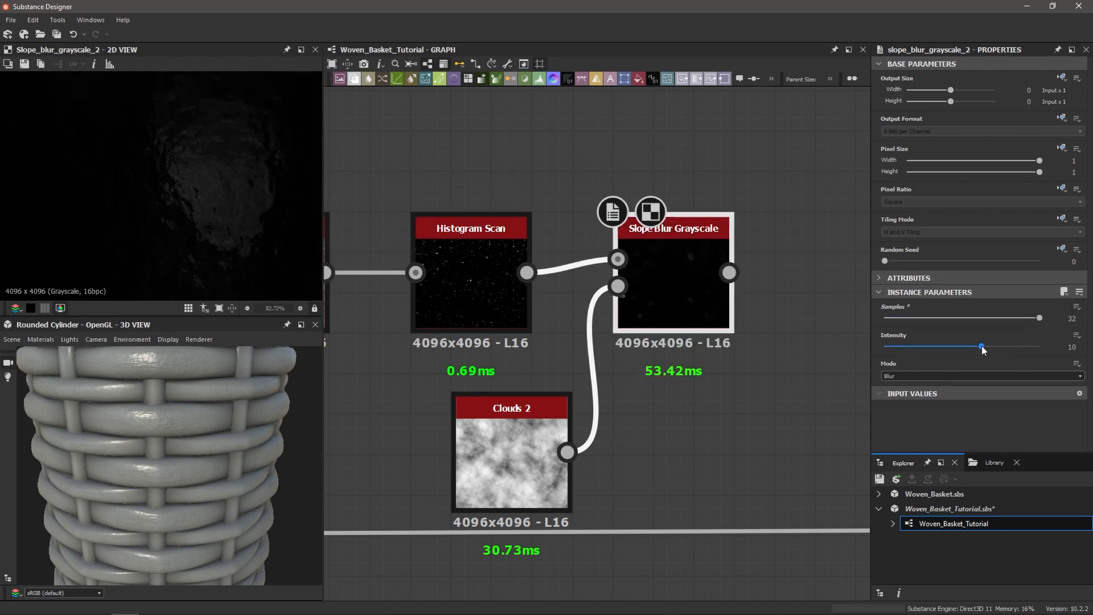
drag(982, 346, 886, 347)
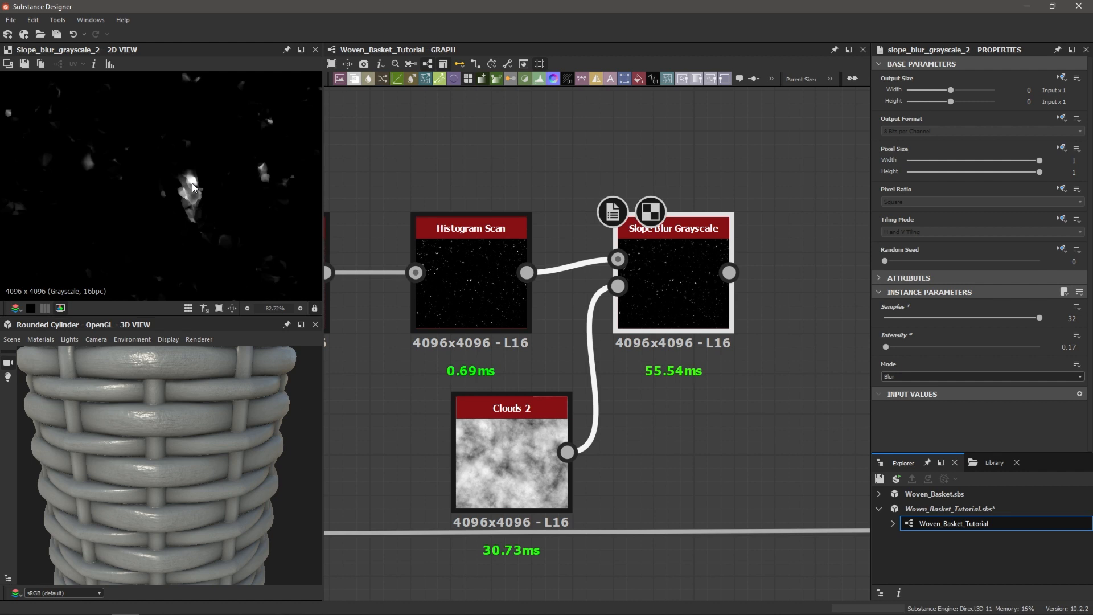
- Compare the Histogram Scan specks with the slope-blurred result, examining their shapes at several zoom levels
double_click(480, 265)
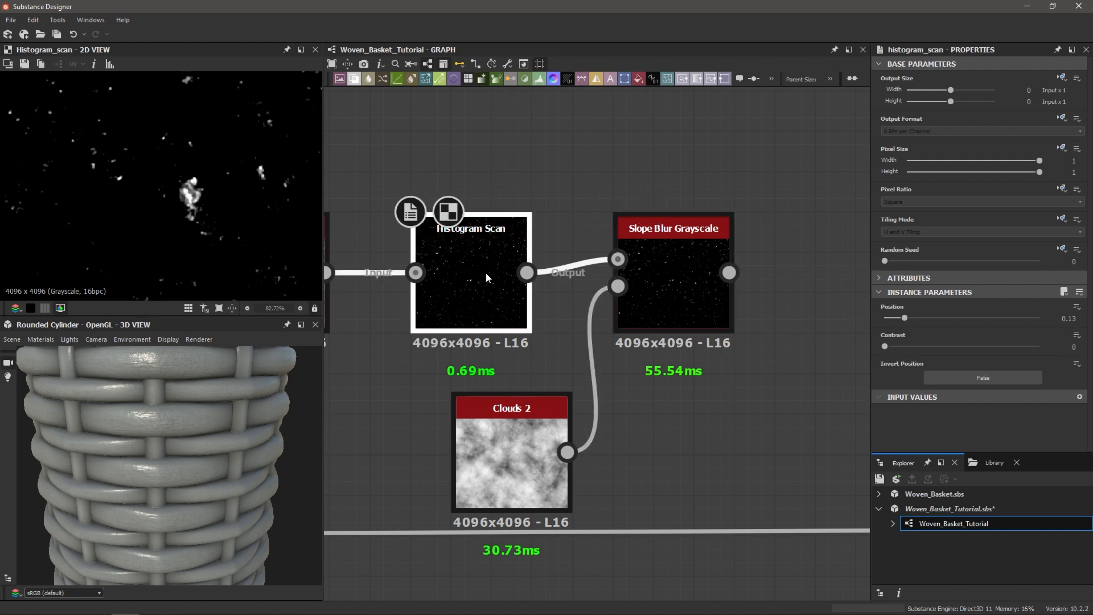
double_click(659, 275)
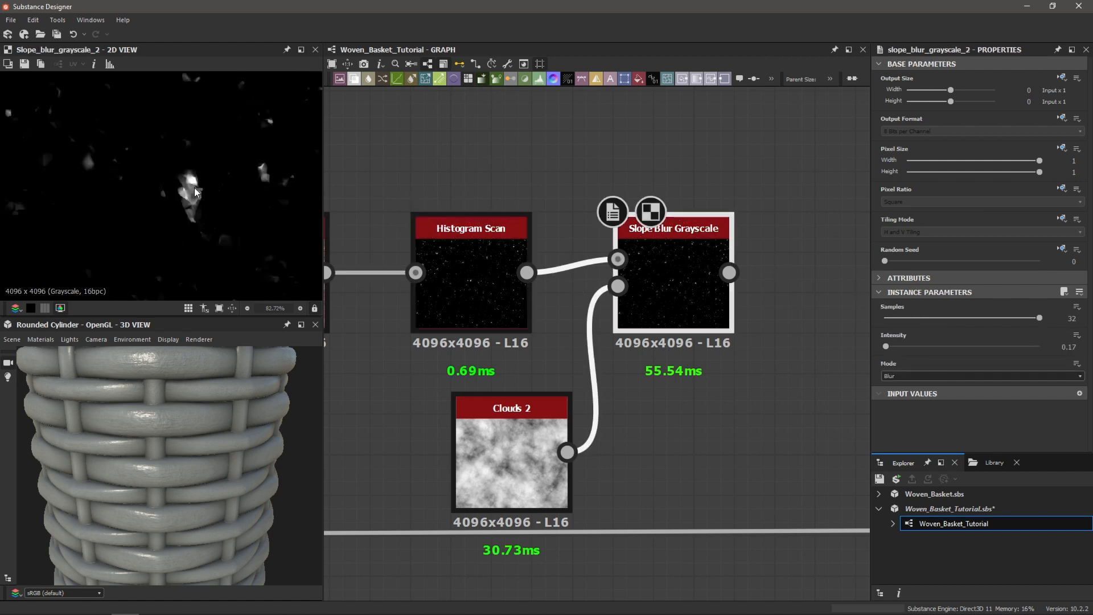
scroll(196, 191, up, 2)
scroll(187, 191, down, 8)
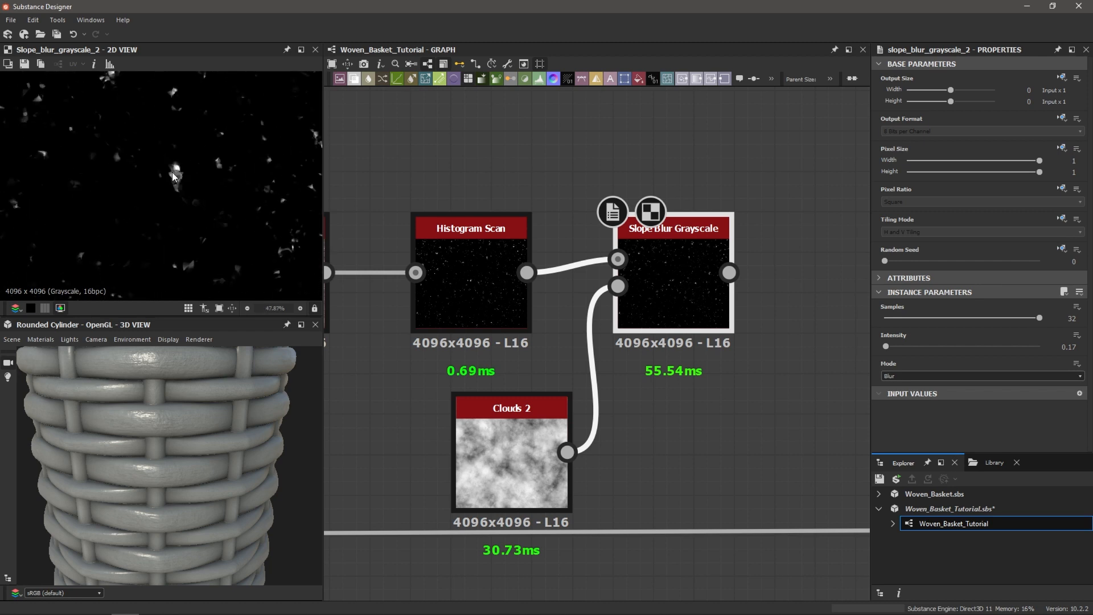
scroll(175, 176, up, 2)
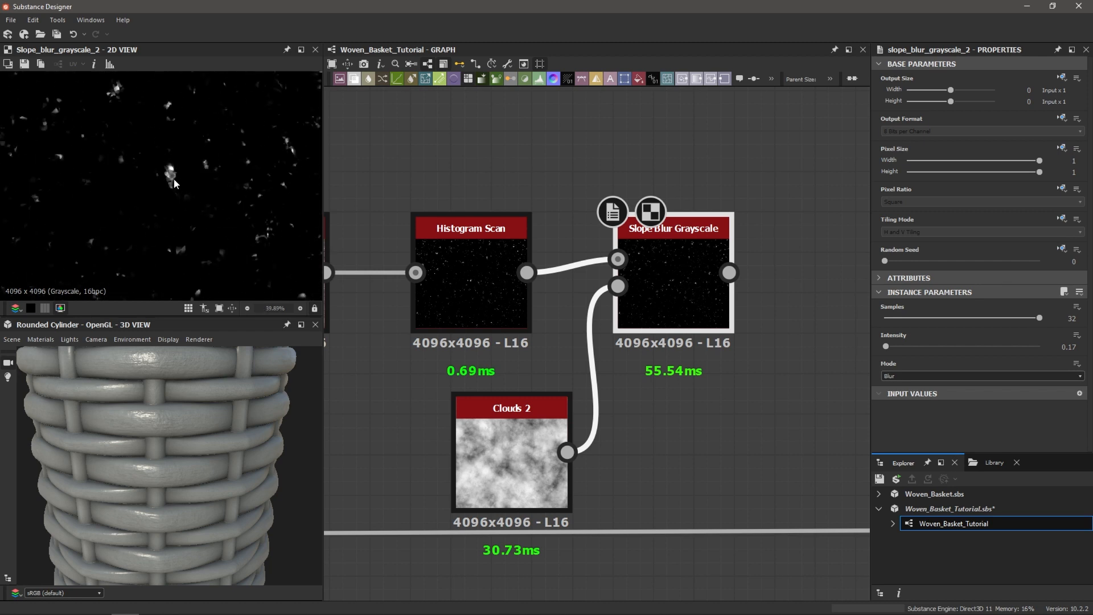
scroll(708, 352, down, 3)
scroll(143, 145, down, 1)
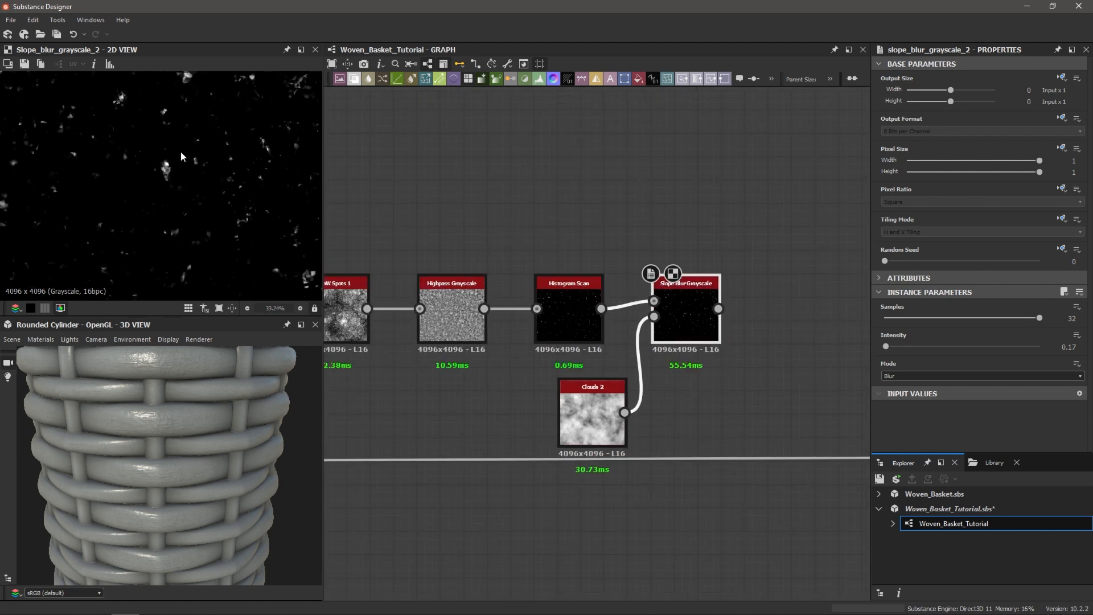
scroll(204, 446, up, 3)
scroll(167, 413, down, 4)
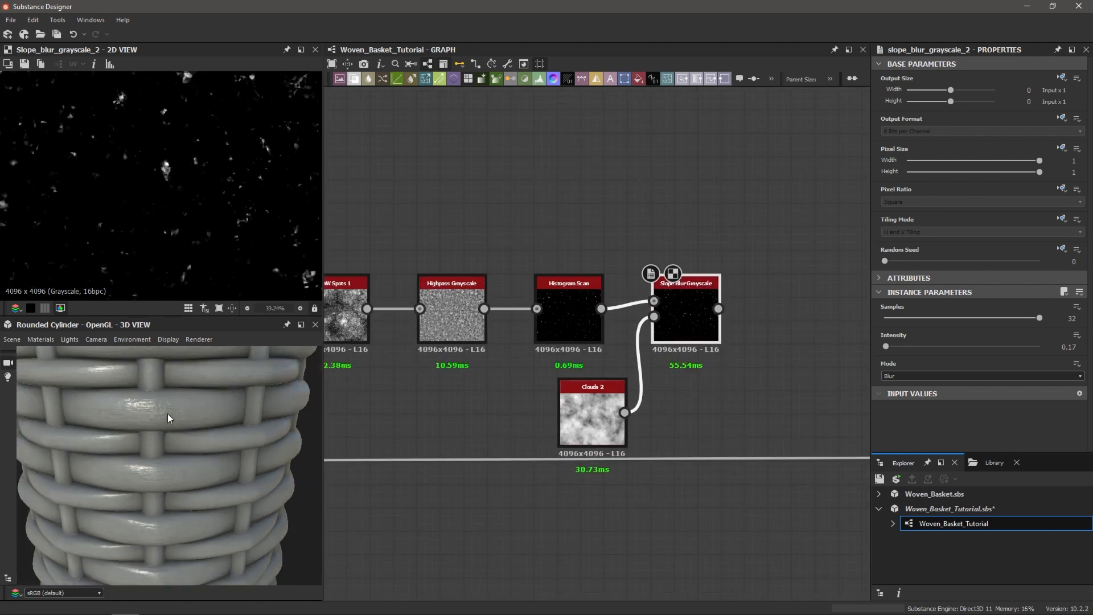
- Insert a Blend node on the main connection between the Tactile Detail blend and the final Blend, using Subtract mode
scroll(635, 402, down, 3)
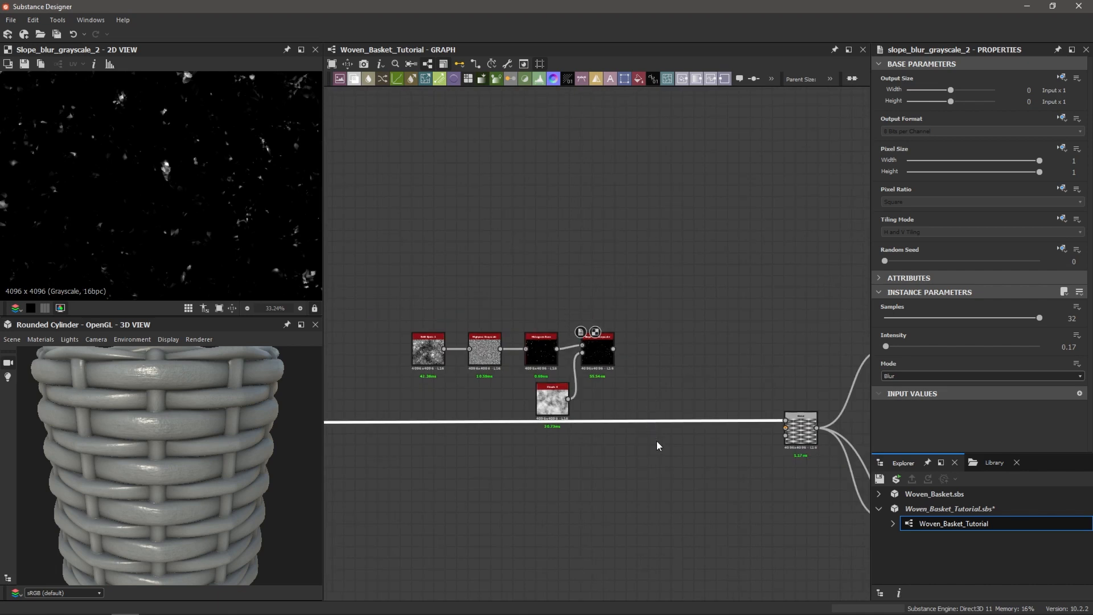
scroll(590, 473, down, 3)
middle_drag(443, 416, 494, 416)
scroll(468, 449, up, 2)
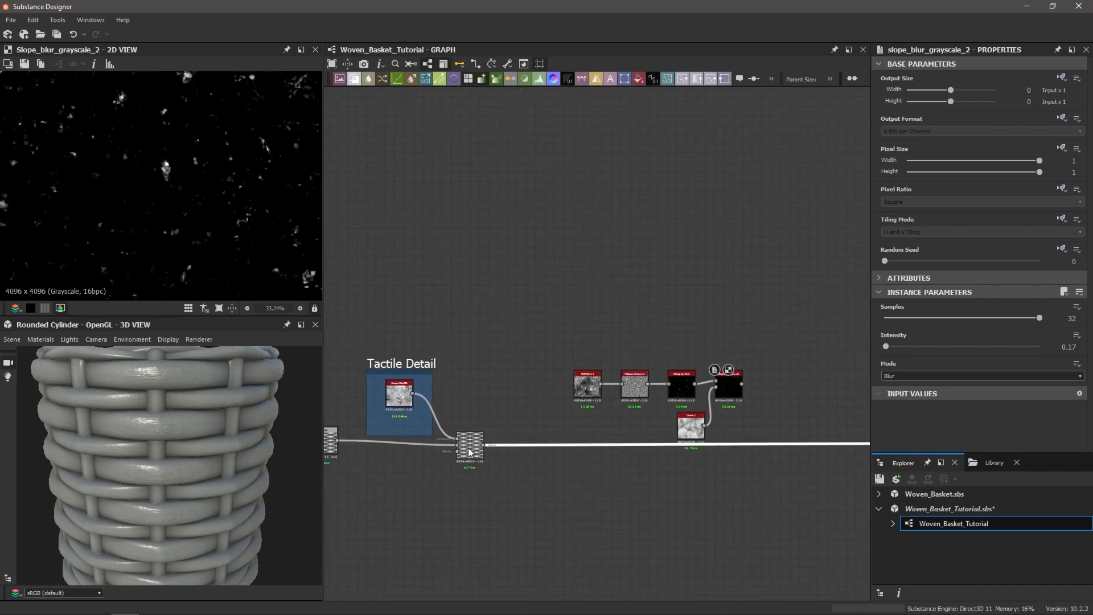
middle_drag(677, 459, 405, 456)
scroll(637, 464, up, 2)
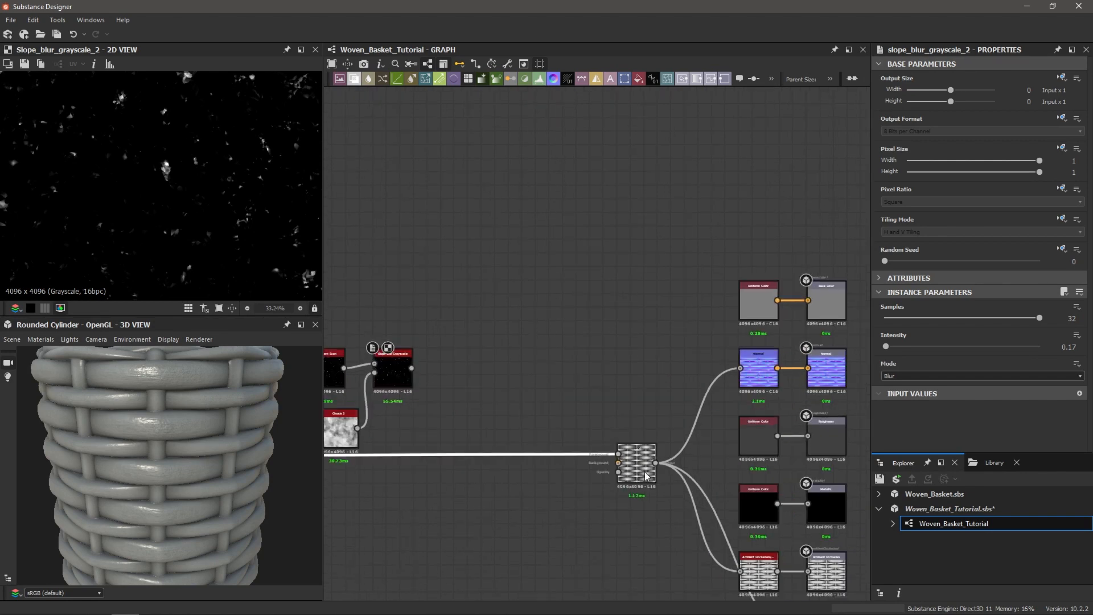
key(space)
key(Escape)
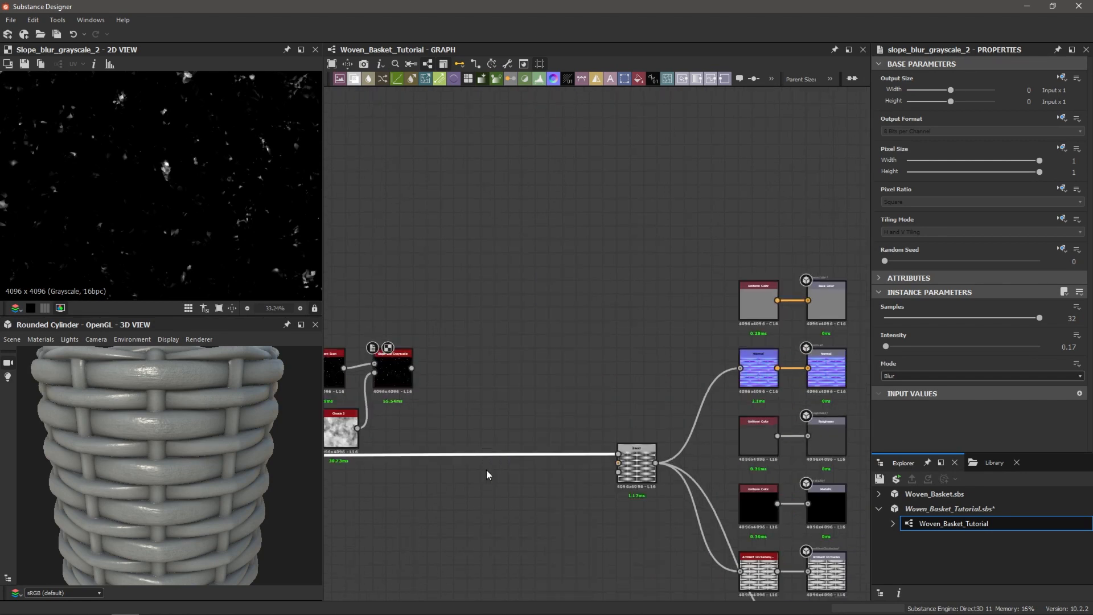
middle_drag(487, 462, 546, 456)
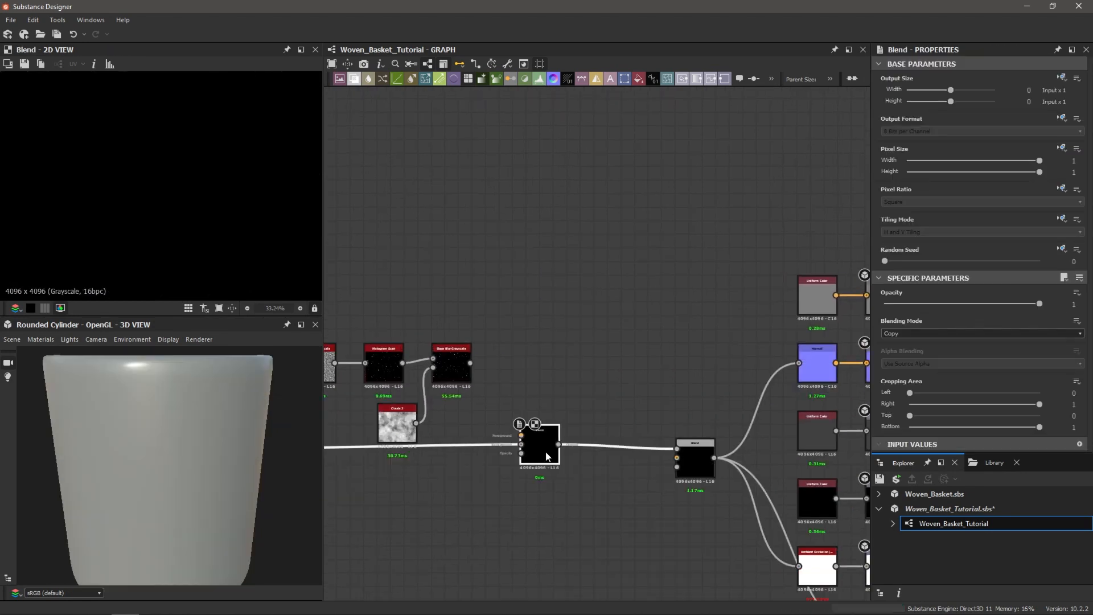
click(927, 333)
click(911, 361)
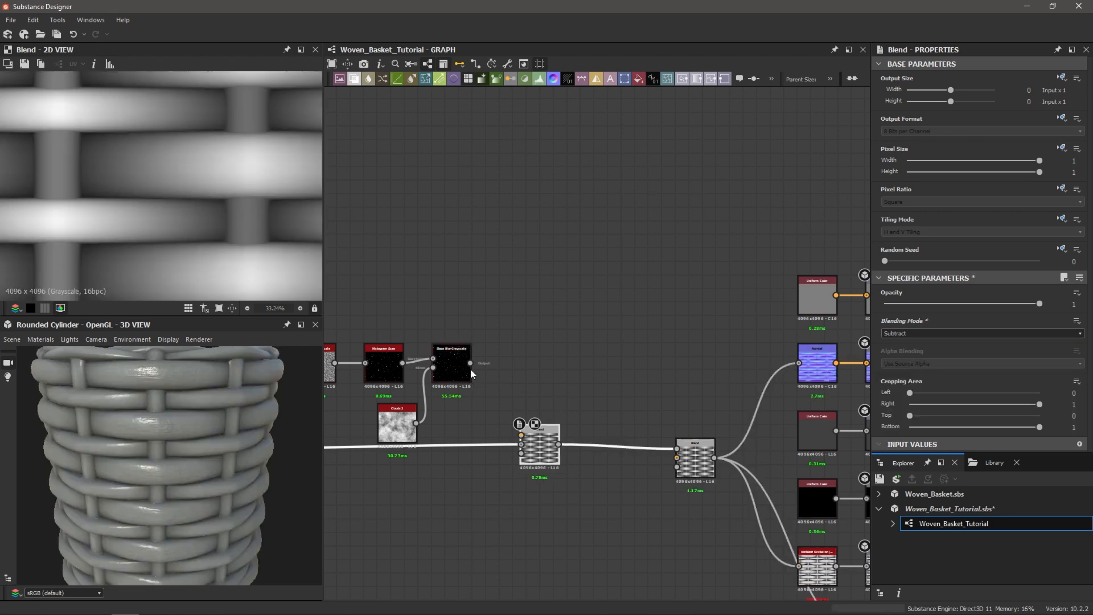
- Connect the Slope Blur Grayscale output to the new Blend's foreground input and set the Blend opacity to 0.03
drag(486, 409, 521, 435)
scroll(525, 434, up, 1)
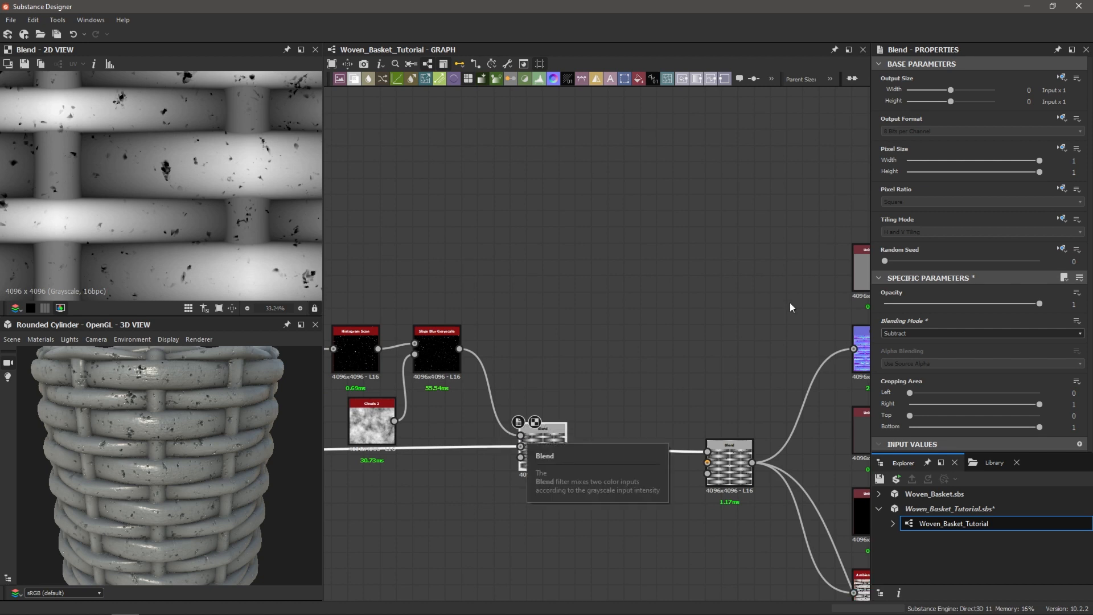
drag(1038, 304, 987, 304)
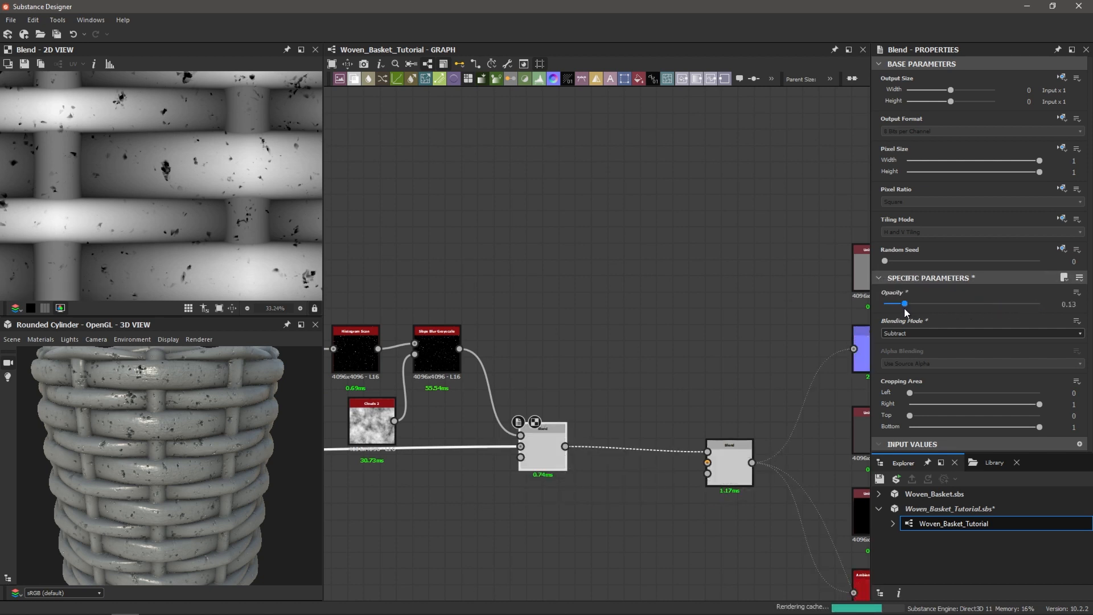
drag(903, 305, 890, 305)
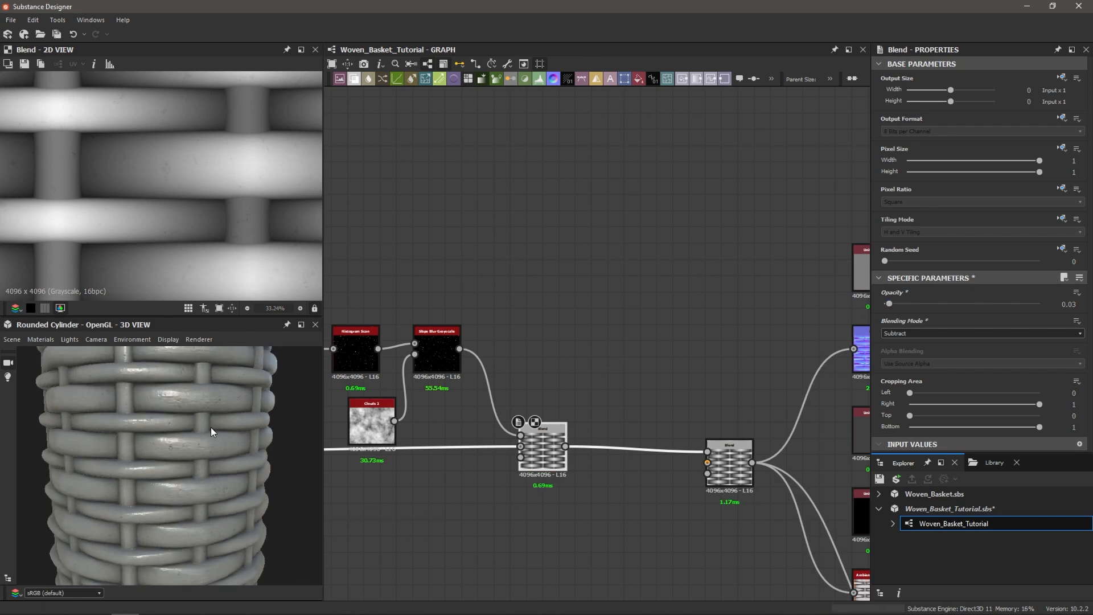
- Inspect the subtracted speck detail on the basket in the 3D preview, close up and from another angle
scroll(205, 433, up, 5)
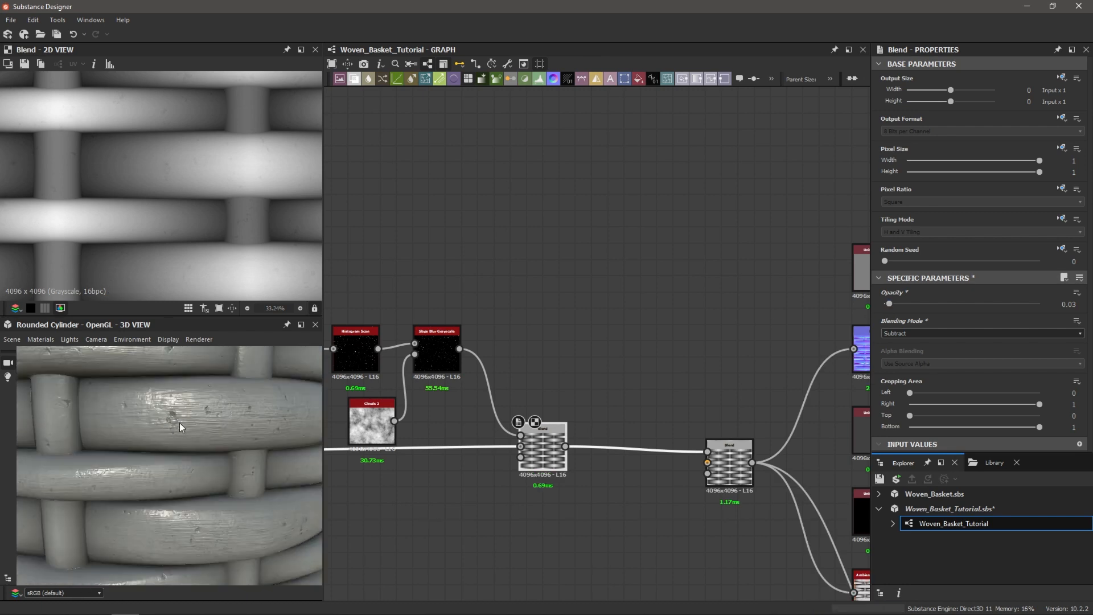
scroll(172, 422, down, 3)
mouse_move(147, 384)
mouse_down()
mouse_move(149, 407)
mouse_move(188, 394)
mouse_move(139, 425)
mouse_move(203, 434)
mouse_move(139, 433)
mouse_move(190, 433)
mouse_move(170, 433)
mouse_up()
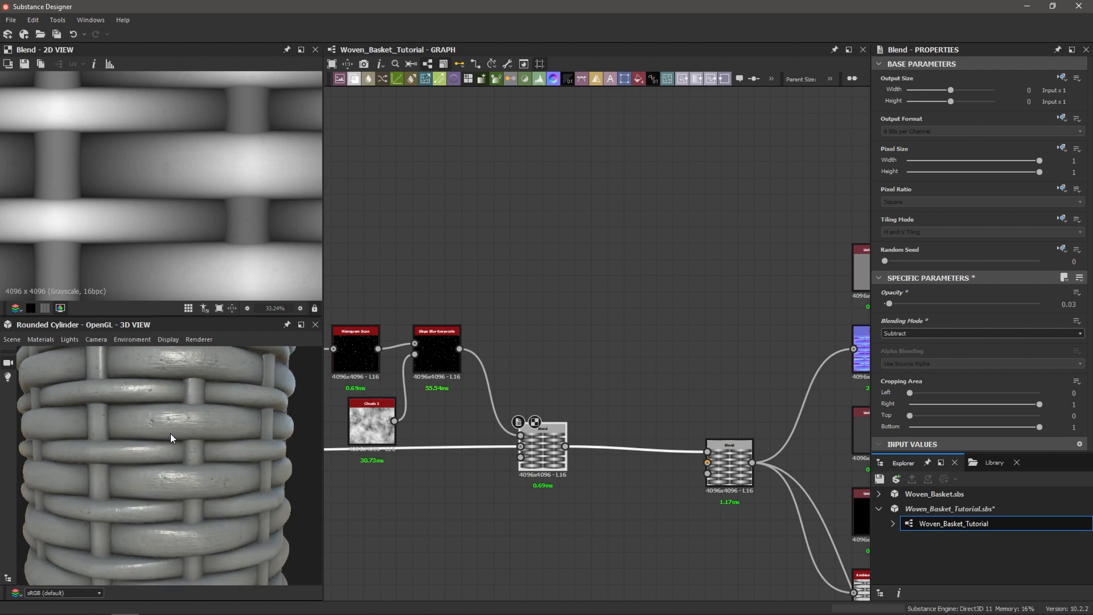
- Frame the five speck mask nodes above the main connection with the title Chipping, and save the package
scroll(440, 317, down, 3)
scroll(480, 292, up, 2)
drag(422, 307, 649, 383)
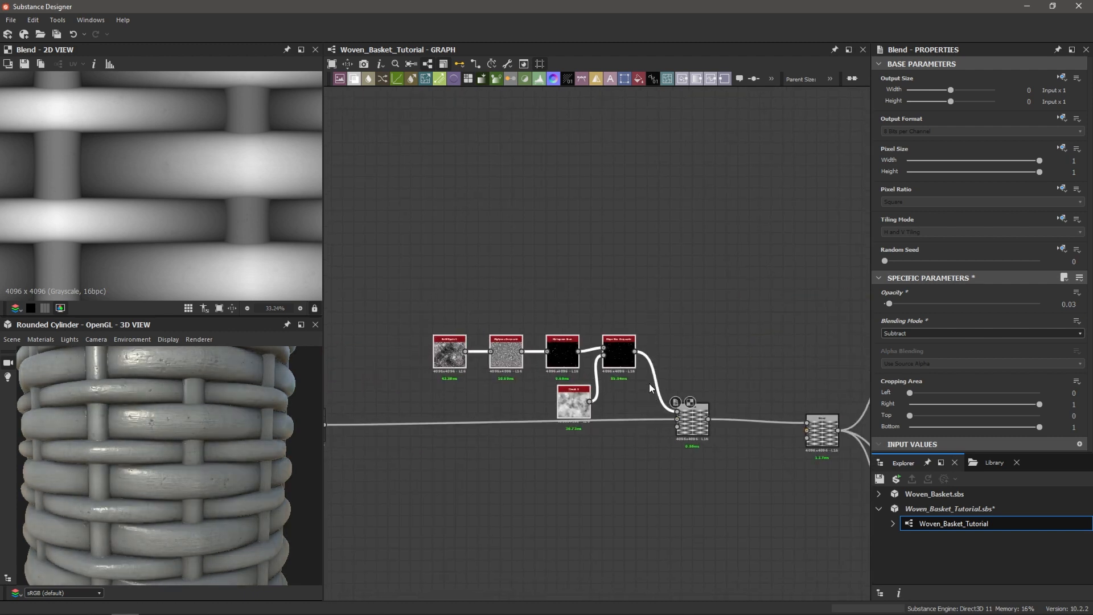
key(space)
text(fra)
key(Return)
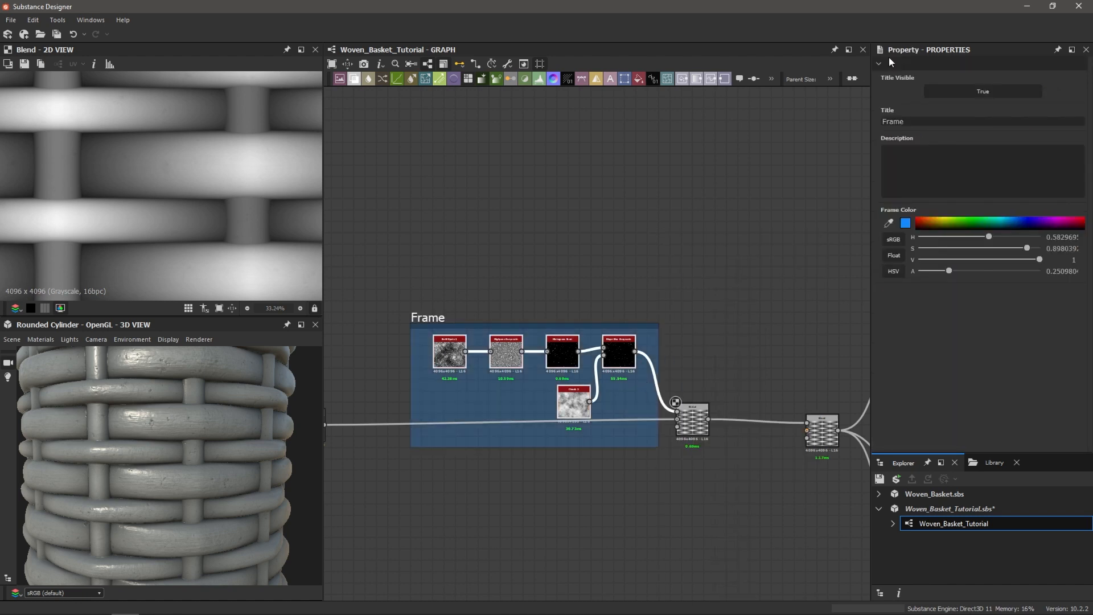
drag(920, 124, 838, 116)
text(Chipping)
key(Return)
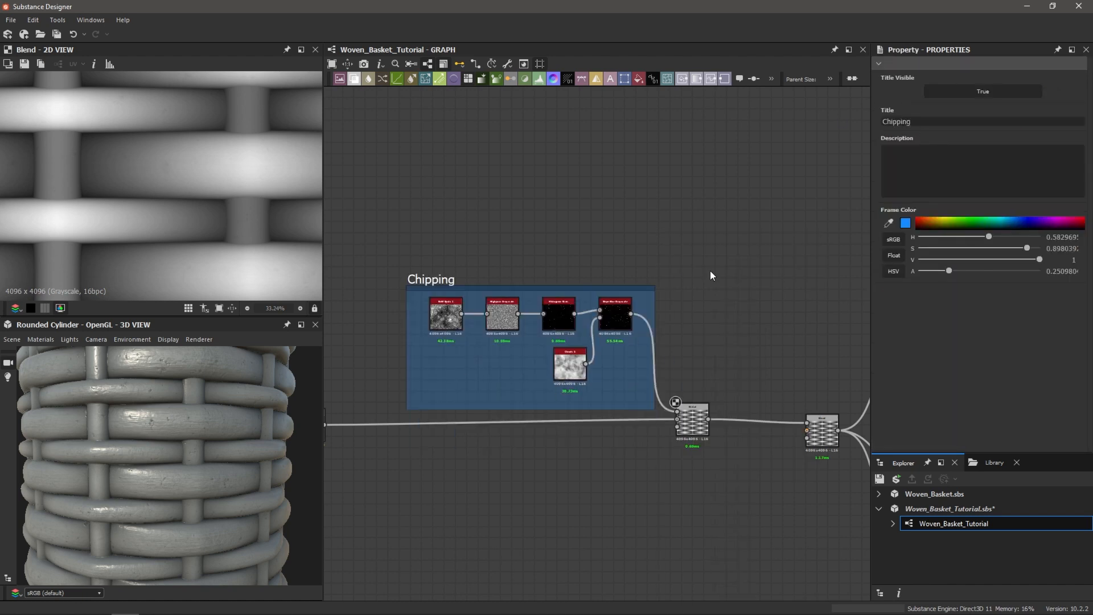
key(ctrl+s)
- Review the start of the graph, covering the Horizontal Bands and Vertical Column Supports frames and their height blends
scroll(643, 373, down, 4)
middle_drag(476, 435, 641, 439)
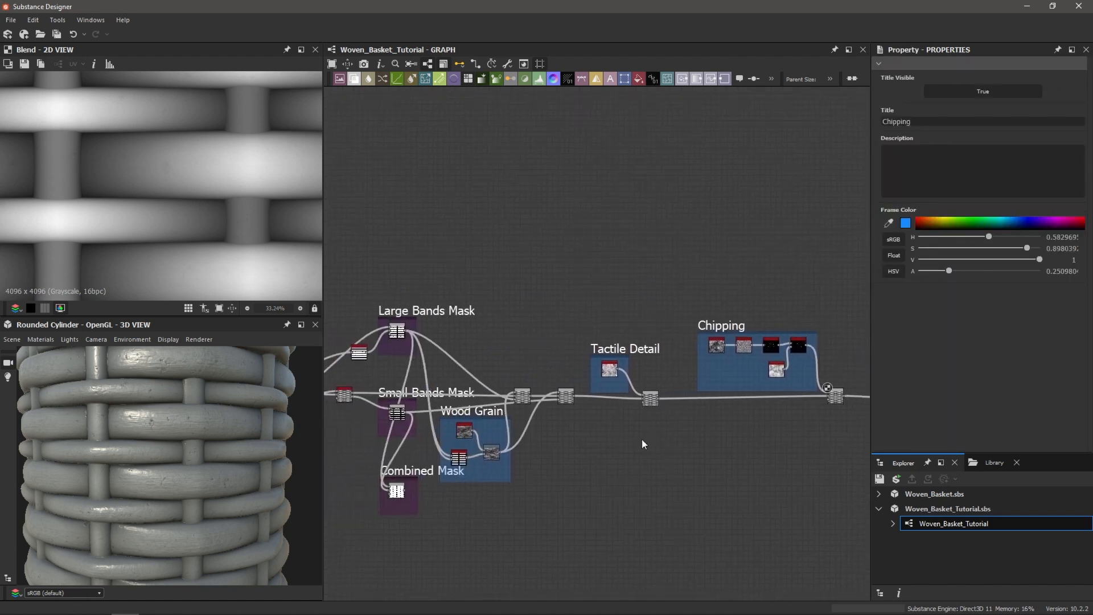
scroll(632, 436, down, 2)
middle_drag(569, 460, 778, 406)
scroll(525, 365, up, 2)
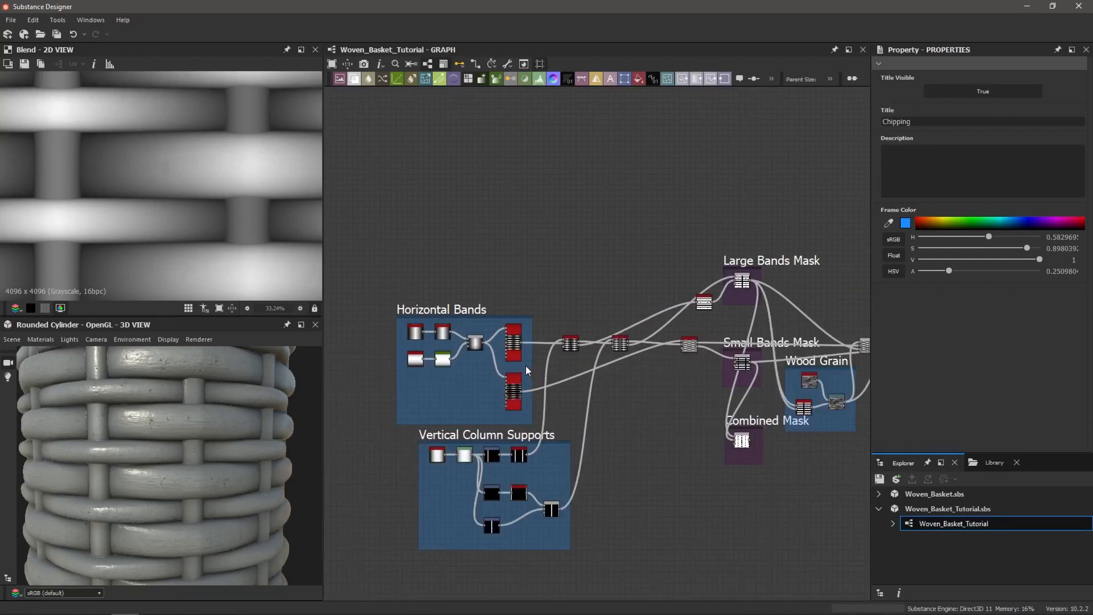
scroll(453, 379, up, 1)
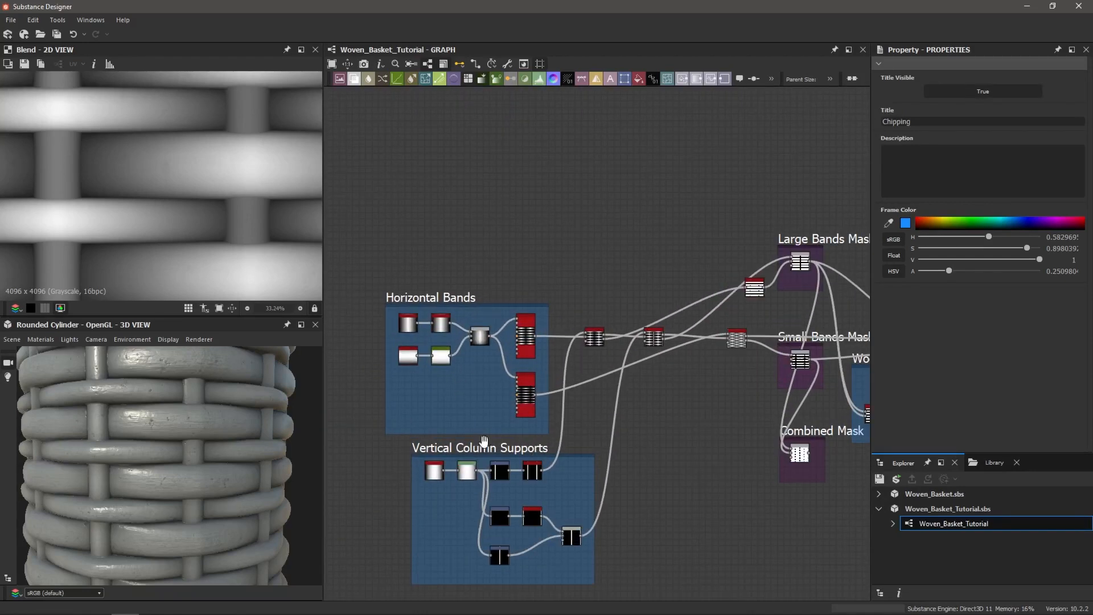
middle_drag(484, 396, 447, 324)
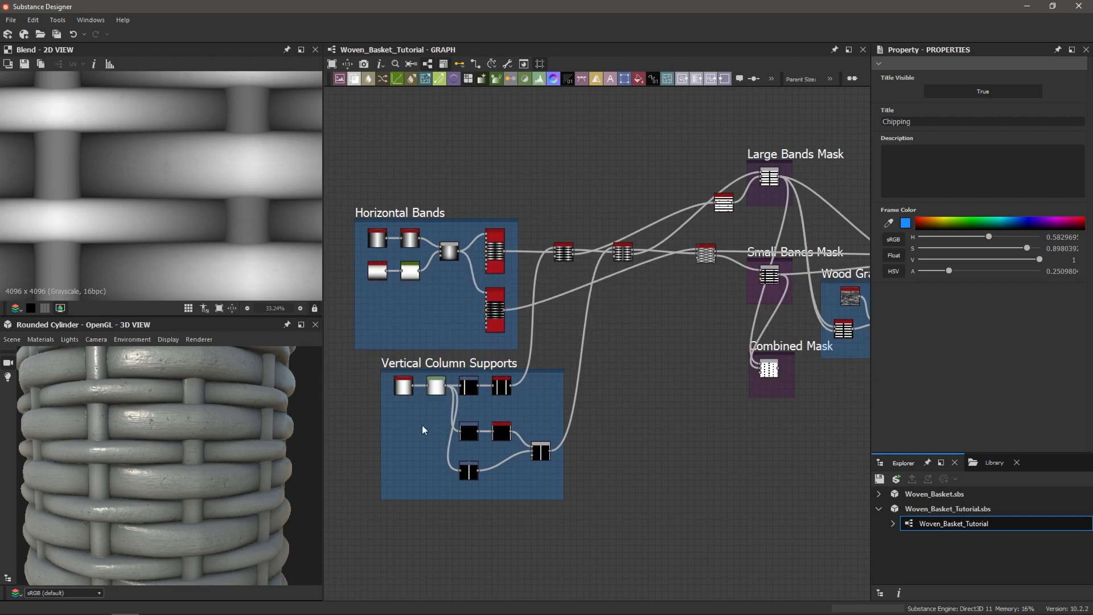
middle_drag(504, 419, 439, 453)
scroll(496, 357, up, 2)
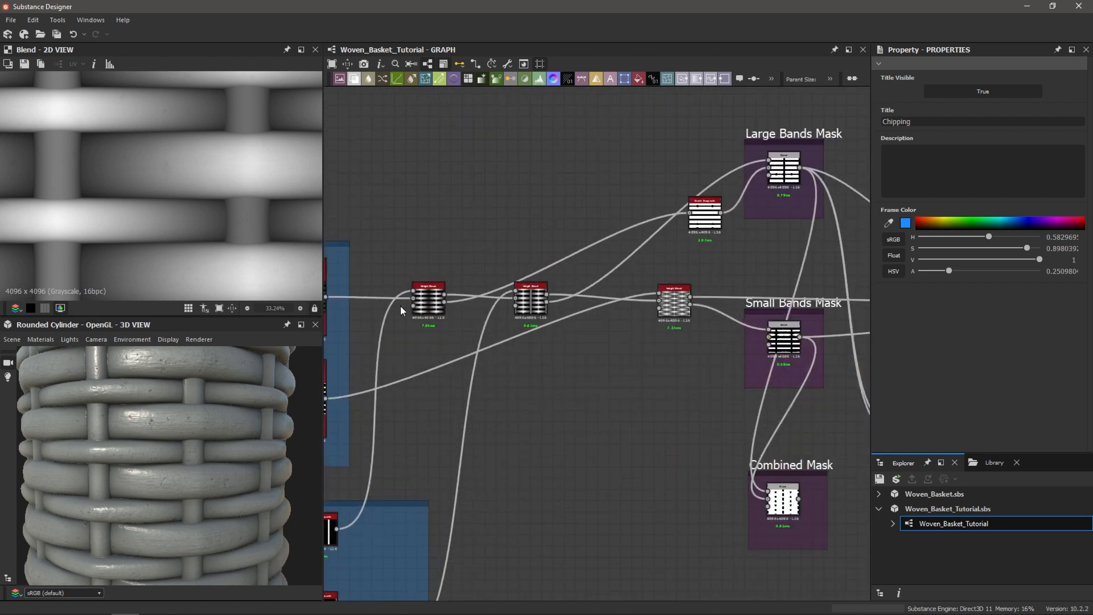
- Review the band masks, Wood Grain and Tactile Detail frames and view the Grunge Map 001 output
scroll(746, 295, down, 2)
middle_drag(740, 438, 540, 485)
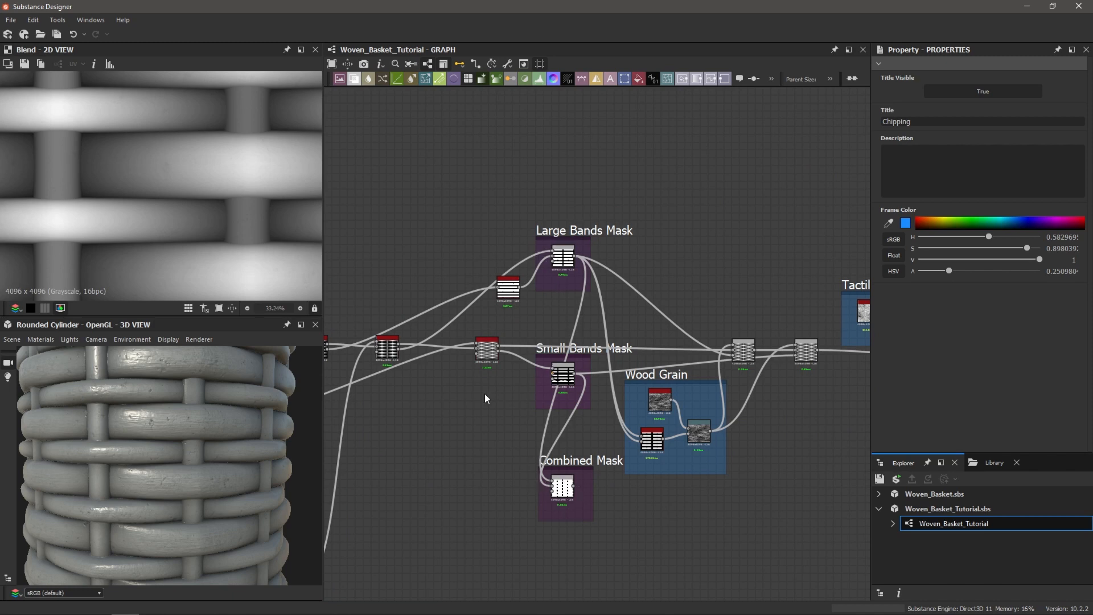
middle_drag(784, 494, 671, 495)
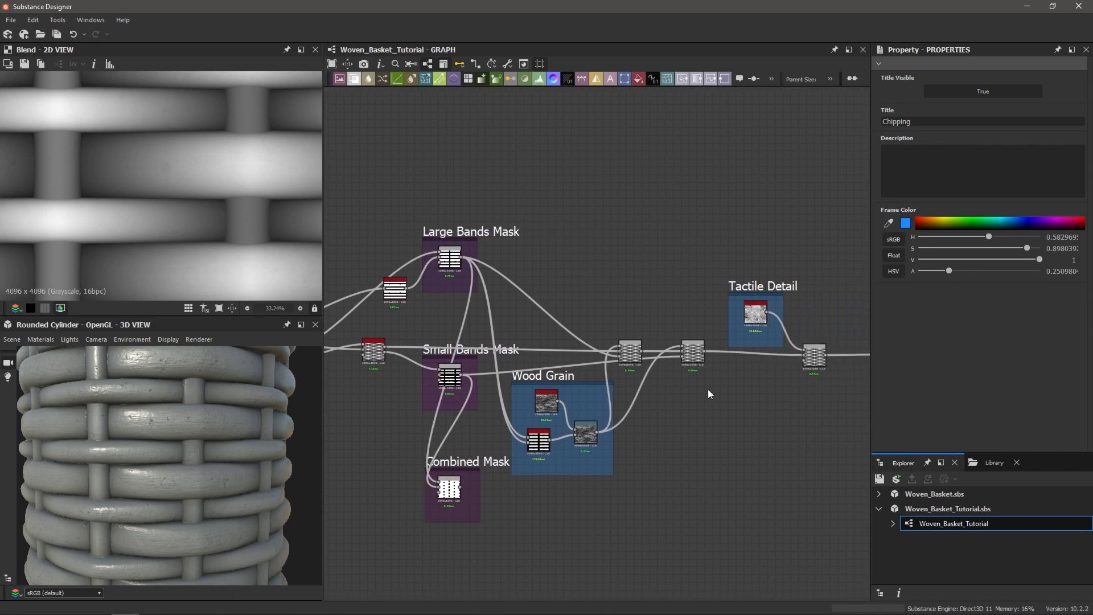
scroll(561, 410, up, 2)
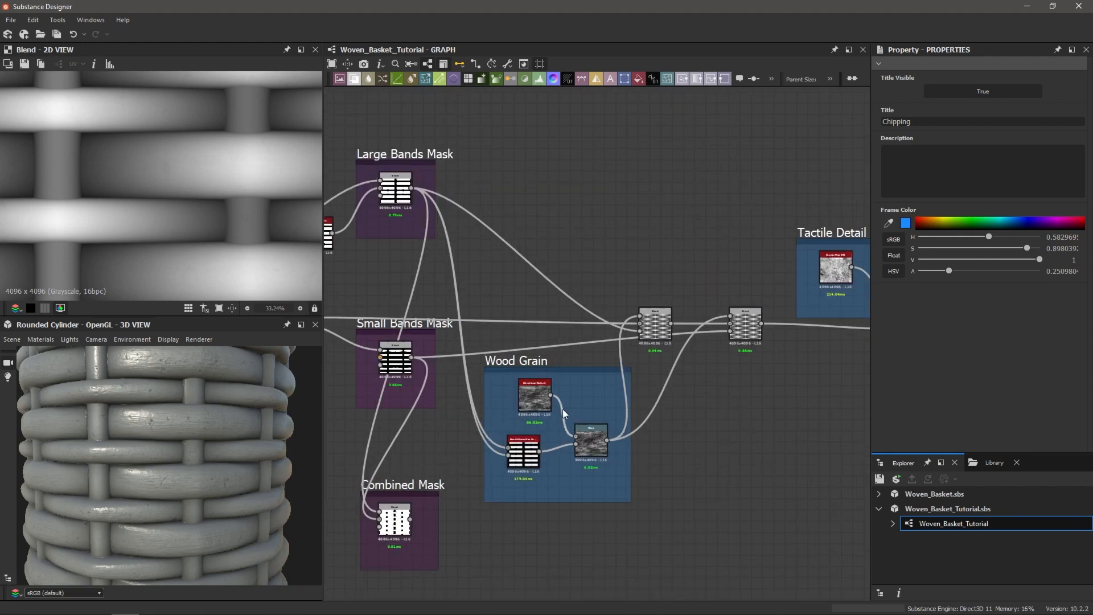
scroll(603, 398, down, 2)
middle_drag(656, 377, 616, 393)
scroll(664, 316, up, 2)
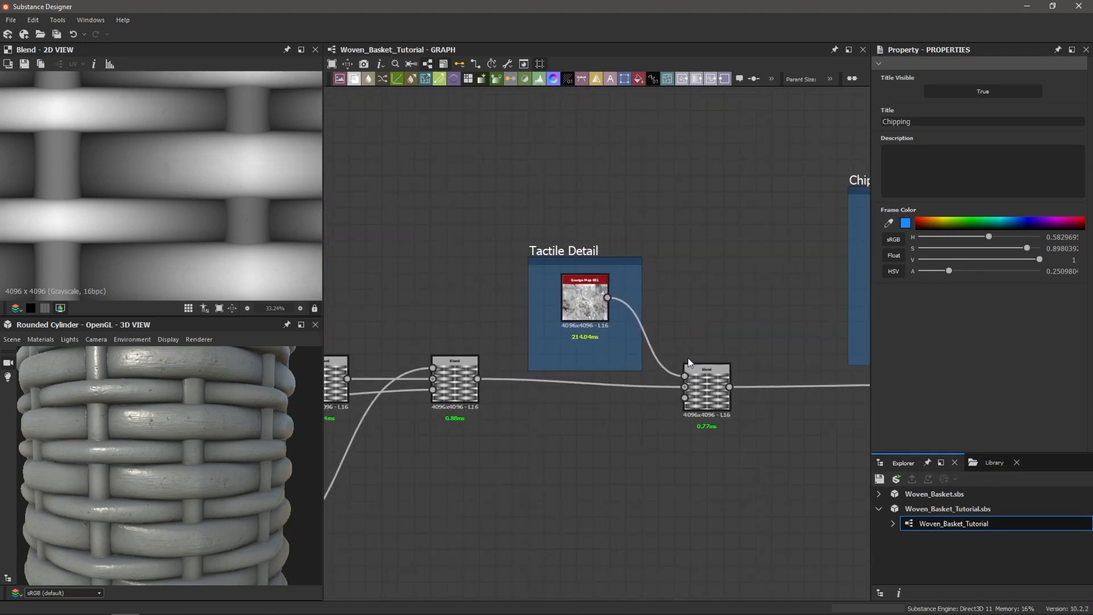
double_click(580, 295)
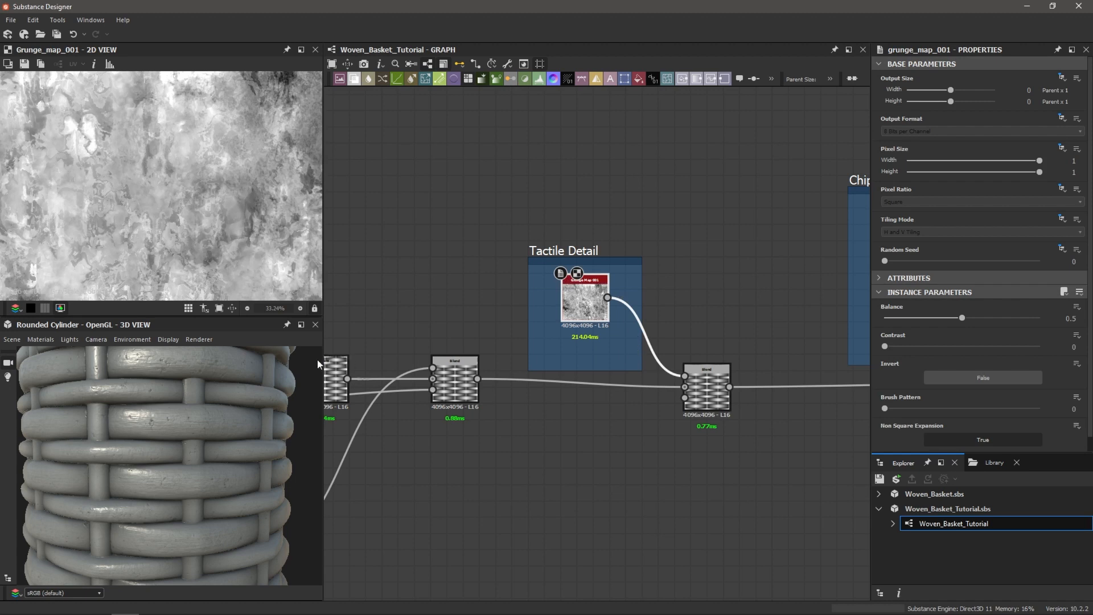
- Examine the basket's surface detail close up in the 3D preview and review the Chipping frame in the graph
scroll(157, 396, up, 5)
drag(148, 375, 156, 388)
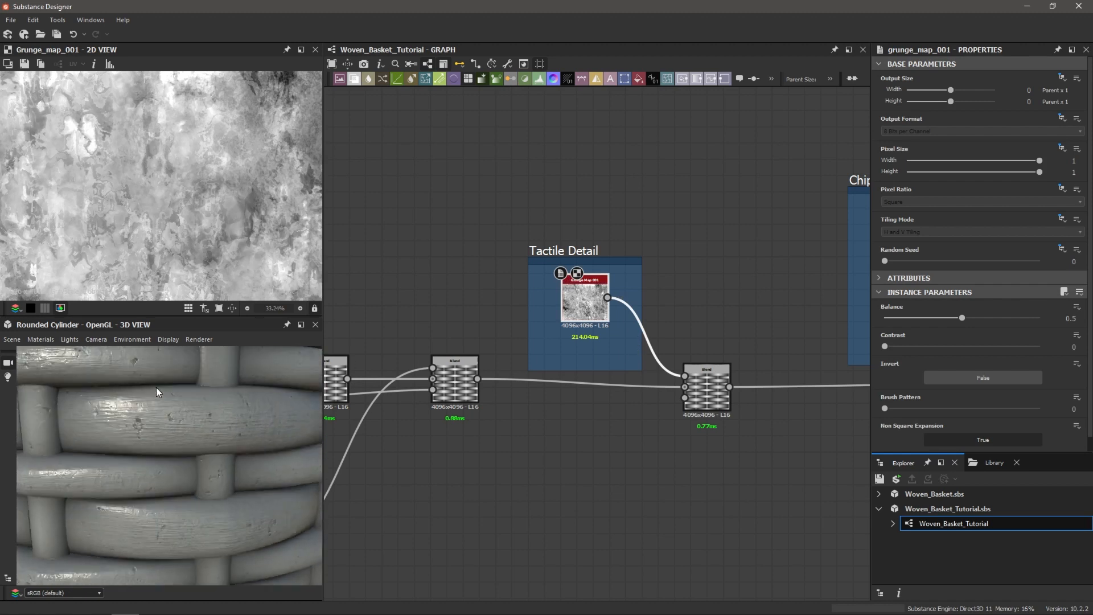
scroll(746, 365, down, 1)
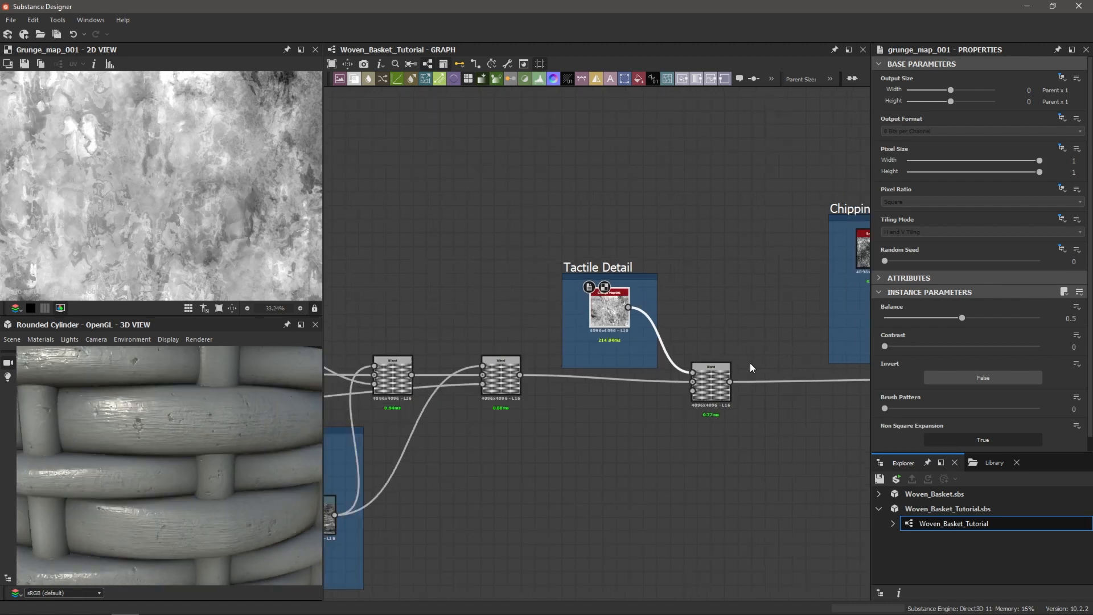
middle_drag(778, 364, 559, 386)
middle_drag(697, 385, 473, 399)
scroll(463, 336, up, 3)
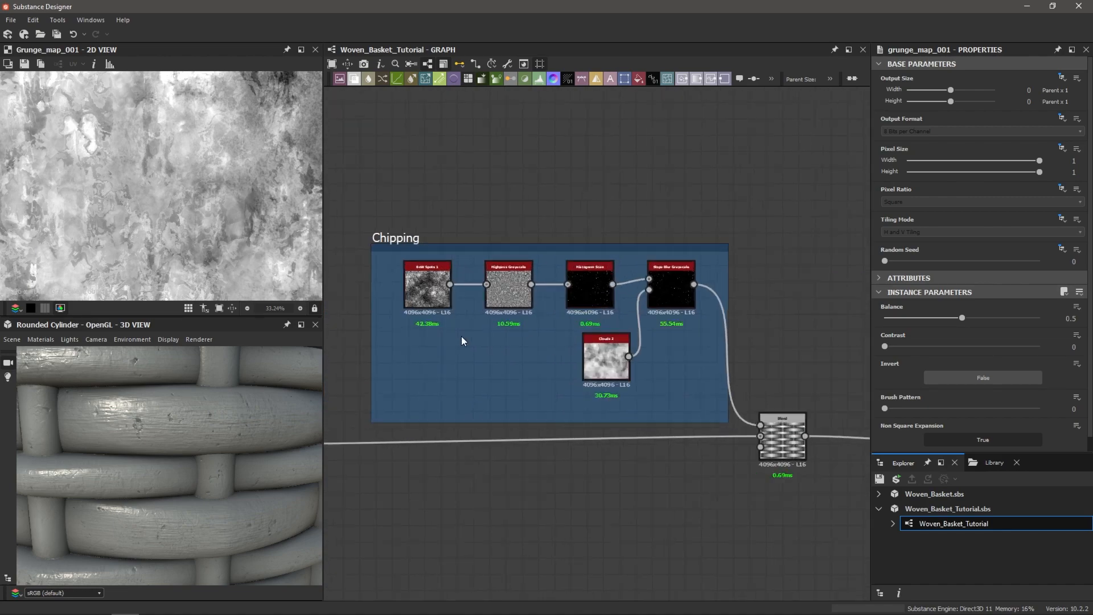
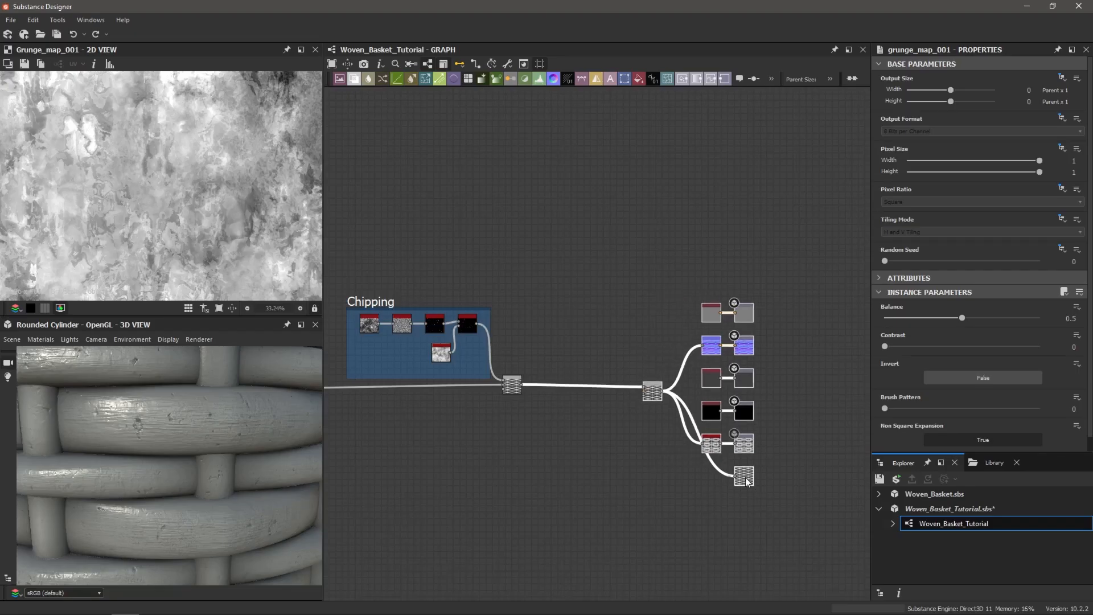
- Move the final blend and output nodes farther from the Chipping blend and add a Splatter Circular node above the main connection
drag(759, 474, 867, 473)
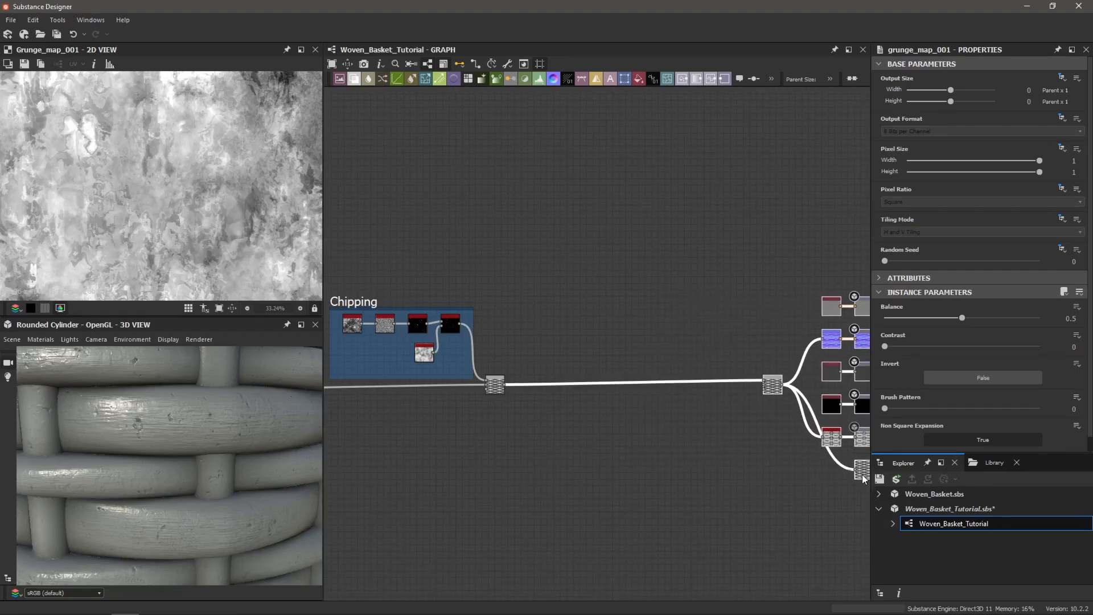
scroll(577, 329, up, 2)
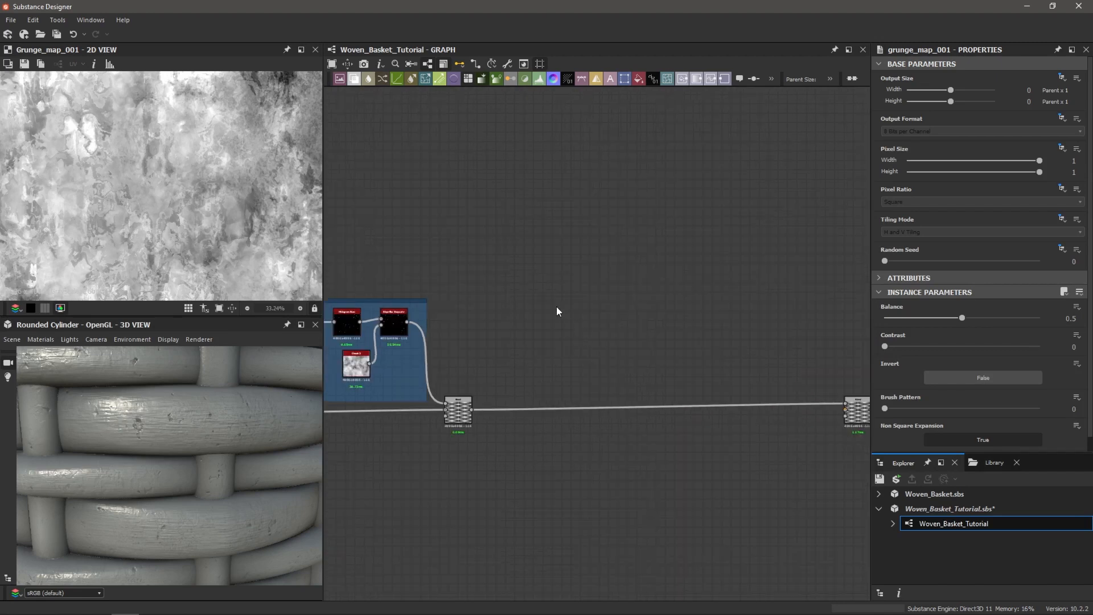
key(space)
text(spl)
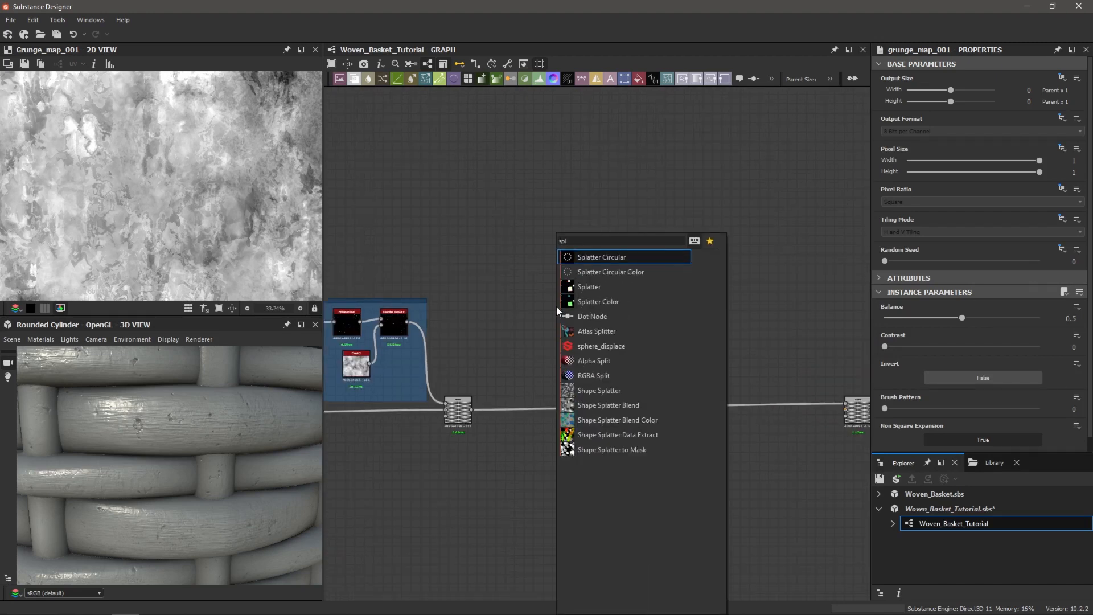
key(Return)
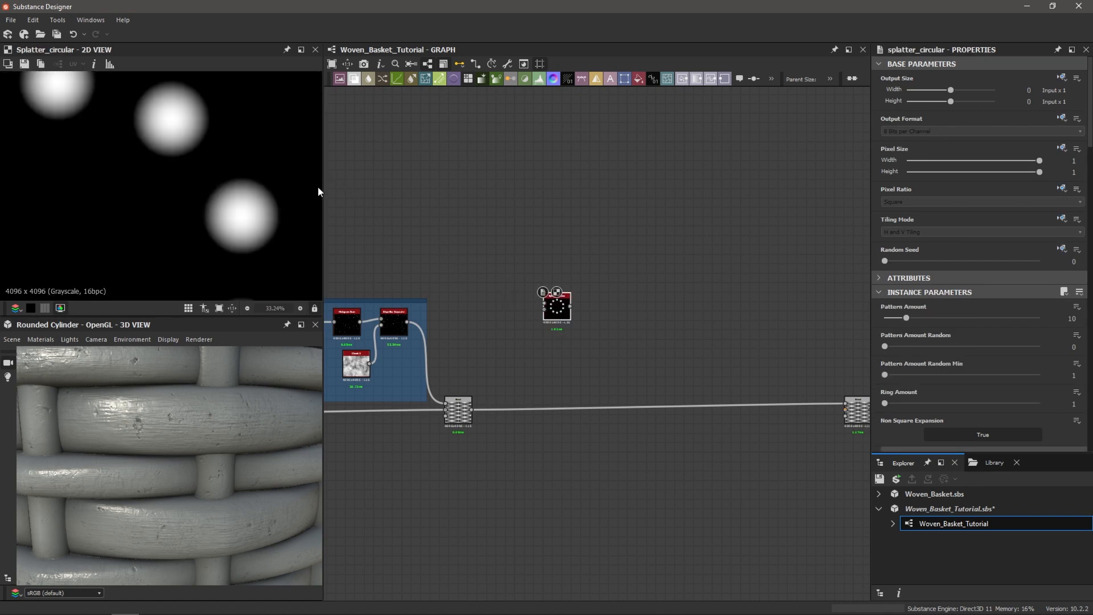
scroll(202, 210, down, 4)
middle_drag(177, 196, 188, 187)
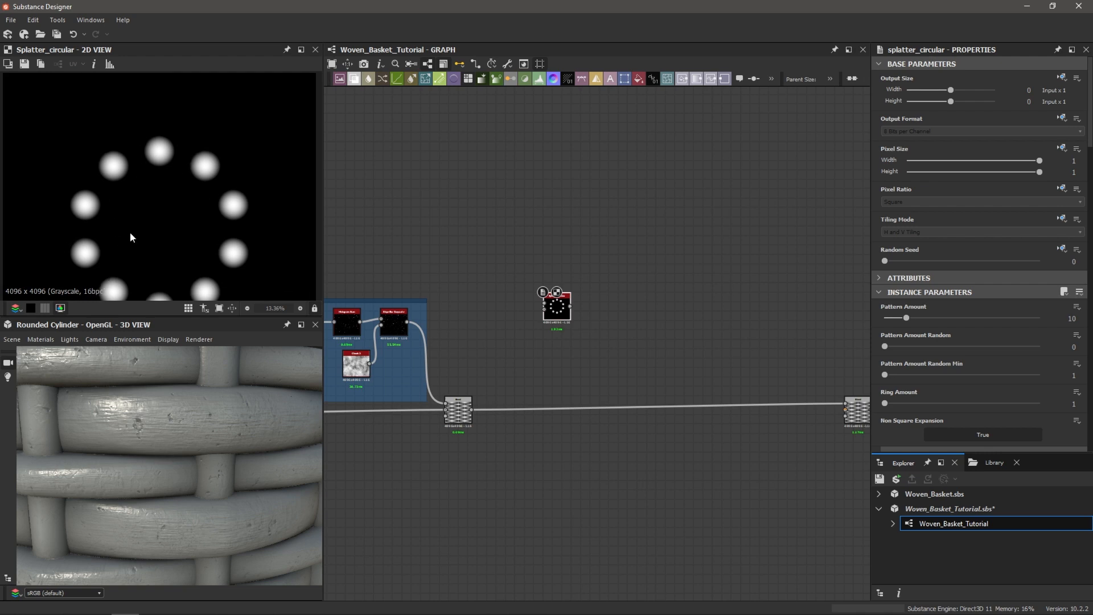
scroll(185, 233, down, 2)
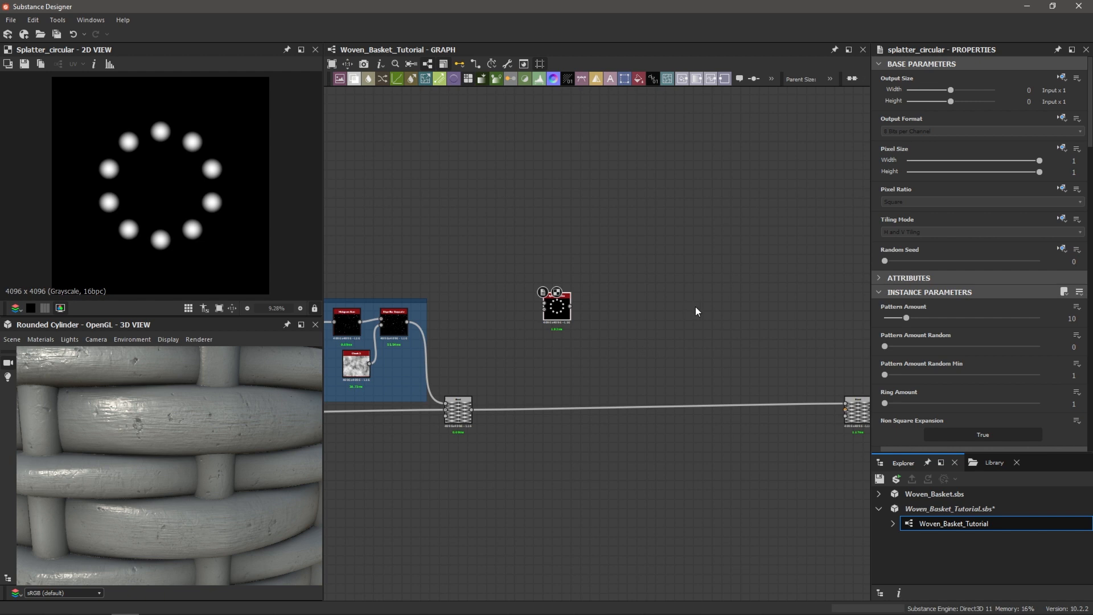
- Set the Splatter Circular node's pattern to Disc and check the discs' shape in the 2D view
scroll(944, 322, down, 3)
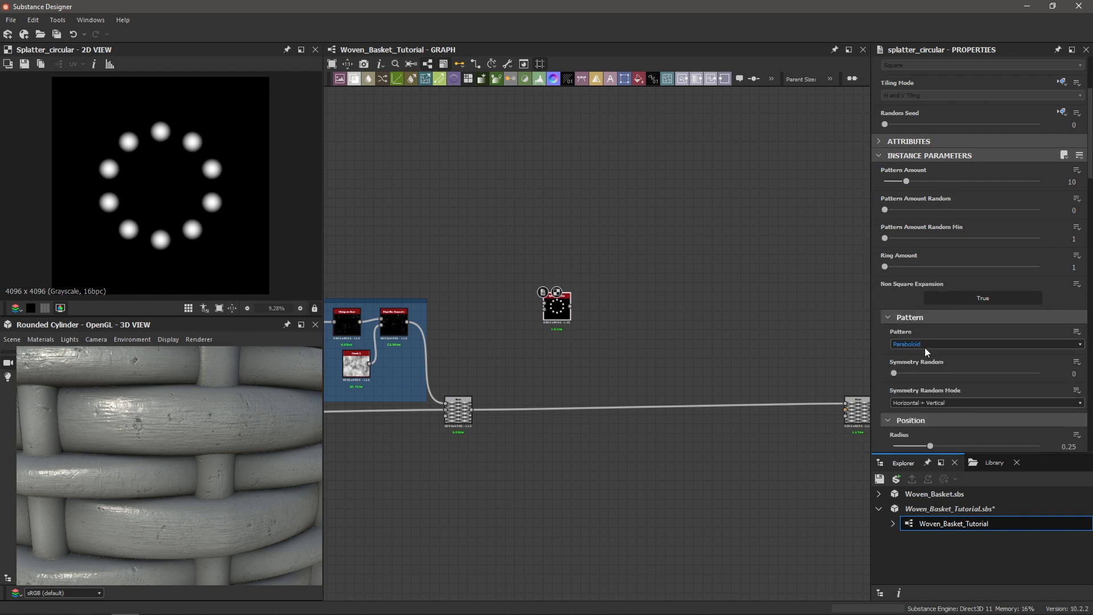
click(906, 343)
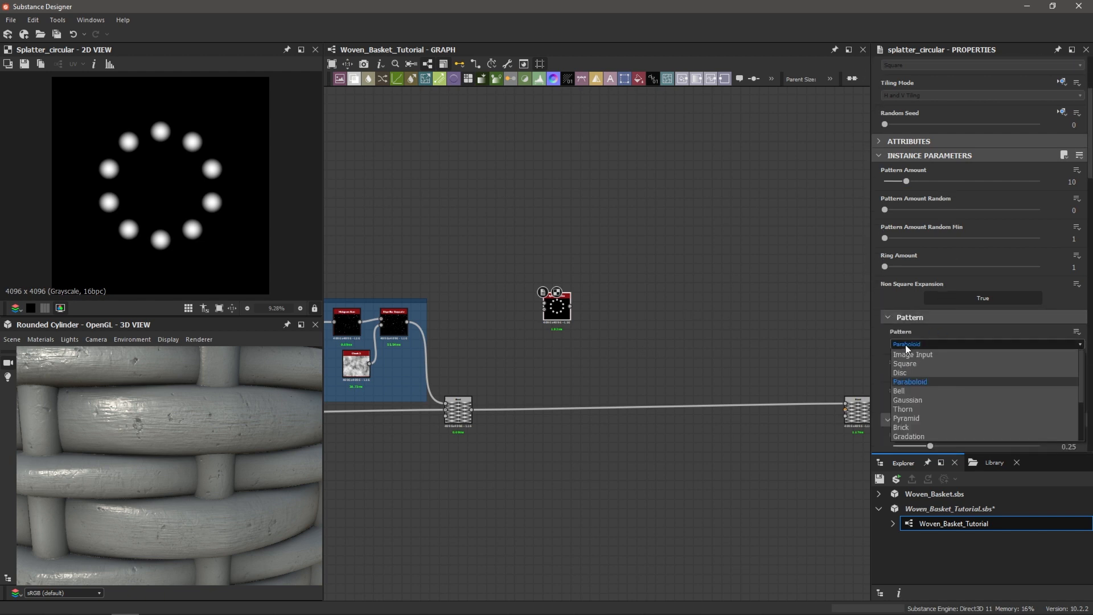
click(913, 374)
scroll(231, 186, up, 4)
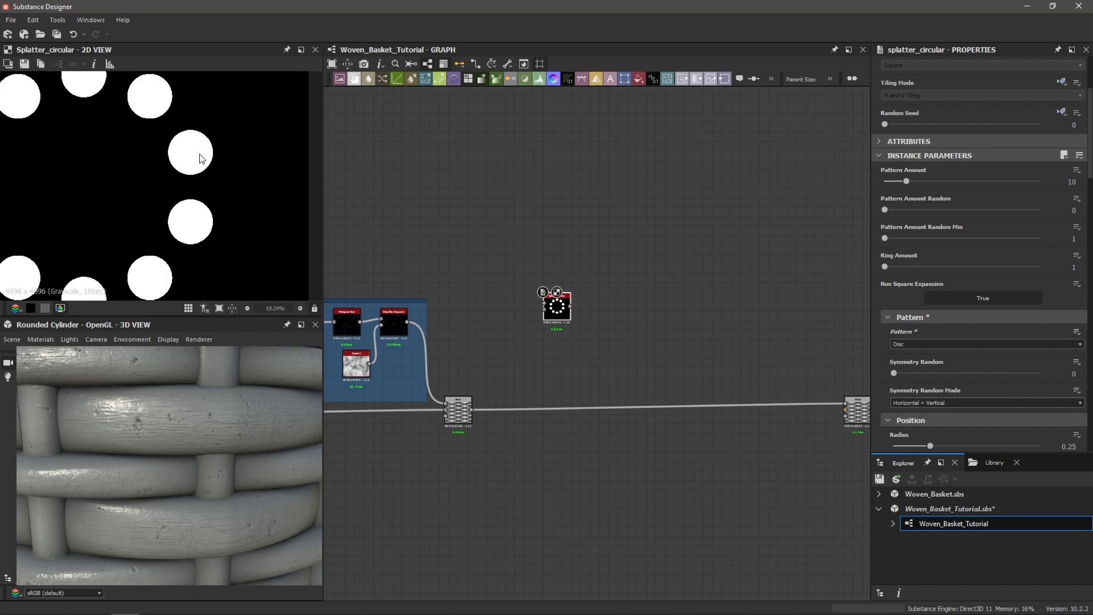
scroll(199, 160, up, 3)
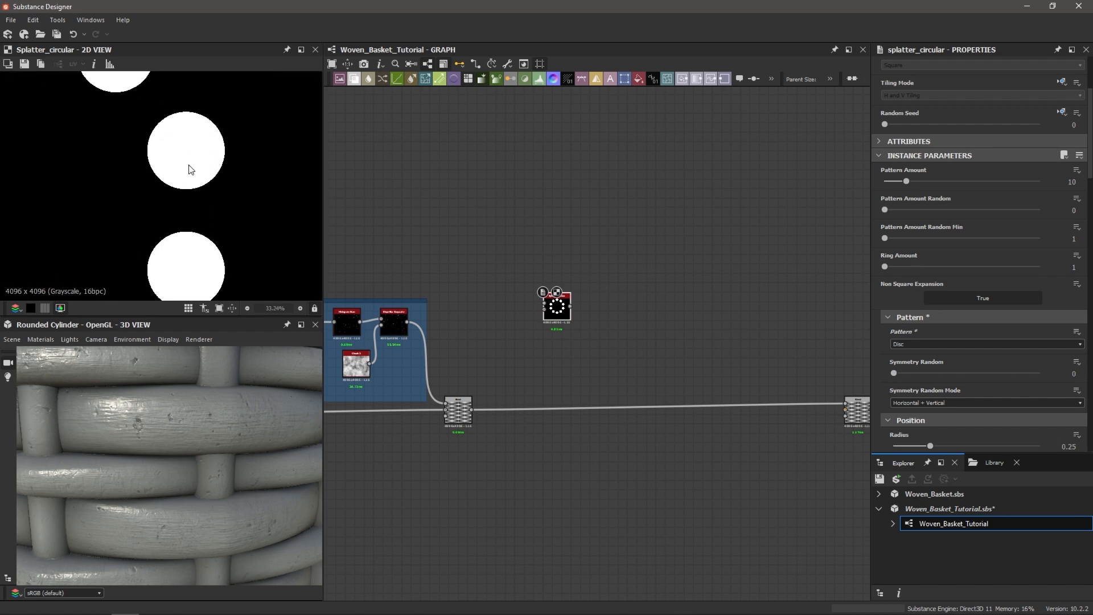
scroll(191, 169, down, 2)
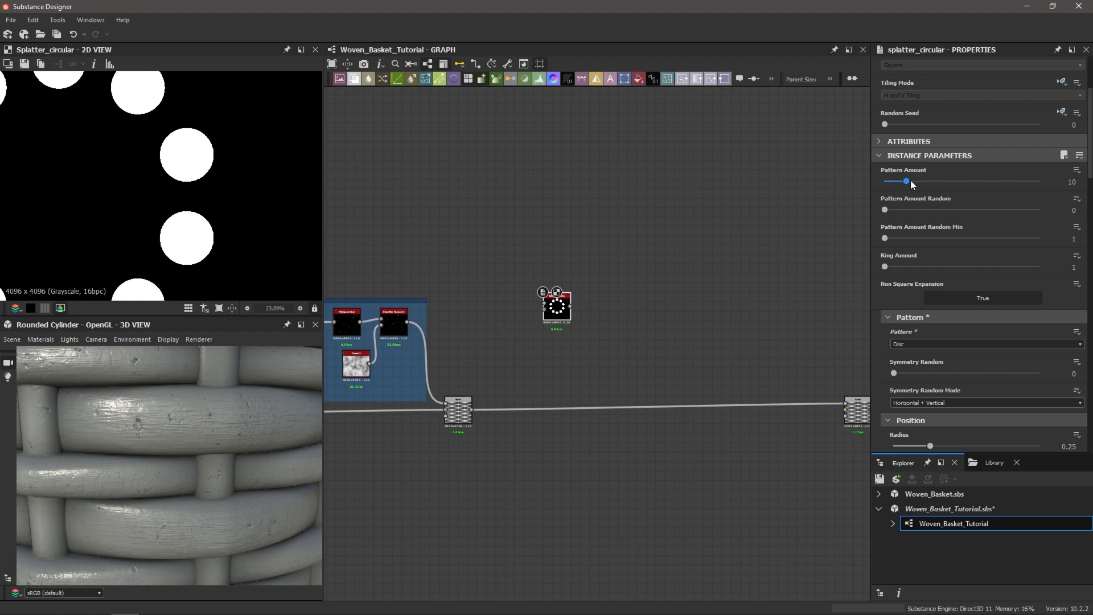
- Set the Splatter Circular node's Pattern Amount to 134
drag(911, 180, 1062, 180)
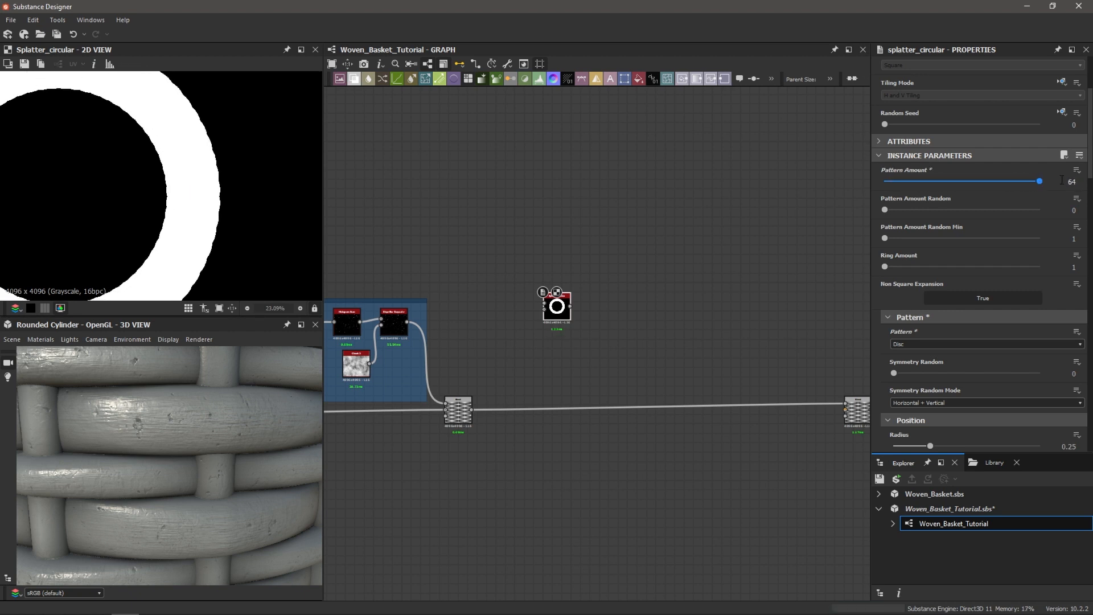
double_click(1063, 180)
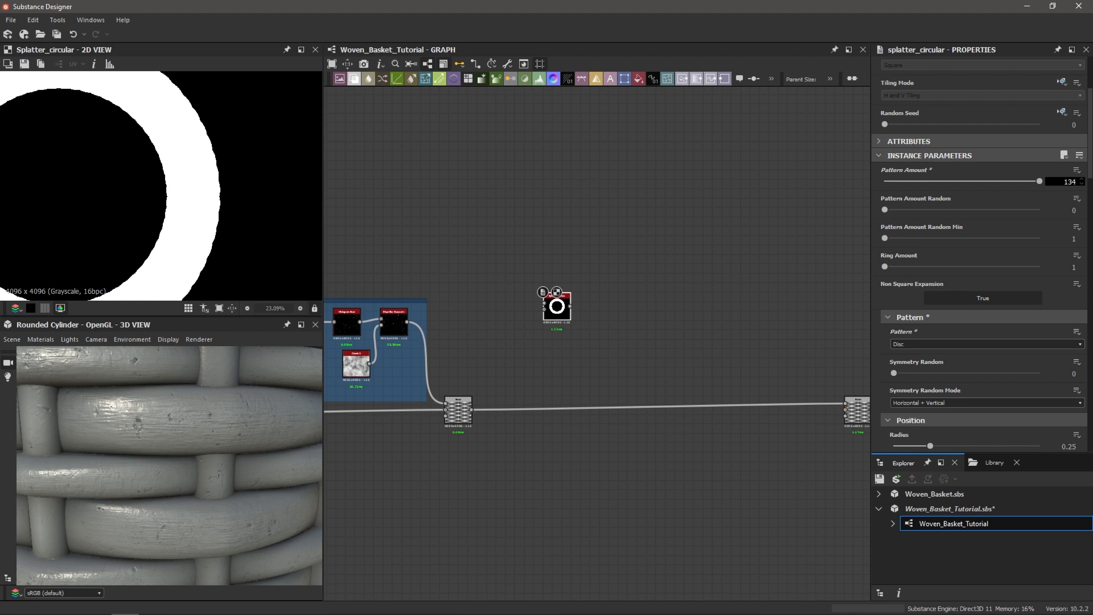
key(Return)
scroll(162, 225, down, 3)
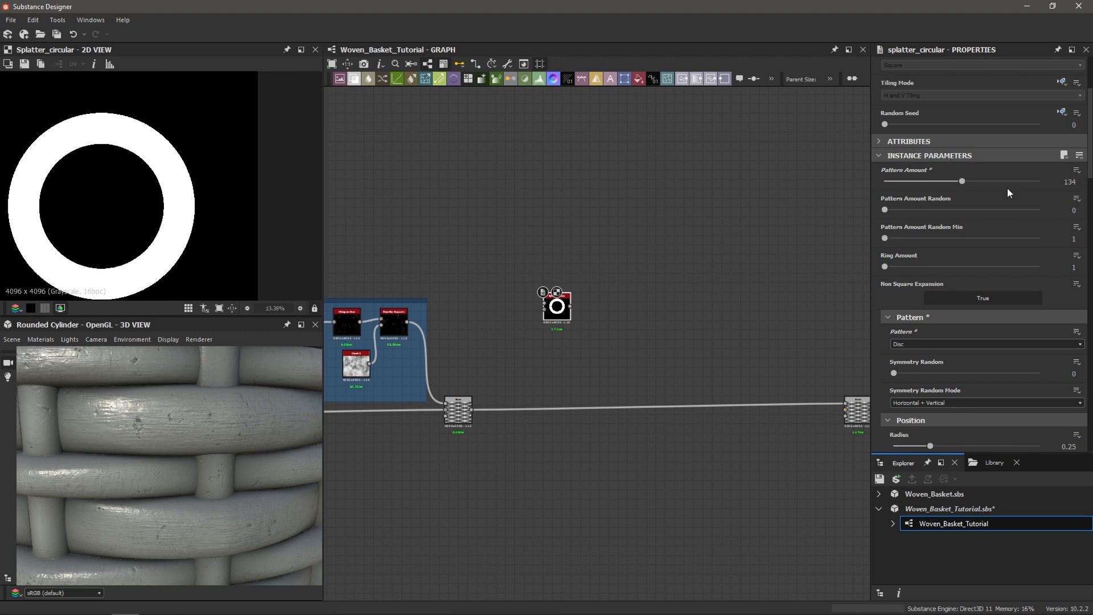
- Scatter the discs across the tile by setting Radius to 0.83 and Radius Random to 0.9
scroll(927, 356, down, 3)
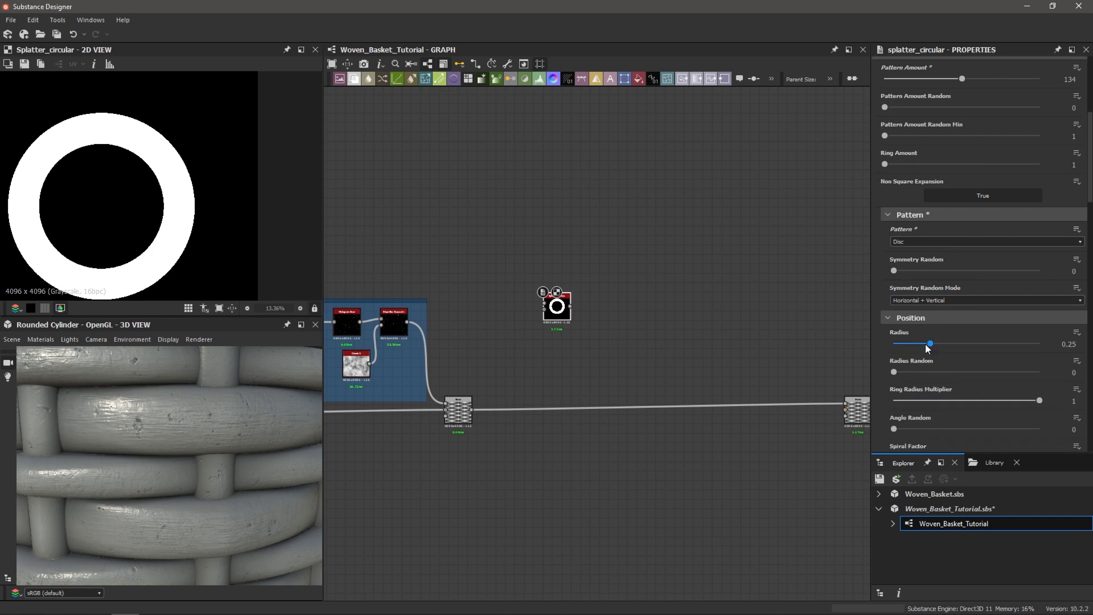
drag(927, 344, 994, 348)
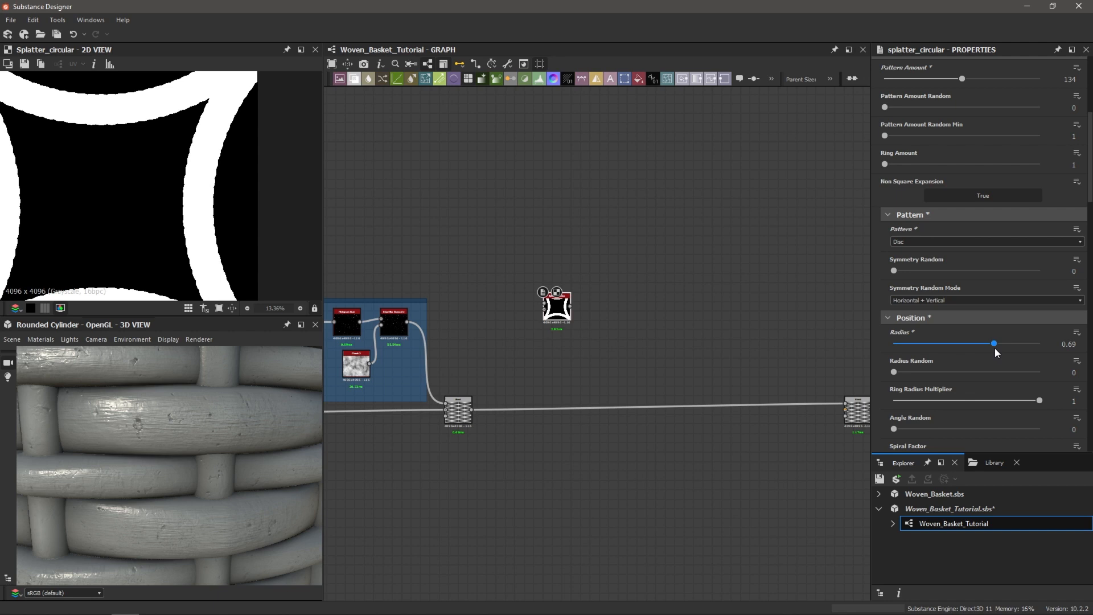
drag(995, 347, 1016, 343)
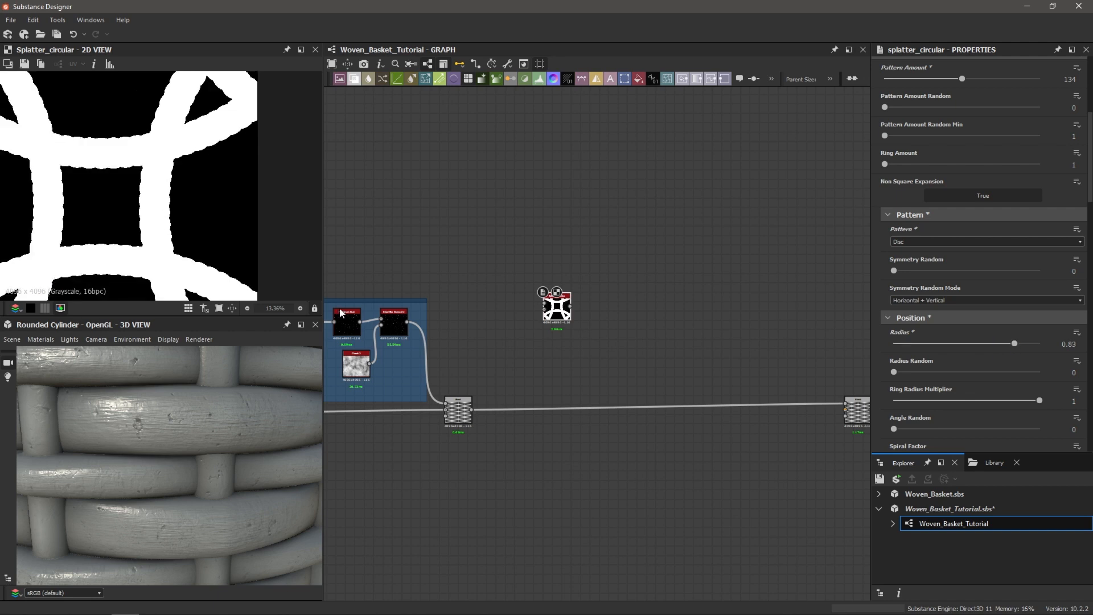
scroll(241, 270, down, 1)
scroll(241, 270, down, 2)
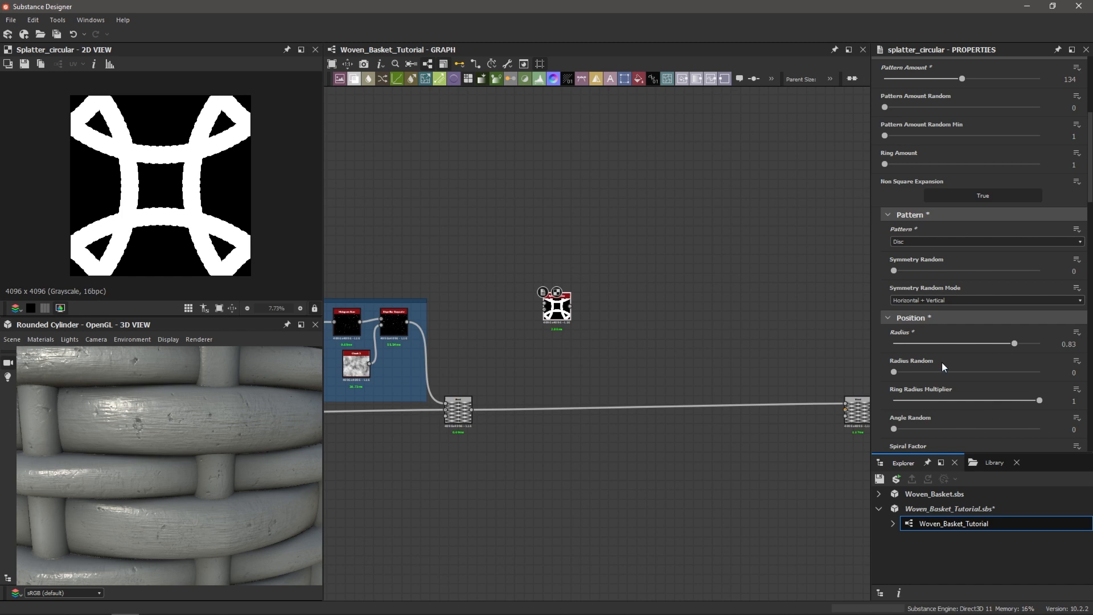
drag(896, 372, 1028, 380)
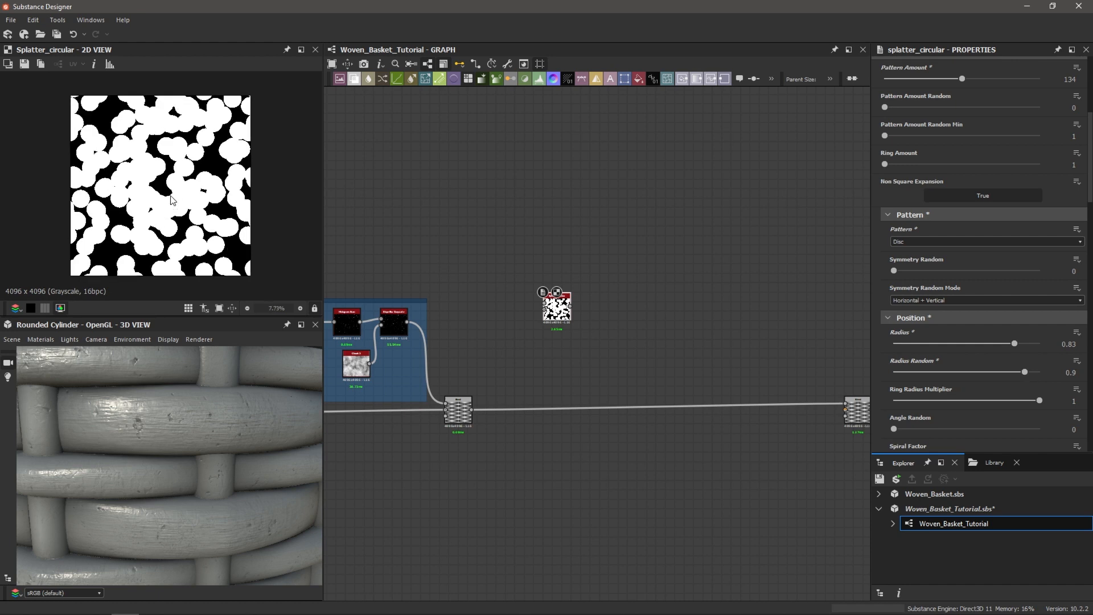
scroll(181, 215, up, 1)
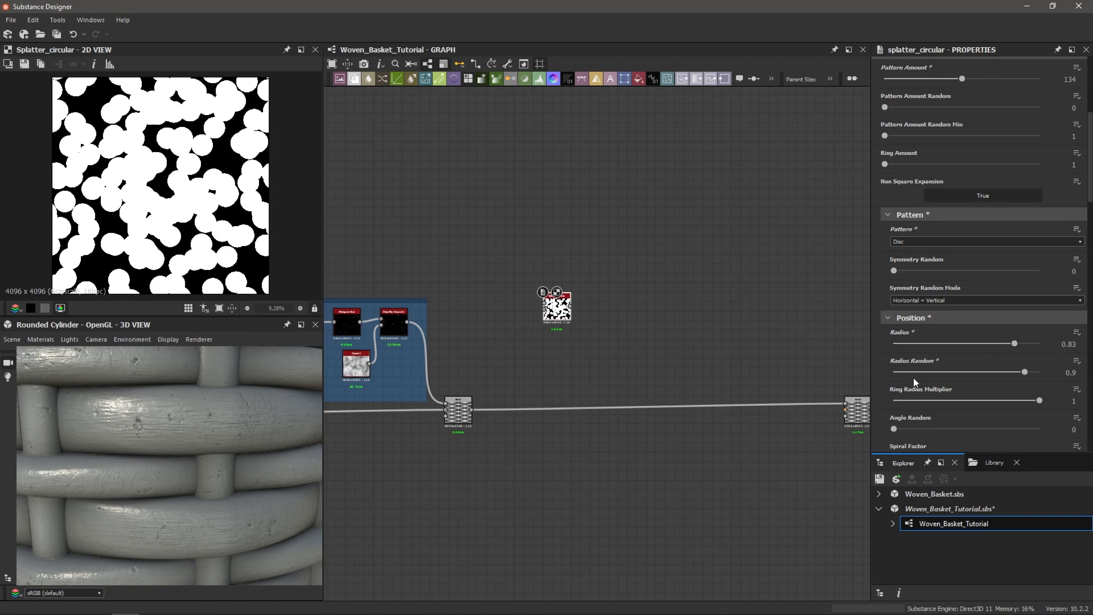
- Reduce the discs to a Scale of 0.26 and set their Luminance Random to 1
scroll(886, 362, down, 10)
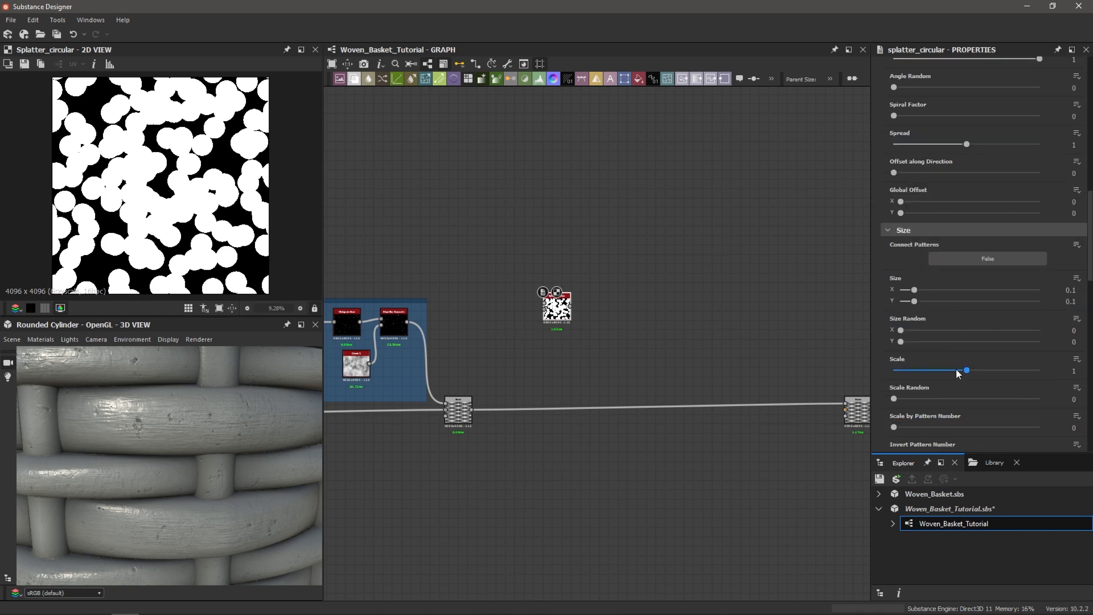
drag(969, 371, 912, 375)
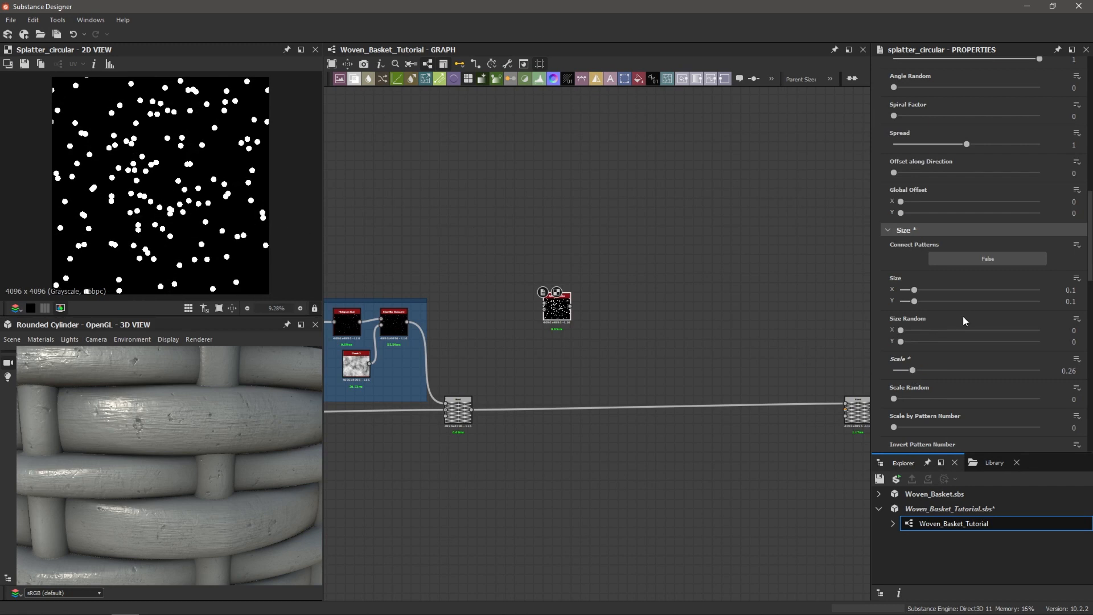
scroll(922, 348, down, 10)
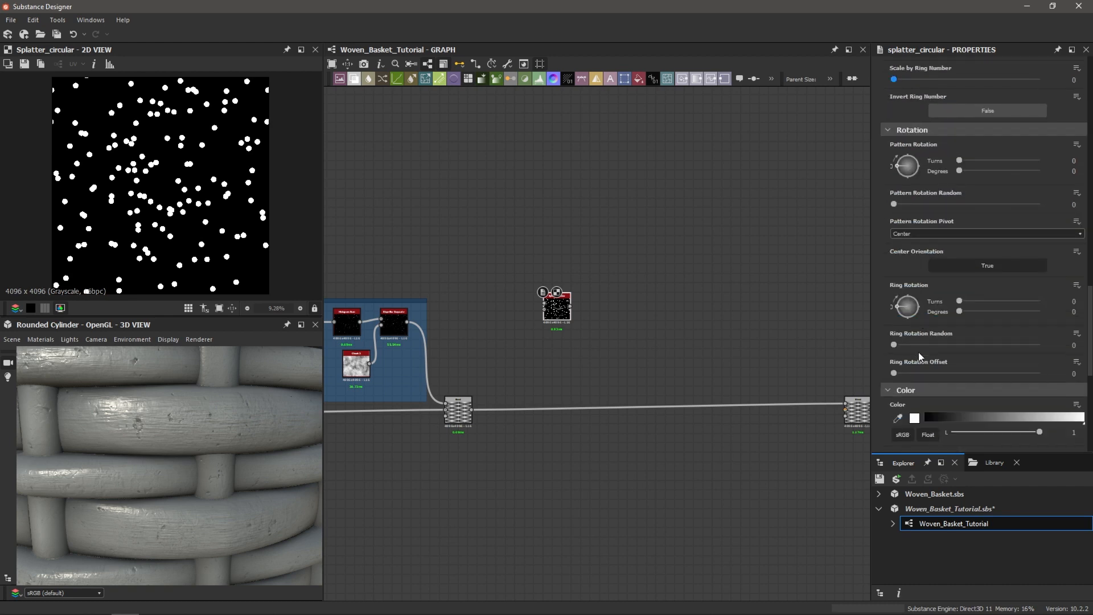
scroll(919, 354, down, 4)
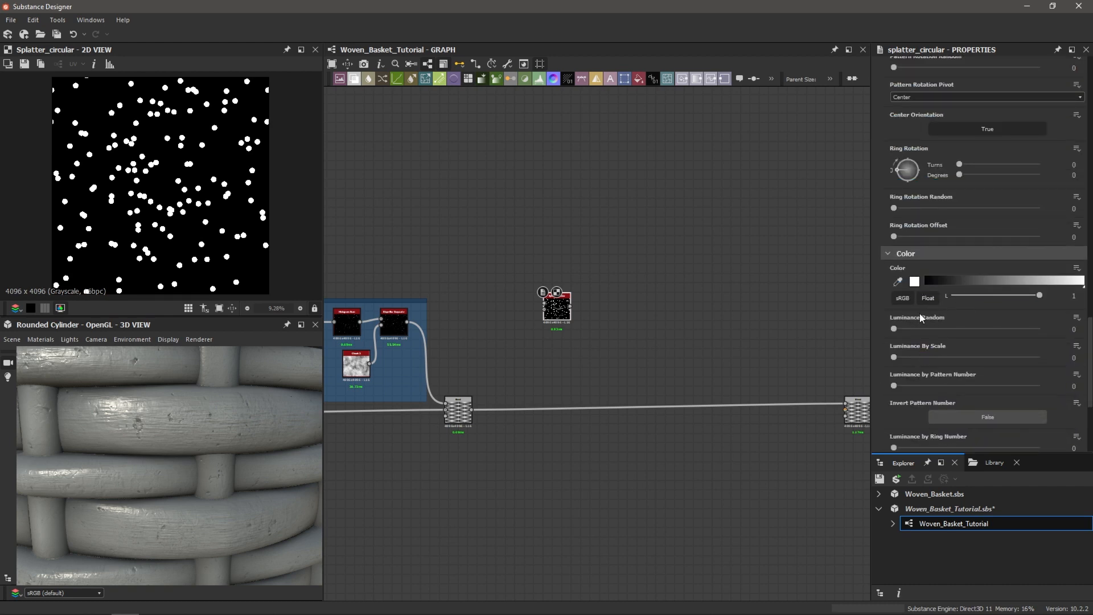
drag(894, 328, 1073, 340)
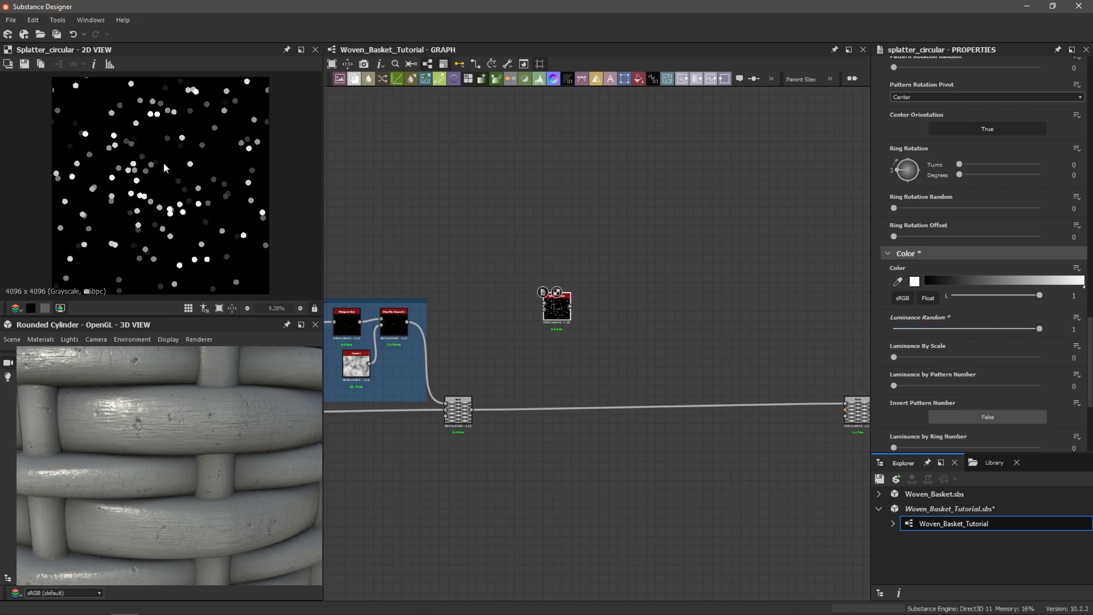
- Add a Distance node with both inputs fed by the Splatter Circular and set Combine Source/Distance to Only Source
scroll(584, 316, up, 5)
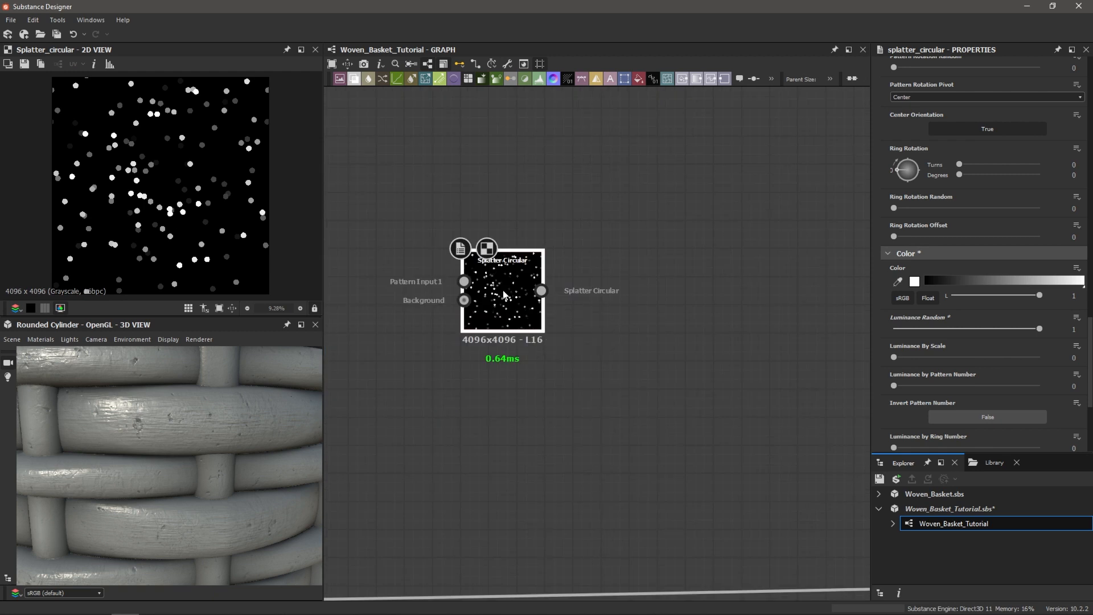
key(space)
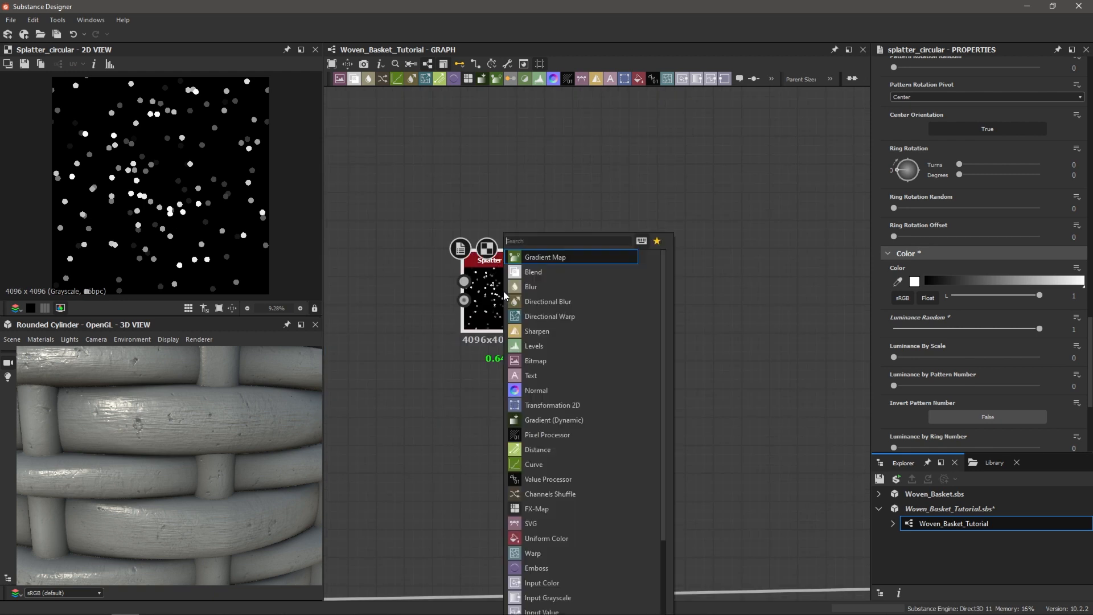
text(dista)
key(Return)
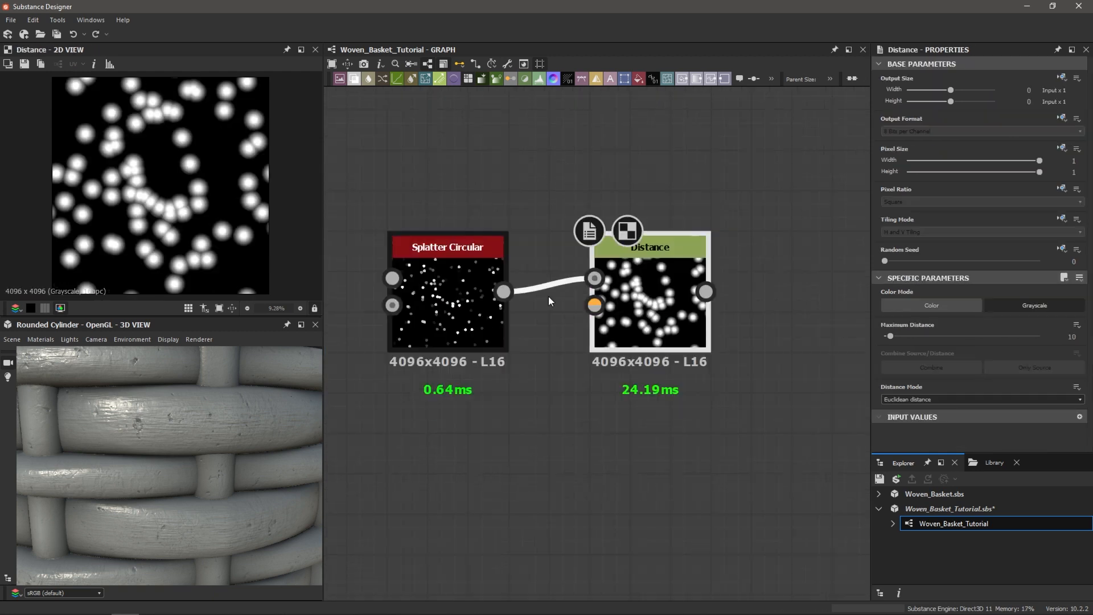
drag(651, 289, 708, 288)
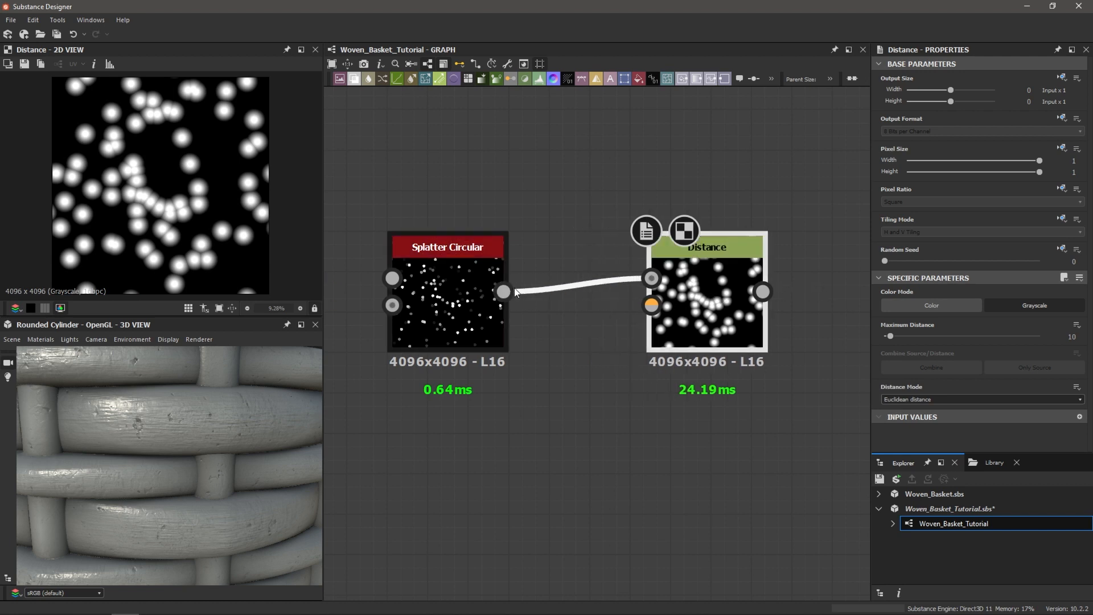
drag(503, 292, 652, 305)
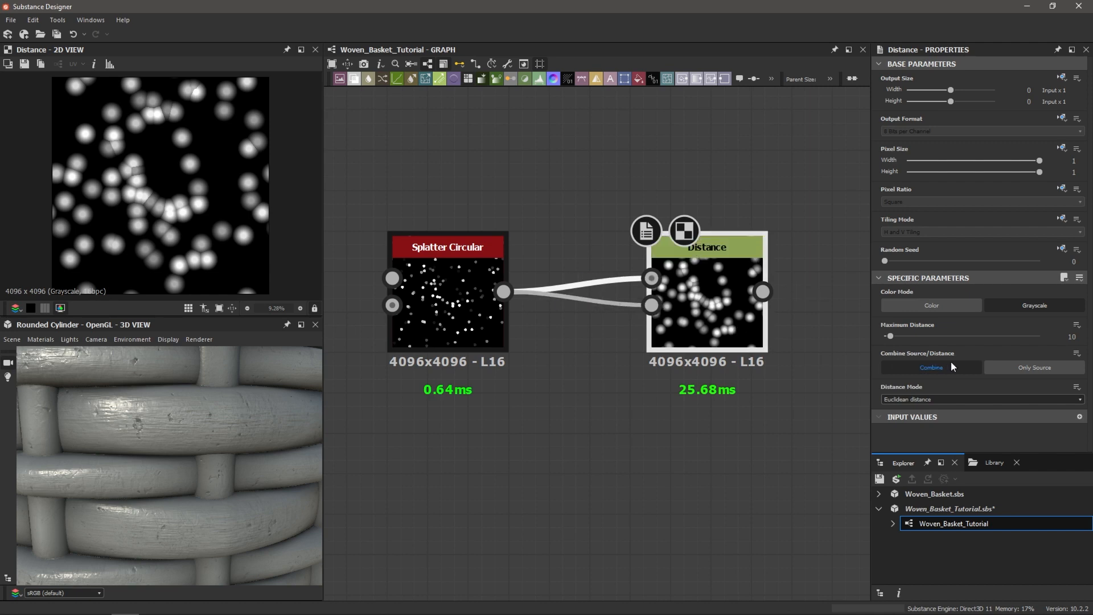
click(1037, 369)
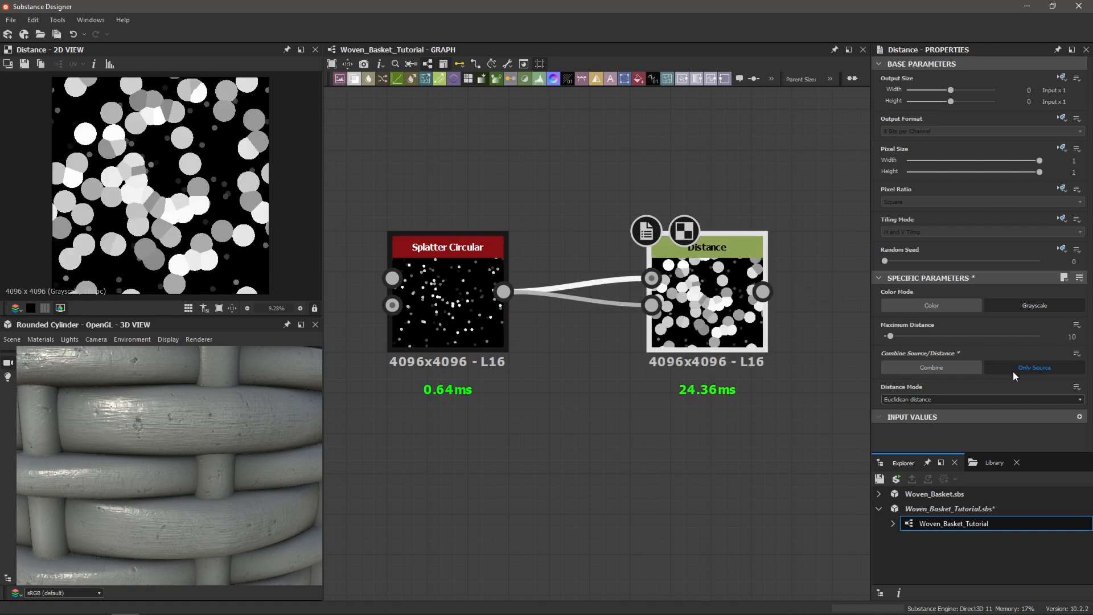
- Set the Distance node's Maximum Distance to 10000 to expand the scattered discs into cells
click(1066, 338)
text(10000)
key(Return)
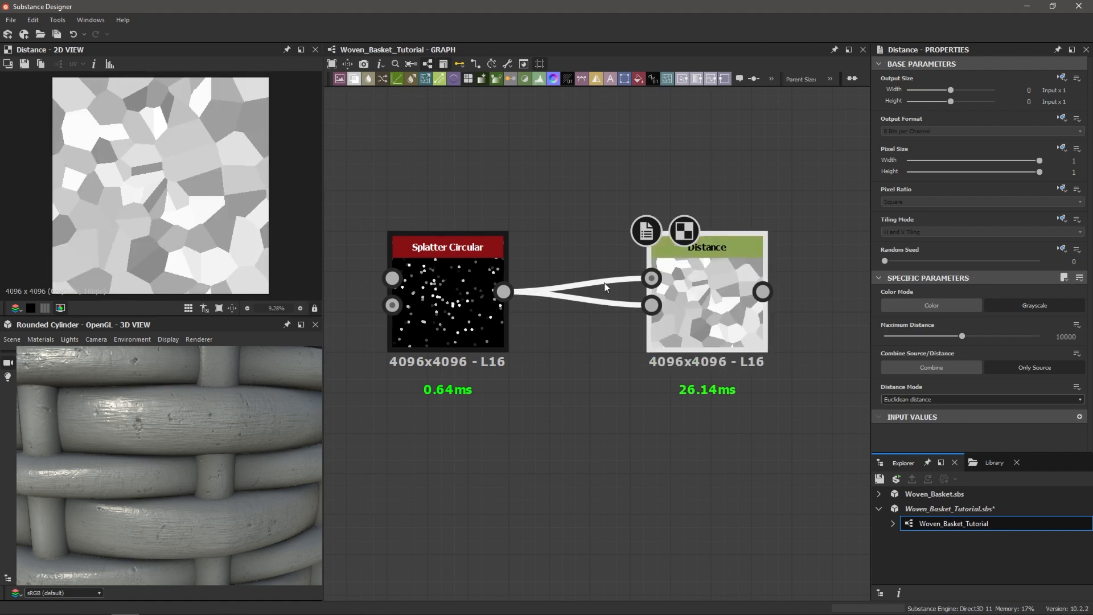
click(447, 280)
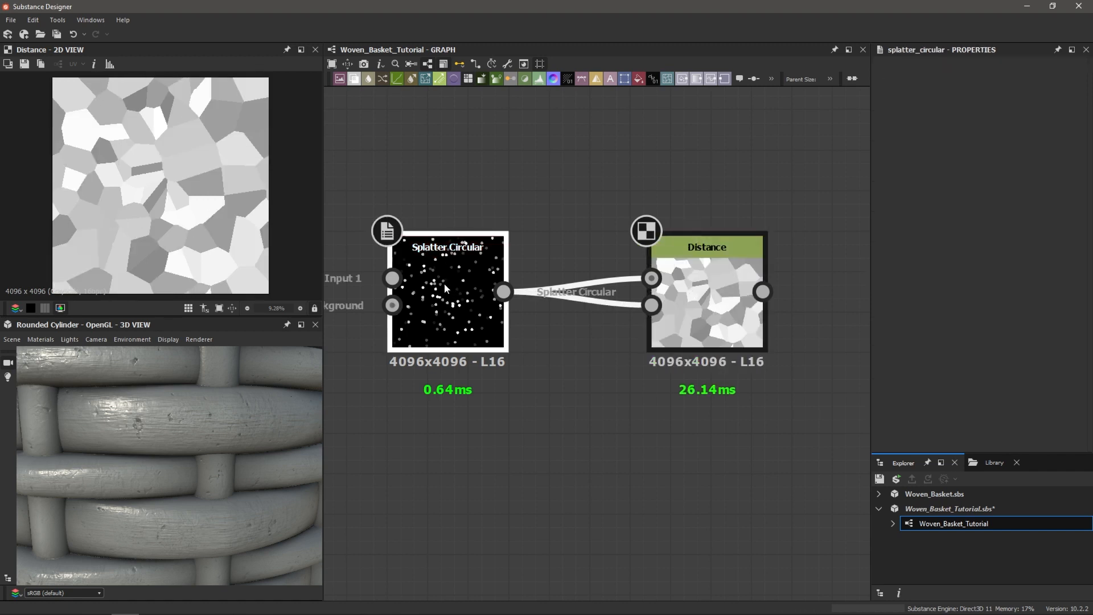
click(688, 292)
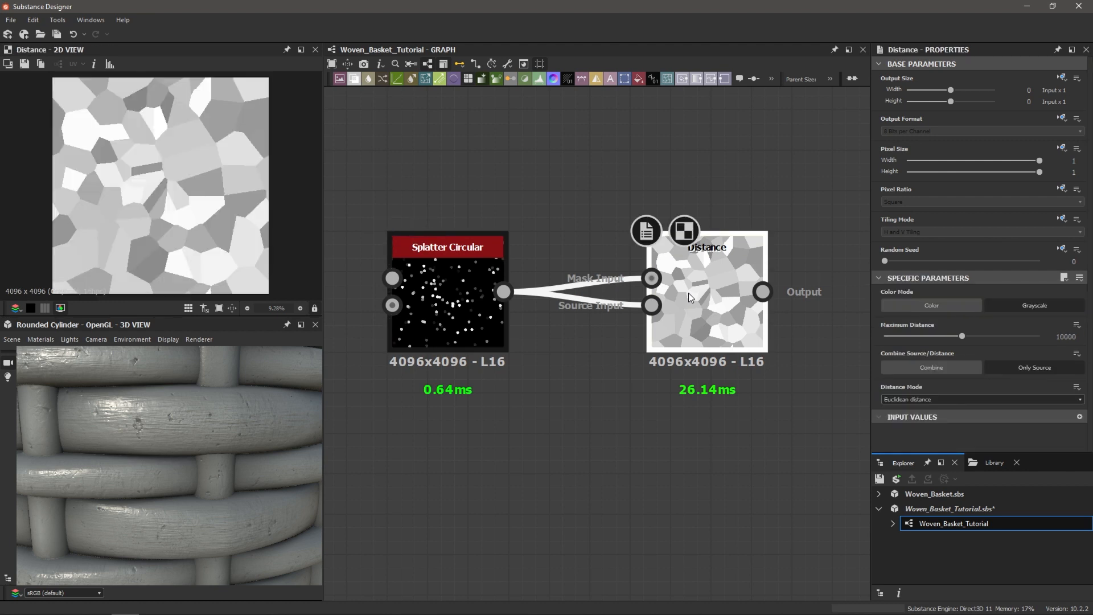
scroll(158, 185, up, 1)
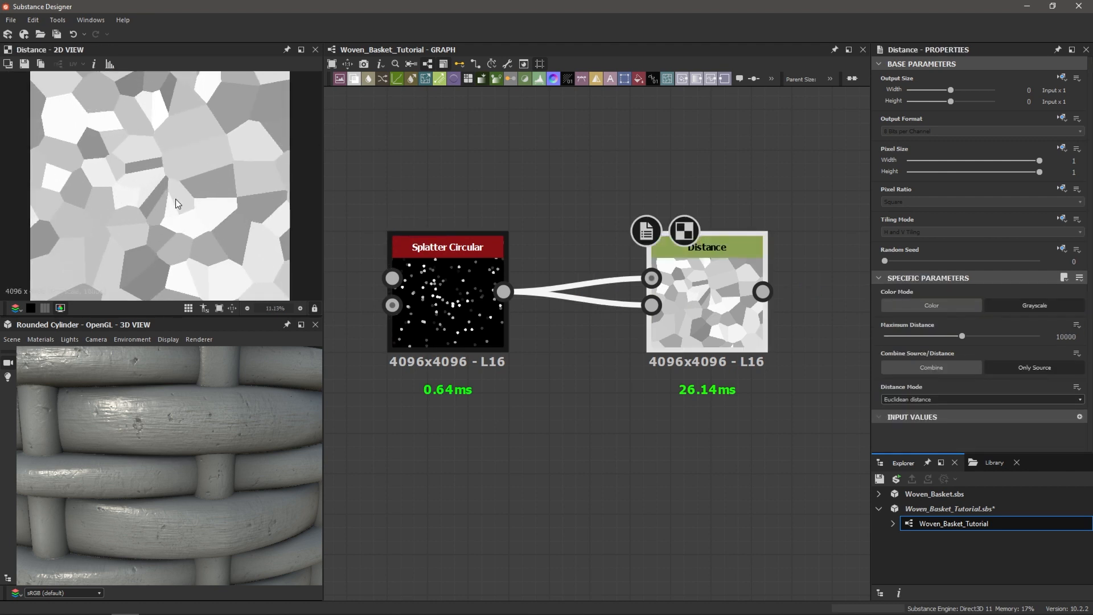
scroll(176, 200, up, 4)
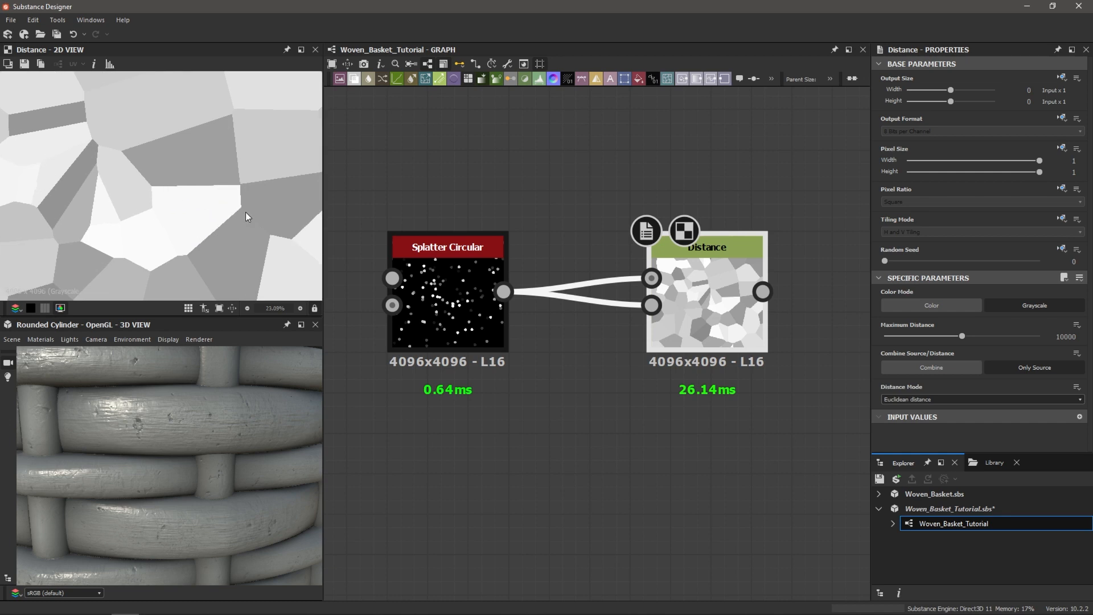
- Add an Edge Detect node fed by the Distance node's output
middle_drag(669, 262, 516, 287)
key(space)
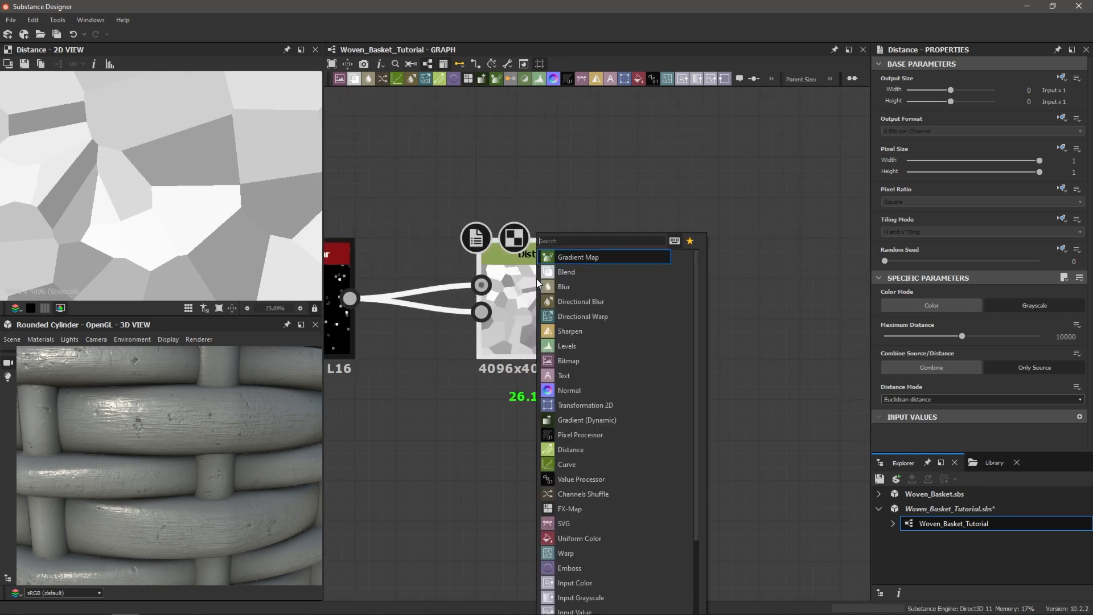
text(edge)
key(Return)
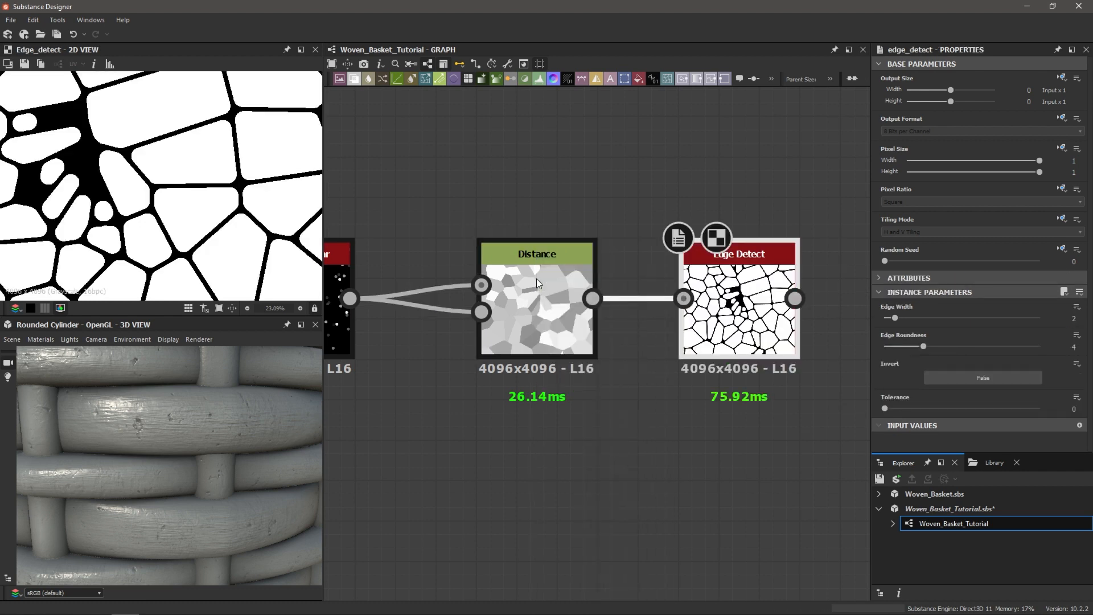
- Thin the cell outlines by setting Edge Detect's Edge Width to 1.13 and Edge Roundness to 0
scroll(235, 186, down, 3)
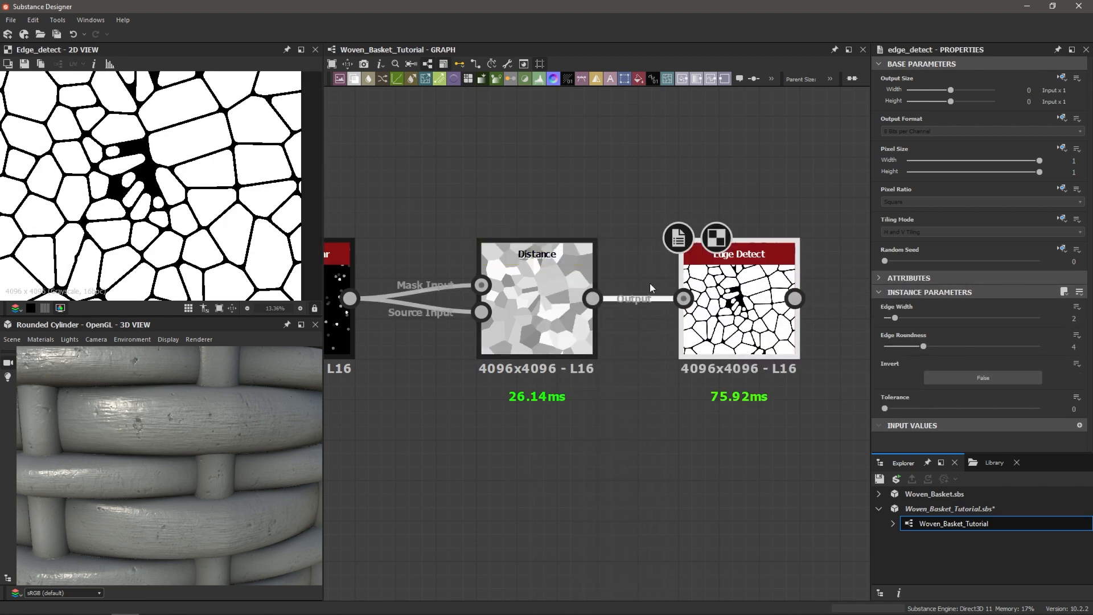
drag(922, 347, 889, 323)
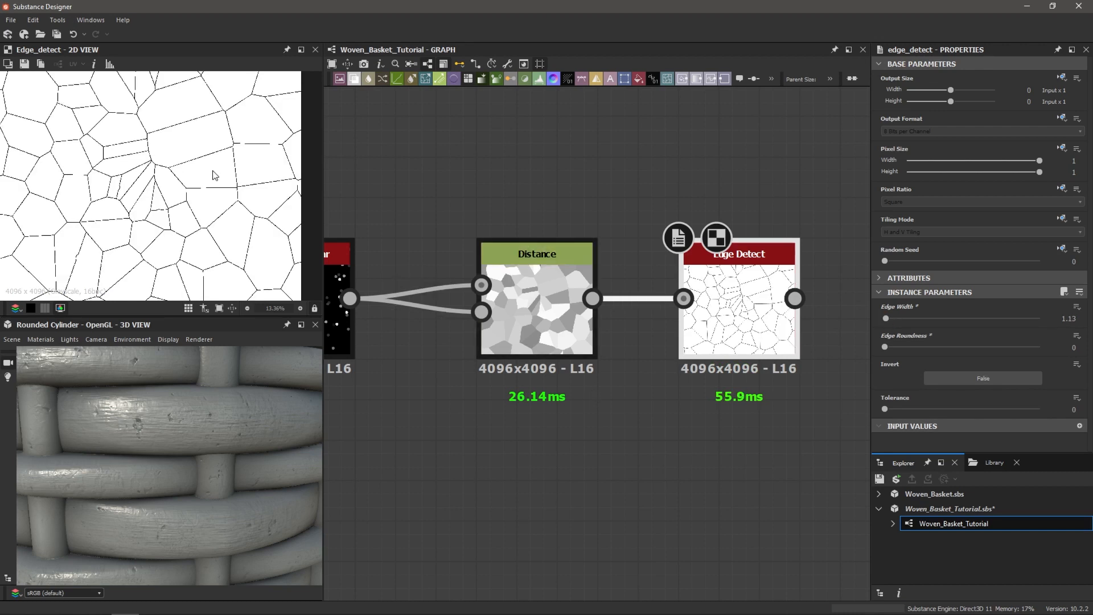
scroll(214, 176, up, 5)
scroll(234, 206, up, 3)
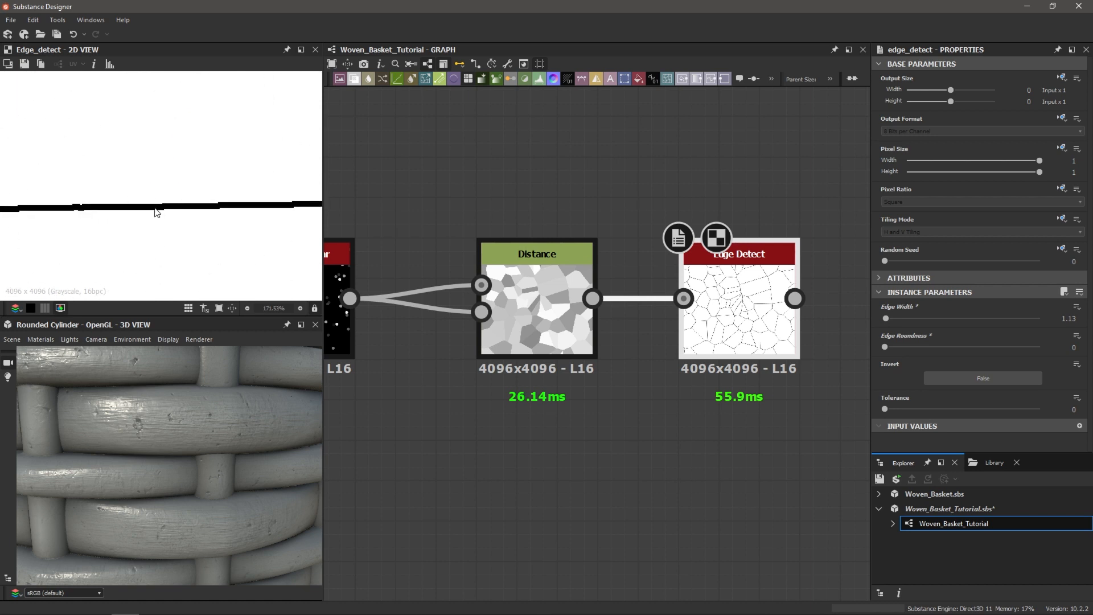
scroll(154, 206, down, 1)
scroll(152, 207, up, 2)
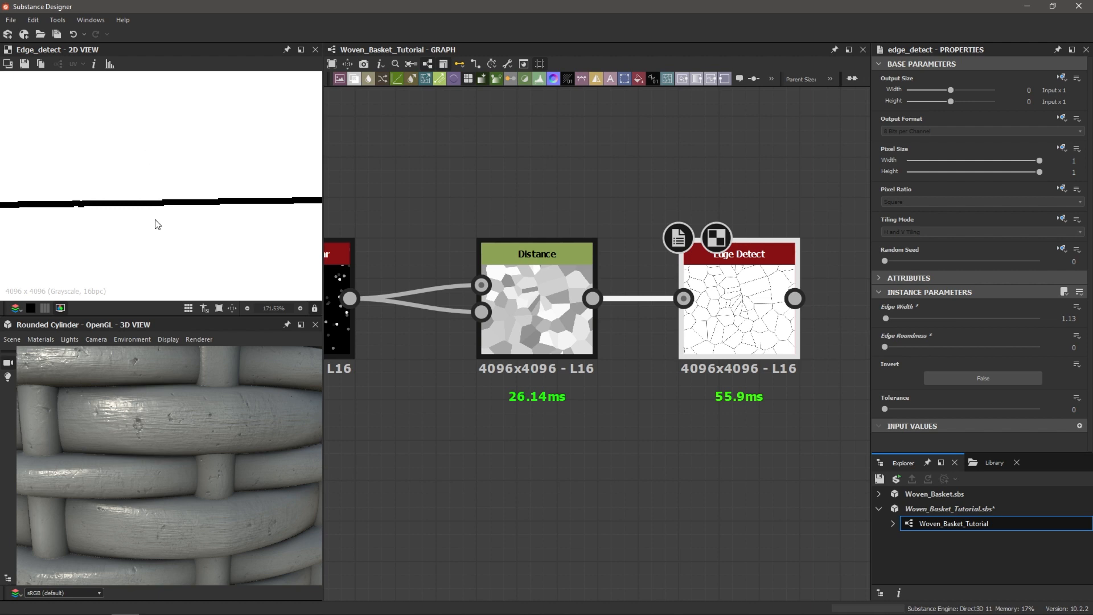
scroll(153, 197, down, 2)
scroll(157, 214, up, 1)
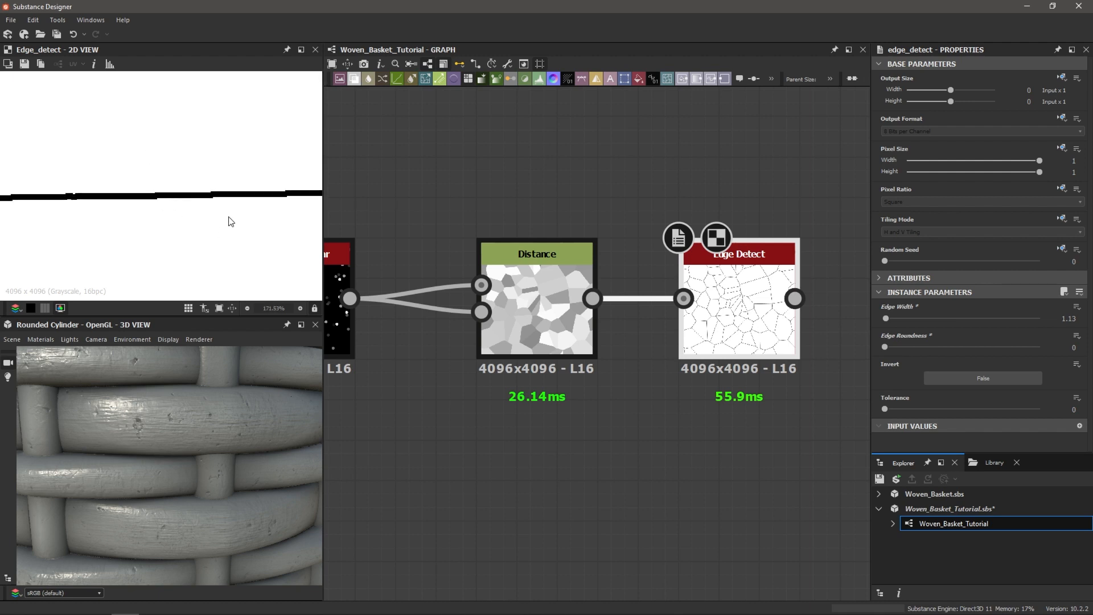
- Add a Bevel node after Edge Detect and set its Distance to 0.01
scroll(672, 321, down, 2)
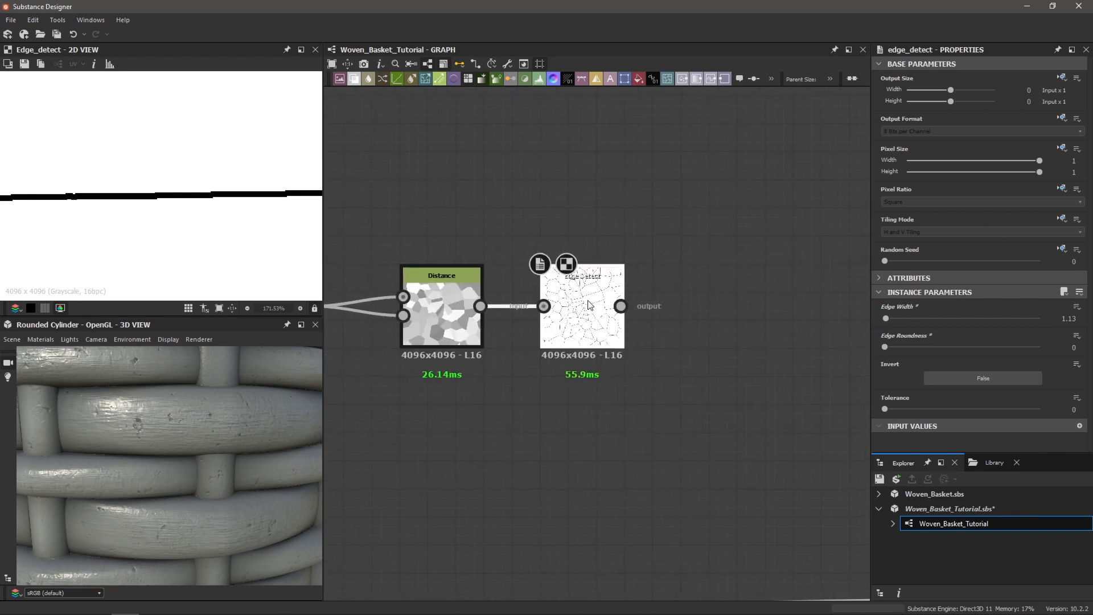
key(space)
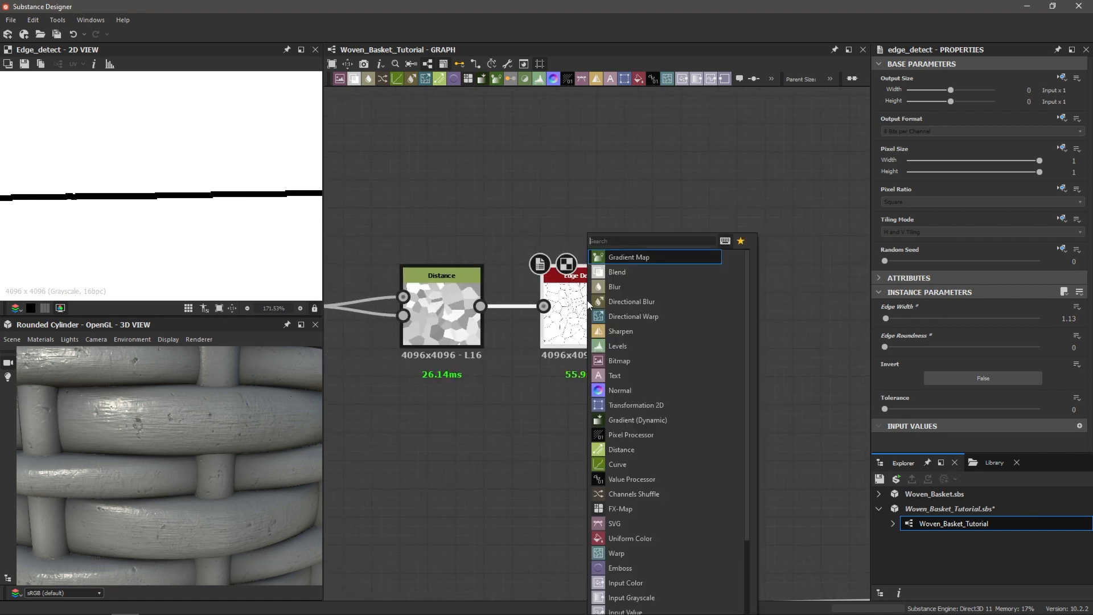
text(bevel)
key(Return)
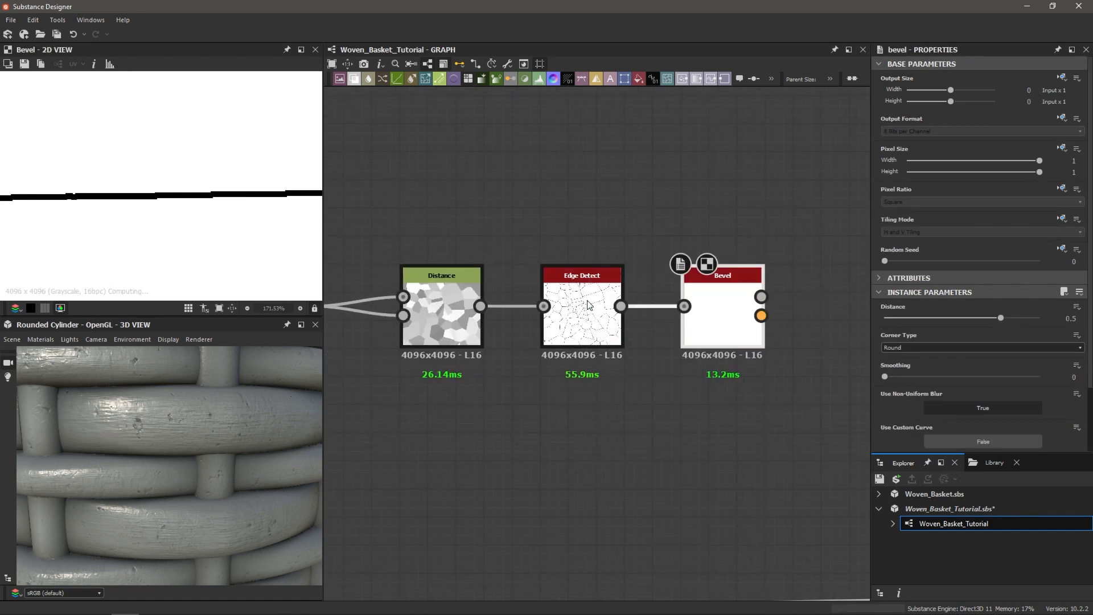
drag(1001, 318, 965, 325)
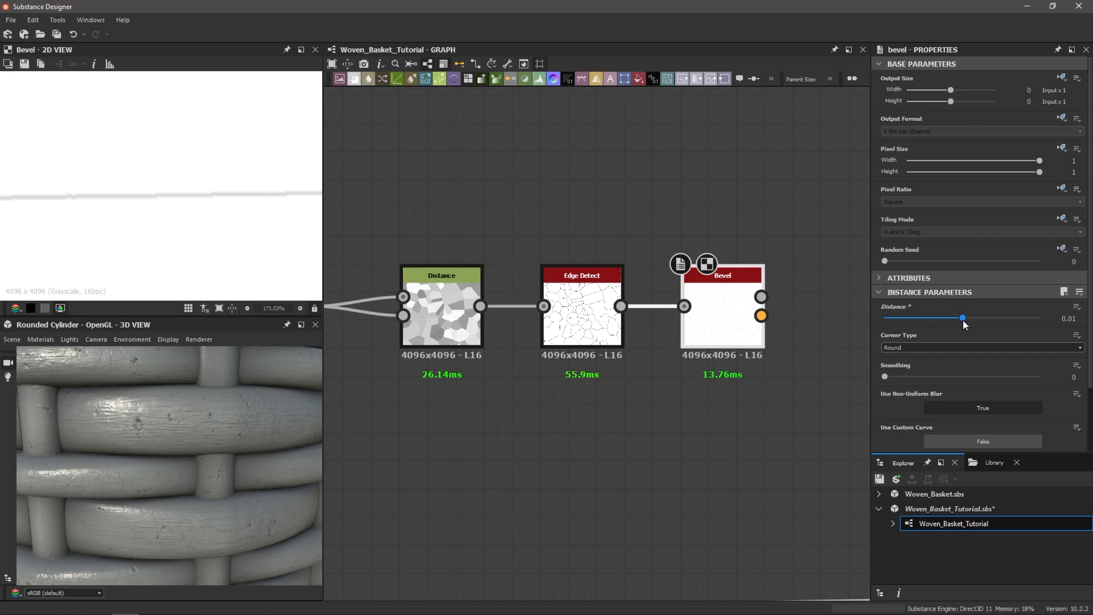
scroll(196, 202, up, 3)
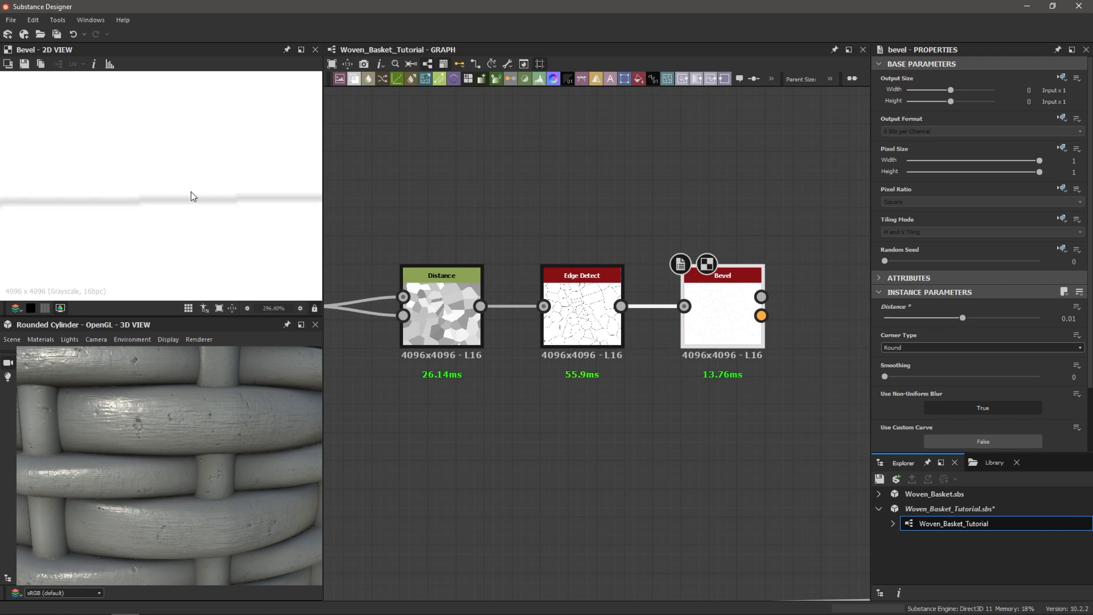
scroll(192, 203, down, 4)
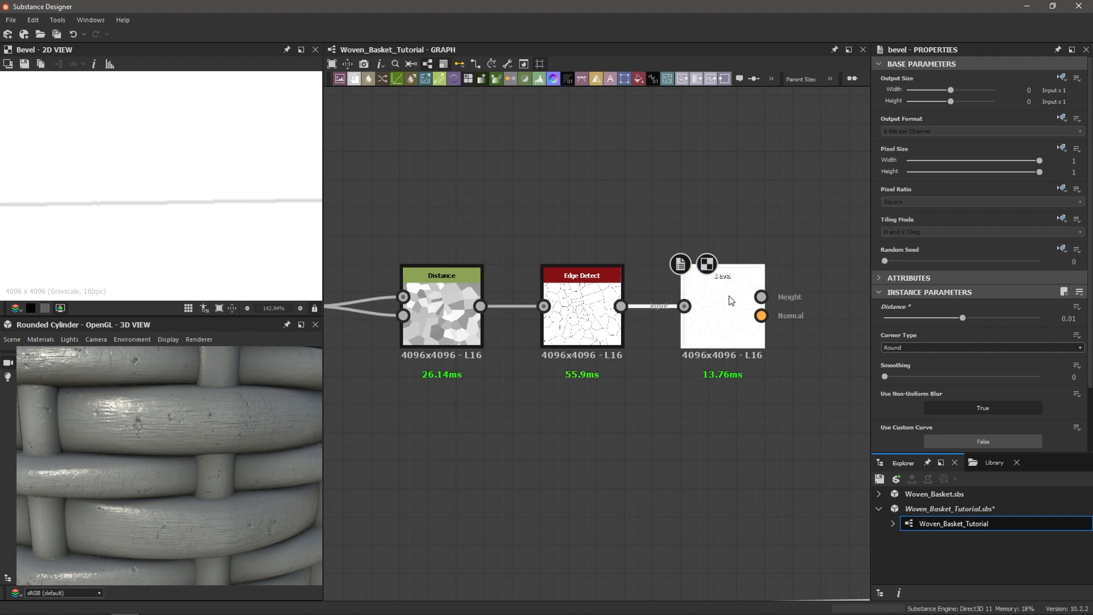
- Add a Slope Blur Grayscale node fed by the Bevel's Height output and space it away from the Bevel
key(space)
text(slo)
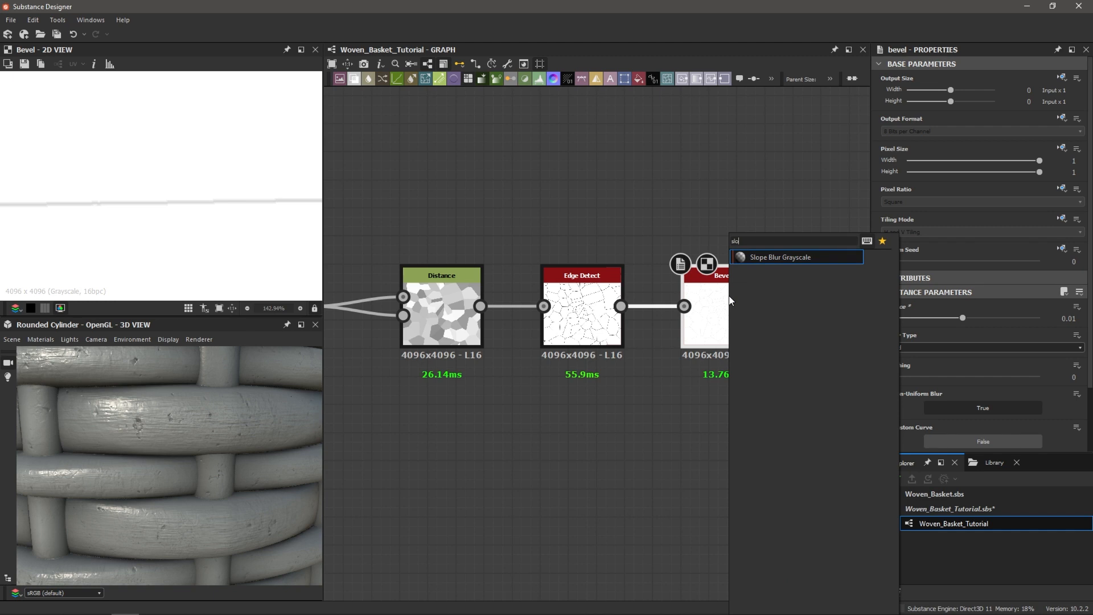
key(Return)
middle_drag(776, 333, 648, 329)
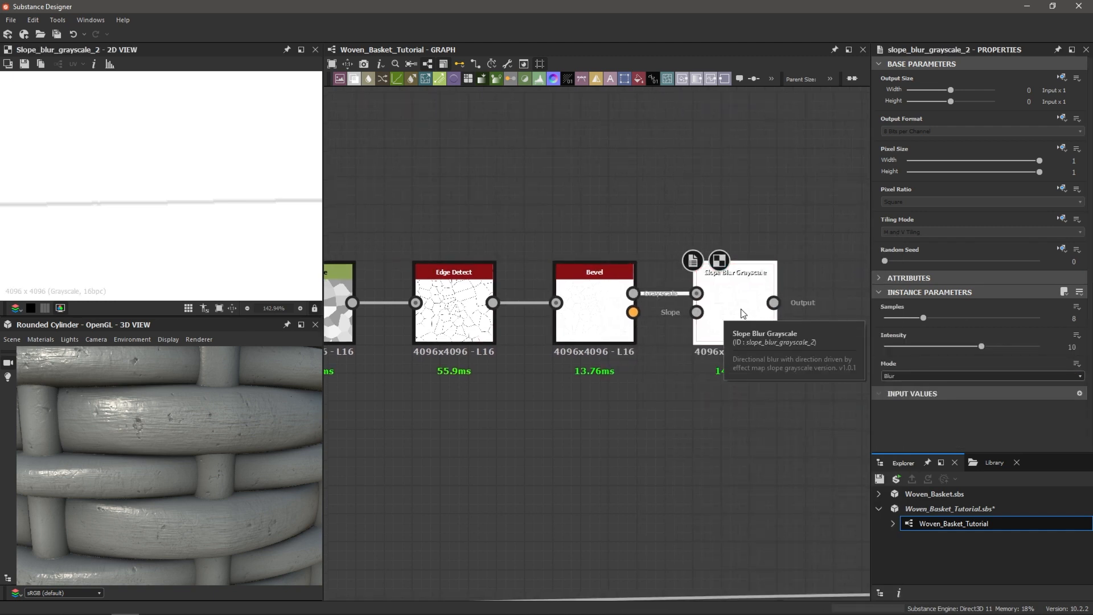
drag(730, 312, 758, 312)
- Connect the cloudy noise node in the blue frame to the new Slope Blur Grayscale's Slope input
scroll(668, 410, down, 3)
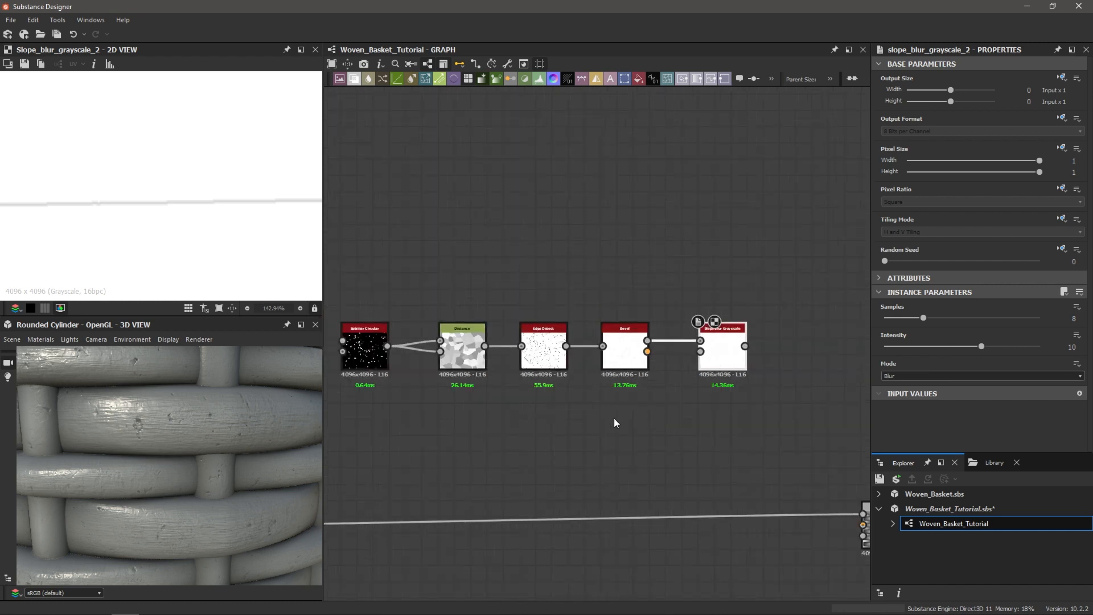
middle_drag(527, 430, 657, 402)
scroll(570, 414, down, 2)
middle_drag(499, 417, 675, 382)
scroll(491, 390, up, 1)
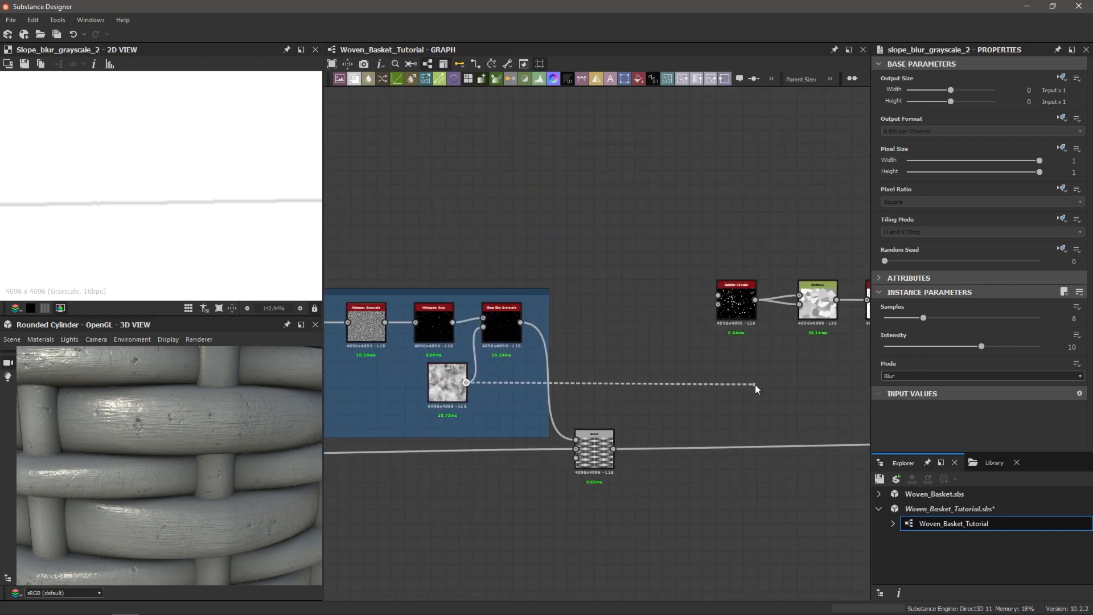
middle_drag(755, 385, 566, 387)
middle_drag(716, 385, 490, 403)
drag(609, 396, 602, 325)
scroll(598, 336, up, 5)
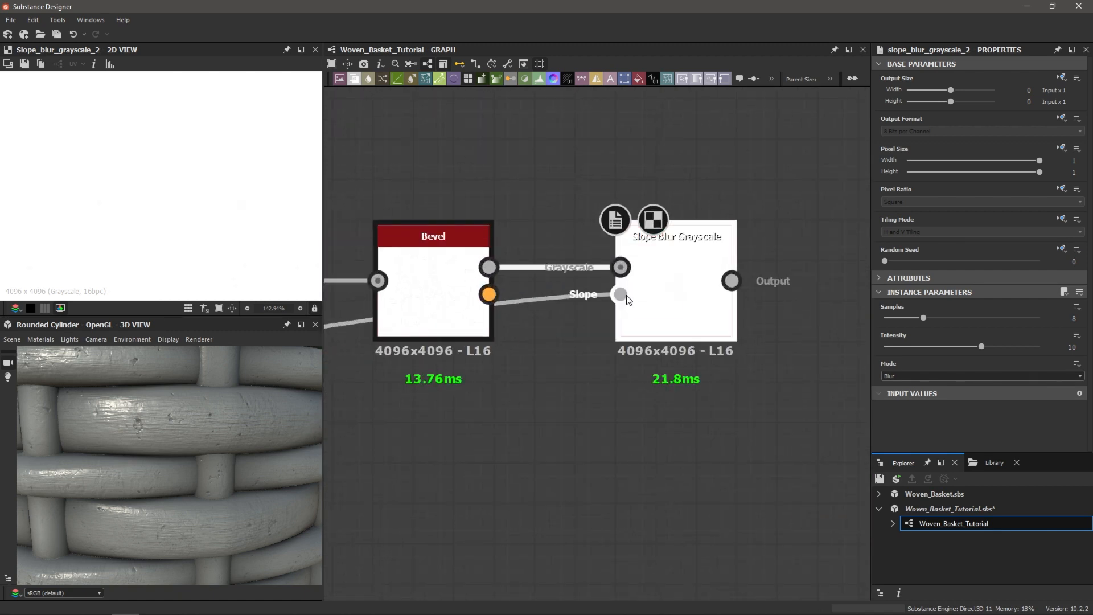
- Set the Slope Blur Grayscale's Samples to 32 and its Mode to Min
scroll(655, 290, down, 4)
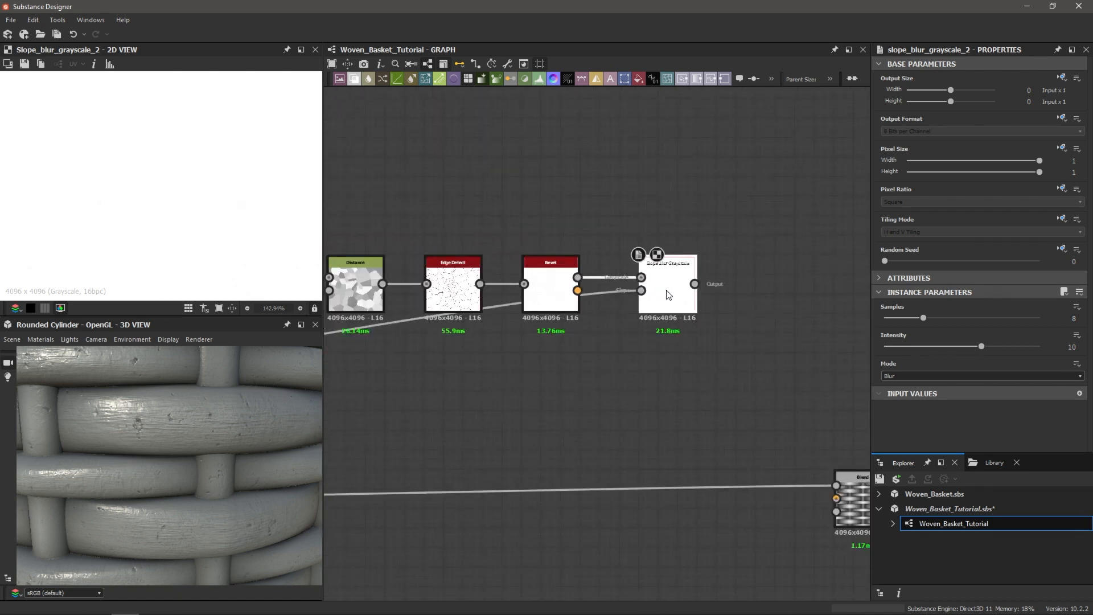
drag(924, 318, 1070, 319)
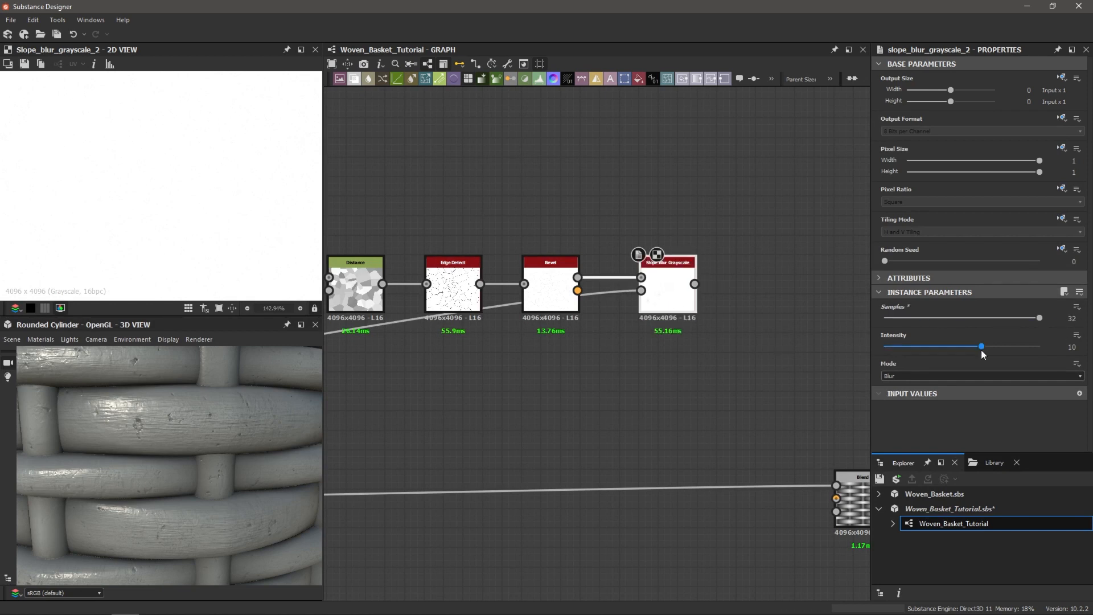
click(894, 376)
click(902, 394)
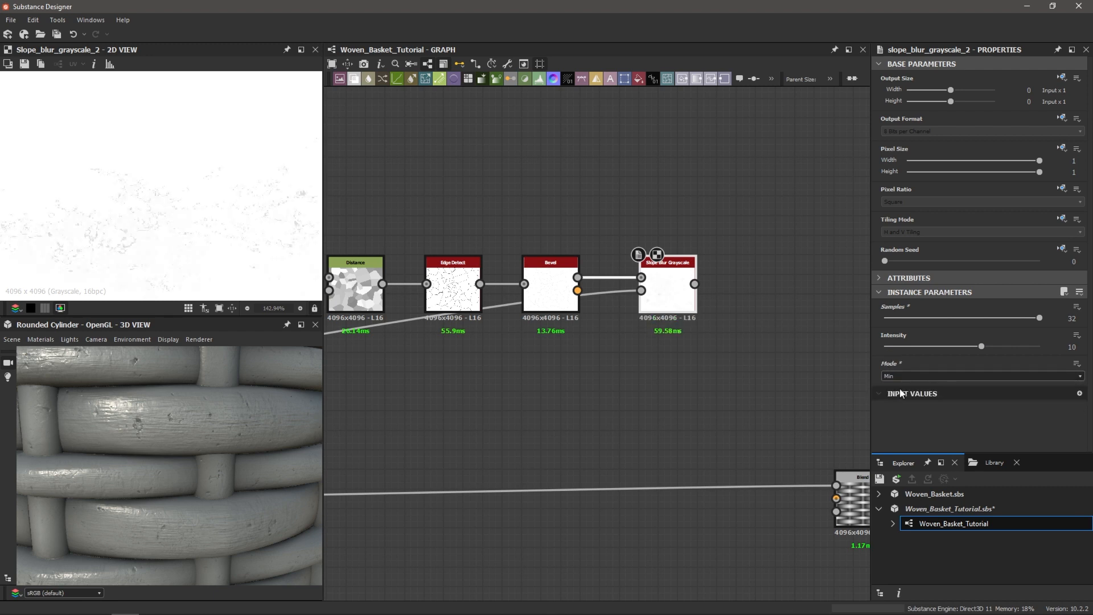
- Reduce the Slope Blur Grayscale's Intensity to 0.77 so the crack lines stay fine
drag(981, 347, 910, 348)
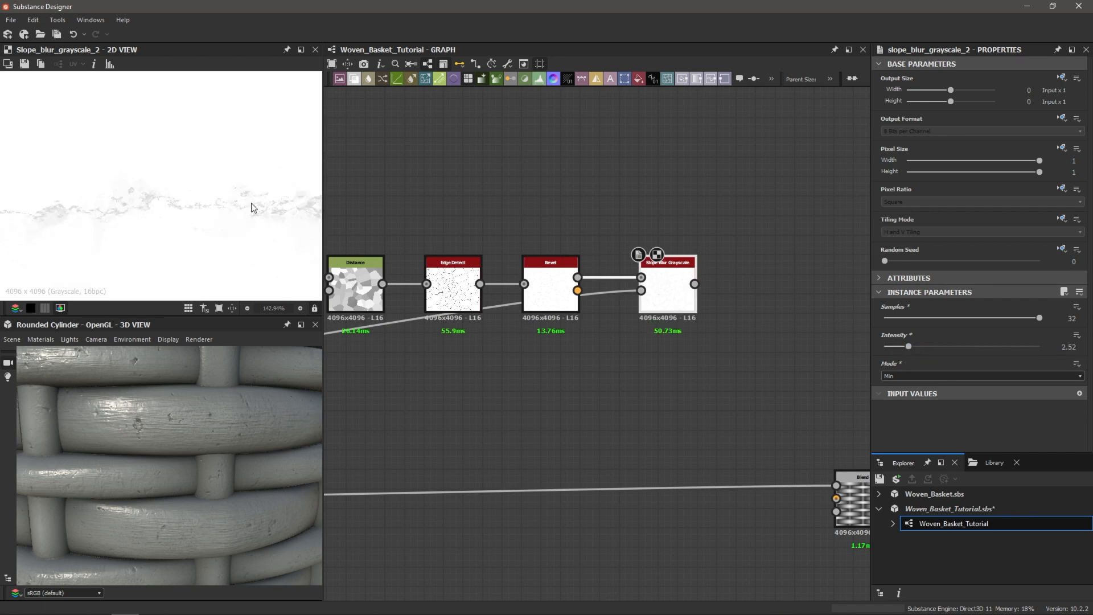
scroll(217, 215, down, 5)
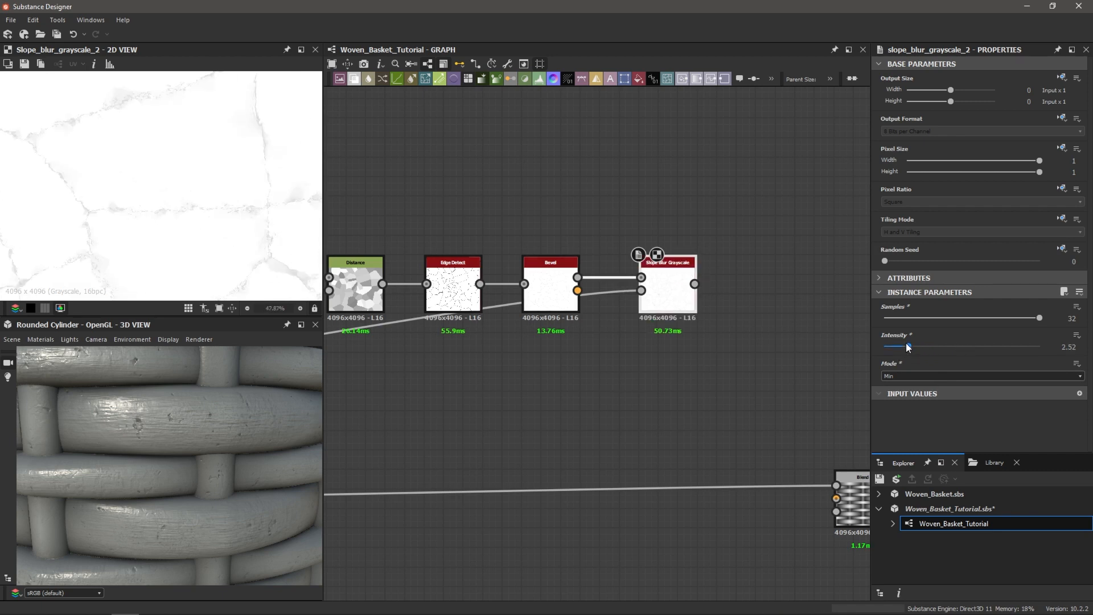
drag(908, 347, 893, 349)
scroll(729, 262, down, 3)
scroll(722, 272, up, 4)
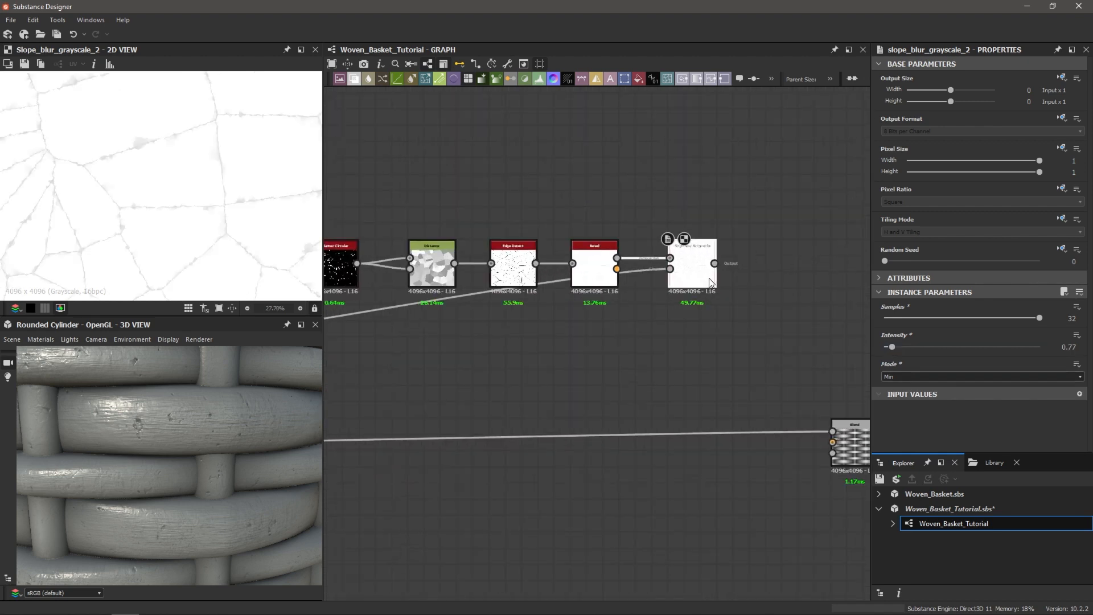
scroll(220, 195, down, 6)
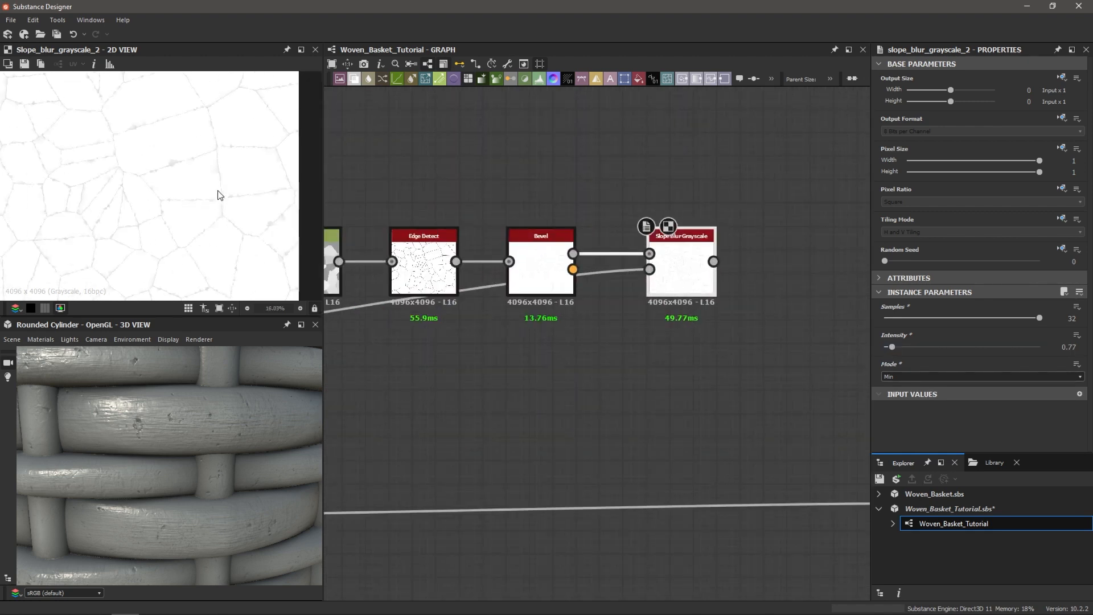
scroll(274, 427, down, 5)
scroll(562, 415, down, 3)
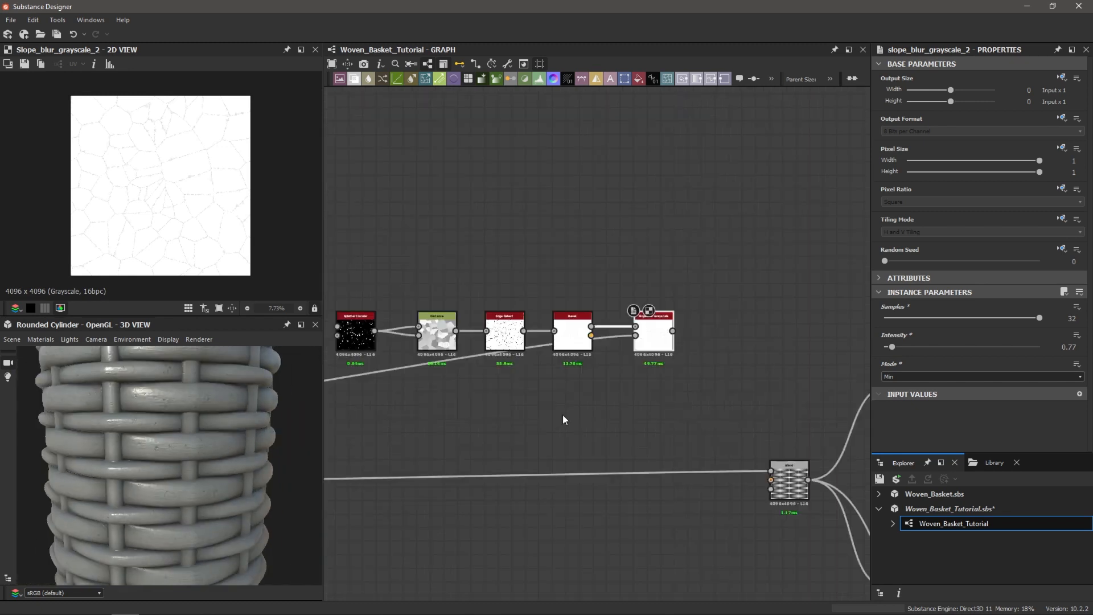
- Insert a Blend node into the link between the two main Blend nodes and place it just before the second one
middle_drag(652, 428, 713, 416)
scroll(765, 419, down, 2)
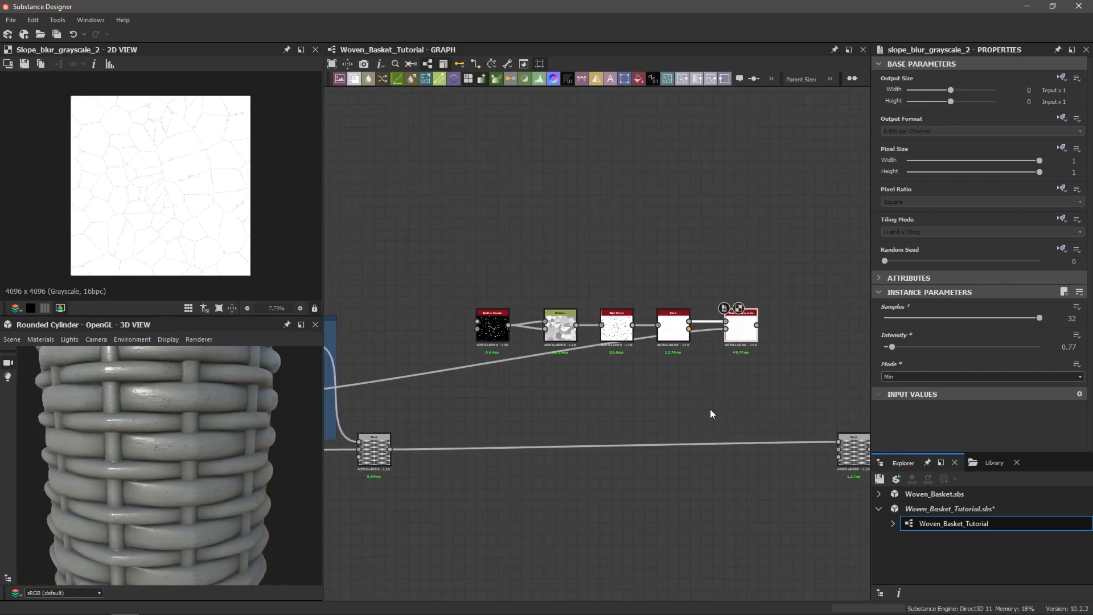
scroll(710, 411, down, 3)
key(space)
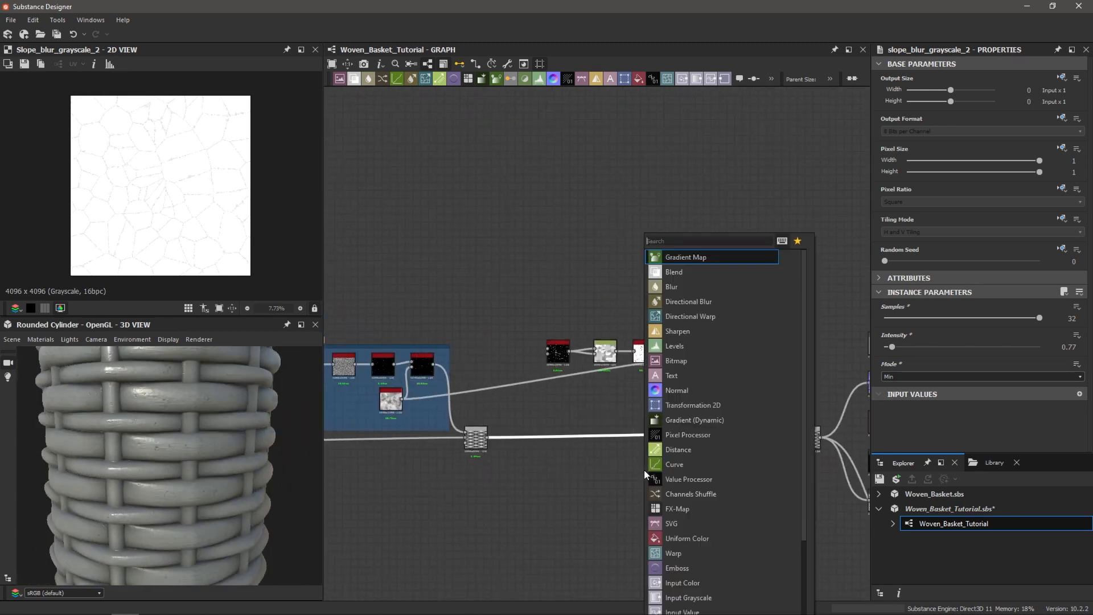
text(b)
key(Return)
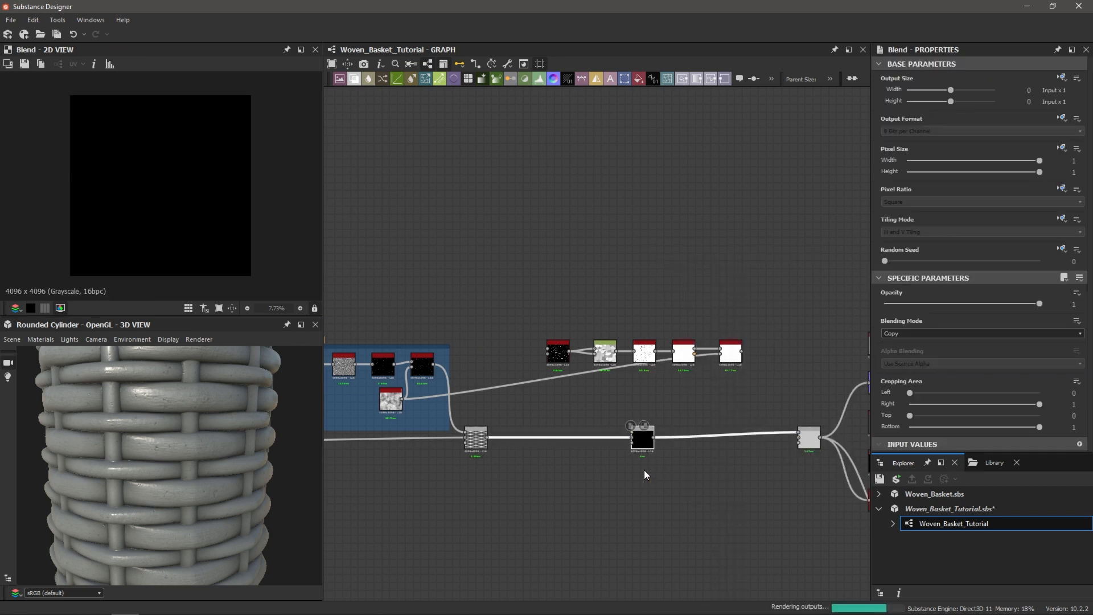
drag(642, 439, 758, 439)
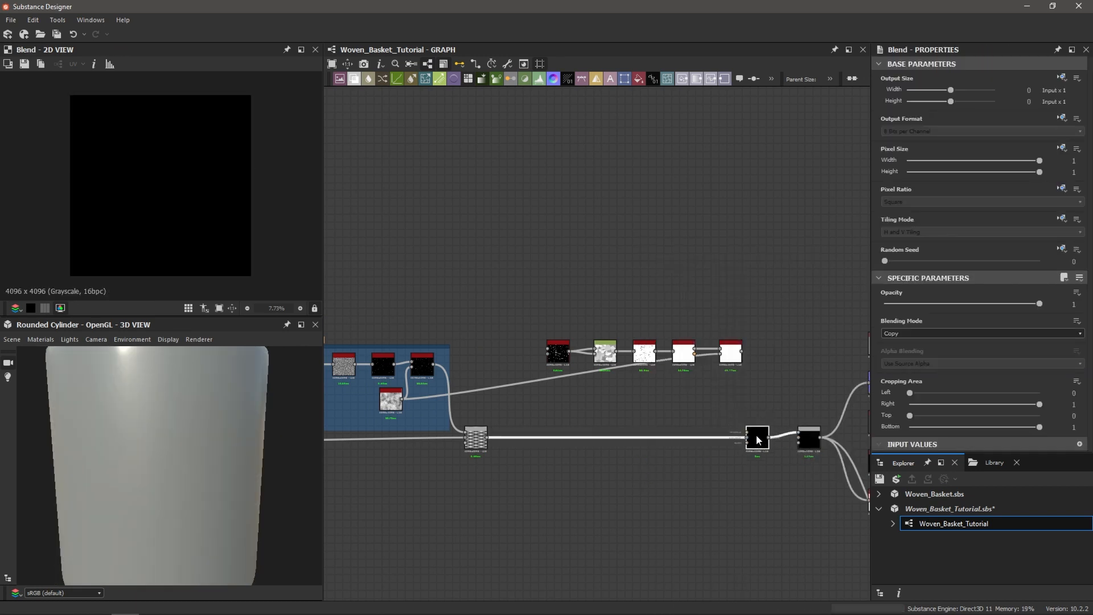
- Connect the Slope Blur Grayscale output to the new Blend's Foreground and set its blending mode to Multiply
scroll(744, 366, up, 2)
drag(739, 341, 749, 480)
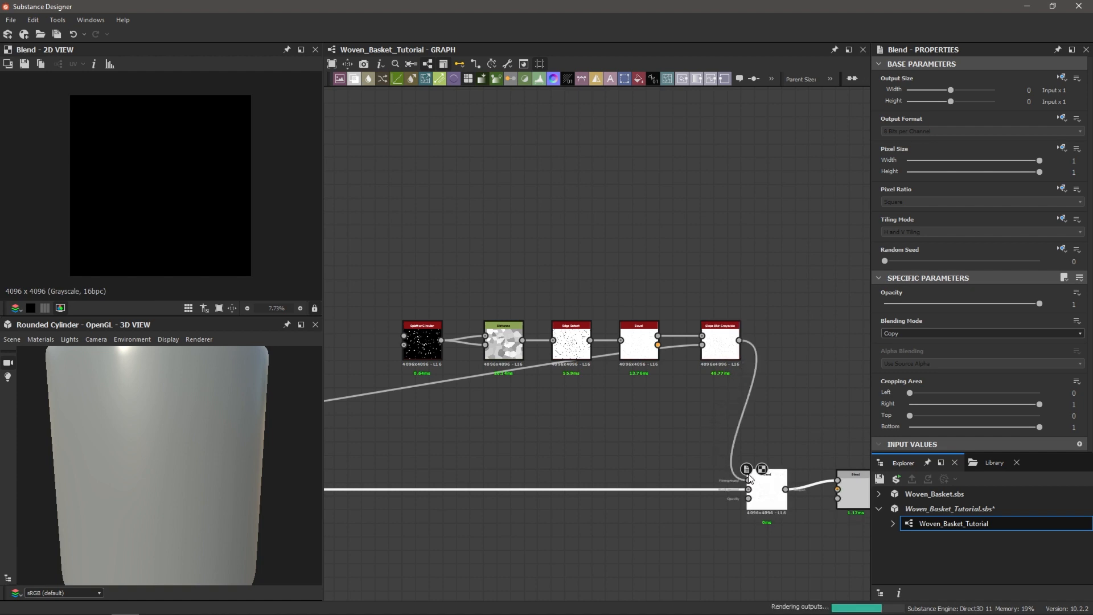
click(897, 336)
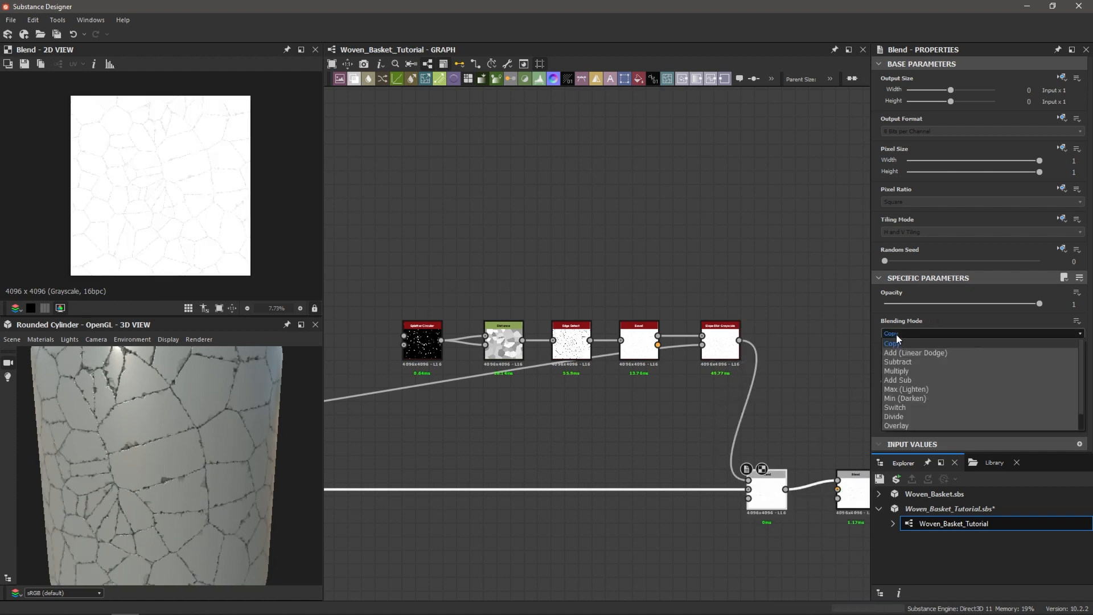
click(896, 372)
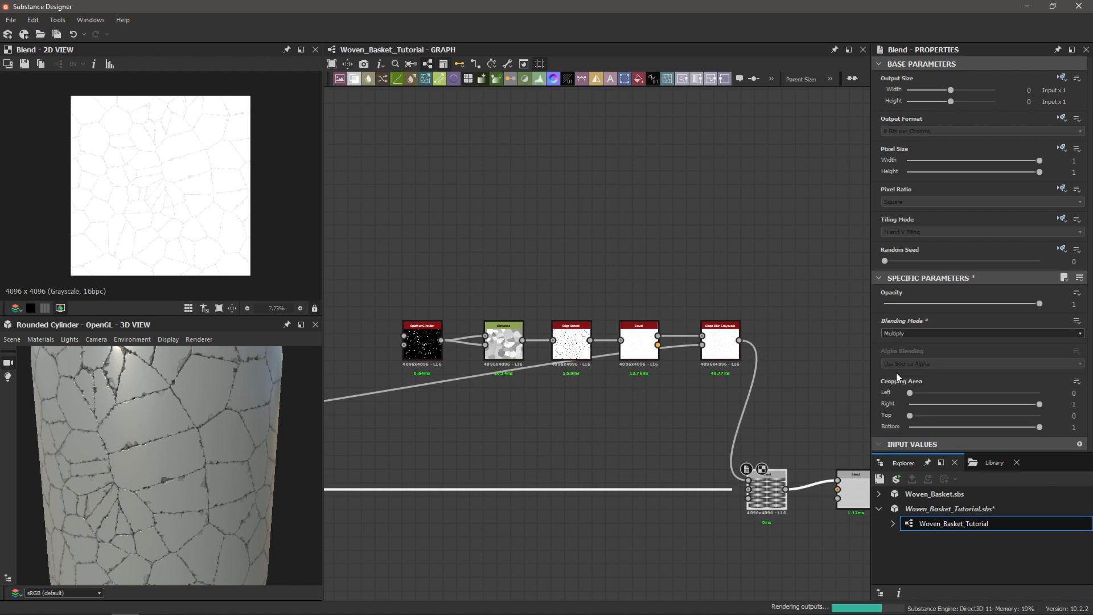
scroll(183, 419, up, 3)
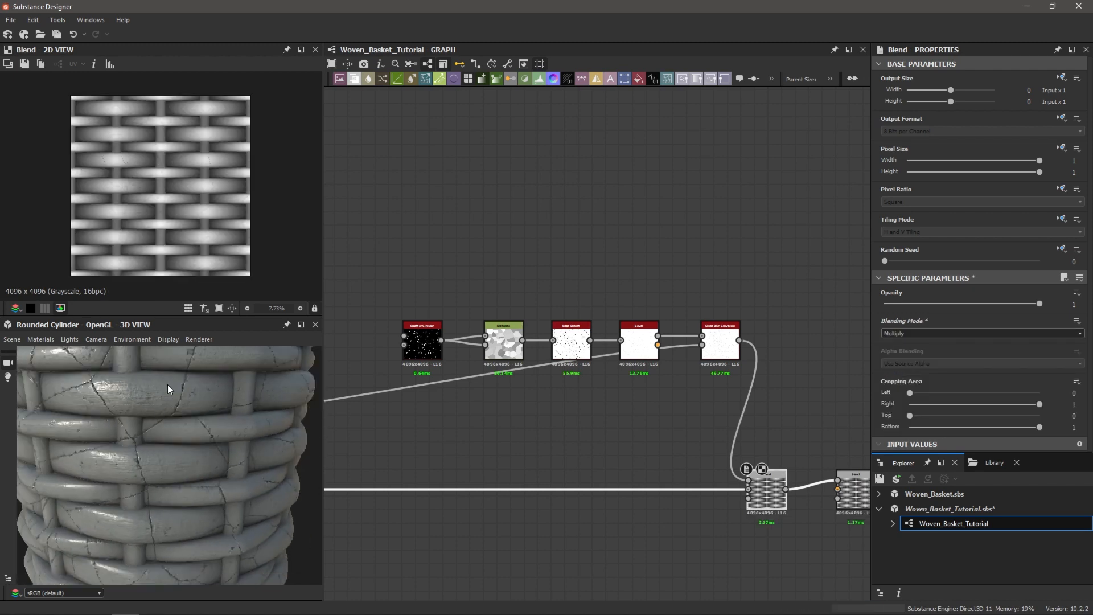
drag(169, 381, 158, 430)
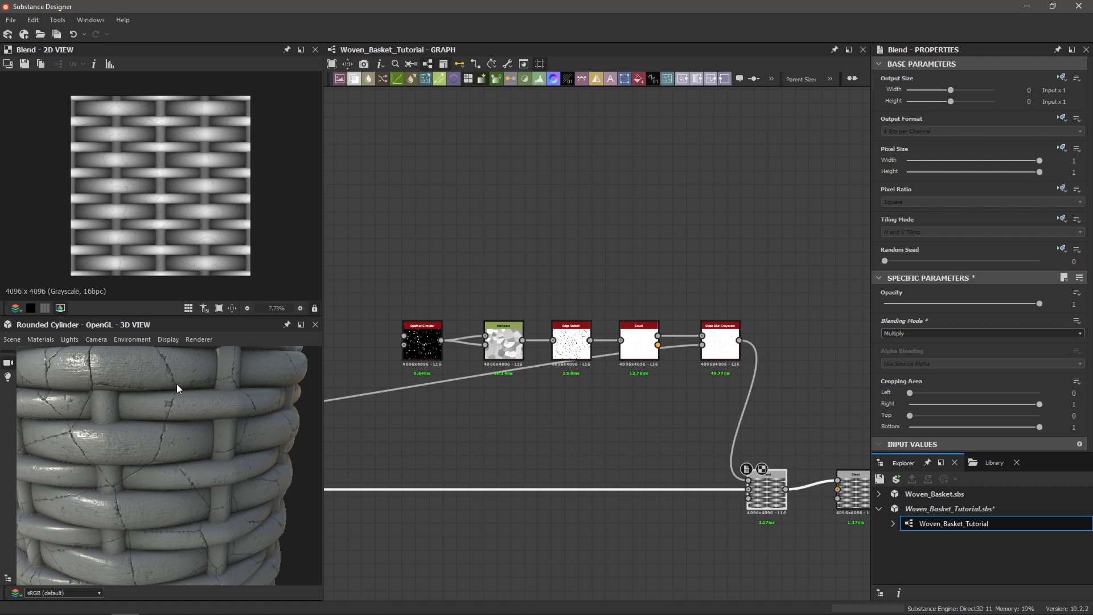
scroll(135, 445, down, 3)
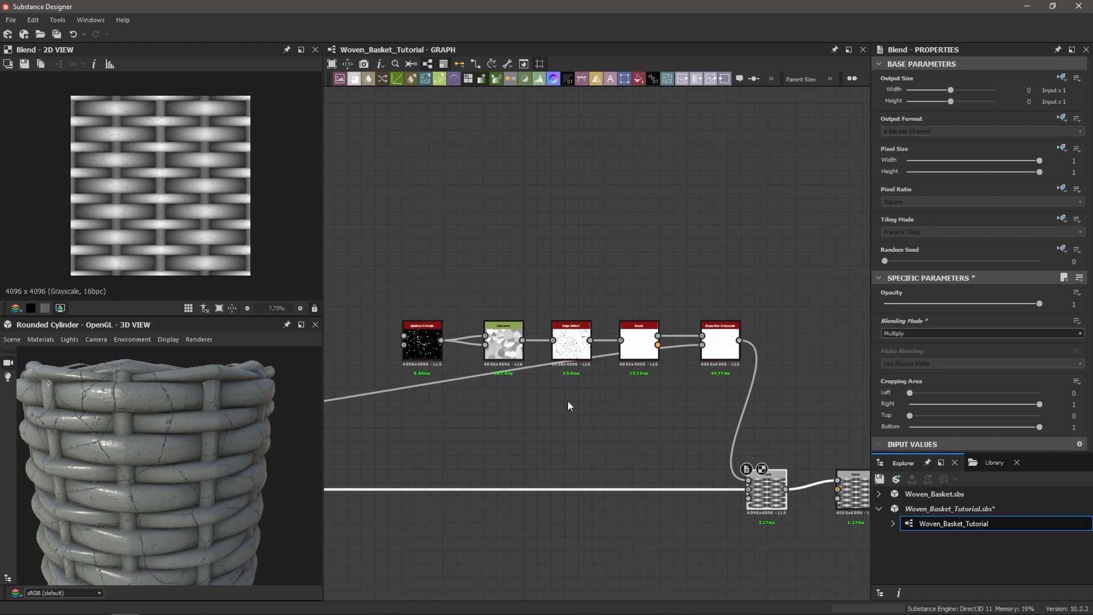
drag(131, 435, 170, 459)
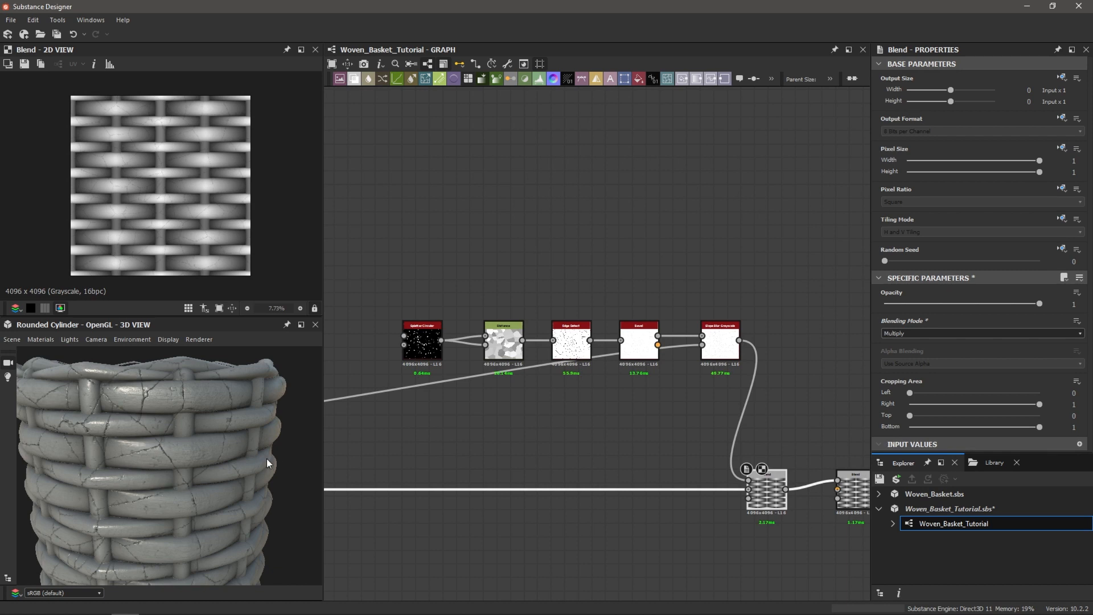
drag(179, 456, 173, 449)
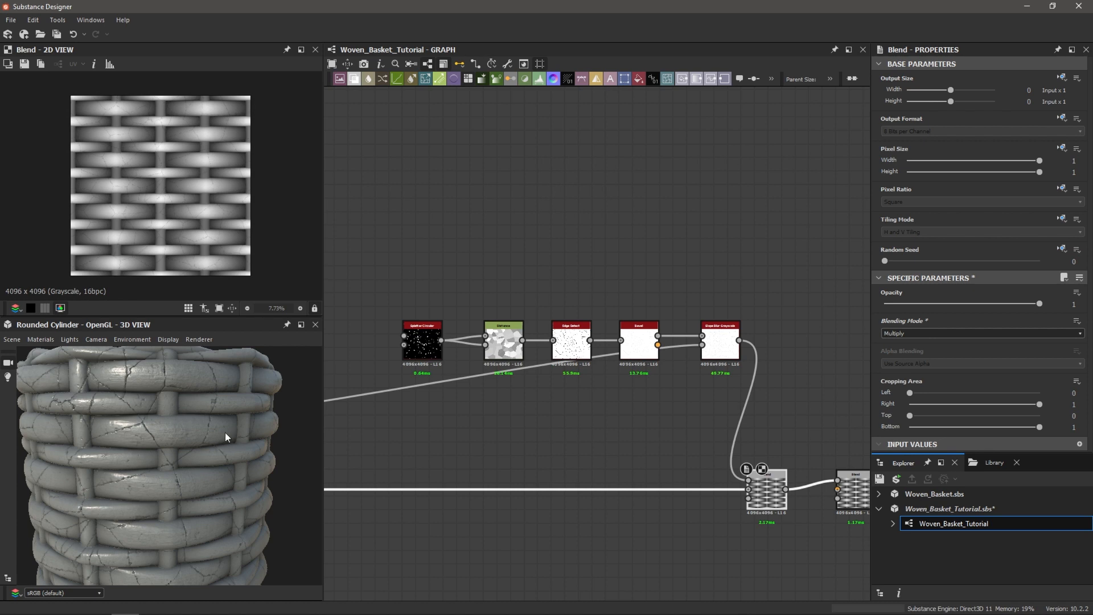
- Add a separate Blend node in the empty graph area above and beyond the Large Bands Mask frame
scroll(542, 453, down, 2)
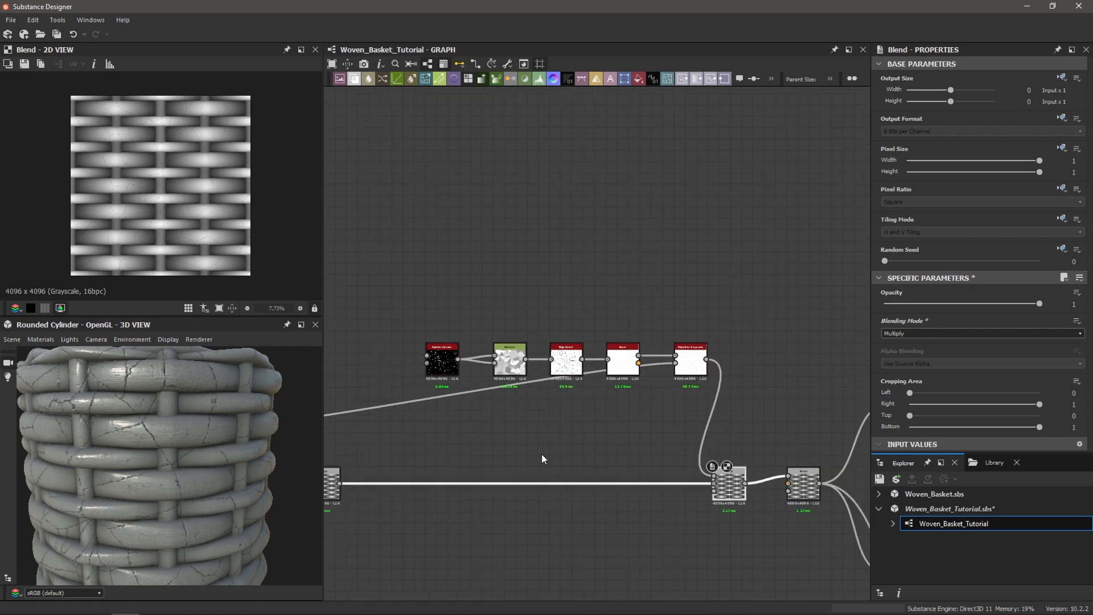
middle_drag(509, 442, 642, 423)
scroll(612, 379, down, 4)
middle_drag(467, 281, 691, 279)
middle_drag(503, 280, 551, 280)
scroll(540, 308, up, 1)
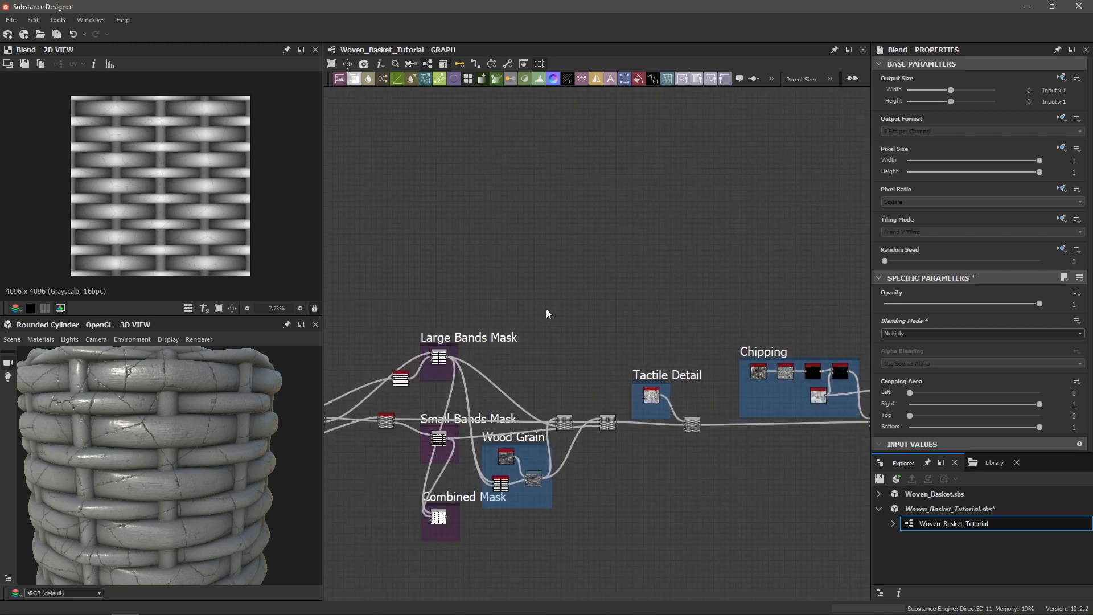
middle_drag(538, 330, 555, 289)
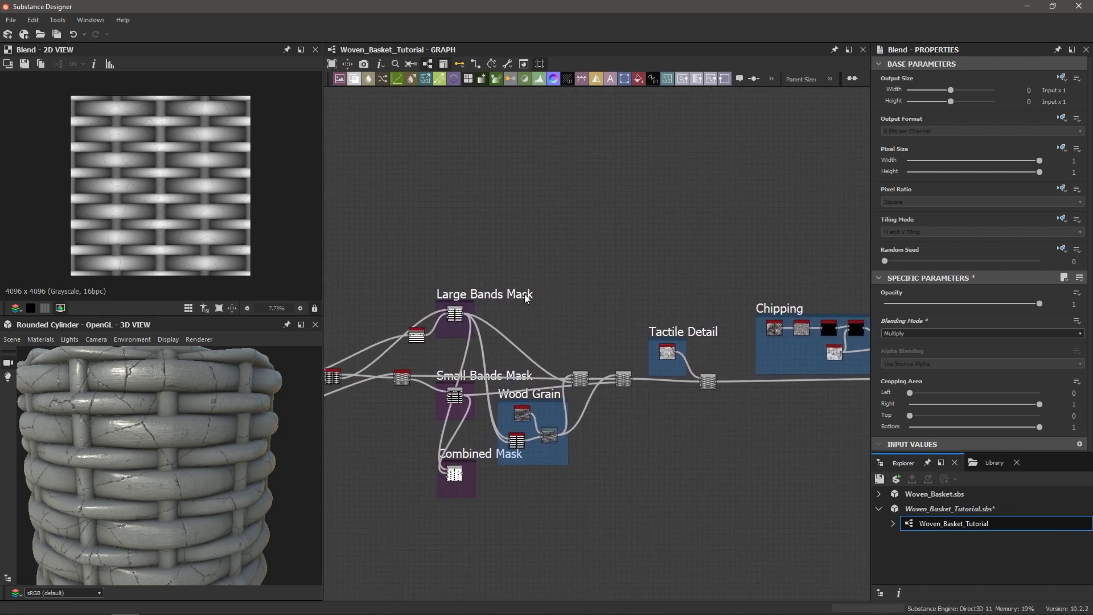
scroll(530, 294, up, 1)
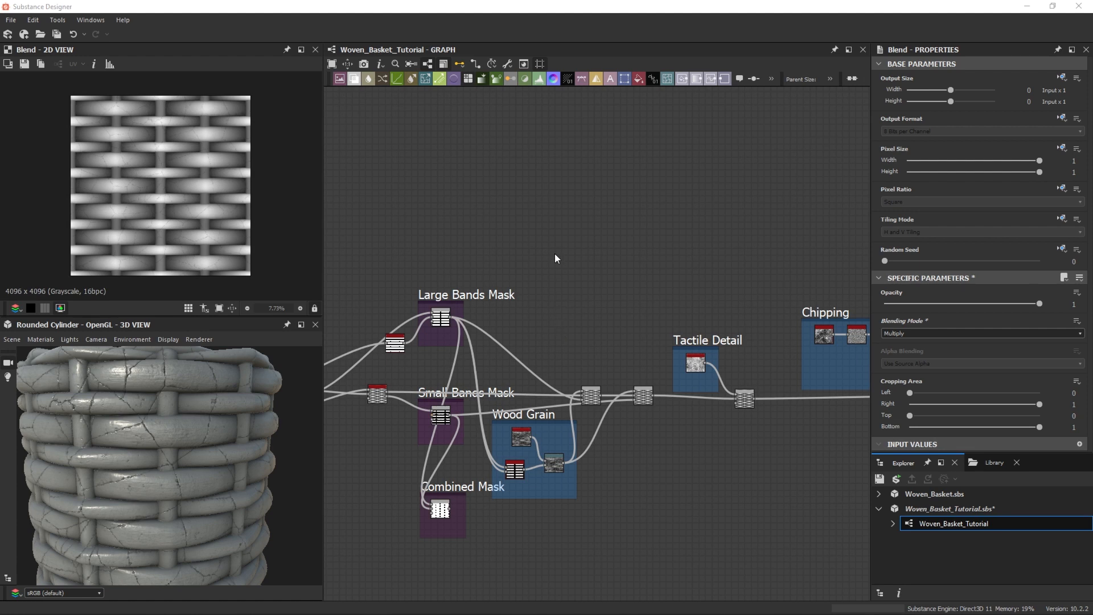
key(space)
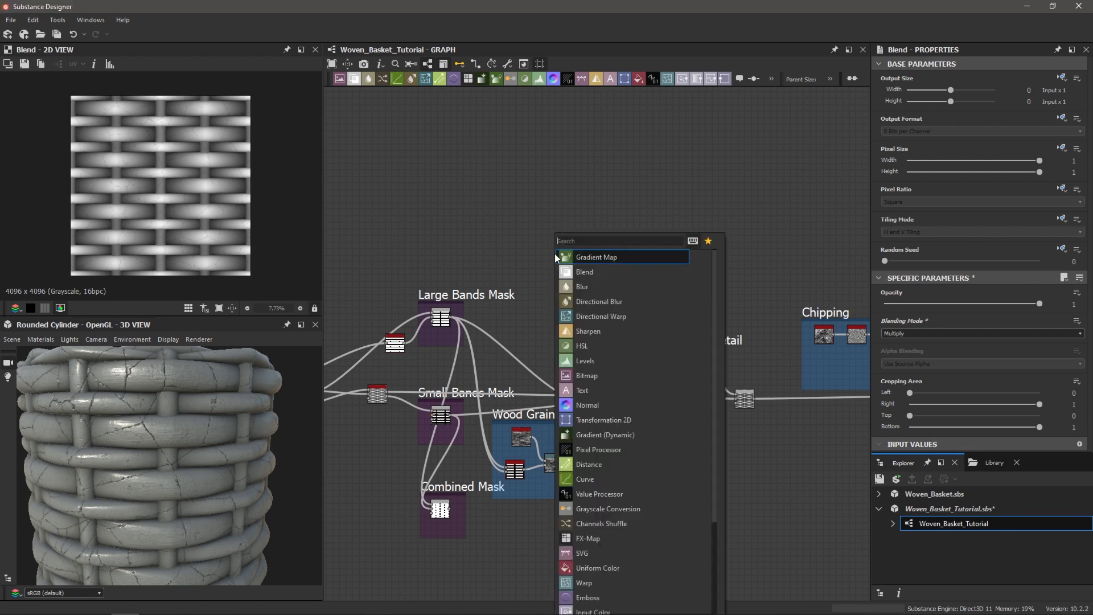
text(b)
key(Return)
drag(555, 254, 587, 257)
scroll(452, 319, up, 3)
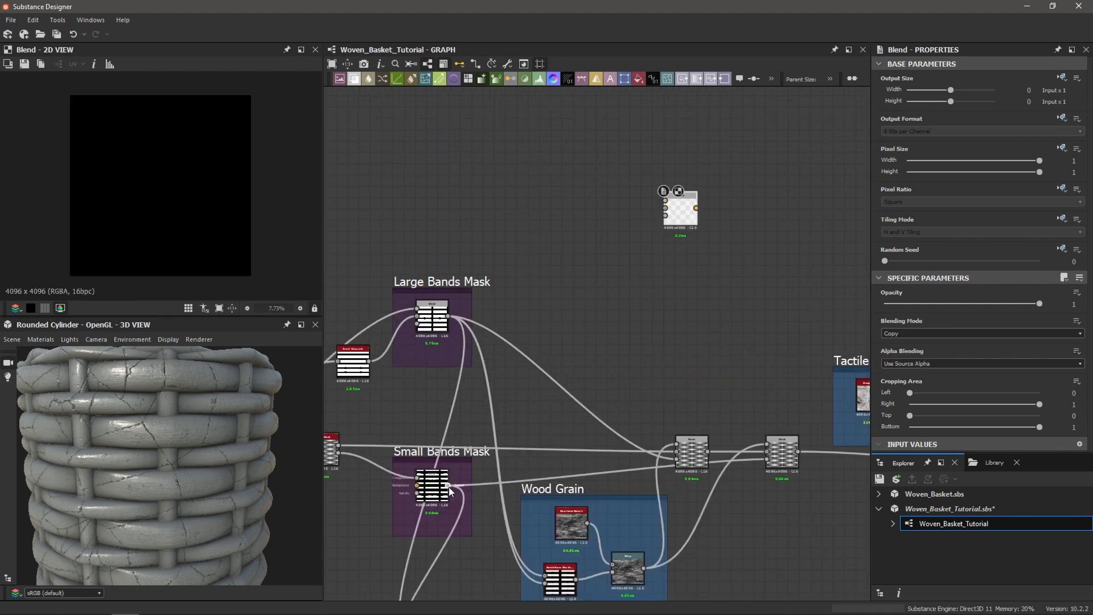
- Feed Small Bands Mask into the Blend's Foreground and Large Bands Mask into its Background, using Add (Linear Dodge) at 0.32 opacity
drag(449, 486, 667, 199)
drag(448, 318, 664, 206)
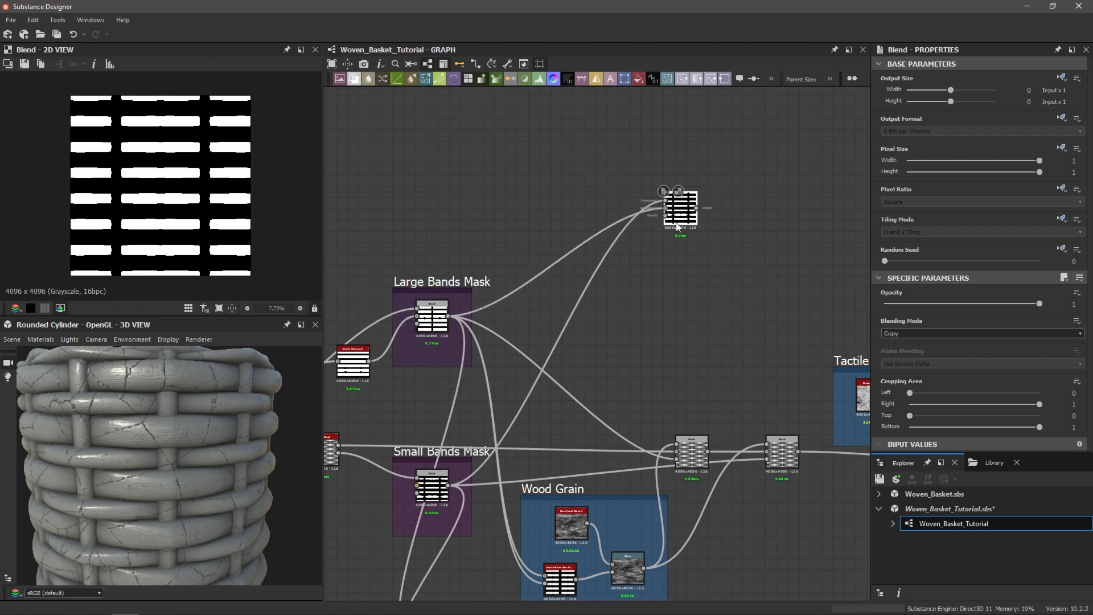
click(907, 331)
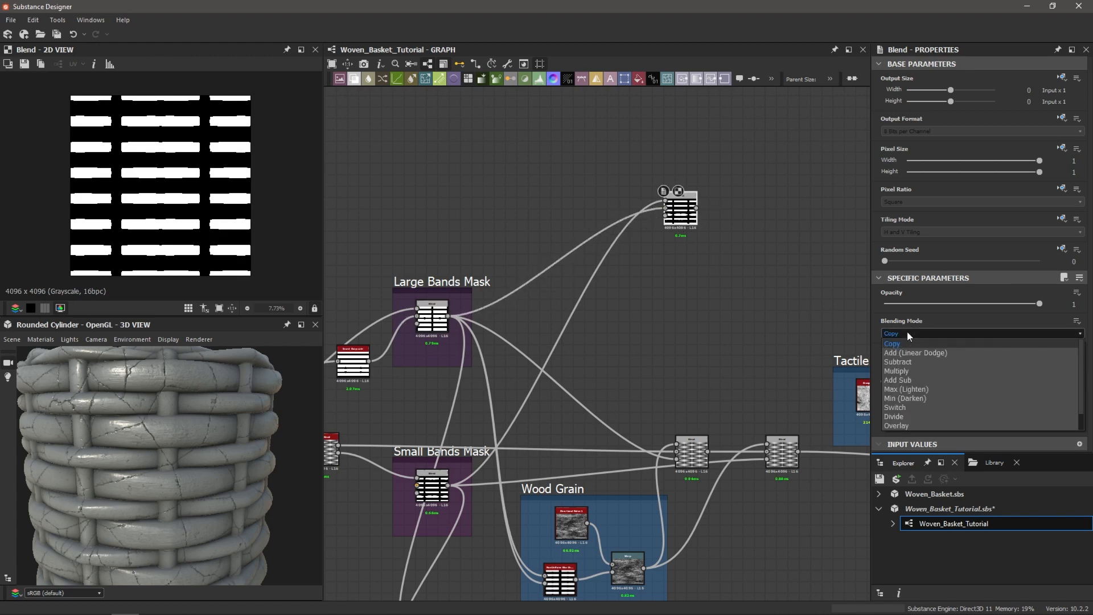
click(907, 351)
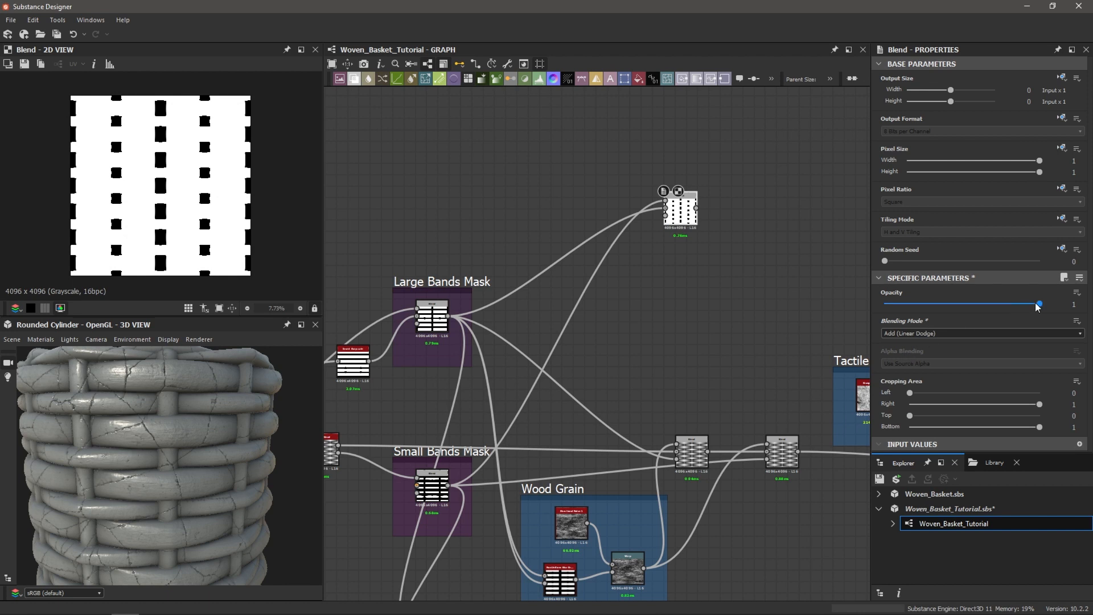
drag(1040, 305, 934, 302)
- Add an Edge Detect node after the Blend that combines the two band masks
middle_drag(688, 244, 676, 270)
scroll(677, 270, up, 2)
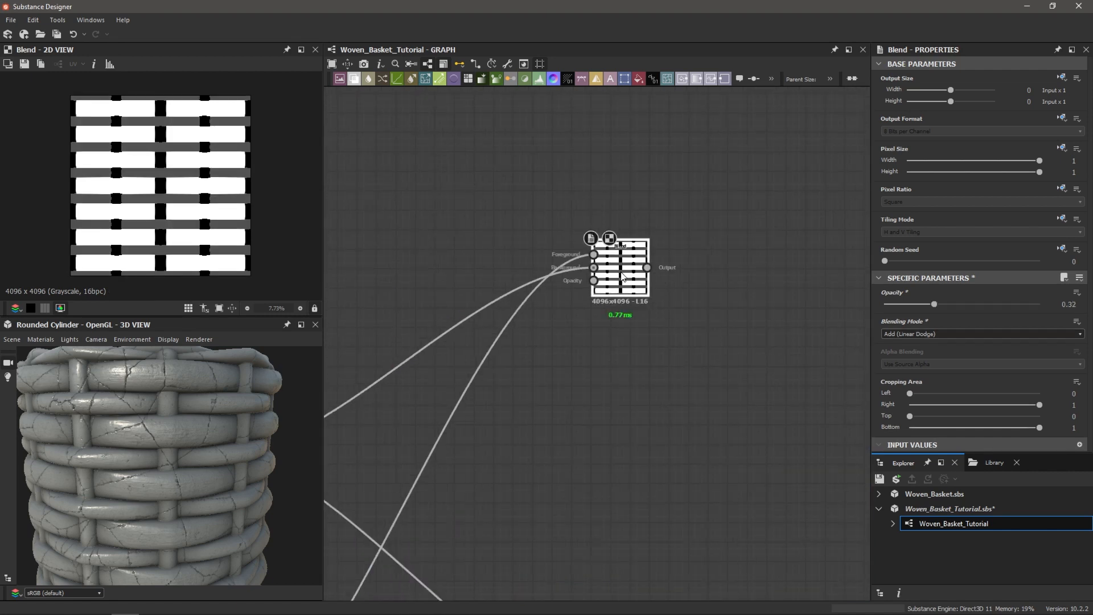
key(space)
text(edge)
key(Return)
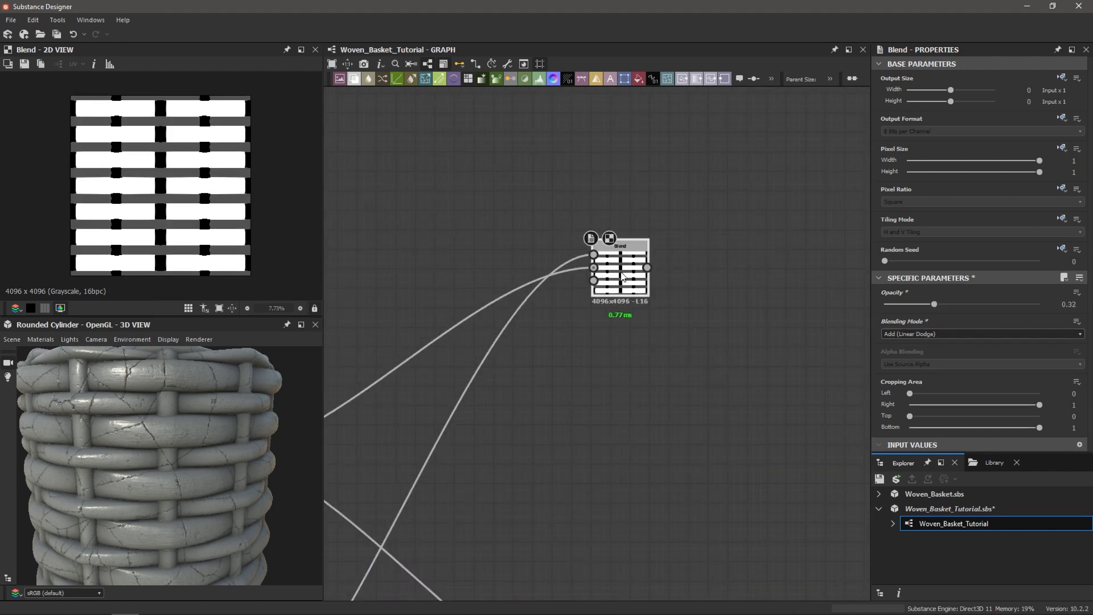
scroll(239, 199, up, 2)
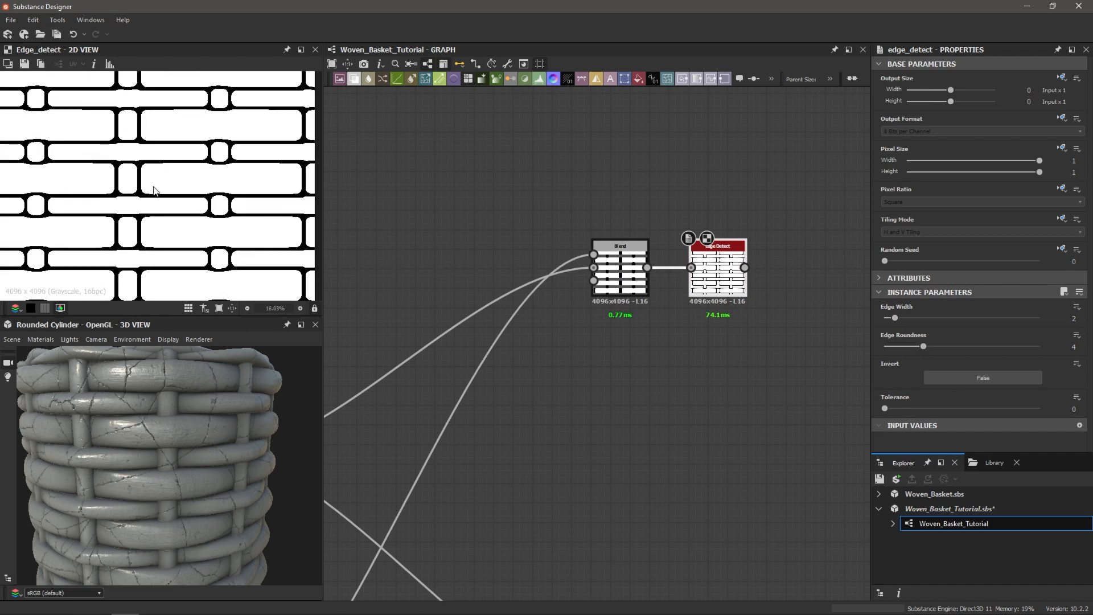
scroll(214, 204, down, 1)
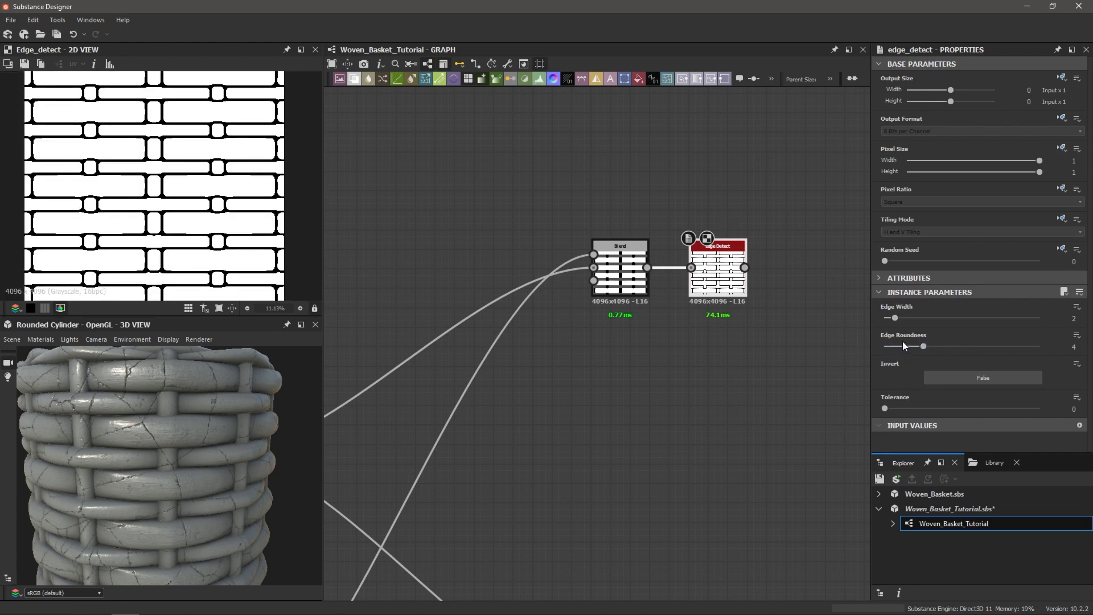
- Set the Edge Detect's Edge Roundness to 0 and Edge Width to 1, and check the thin outlines up close
drag(923, 346, 884, 322)
scroll(239, 210, up, 6)
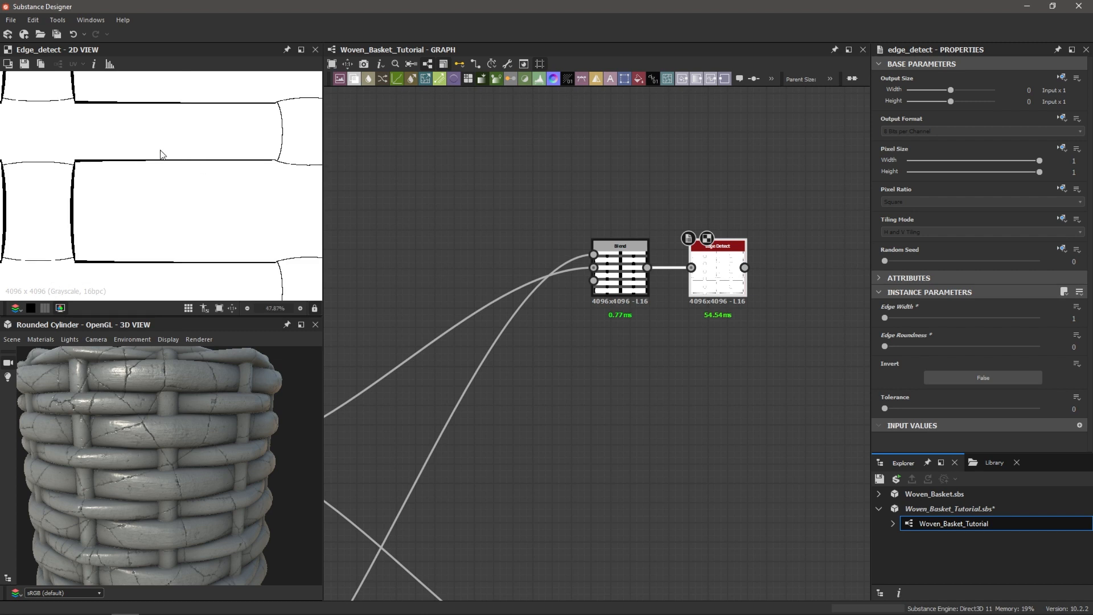
scroll(128, 195, down, 2)
scroll(142, 203, down, 3)
middle_drag(232, 198, 192, 210)
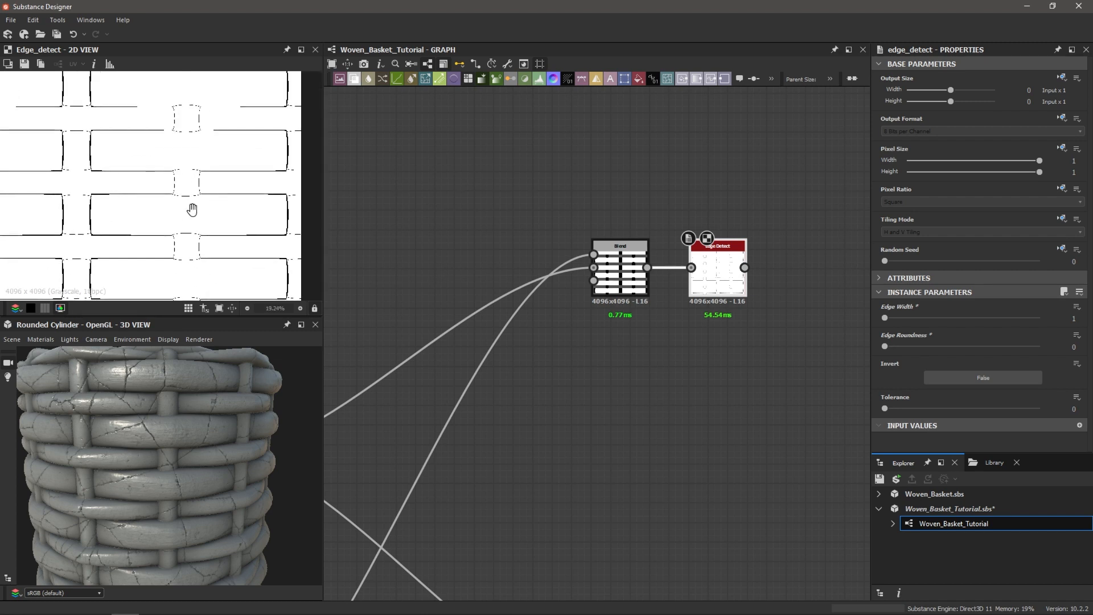
scroll(192, 210, up, 2)
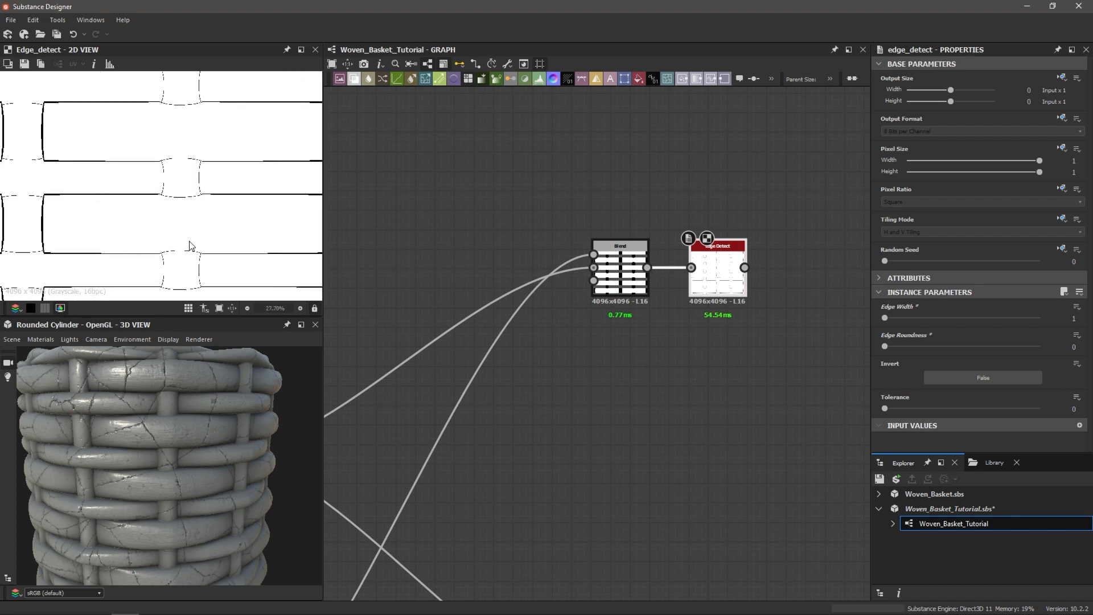
middle_drag(270, 225, 239, 228)
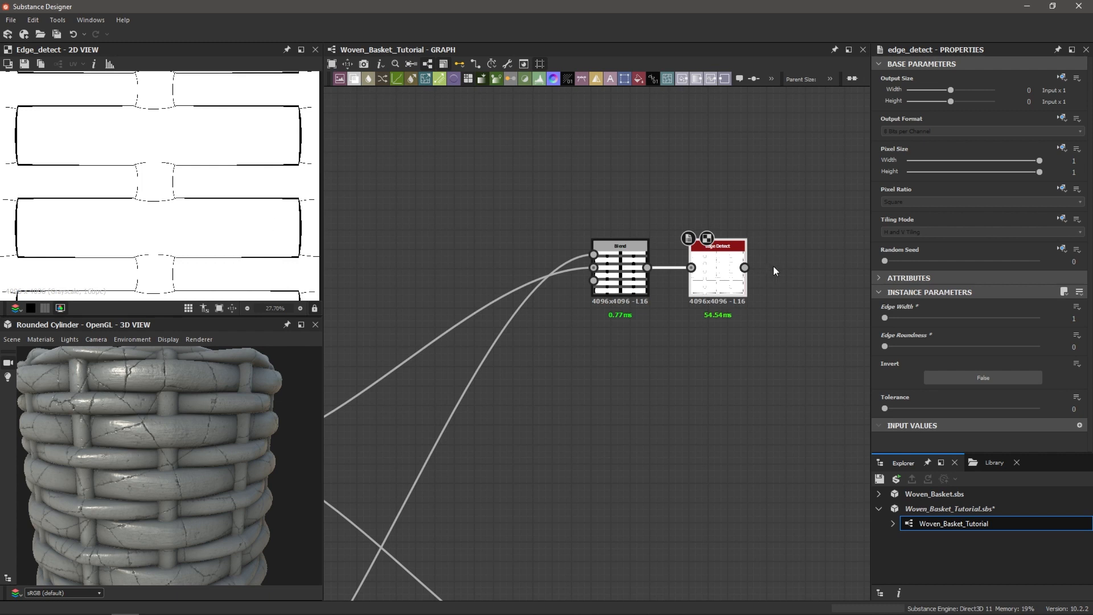
- Add a Flood Fill node after the Edge Detect
middle_drag(774, 265, 645, 285)
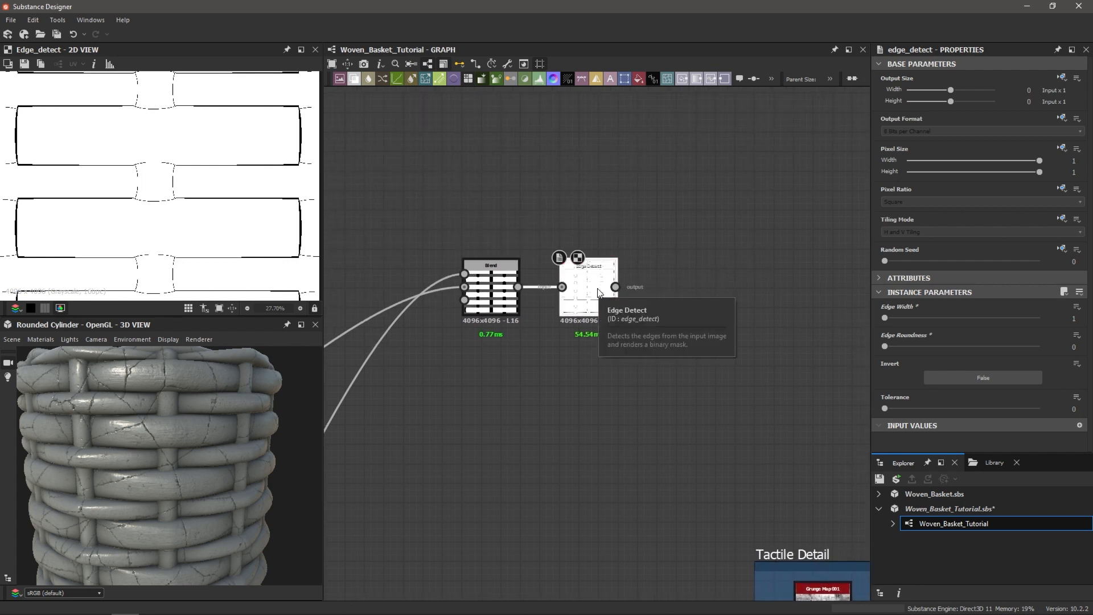
key(space)
text(fl)
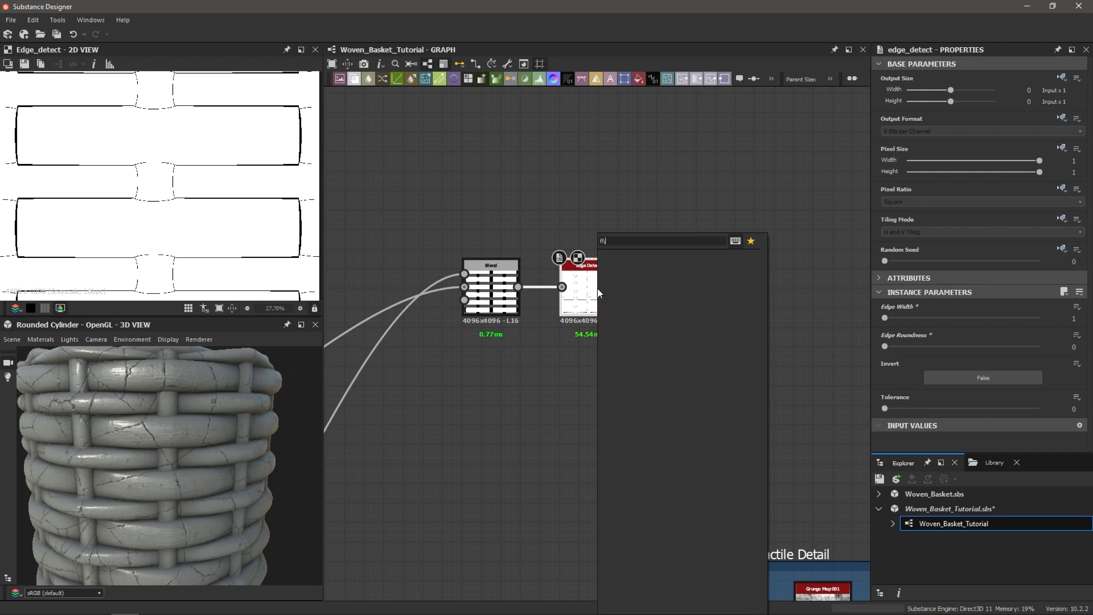
key(Return)
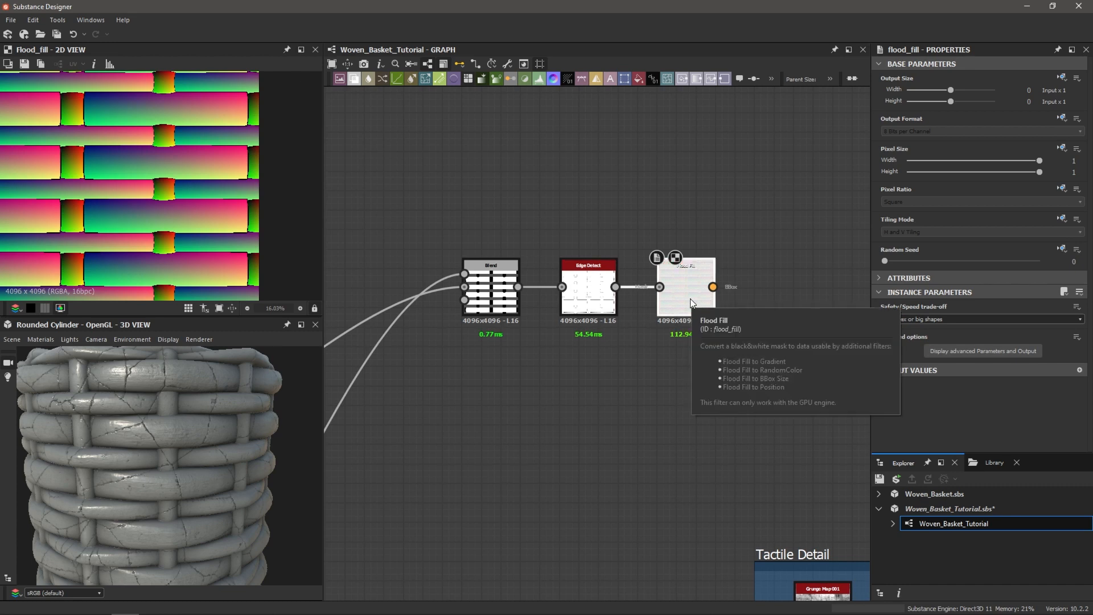
- Add a Flood Fill to Random Grayscale node after the Flood Fill and inspect the band shades
key(space)
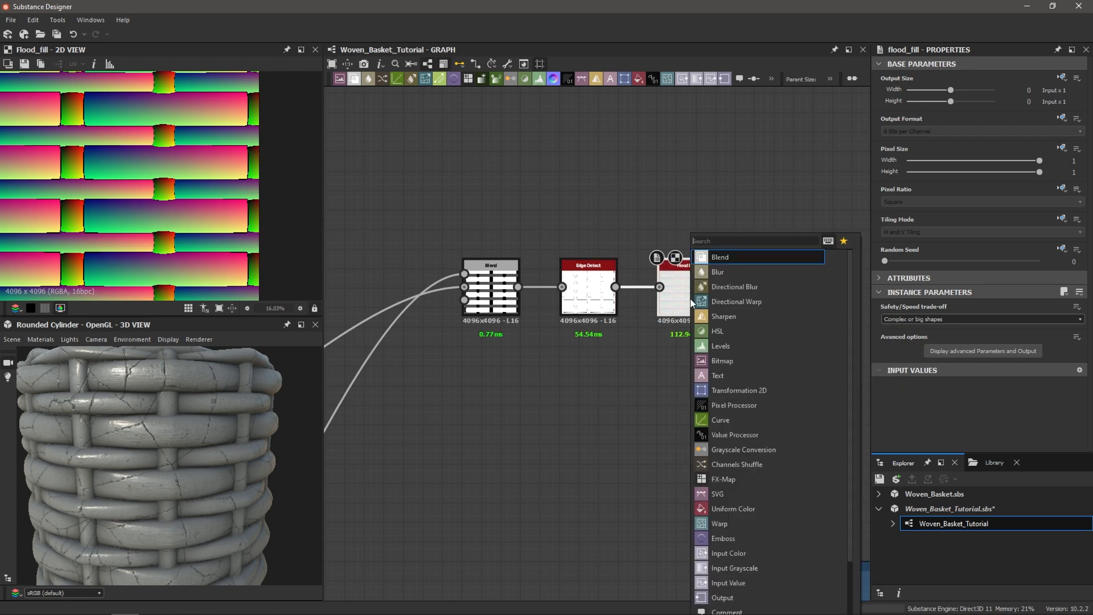
text(flood)
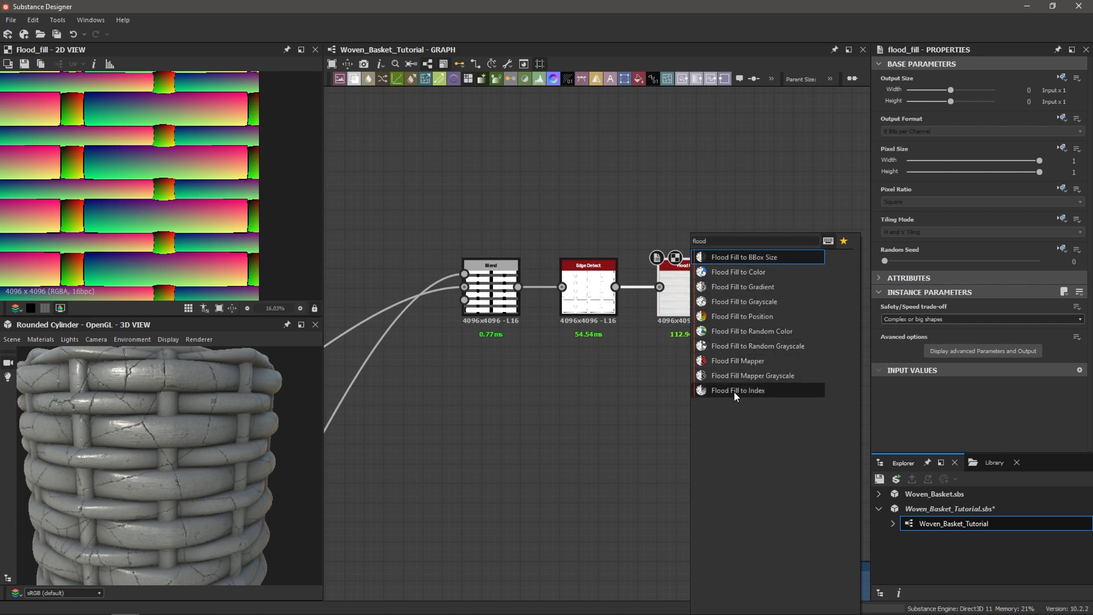
click(767, 345)
scroll(201, 223, down, 2)
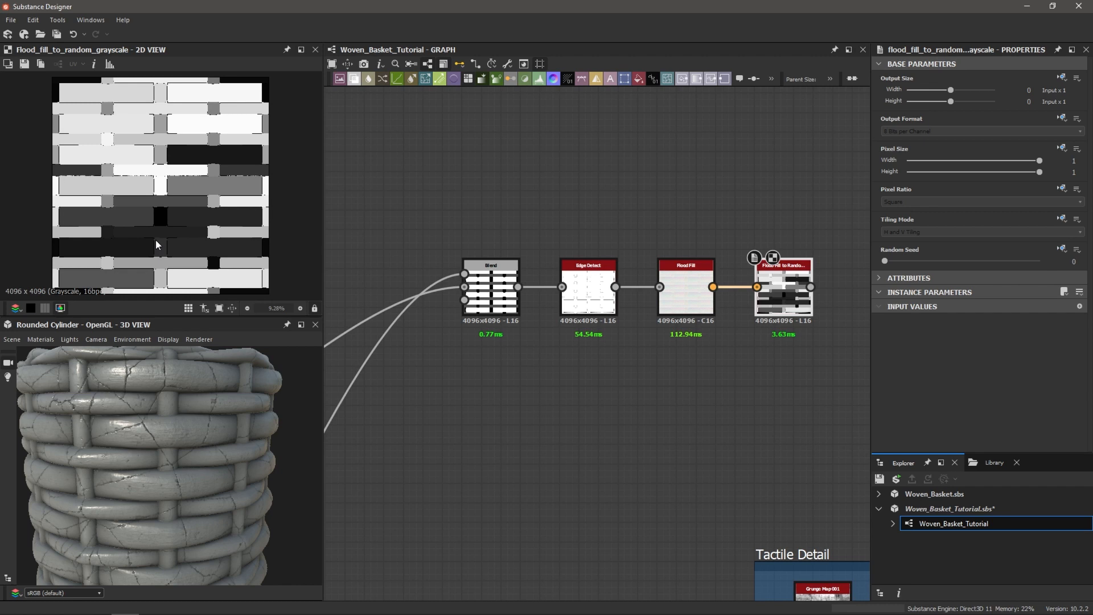
scroll(196, 242, up, 2)
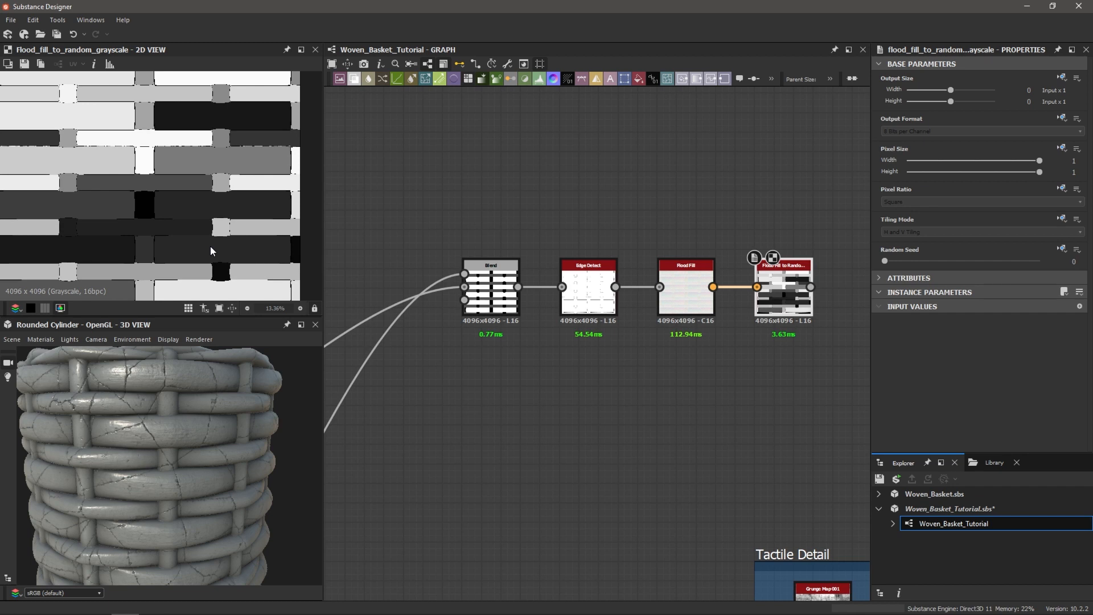
- Group the Blend, Edge Detect and two Flood Fill nodes in a frame titled Directional Warp Intensity
scroll(731, 328, down, 2)
drag(537, 244, 809, 330)
key(space)
text(fra)
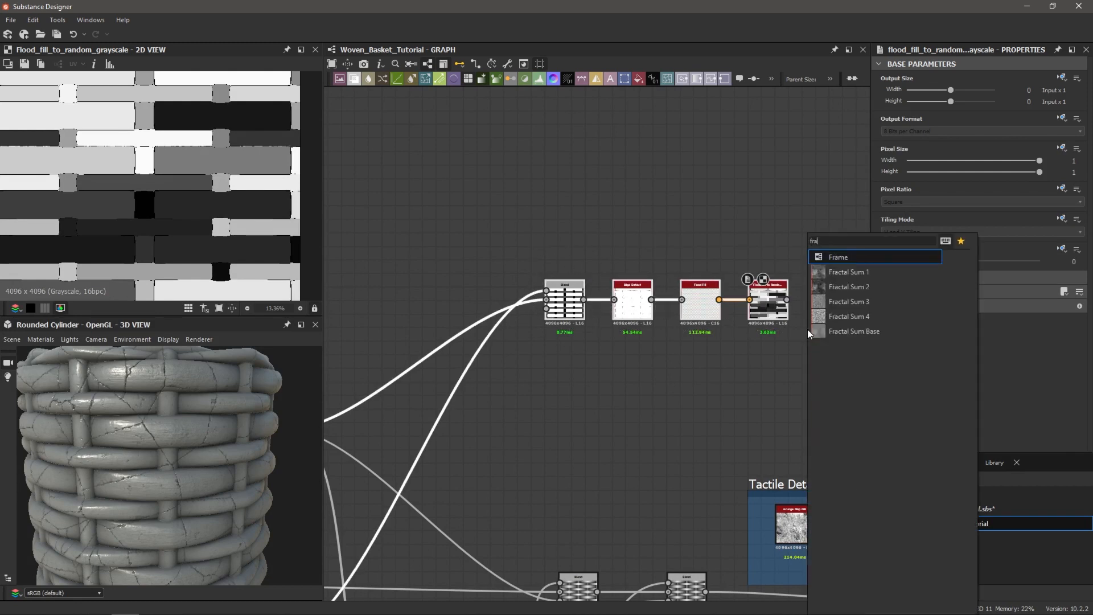
key(Return)
drag(918, 123, 814, 128)
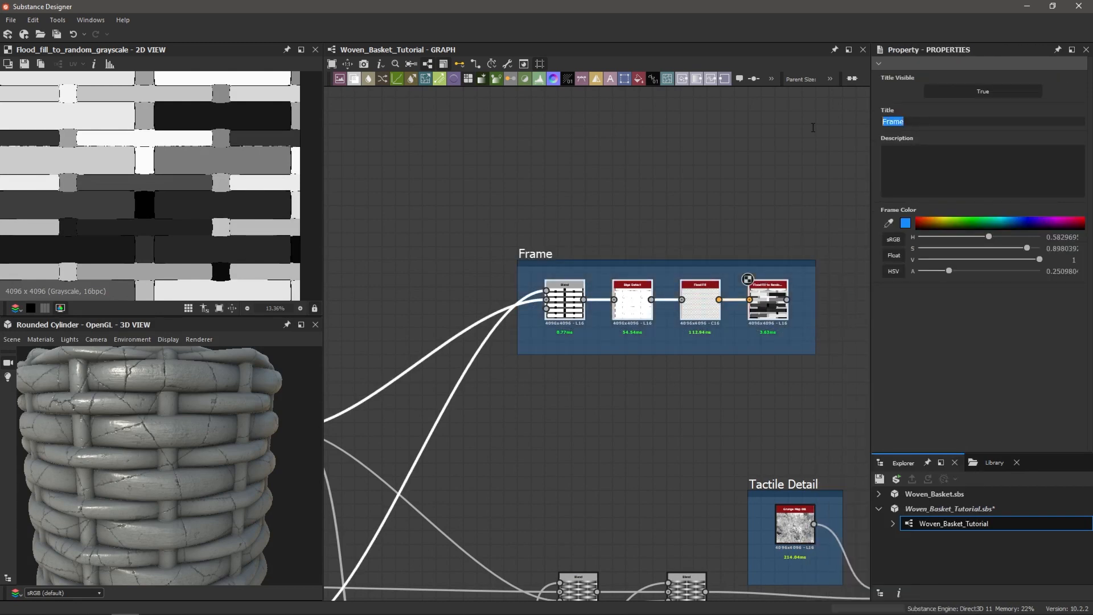
text(Directional Warp Intensity)
key(Return)
scroll(627, 234, down, 4)
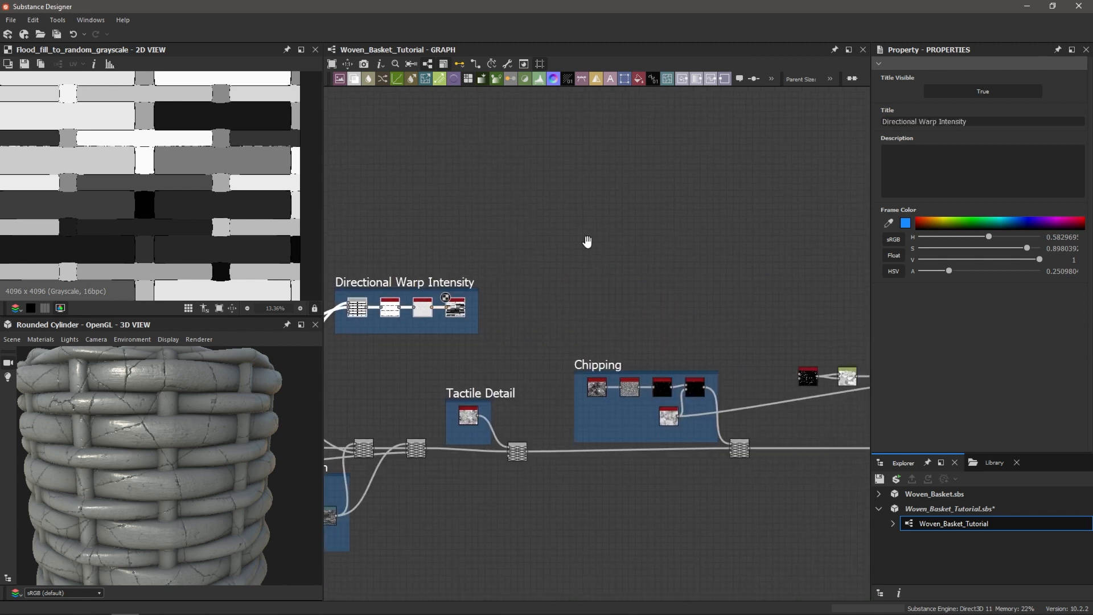
- Move the crack node chain from Splatter Circular through Slope Blur Grayscale higher above the main height line
middle_drag(677, 244, 593, 242)
middle_drag(704, 298, 594, 296)
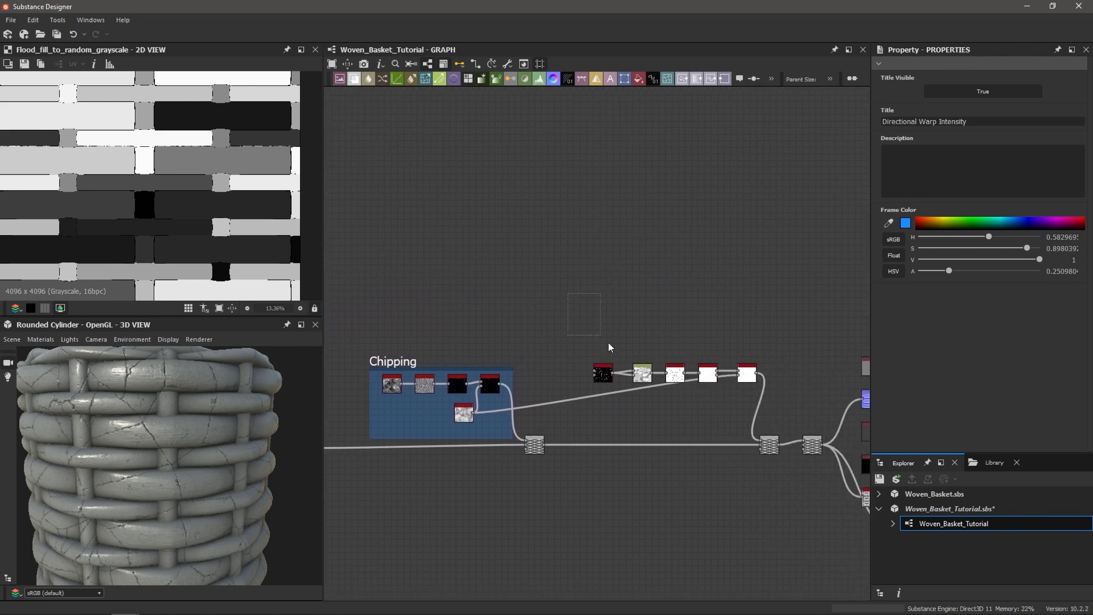
drag(608, 343, 712, 394)
scroll(613, 368, up, 4)
middle_drag(665, 339, 556, 332)
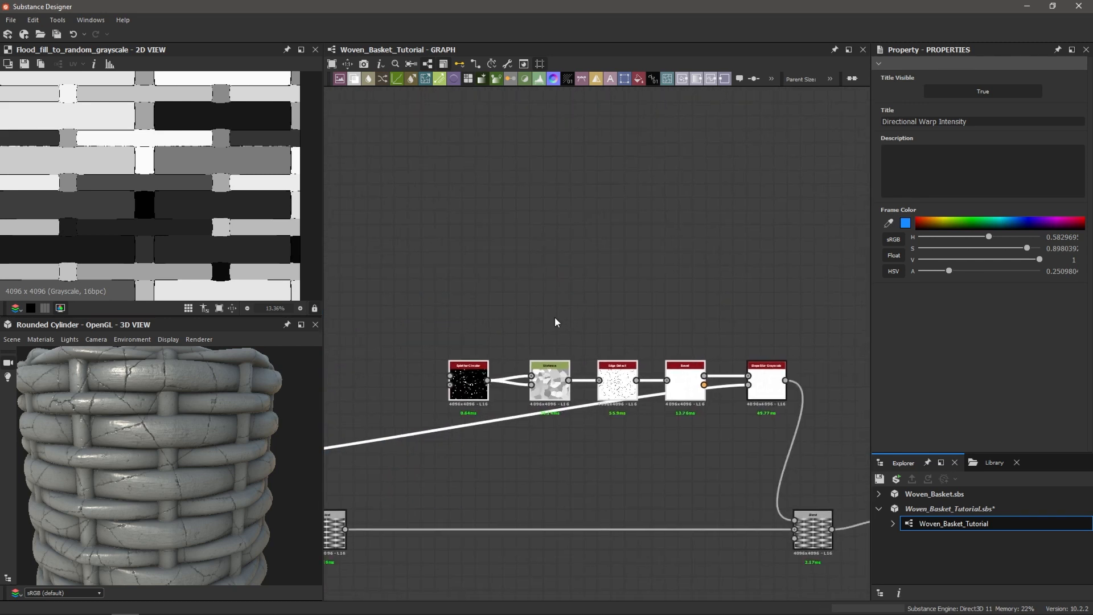
drag(408, 287, 759, 236)
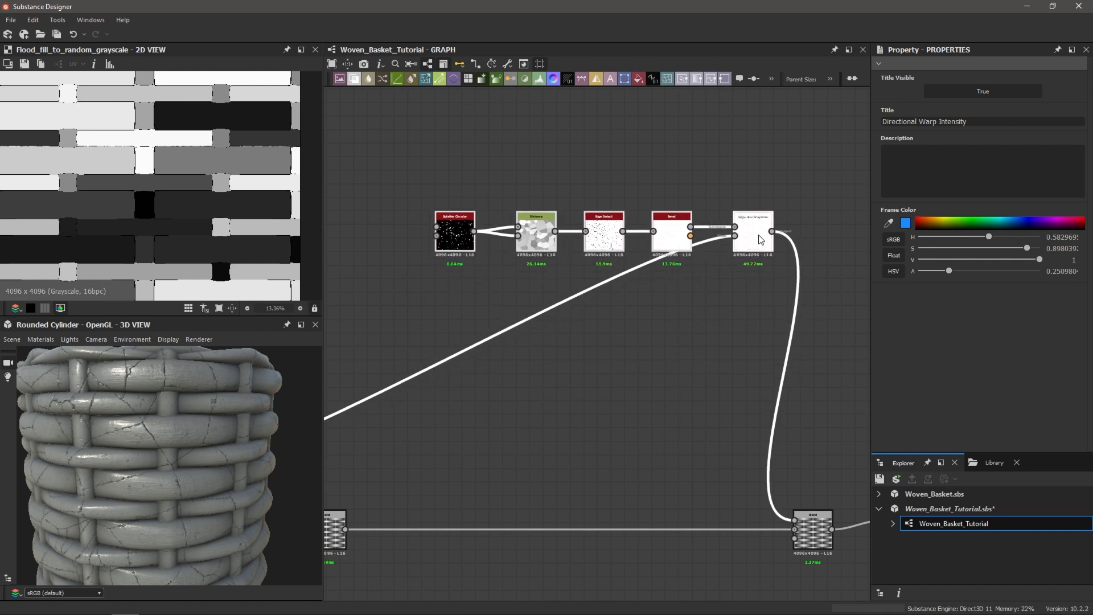
click(732, 337)
- Insert a Directional Warp node after the cracks' Slope Blur Grayscale and place it below and to the right of that node
middle_drag(732, 339, 685, 347)
scroll(730, 244, up, 3)
double_click(701, 237)
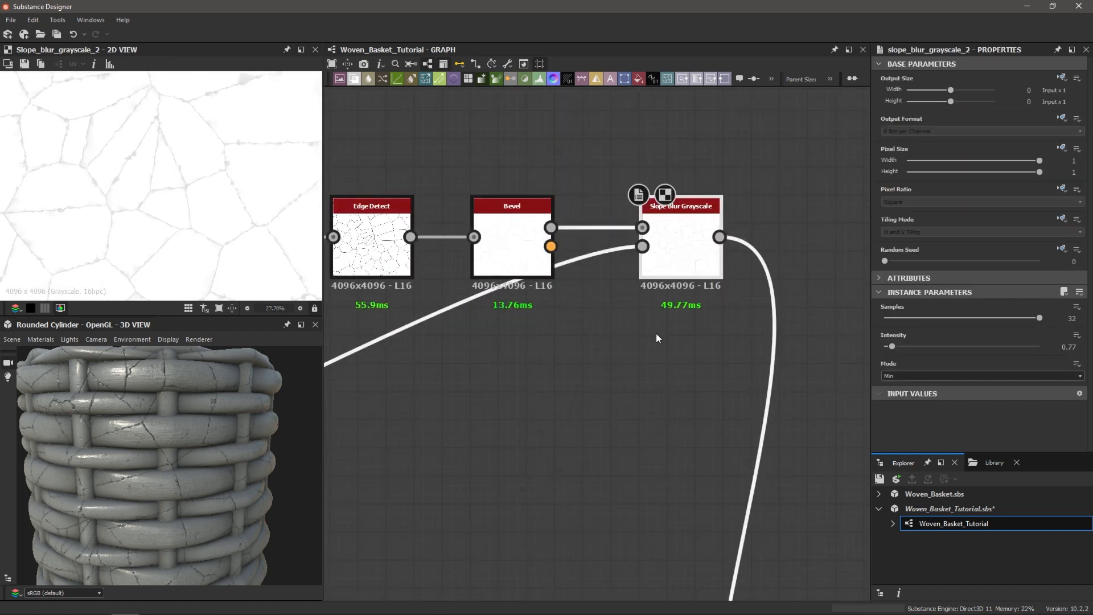
key(space)
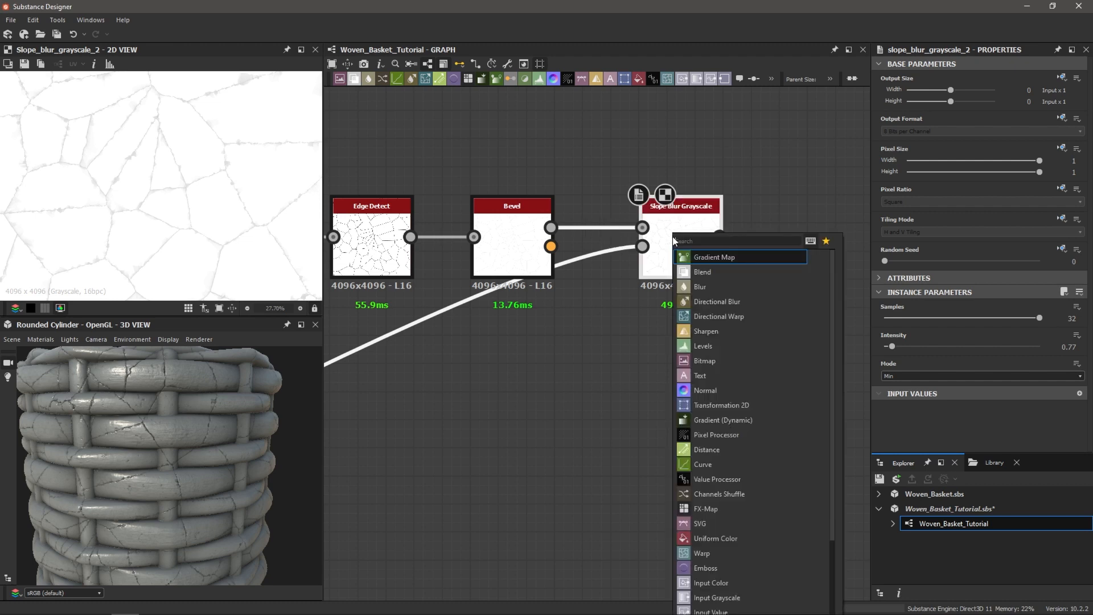
text(direct)
key(Down)
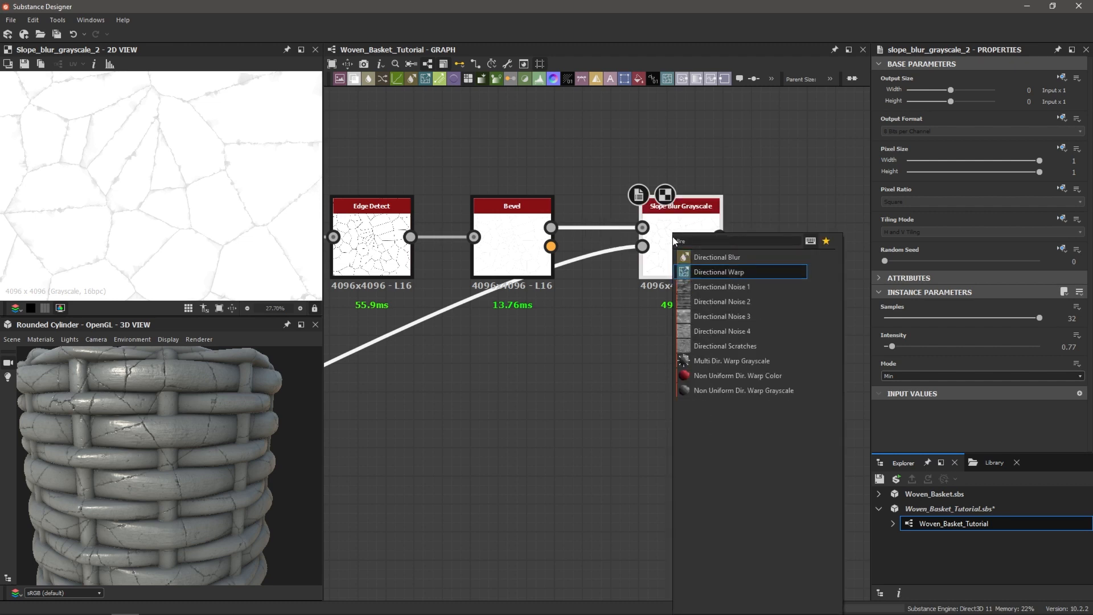
key(Return)
scroll(688, 401, down, 5)
drag(721, 373, 727, 397)
scroll(727, 397, up, 4)
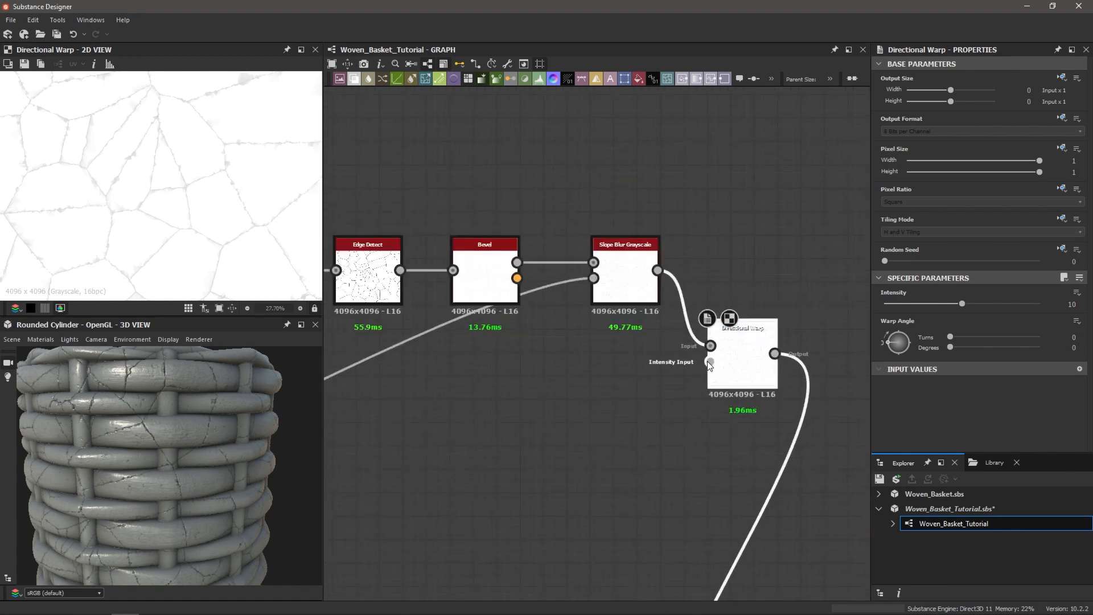
- Connect the Flood Fill to Random Grayscale output of the Directional Warp Intensity frame to the Directional Warp's Intensity Input
scroll(598, 393, down, 3)
scroll(536, 395, down, 3)
middle_drag(460, 412, 580, 394)
middle_drag(452, 339, 604, 339)
middle_drag(457, 339, 569, 336)
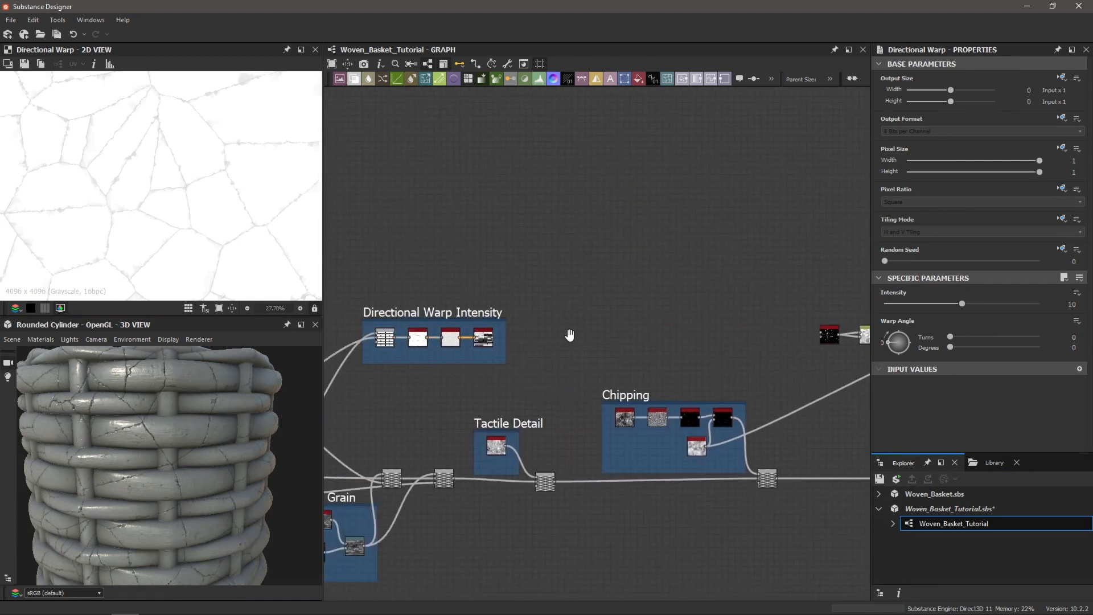
scroll(489, 343, up, 4)
double_click(467, 334)
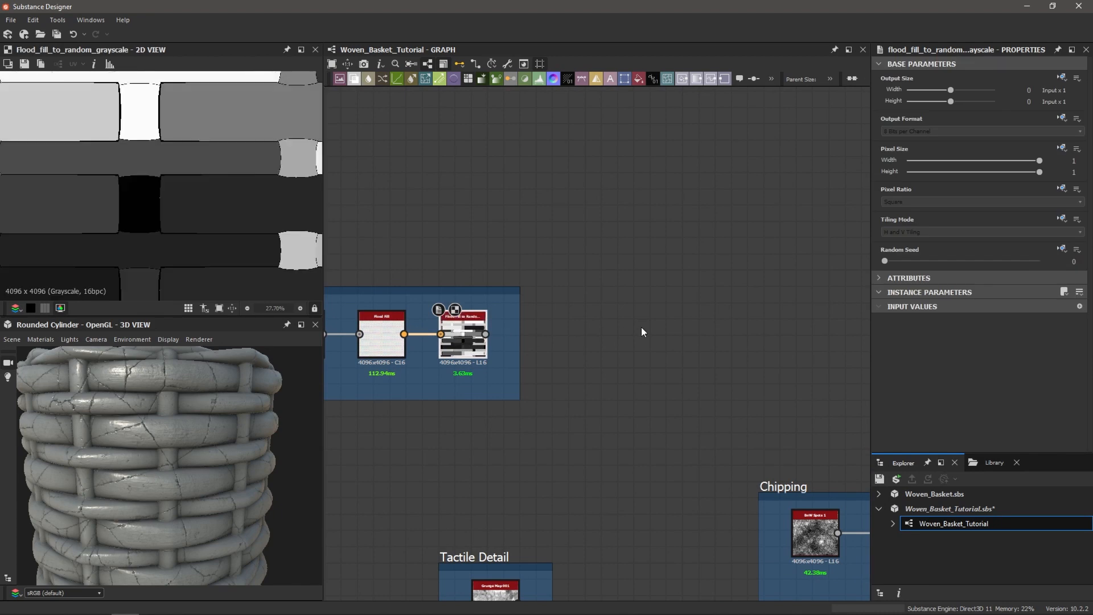
scroll(650, 333, down, 2)
middle_drag(667, 344, 594, 346)
click(479, 333)
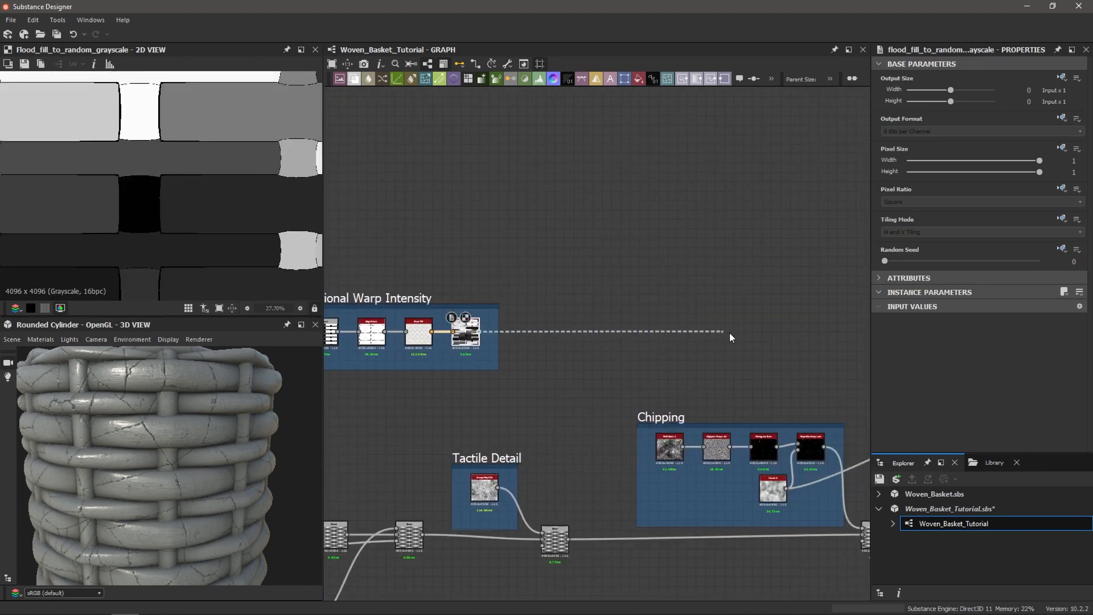
middle_drag(744, 345, 577, 373)
middle_drag(788, 415, 664, 388)
scroll(680, 376, up, 4)
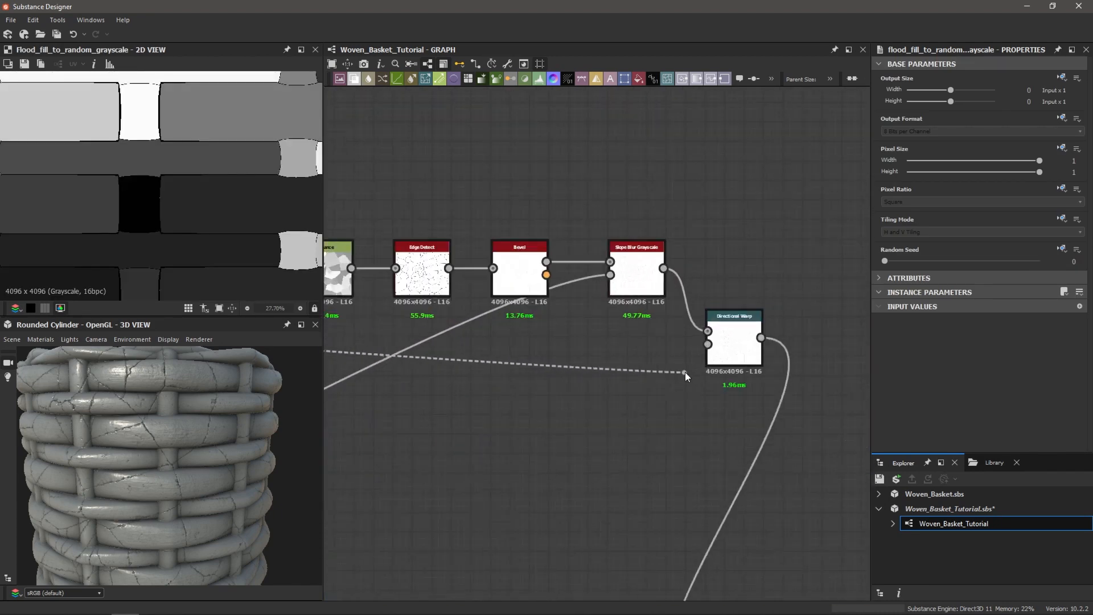
click(717, 335)
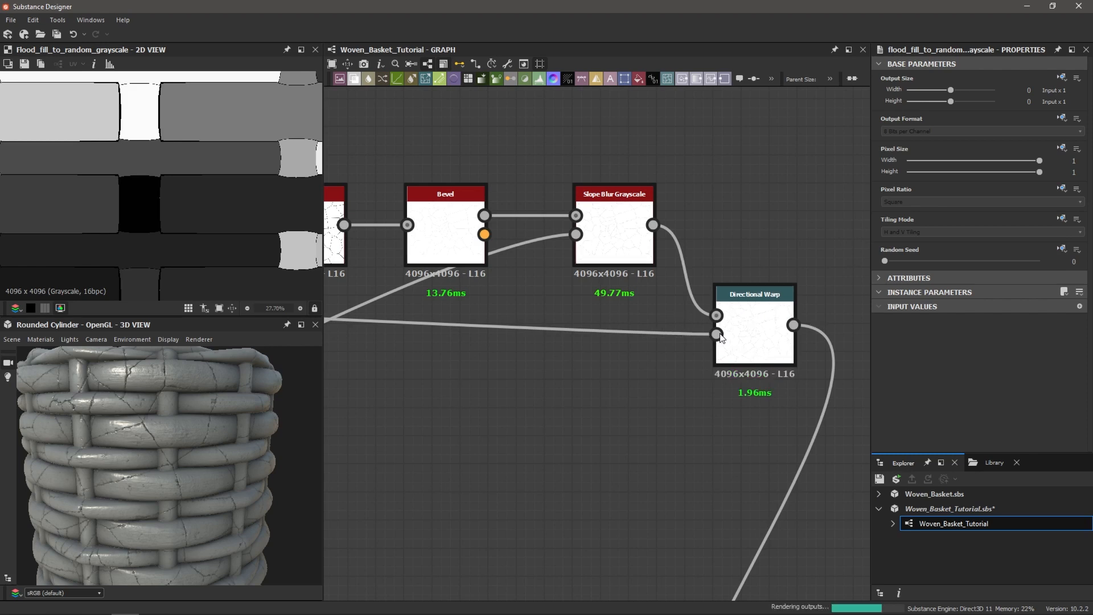
- Set the Directional Warp's Intensity to 100 and check the shifted cracks up close on the 3D basket
double_click(757, 335)
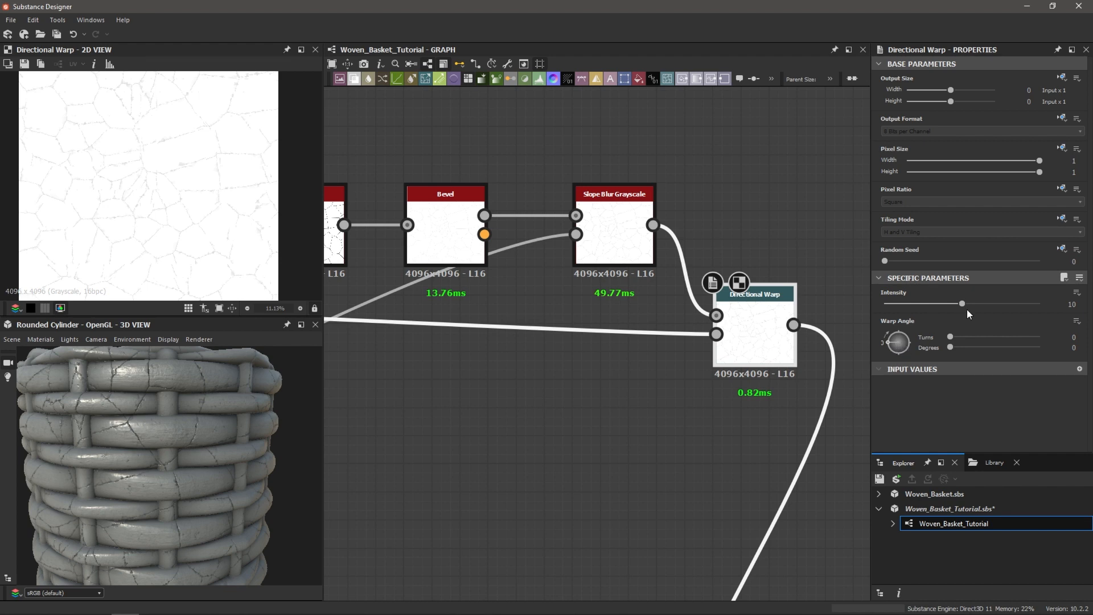
drag(965, 304, 1055, 302)
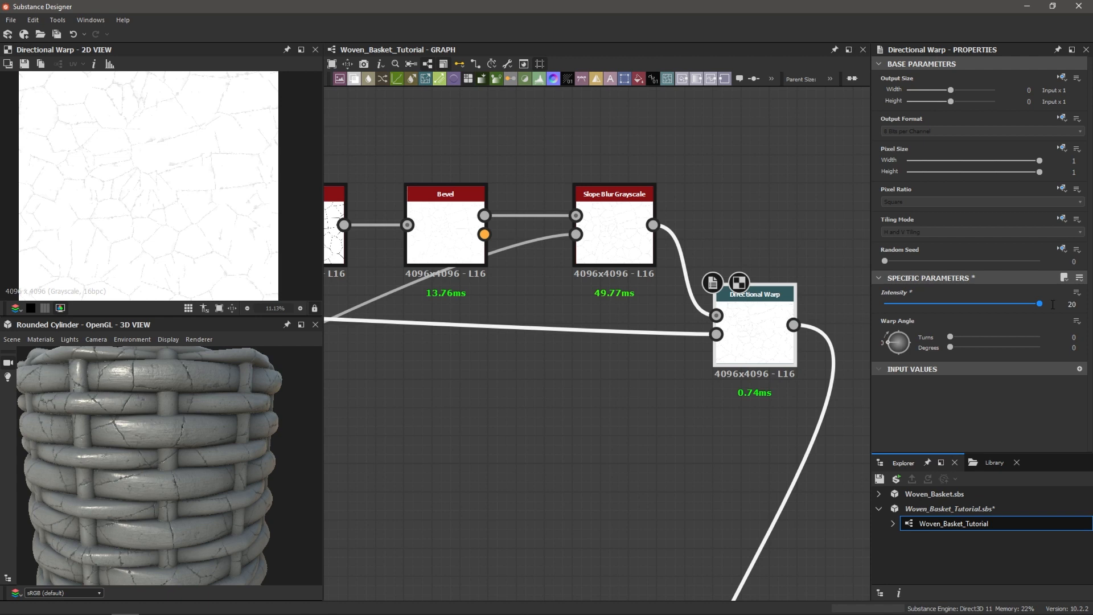
click(1057, 302)
text(100)
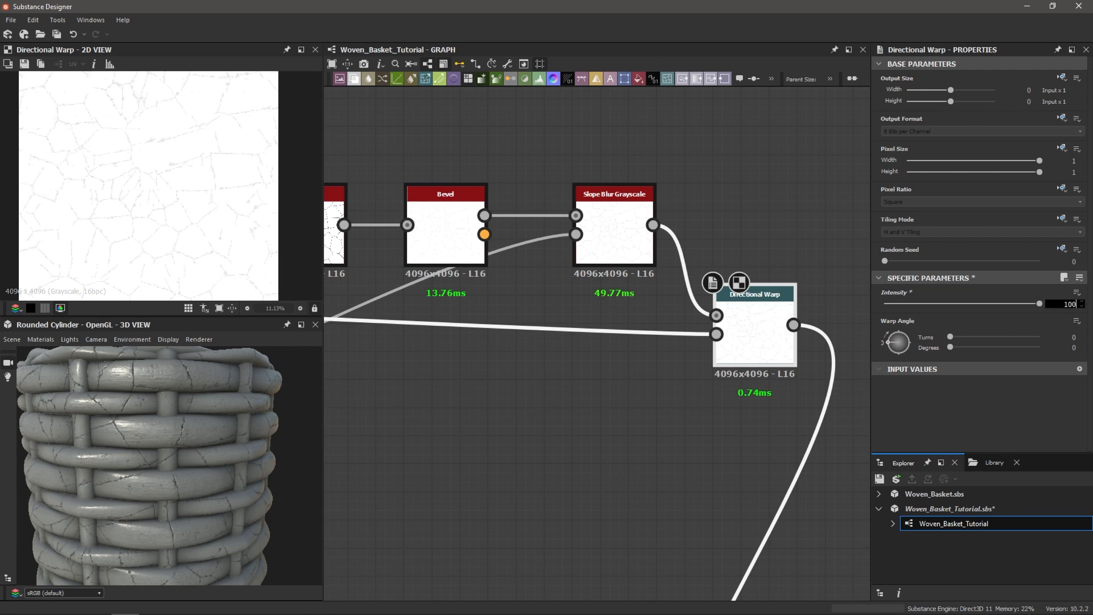
key(Return)
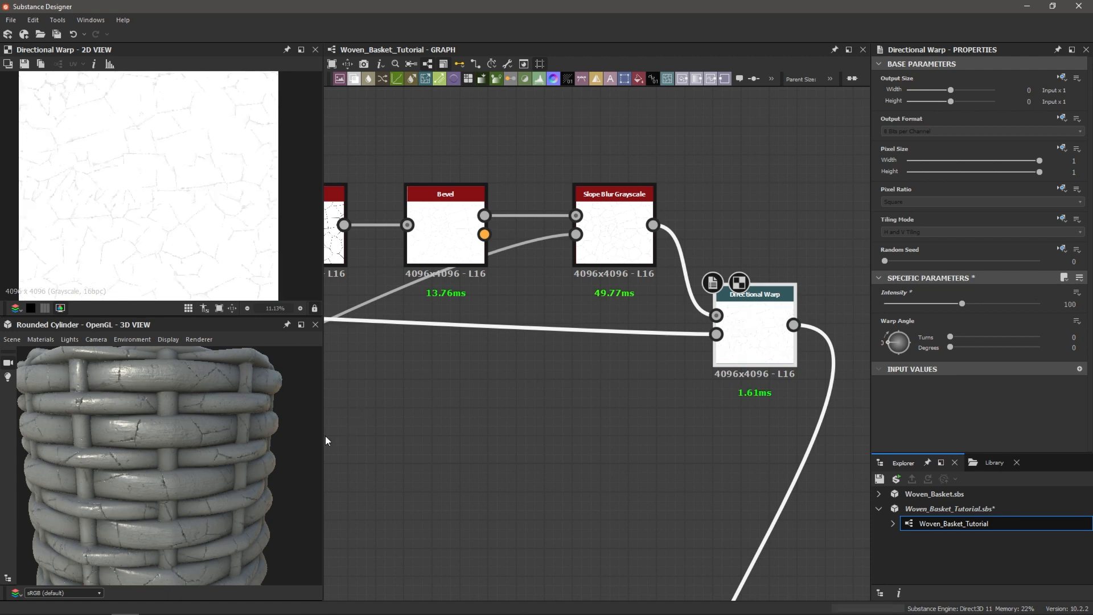
scroll(121, 399, up, 5)
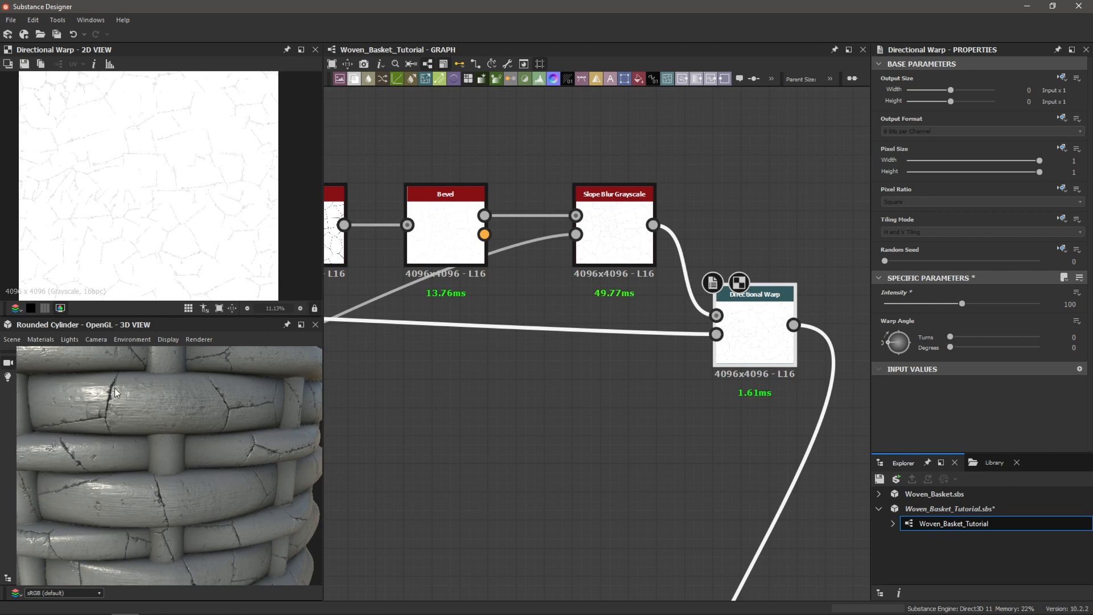
drag(115, 388, 121, 403)
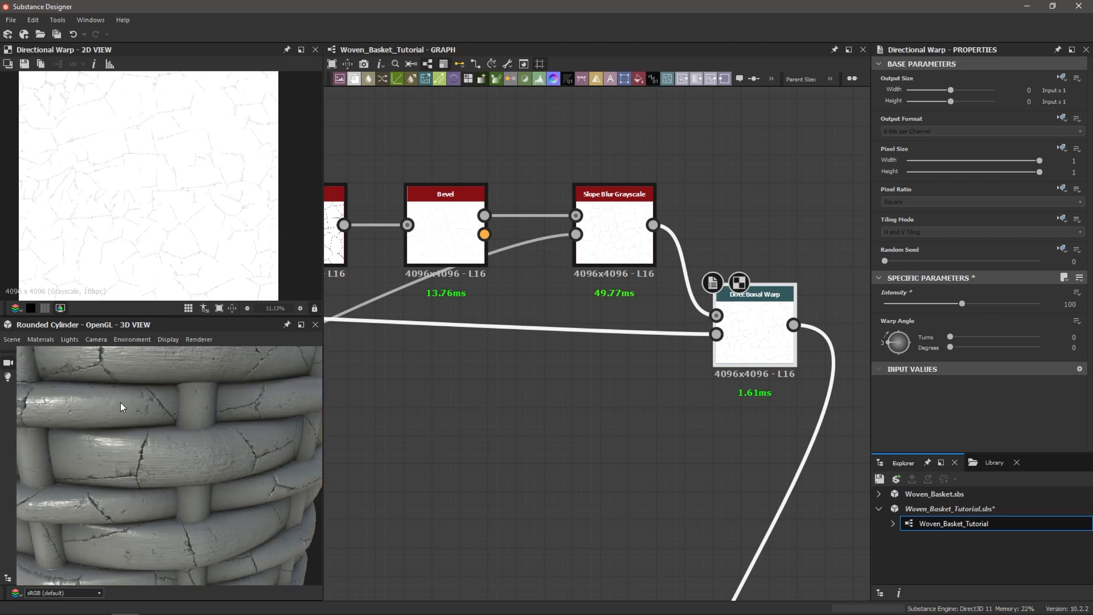
scroll(145, 381, down, 5)
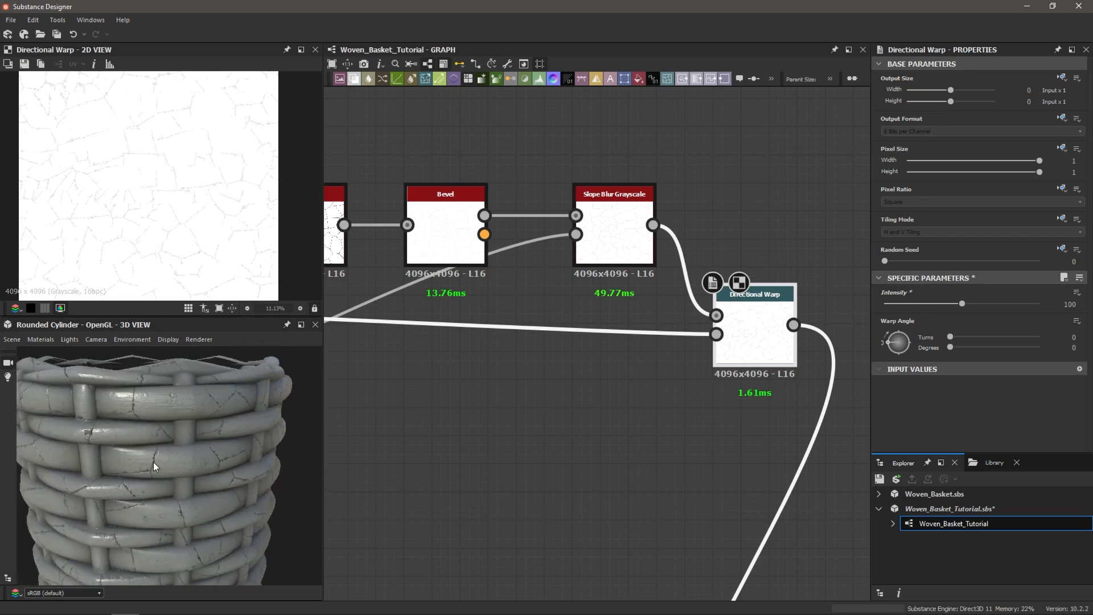
mouse_move(152, 462)
mouse_down()
mouse_move(198, 463)
mouse_move(182, 425)
mouse_move(164, 473)
mouse_move(165, 462)
mouse_up()
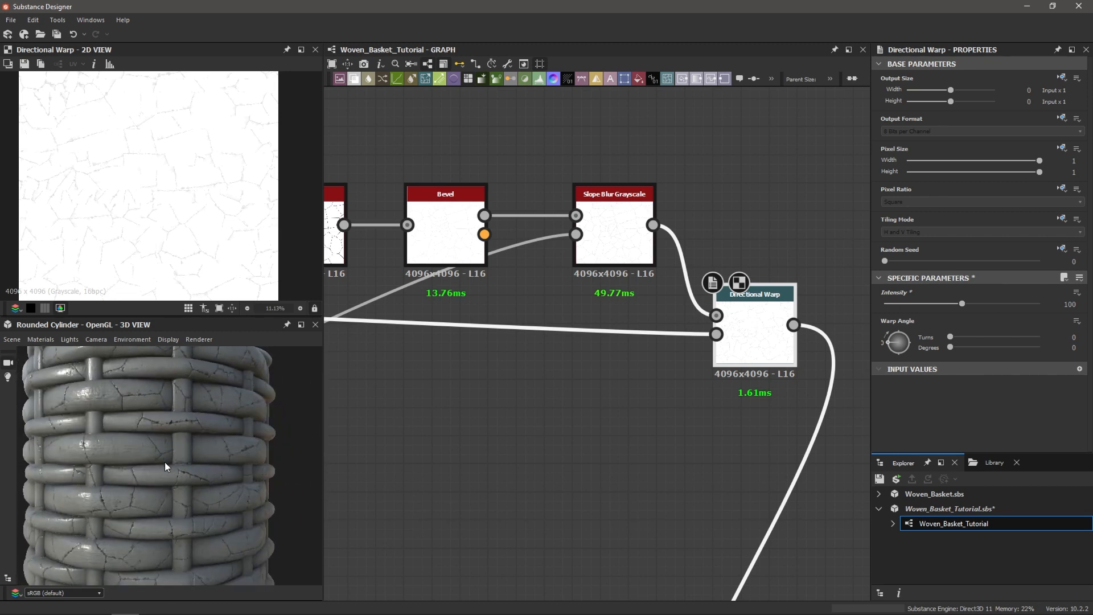
scroll(165, 462, up, 4)
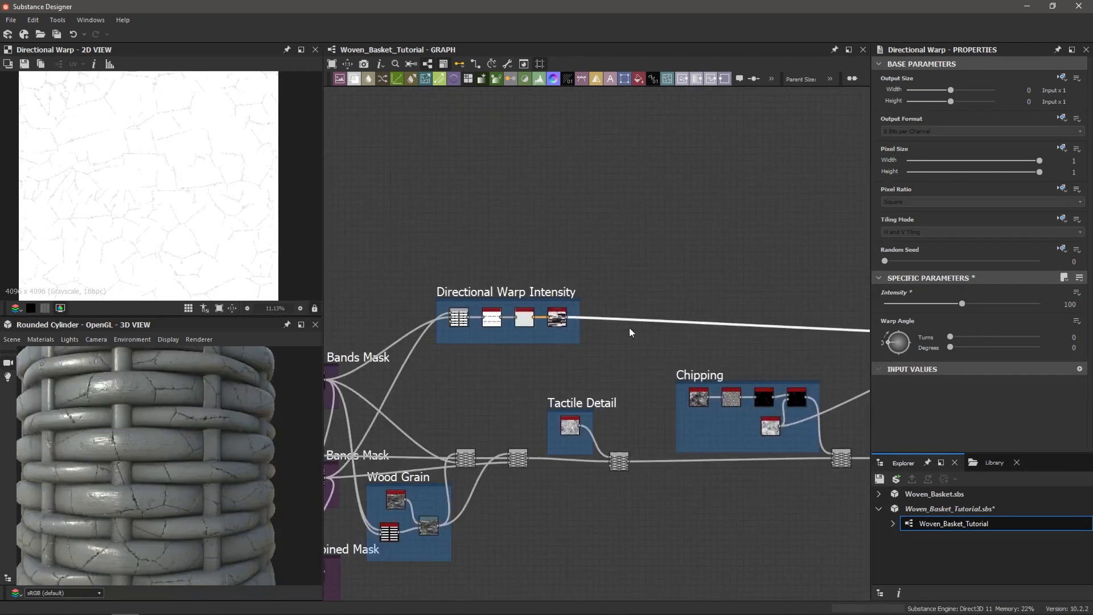
- Review the Flood Fill to Random Grayscale mask that drives the warp and compare it with the cracks on the basket
scroll(629, 327, up, 2)
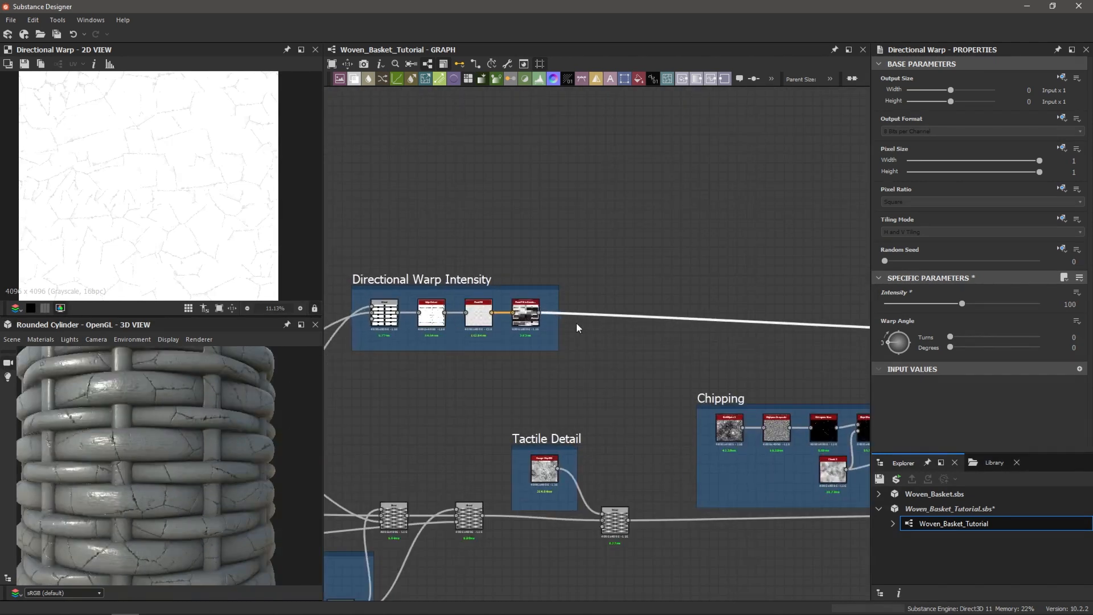
scroll(523, 315, up, 3)
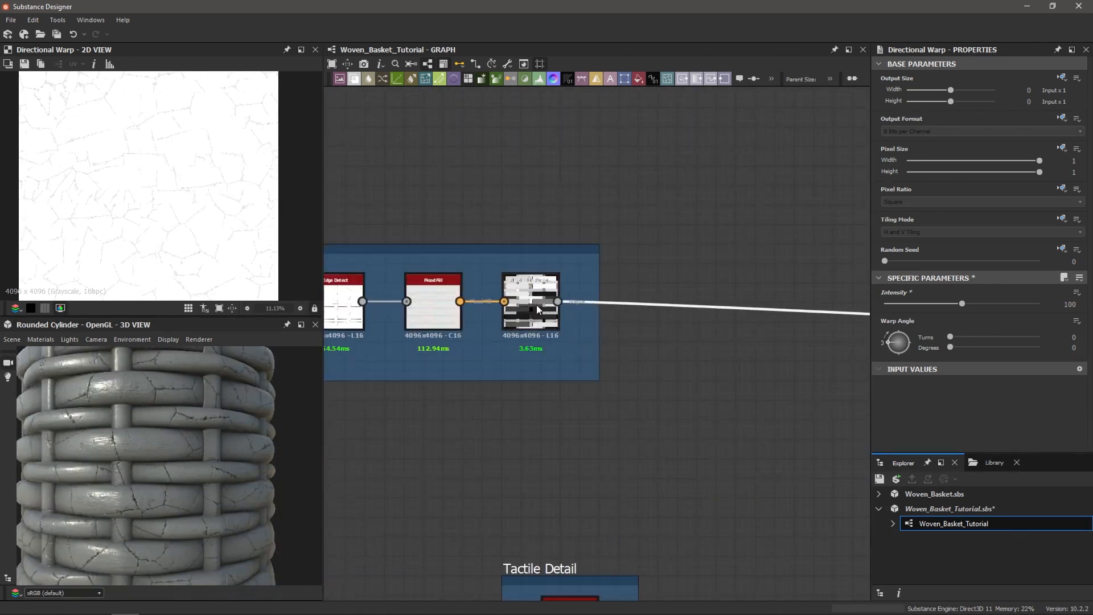
middle_drag(519, 314, 579, 355)
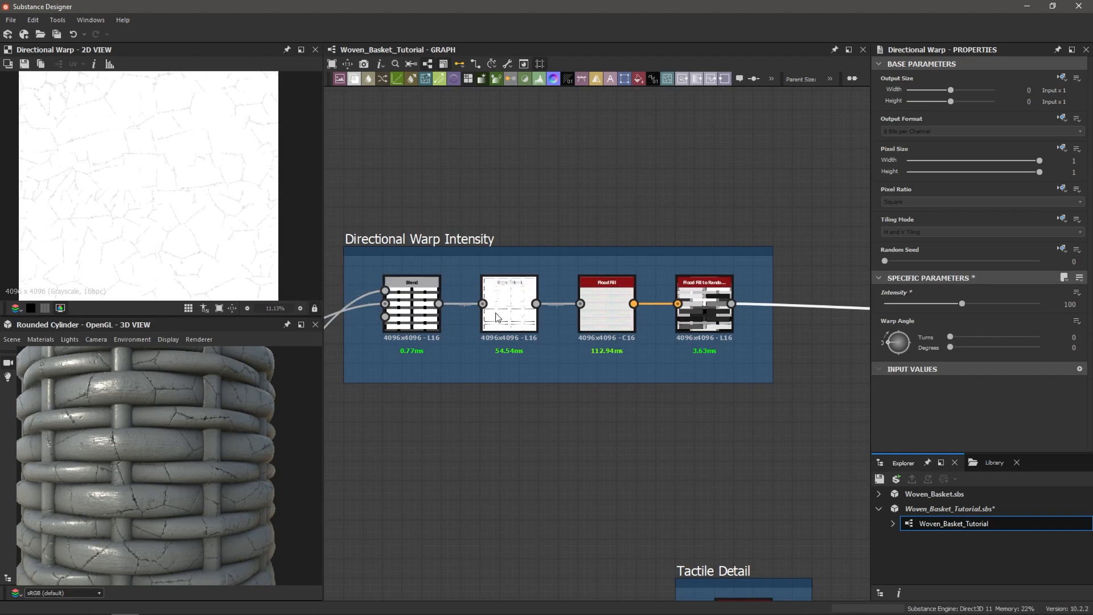
middle_drag(607, 319, 490, 331)
double_click(590, 325)
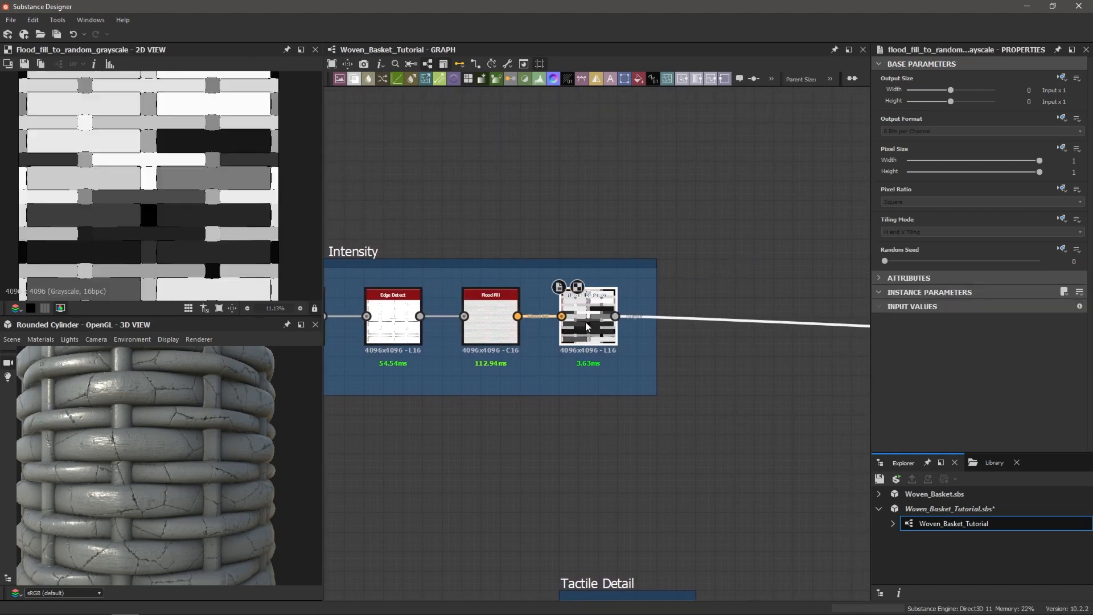
scroll(536, 297, down, 4)
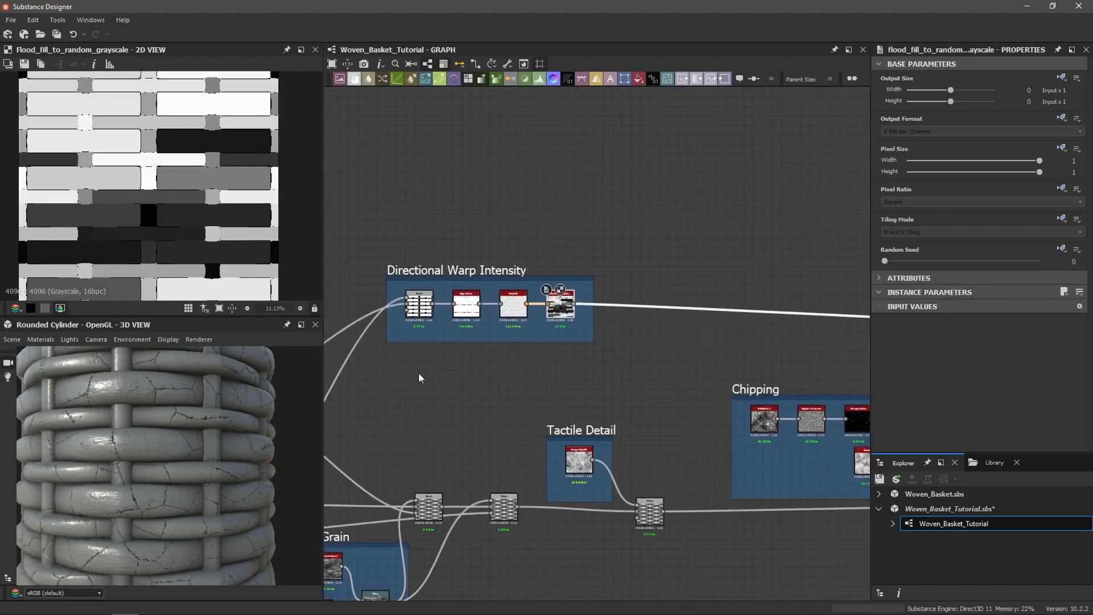
middle_drag(642, 331, 452, 325)
middle_drag(606, 315, 101, 317)
drag(133, 459, 115, 476)
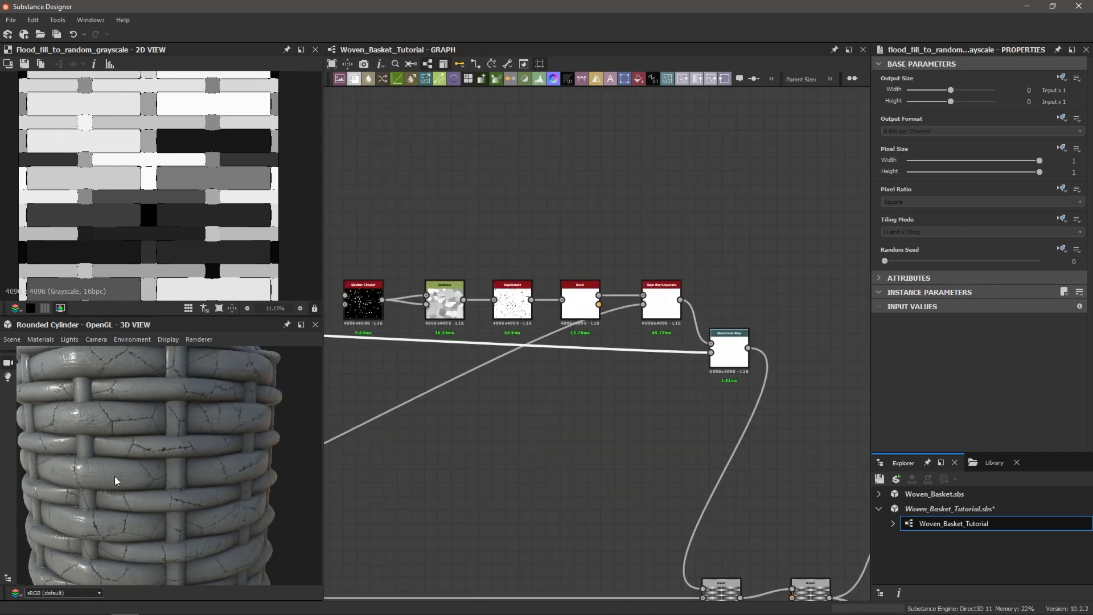
drag(164, 390, 215, 378)
- Lower the Opacity of the Multiply Blend that applies the cracks to 0.06 and check the result on the 3D basket
scroll(182, 409, up, 4)
middle_drag(662, 471, 598, 316)
double_click(671, 436)
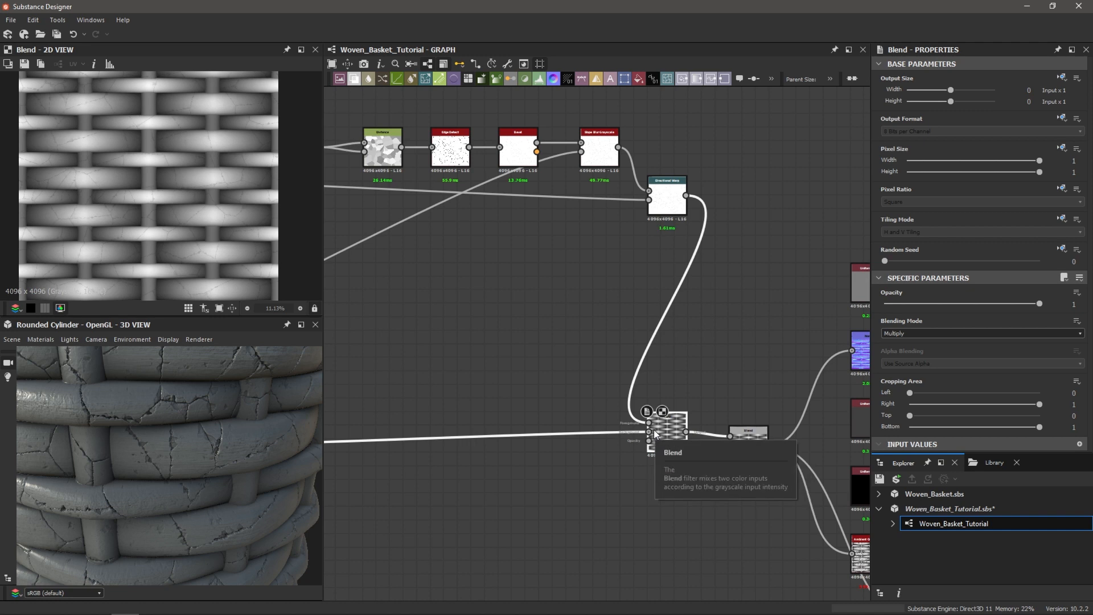
drag(1035, 308, 895, 306)
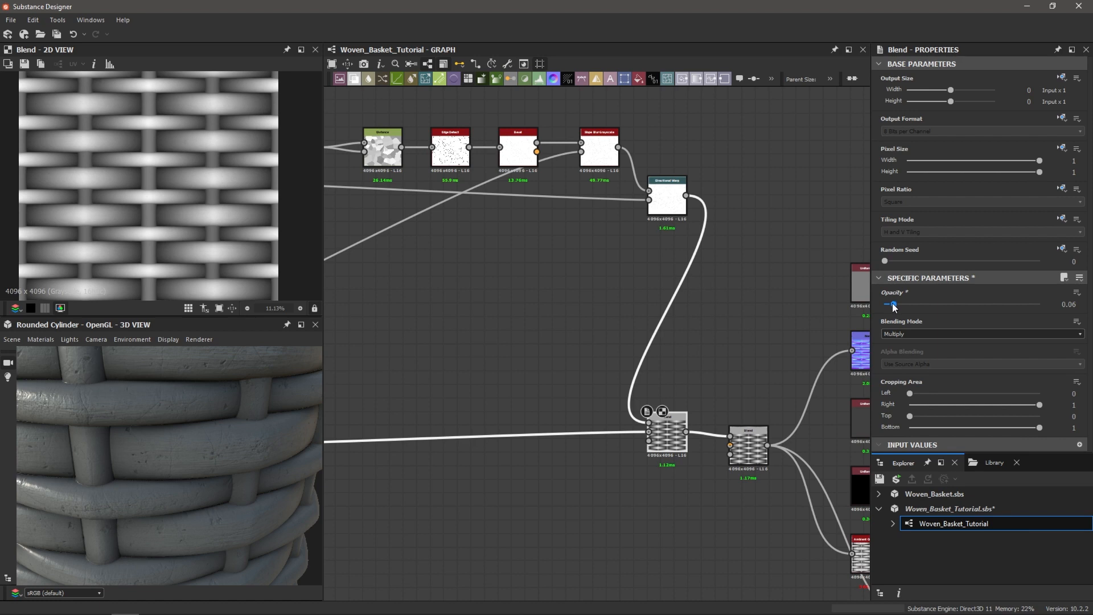
drag(143, 436, 151, 409)
drag(252, 401, 193, 453)
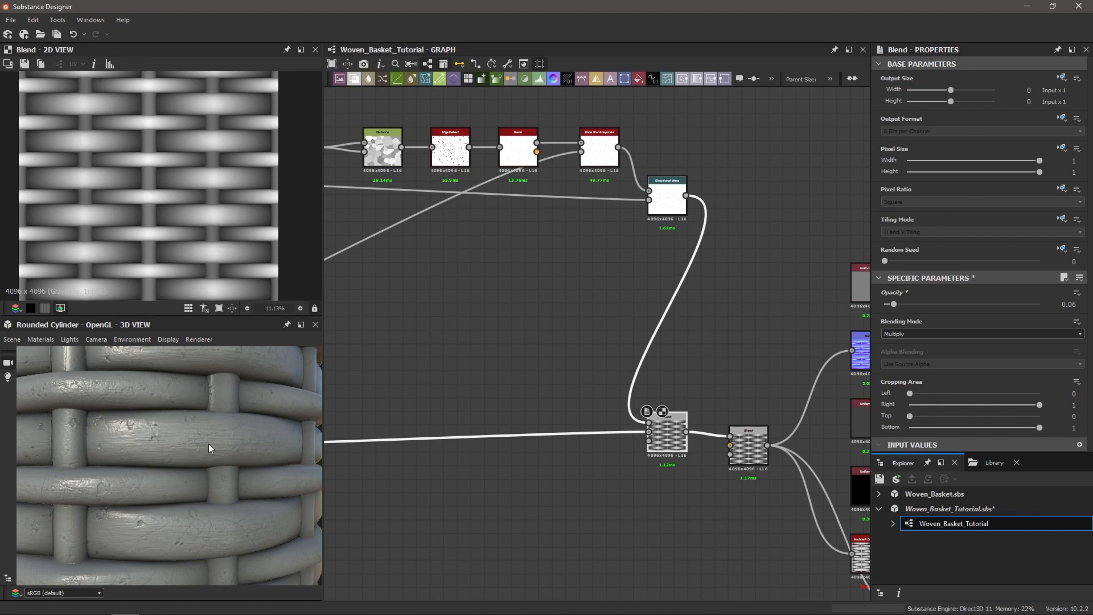
scroll(207, 434, down, 2)
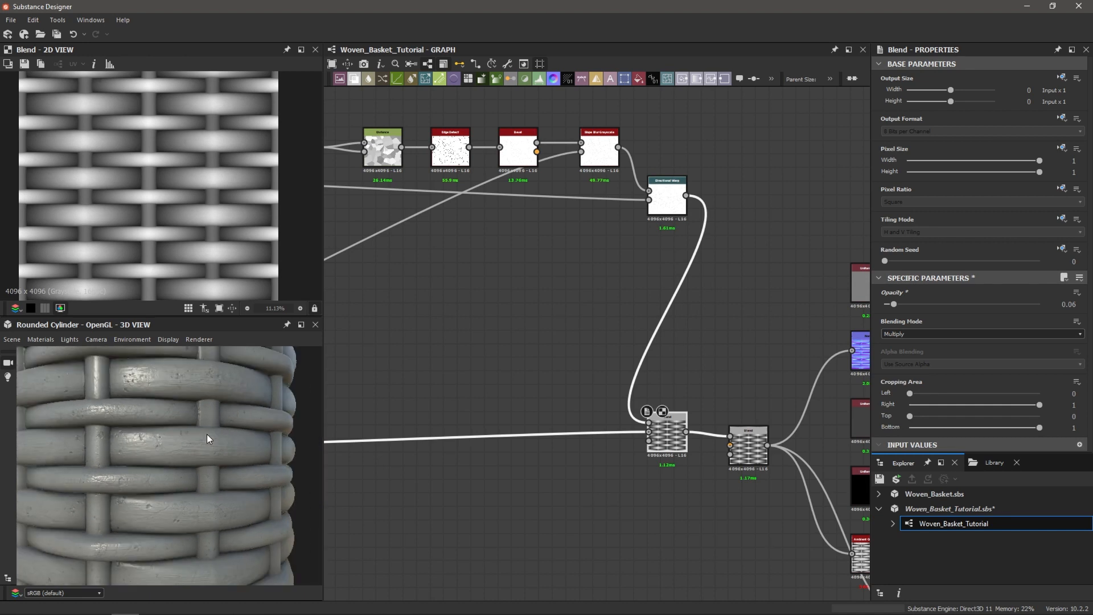
drag(207, 434, 180, 426)
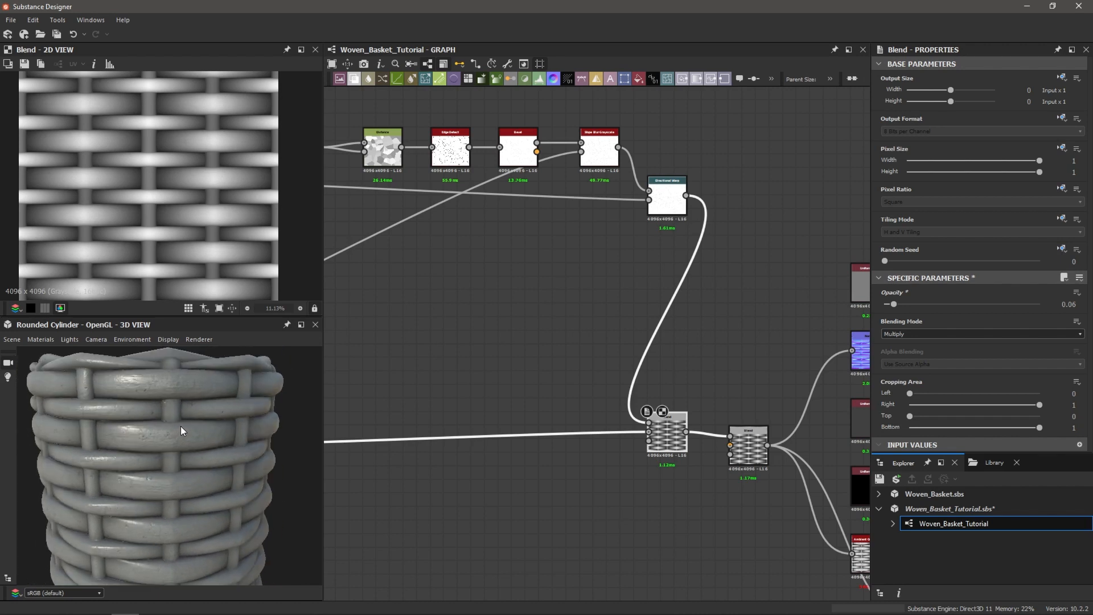
scroll(183, 428, up, 2)
drag(264, 451, 192, 440)
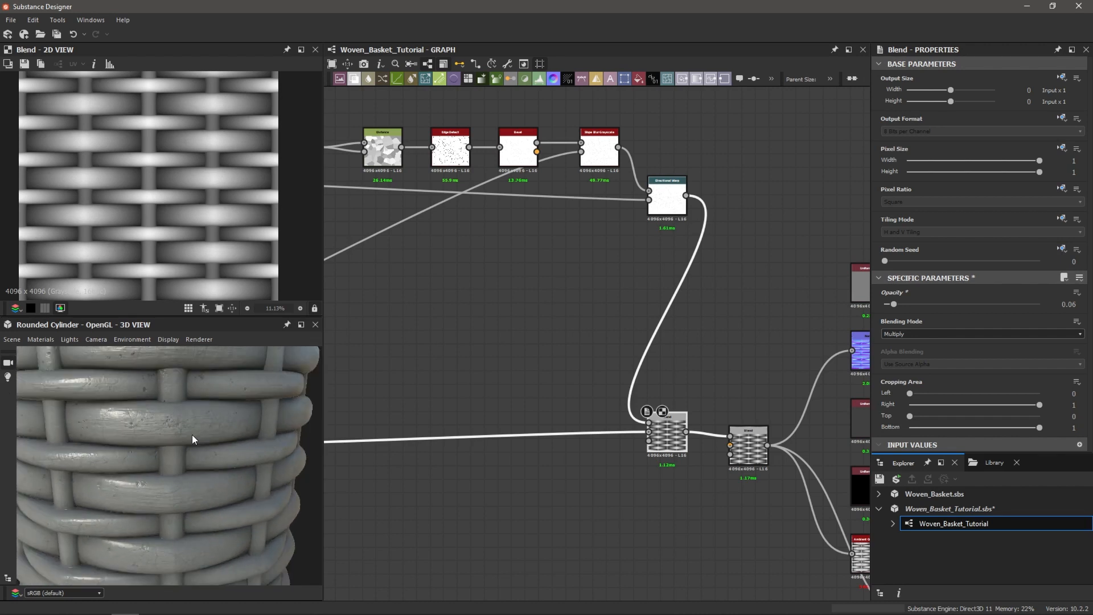
scroll(564, 469, down, 3)
- Move the final Blend and all output nodes farther right to make room after the crack Blend
middle_drag(683, 451, 618, 371)
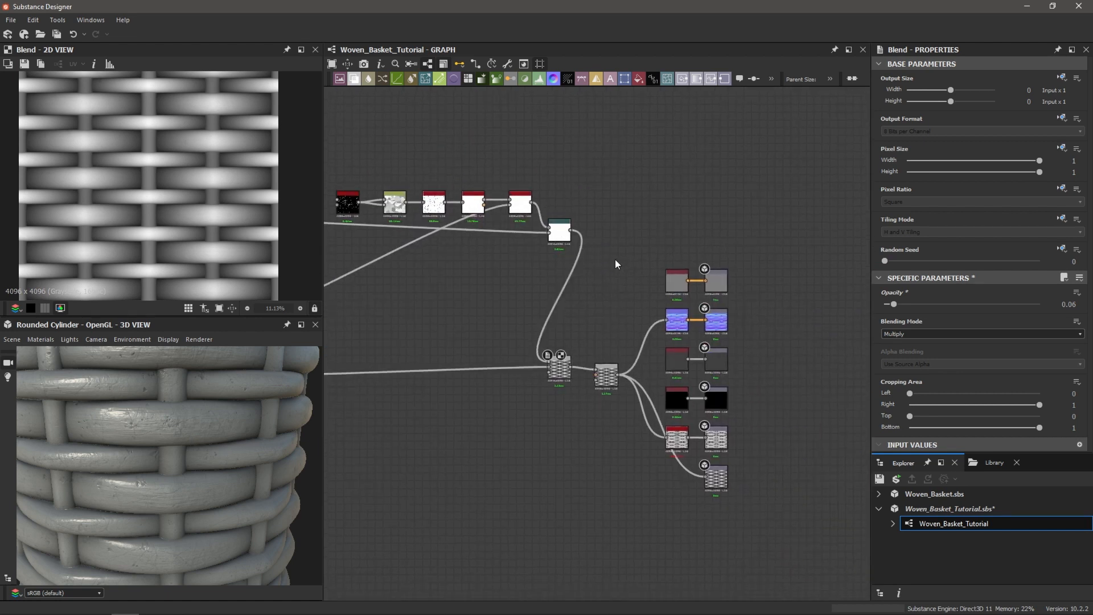
drag(610, 247, 814, 551)
drag(724, 481, 869, 473)
click(623, 459)
- Put the six crack nodes, from the first noise through the Directional Warp, in a frame titled Cracks
middle_drag(512, 442, 659, 463)
drag(418, 184, 730, 279)
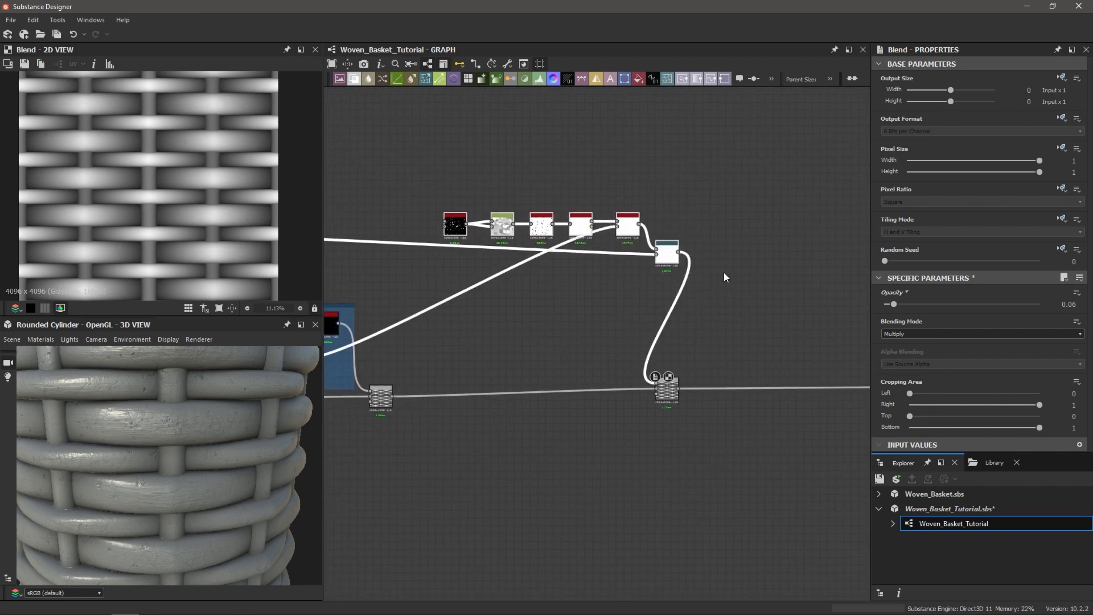
right_click(724, 272)
click(723, 272)
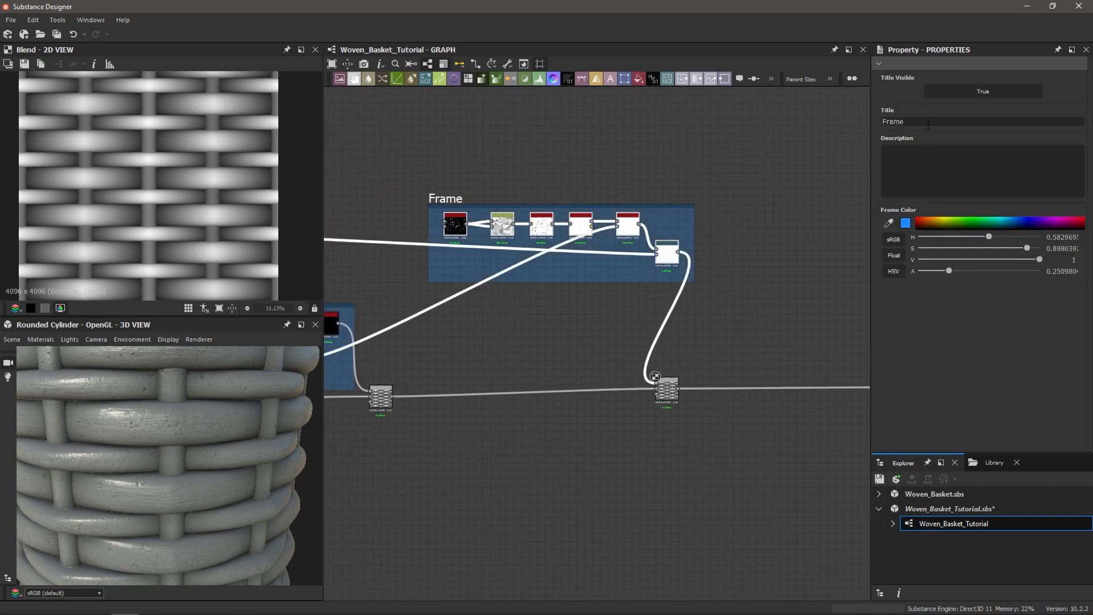
double_click(928, 122)
text(Cracks)
key(Return)
- Move the crack Blend node slightly right along the main chain, past the edge of the Cracks frame
scroll(689, 427, up, 3)
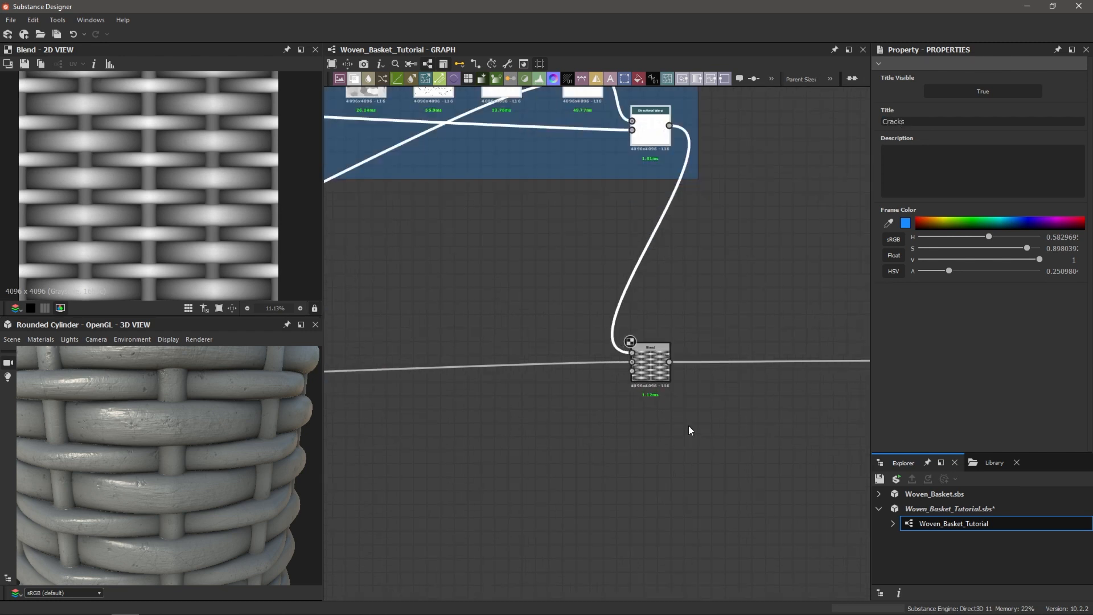
drag(655, 358, 734, 376)
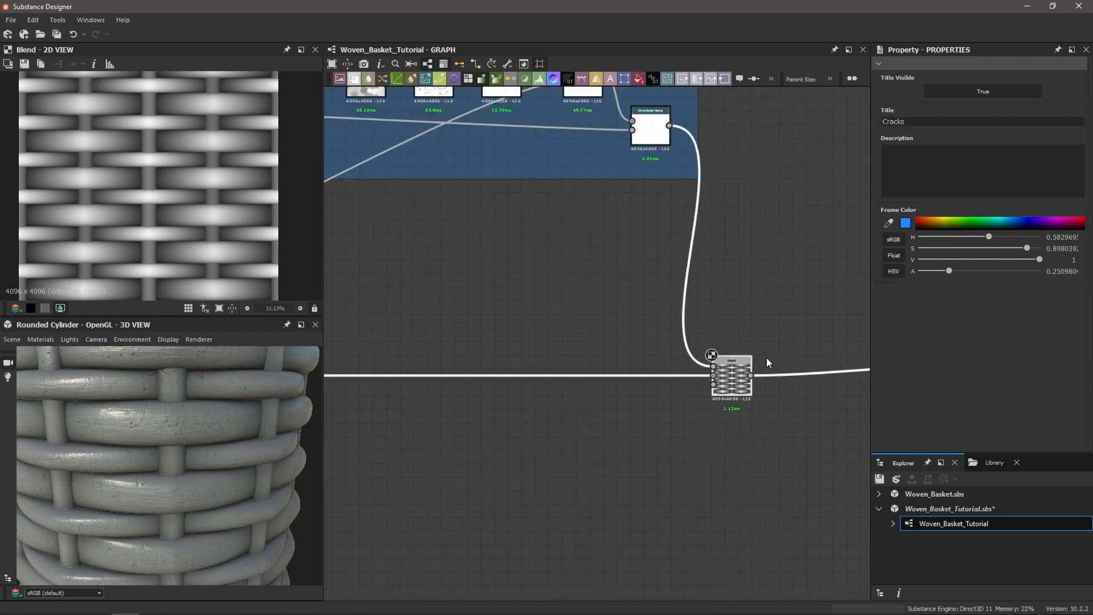
scroll(767, 358, up, 2)
click(710, 400)
scroll(732, 365, down, 5)
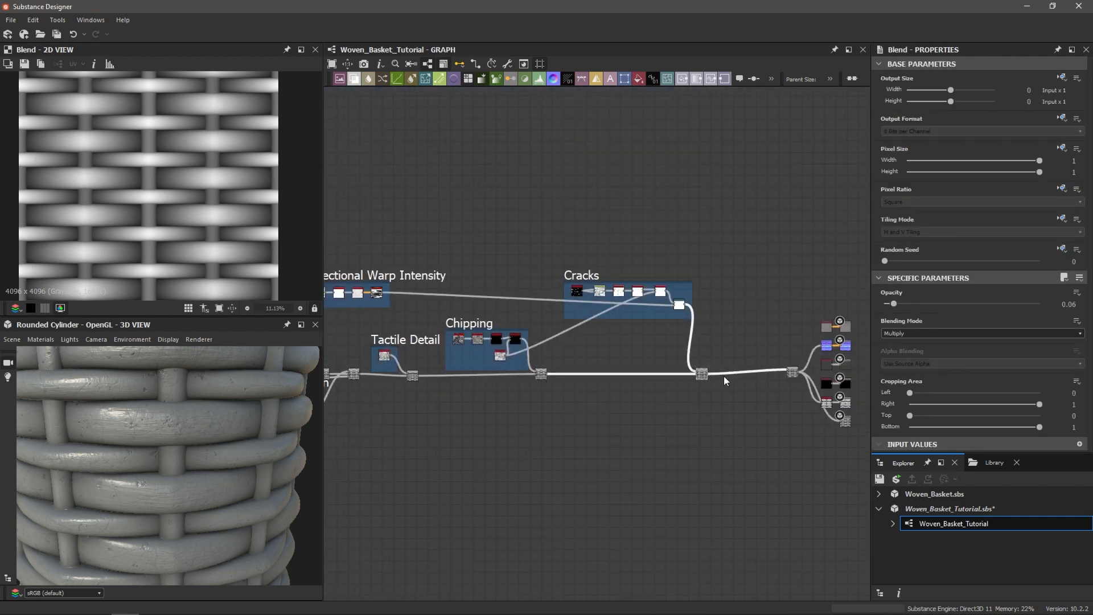
- Add a Perlin Noise node below the crack Blend and set its Scale to 17
scroll(723, 376, up, 3)
scroll(578, 451, up, 3)
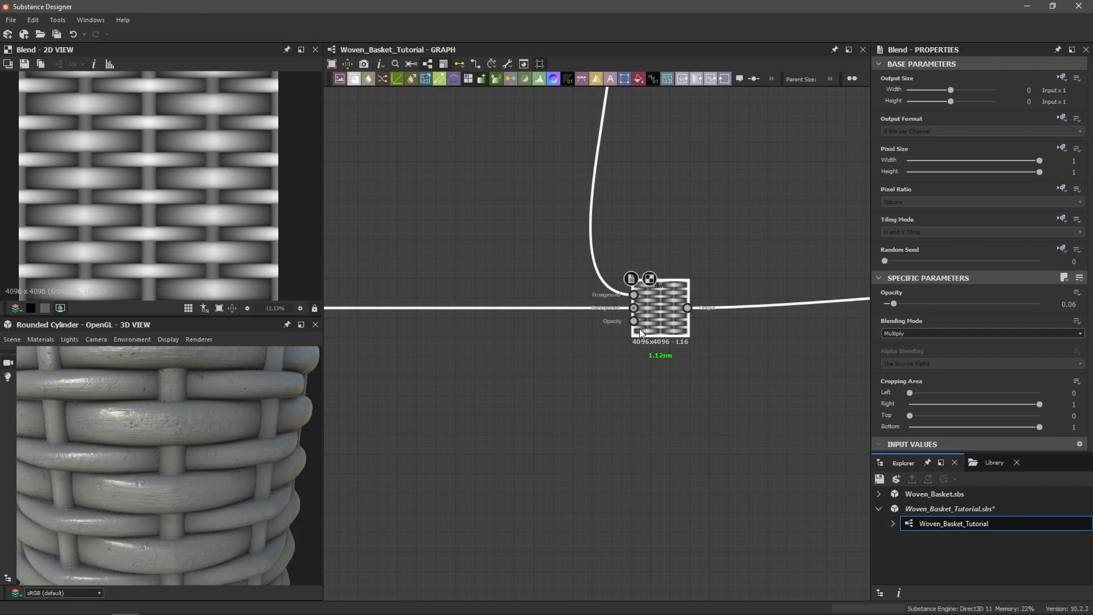
scroll(638, 328, up, 3)
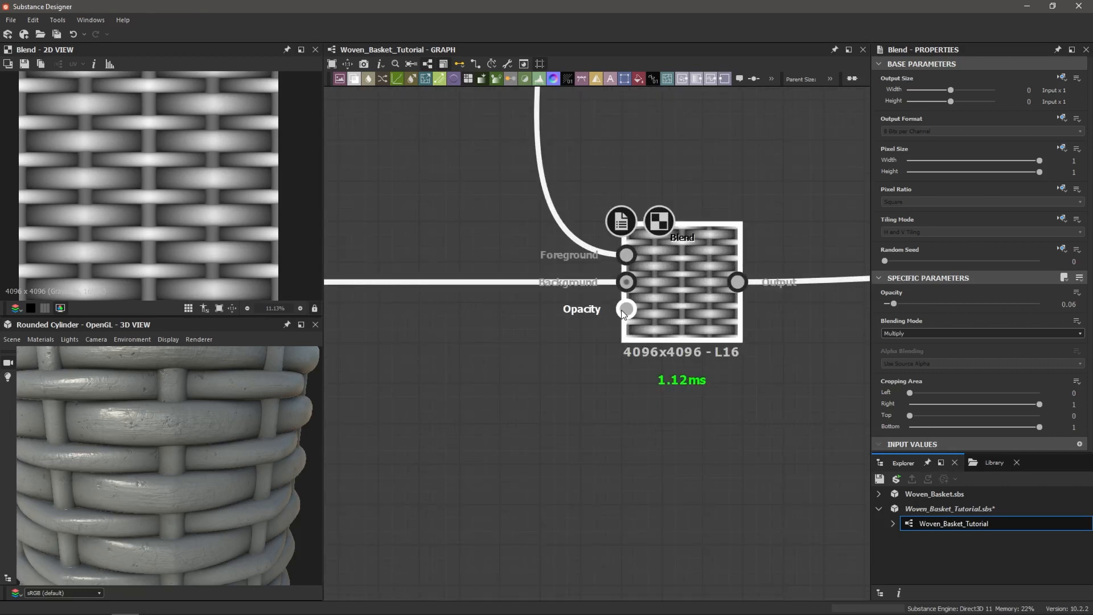
scroll(610, 364, down, 3)
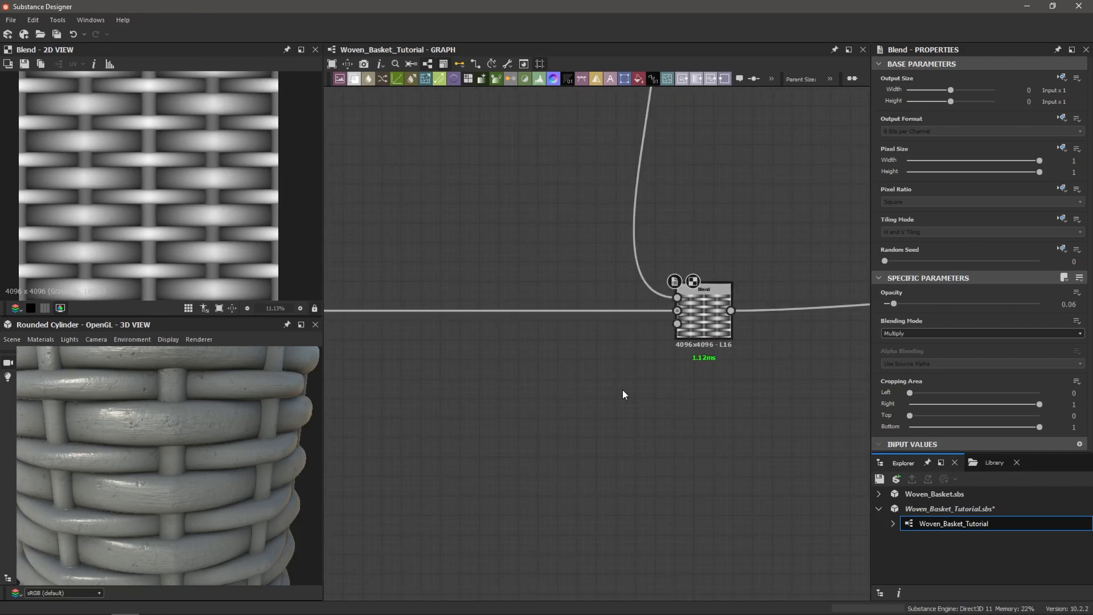
key(space)
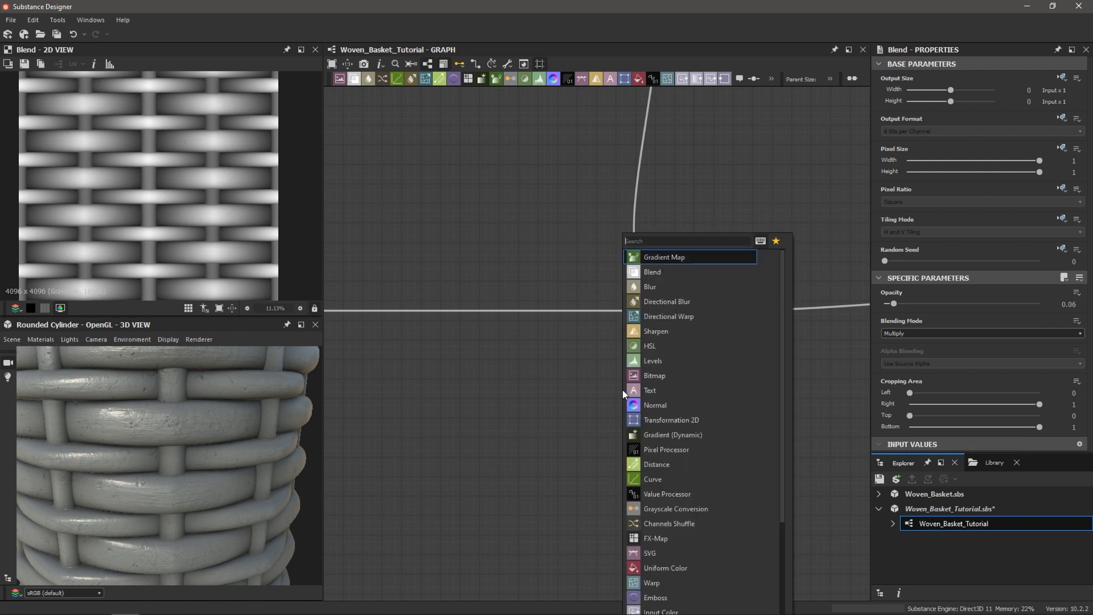
text(perlin)
key(Return)
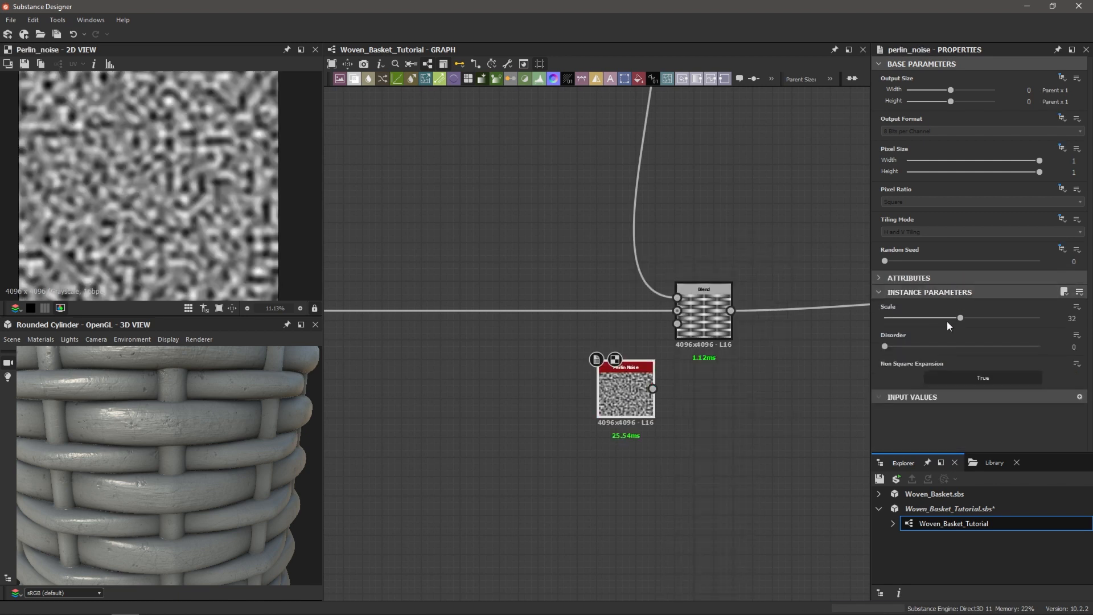
drag(960, 317, 924, 319)
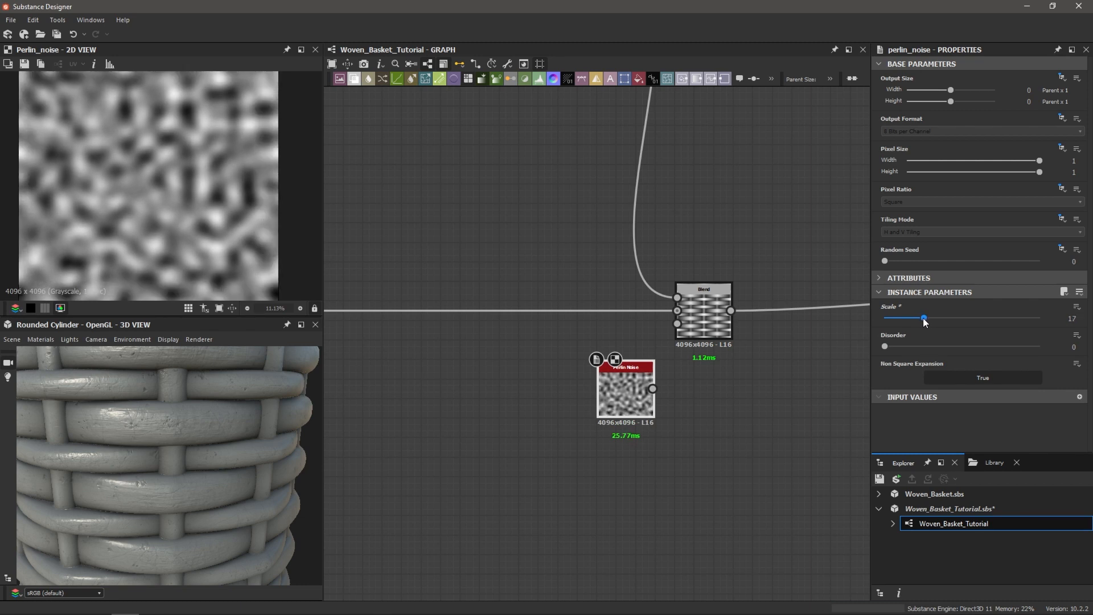
- Add a Levels node after the Perlin Noise and pull its black and white input points inward to raise contrast
drag(629, 395, 551, 395)
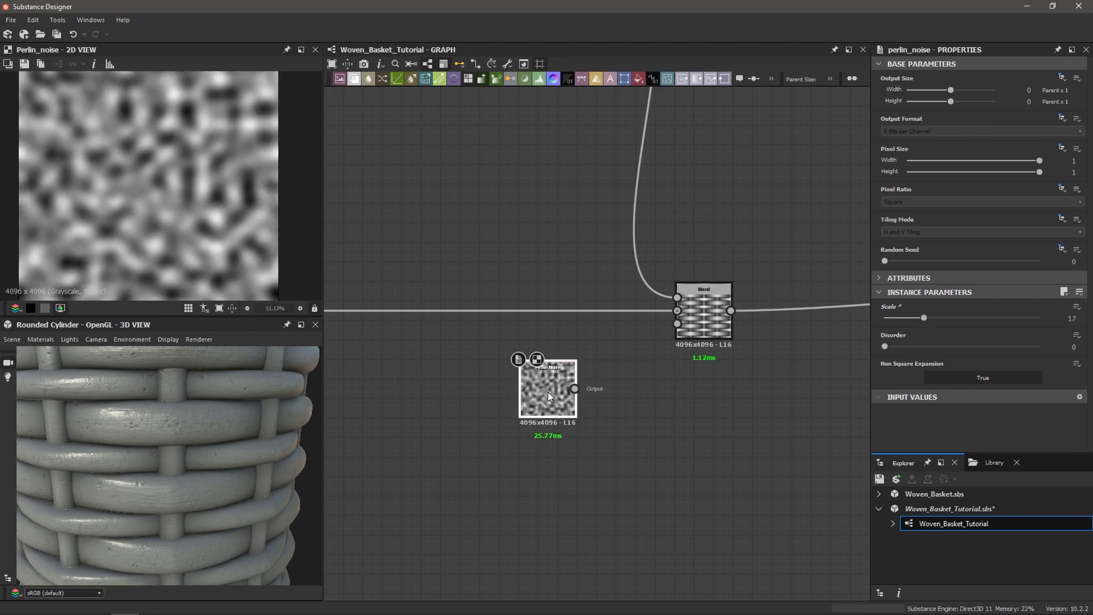
key(space)
text(l)
key(Return)
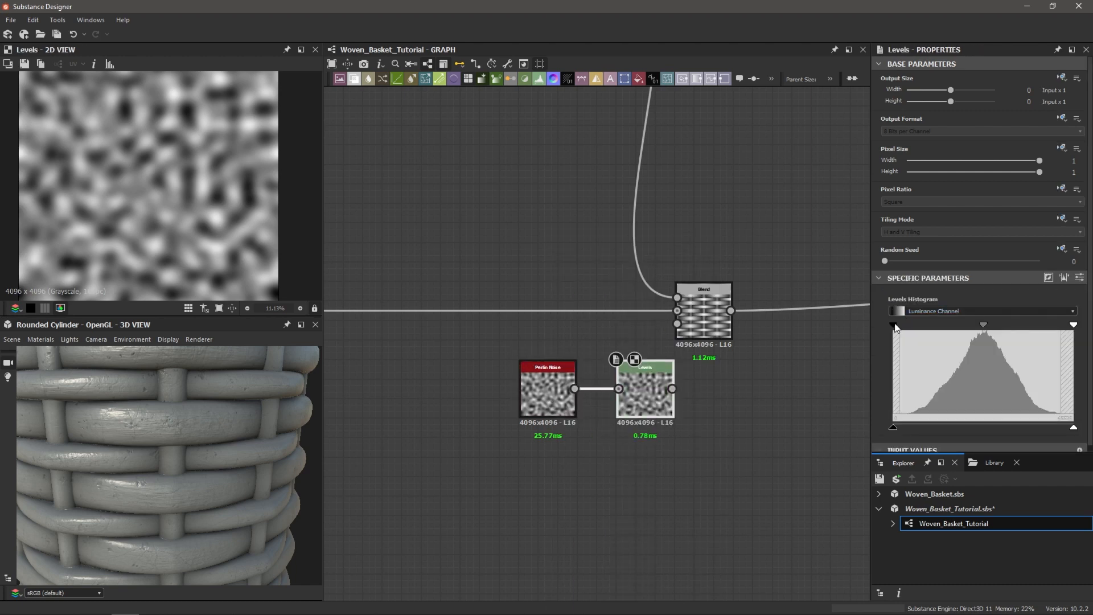
drag(893, 325, 940, 328)
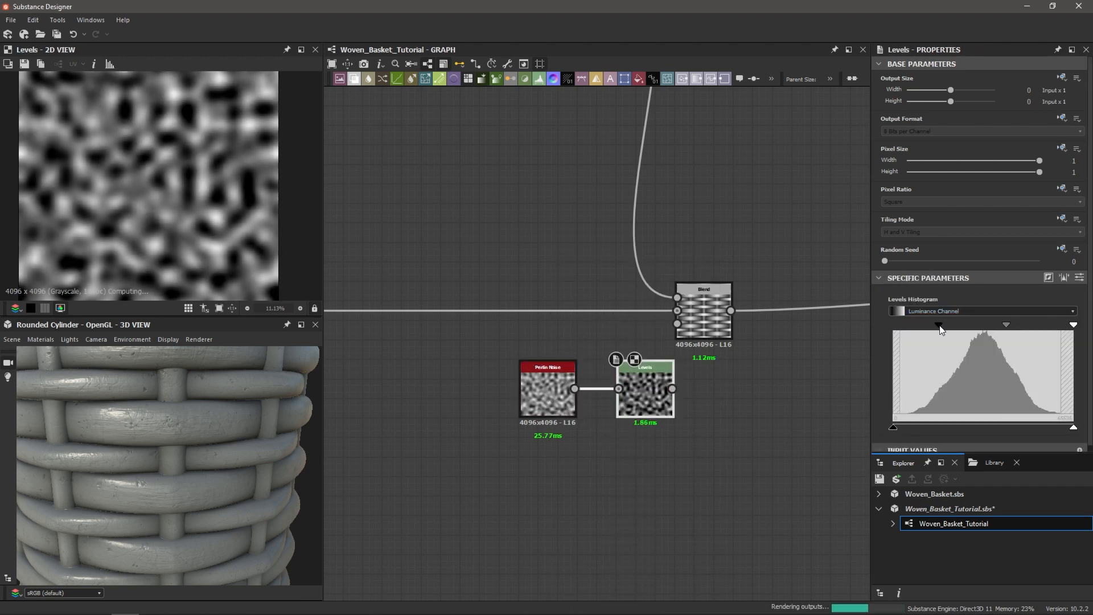
drag(1074, 328, 1022, 330)
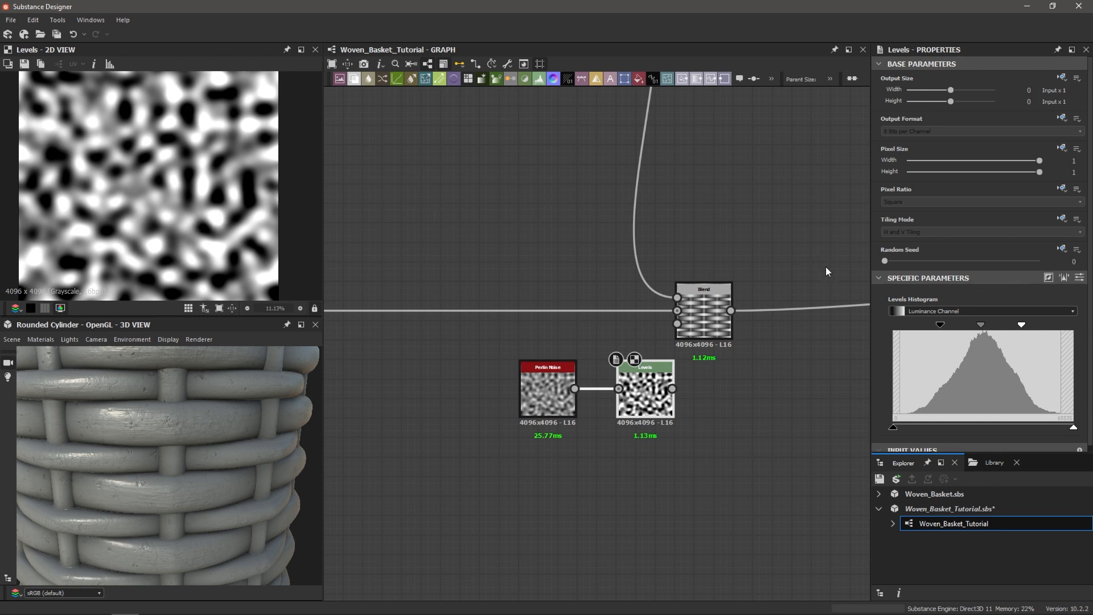
drag(940, 325, 938, 325)
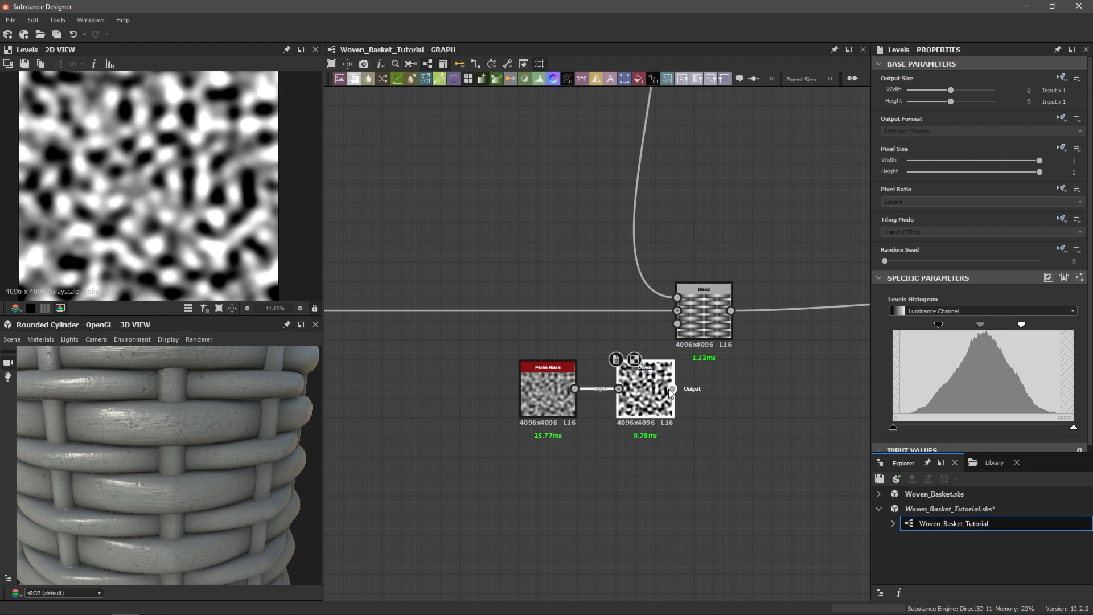
- Connect the Levels output to the crack Blend's Opacity input and inspect the masked cracks on the 3D basket
drag(673, 390, 689, 385)
drag(668, 344, 678, 324)
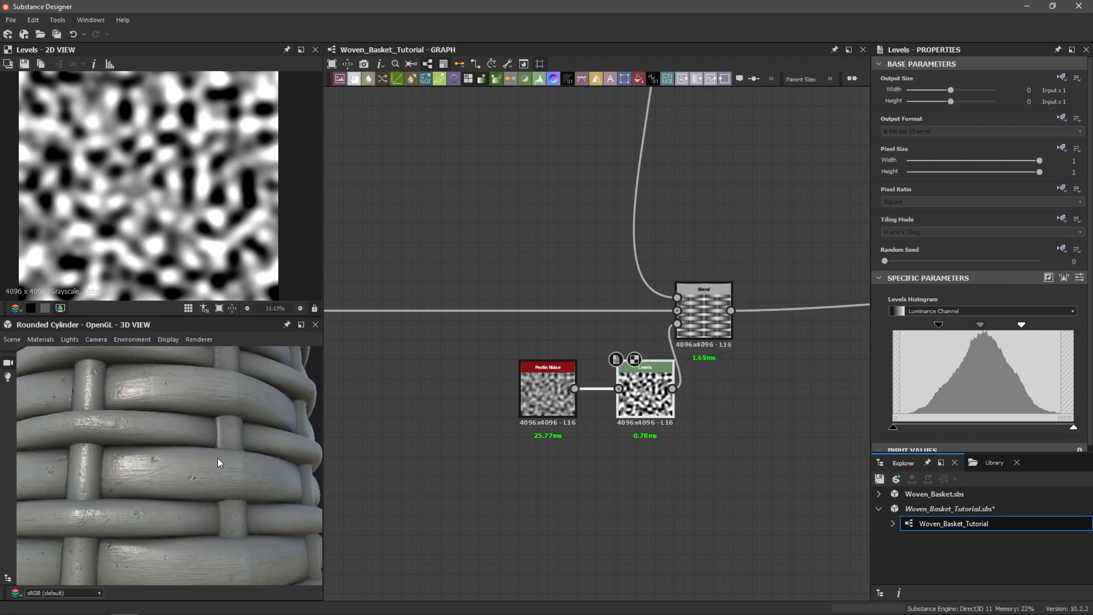
scroll(238, 464, up, 3)
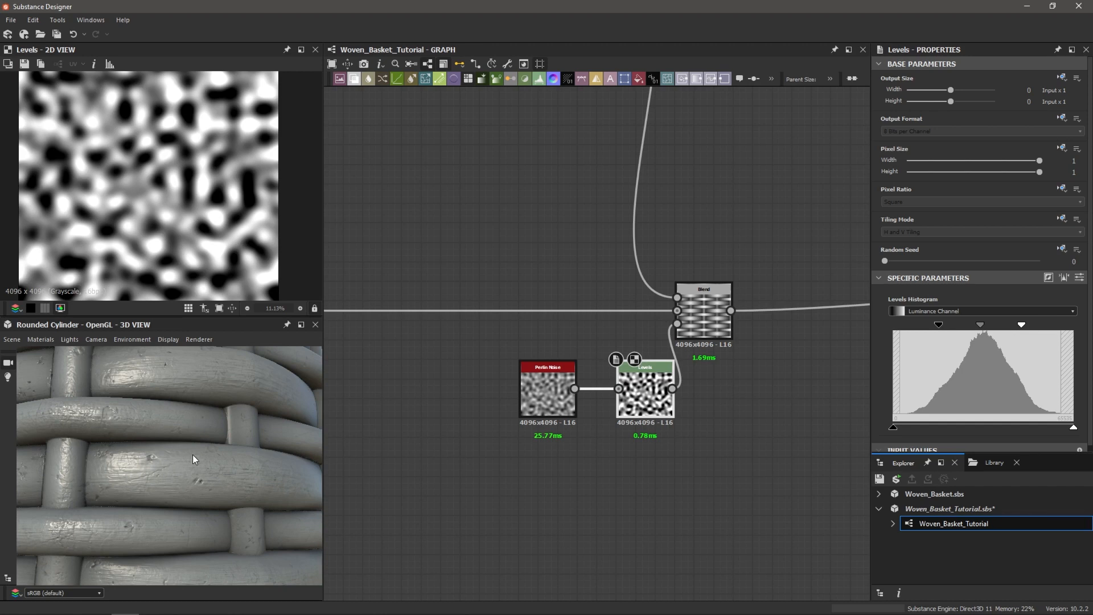
mouse_move(236, 460)
mouse_down()
mouse_move(209, 479)
mouse_move(167, 447)
mouse_move(225, 476)
mouse_up()
scroll(205, 460, down, 3)
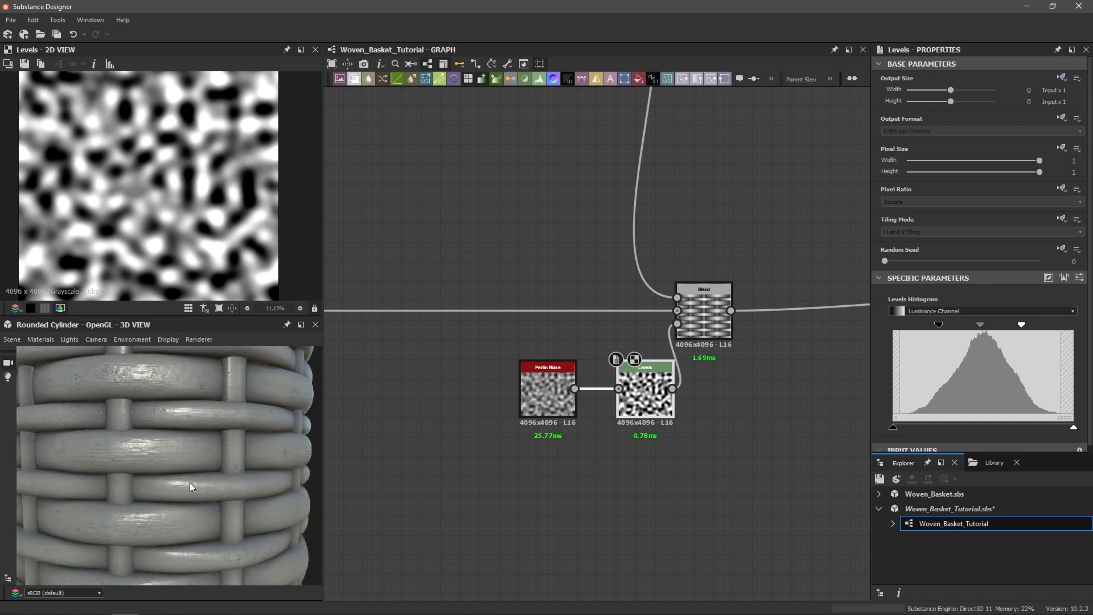
scroll(193, 484, up, 3)
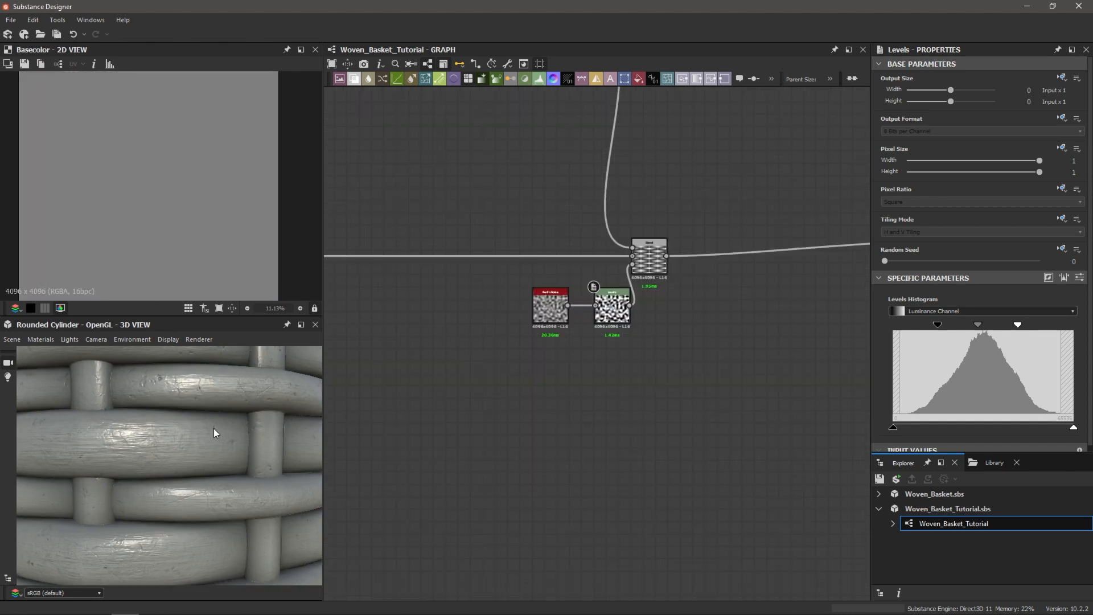
scroll(203, 431, down, 3)
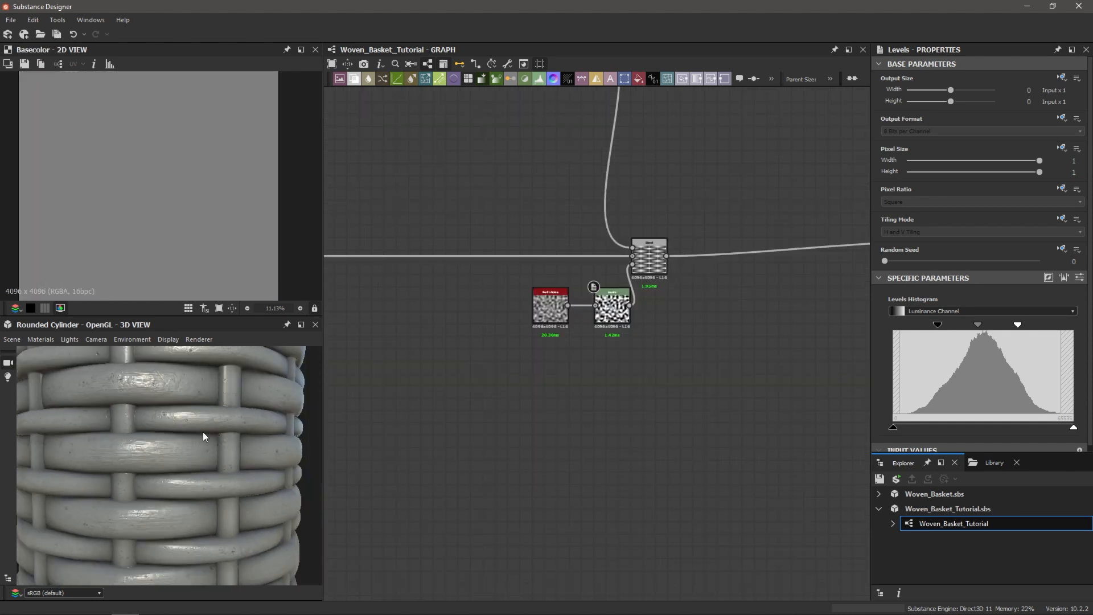
scroll(203, 432, down, 5)
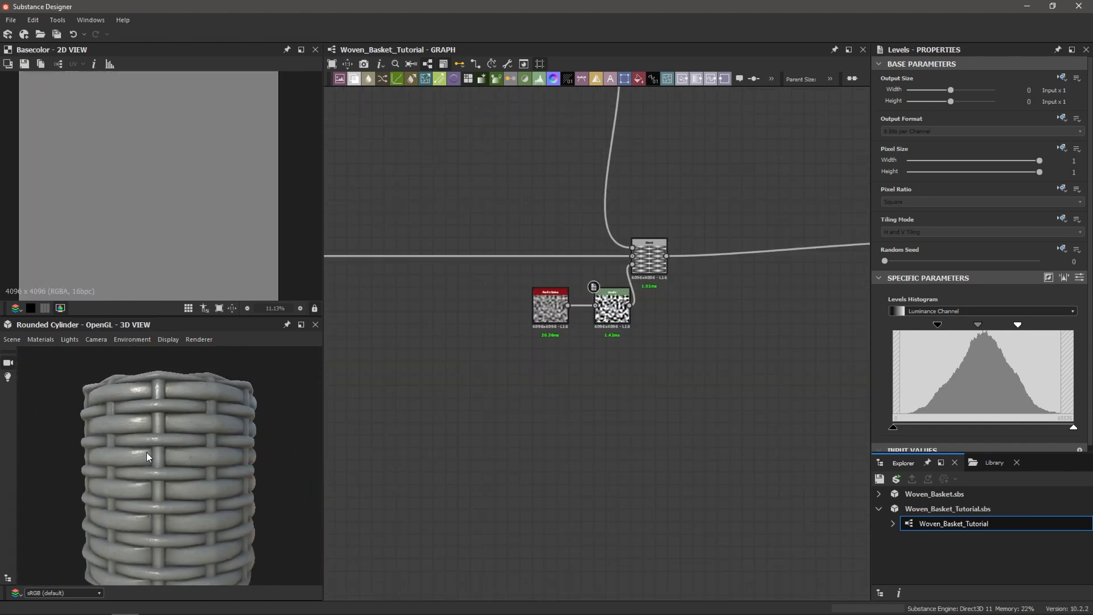
scroll(175, 456, up, 3)
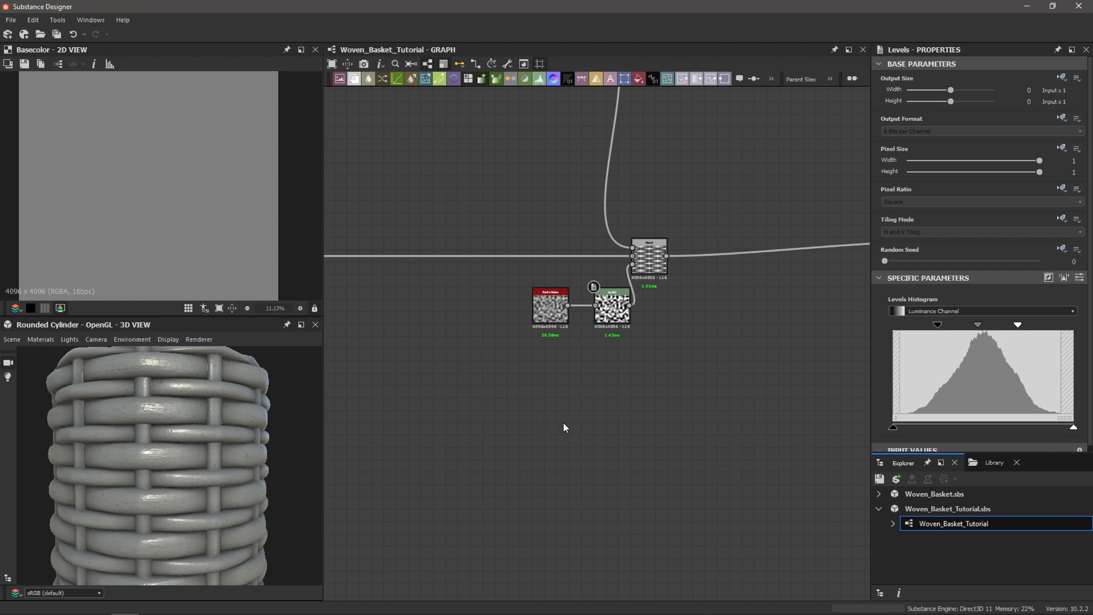
- Insert a Directional Warp node between the crack Blend and the final Blend
middle_drag(677, 418, 537, 468)
scroll(545, 461, down, 1)
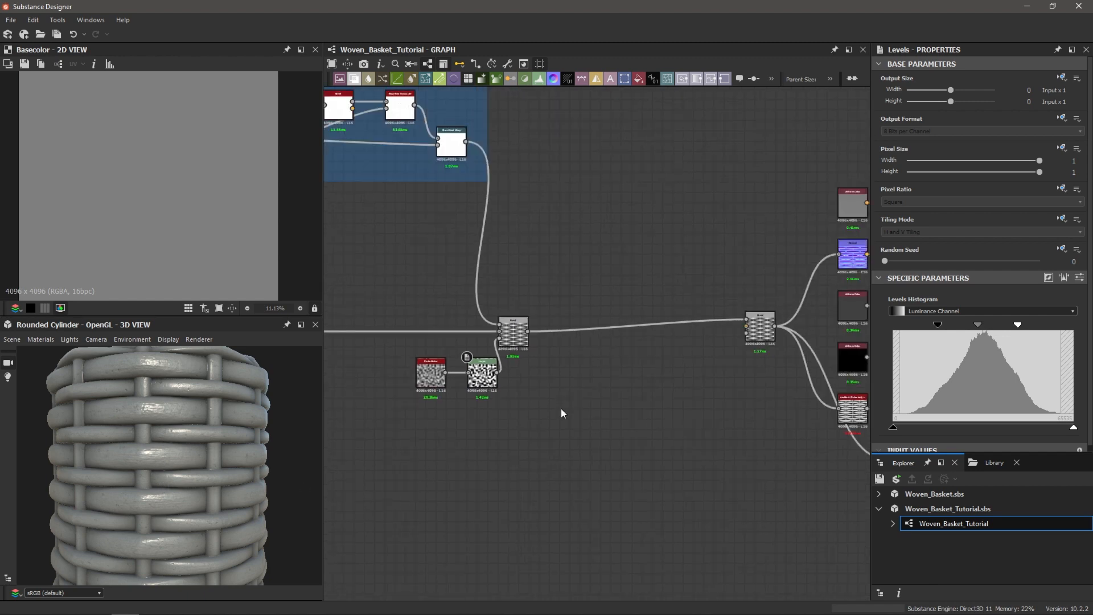
scroll(521, 344, up, 2)
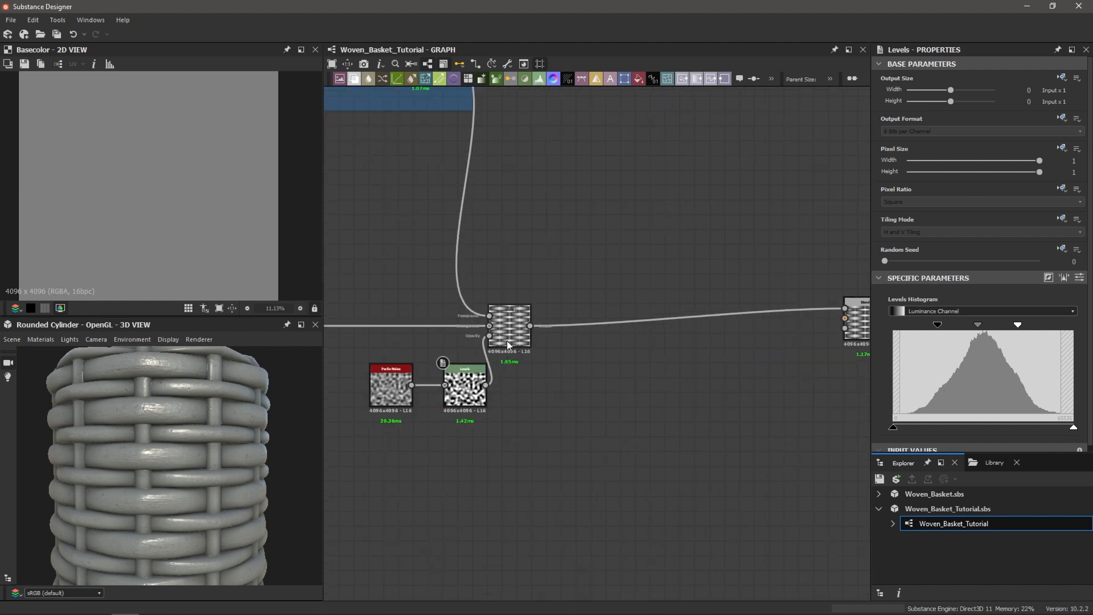
scroll(508, 343, down, 2)
scroll(513, 337, up, 3)
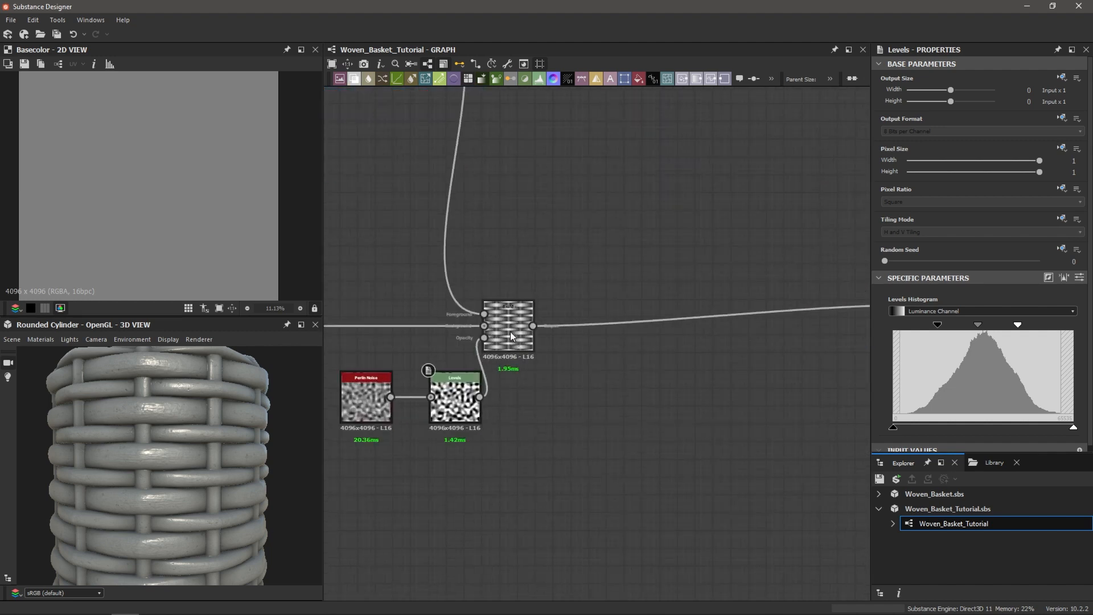
click(508, 328)
scroll(507, 324, down, 1)
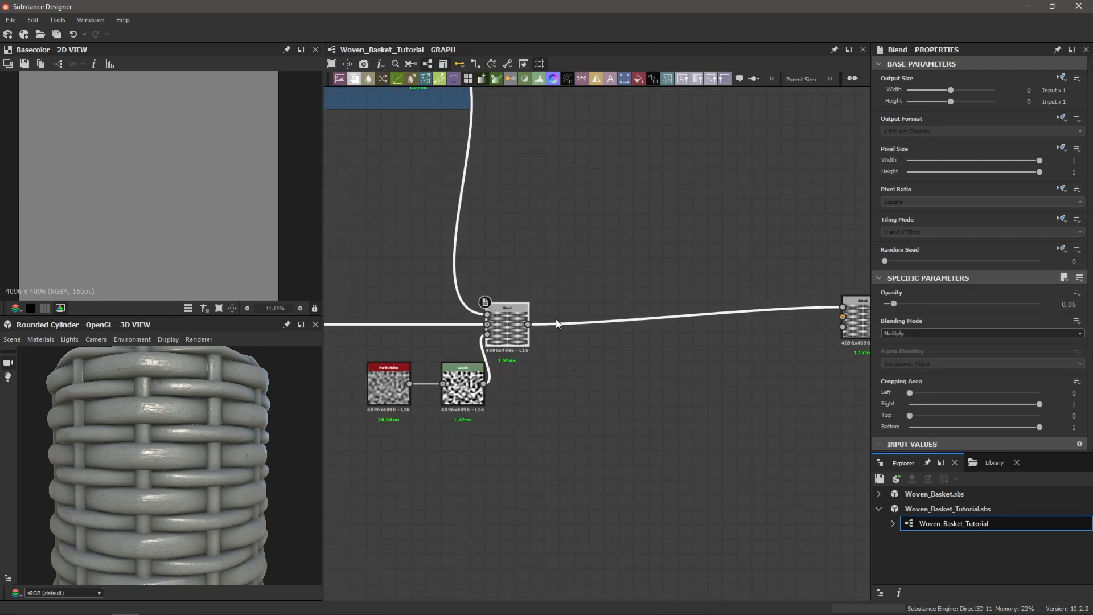
key(space)
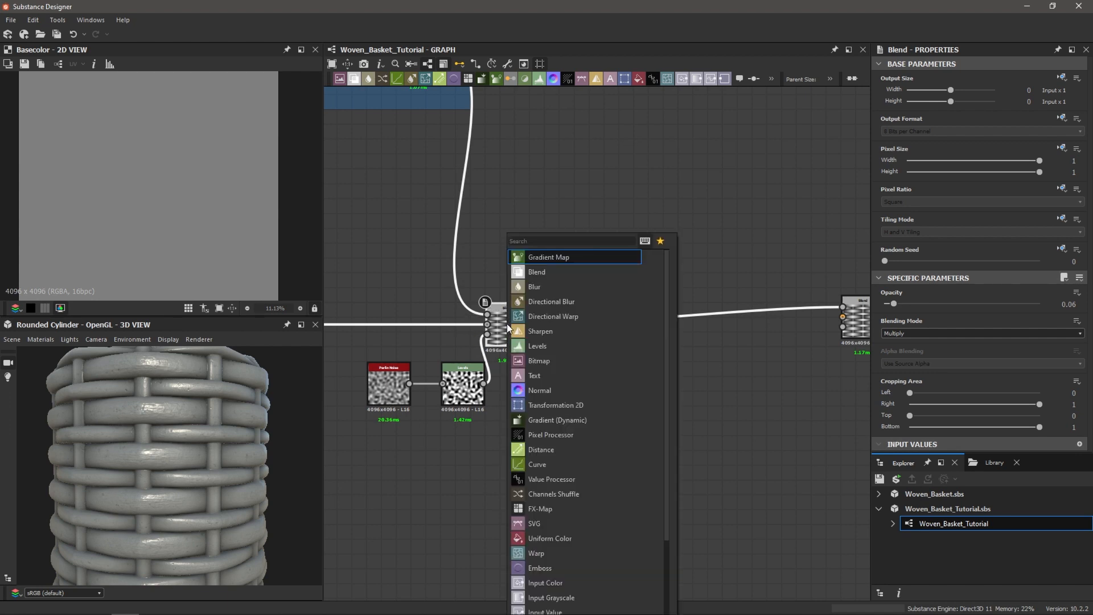
click(570, 316)
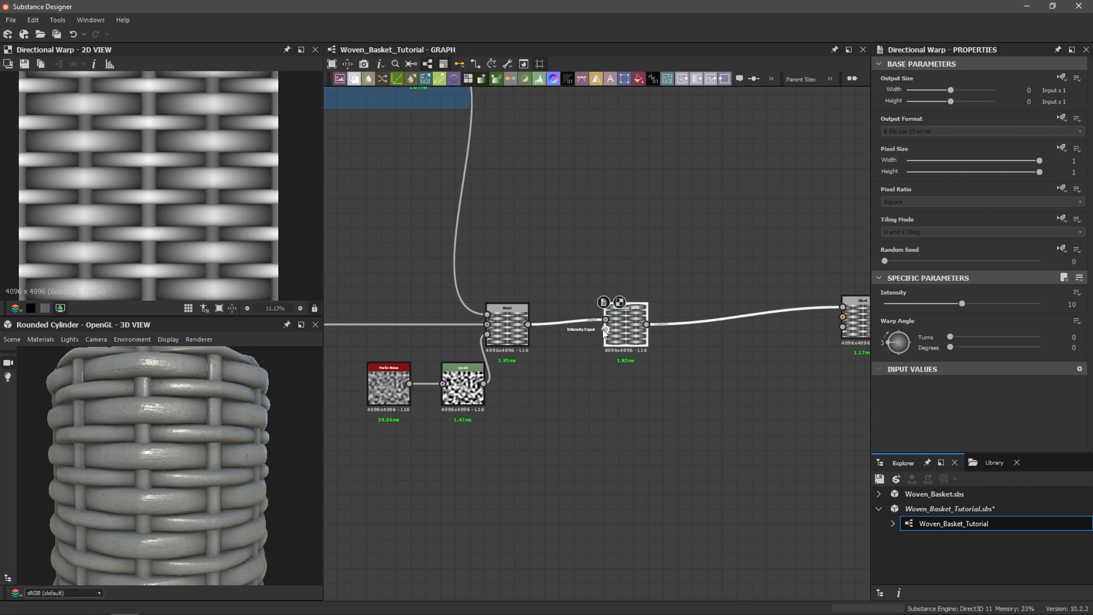
- Feed a new Perlin Noise with Scale 3 into the Directional Warp's Intensity Input
drag(604, 330, 565, 361)
drag(556, 446, 550, 452)
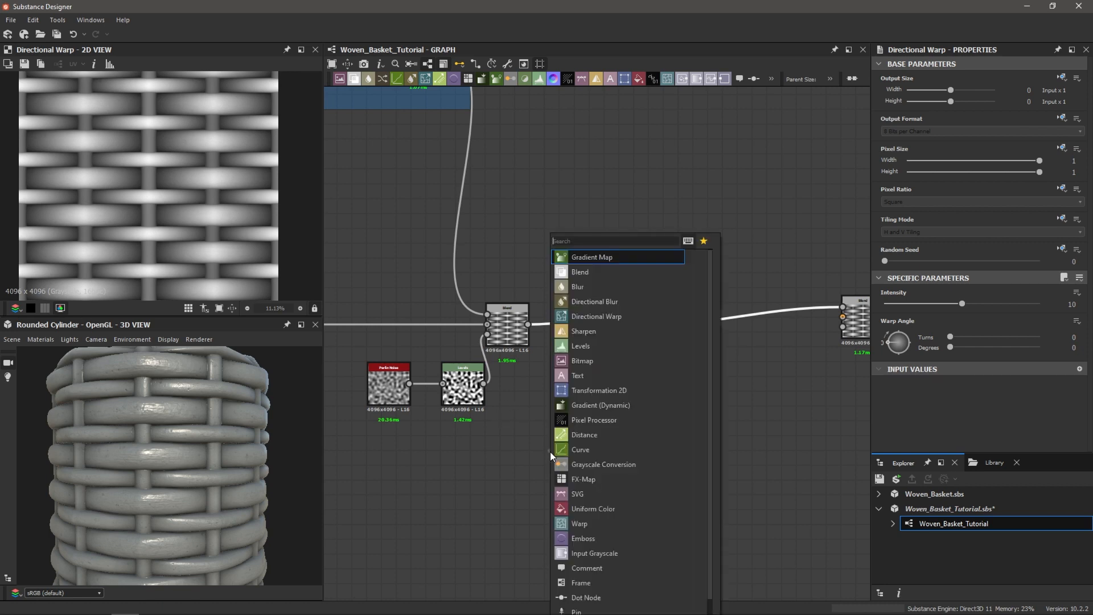
text(perlin)
key(Return)
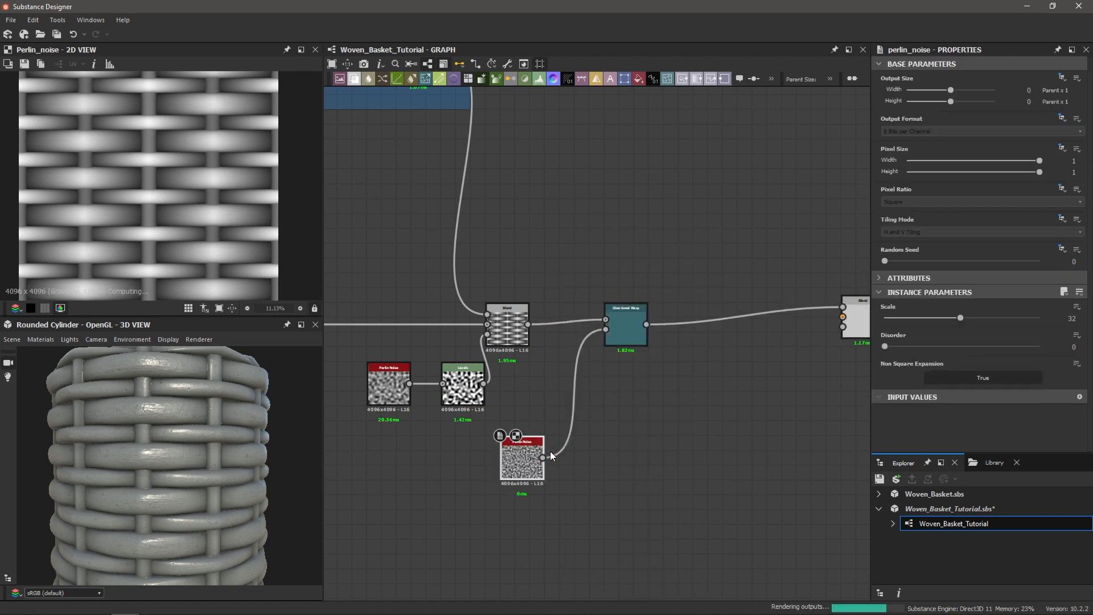
drag(960, 318, 893, 317)
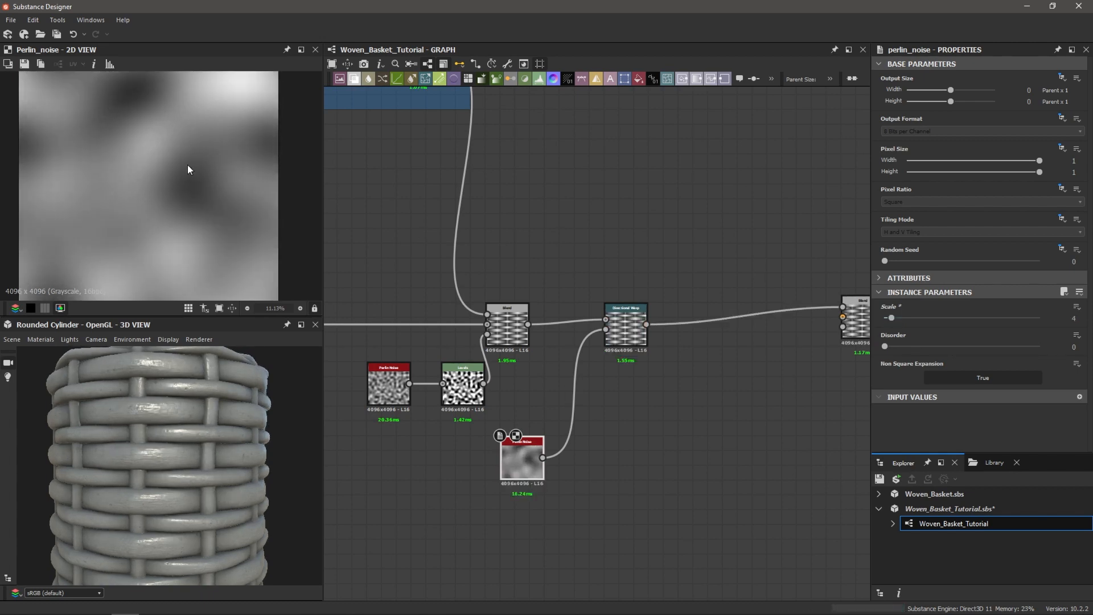
drag(892, 318, 889, 319)
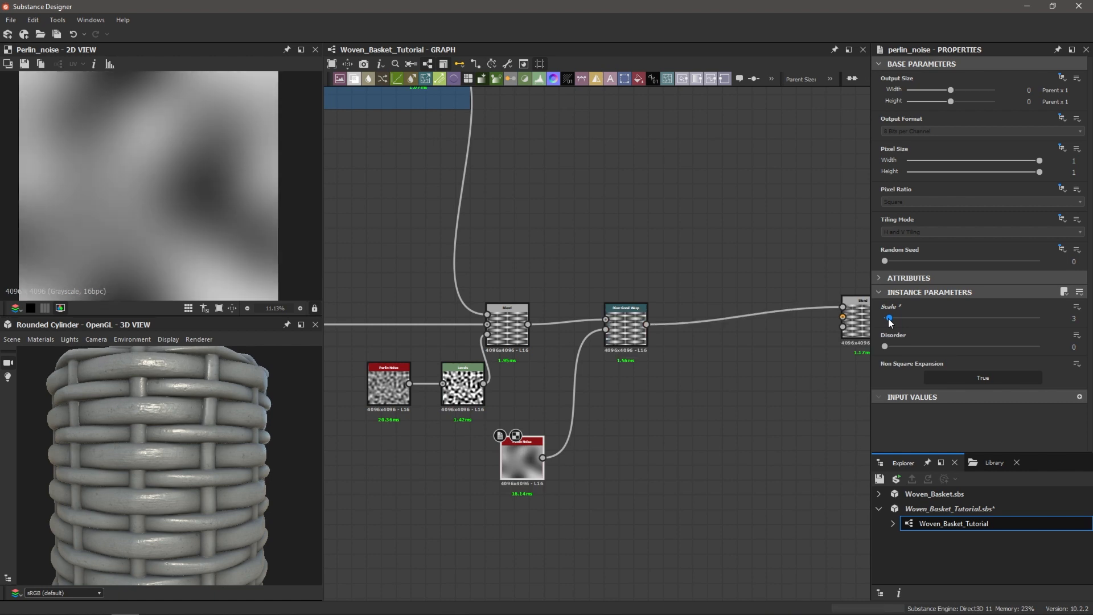
- Set the Intensity of the Directional Warp after the crack Blend to 20
double_click(629, 322)
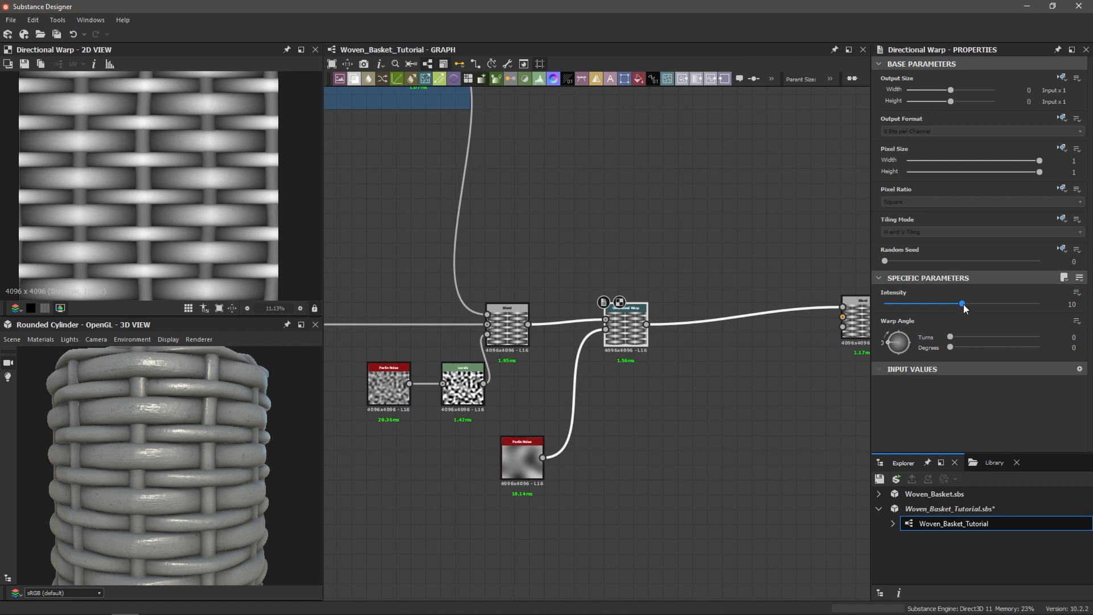
drag(966, 304, 1068, 303)
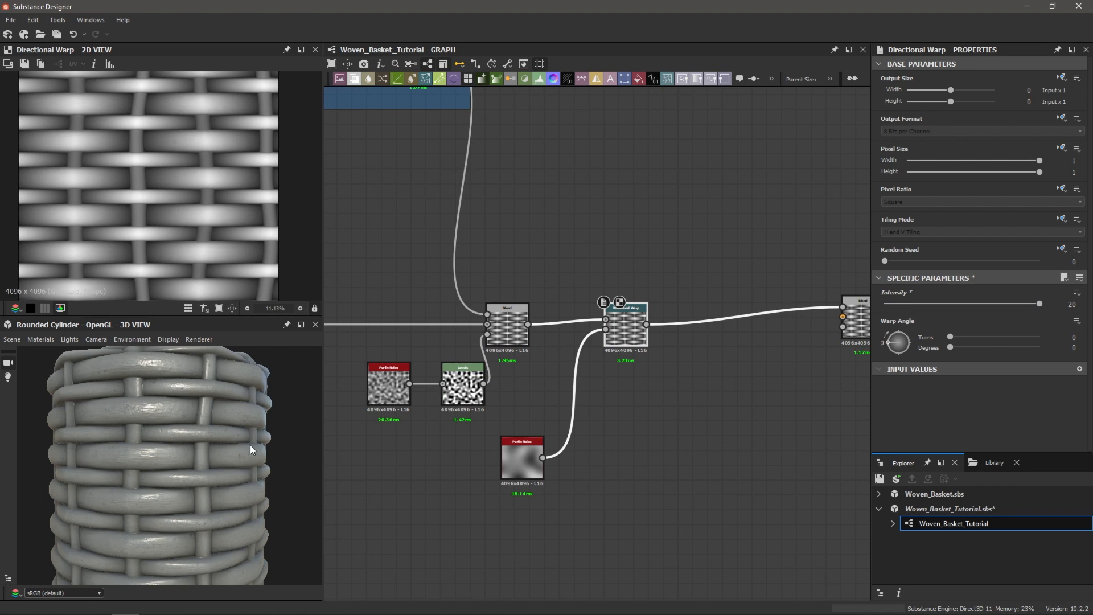
- Set the Warp Angle of the Directional Warp to -26 degrees and inspect the bent weave on the 3D basket
scroll(217, 454, down, 3)
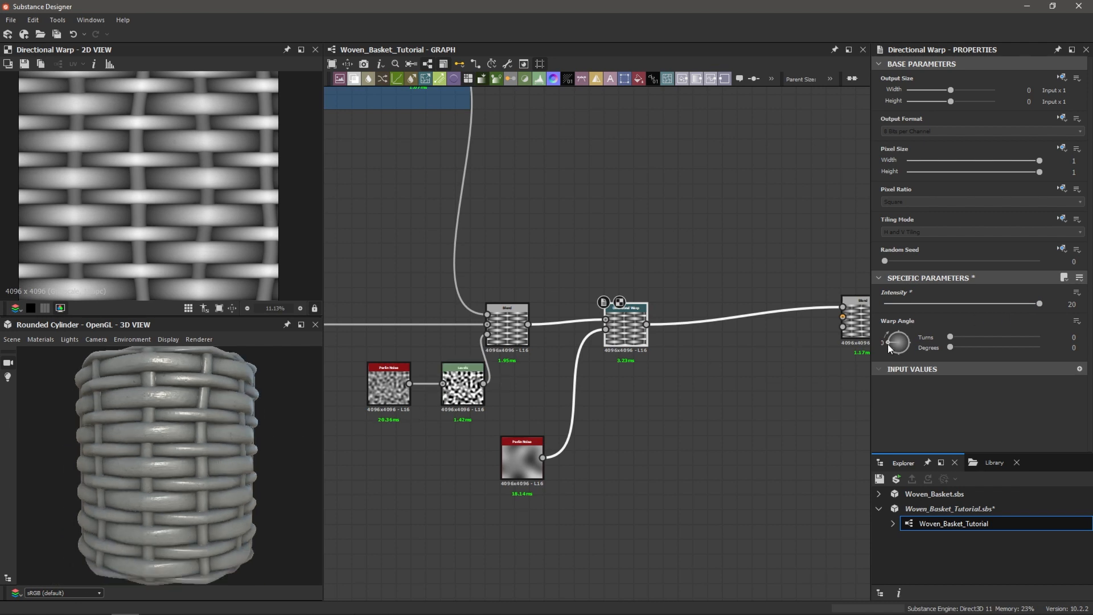
drag(887, 344, 891, 333)
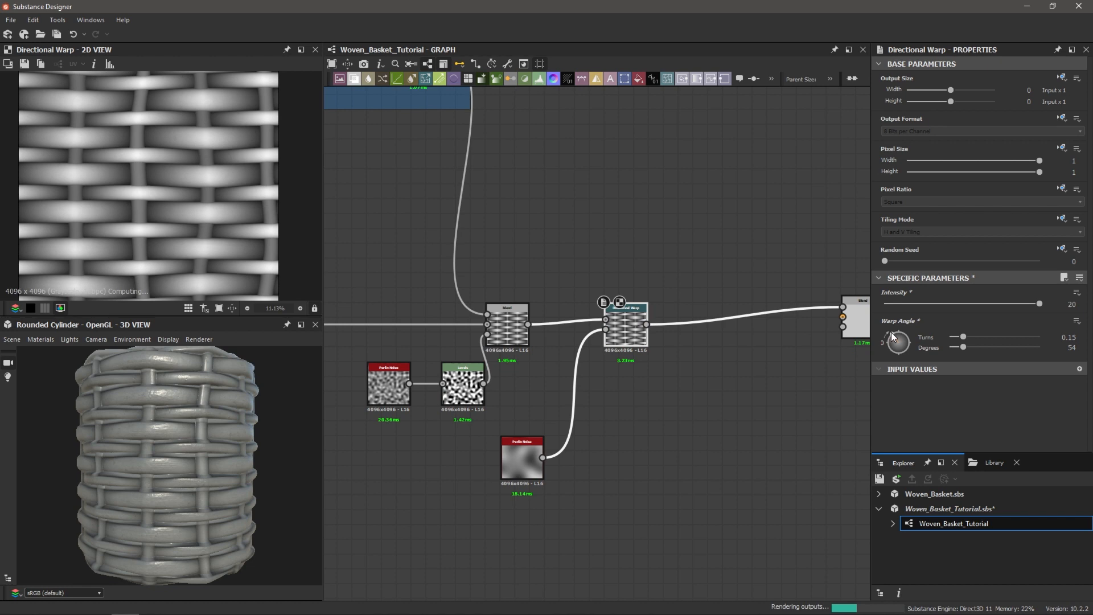
mouse_move(891, 333)
mouse_down()
mouse_move(913, 337)
mouse_move(891, 345)
mouse_up()
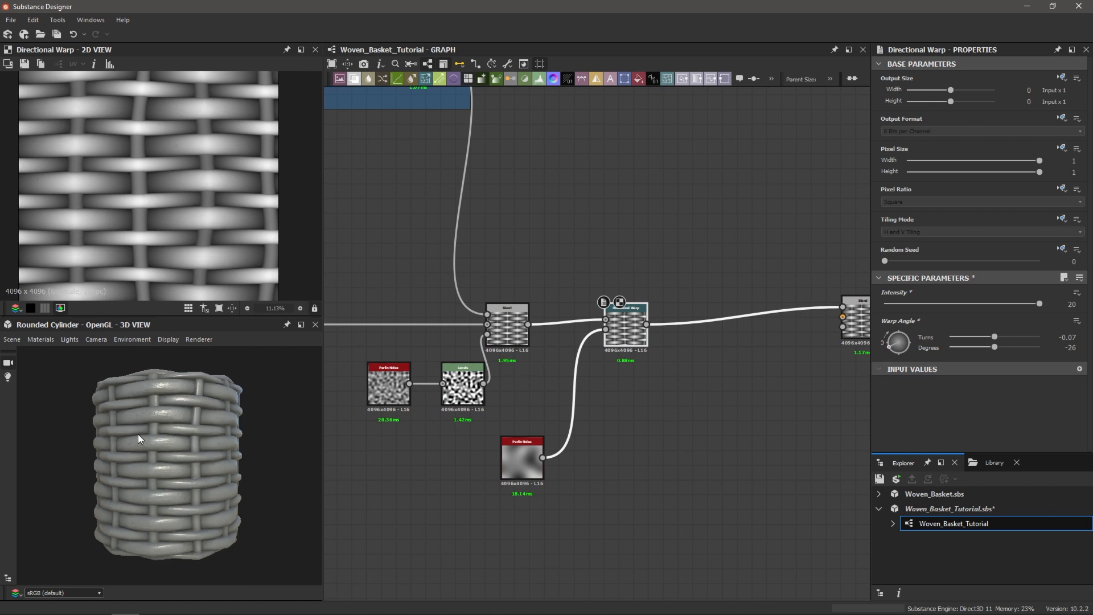
drag(138, 434, 142, 462)
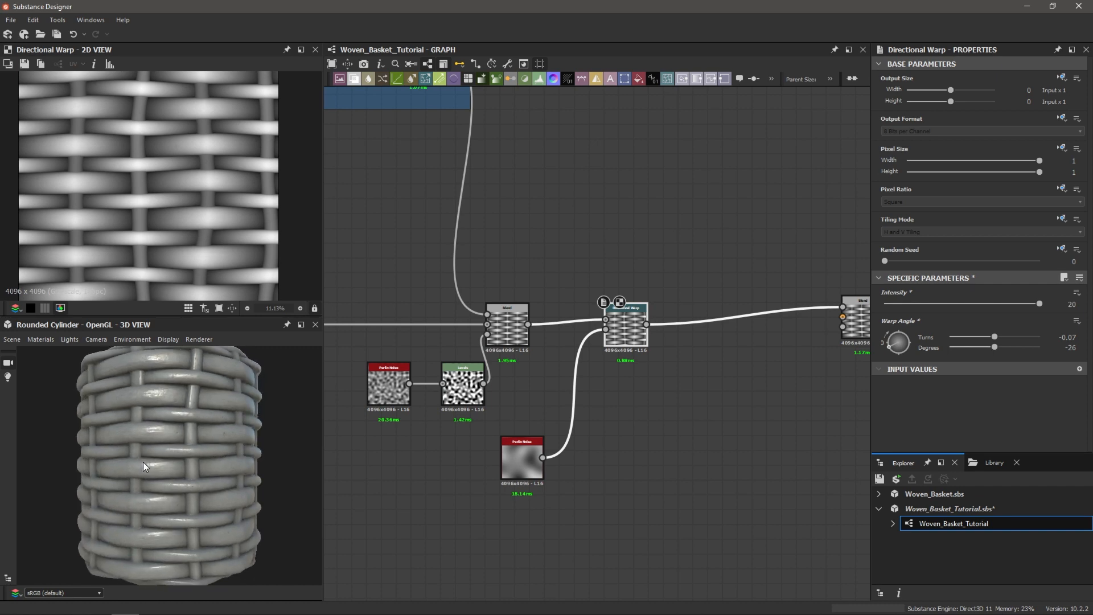
- Tuck the Perlin Noise under the Directional Warp and enclose both nodes in a frame titled "Organic Warping"
drag(529, 470, 559, 410)
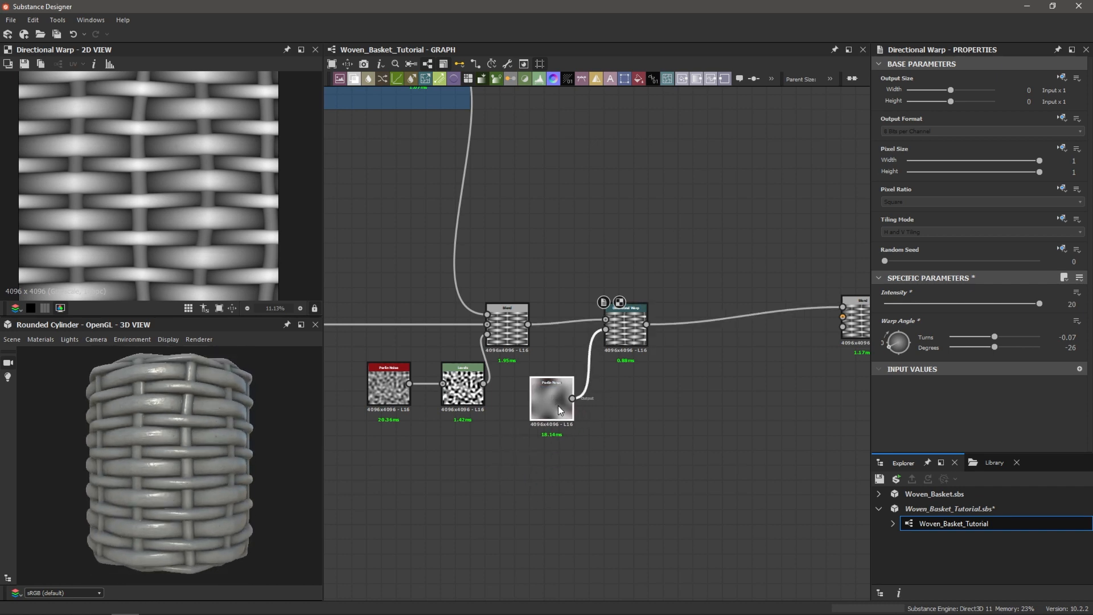
drag(549, 261, 664, 380)
key(space)
text(fra)
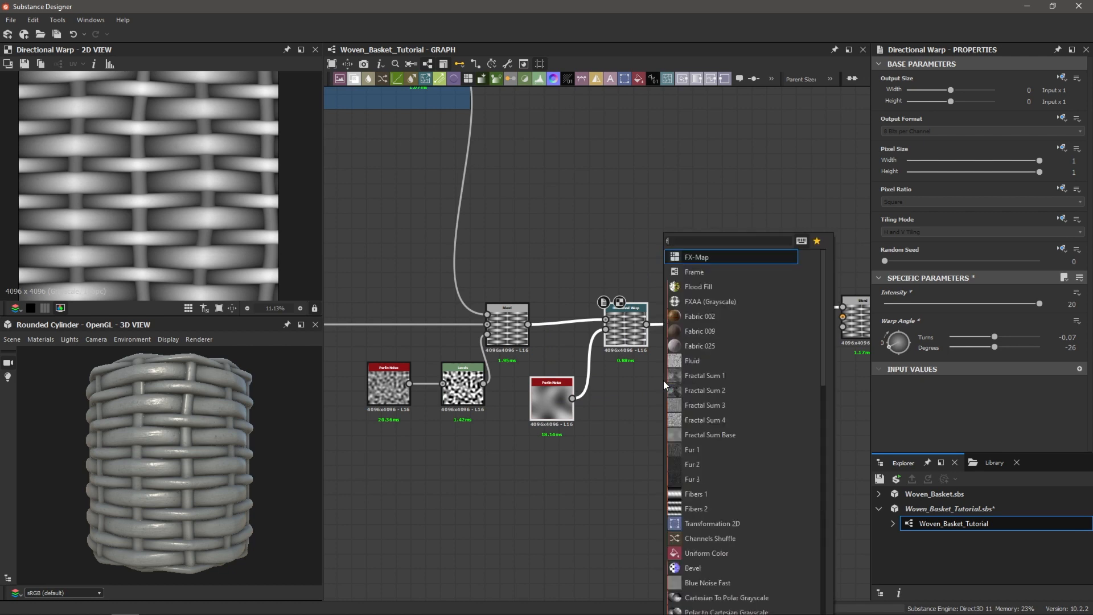
key(Return)
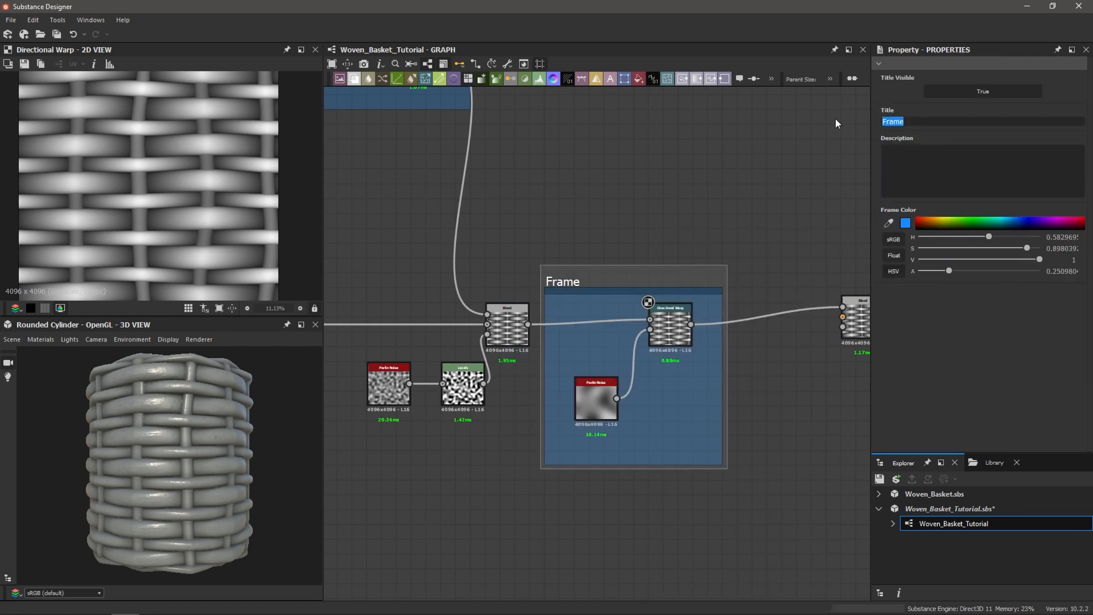
text(Organic Warping)
key(Return)
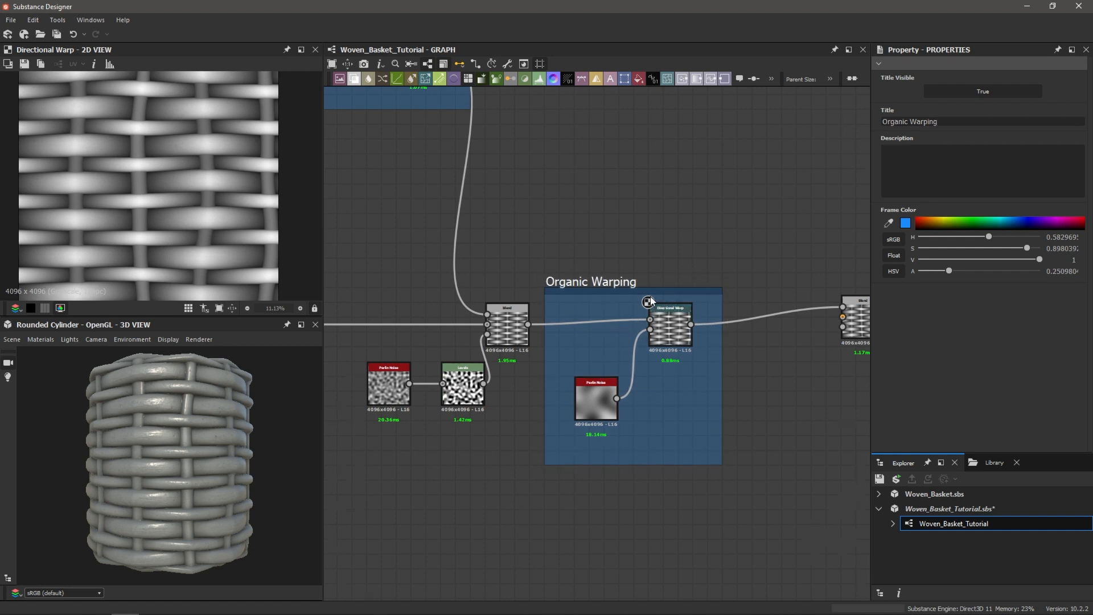
- Review the graph's earlier groups, from the band masks and Wood Grain through Tactile Detail to Chipping
scroll(649, 295, down, 2)
scroll(618, 297, down, 2)
scroll(620, 301, down, 1)
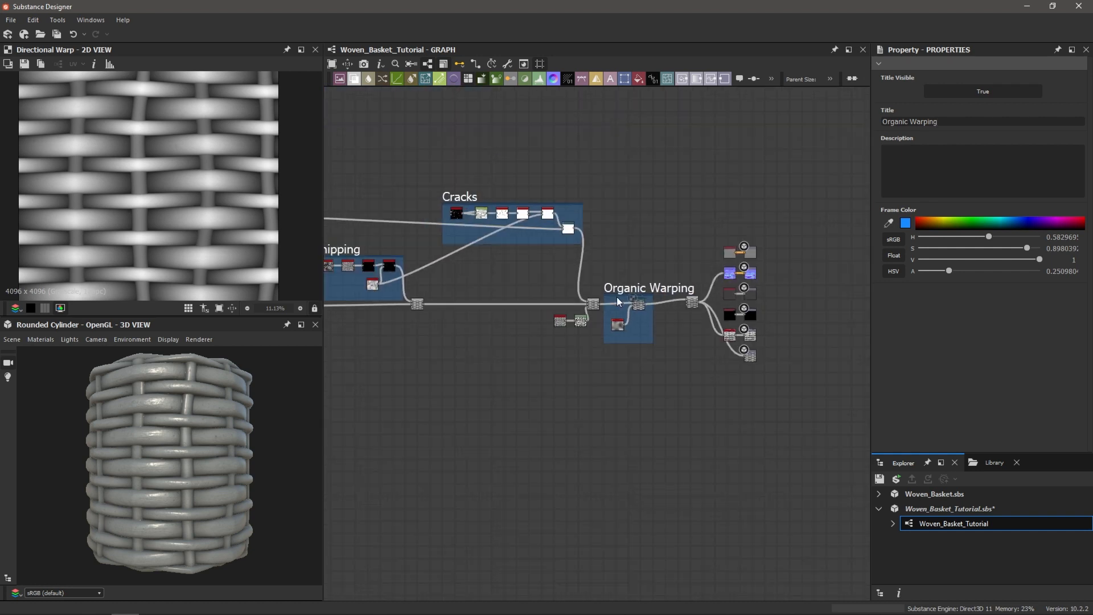
middle_drag(603, 379, 668, 398)
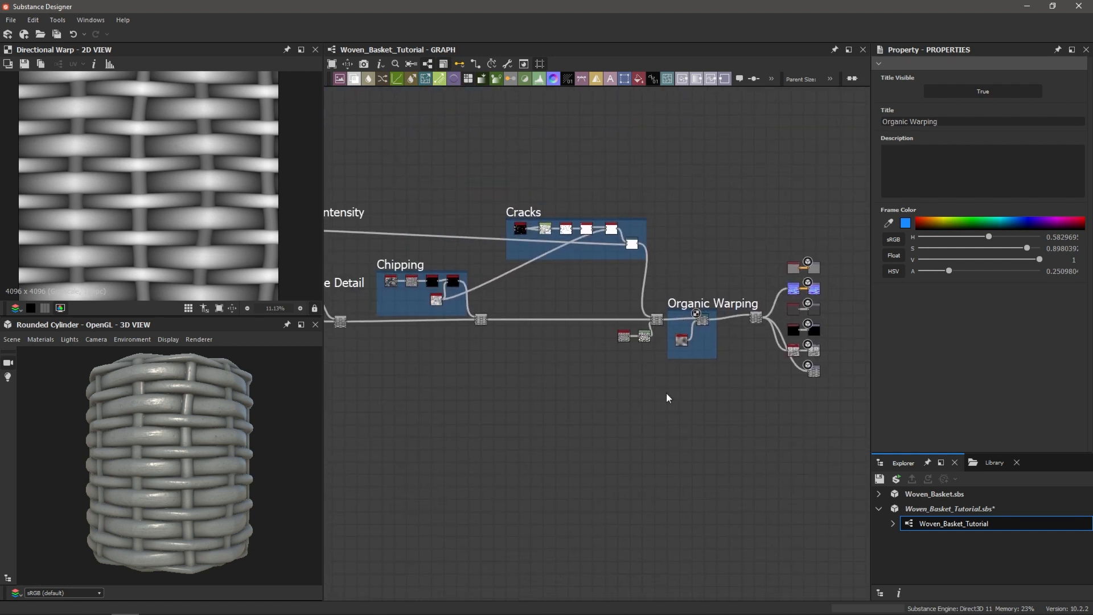
drag(272, 419, 217, 423)
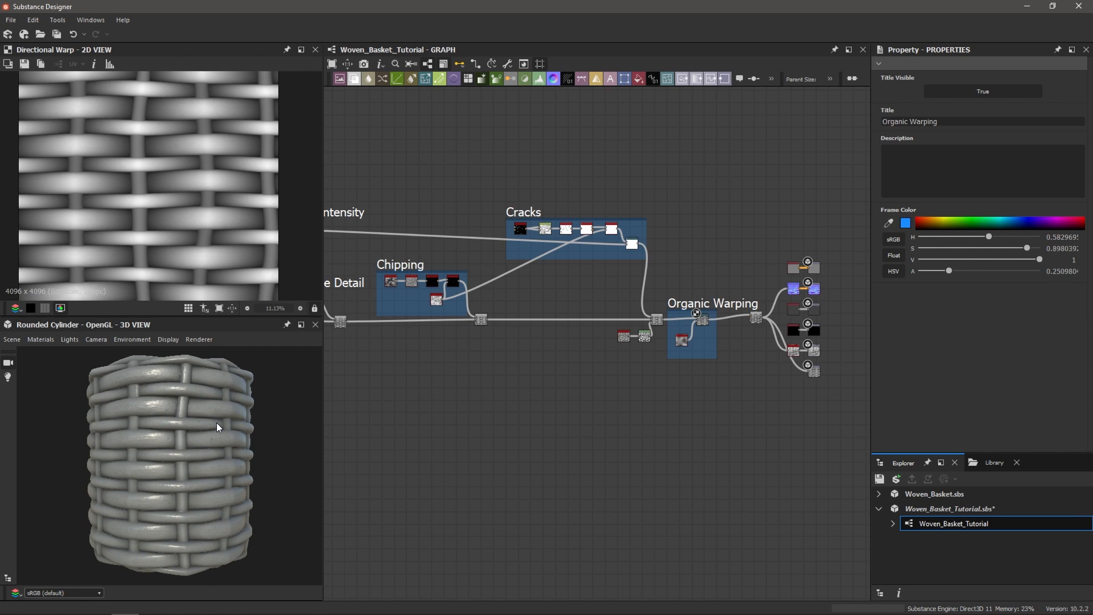
middle_drag(444, 402, 582, 409)
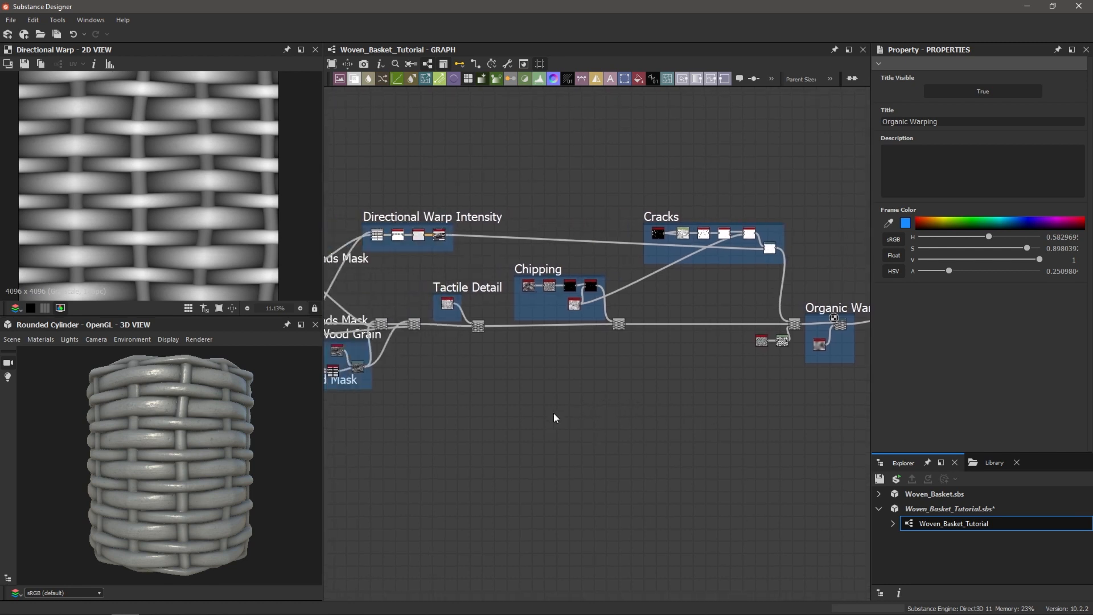
scroll(552, 414, down, 3)
middle_drag(479, 422, 667, 413)
scroll(608, 419, up, 3)
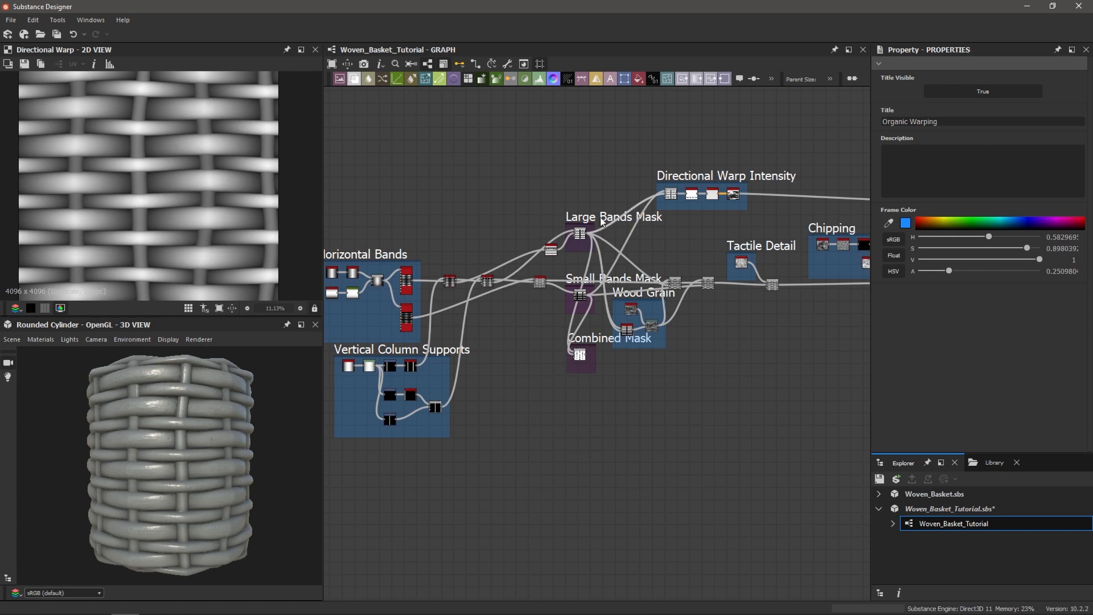
middle_drag(762, 325, 693, 333)
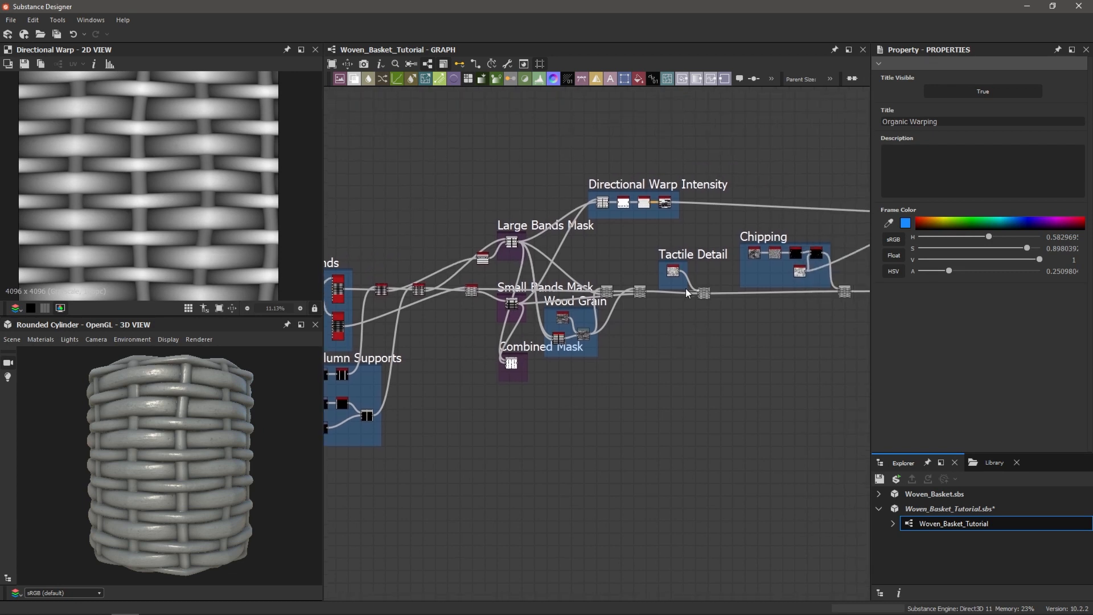
scroll(704, 277, up, 2)
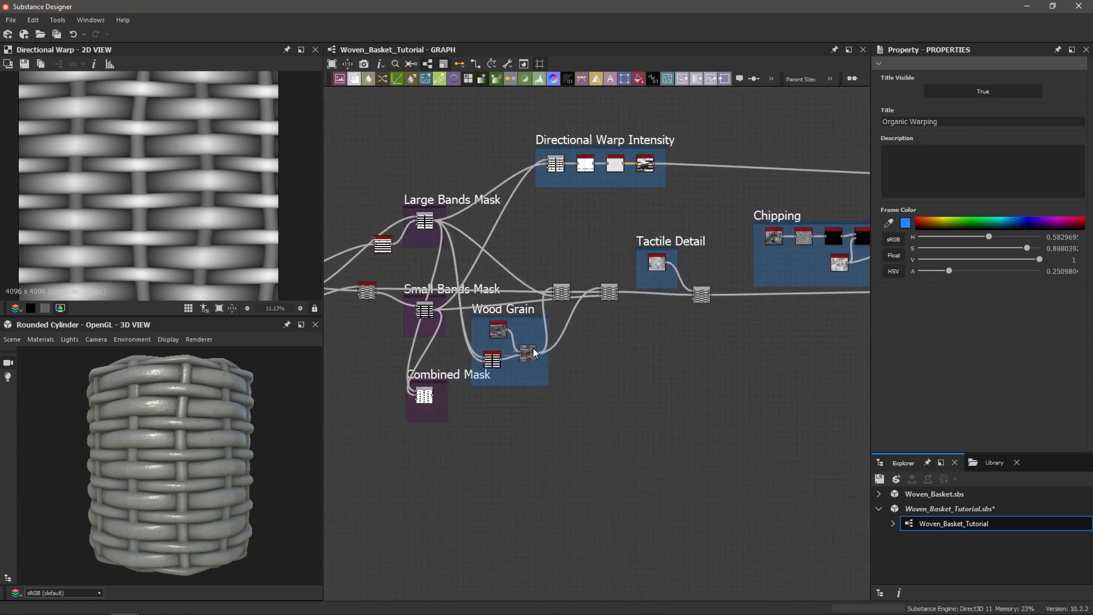
middle_drag(707, 278, 675, 299)
scroll(649, 285, up, 2)
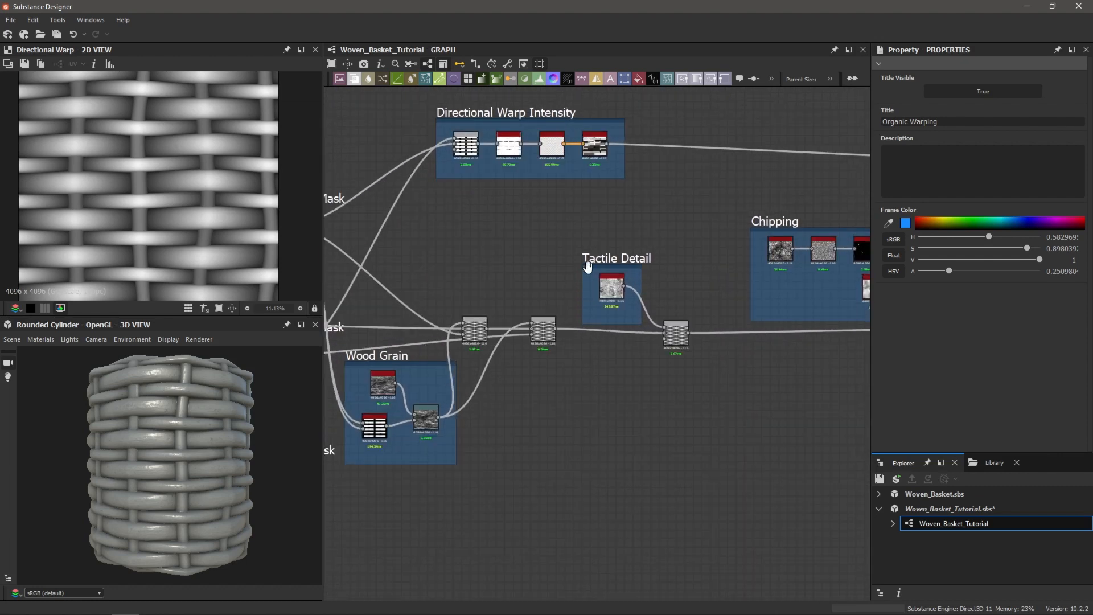
middle_drag(709, 268, 561, 284)
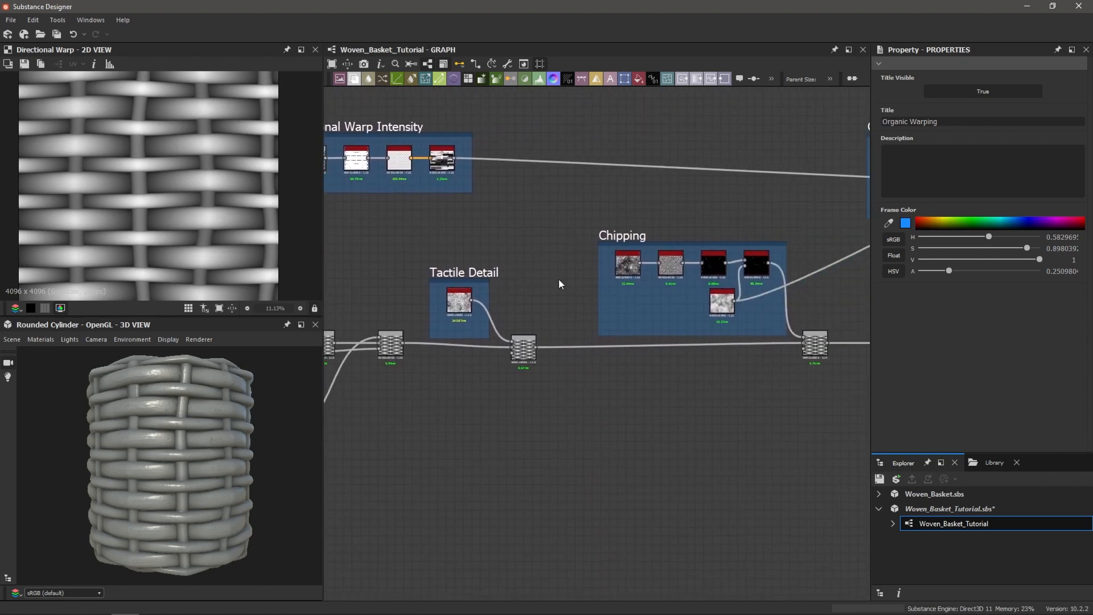
scroll(718, 284, down, 3)
middle_drag(718, 284, 580, 299)
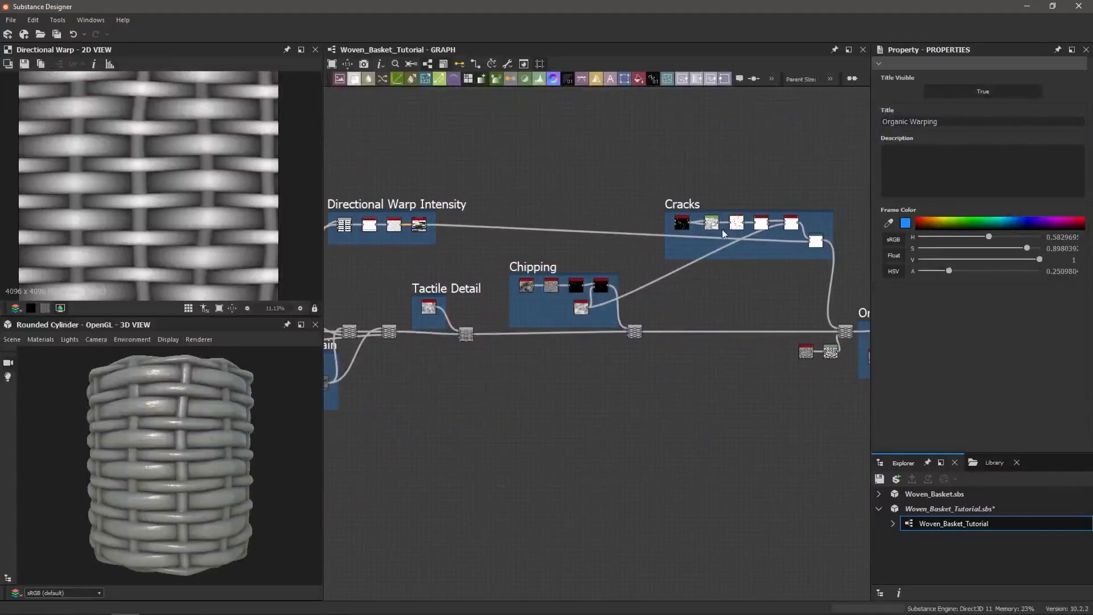
- Examine the Directional Warp Intensity group, the crack mask nodes feeding the Blend and the Organic Warping frame, plus the 3D basket
middle_drag(784, 221, 728, 237)
middle_drag(460, 234, 634, 234)
scroll(541, 225, up, 3)
scroll(535, 250, up, 2)
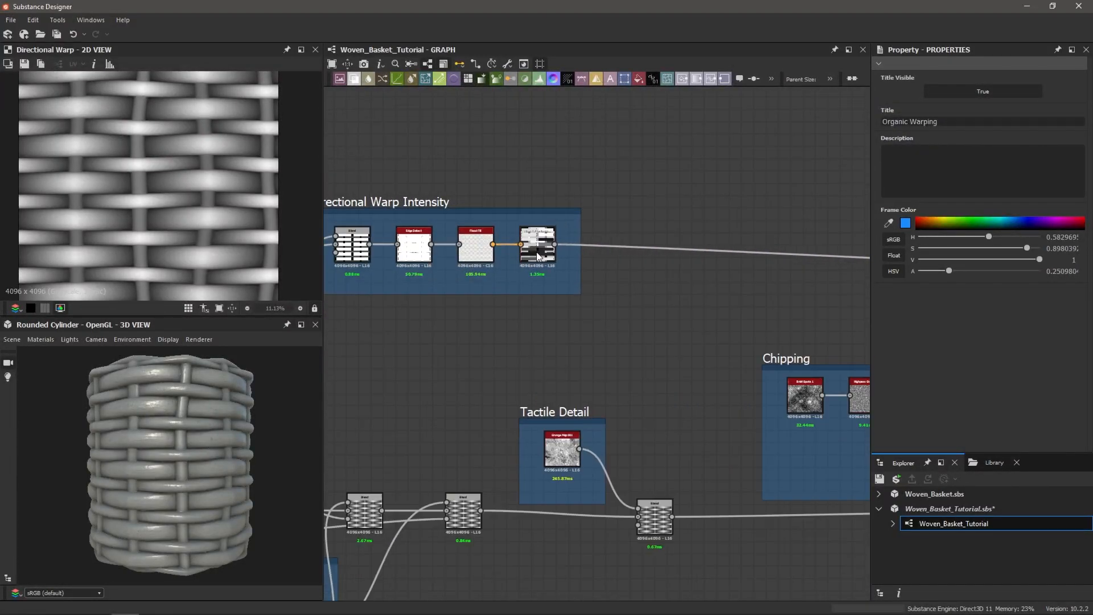
scroll(504, 245, down, 2)
scroll(394, 248, up, 2)
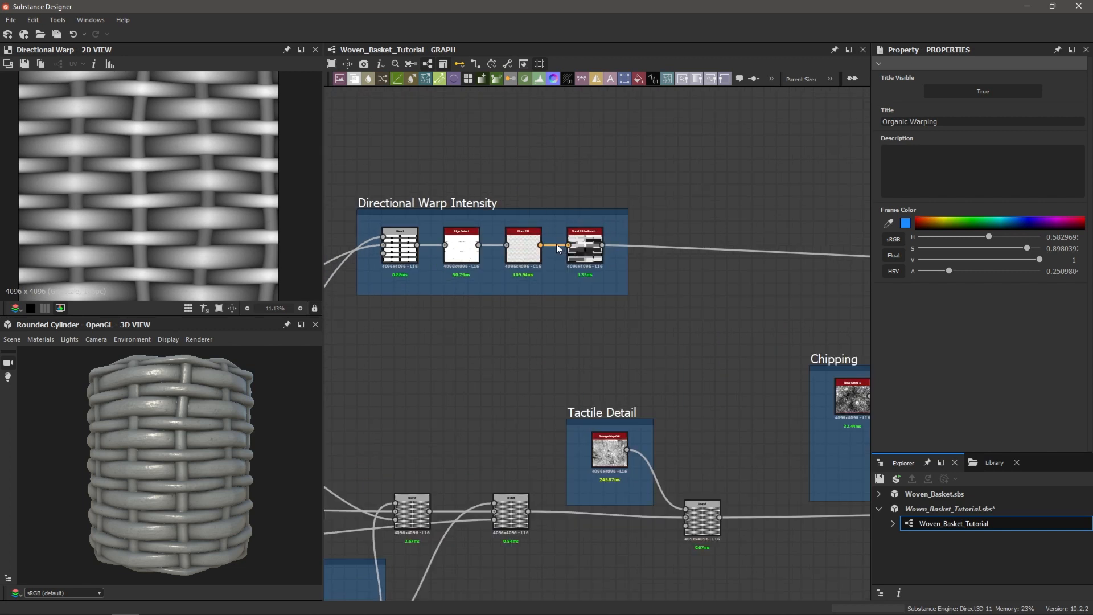
scroll(687, 249, down, 2)
middle_drag(720, 250, 418, 243)
middle_drag(843, 377, 595, 346)
scroll(639, 353, up, 2)
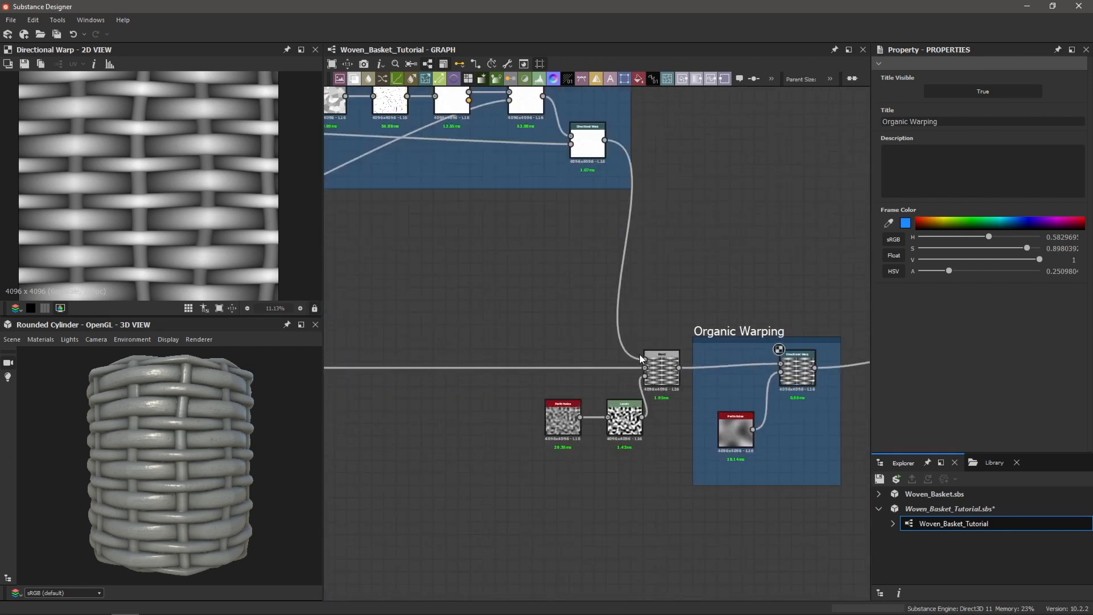
scroll(570, 430, up, 2)
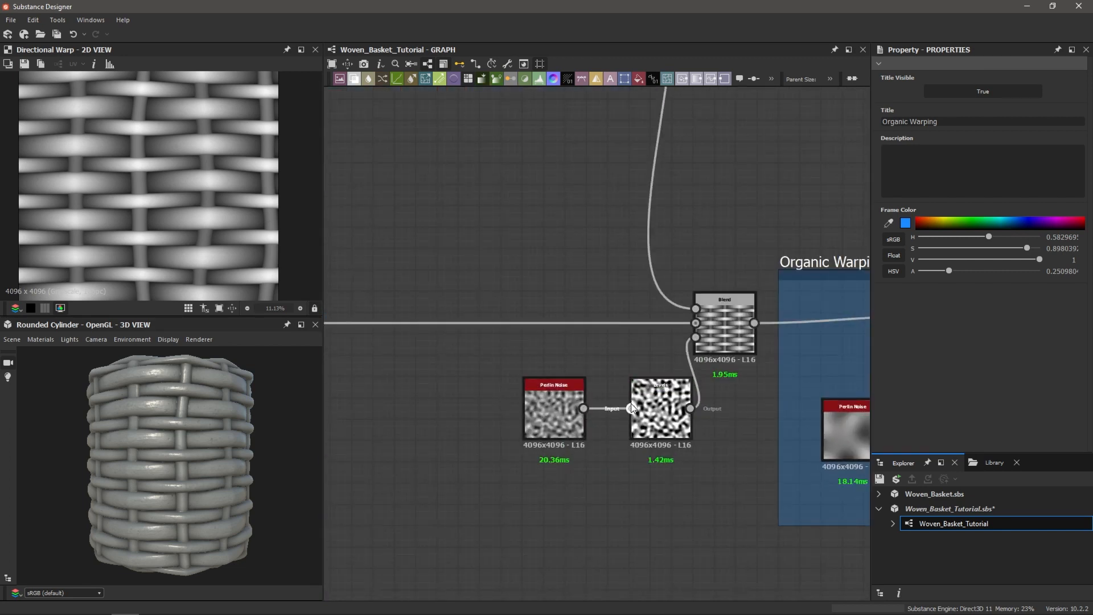
scroll(680, 397, down, 2)
scroll(681, 398, down, 1)
middle_drag(681, 398, 522, 399)
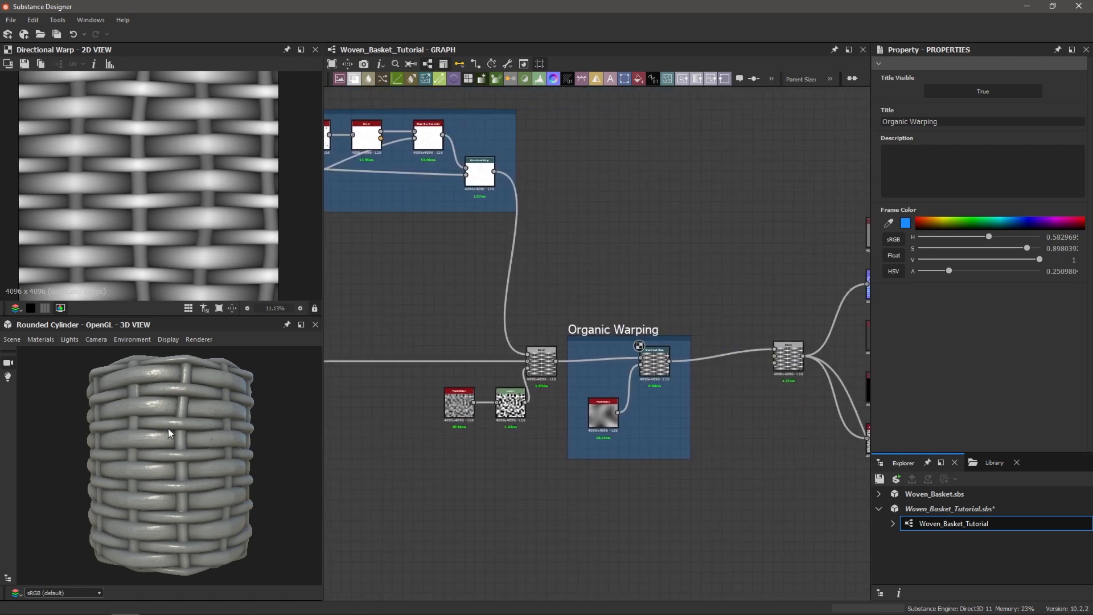
drag(168, 428, 197, 443)
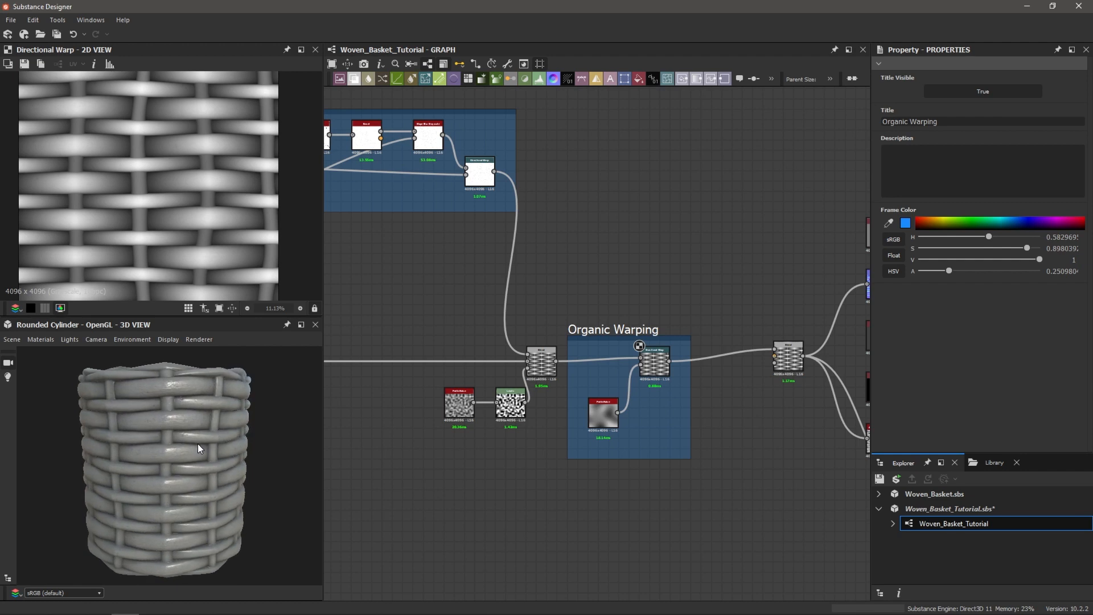
- Save the Woven_Basket_Tutorial package and inspect the basket's surface detail up close in the 3D view
middle_drag(763, 398, 672, 400)
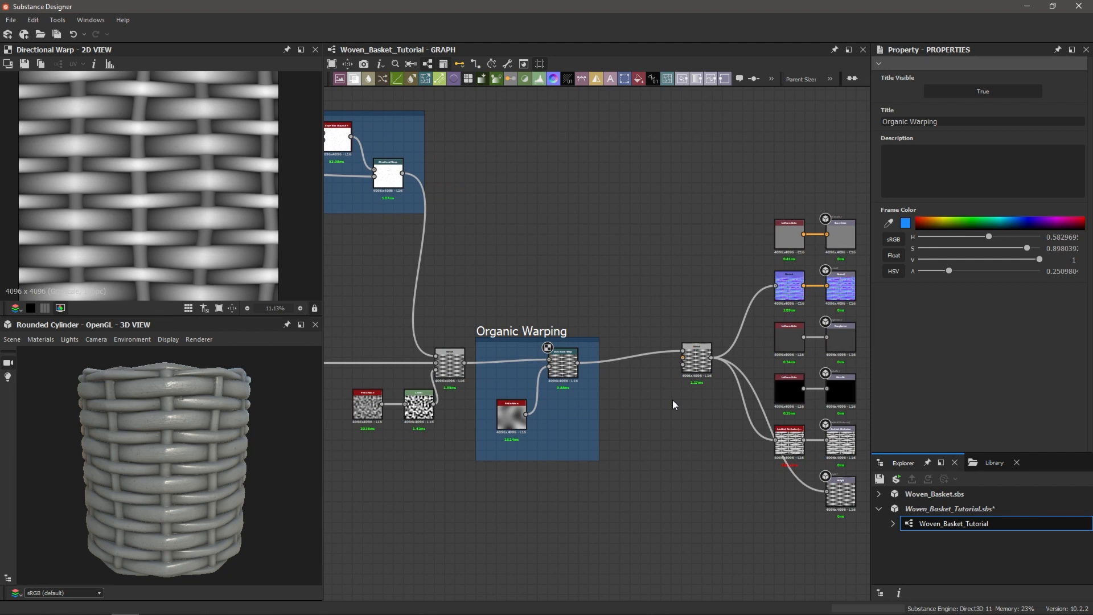
key(ctrl+s)
scroll(169, 431, up, 5)
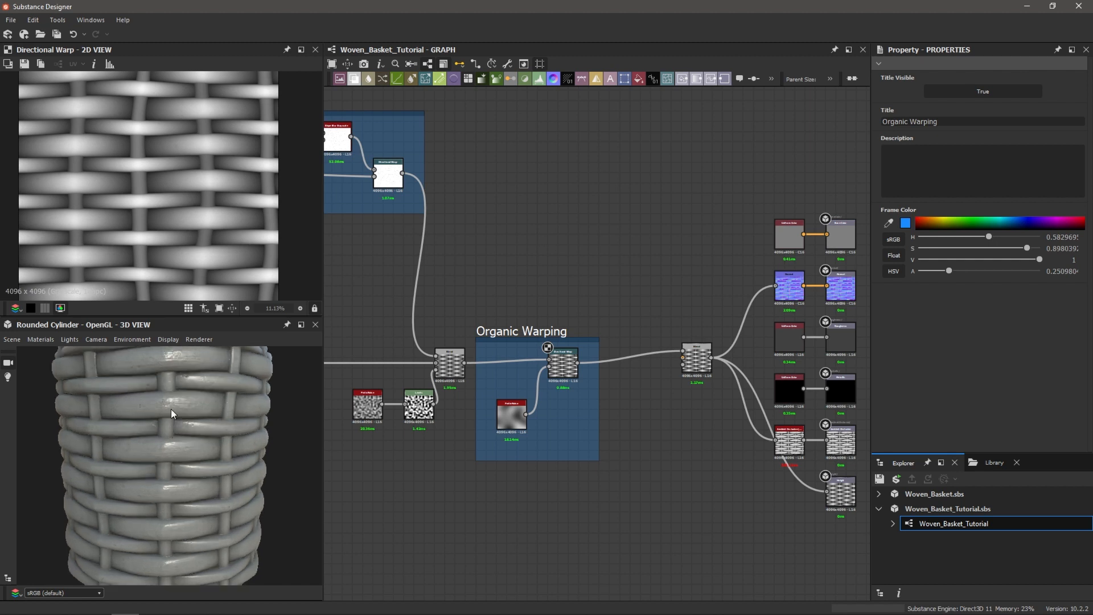
drag(179, 353, 187, 392)
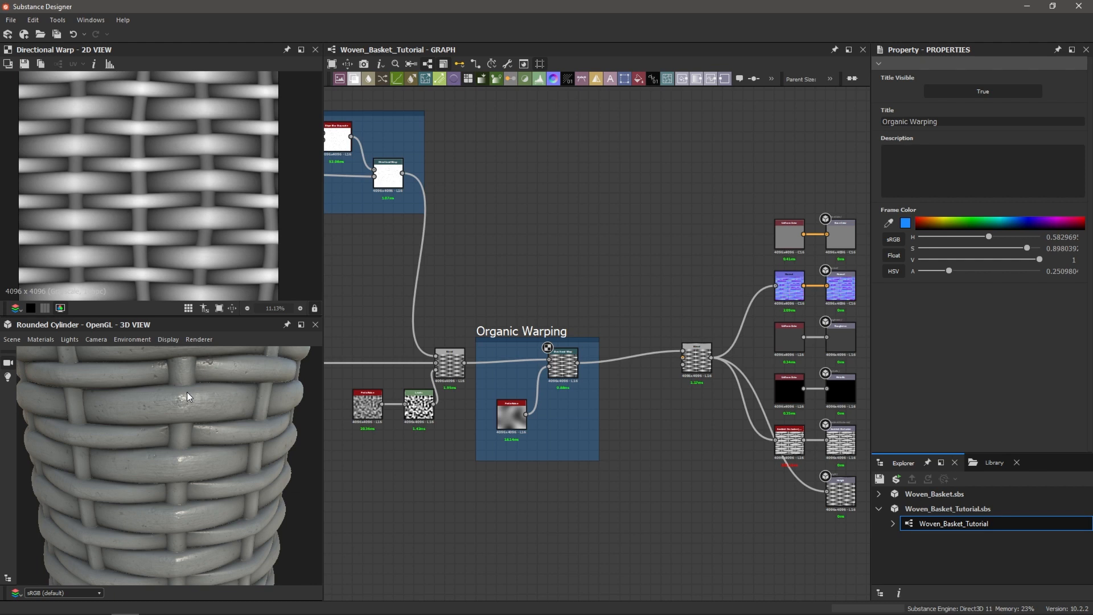
scroll(189, 391, up, 2)
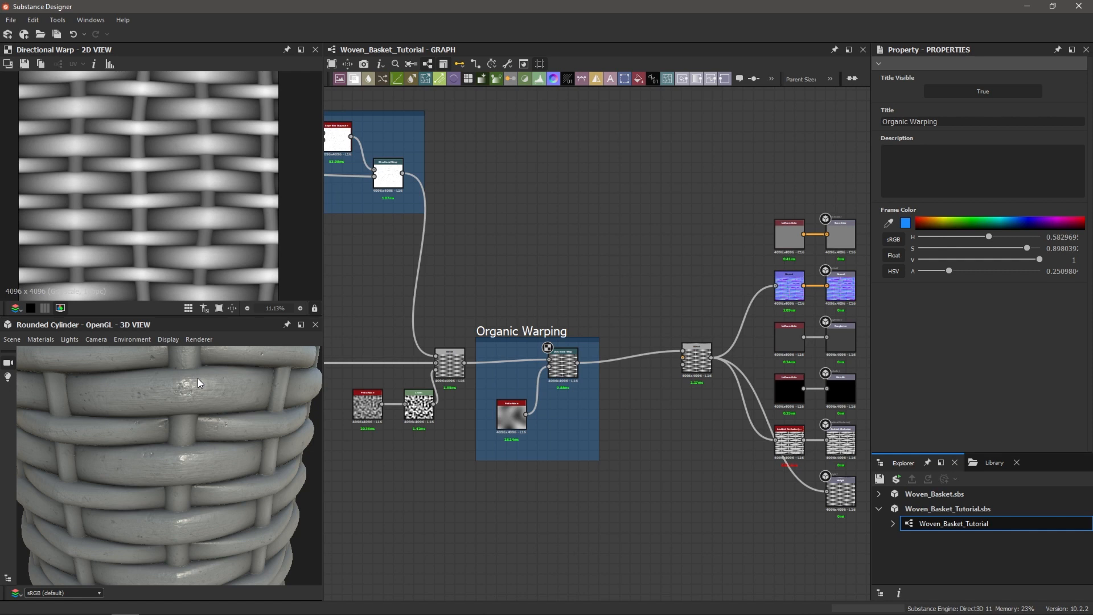
- Move all output nodes and the nodes directly feeding them farther from the final Blend to free up graph space
middle_drag(739, 520, 512, 456)
middle_drag(542, 494, 558, 513)
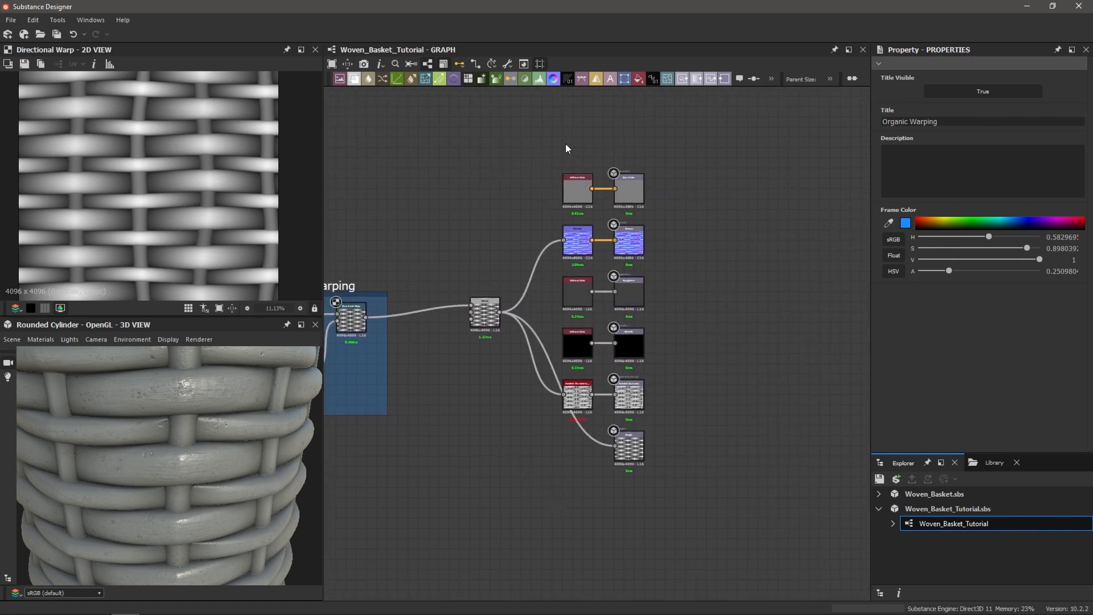
drag(566, 145, 651, 491)
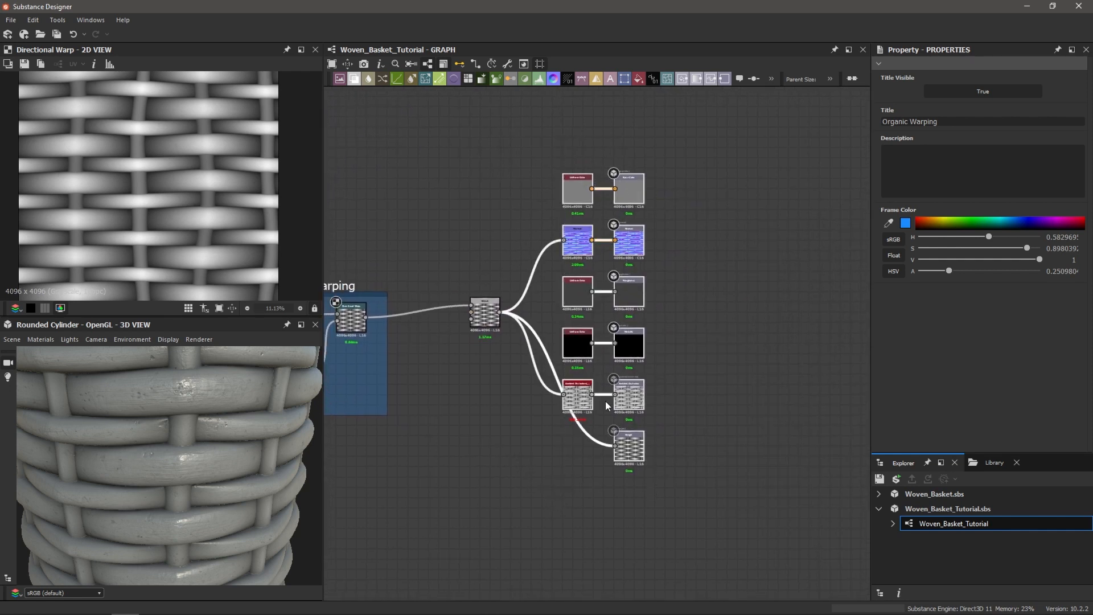
click(571, 293)
drag(578, 292, 784, 287)
scroll(711, 295, up, 1)
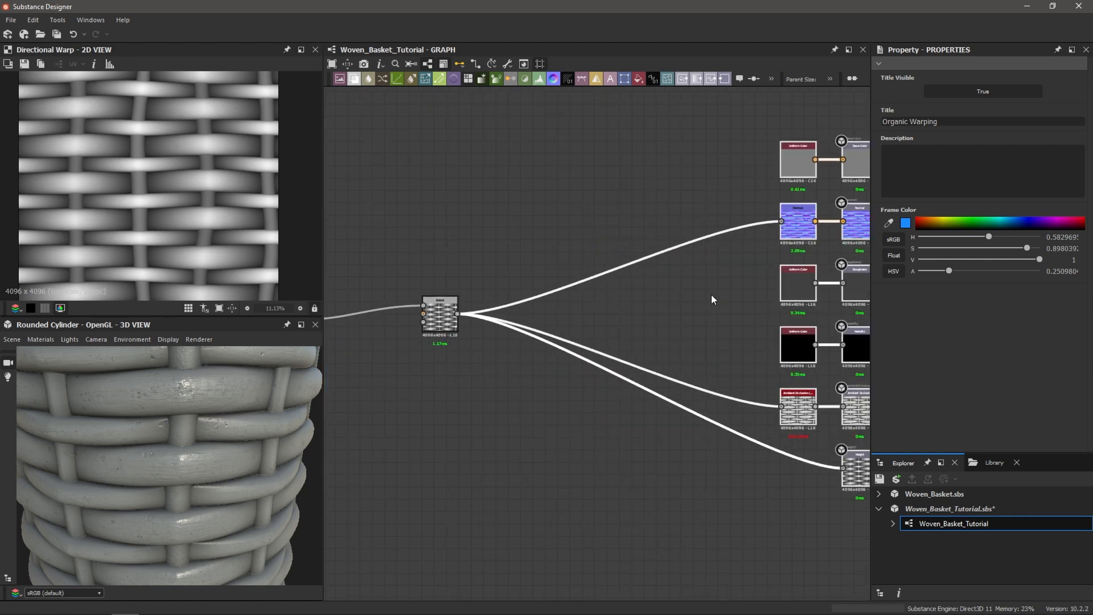
middle_drag(788, 290, 645, 297)
scroll(673, 302, up, 2)
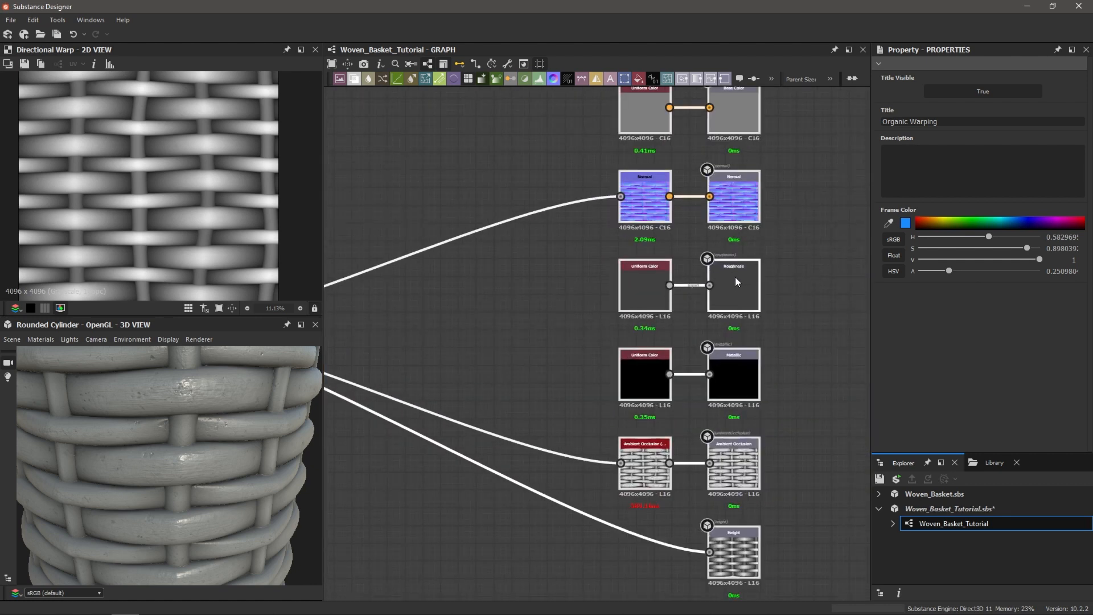
- Delete the Uniform Color node that feeds the Roughness output
scroll(548, 281, up, 2)
click(696, 288)
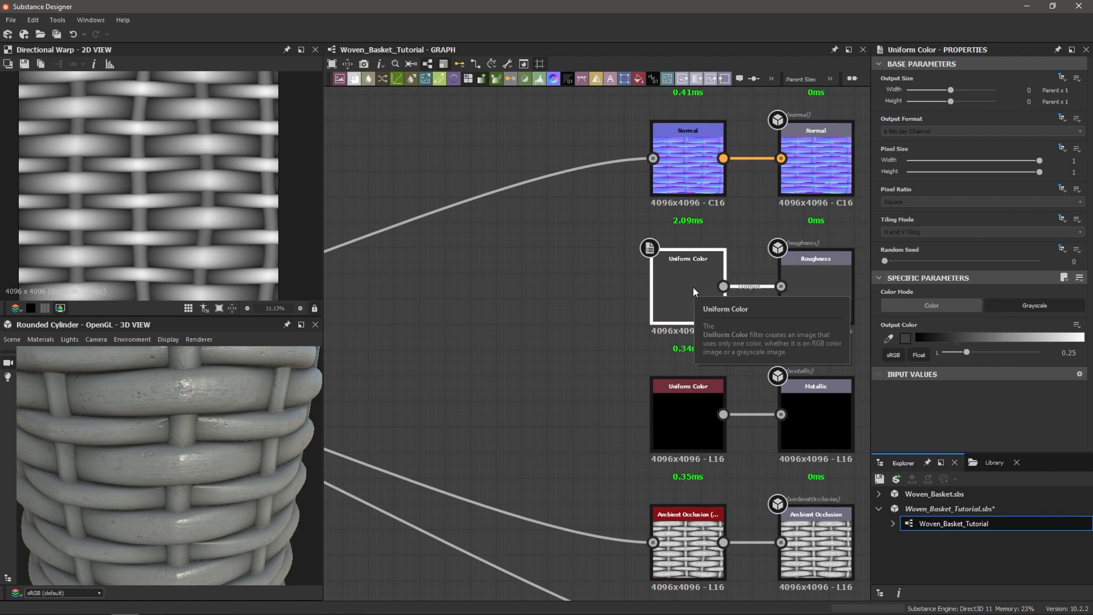
key(Delete)
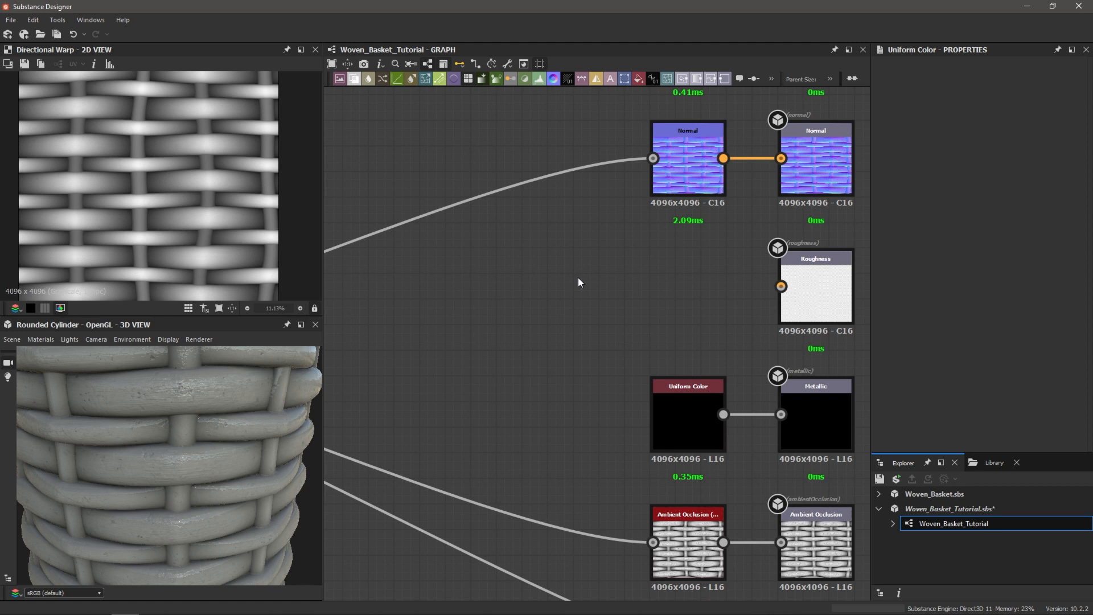
- Add a Curvature Smooth node to the graph in front of the Roughness output
key(space)
text(cur)
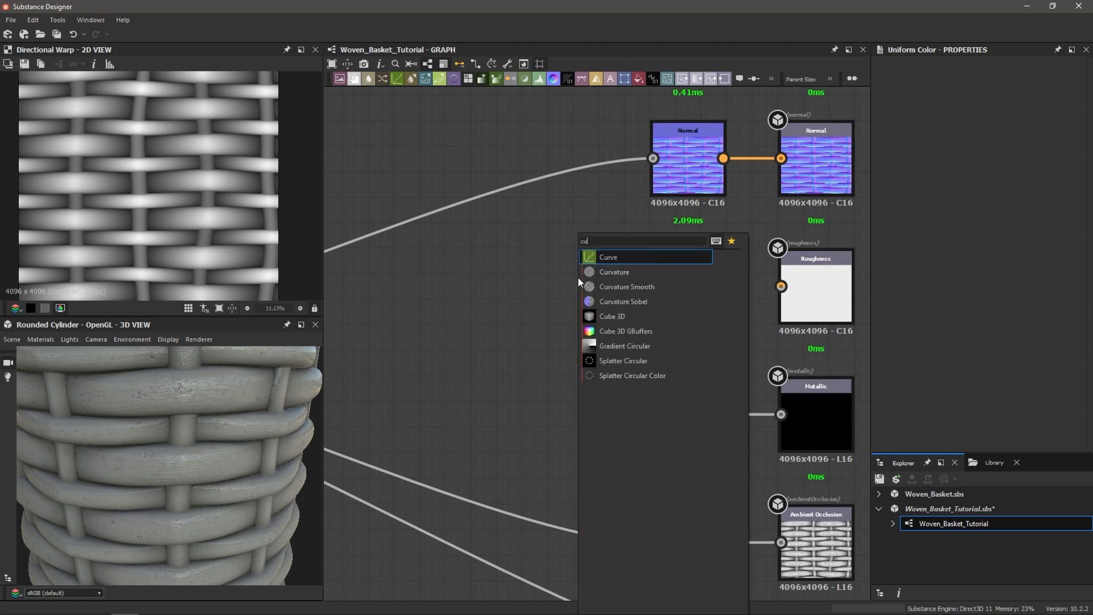
key(Down)
key(Down)
key(Return)
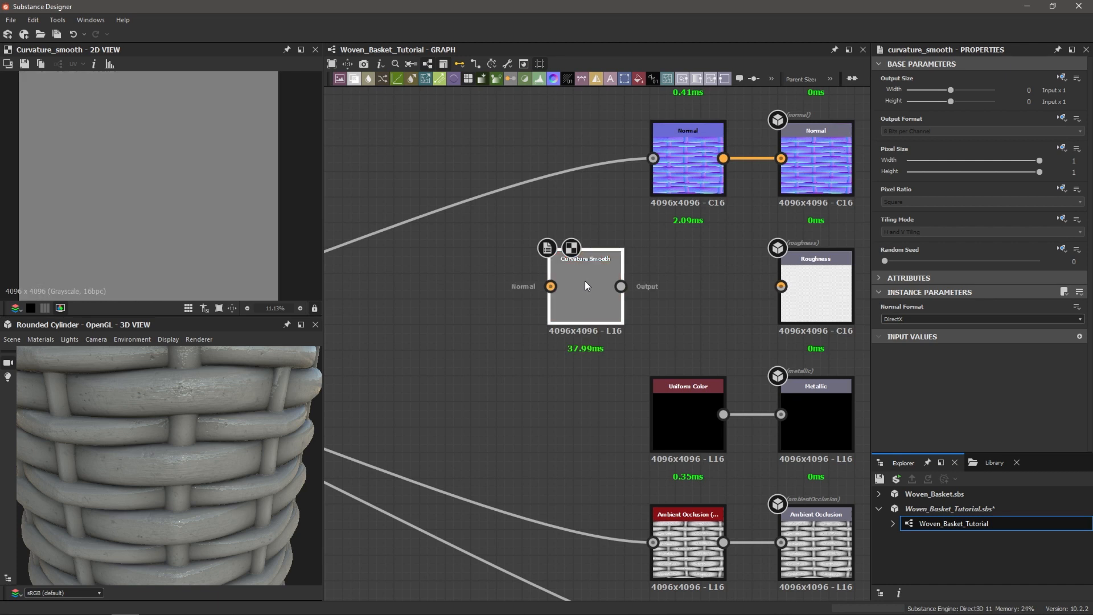
- Add a Normal node before Curvature Smooth and connect its output to the Curvature Smooth node's Normal input
middle_drag(529, 285, 570, 278)
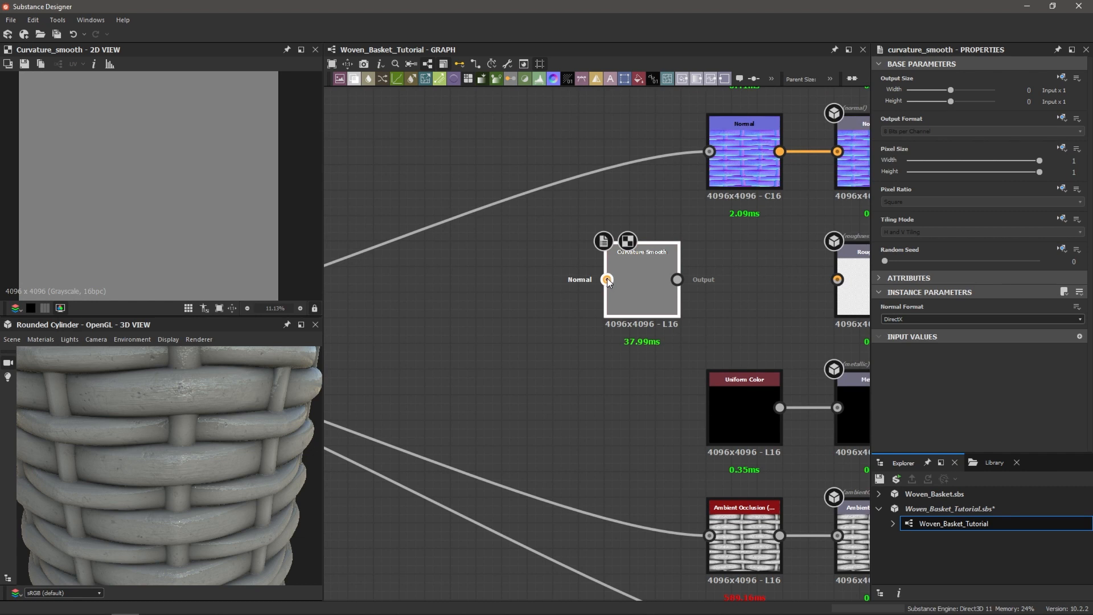
key(space)
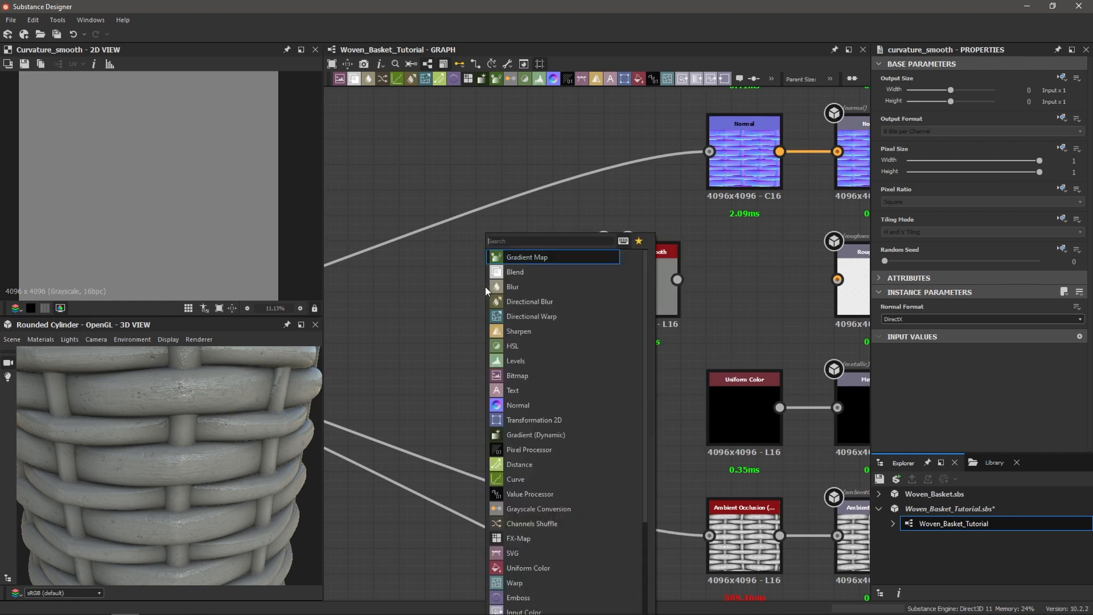
text(normal)
key(Return)
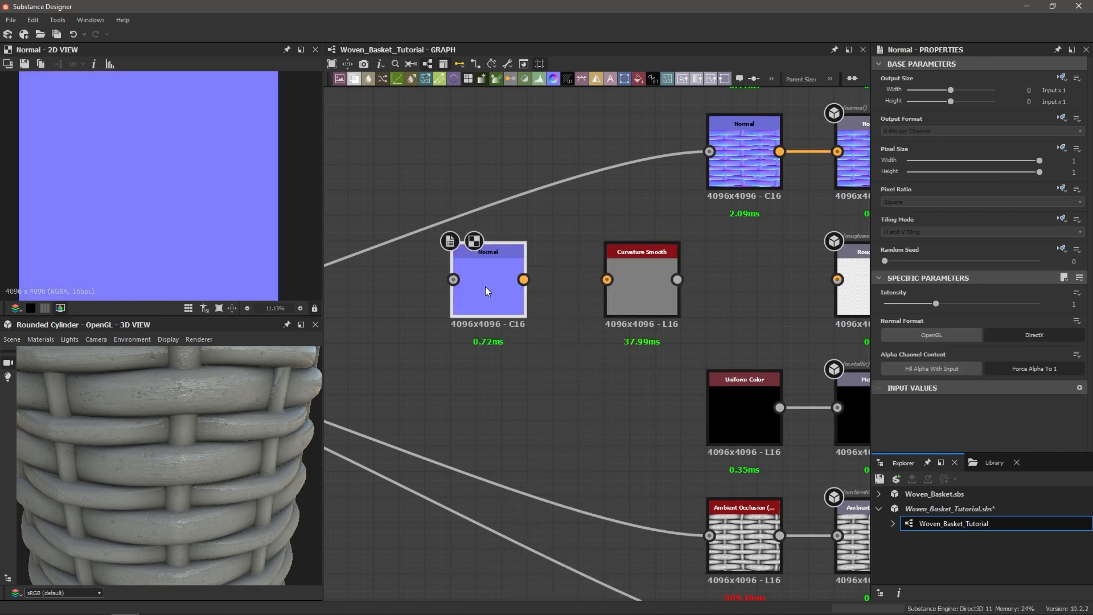
middle_drag(485, 286, 544, 285)
drag(582, 278, 666, 279)
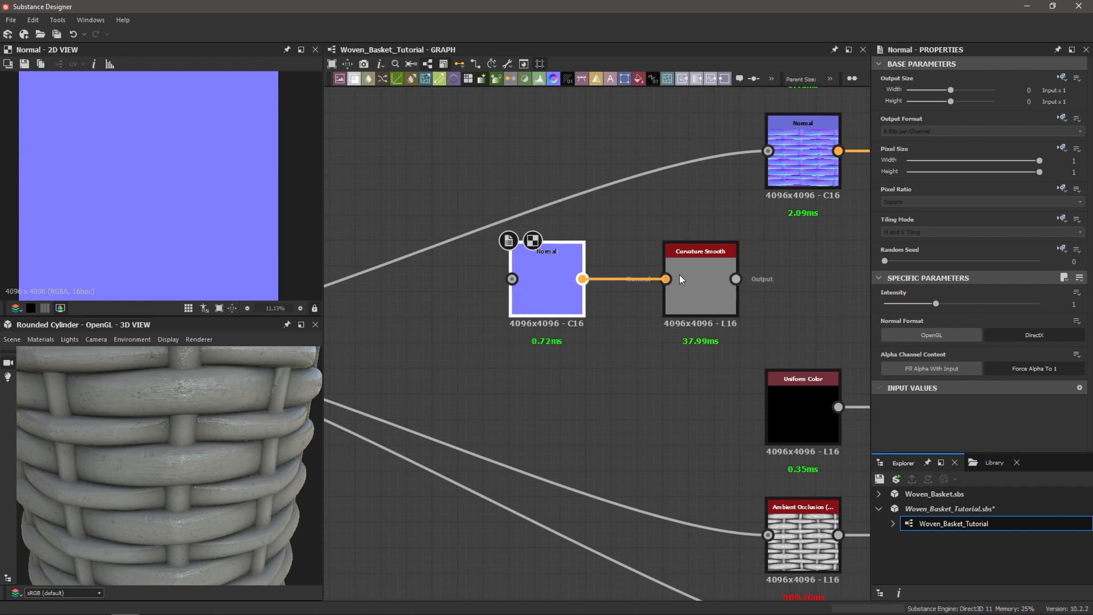
- Connect the output of the final woven height node, which also feeds Height and Ambient Occlusion, to the new Normal node's input
scroll(466, 289, down, 3)
middle_drag(465, 290, 598, 288)
drag(384, 318, 400, 318)
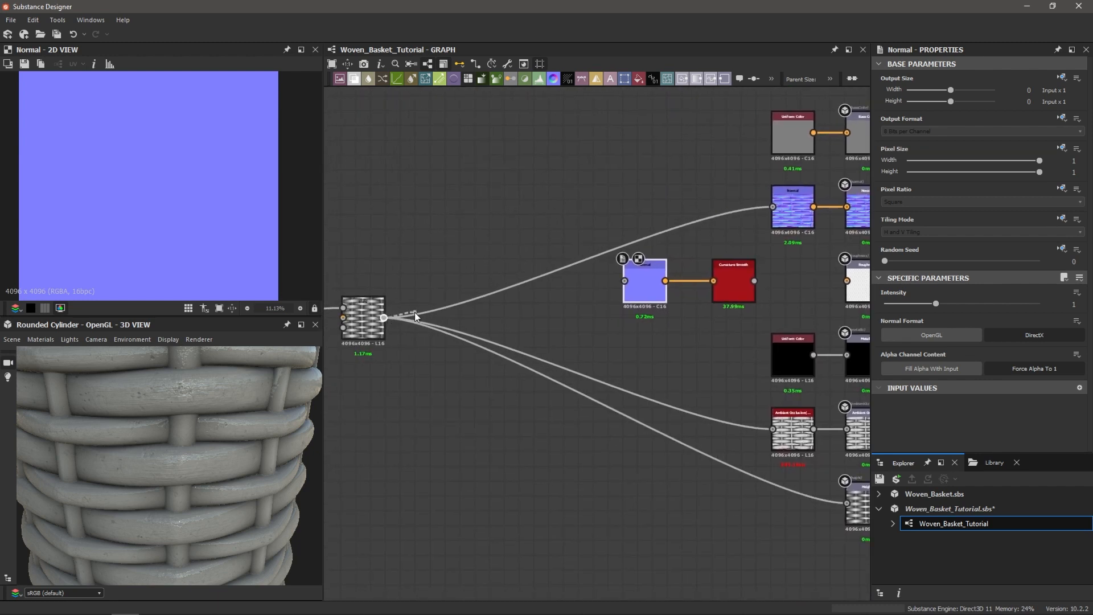
middle_drag(378, 309, 419, 308)
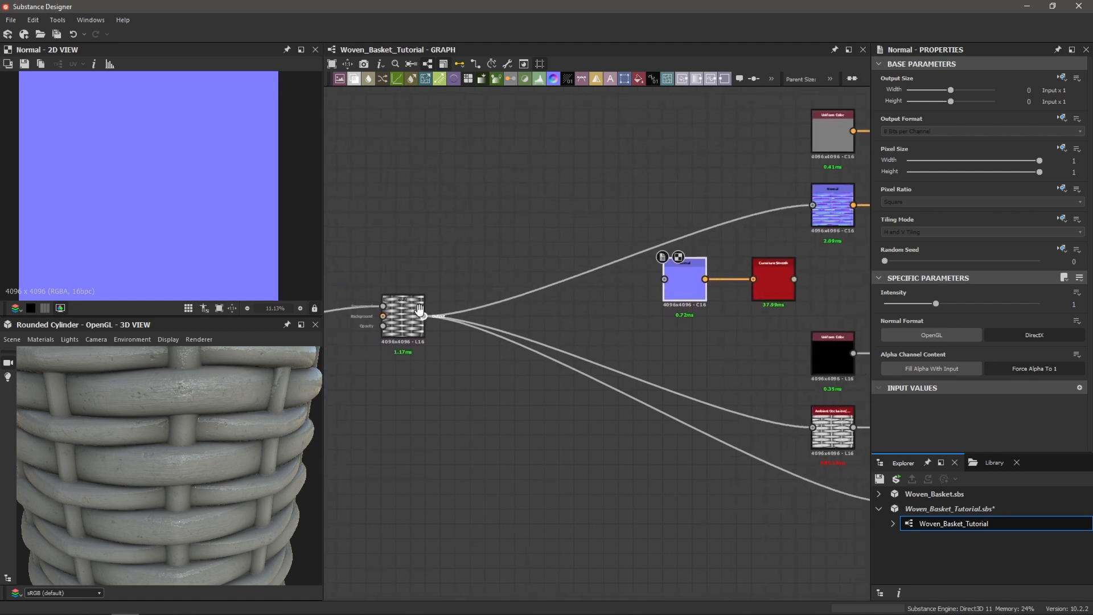
drag(423, 315, 665, 279)
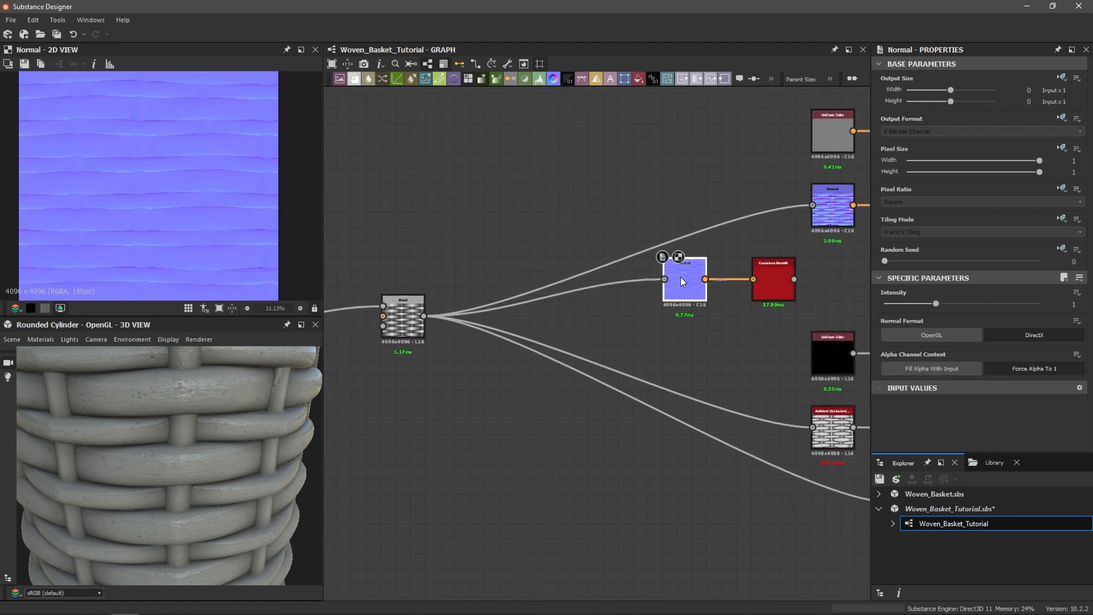
- Preview the Curvature Smooth node in the 2D view and examine how strong its contrast is
middle_drag(685, 279, 591, 291)
scroll(552, 302, up, 2)
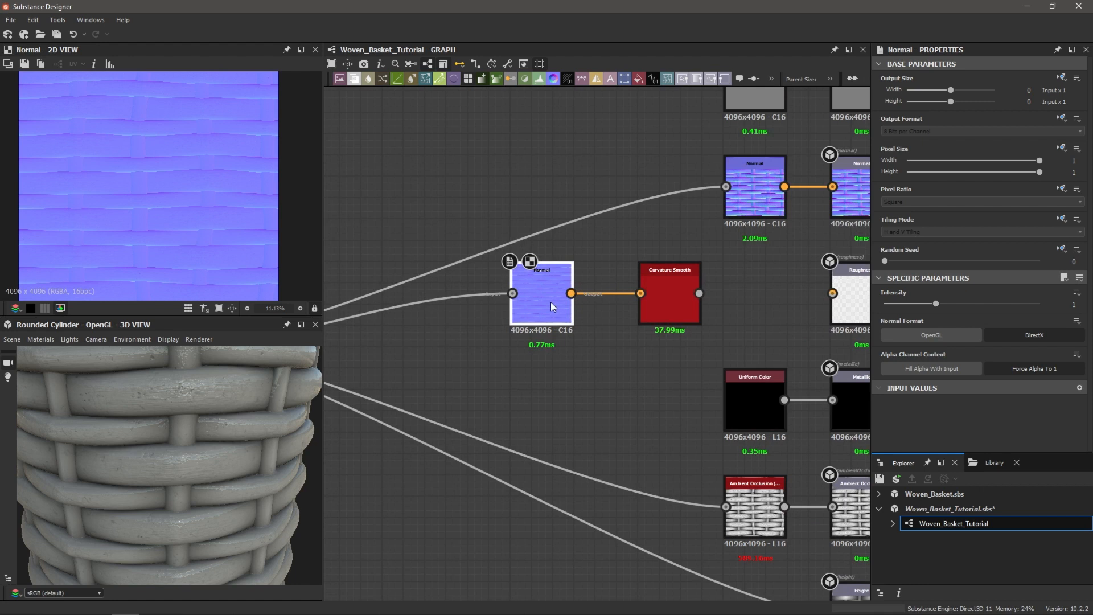
double_click(672, 292)
scroll(165, 223, up, 4)
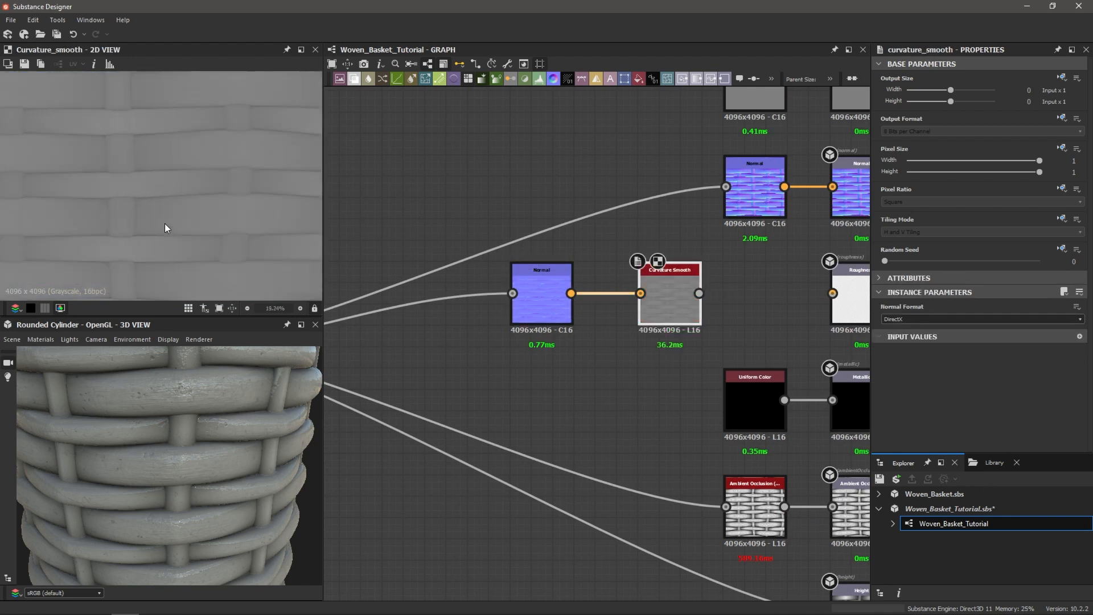
scroll(166, 223, down, 3)
- Raise the intensity of the Normal node feeding Curvature Smooth to 9.67 while previewing its output
click(550, 285)
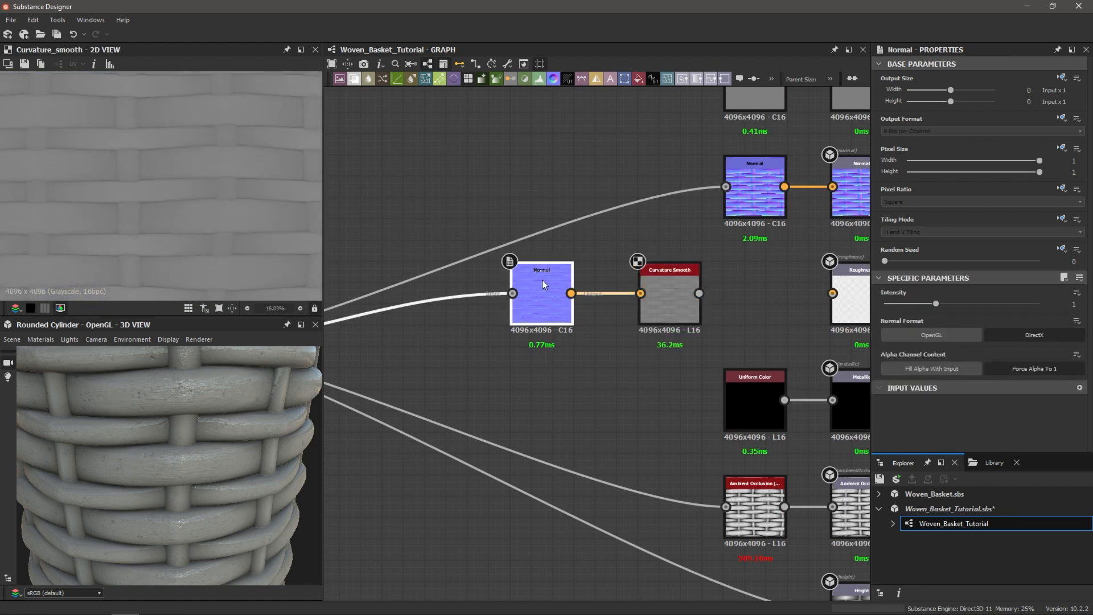
double_click(541, 283)
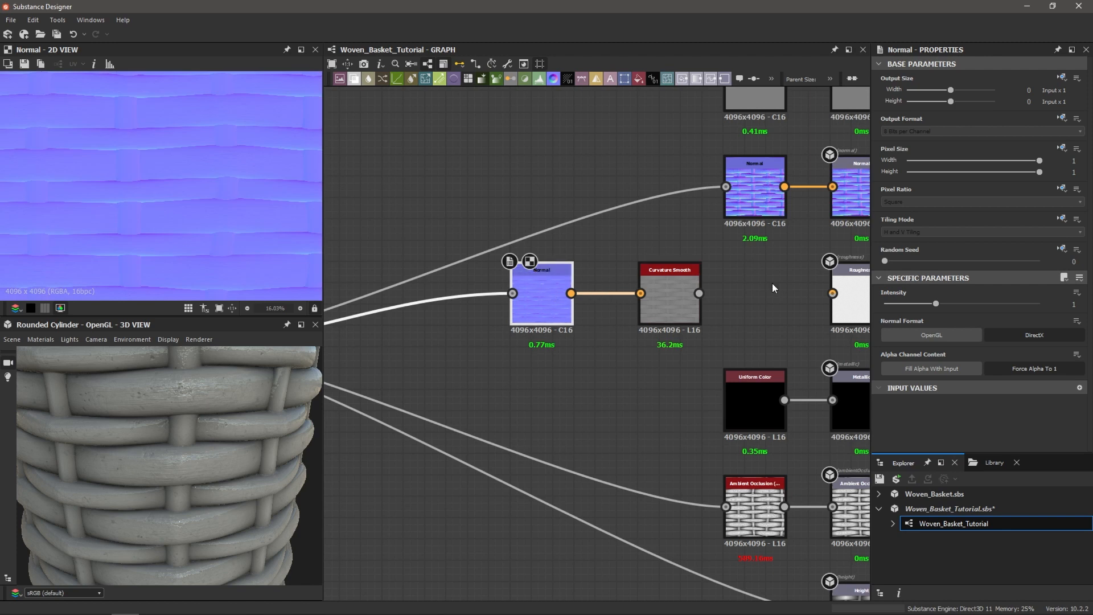
drag(938, 304, 1068, 306)
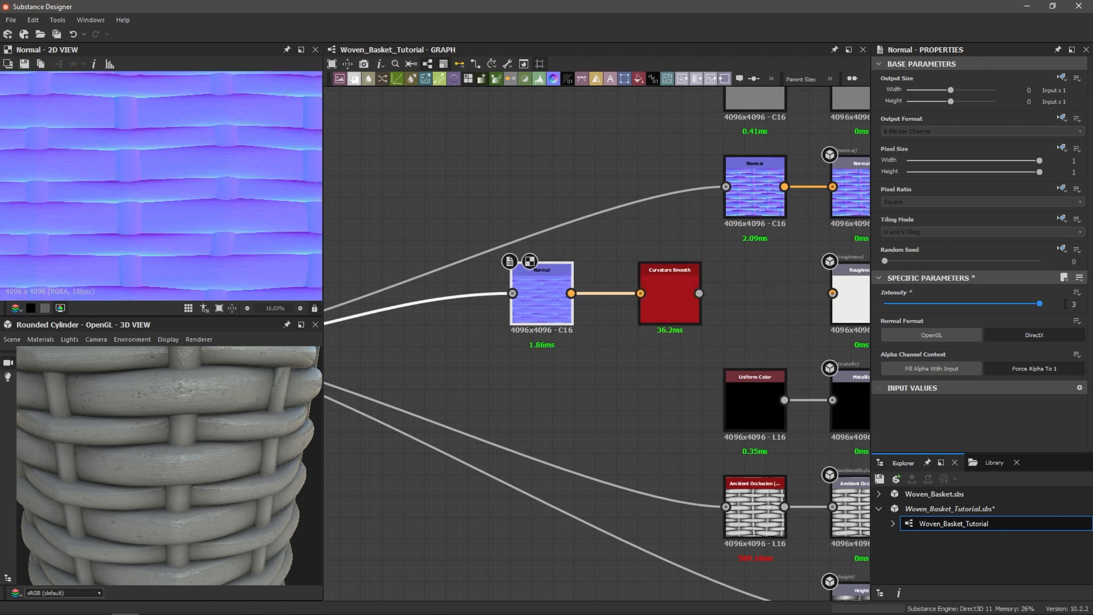
double_click(1073, 304)
text(10)
key(Return)
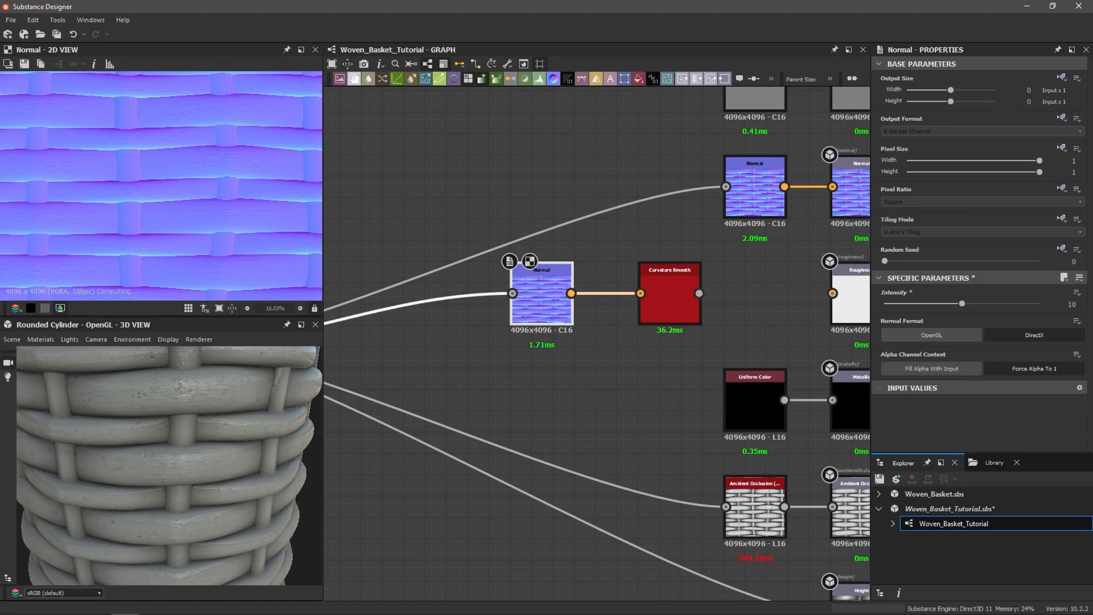
mouse_move(962, 304)
mouse_down()
mouse_move(938, 304)
mouse_move(960, 303)
mouse_up()
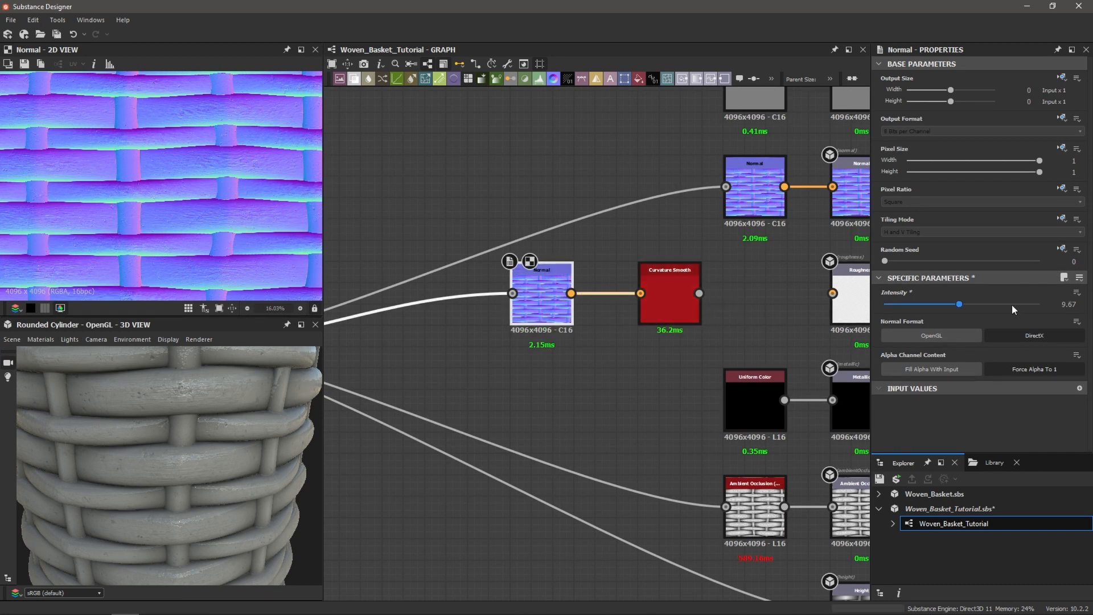
- Preview the updated Curvature Smooth output and inspect the strand edges and surface detail up close
double_click(674, 295)
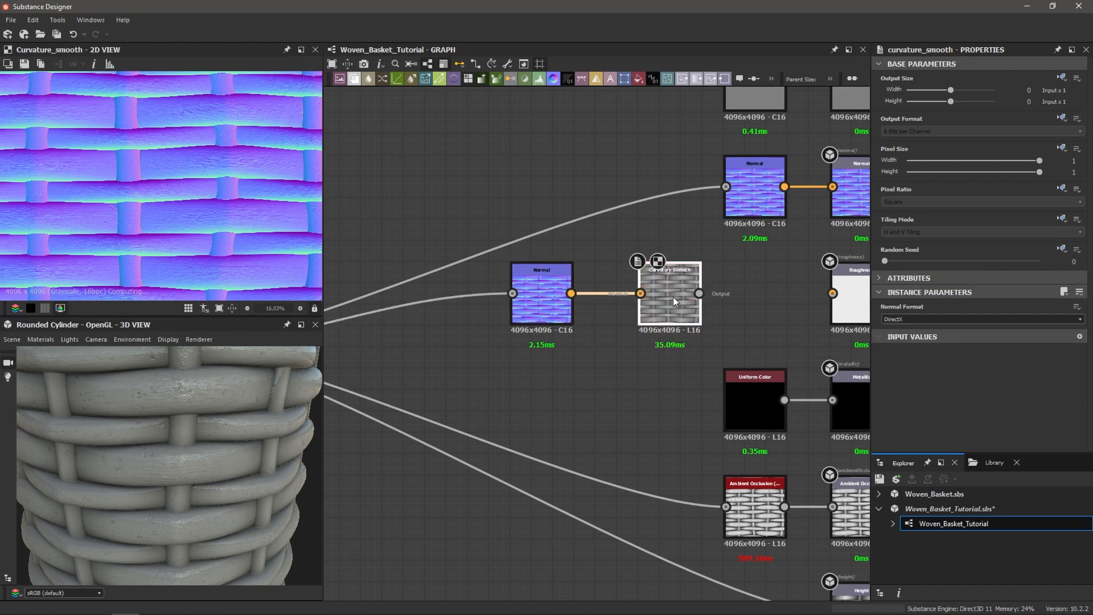
scroll(188, 241, up, 2)
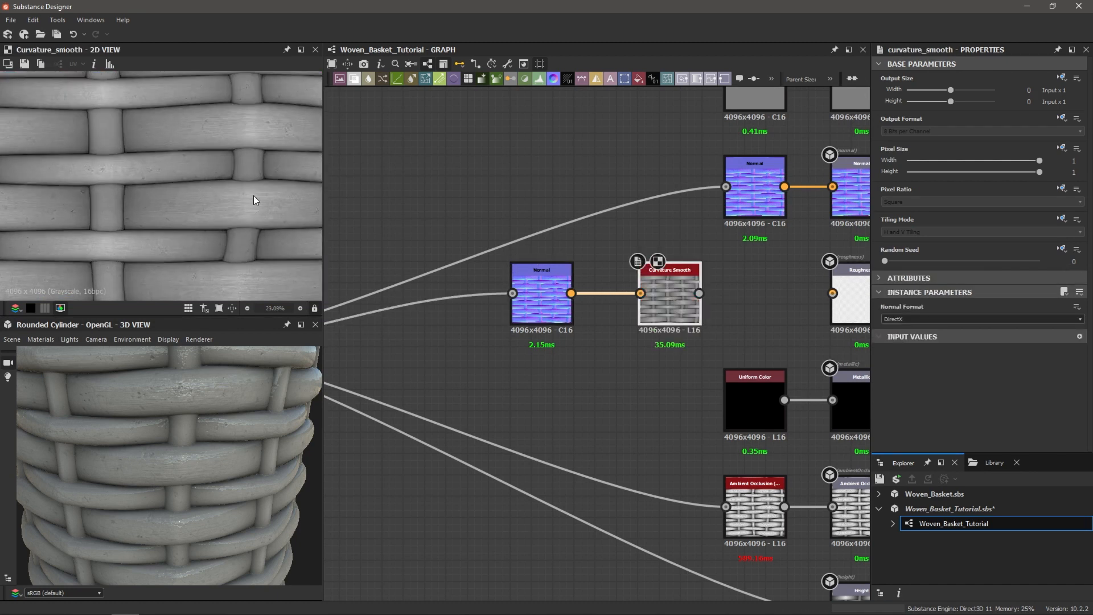
middle_drag(255, 194, 226, 207)
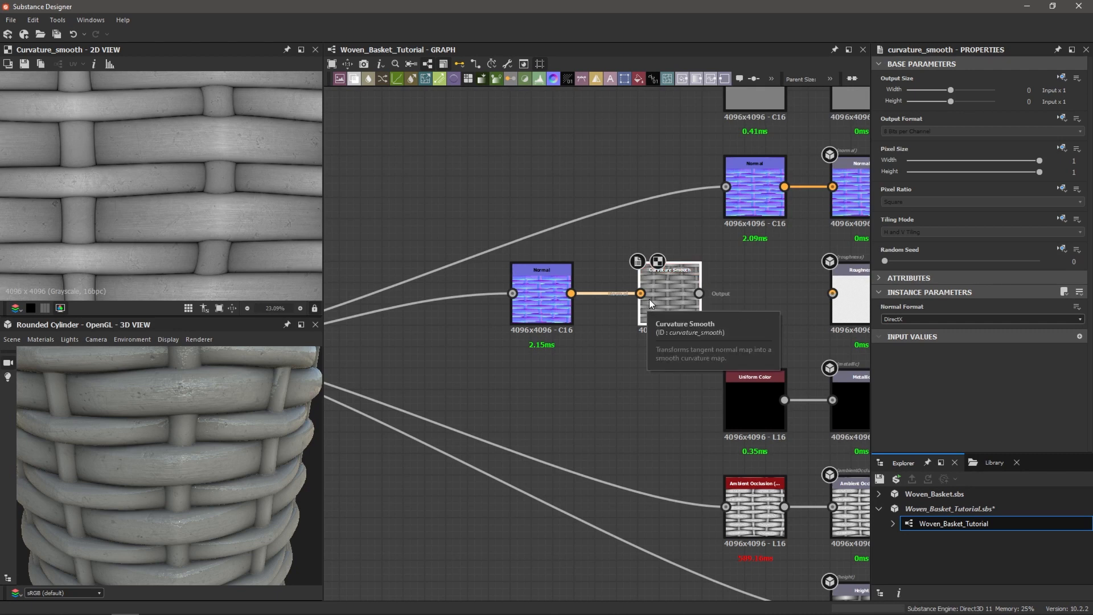
- Add an Invert Grayscale node after Curvature Smooth
scroll(650, 299, up, 2)
key(space)
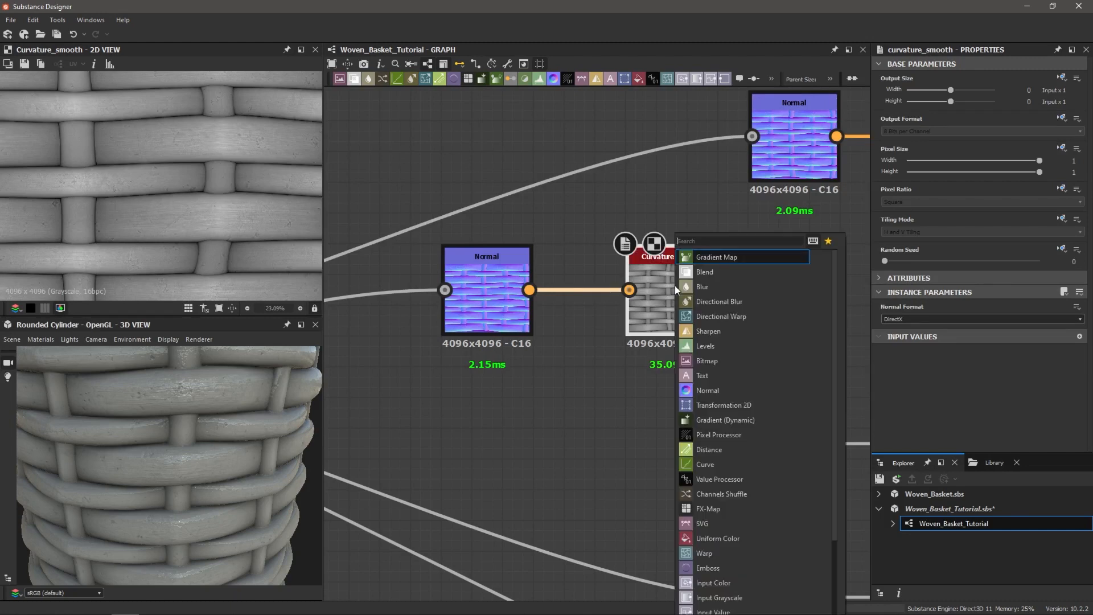
text(inv)
key(Return)
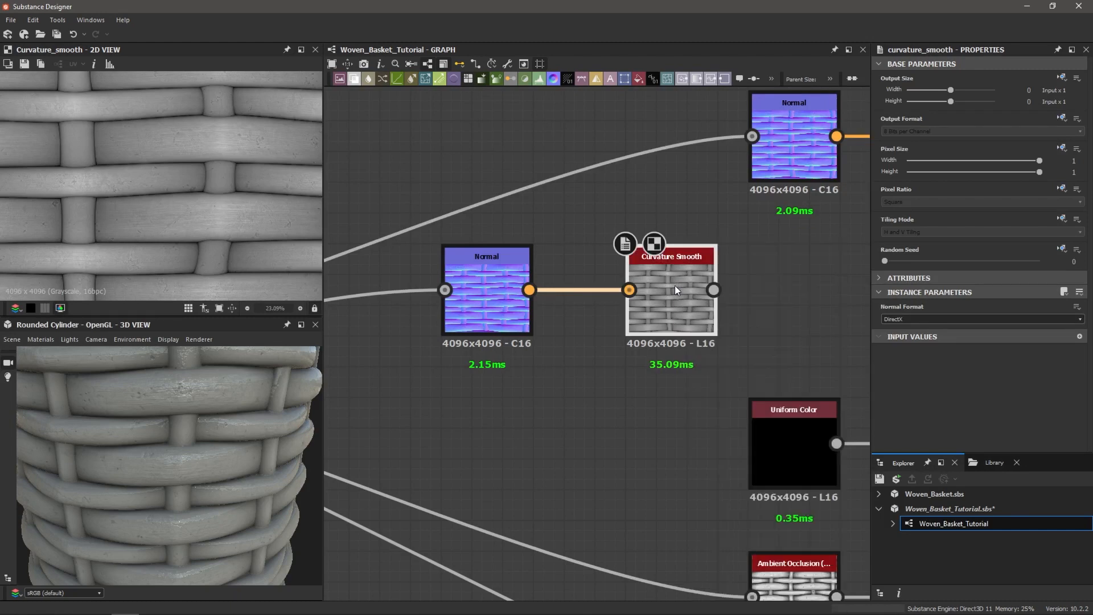
scroll(736, 404, down, 3)
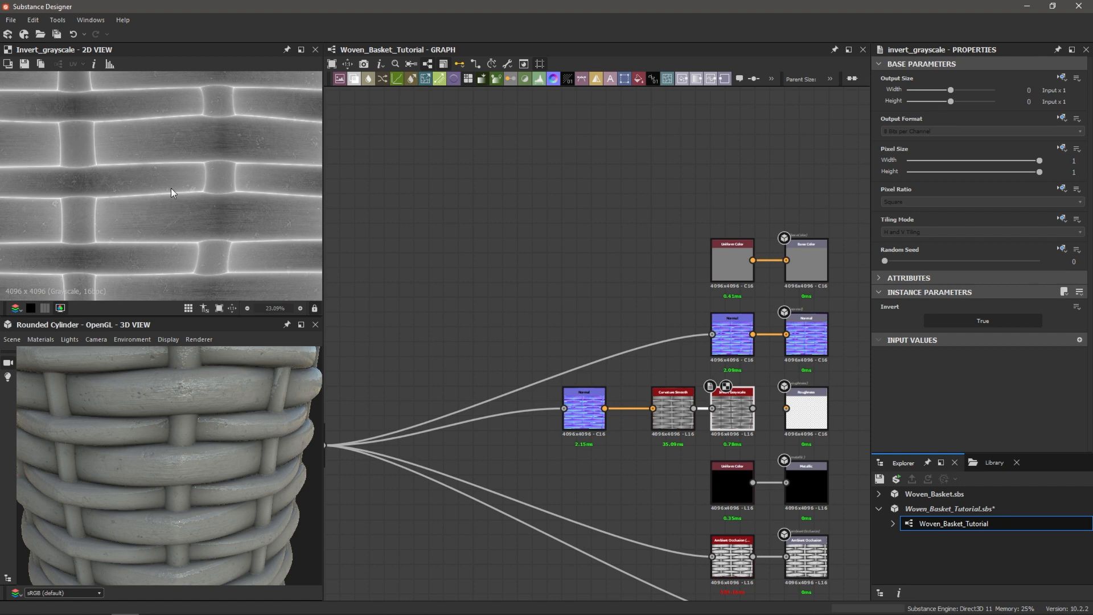
- Inspect the inverted curvature map, connect Invert Grayscale to the Roughness output, and rotate the environment lighting around the basket
scroll(216, 222, up, 2)
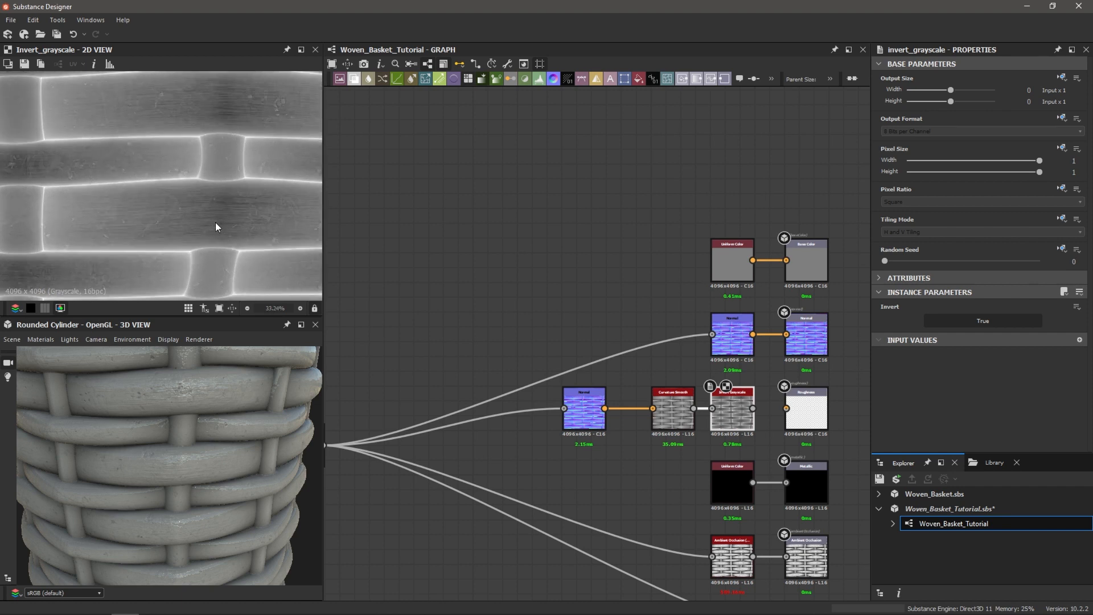
scroll(237, 215, up, 1)
scroll(237, 211, down, 2)
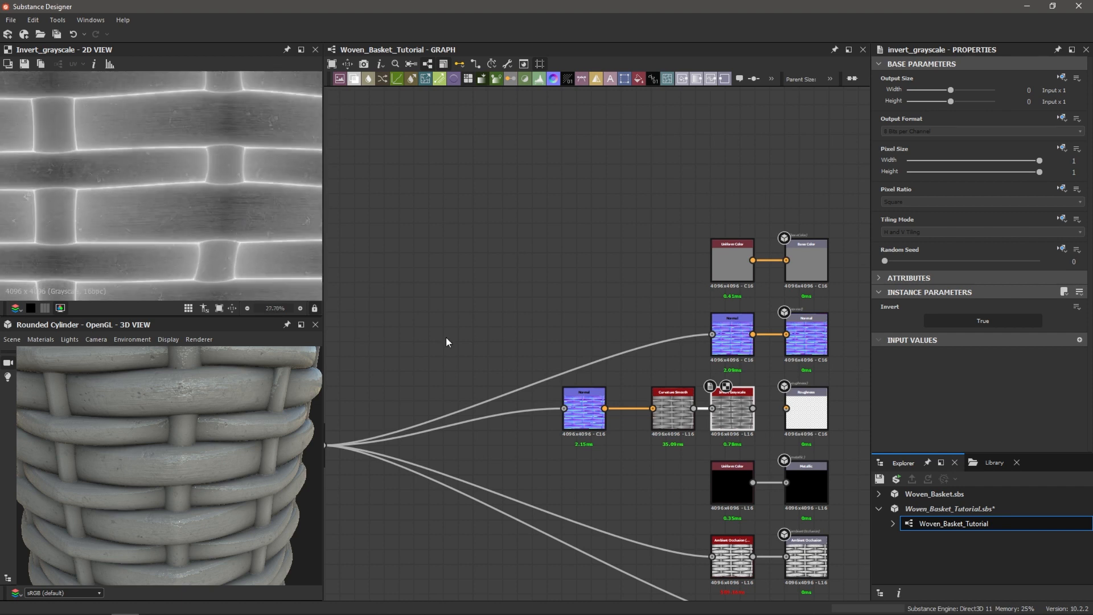
drag(754, 408, 801, 411)
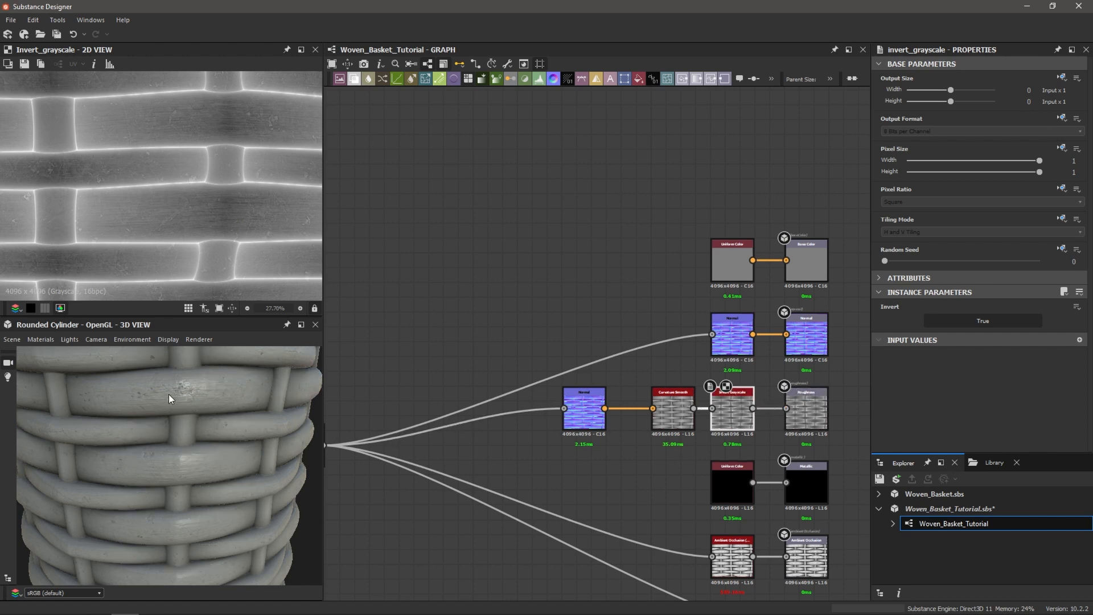
ctrl+shift+drag(169, 394, 296, 394)
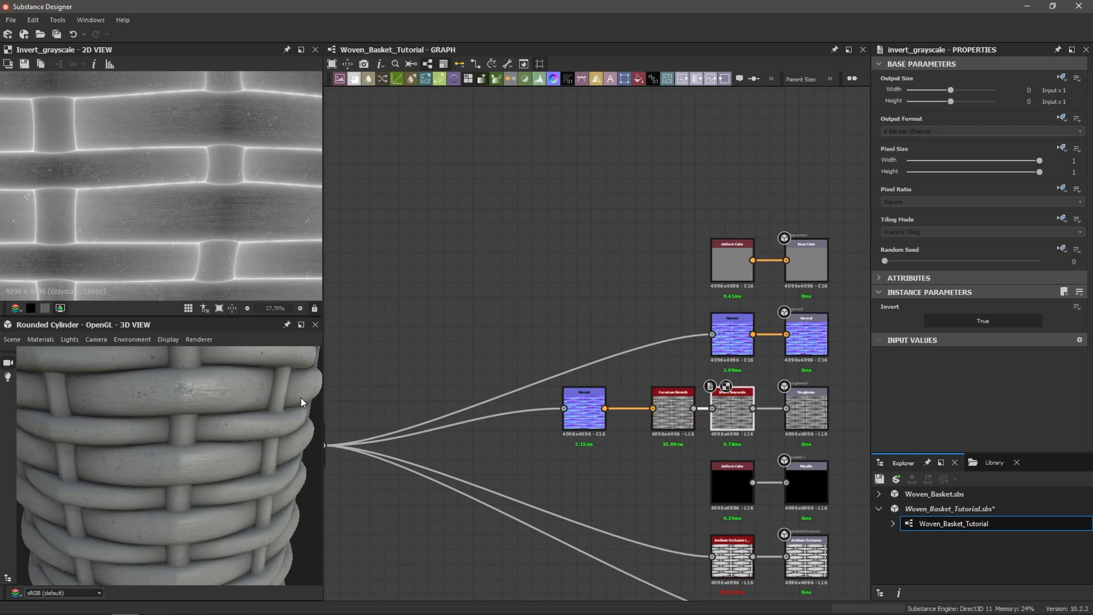
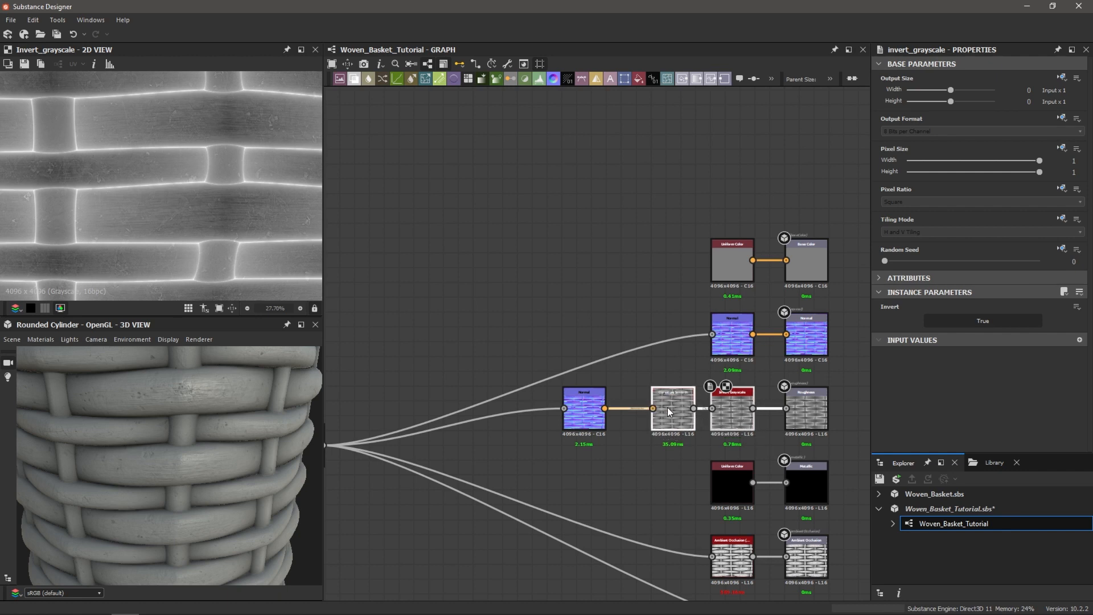
- Move the Normal, Curvature Smooth and Invert Grayscale nodes away from the Roughness output to make room for another node
scroll(739, 414, up, 2)
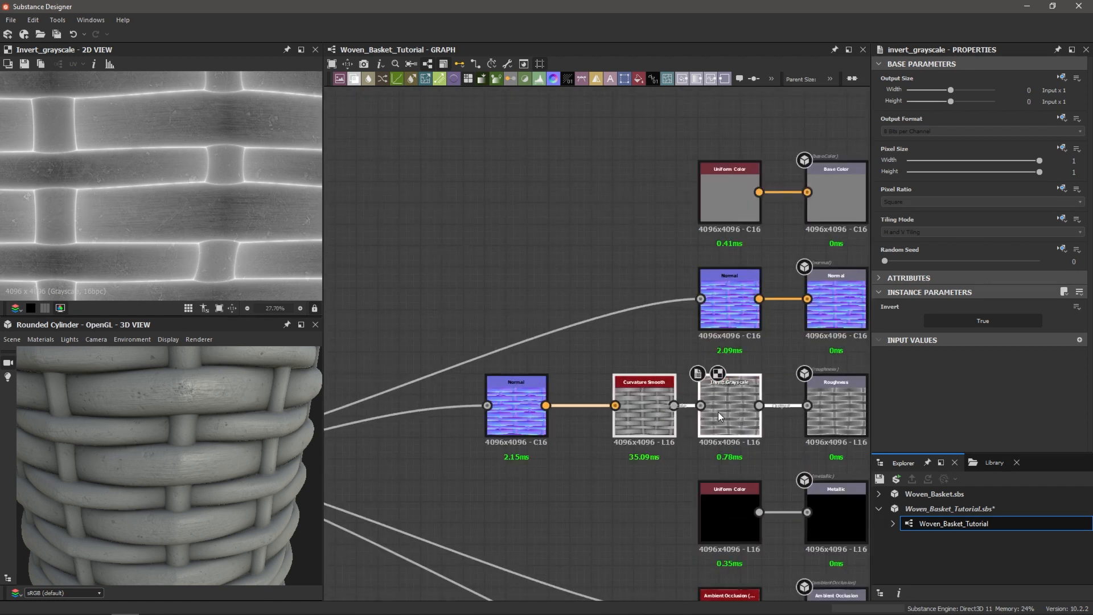
drag(719, 412, 679, 411)
drag(487, 476, 611, 416)
drag(713, 378, 715, 435)
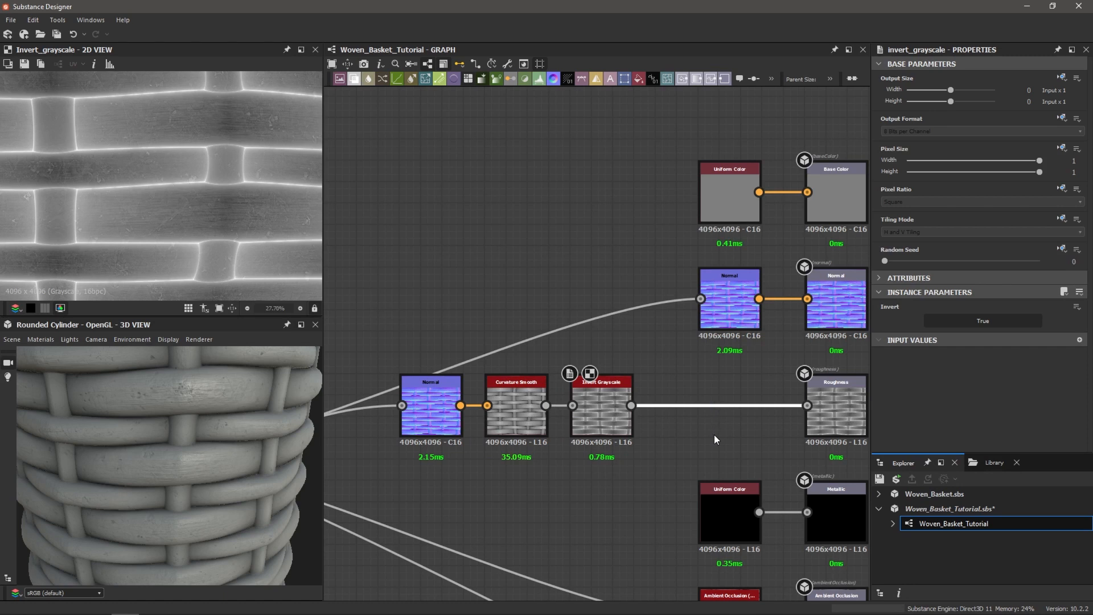
- Insert a Levels node between Invert Grayscale and the Roughness output, and shift the preceding nodes to make space for it
click(600, 412)
key(space)
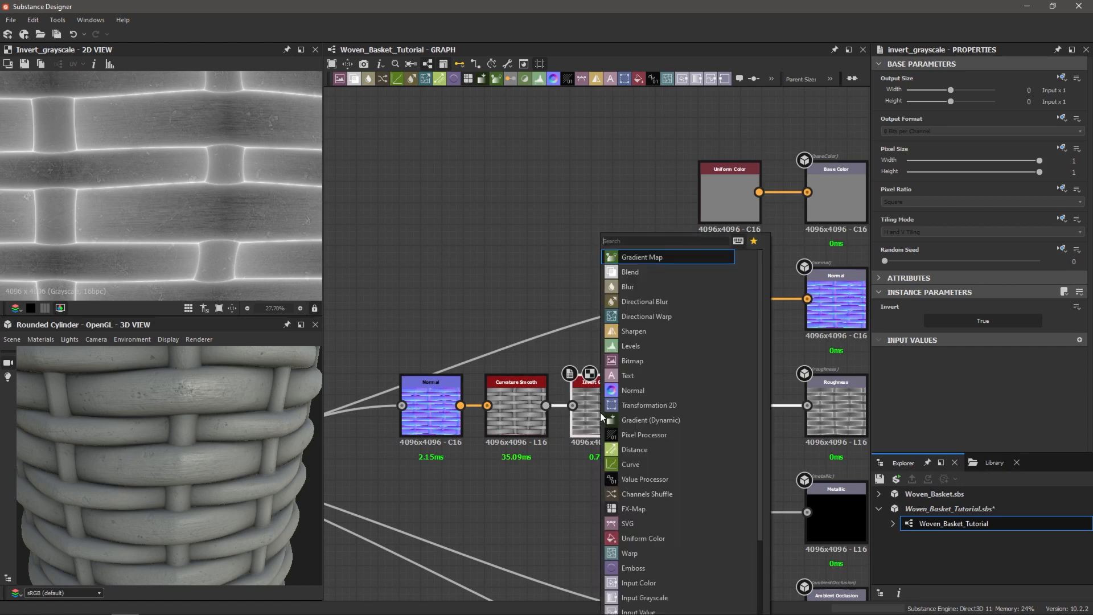
text(l)
key(Return)
drag(432, 474, 633, 407)
click(706, 405)
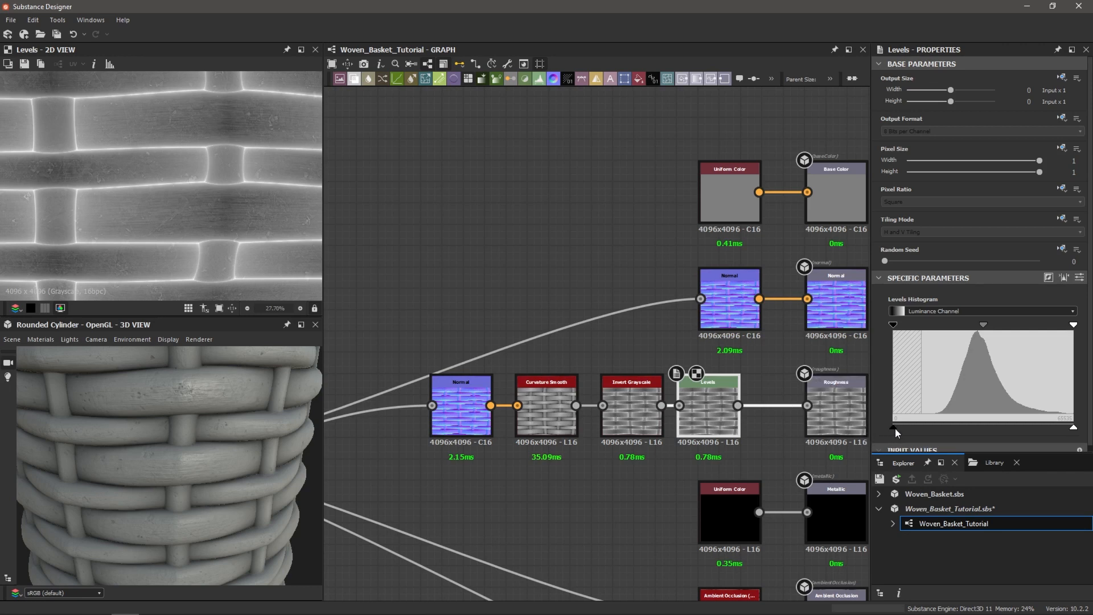
- Raise the Levels node's output black level to nearly a quarter of the range and inspect the basket's roughness up close in 3D
drag(894, 428, 934, 429)
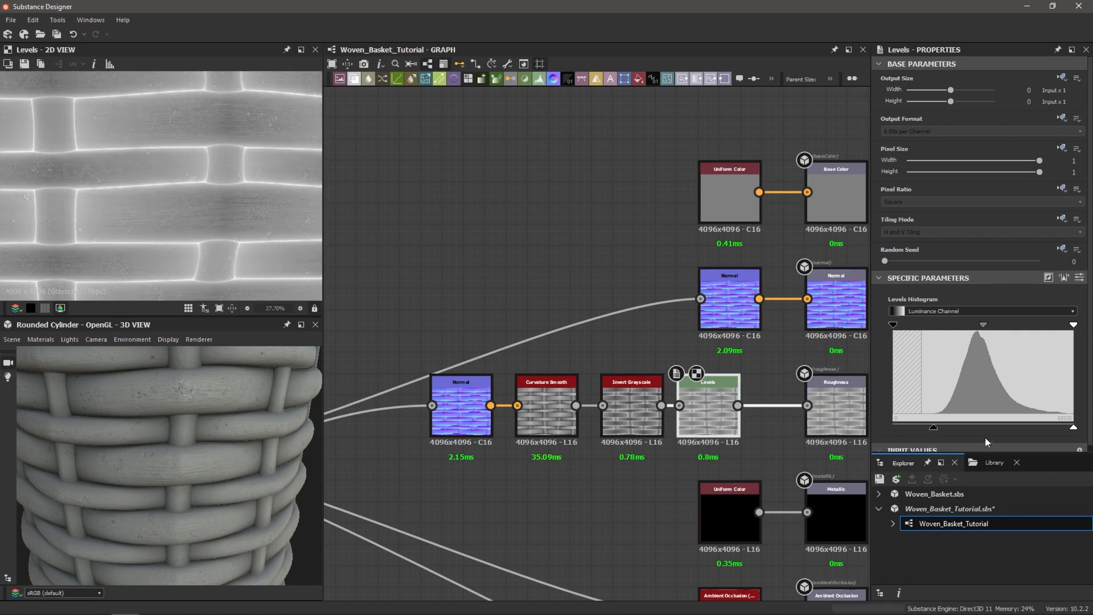
mouse_move(931, 426)
mouse_down()
mouse_move(921, 427)
mouse_move(935, 426)
mouse_up()
mouse_move(200, 405)
mouse_down()
mouse_move(154, 402)
mouse_move(220, 397)
mouse_move(192, 408)
mouse_move(217, 407)
mouse_move(215, 390)
mouse_up()
scroll(220, 408, up, 3)
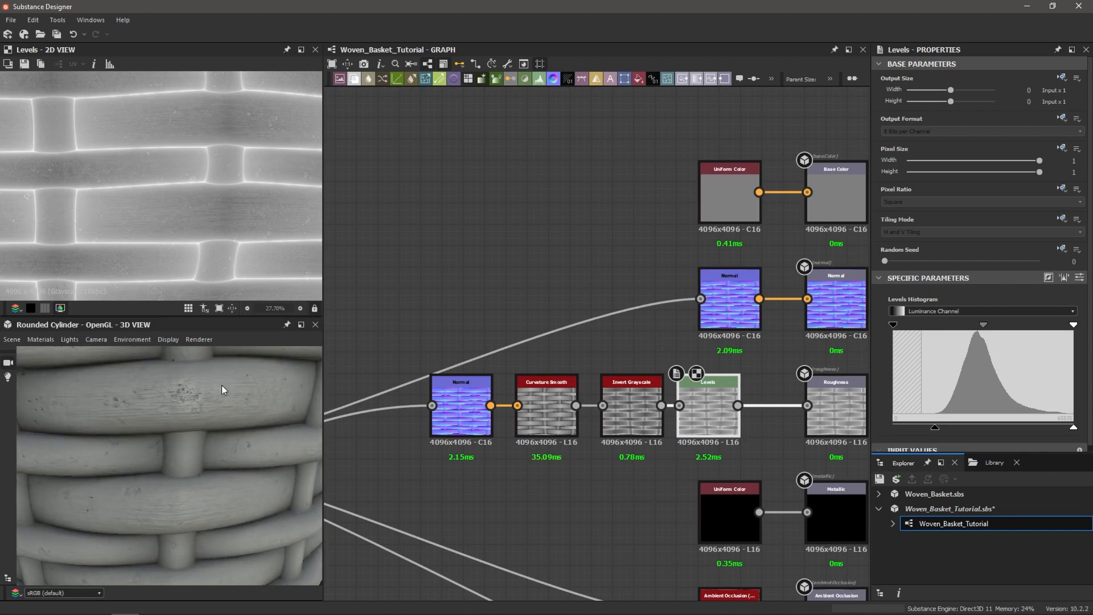
- Add a Gradient Map node in the empty graph area above the Organic Warping frame
scroll(224, 404, down, 3)
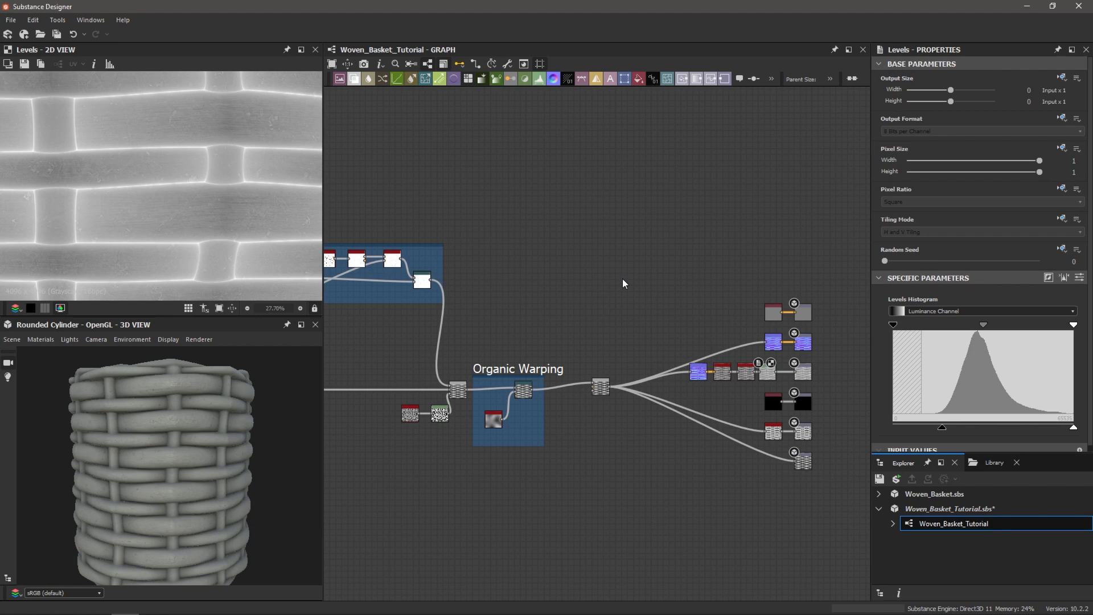
scroll(614, 310, up, 2)
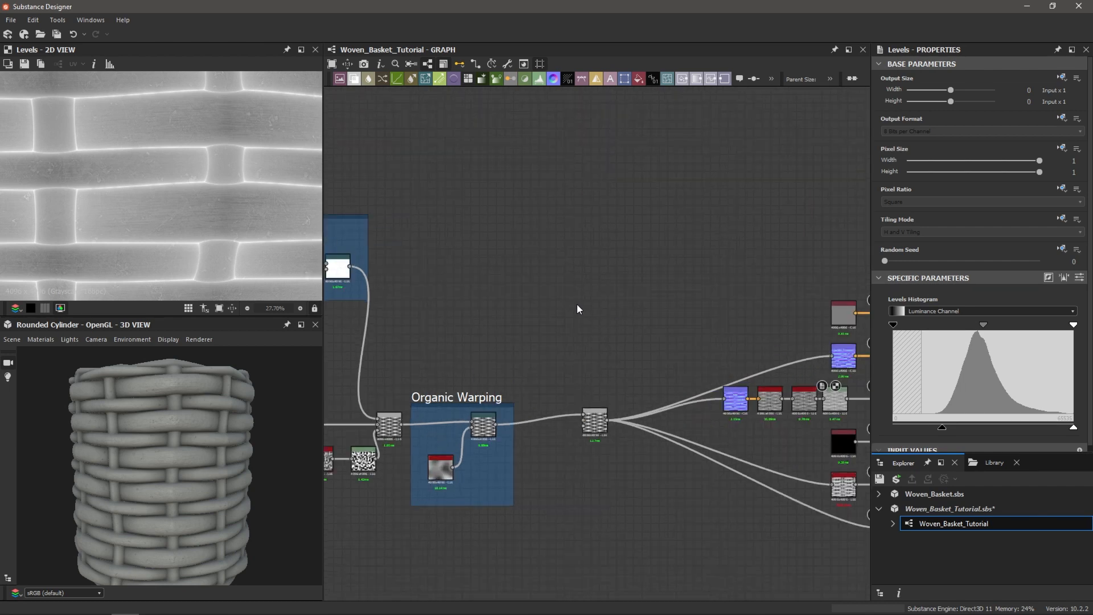
key(space)
key(Return)
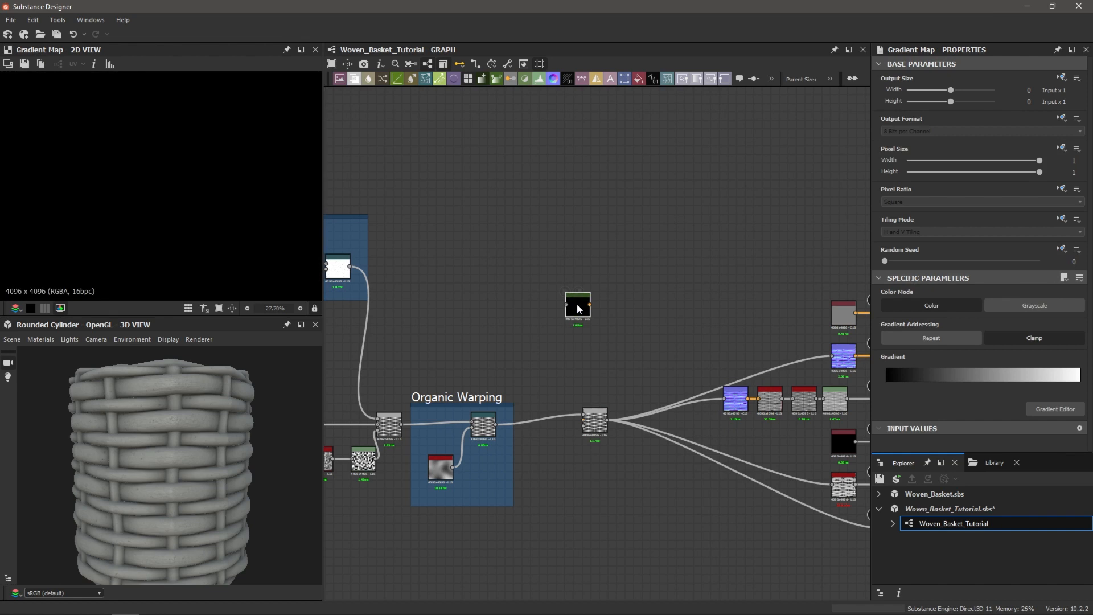
- Feed the Organic Warping frame's Directional Warp output into the Gradient Map node
scroll(515, 415, up, 3)
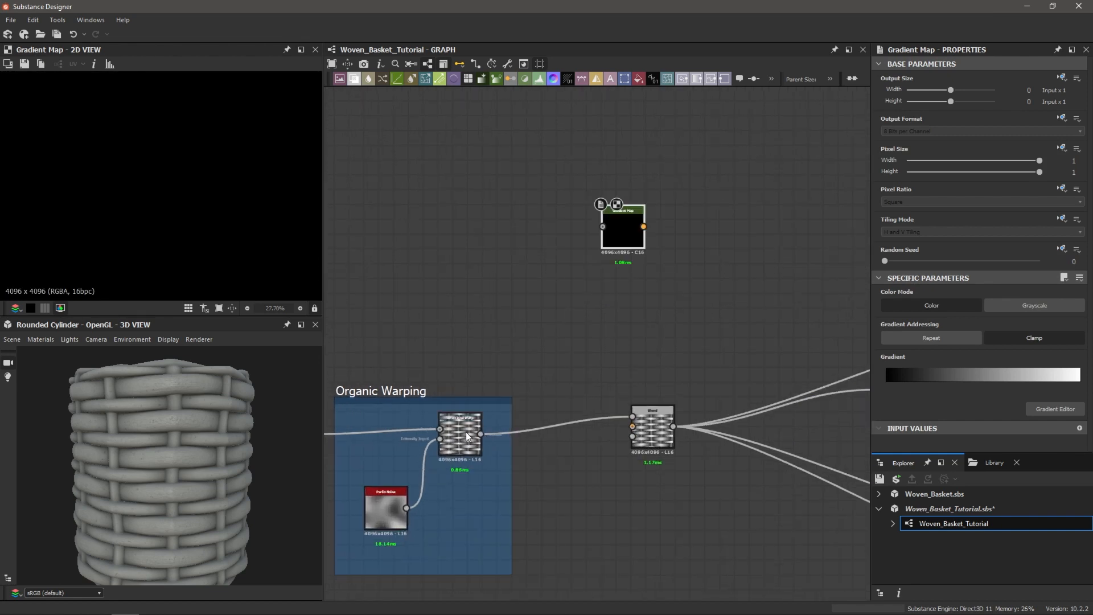
scroll(461, 435, down, 2)
scroll(454, 433, down, 3)
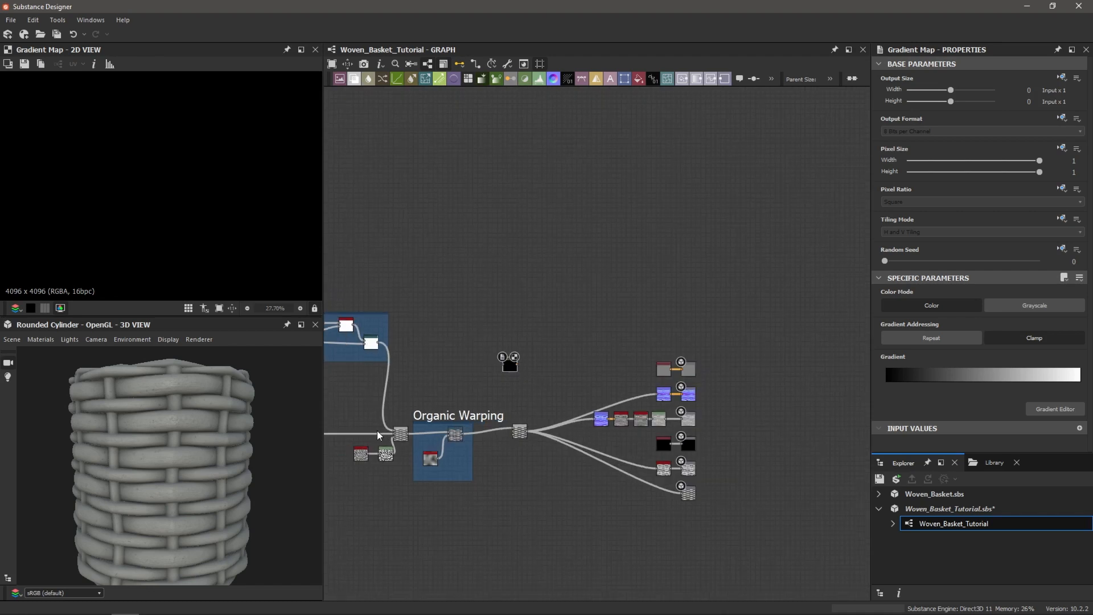
mouse_move(377, 431)
middle_down()
mouse_move(417, 432)
mouse_move(358, 431)
middle_up()
scroll(452, 427, up, 3)
middle_drag(453, 426, 441, 426)
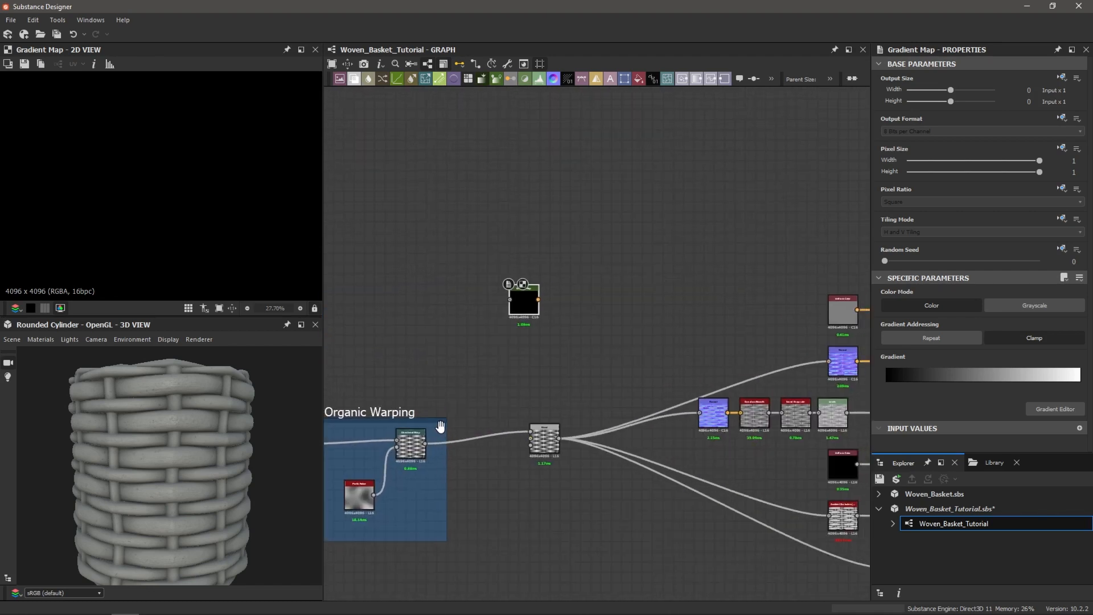
drag(426, 443, 518, 301)
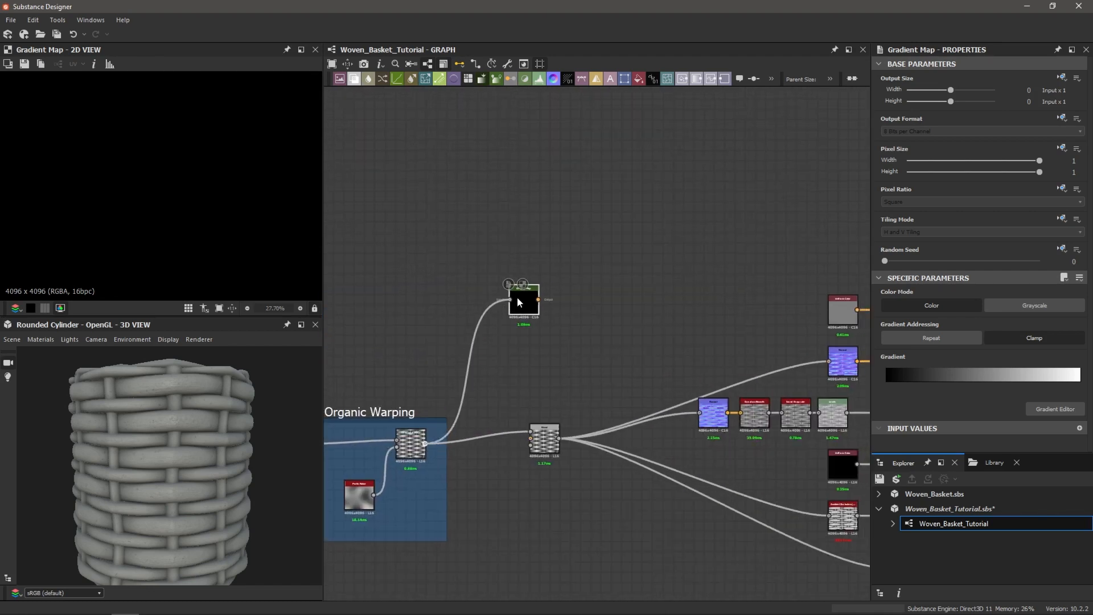
scroll(517, 300, up, 2)
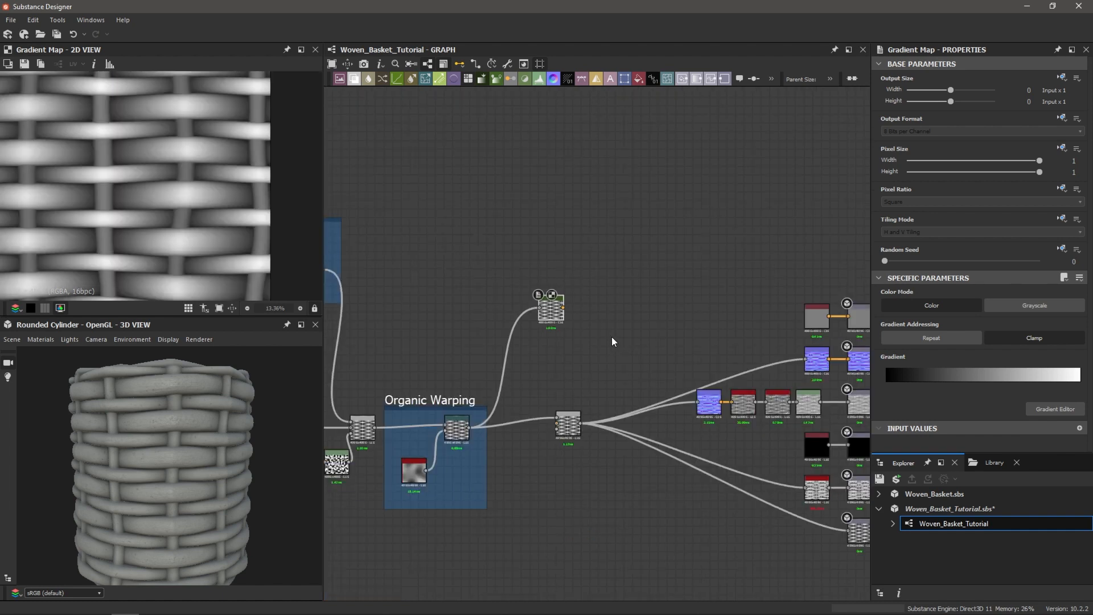
- Open the Gradient Map's gradient for editing and bring the wicker basket reference photo alongside it
middle_drag(586, 336, 552, 315)
scroll(562, 341, up, 2)
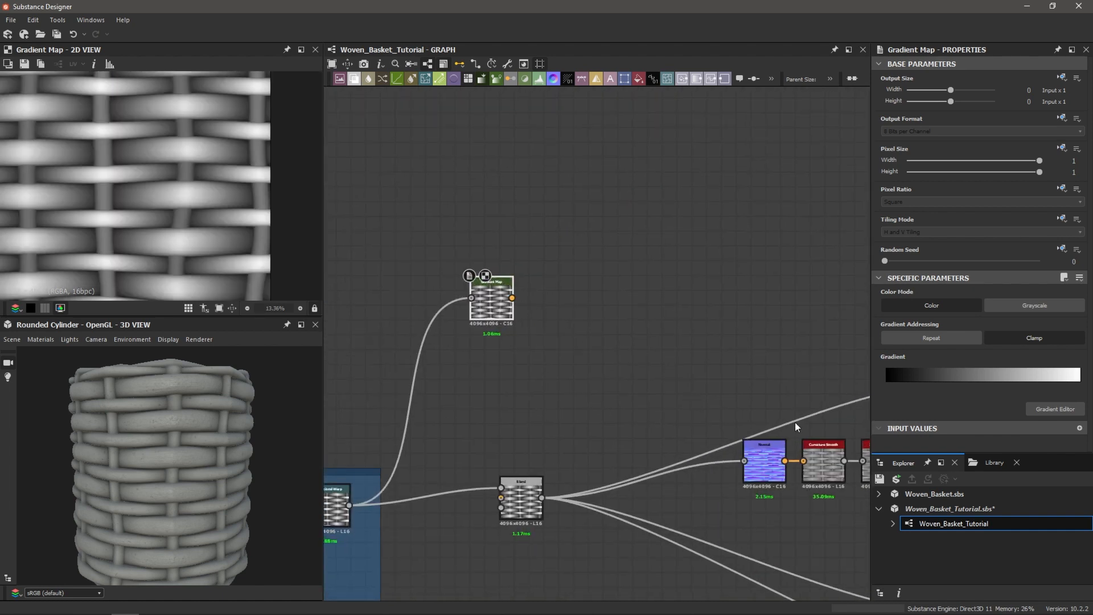
click(1050, 410)
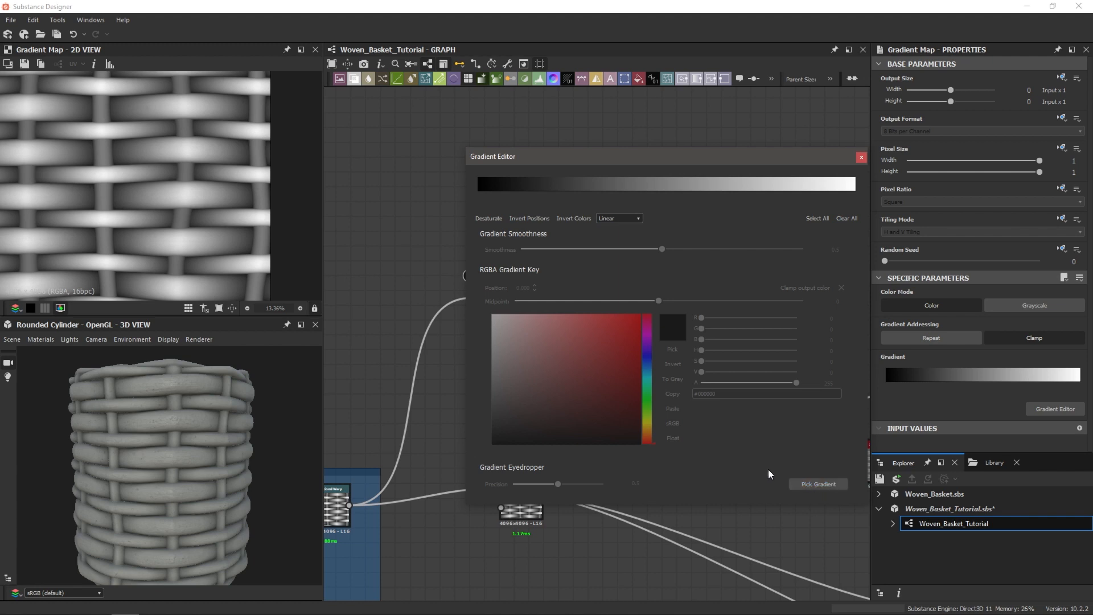
key(alt+Tab)
right_drag(662, 339, 83, 330)
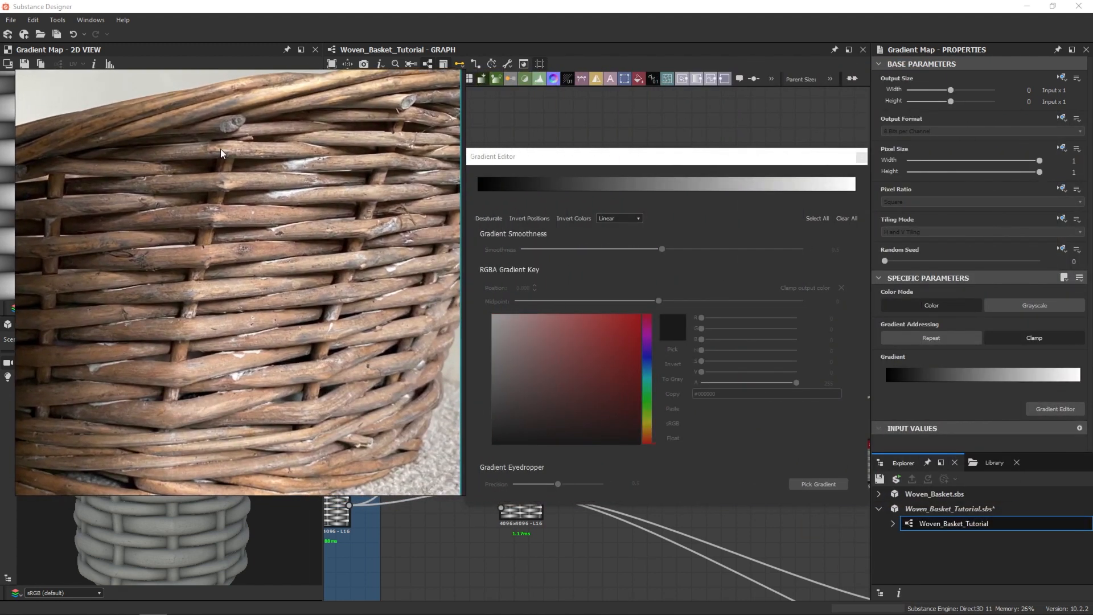
click(787, 438)
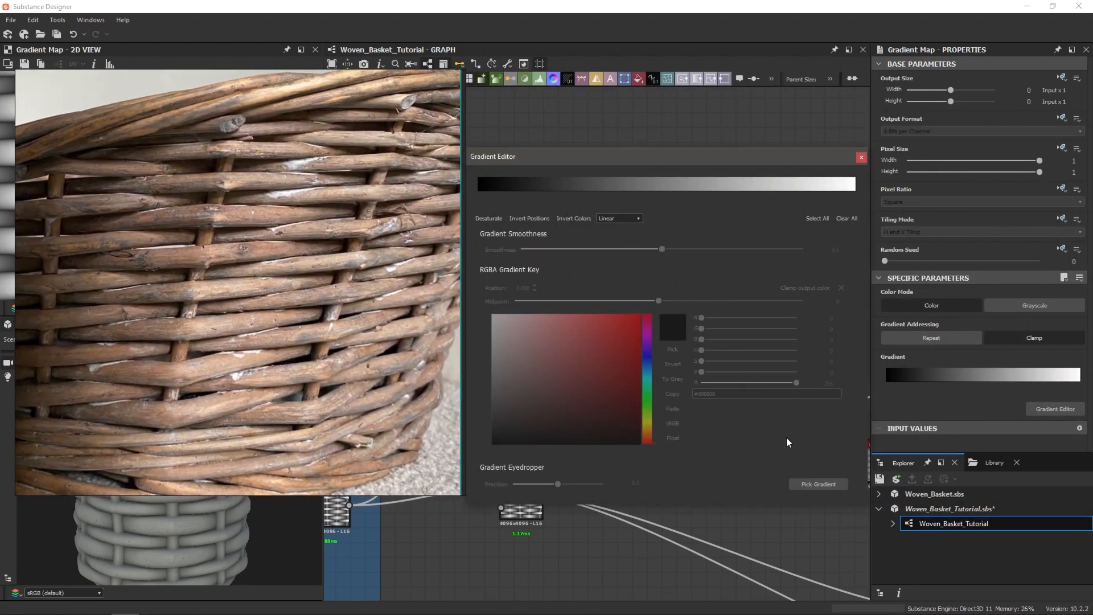
click(227, 214)
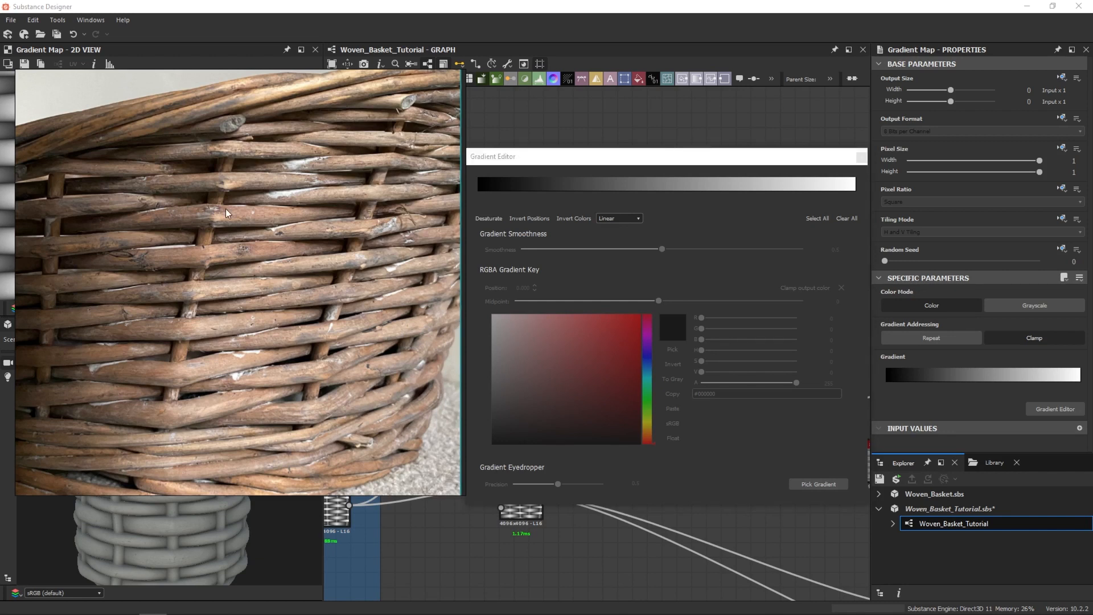
key(ctrl+shift+a)
click(589, 168)
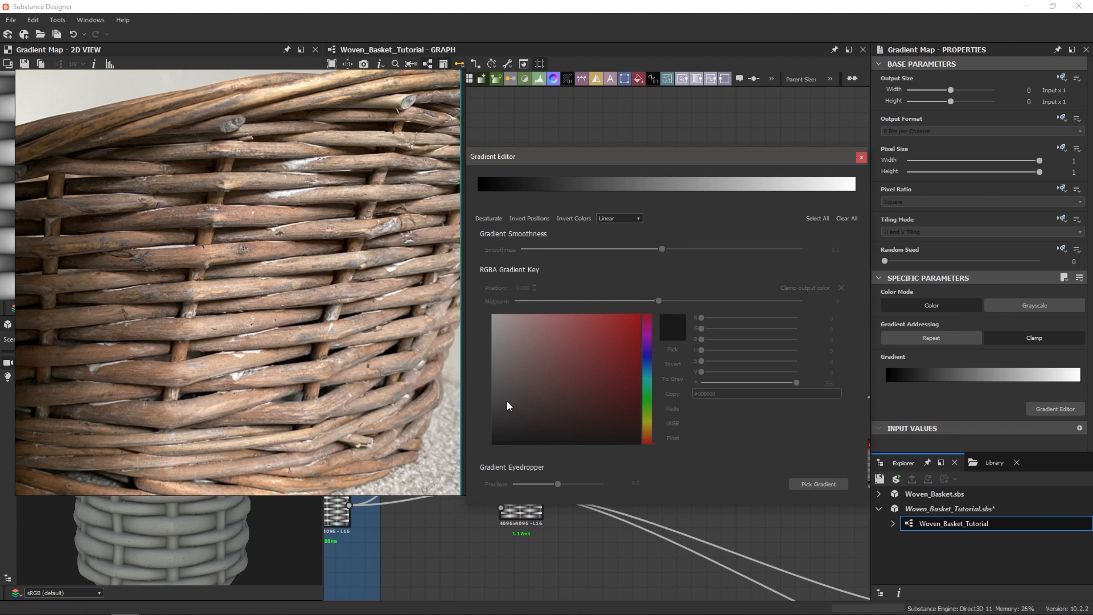
- Pick a gradient along a strand in the reference photo, reduce the eyedropper precision to 0, and close the gradient editor
click(818, 484)
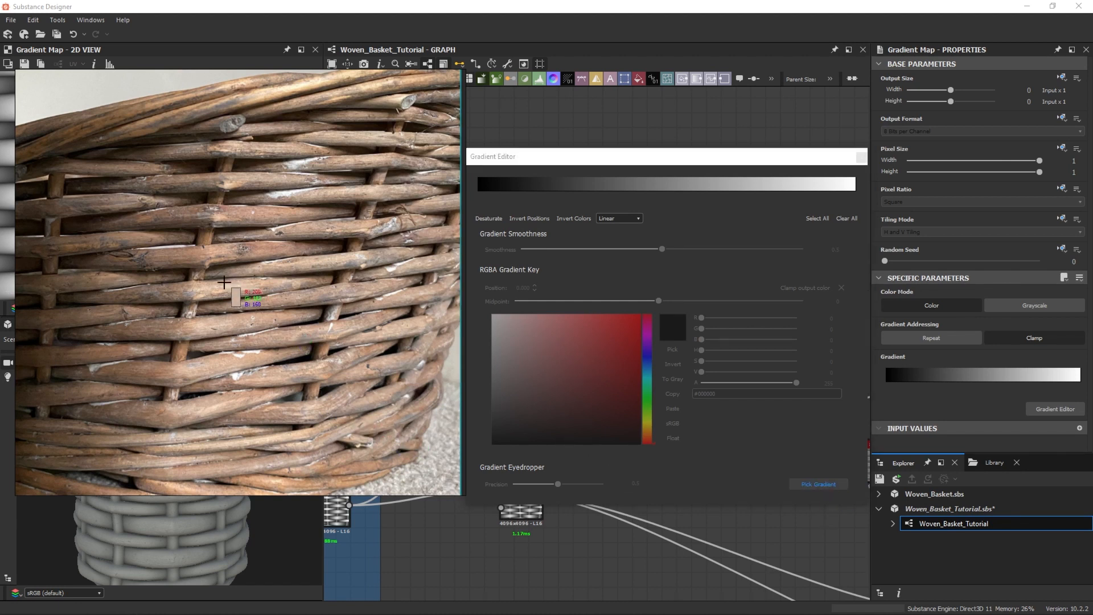
drag(194, 289, 258, 285)
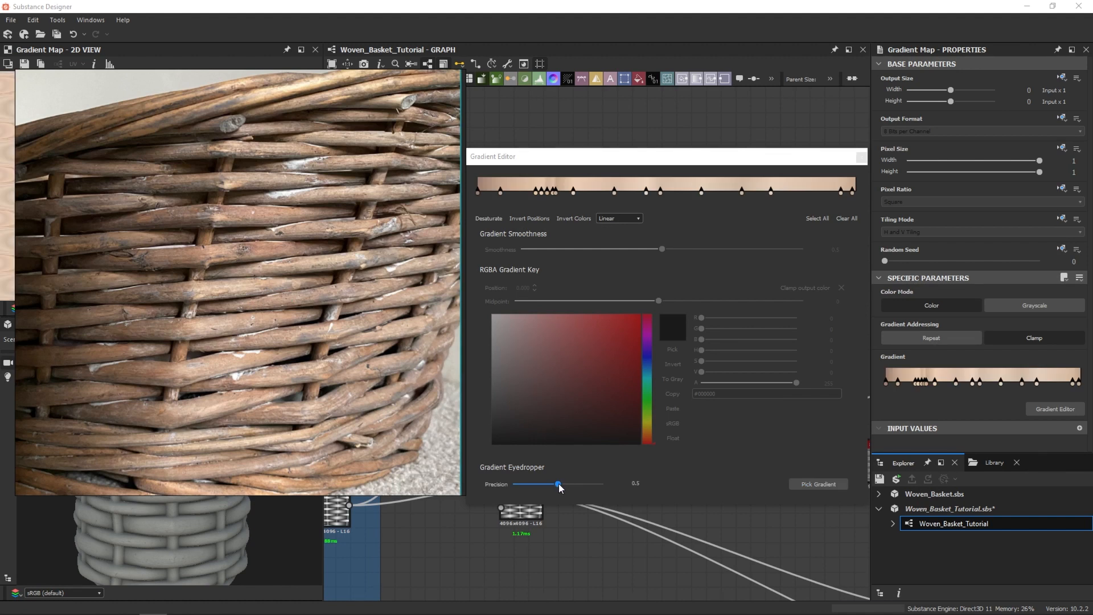
drag(559, 485, 452, 485)
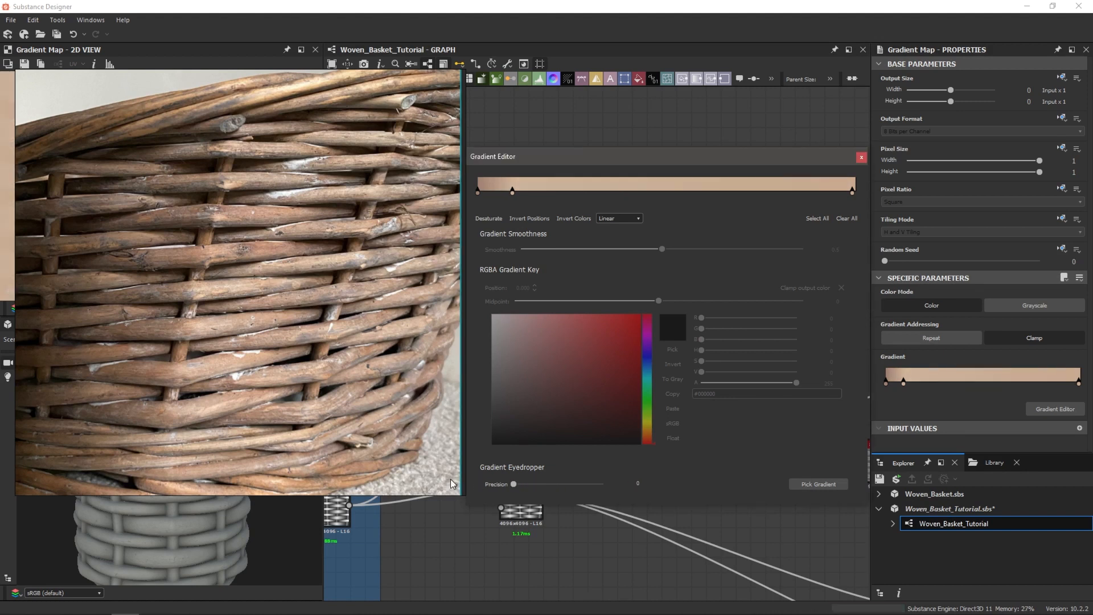
drag(784, 161, 670, 177)
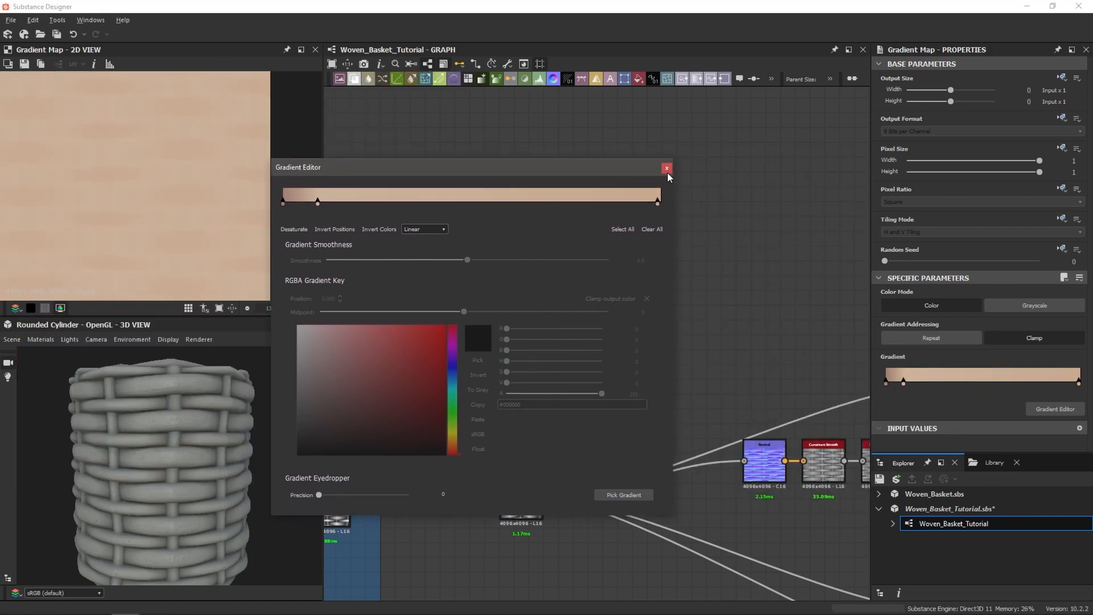
click(667, 169)
- Connect the Gradient Map to the Base Color output and delete the Uniform Color node that fed it
scroll(615, 357, down, 2)
middle_drag(614, 358, 531, 350)
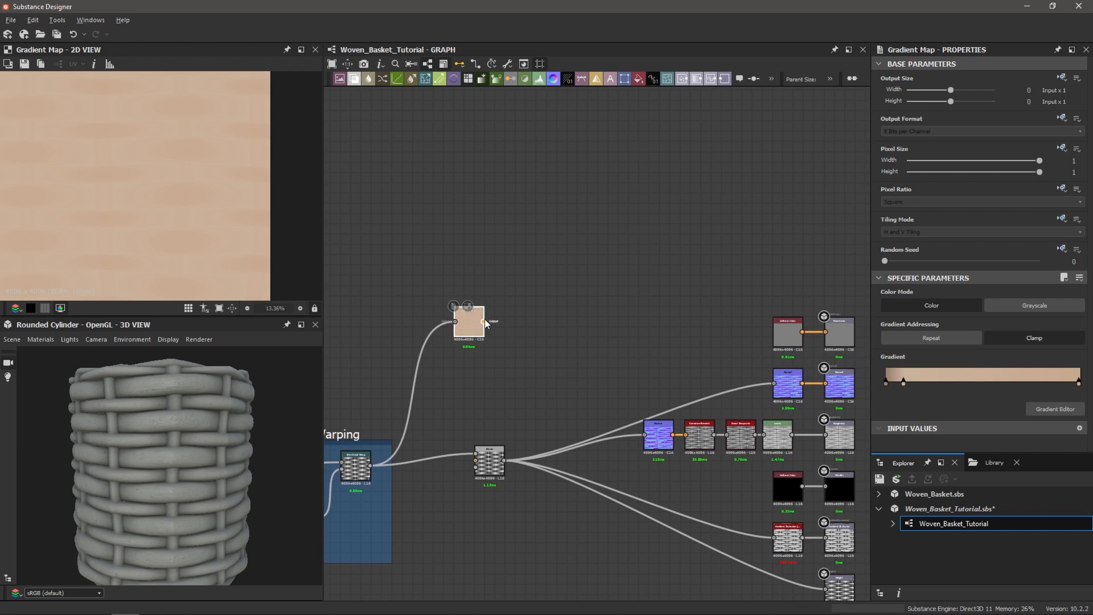
drag(483, 322, 855, 329)
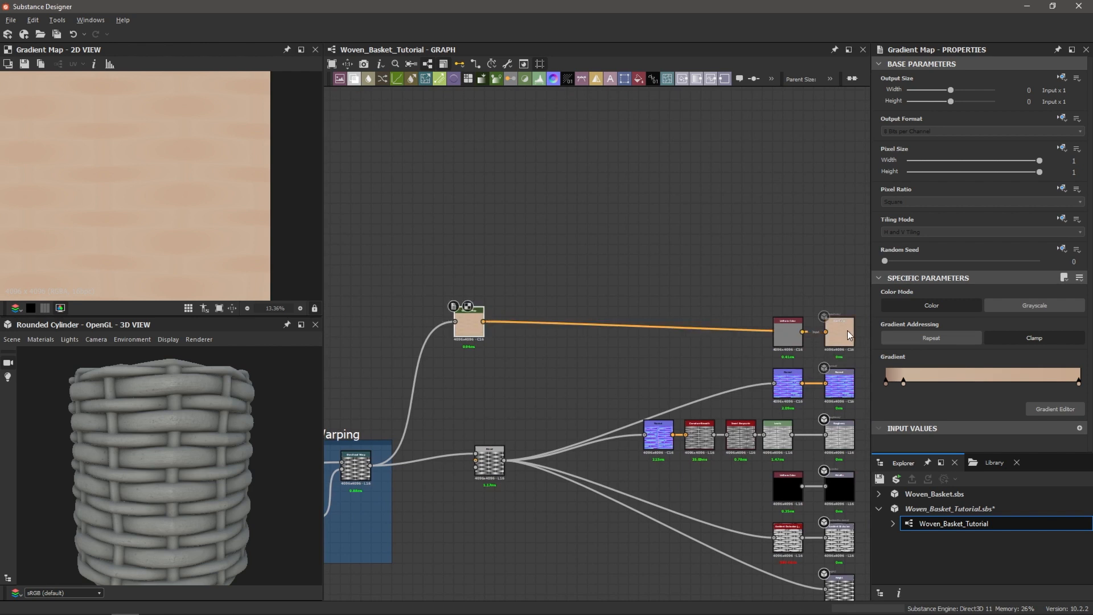
scroll(848, 330, up, 1)
click(774, 337)
key(Delete)
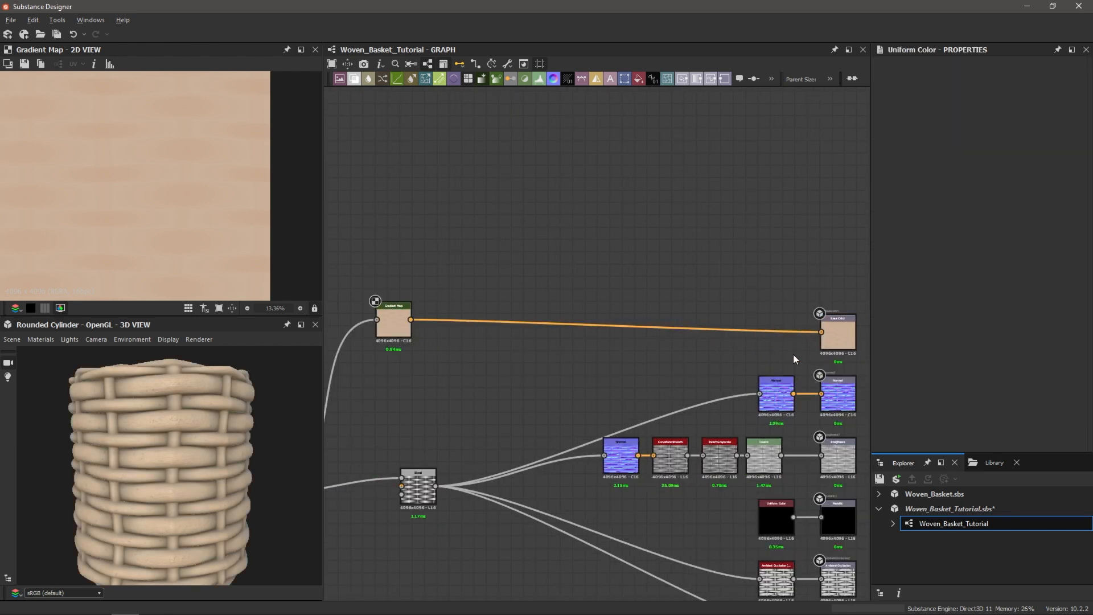
- Resample the Gradient Map's colours along a lower strand of the reference photo, move the photo aside, and set the eyedropper precision to 0
double_click(392, 318)
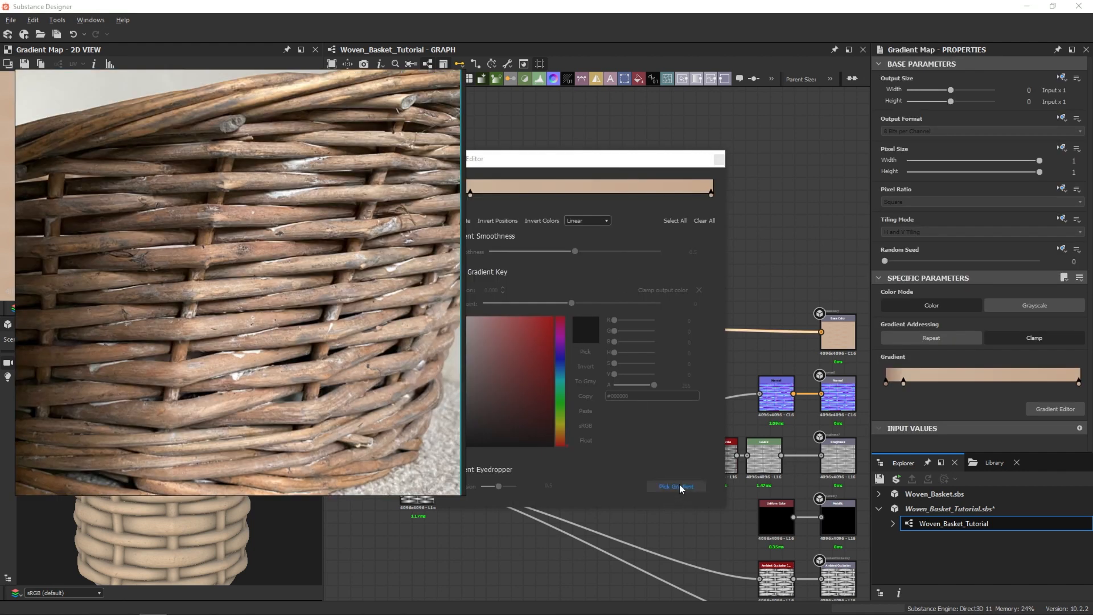
drag(191, 340, 265, 335)
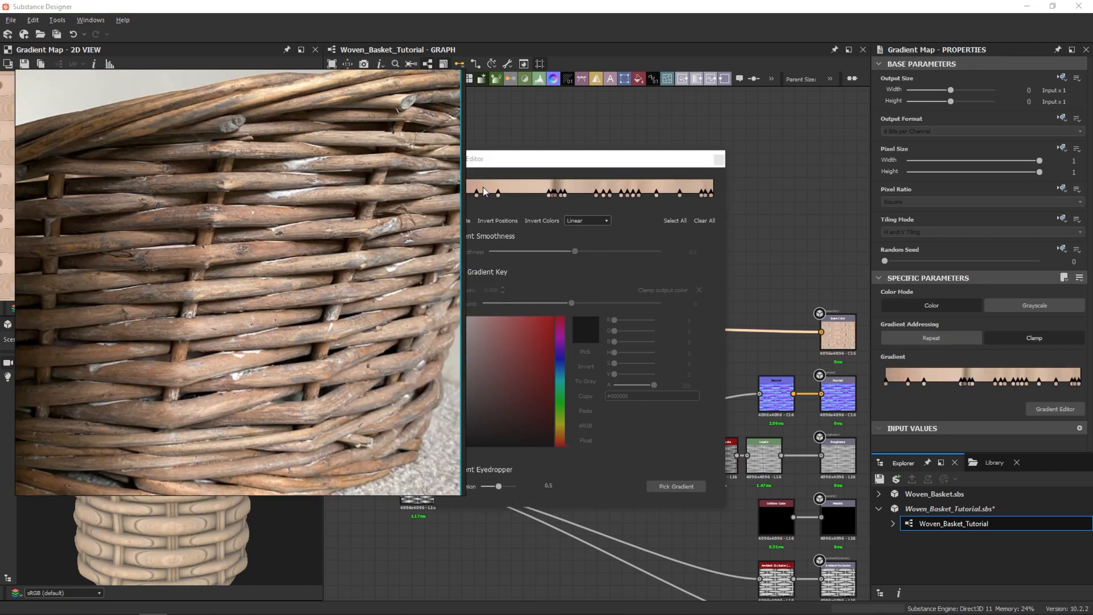
drag(381, 193, 890, 212)
scroll(182, 461, up, 6)
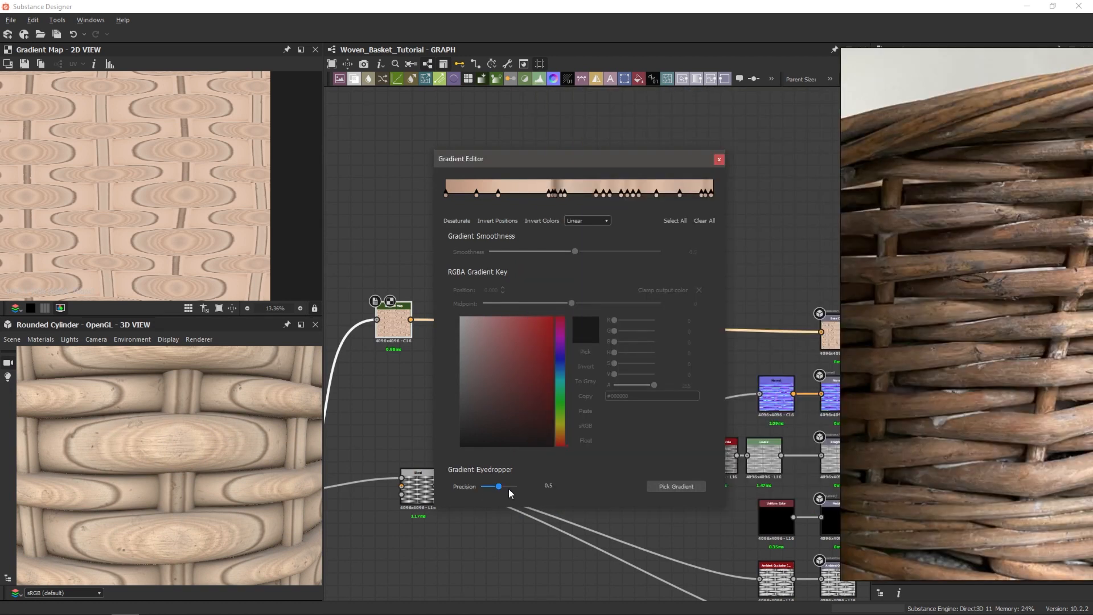
drag(498, 486, 456, 493)
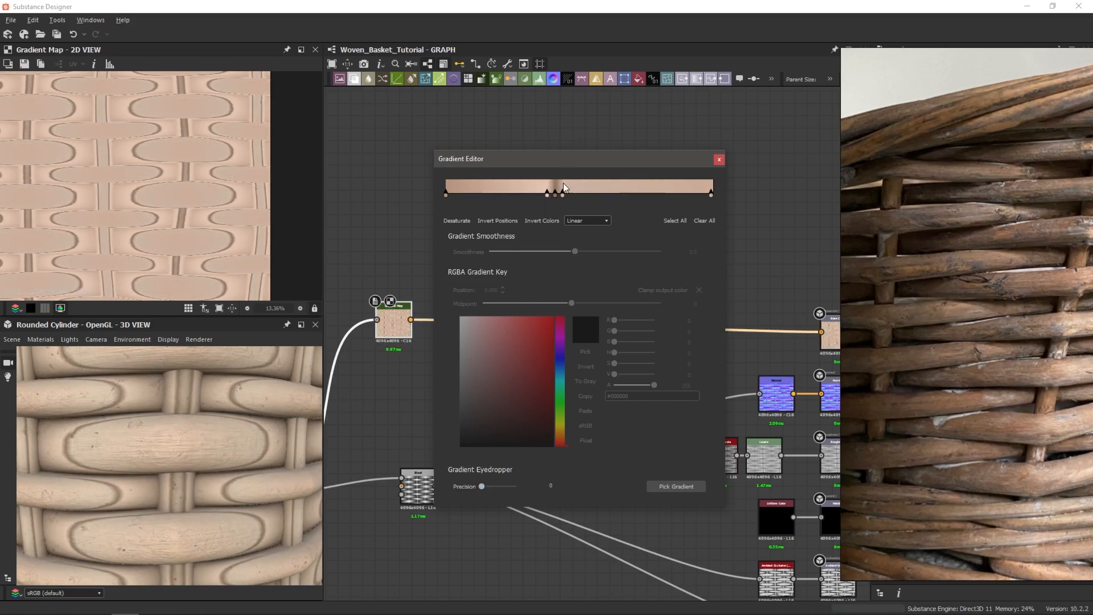
- Re-pick the gradient from other strands in the reference photo and adjust its middle key to reach a light tan three-key gradient
click(676, 486)
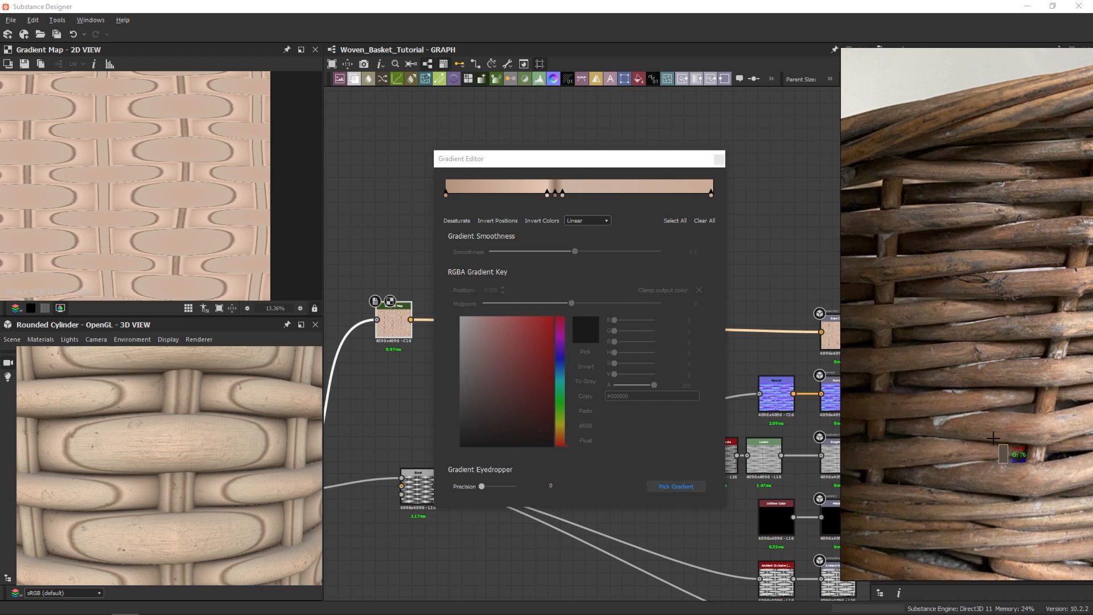
drag(997, 426, 1047, 424)
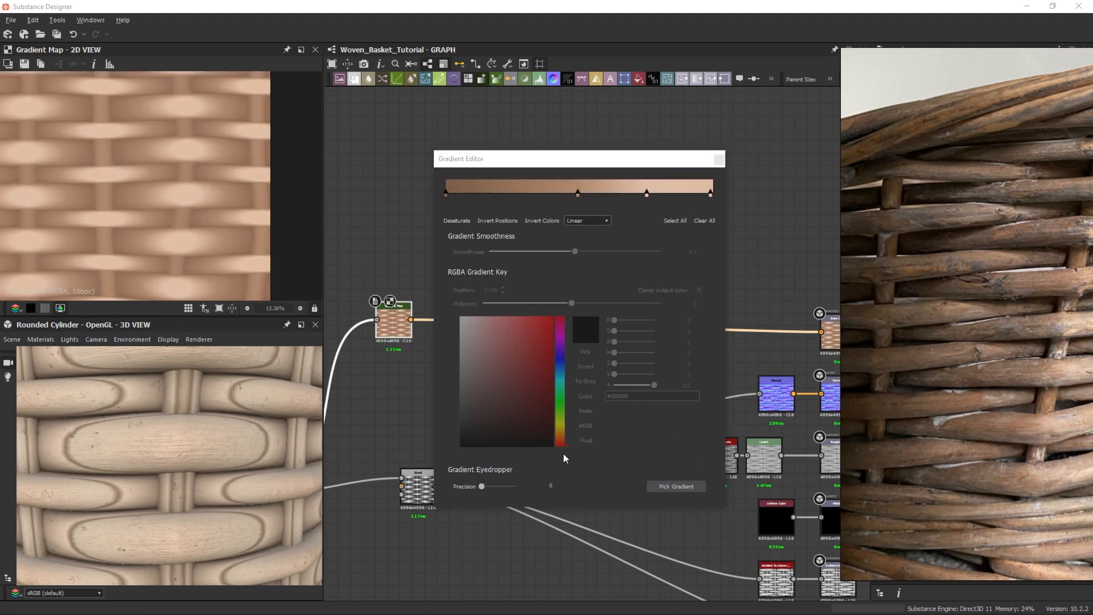
scroll(187, 436, down, 5)
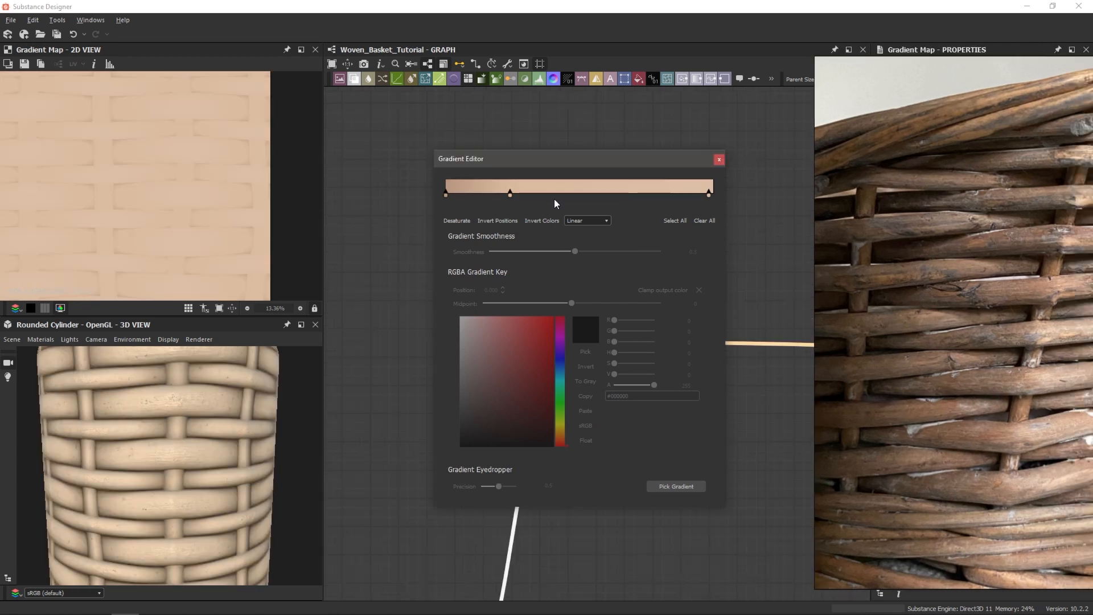
drag(557, 194, 510, 195)
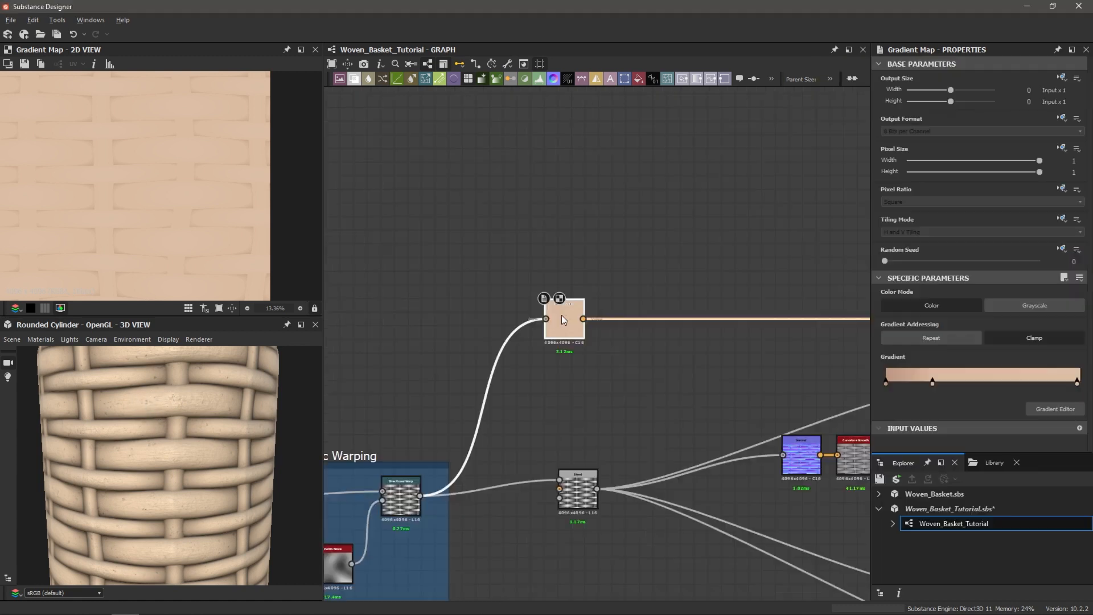
- Examine the graph upstream of the Gradient Map and preview the Directional Warp output in the Organic Warping frame
scroll(558, 307, down, 1)
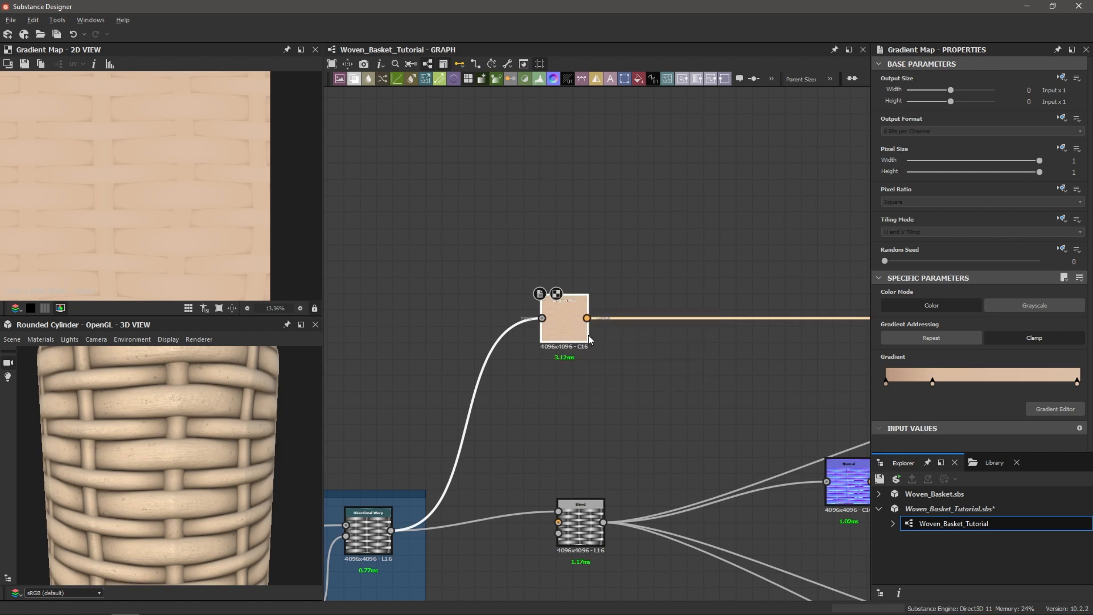
scroll(578, 356, down, 4)
middle_drag(553, 320, 575, 304)
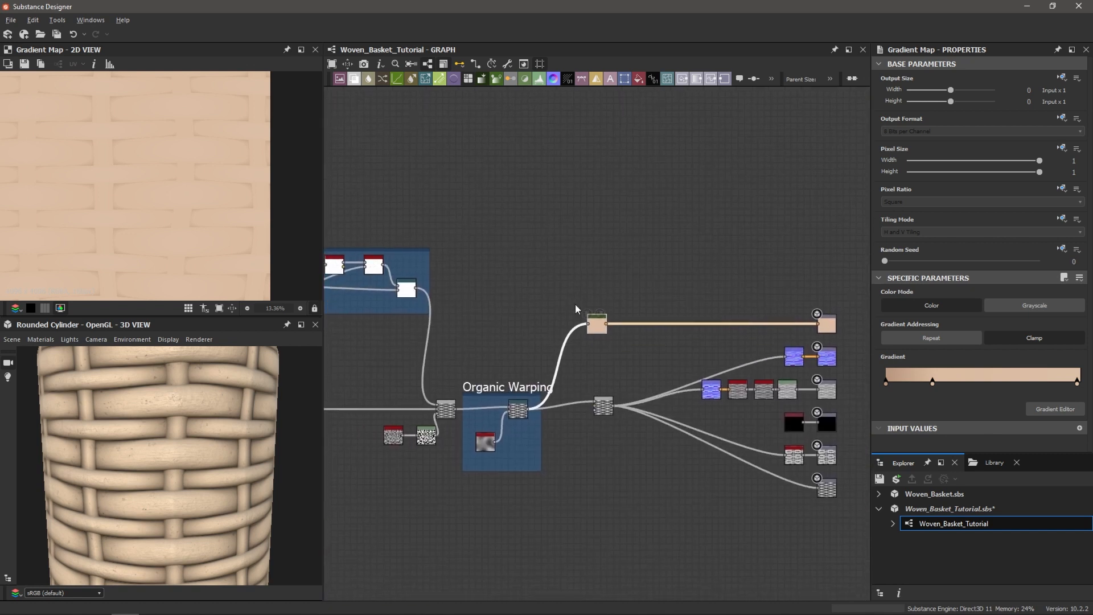
scroll(576, 314, down, 4)
middle_drag(507, 335, 595, 331)
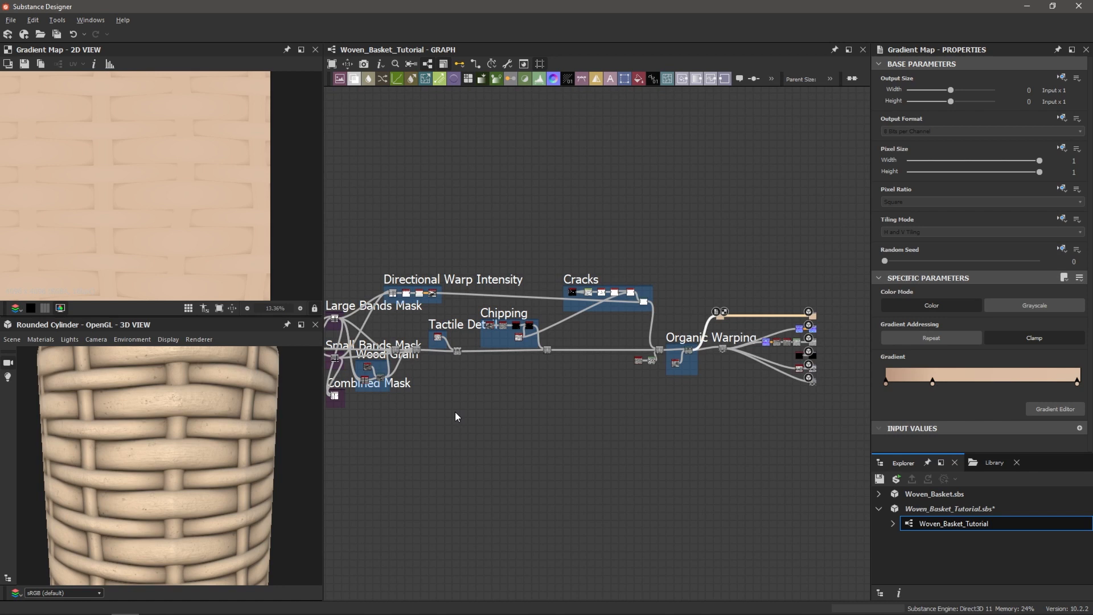
scroll(675, 356, up, 6)
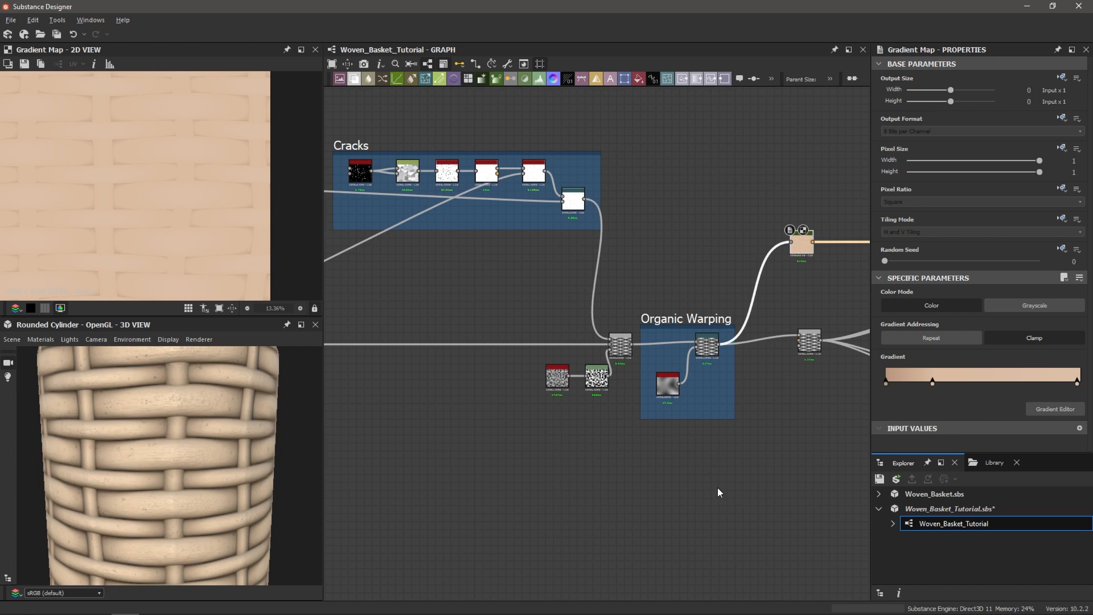
scroll(726, 392, up, 4)
double_click(683, 286)
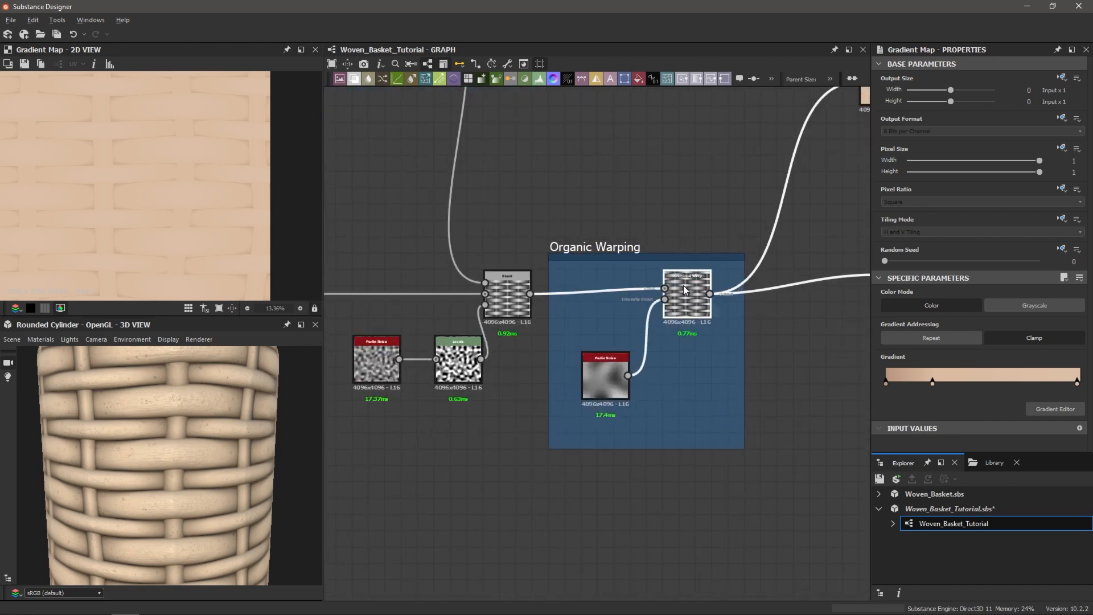
scroll(684, 376, down, 4)
middle_drag(694, 357, 629, 384)
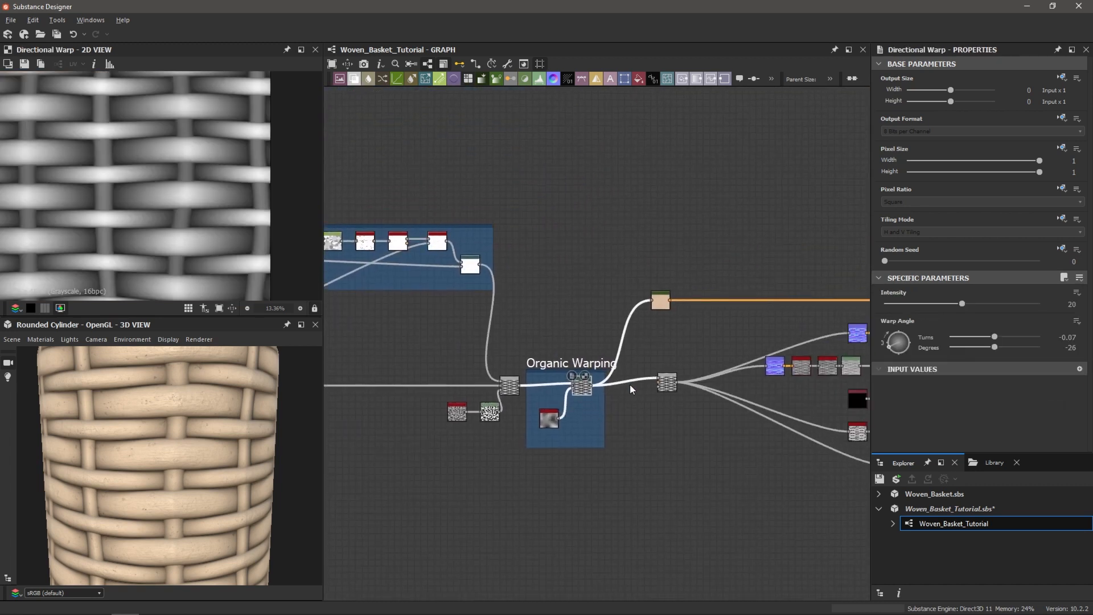
- Duplicate the Directional Warp node with its input links and place the copy below the Organic Warping frame
scroll(584, 405, up, 5)
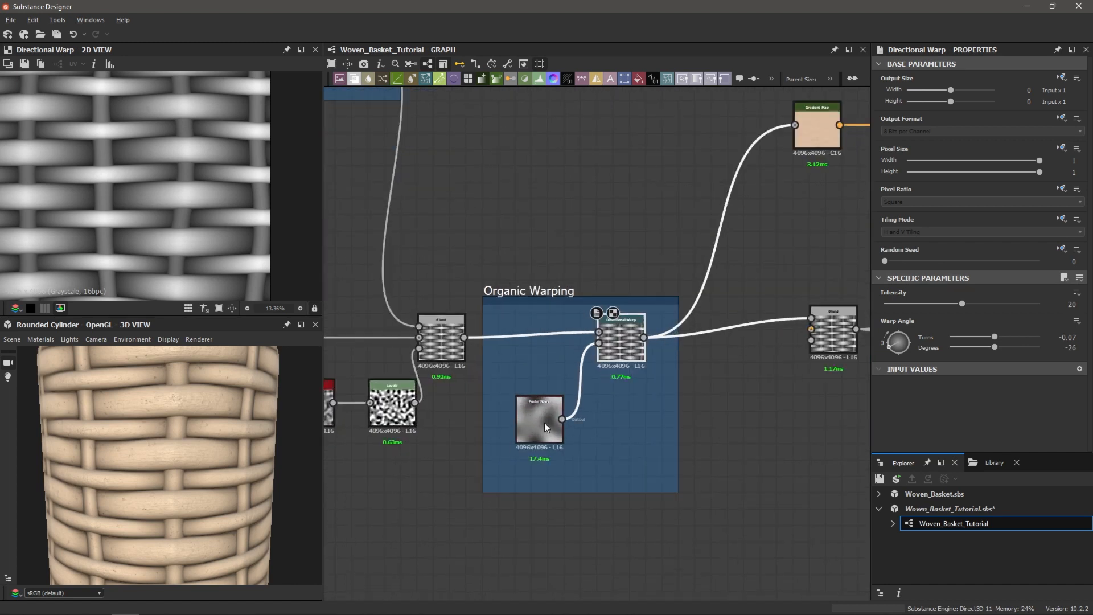
scroll(620, 431, down, 3)
middle_drag(622, 483, 605, 392)
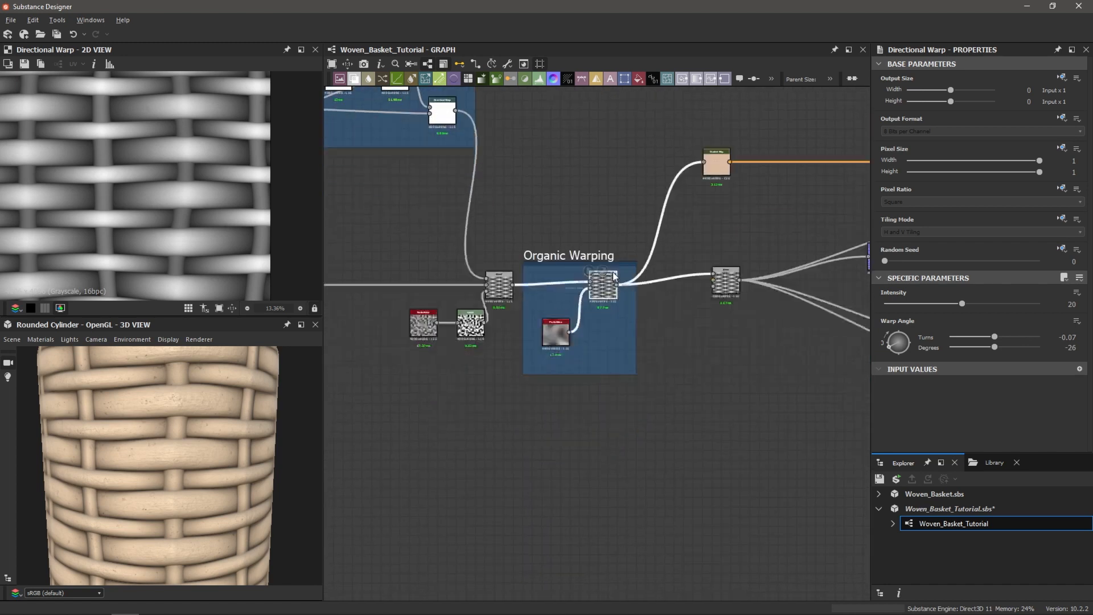
key(ctrl+d)
drag(592, 333, 606, 442)
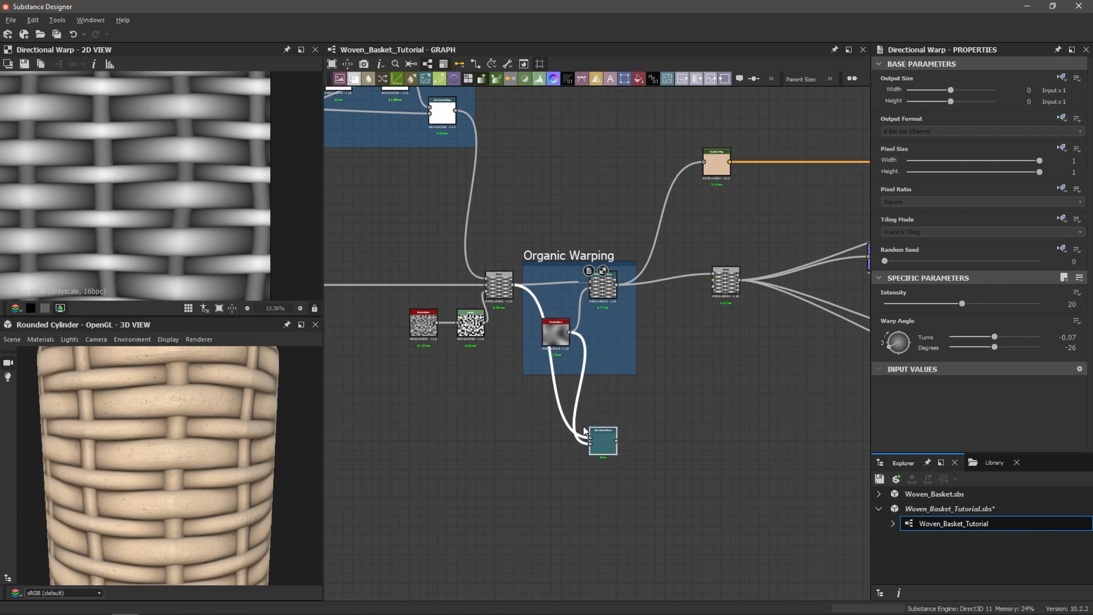
- Start a link from the Grunge Map 001 output in the Tactile Detail frame and route it through a Dot node placed below the main chain
scroll(609, 437, up, 5)
scroll(535, 440, down, 10)
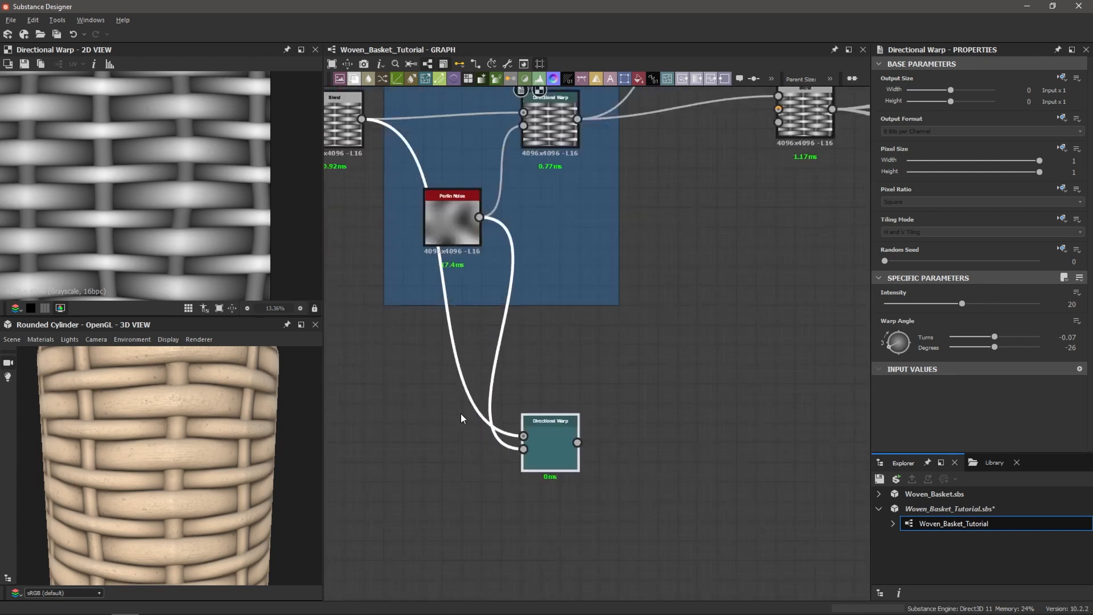
middle_drag(522, 394, 737, 379)
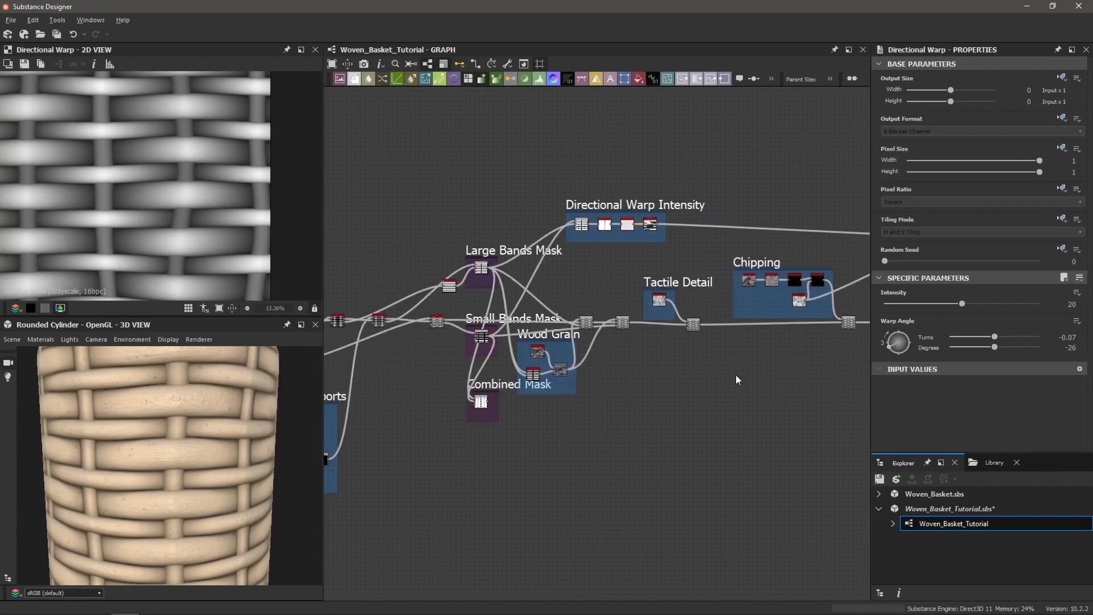
scroll(683, 291, up, 5)
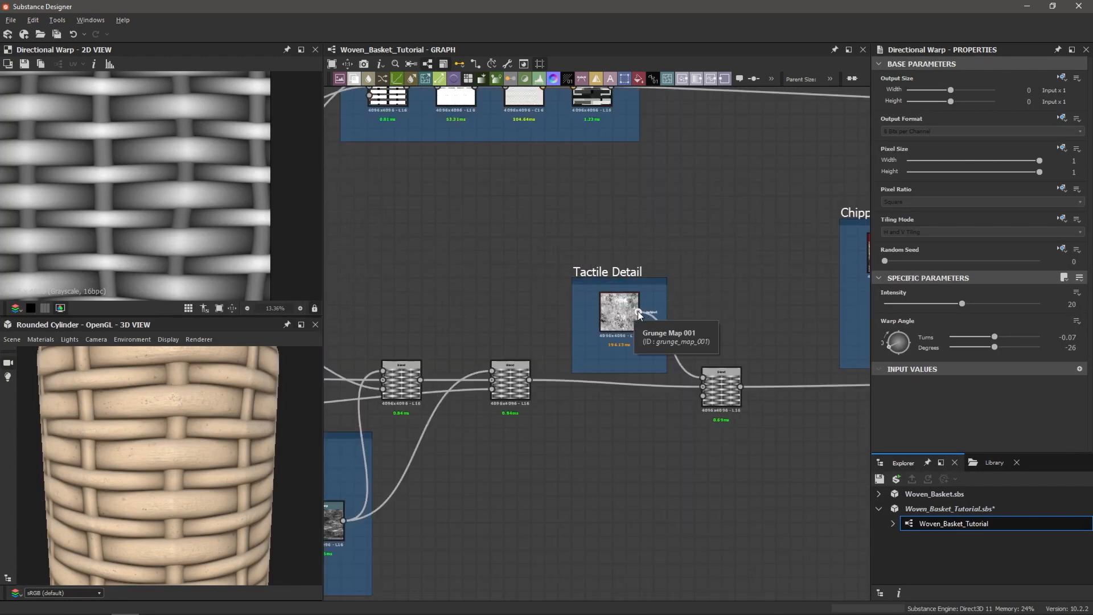
drag(638, 312, 648, 416)
scroll(649, 461, down, 2)
middle_drag(677, 538, 554, 341)
scroll(561, 362, down, 2)
scroll(637, 381, down, 3)
middle_drag(645, 379, 566, 359)
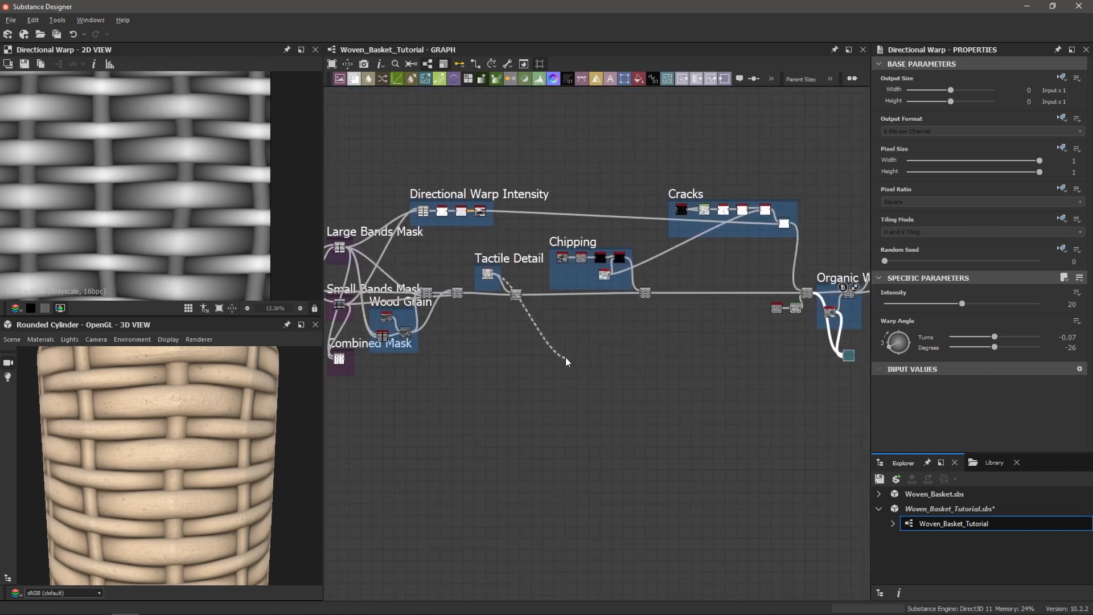
drag(513, 344, 528, 320)
scroll(518, 339, up, 2)
mouse_move(528, 320)
middle_down()
mouse_move(481, 341)
mouse_move(523, 334)
middle_up()
drag(524, 333, 486, 343)
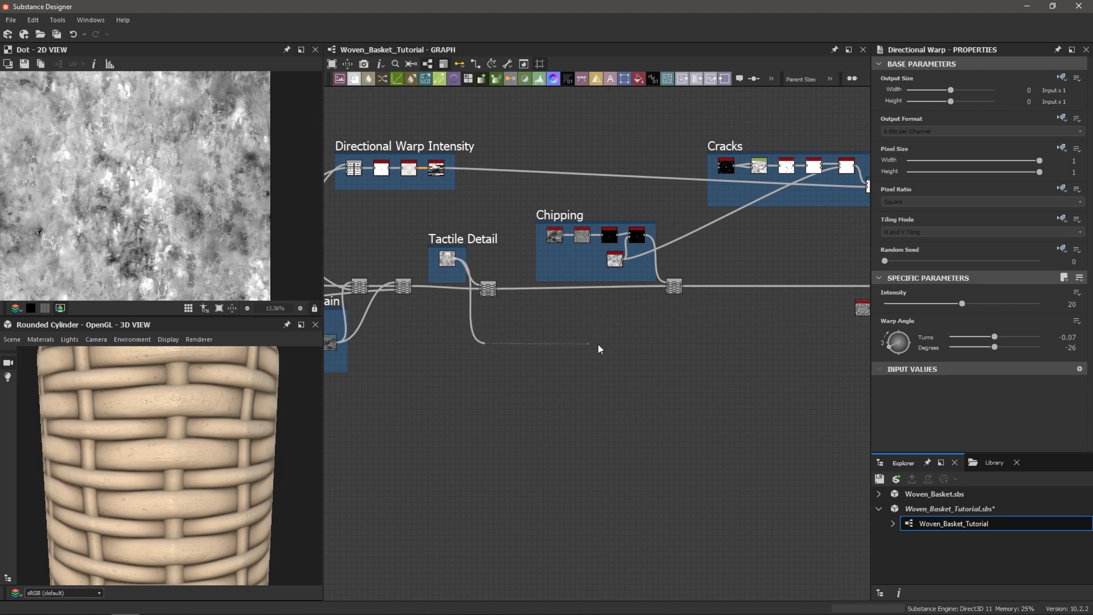
- Connect the Dot node to the Input of the duplicated Directional Warp, replacing its existing link
mouse_move(710, 342)
middle_down()
mouse_move(578, 351)
mouse_move(659, 353)
mouse_move(625, 354)
middle_up()
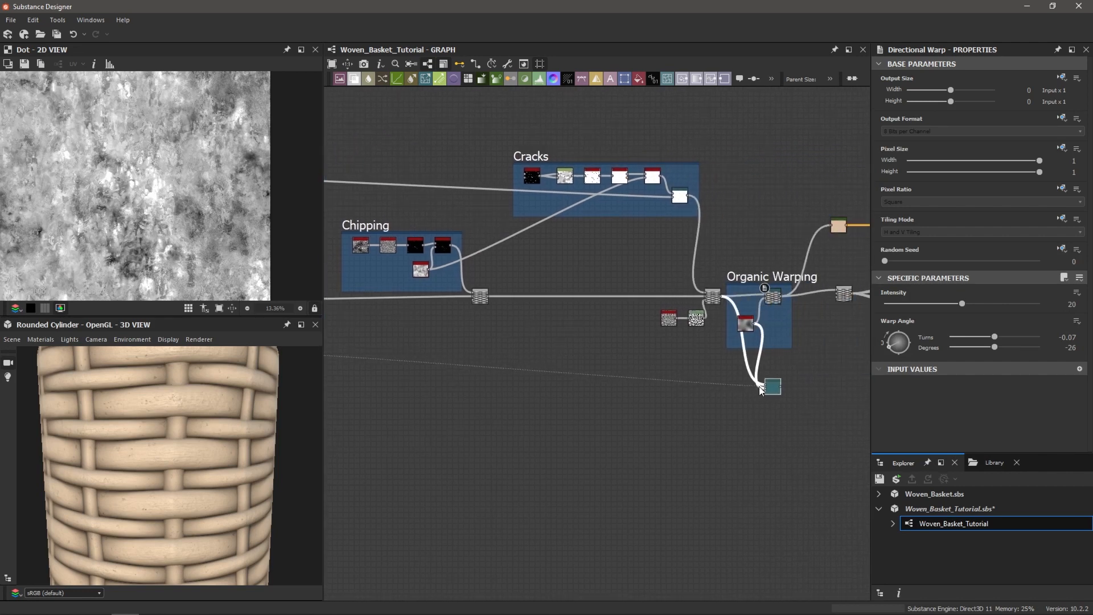
scroll(763, 383, up, 8)
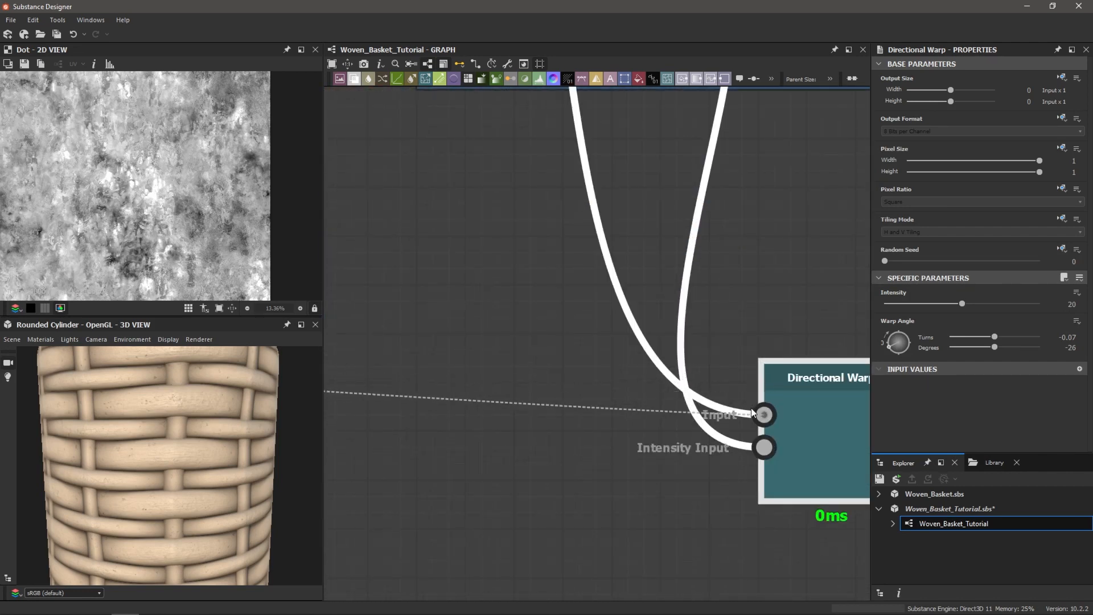
click(764, 415)
scroll(516, 366, down, 8)
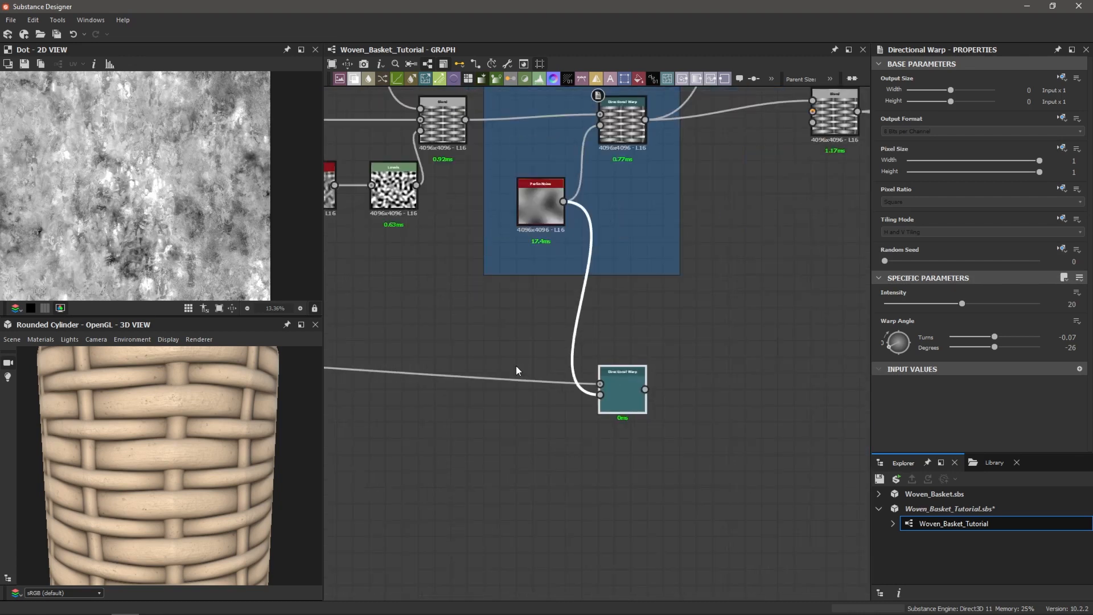
- Lower the Dot node to level its link with the duplicated Directional Warp, and preview that warp's output
scroll(504, 364, down, 4)
middle_drag(435, 383, 666, 362)
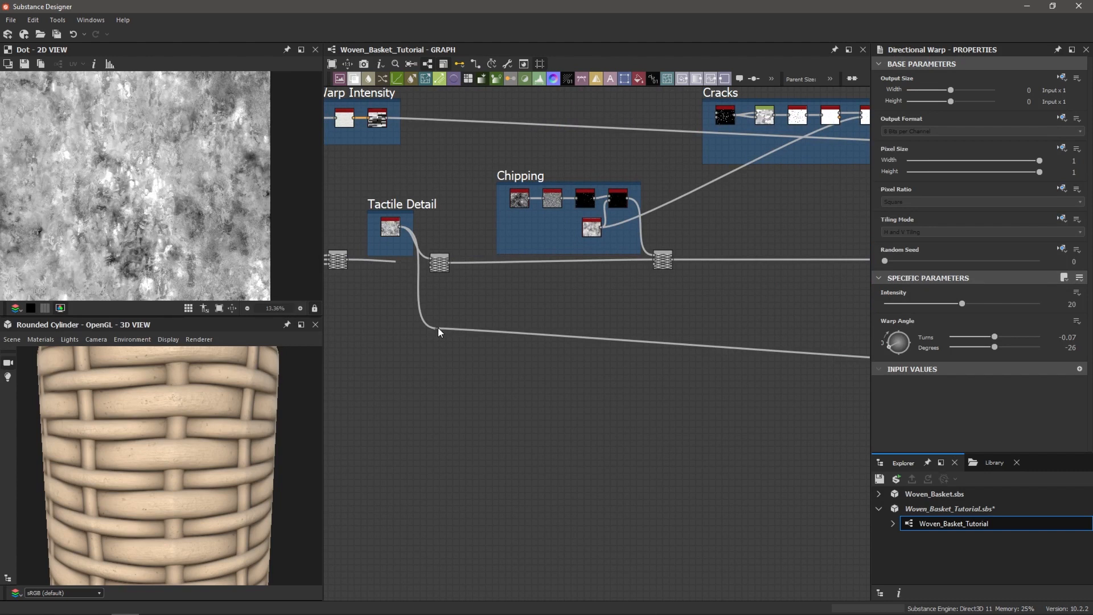
drag(439, 326, 438, 364)
scroll(715, 397, down, 2)
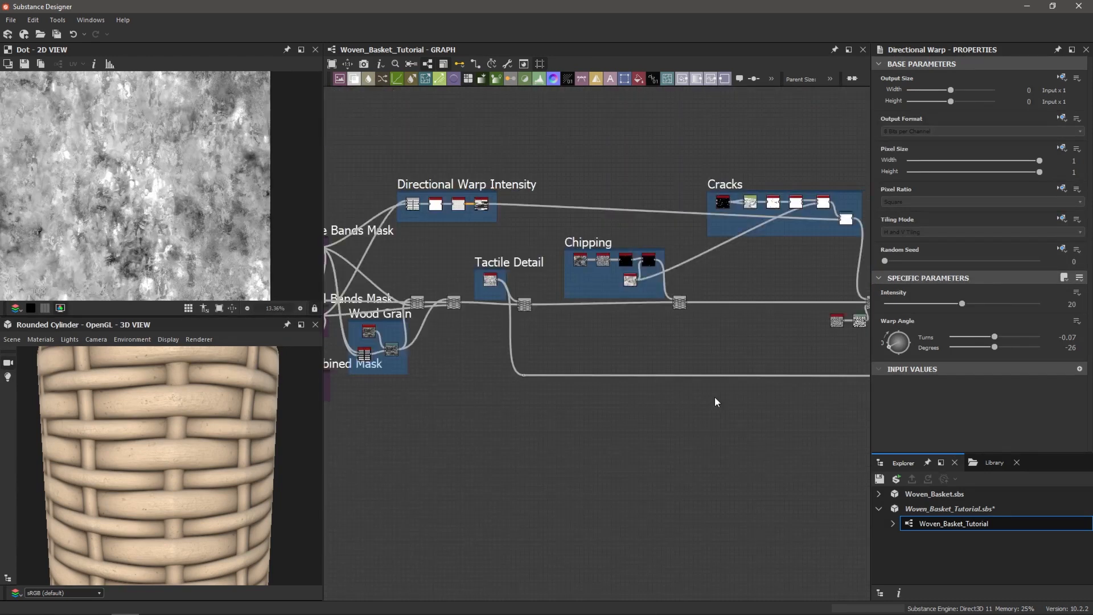
middle_drag(789, 389, 586, 399)
scroll(657, 386, up, 3)
middle_drag(657, 375, 577, 373)
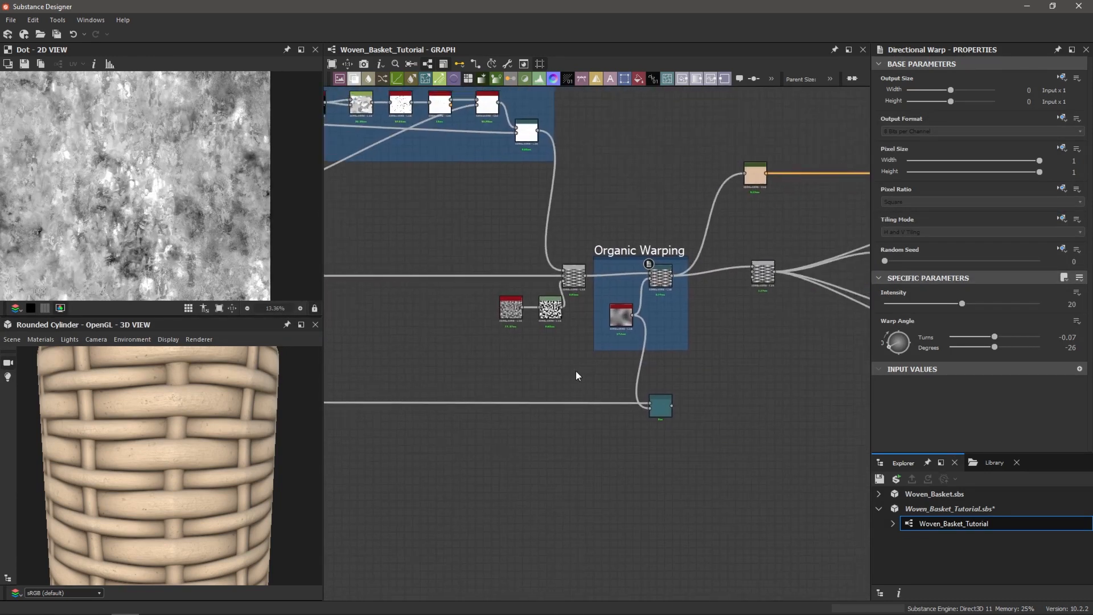
scroll(741, 369, down, 1)
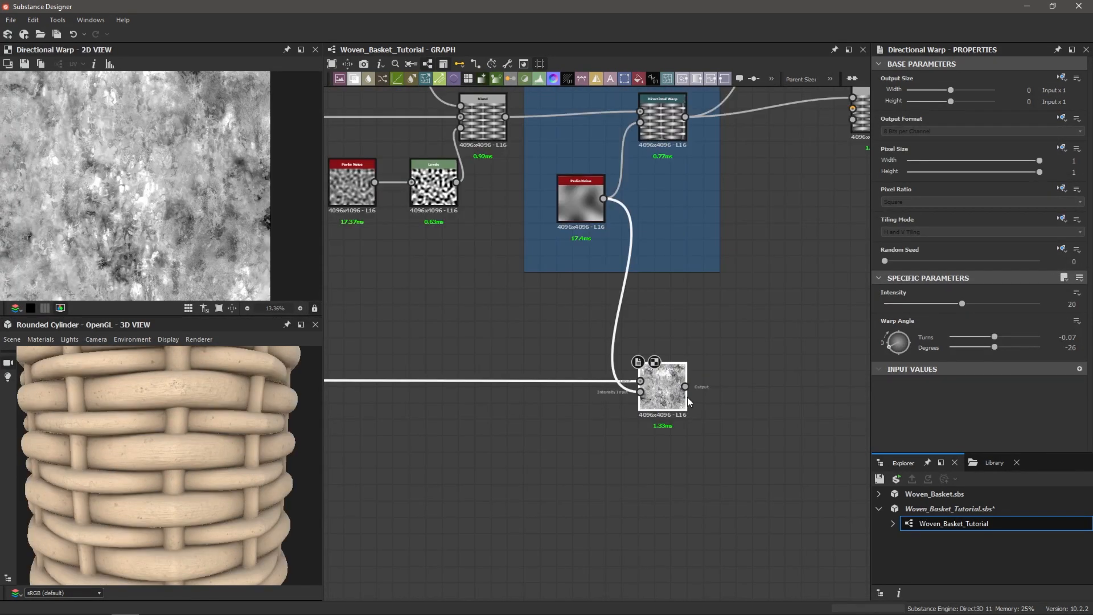
- Inspect the basket surface up close, and add a second Gradient Map fed by the duplicated Directional Warp above the existing one
scroll(544, 345, down, 2)
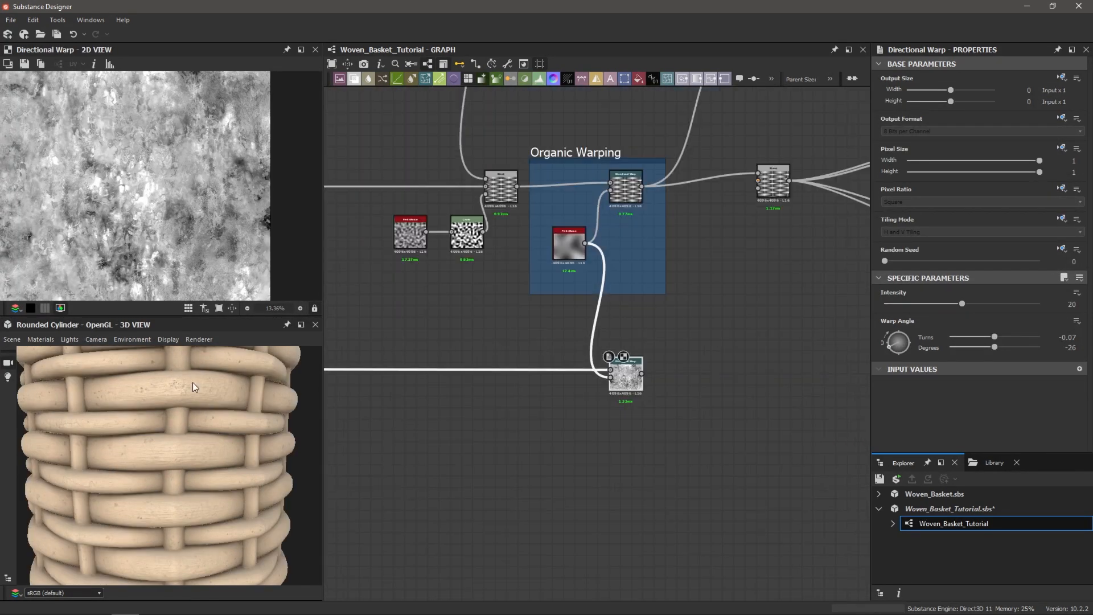
drag(193, 381, 191, 396)
scroll(192, 395, up, 2)
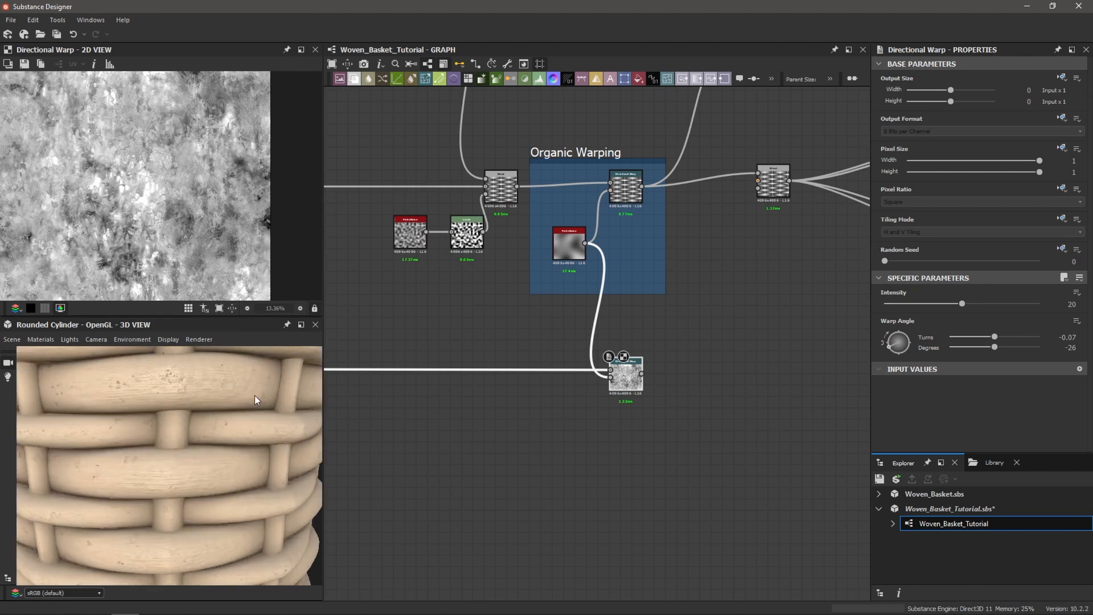
middle_drag(705, 340, 651, 386)
scroll(646, 386, down, 1)
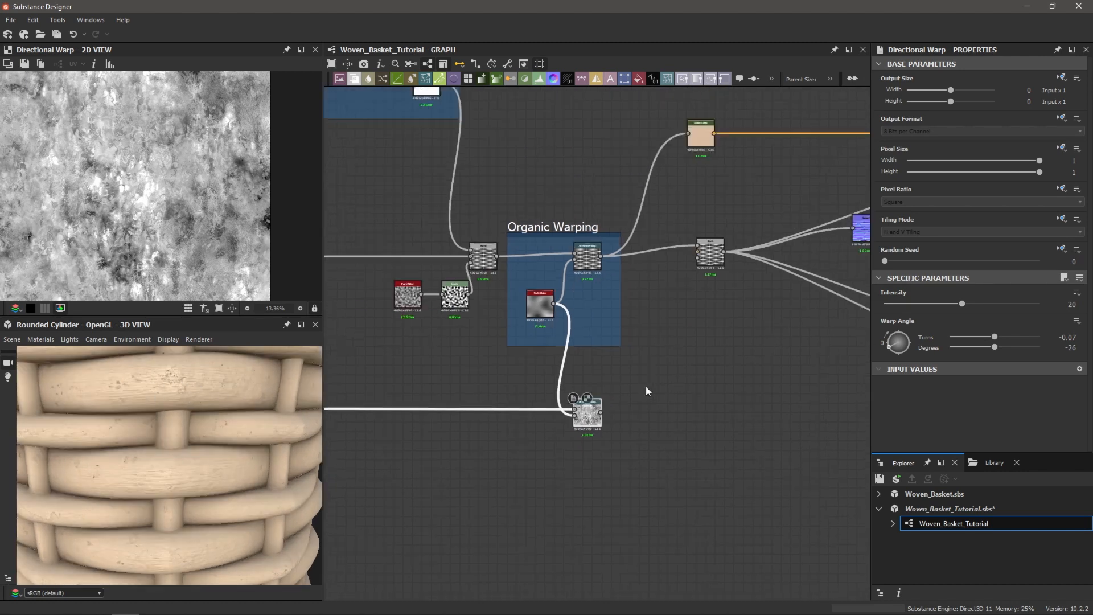
scroll(646, 386, down, 1)
scroll(600, 410, up, 2)
middle_drag(718, 327, 618, 410)
scroll(510, 491, up, 1)
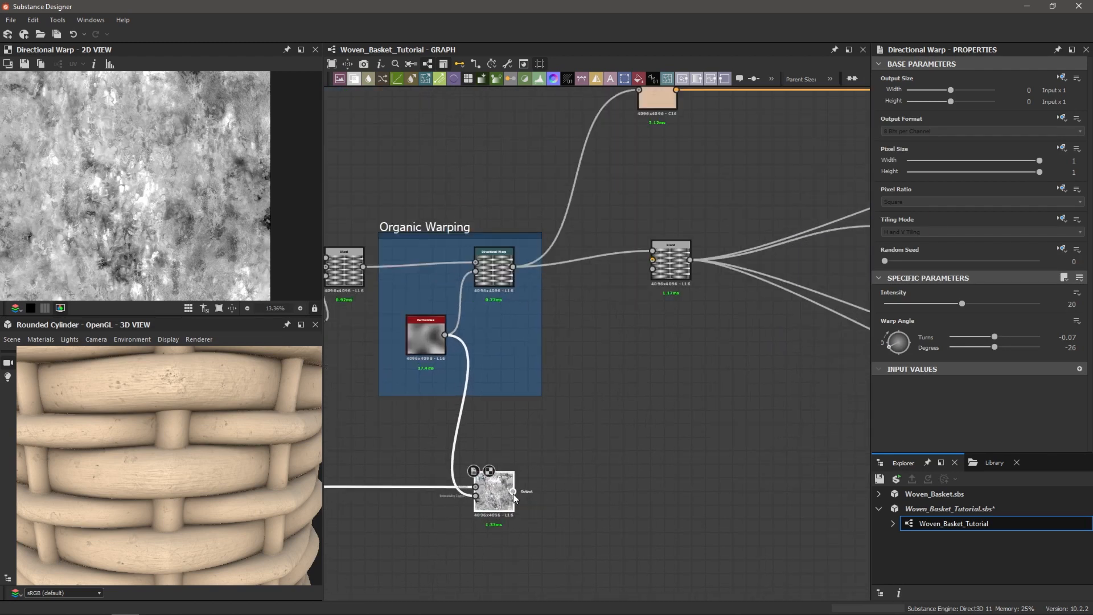
drag(514, 491, 655, 254)
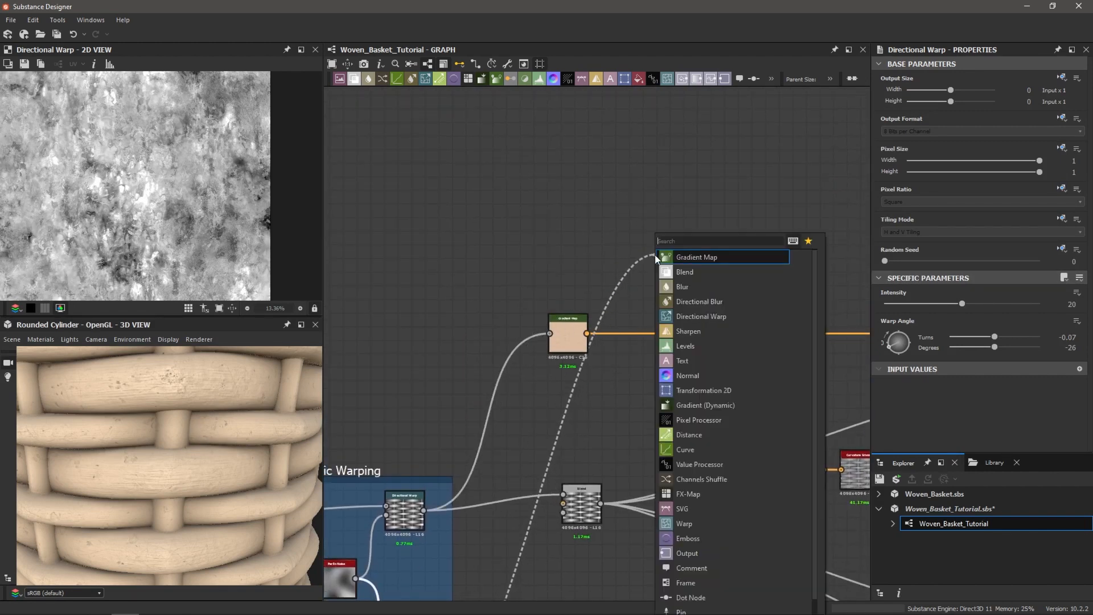
click(681, 259)
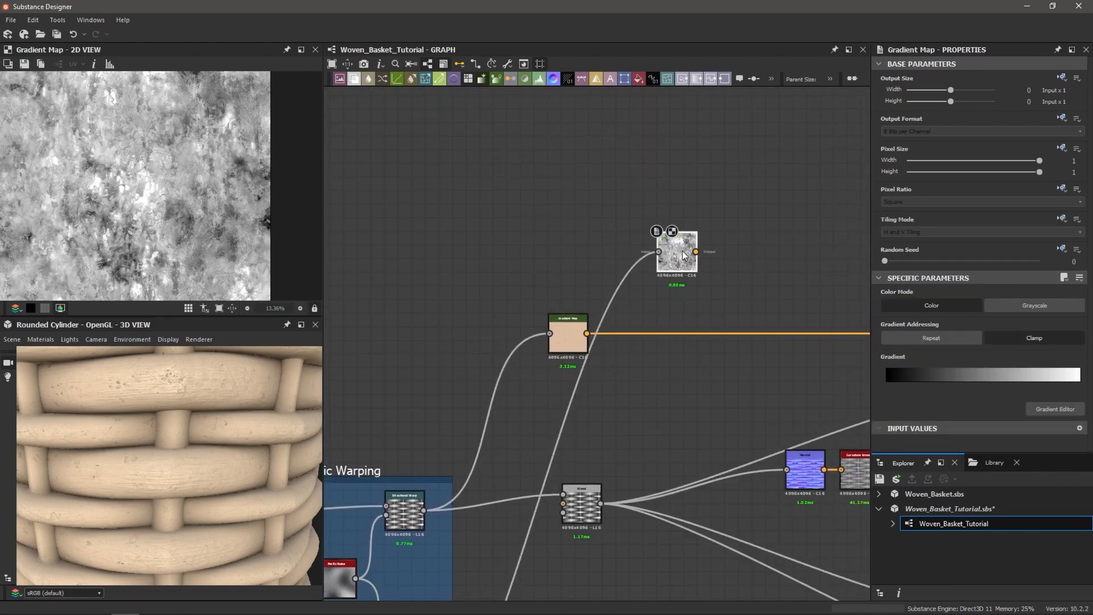
- Move the final Blend node and all output branches farther from the Gradient Maps to make room in the graph
middle_drag(702, 415, 519, 346)
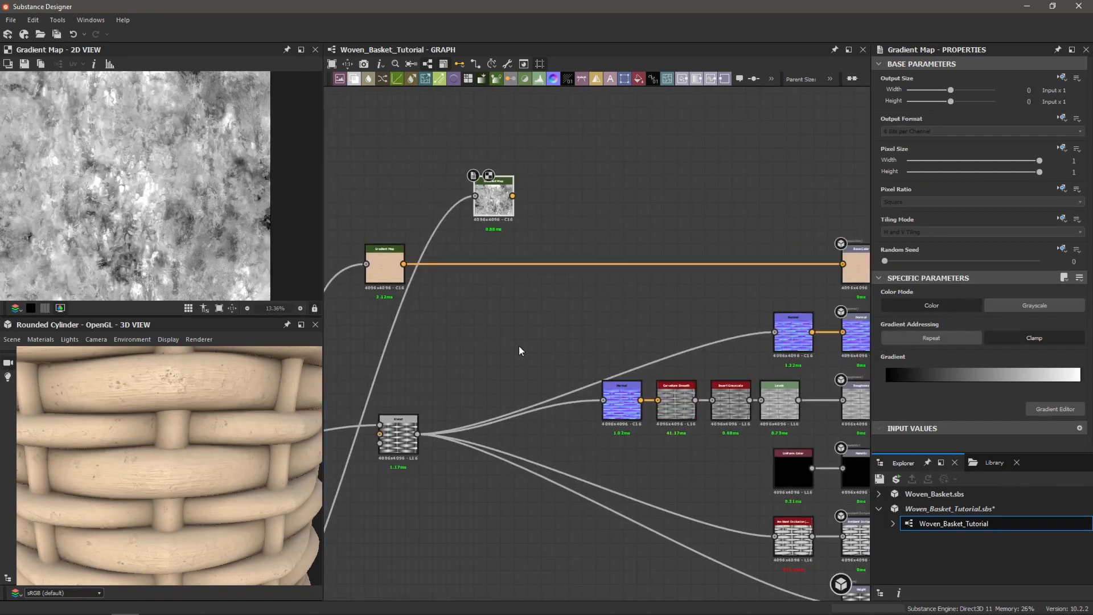
scroll(518, 346, down, 1)
drag(452, 425, 543, 419)
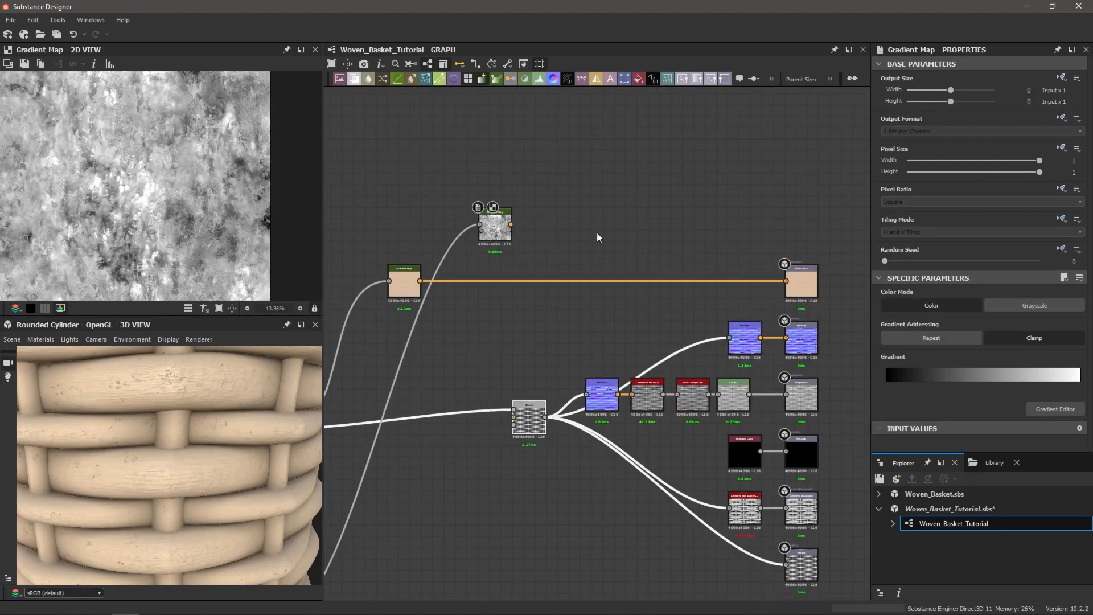
drag(597, 232, 866, 590)
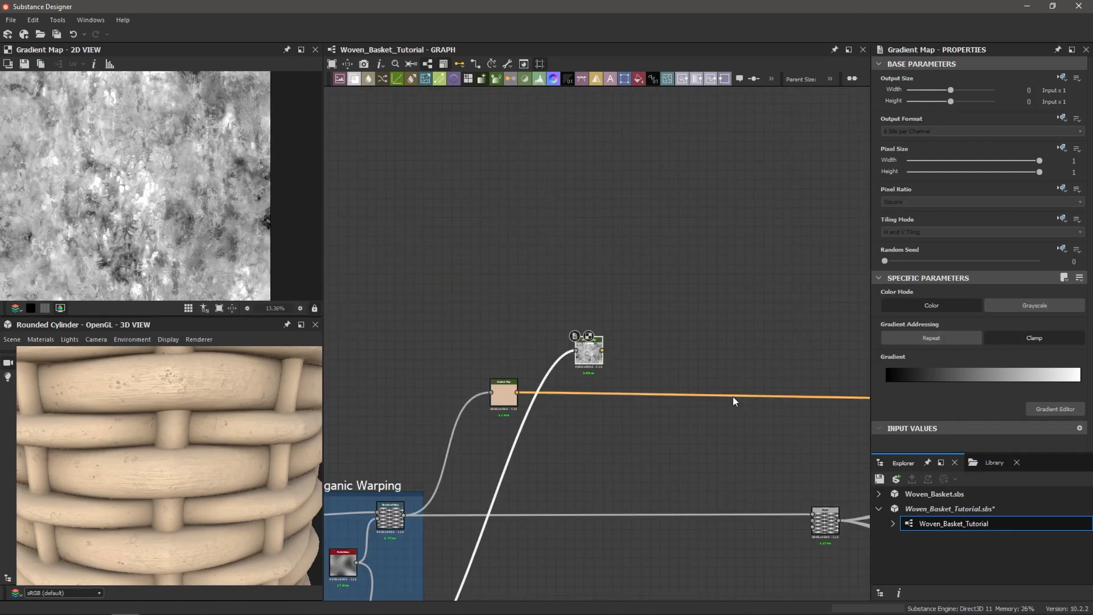
- Open the new Gradient Map's Gradient Editor beside the reference photo and sample its colours along a middle strand
click(1056, 409)
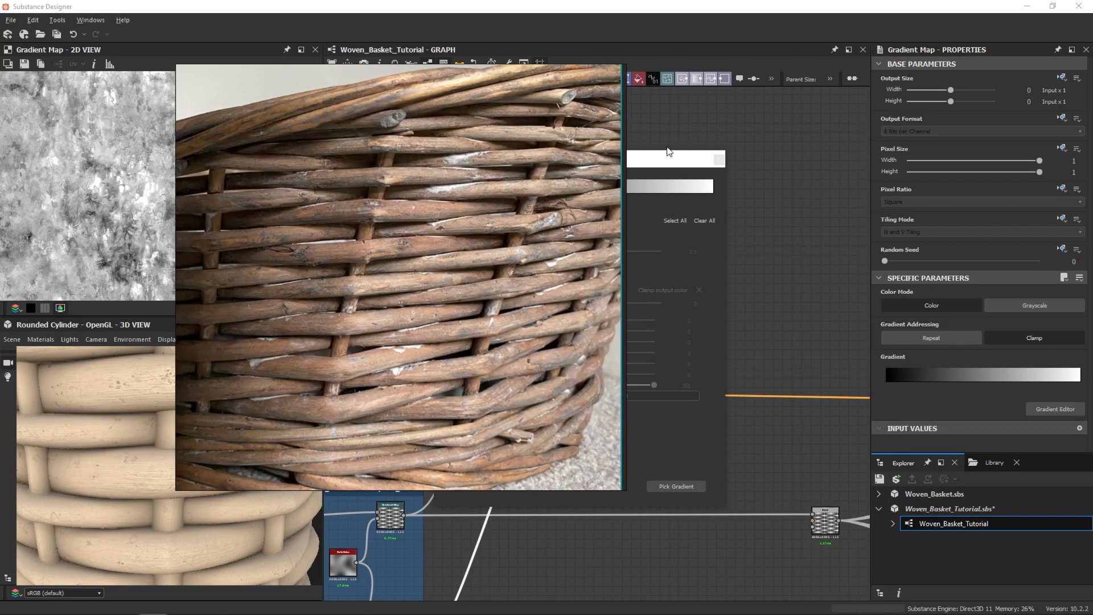
drag(669, 152, 870, 161)
click(892, 486)
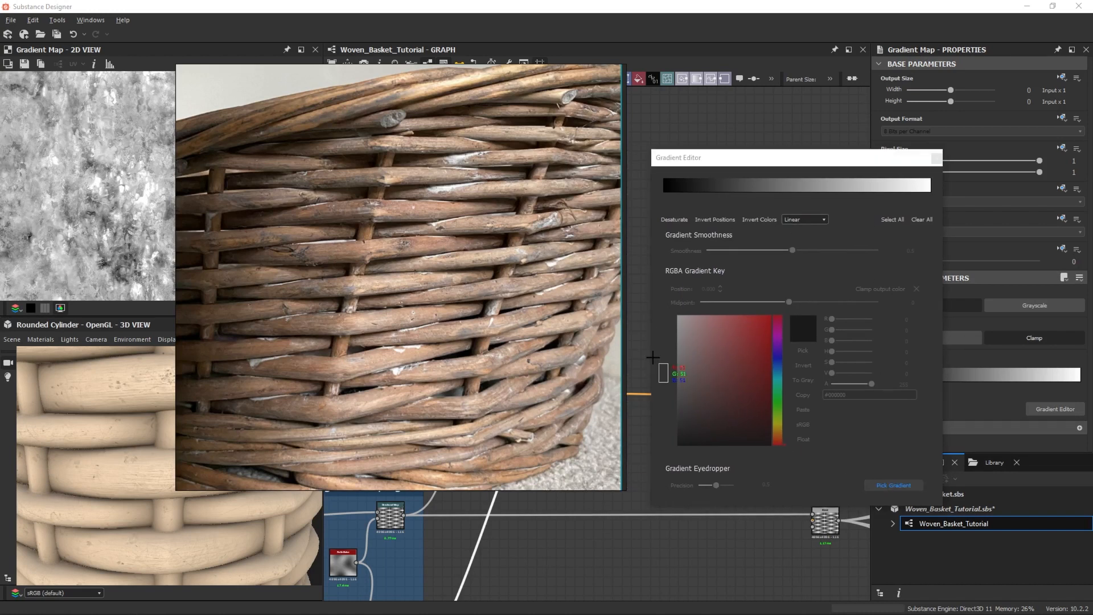
drag(447, 295, 567, 292)
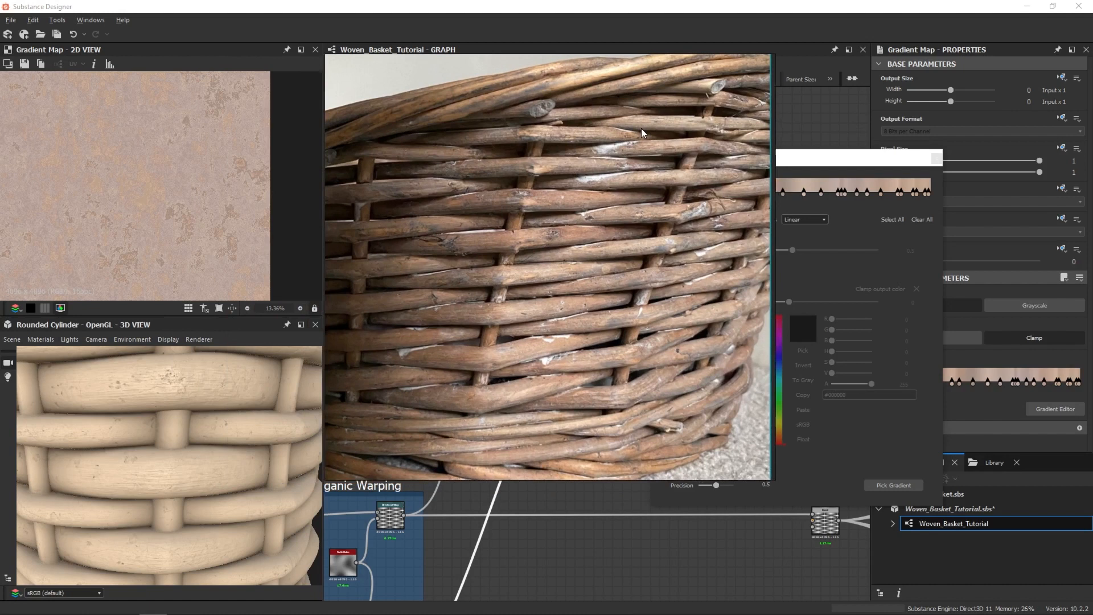
- Resample the gradient from another strand of the reference photo, and arrange the photo and editor to reveal the 2D preview
right_drag(642, 130, 666, 129)
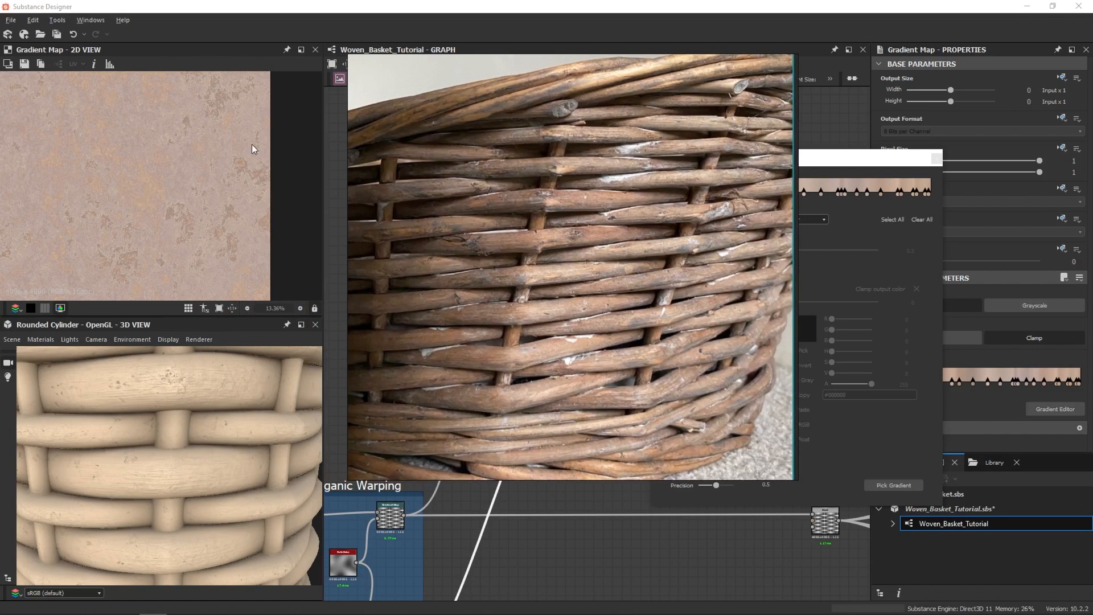
right_drag(555, 187, 355, 199)
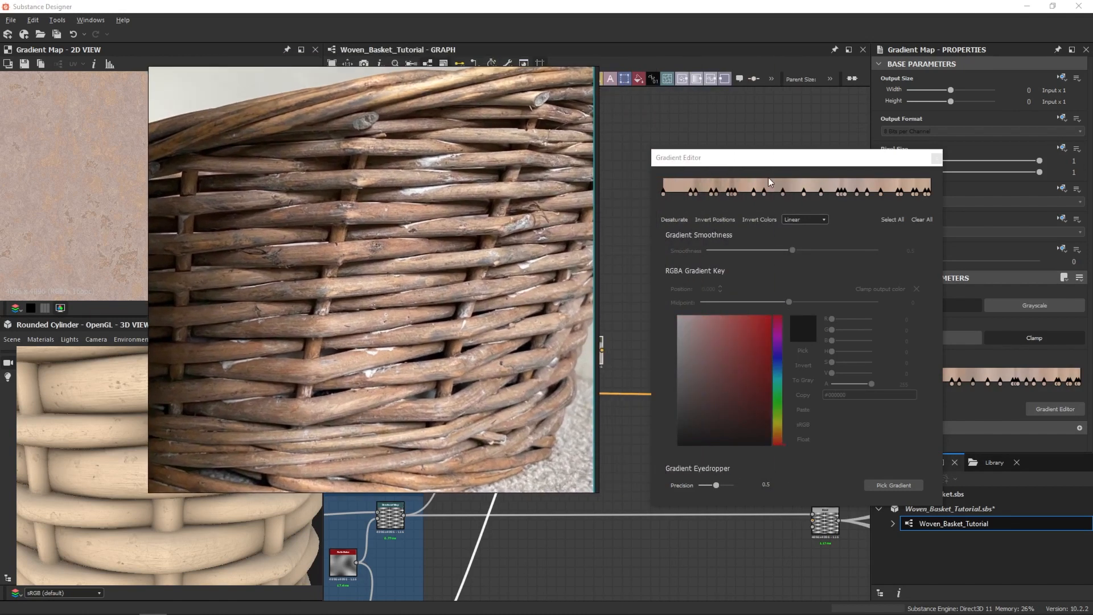
click(750, 161)
click(709, 222)
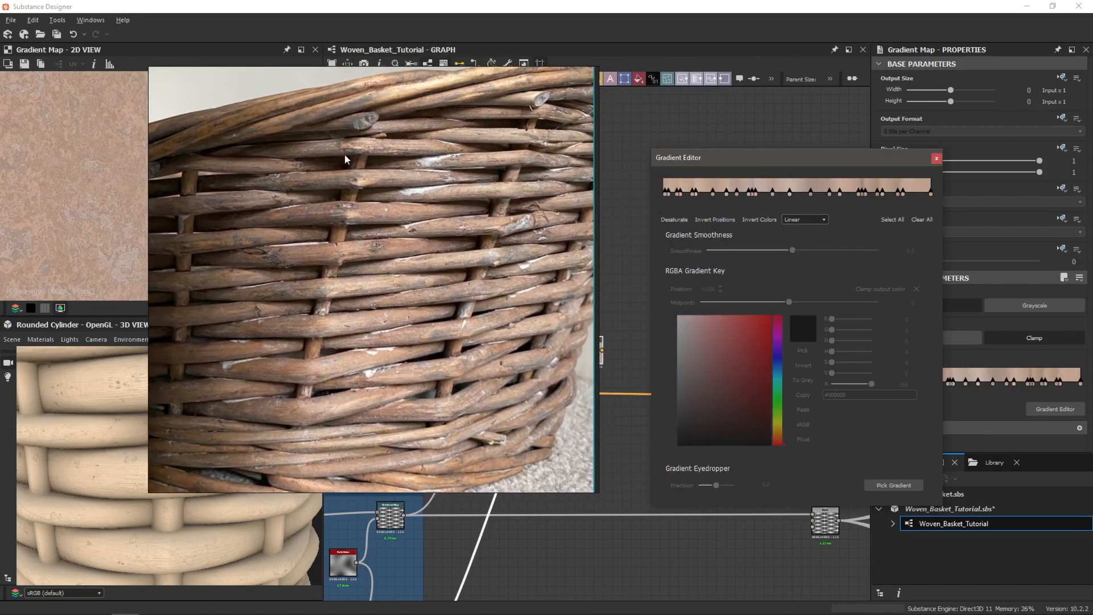
click(799, 162)
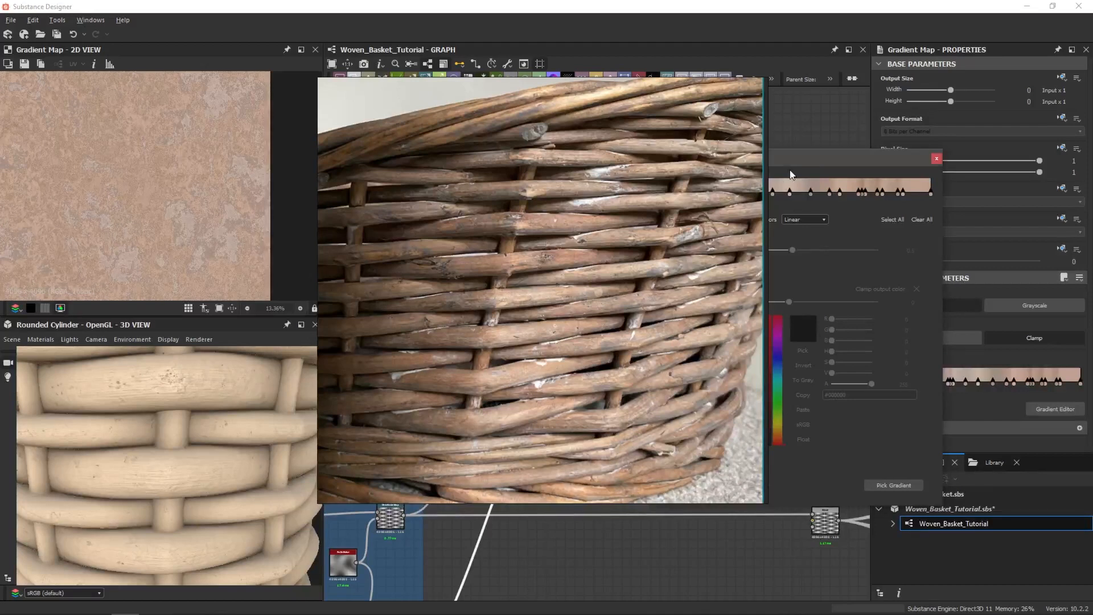
drag(791, 159, 924, 155)
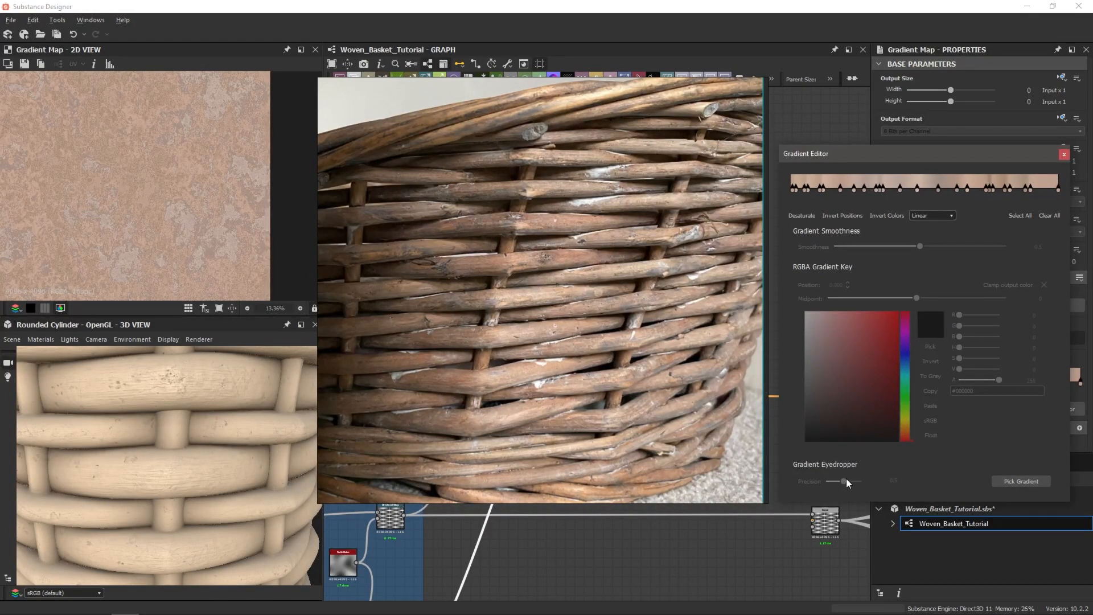
- Re-pick the gradient along a lower strand of the reference photo and set the eyedropper precision to 0.52
click(1007, 481)
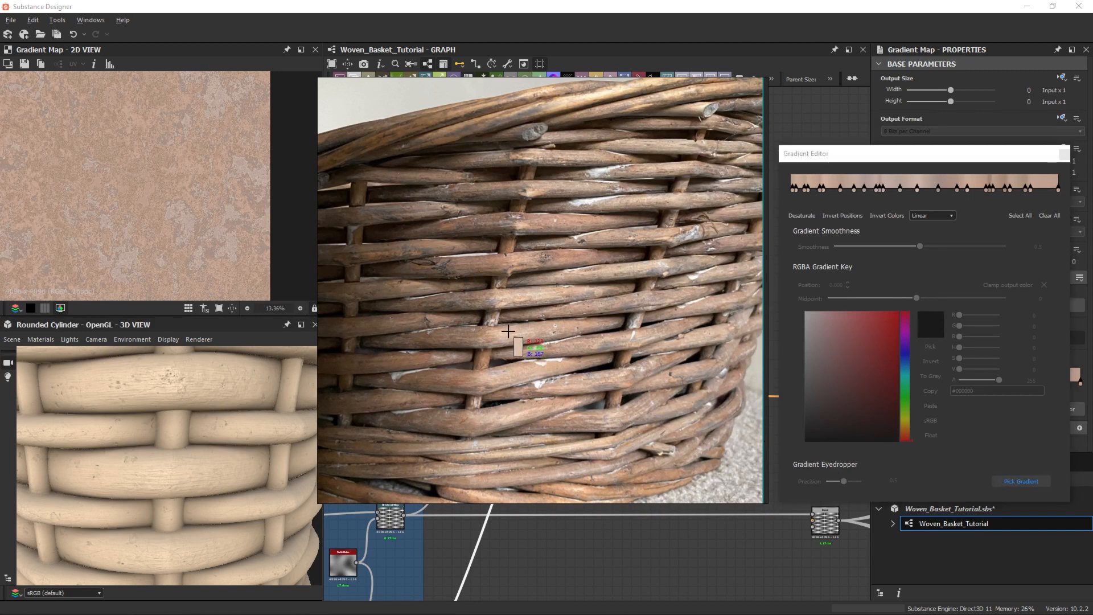
drag(508, 331, 570, 333)
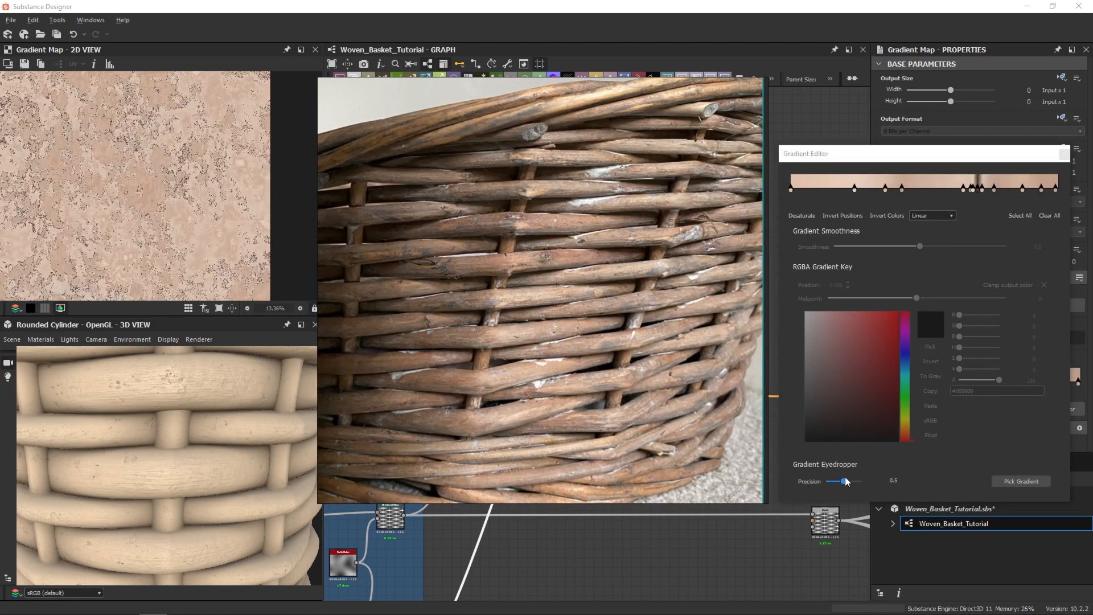
mouse_move(846, 482)
mouse_down()
mouse_move(856, 481)
mouse_move(844, 481)
mouse_up()
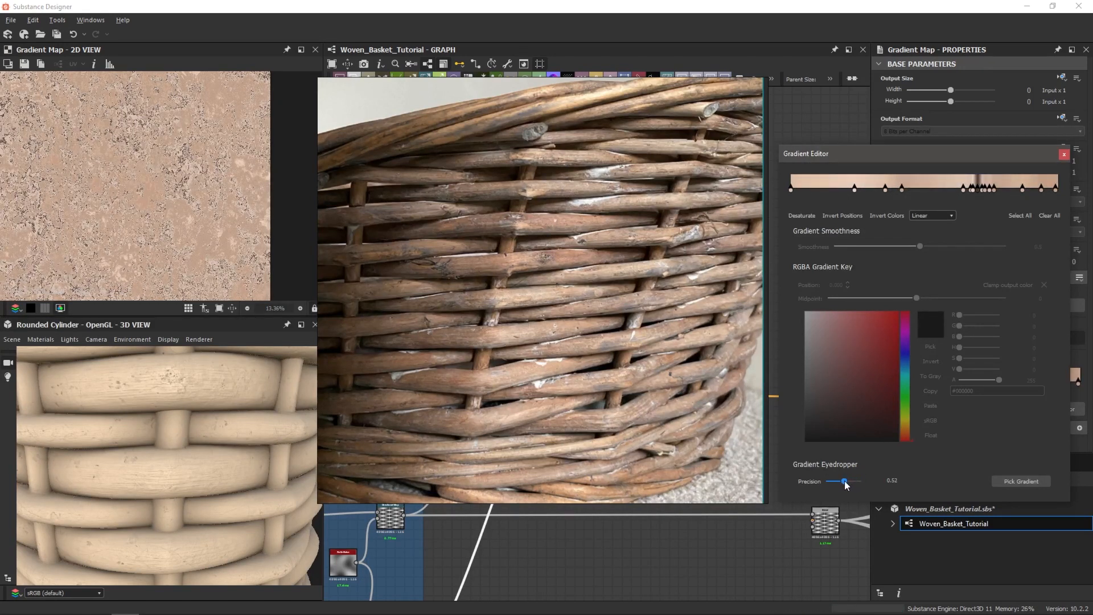
- Re-pick the gradient along a short stretch of a middle strand in the reference photo, and return to the graph
click(1021, 481)
mouse_move(530, 308)
mouse_down()
mouse_move(498, 313)
mouse_move(479, 299)
mouse_up()
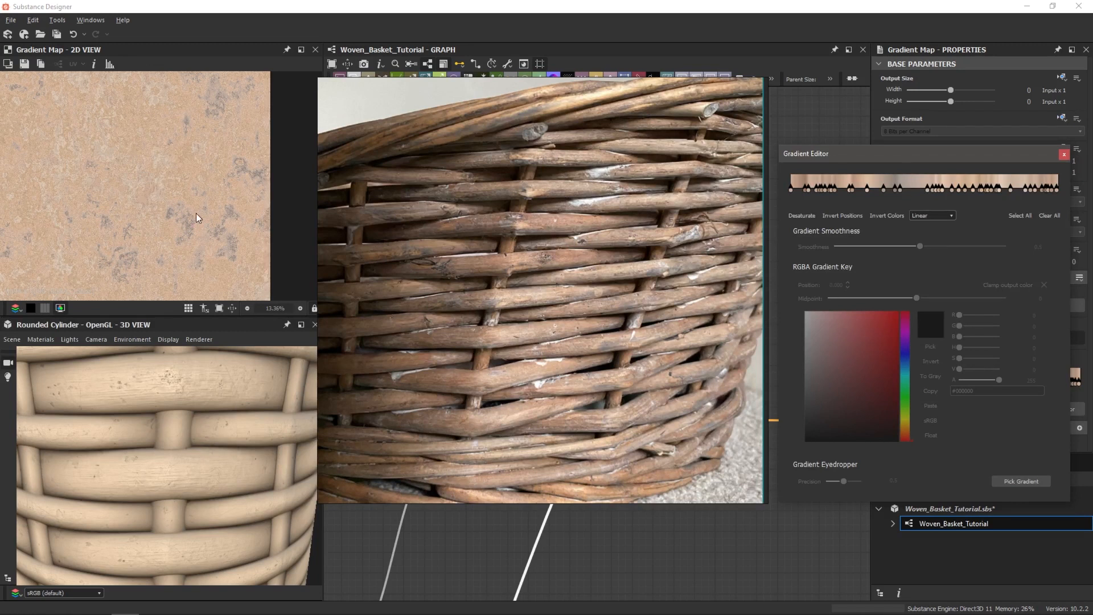
click(397, 221)
click(771, 375)
middle_drag(793, 390, 703, 389)
scroll(595, 372, down, 6)
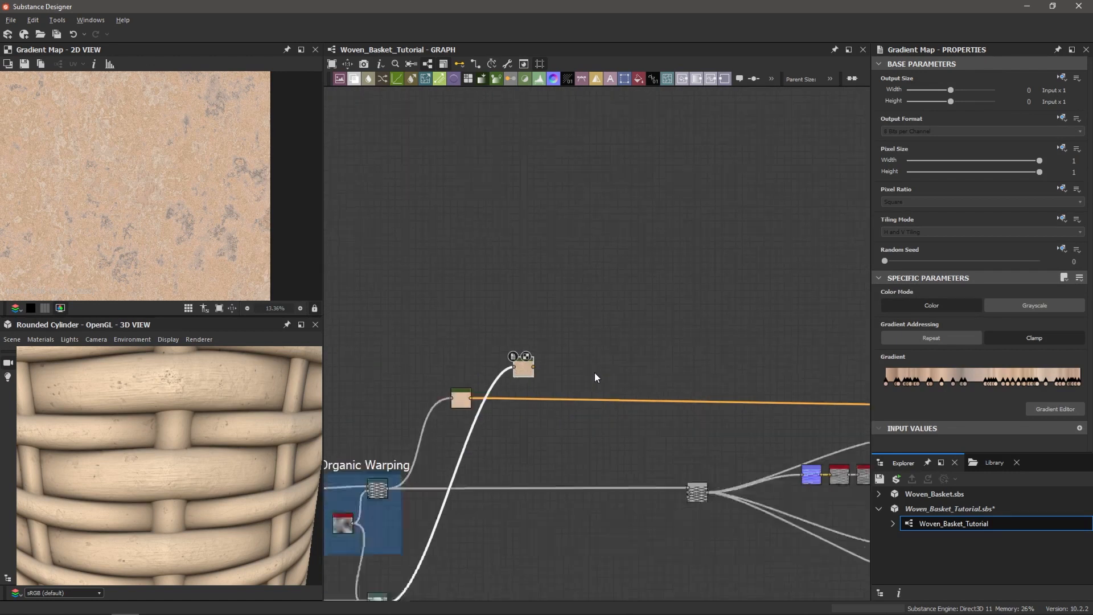
- Insert a Blend node into the first Gradient Map's output link and connect the second Gradient Map as its foreground
scroll(589, 379, up, 3)
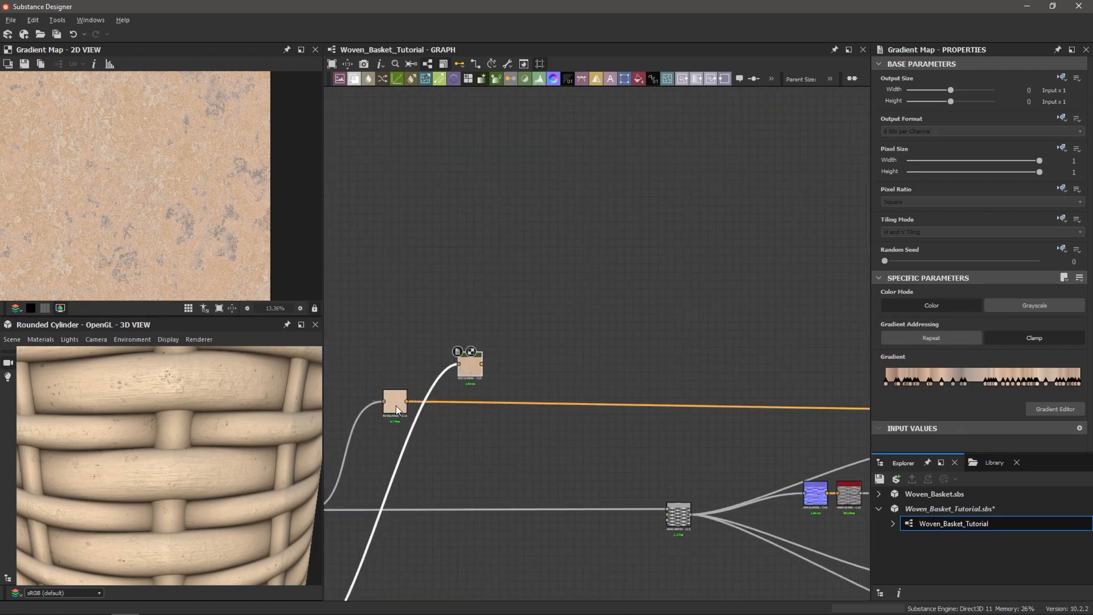
scroll(397, 407, up, 1)
scroll(452, 397, down, 2)
middle_drag(632, 390, 694, 340)
scroll(694, 405, up, 5)
scroll(695, 395, down, 3)
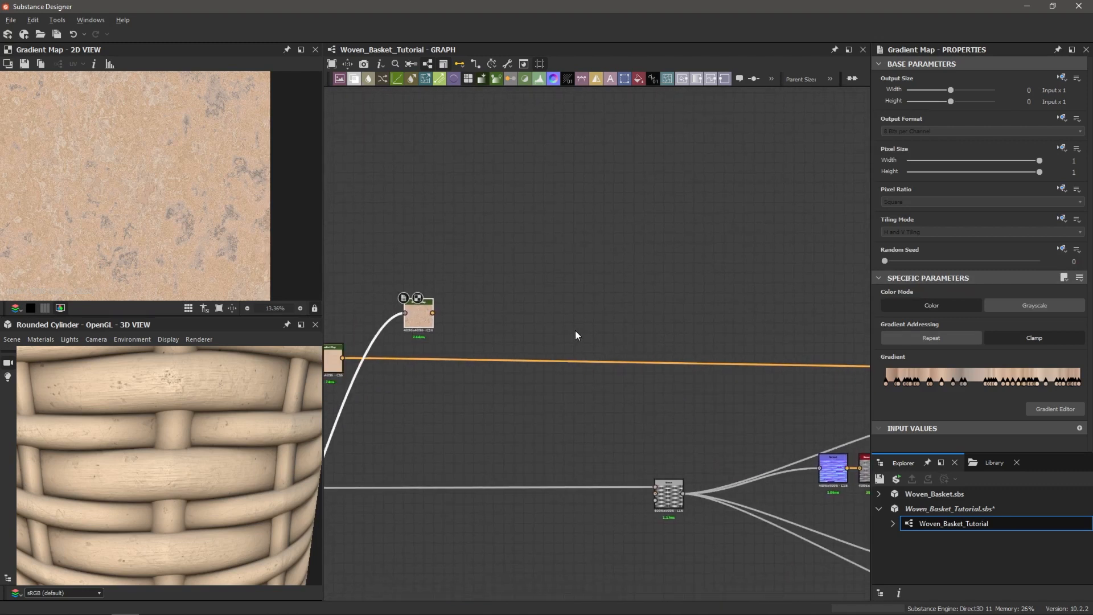
click(558, 361)
key(space)
text(b)
key(Return)
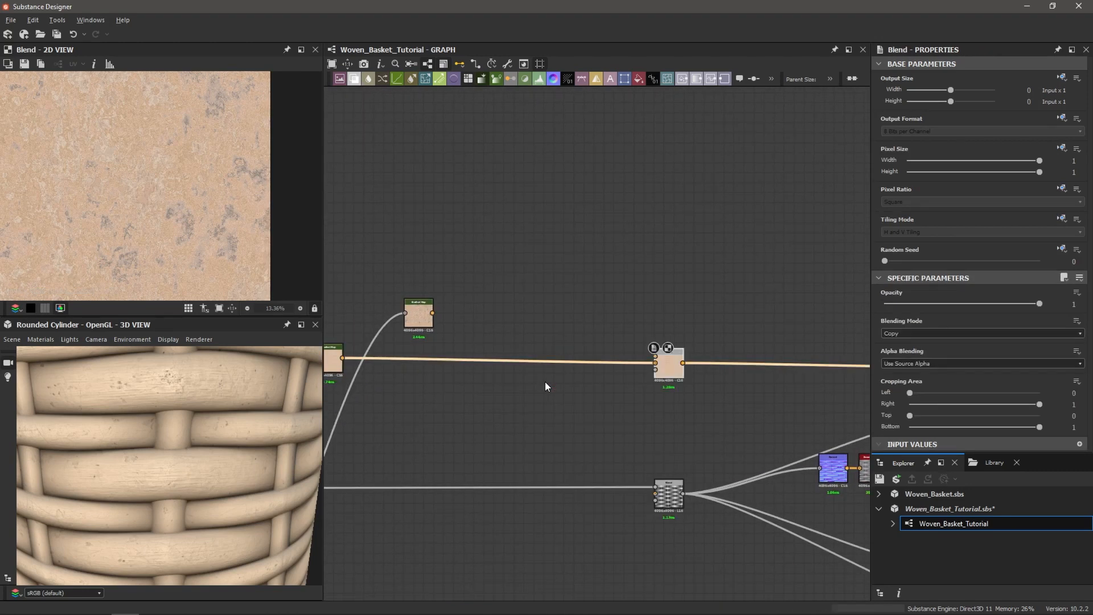
drag(668, 365, 501, 358)
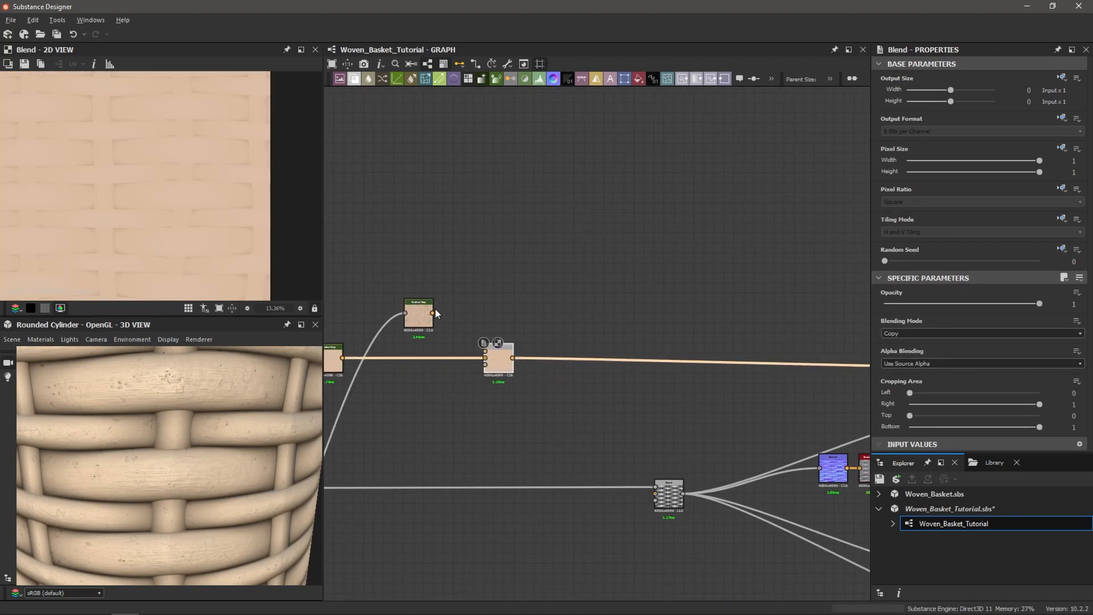
scroll(434, 312, up, 4)
drag(433, 313, 491, 352)
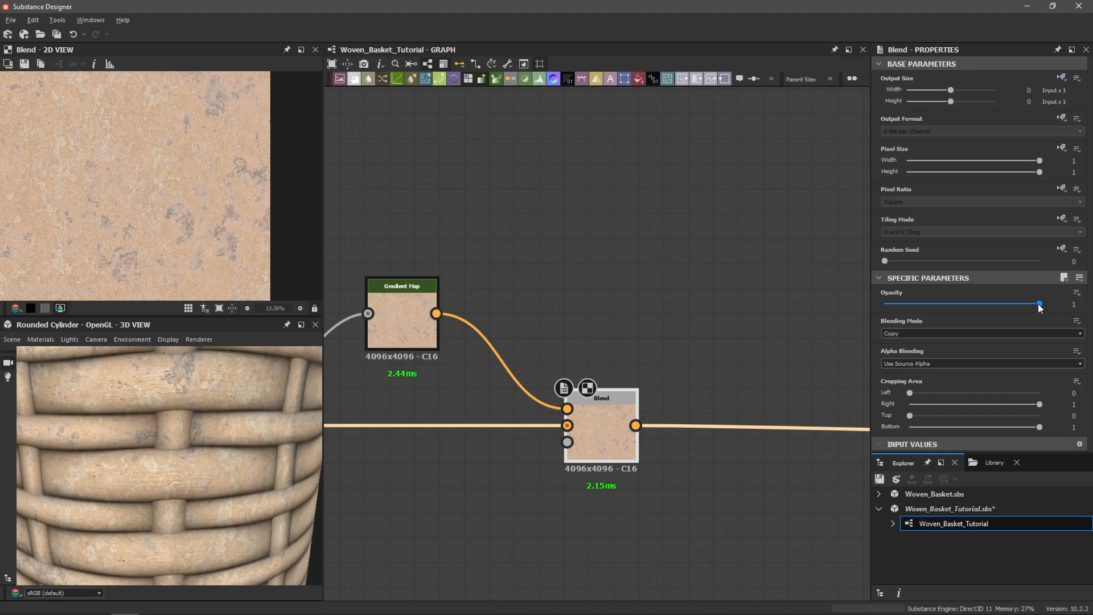
- Set the Blend's opacity to 0.77 and check the mixed colours on the basket in the 3D view
drag(1038, 304, 1003, 305)
scroll(173, 427, down, 5)
drag(173, 427, 142, 433)
scroll(168, 420, up, 4)
scroll(159, 439, up, 8)
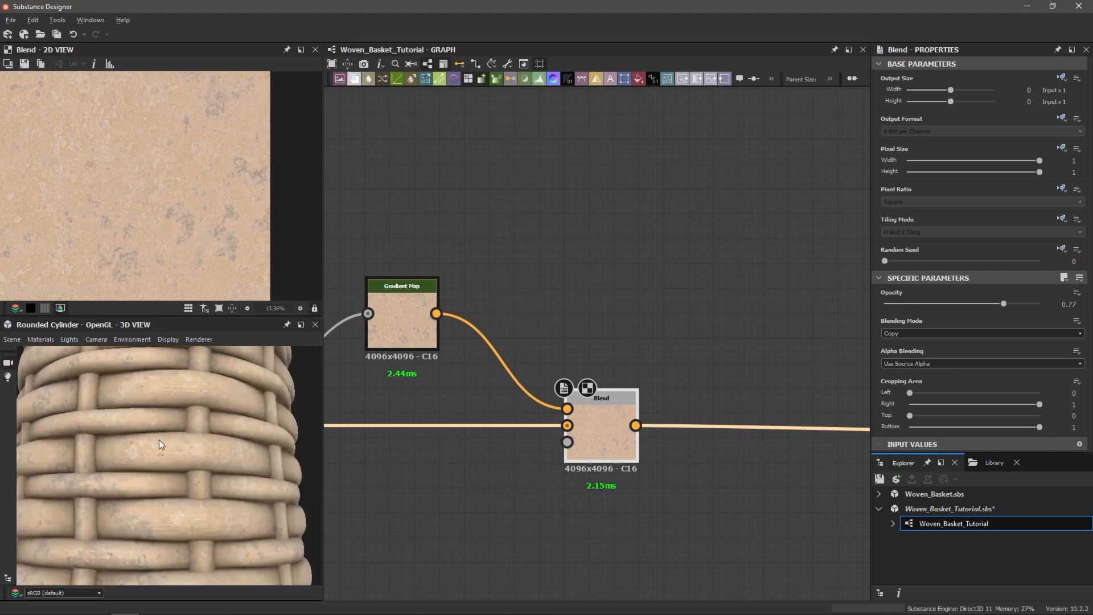
scroll(179, 448, down, 8)
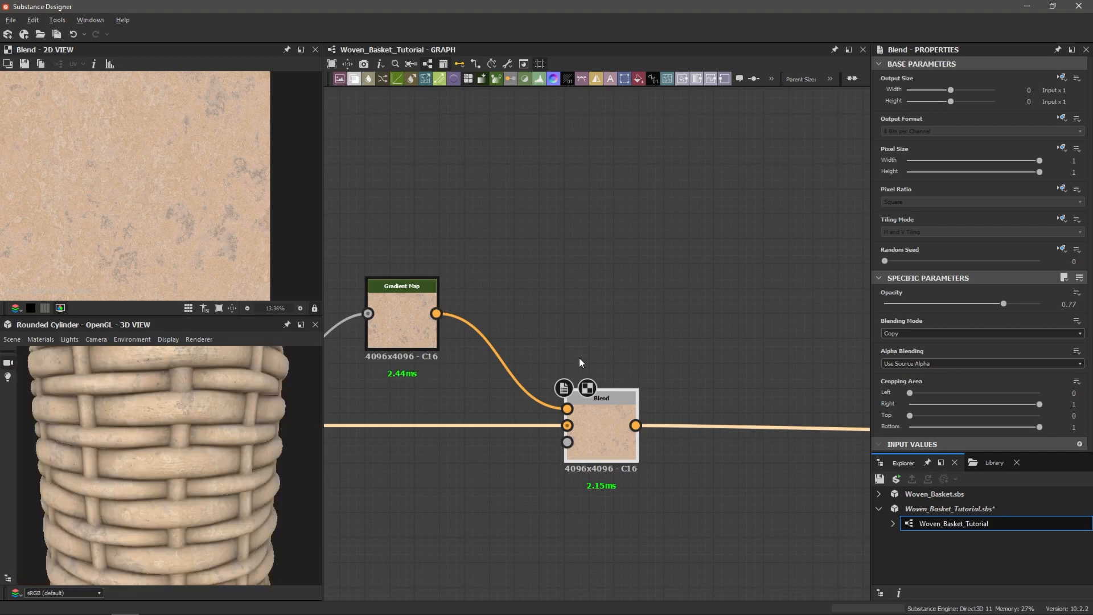
- Duplicate the Directional Warp in the Organic Warping frame with its links and place the copy below the tactile grunge's warp
scroll(663, 344, down, 3)
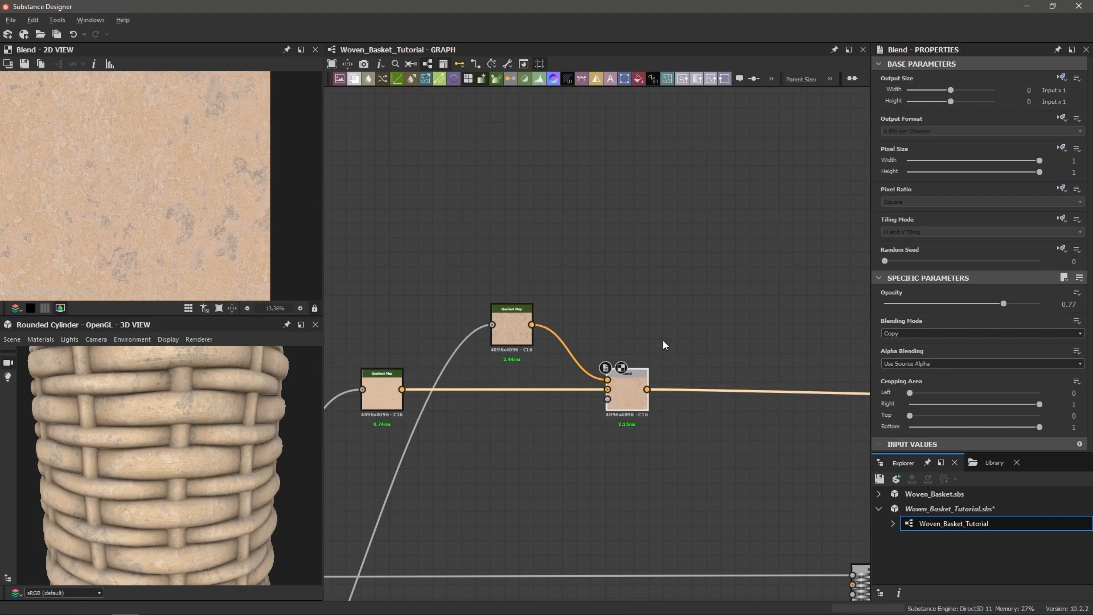
scroll(587, 450, down, 2)
middle_drag(539, 467, 725, 315)
middle_drag(618, 456, 731, 326)
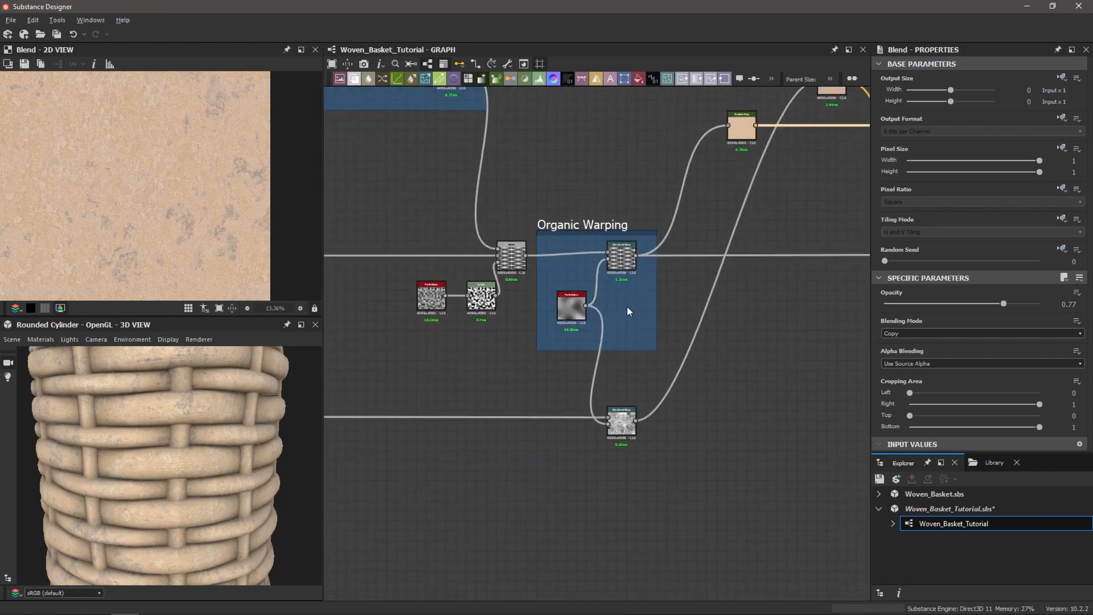
click(630, 255)
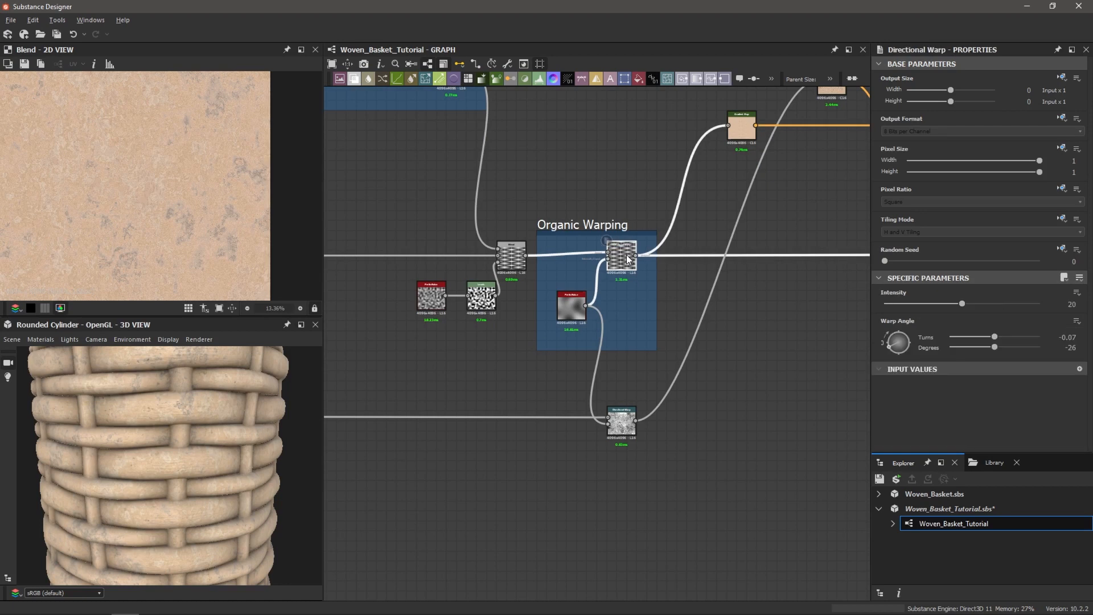
key(ctrl+d)
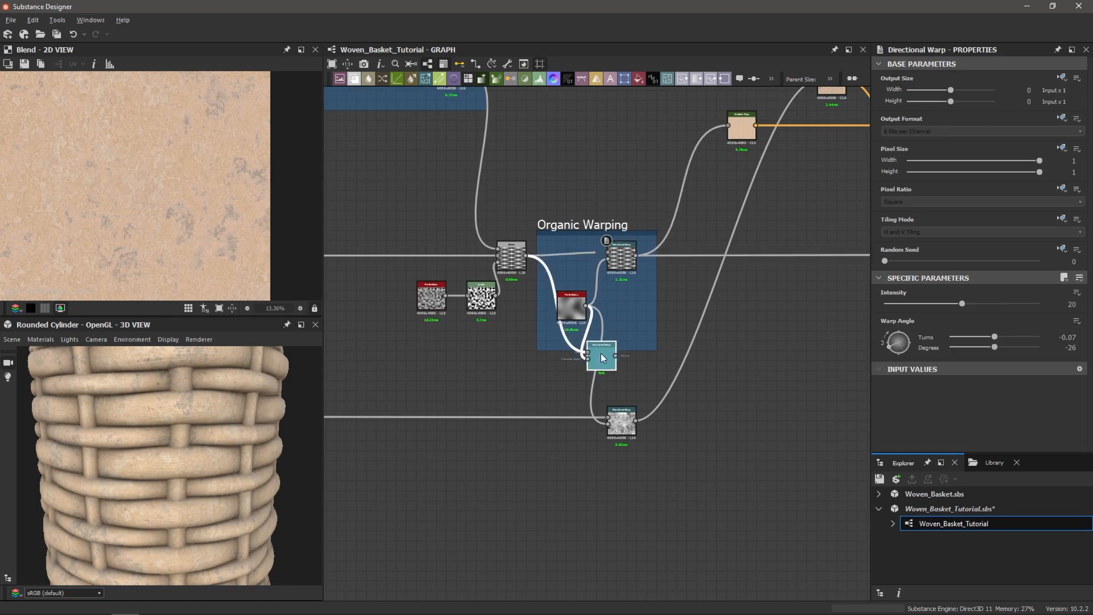
click(627, 503)
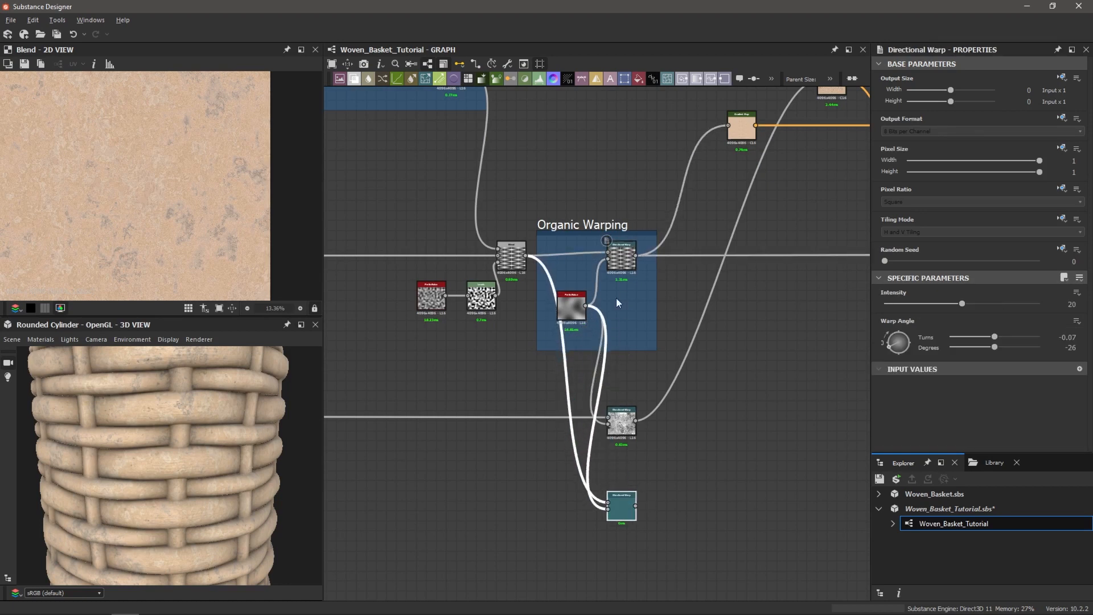
- Narrow the Organic Warping frame to exclude the noise node and extend it downward around all three Directional Warps
middle_drag(595, 254, 593, 226)
scroll(655, 464, down, 6)
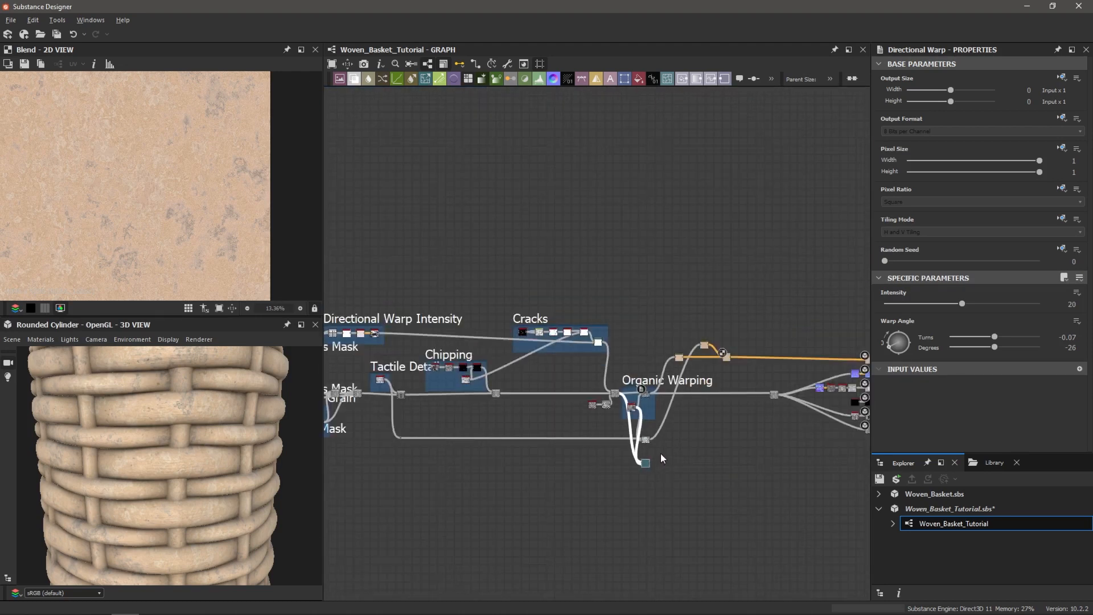
scroll(633, 425, up, 2)
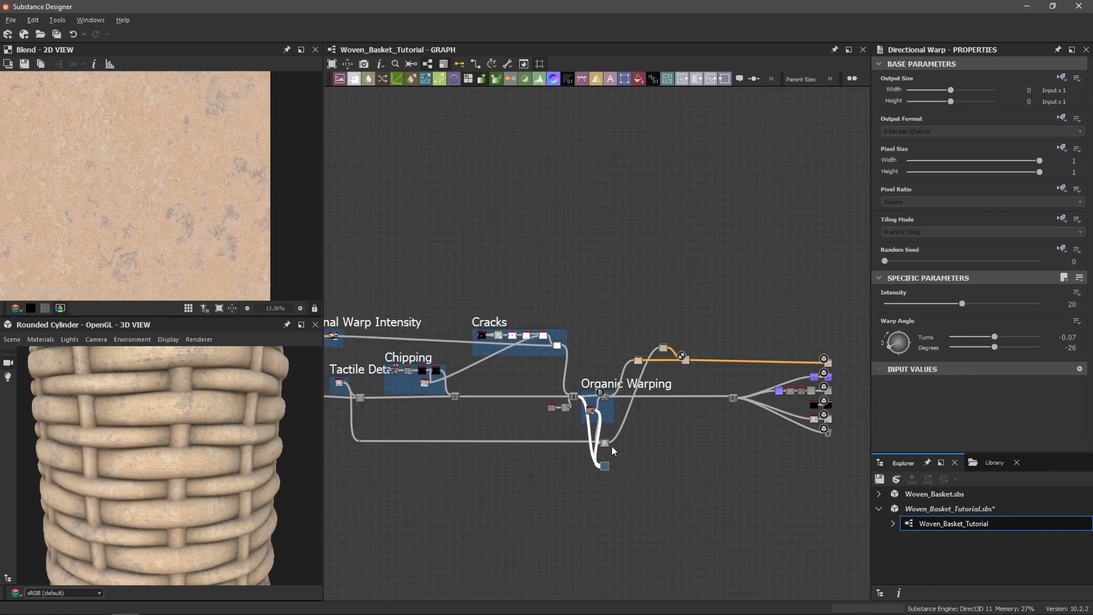
scroll(636, 438, up, 1)
middle_drag(856, 375, 746, 389)
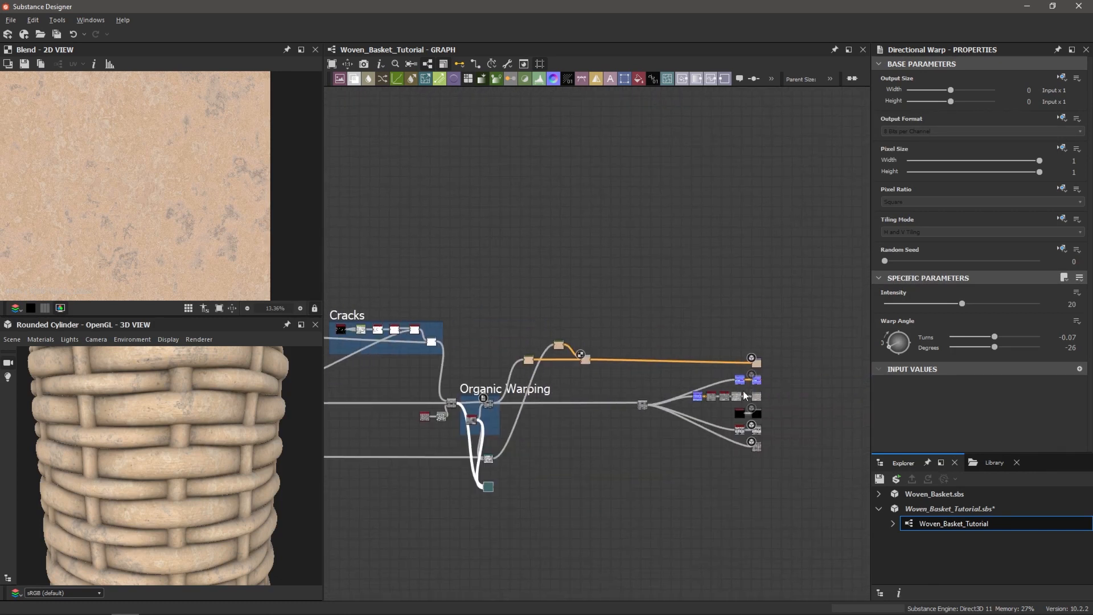
scroll(574, 392, up, 4)
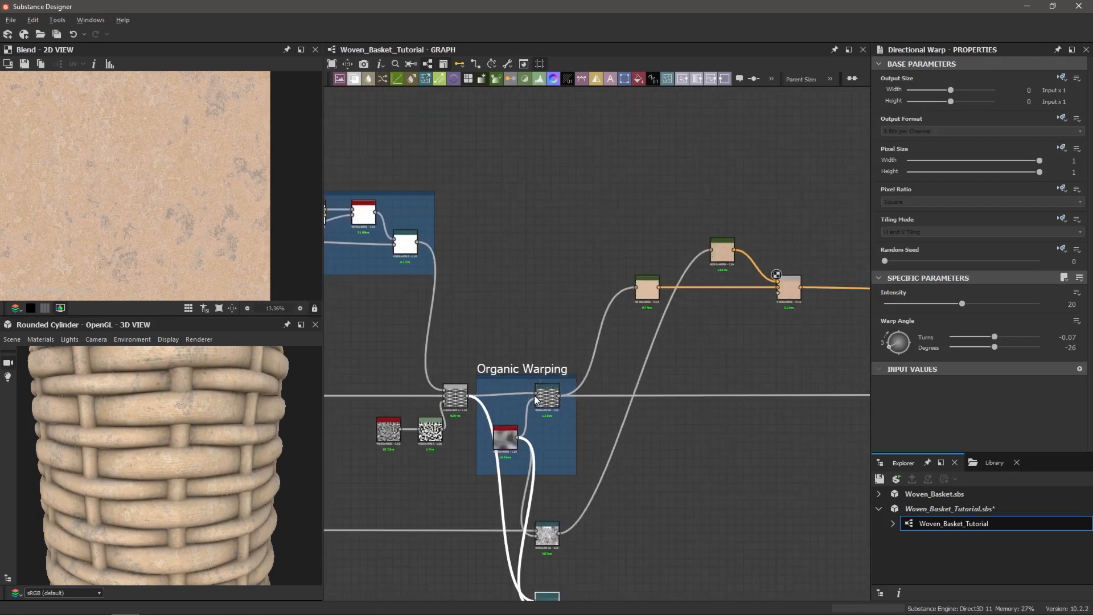
scroll(685, 375, down, 2)
scroll(691, 372, up, 3)
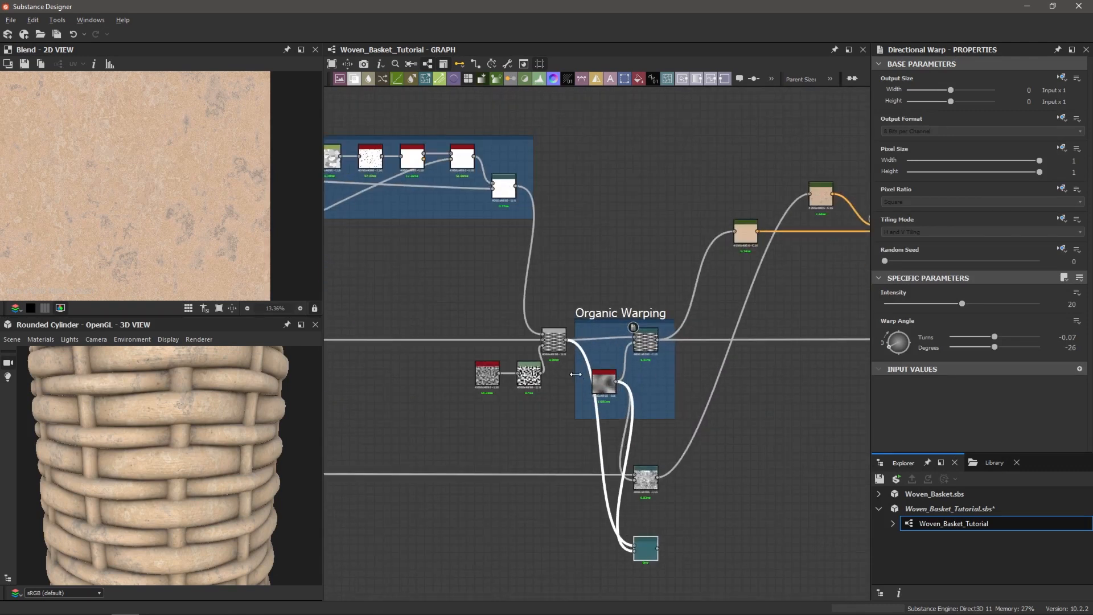
drag(576, 375, 623, 375)
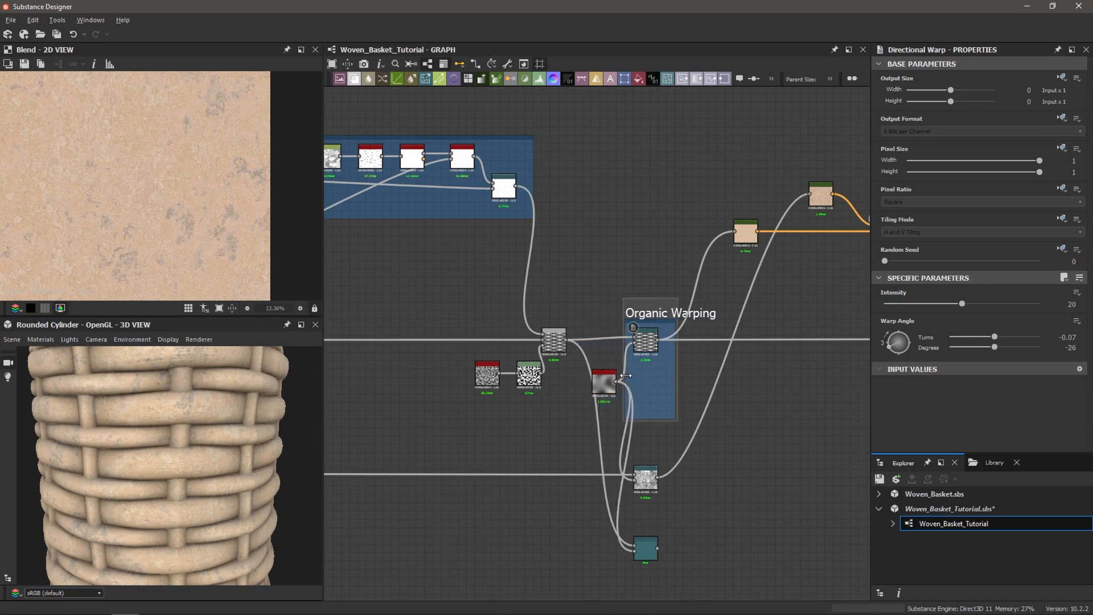
drag(653, 419, 664, 598)
- Recolour the Organic Warping frame dark red with hue 0, saturation 1 and value 0.5
click(663, 576)
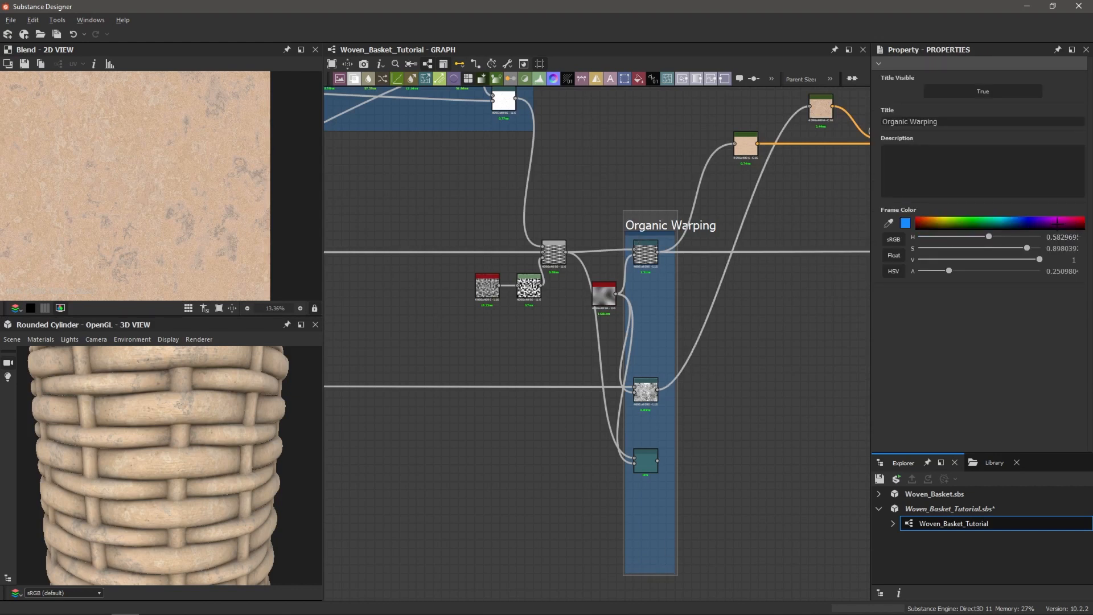
click(918, 223)
drag(1040, 259, 980, 260)
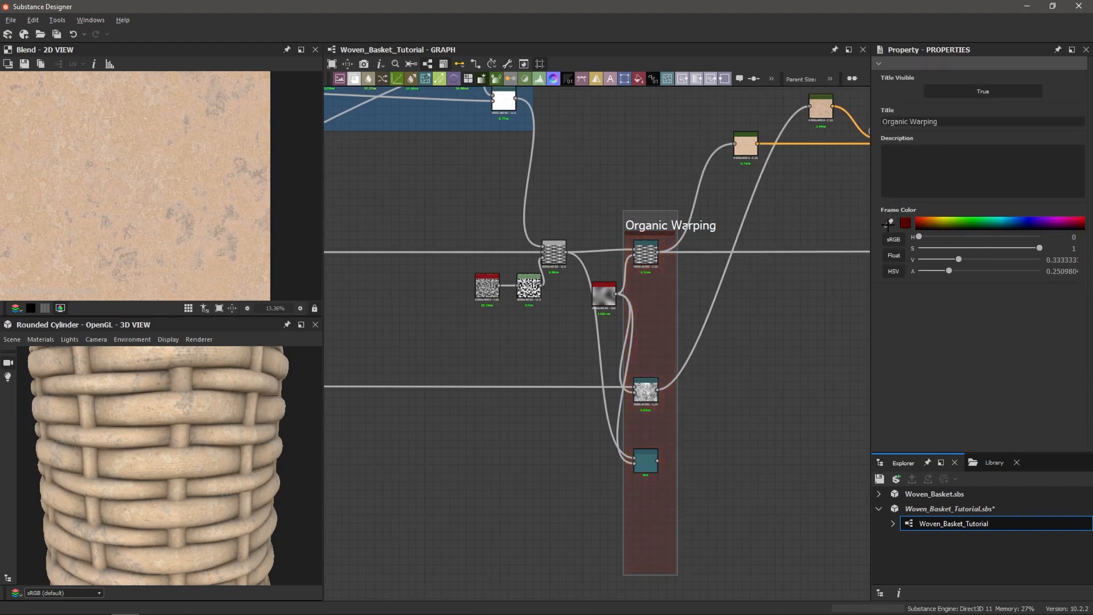
scroll(734, 368, down, 3)
scroll(733, 368, down, 1)
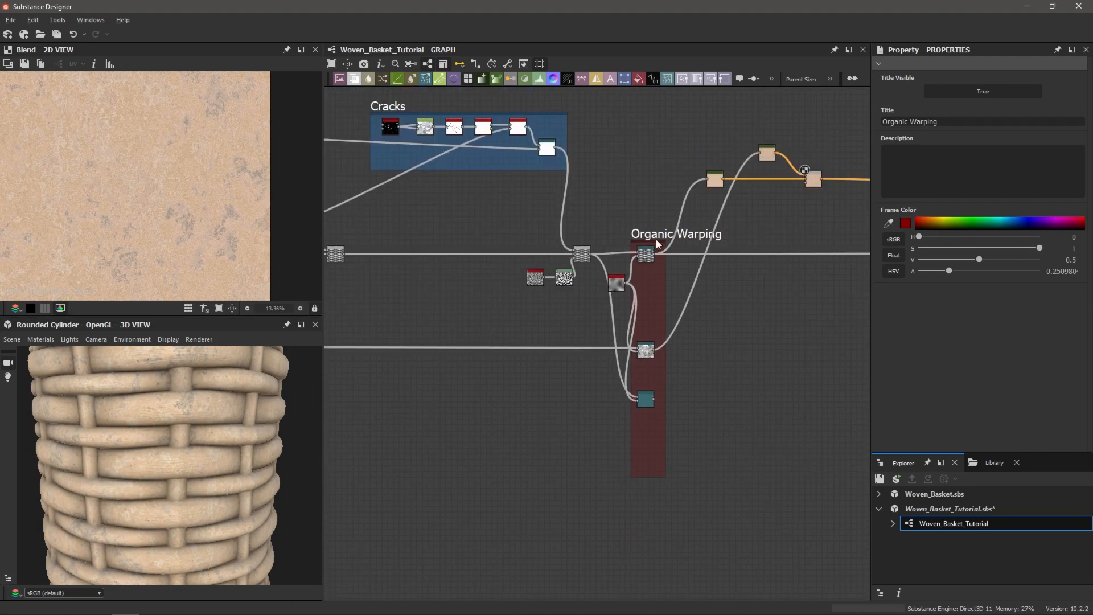
- Preview the duplicated Directional Warp, and route the Wood Grain Warp's output to a new Dot node beneath the Tactile Detail branch
scroll(641, 393, up, 3)
scroll(647, 387, up, 2)
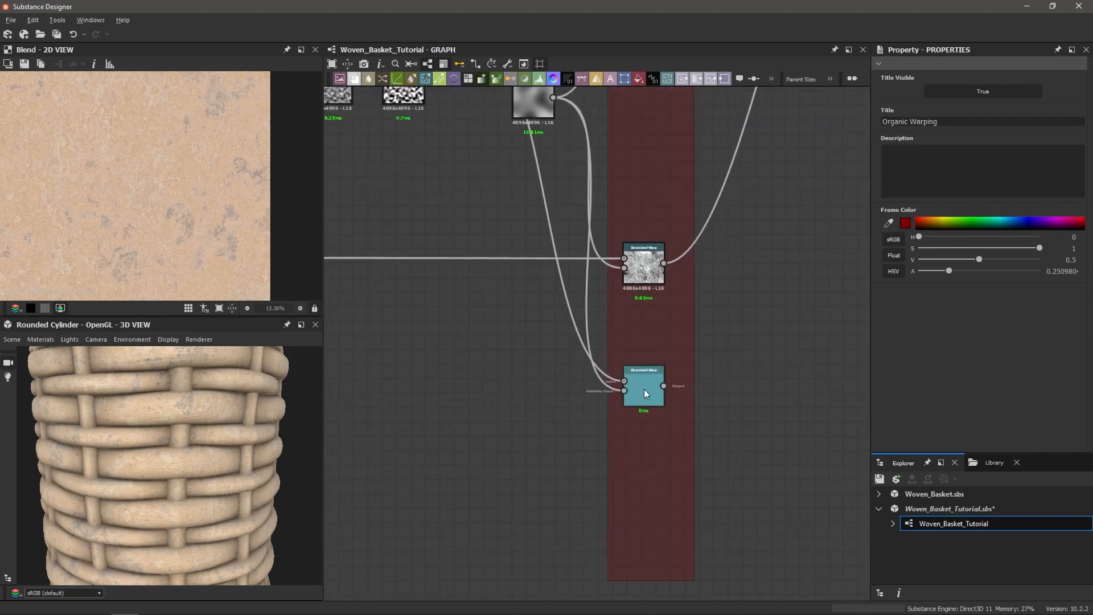
double_click(644, 388)
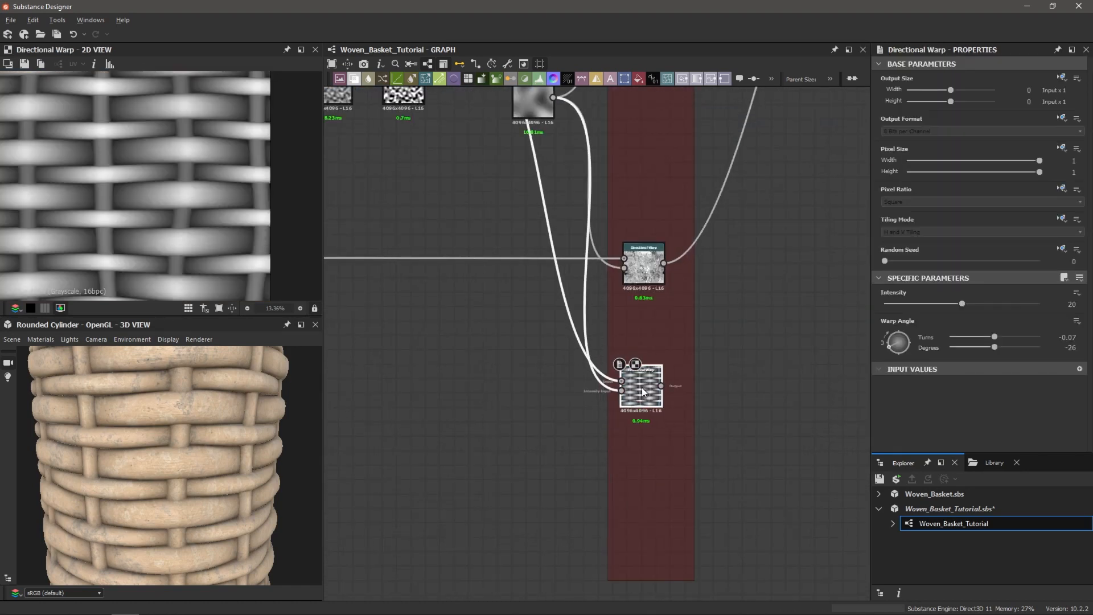
scroll(641, 392, down, 4)
middle_drag(524, 390, 626, 394)
middle_drag(514, 394, 649, 412)
middle_drag(524, 389, 708, 386)
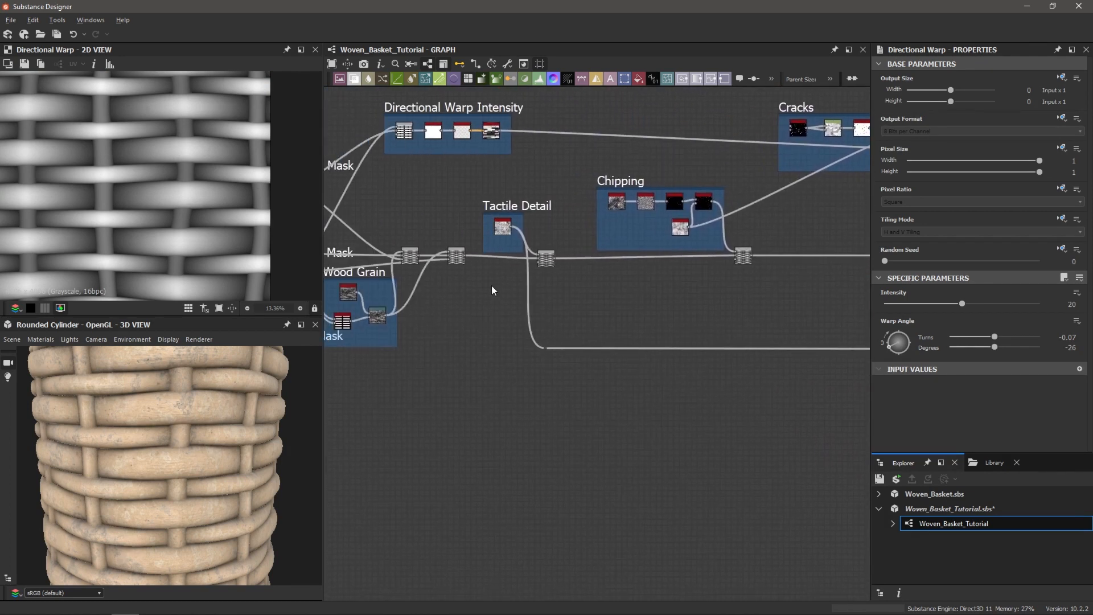
middle_drag(496, 289, 635, 319)
scroll(575, 353, up, 3)
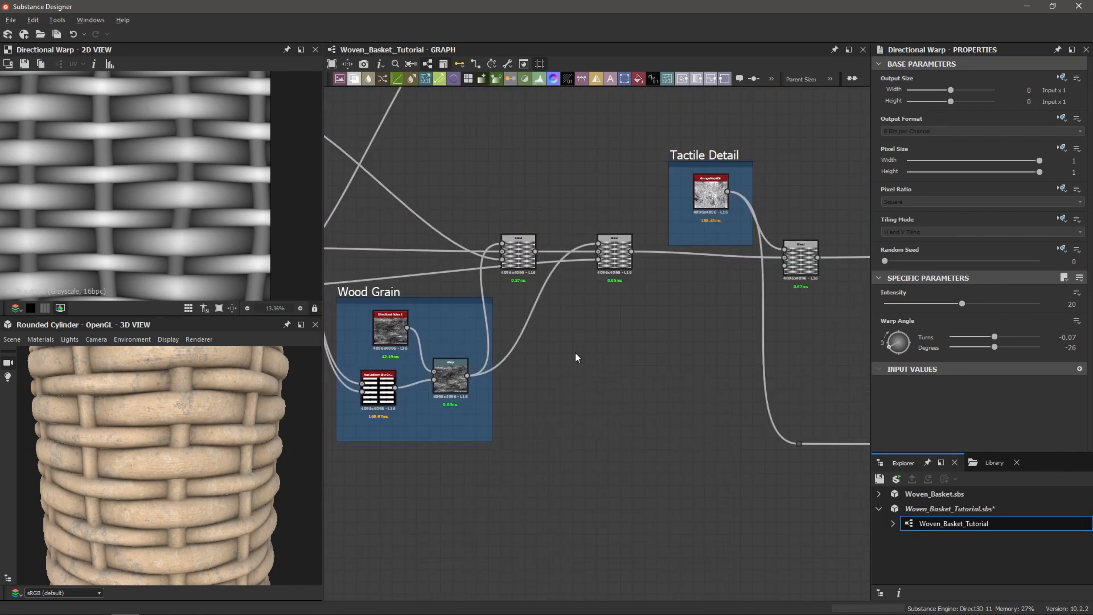
scroll(553, 358, up, 2)
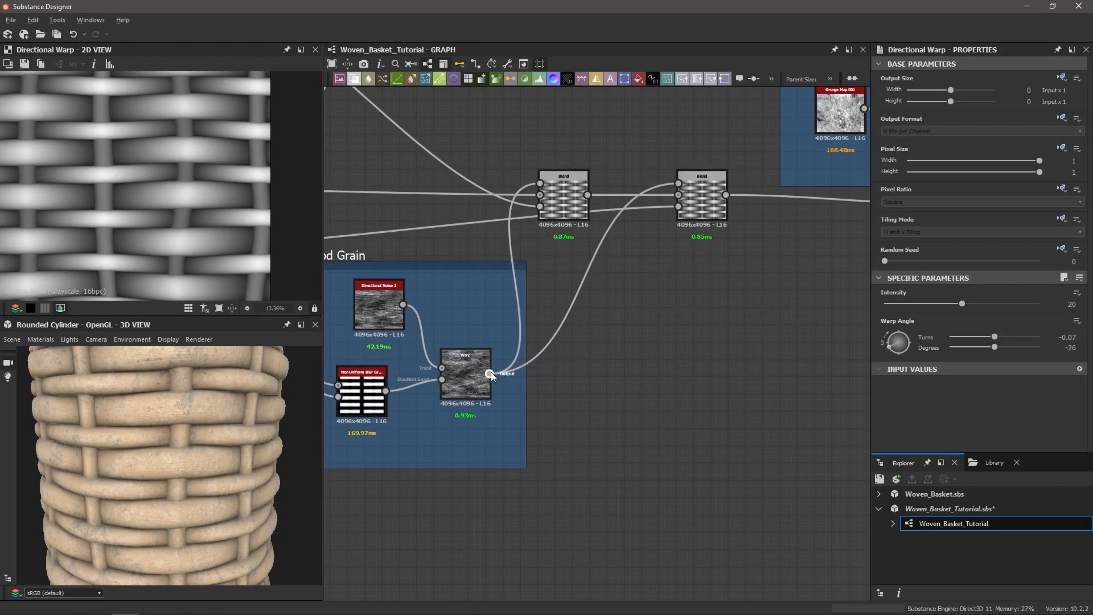
drag(491, 374, 544, 462)
scroll(654, 425, down, 4)
alt+click(543, 461)
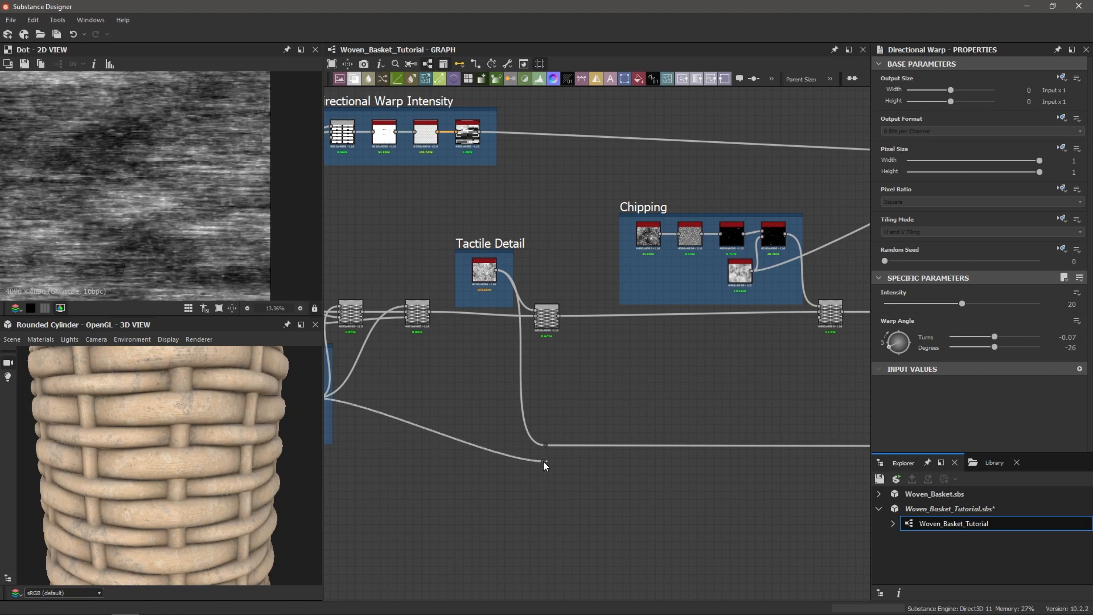
- Connect the wood grain Dot to the main input of the duplicated Directional Warp, replacing the woven height link
middle_drag(718, 468, 520, 470)
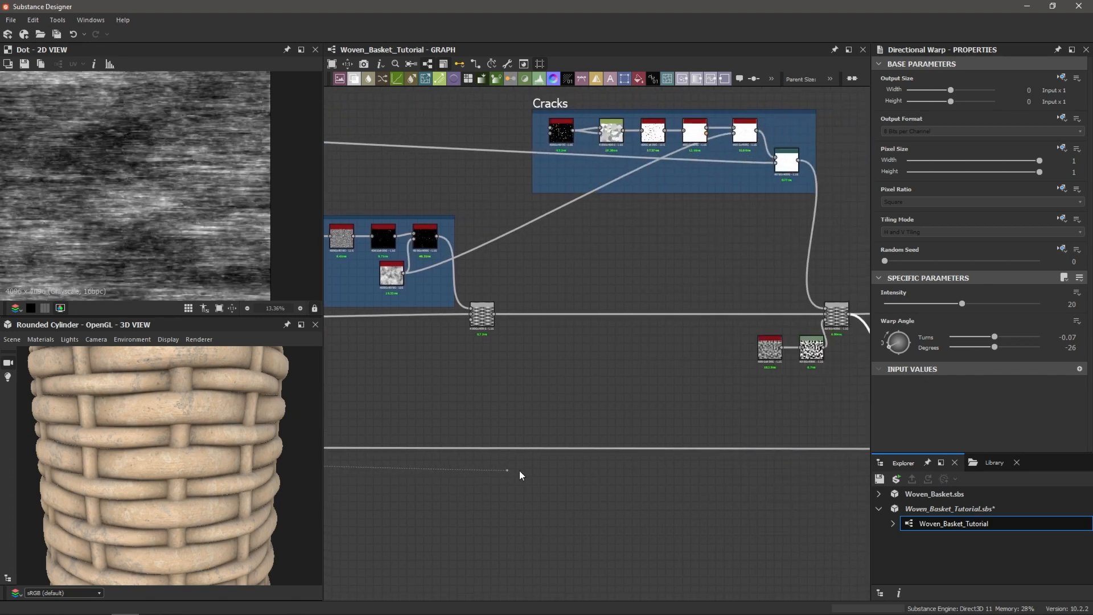
middle_drag(683, 466, 551, 466)
middle_drag(763, 494, 671, 495)
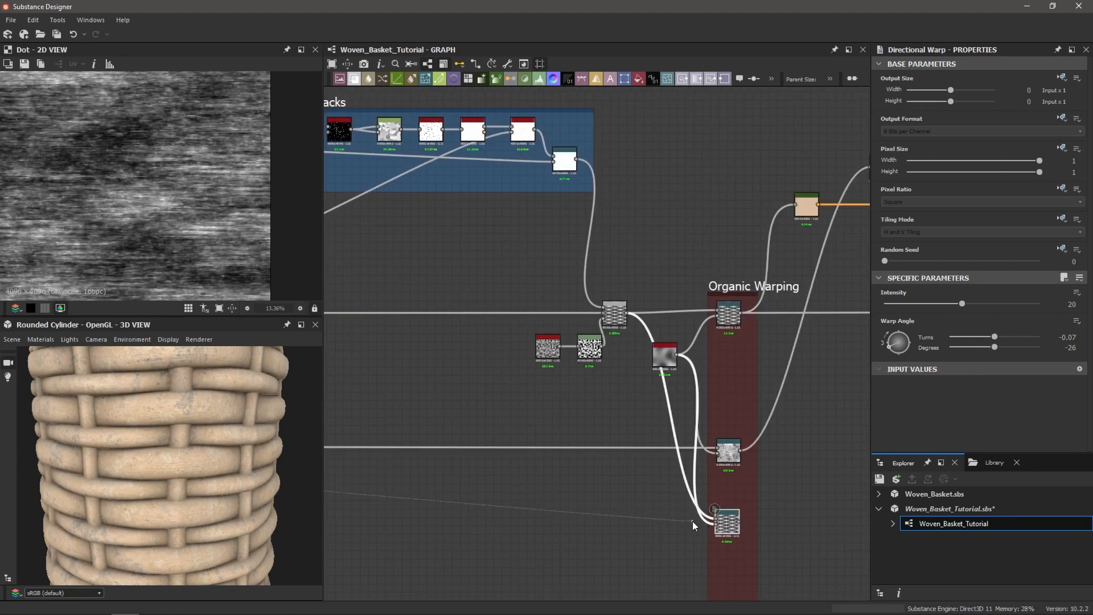
scroll(693, 521, up, 4)
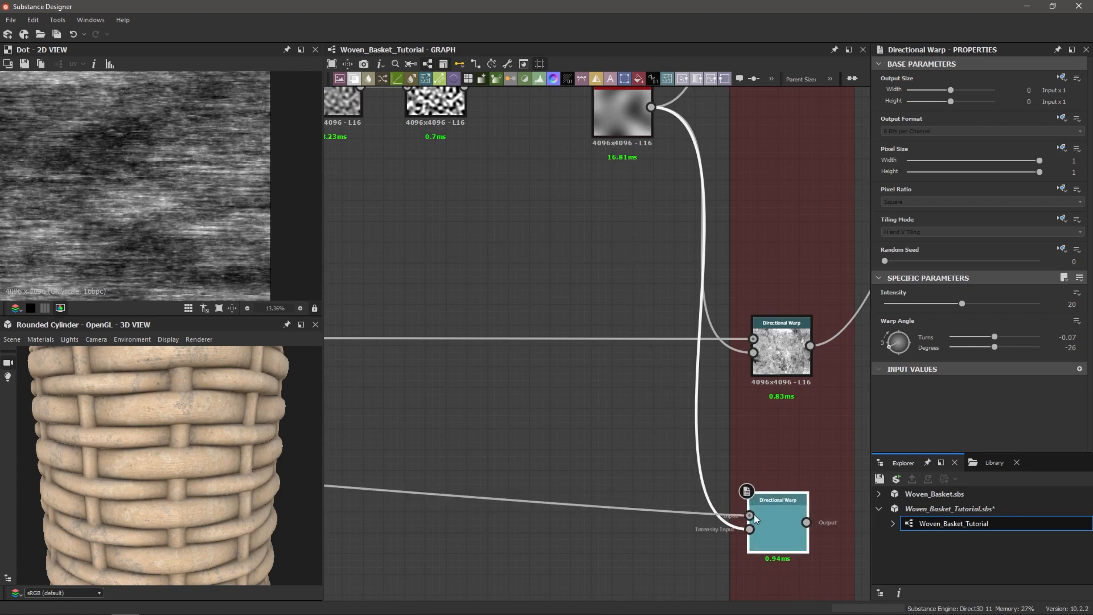
- Lower the wood grain Dot so that its link to the duplicated Directional Warp runs straight
scroll(499, 444, down, 3)
middle_drag(521, 438, 760, 421)
middle_drag(514, 425, 680, 395)
middle_drag(382, 398, 599, 388)
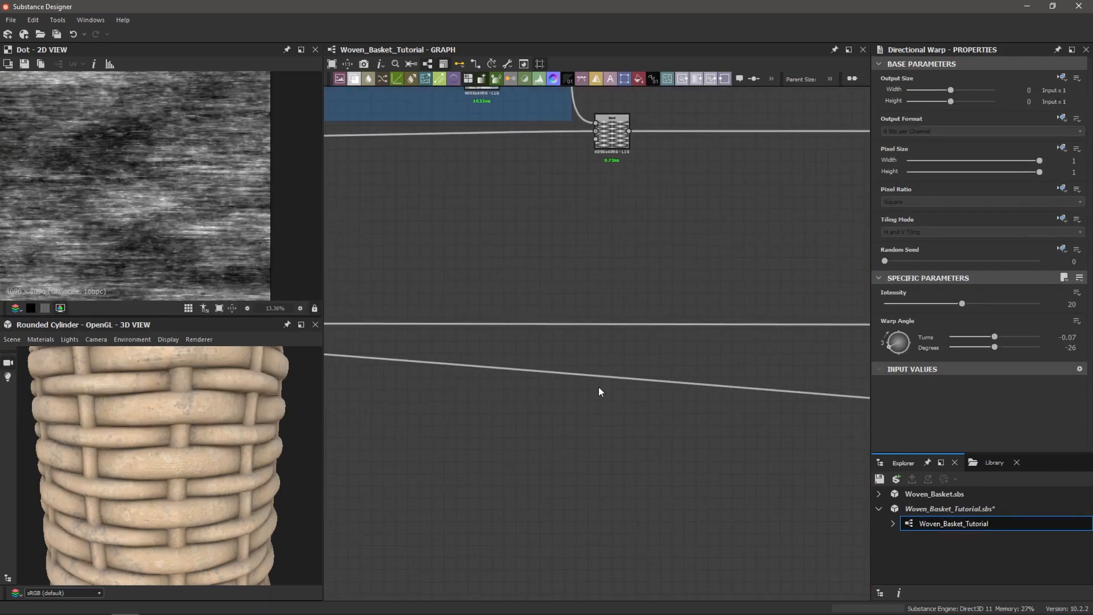
scroll(455, 392, down, 4)
middle_drag(418, 393, 557, 389)
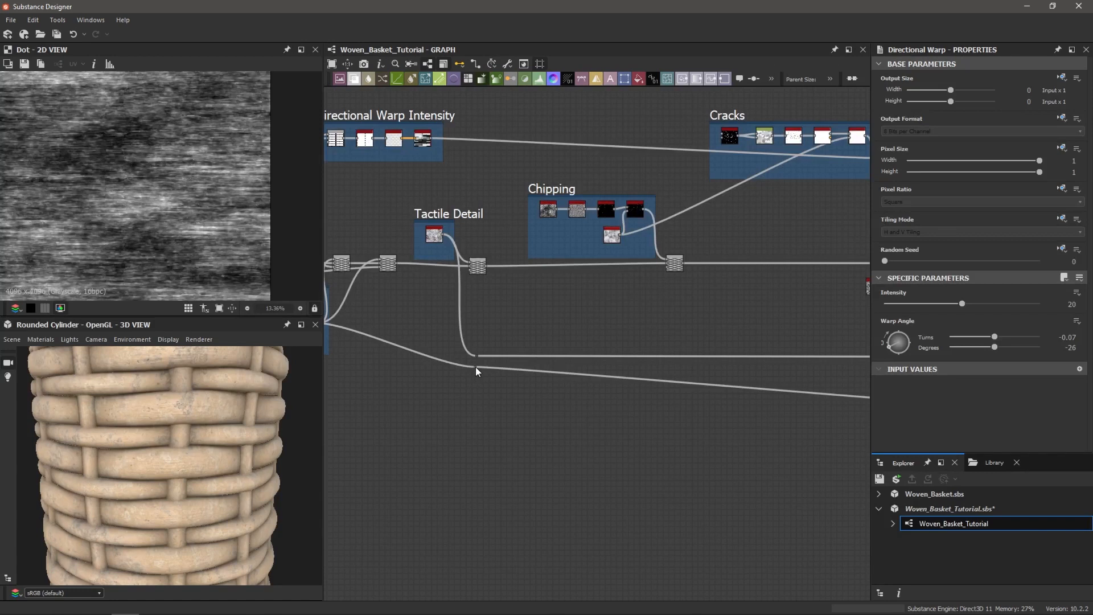
drag(476, 367, 479, 406)
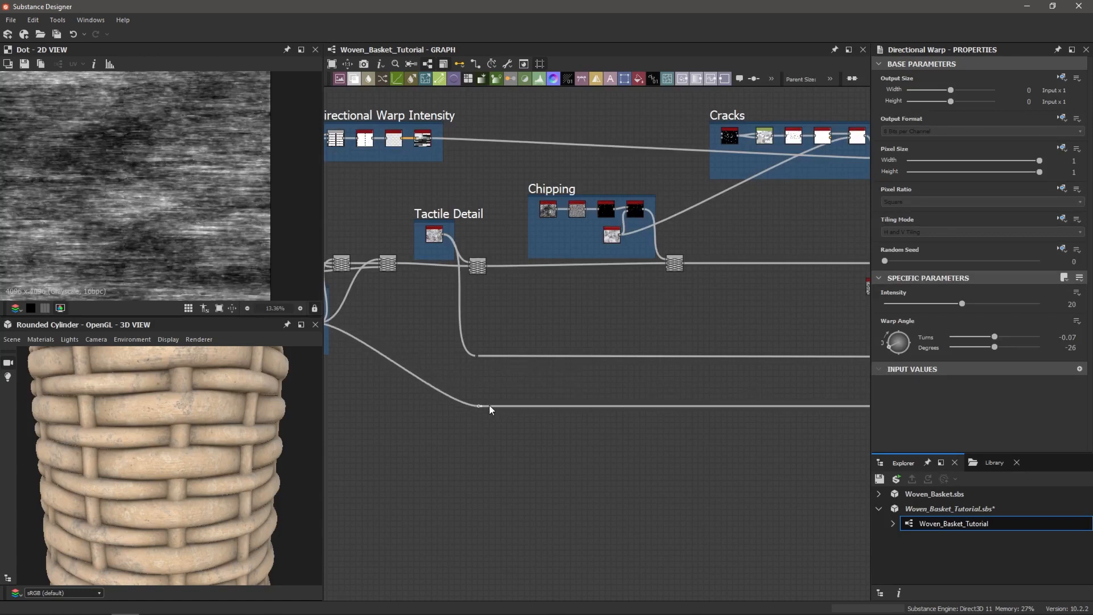
- Preview the wood grain Directional Warp, and connect its output to a new Gradient Map above the base color Blend
middle_drag(669, 400, 475, 398)
middle_drag(800, 400, 485, 400)
scroll(487, 399, up, 5)
double_click(490, 422)
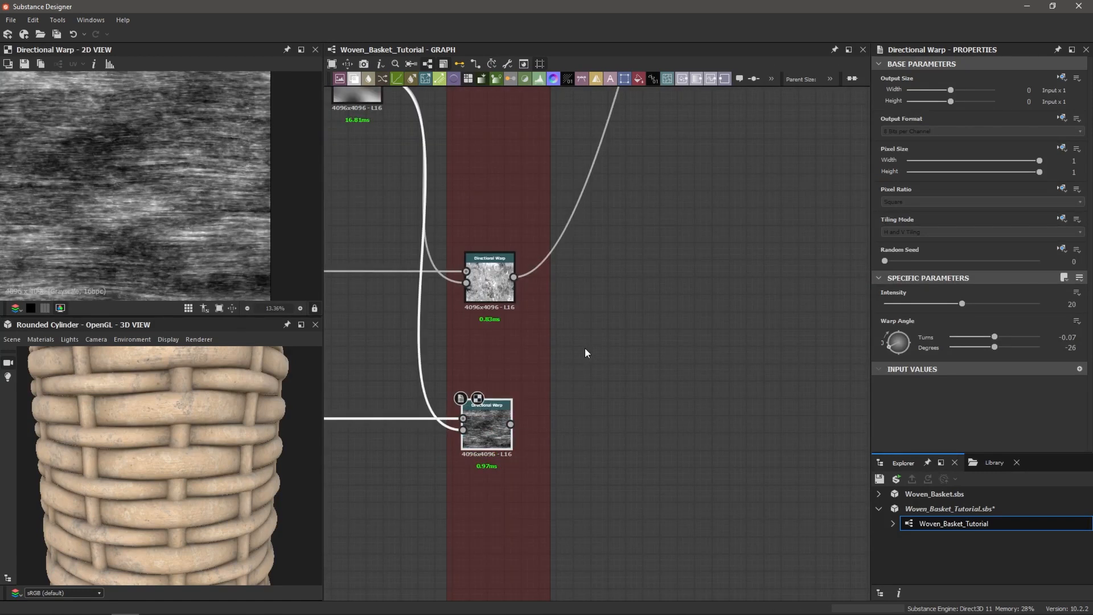
scroll(528, 379, down, 5)
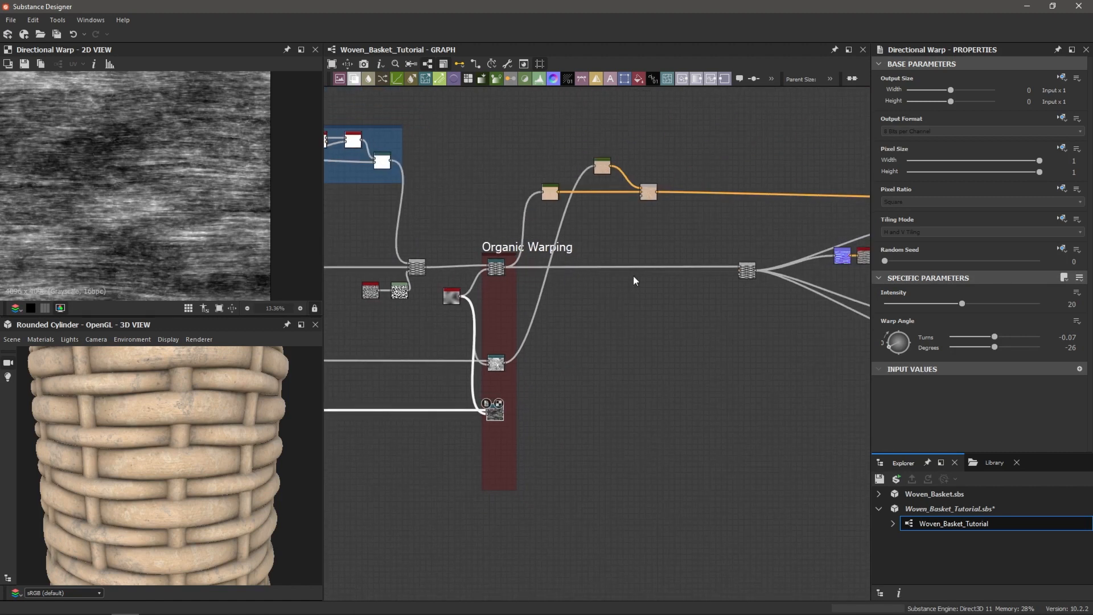
scroll(502, 410, up, 5)
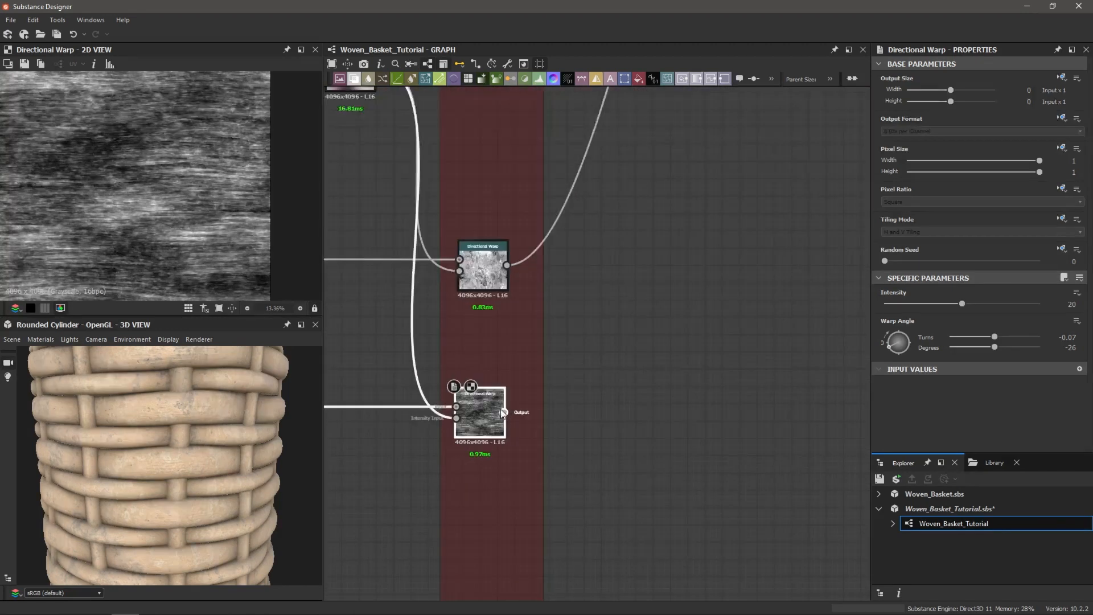
click(503, 413)
middle_drag(682, 276, 532, 508)
middle_drag(622, 342, 541, 533)
middle_drag(626, 290, 550, 507)
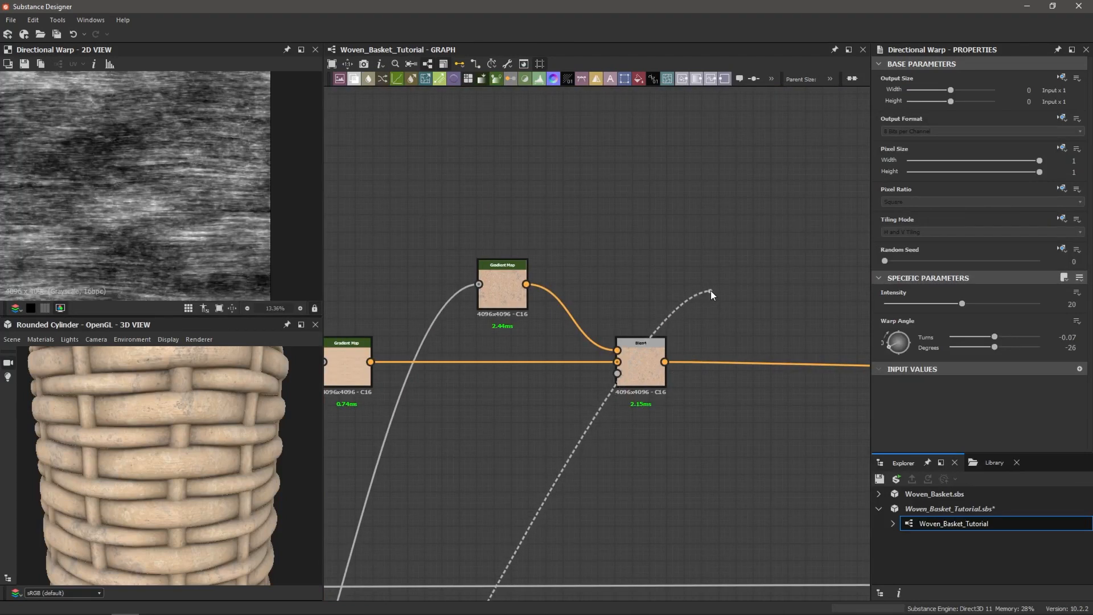
click(684, 280)
click(709, 258)
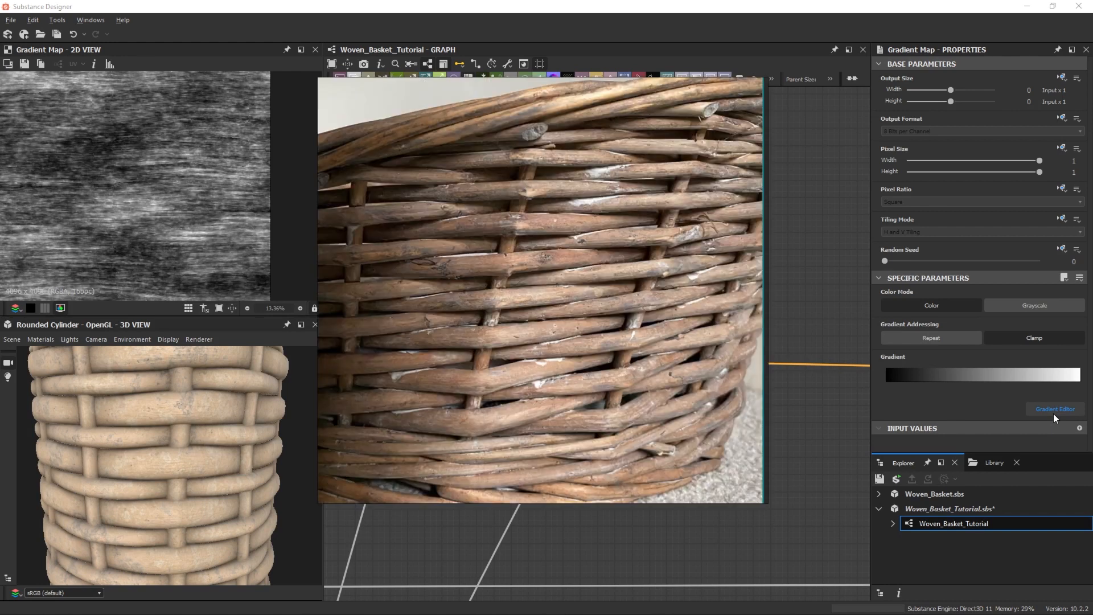
- Sample the new Gradient Map's colors from a strand in the basket photo with the gradient eyedropper precision at 1
click(1054, 411)
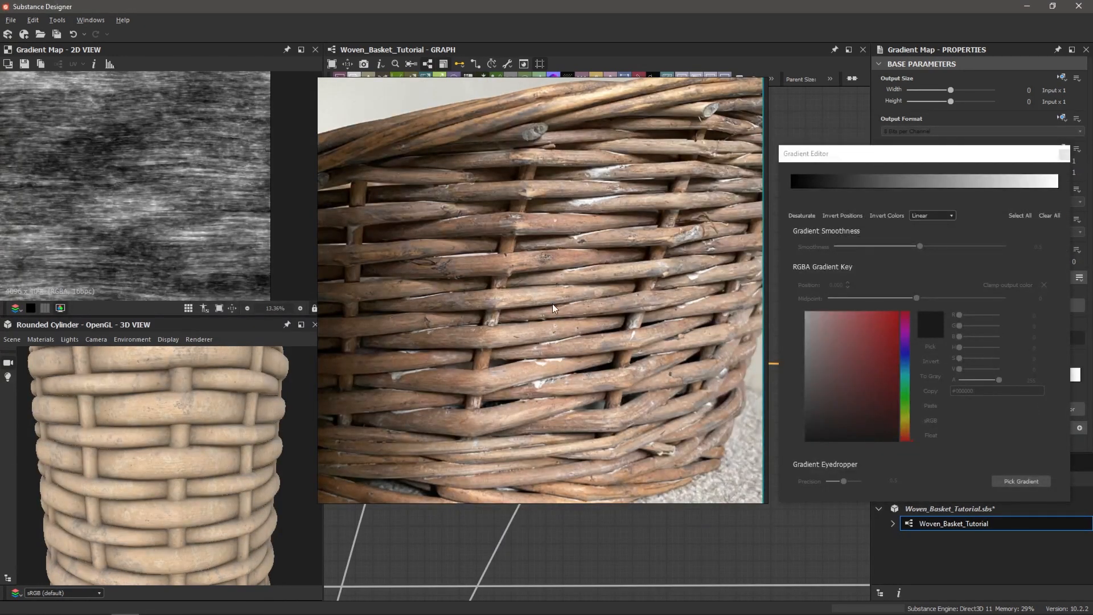
click(897, 468)
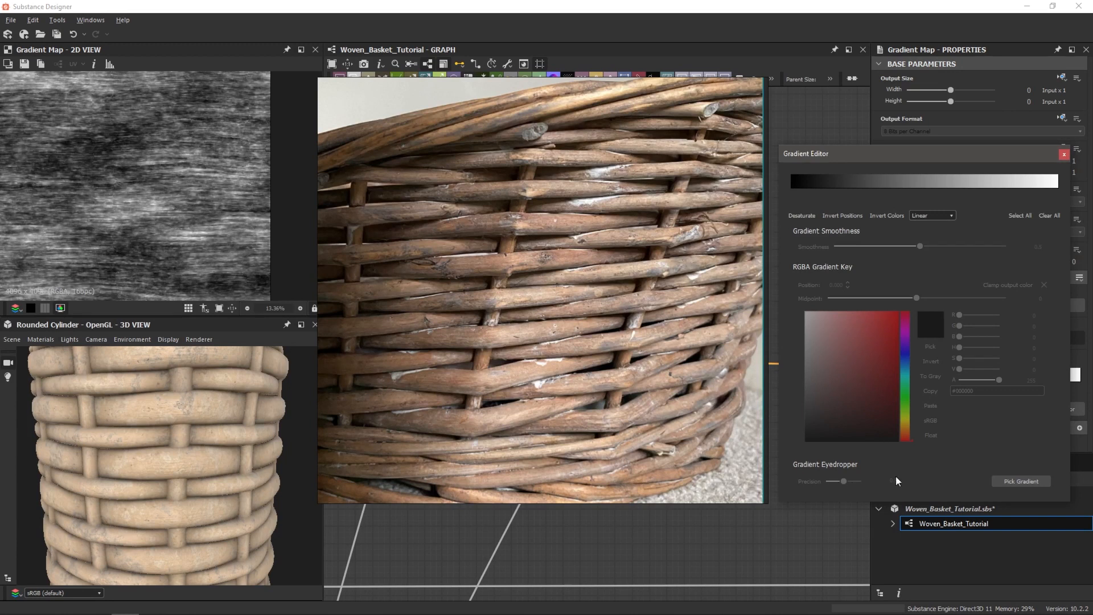
click(1017, 481)
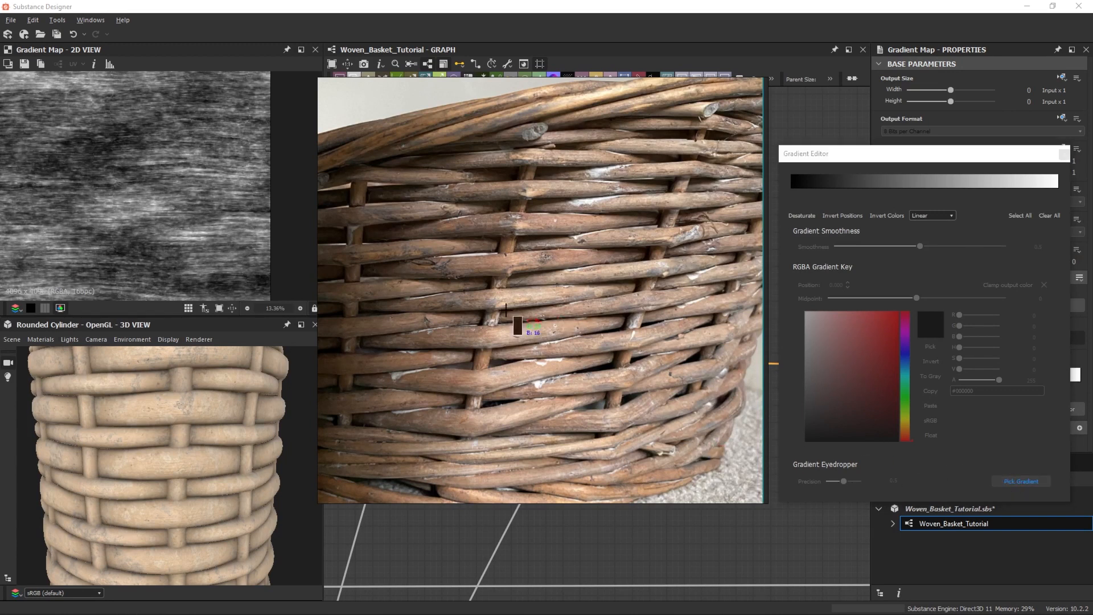
drag(468, 302, 548, 294)
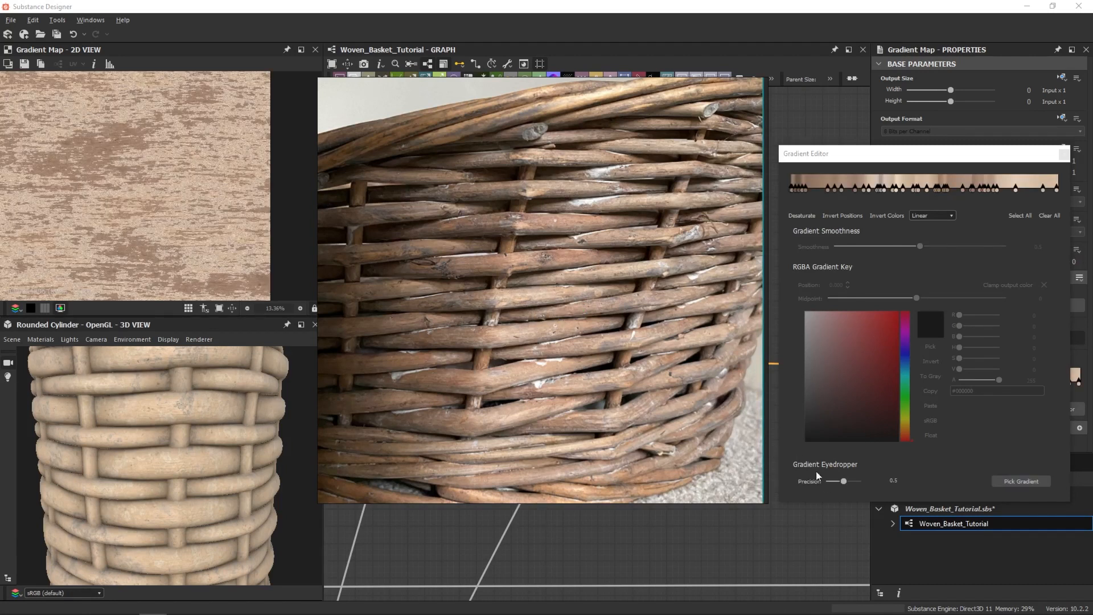
drag(843, 481, 867, 486)
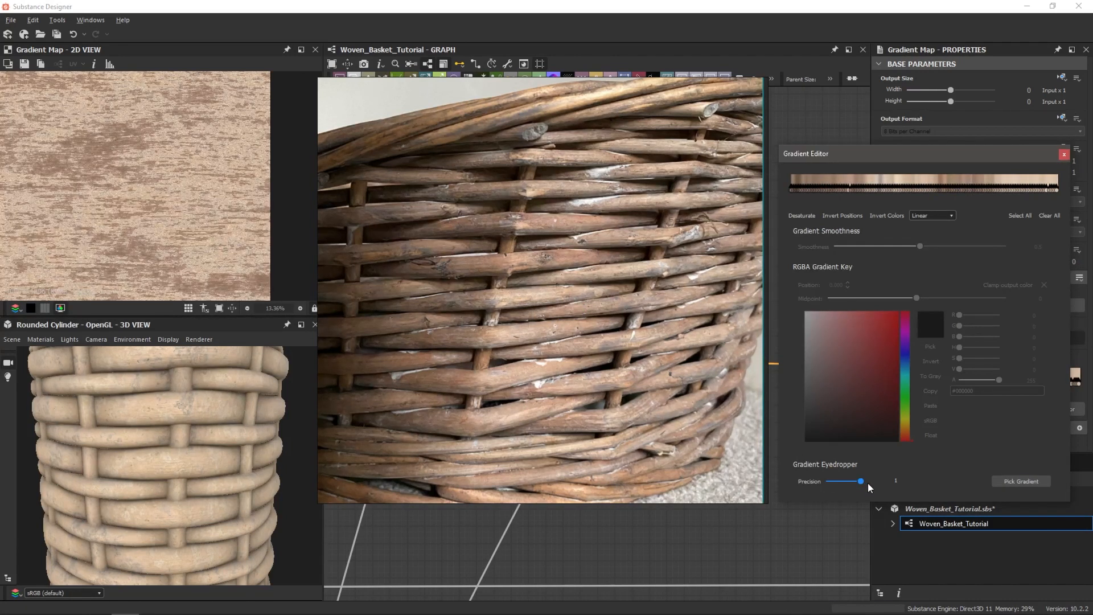
click(1021, 481)
drag(483, 263, 550, 260)
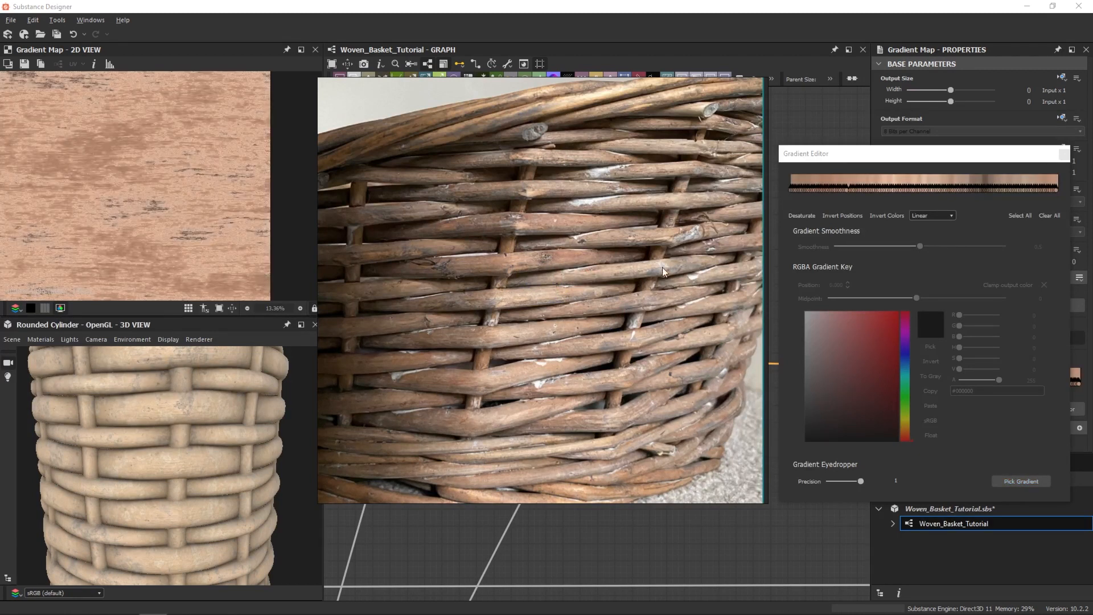
- Invert the positions of the sampled wood grain gradient and close the Gradient Editor
click(844, 215)
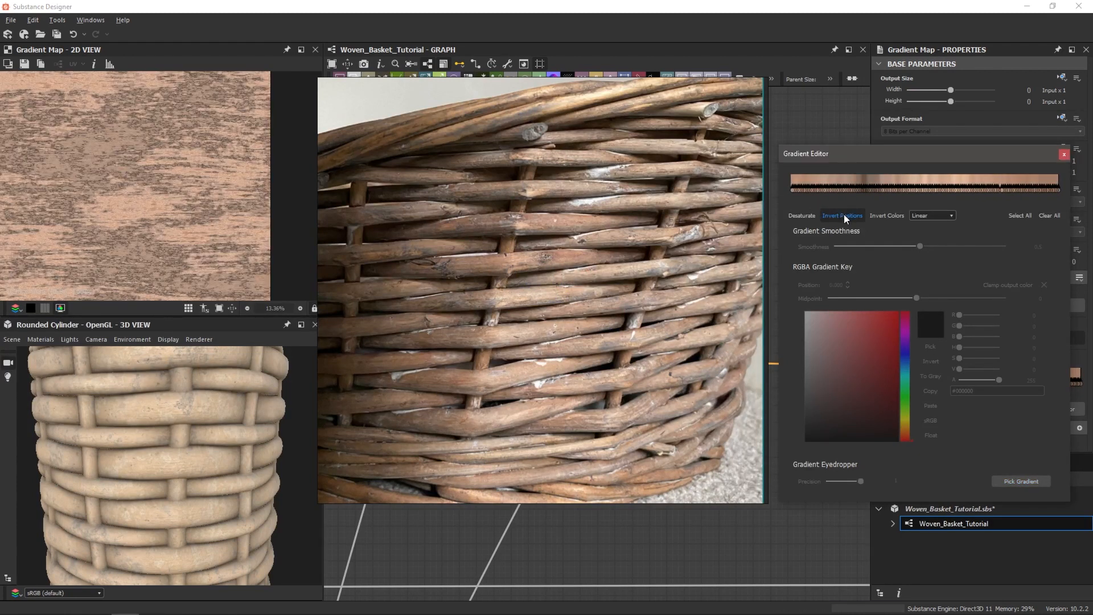
scroll(120, 191, down, 3)
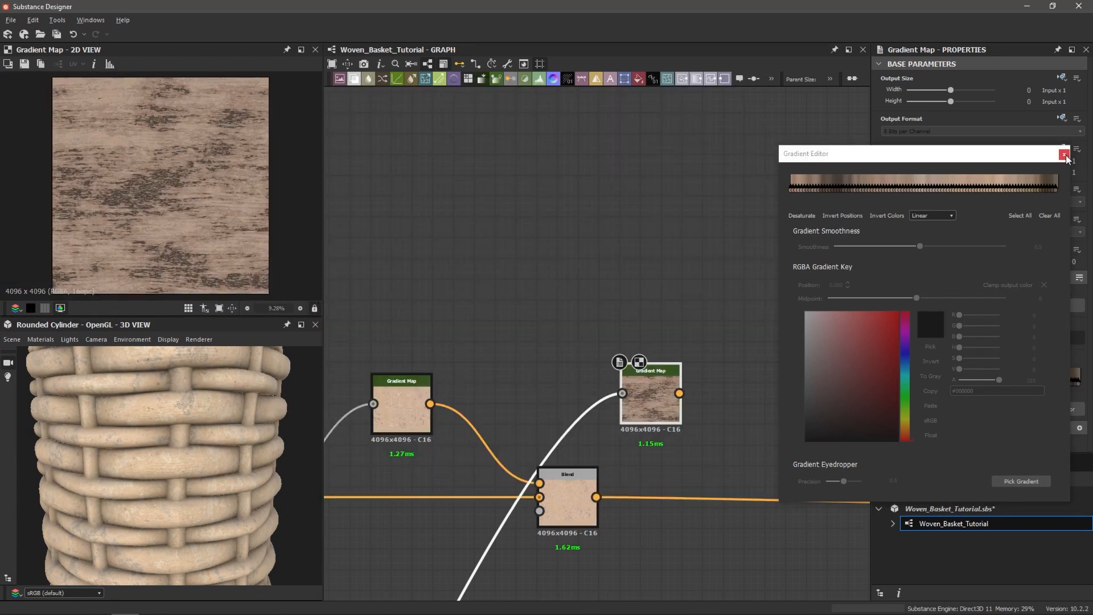
click(1065, 155)
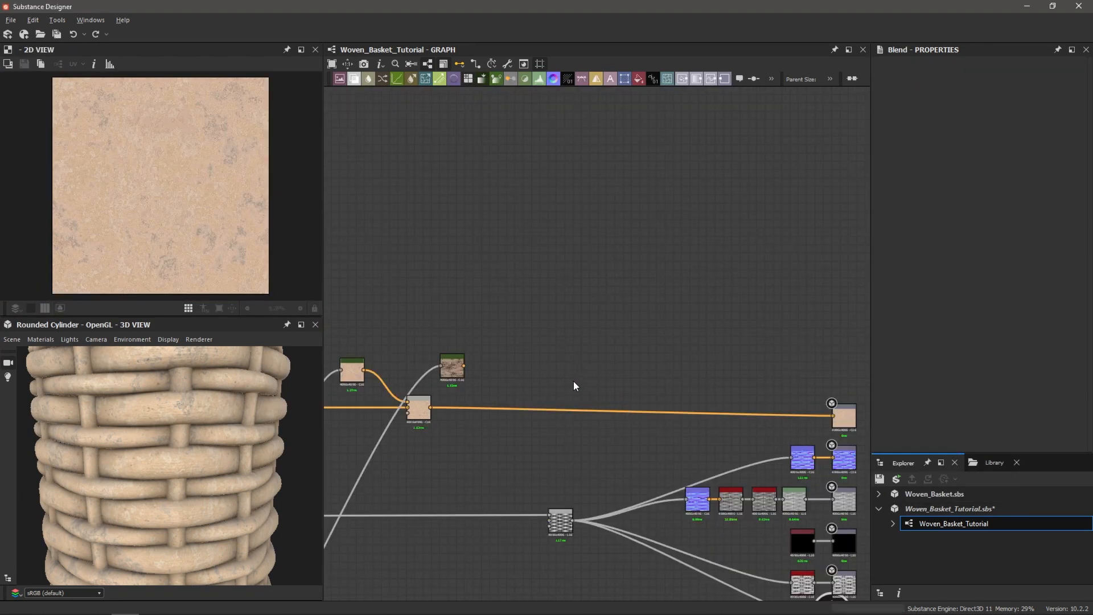
- Insert a Blend node into the base color link after the existing Blend, with the wood grain Gradient Map as its foreground
alt+right_drag(567, 374, 568, 427)
key(Return)
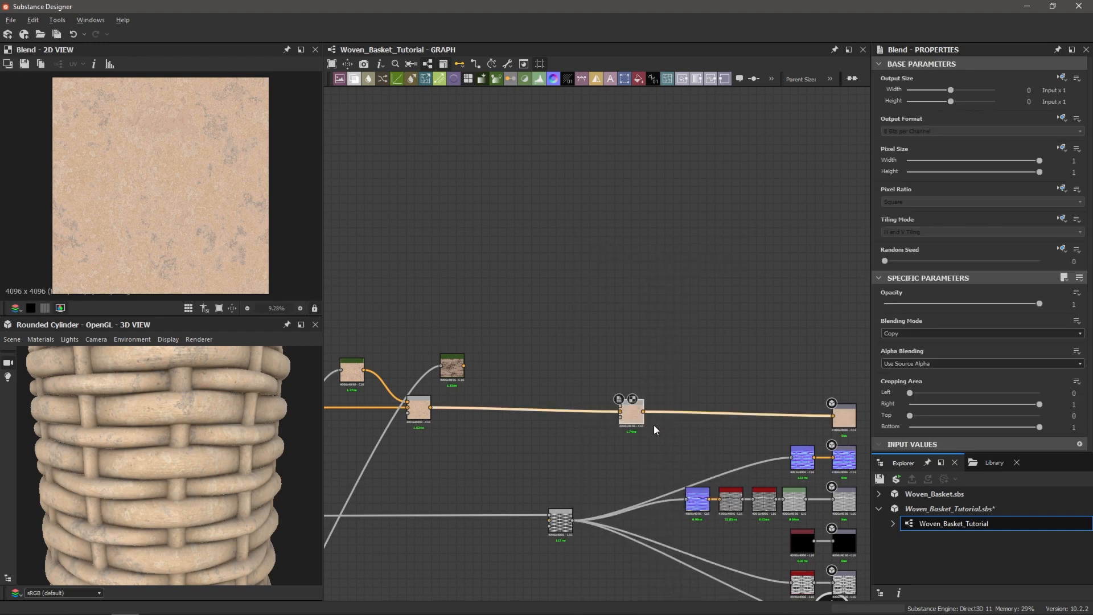
drag(633, 415, 534, 409)
scroll(463, 360, up, 4)
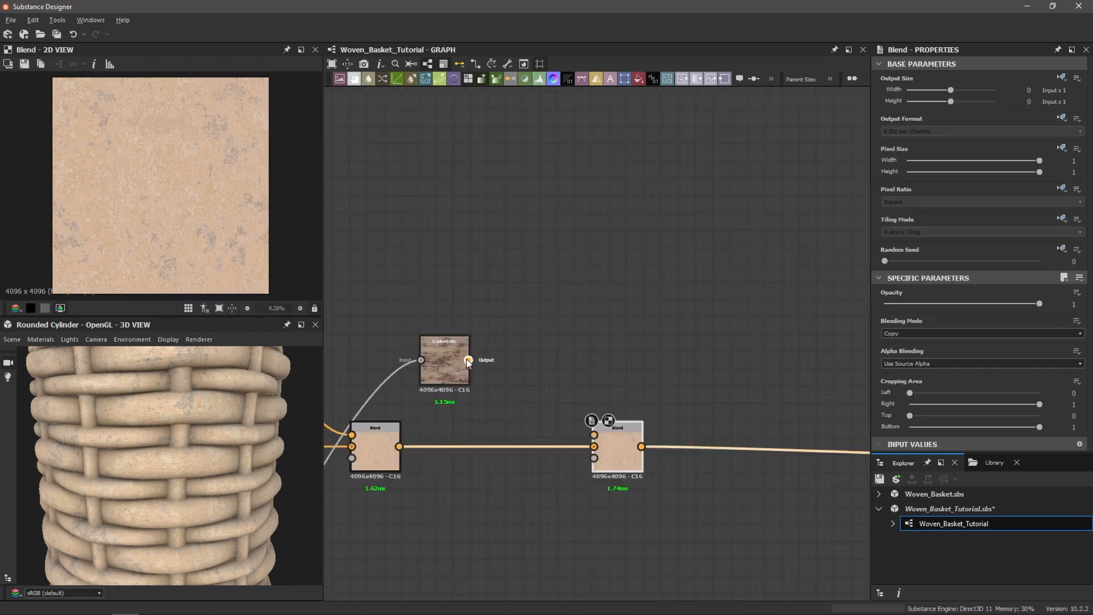
drag(469, 360, 595, 435)
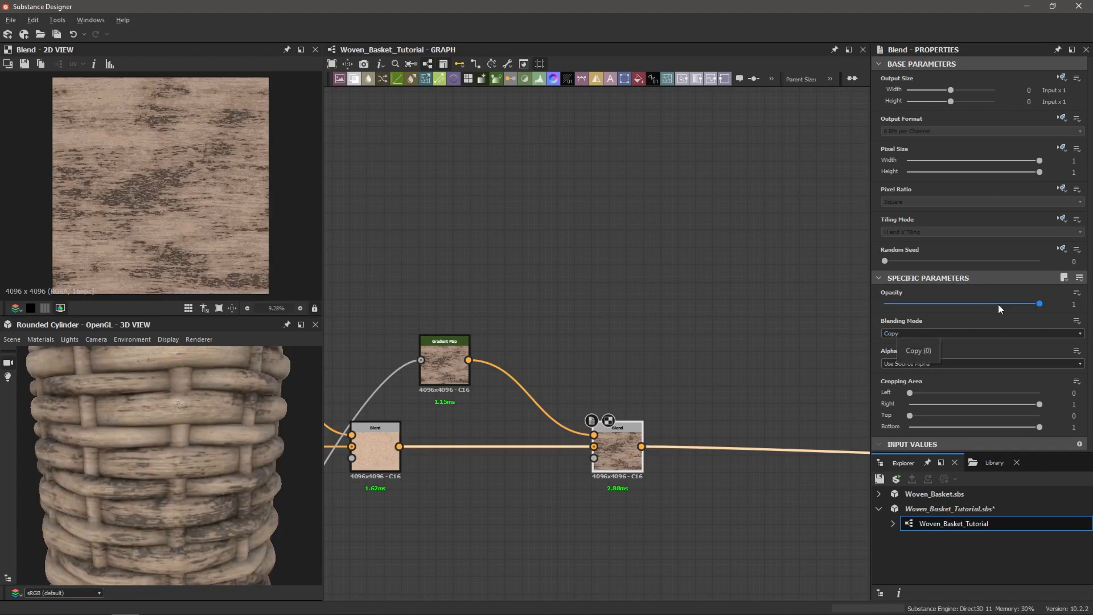
- Set the wood grain Blend's opacity to 0.44 and inspect the basket strands in the 3D view
drag(1040, 303, 954, 304)
scroll(182, 475, up, 5)
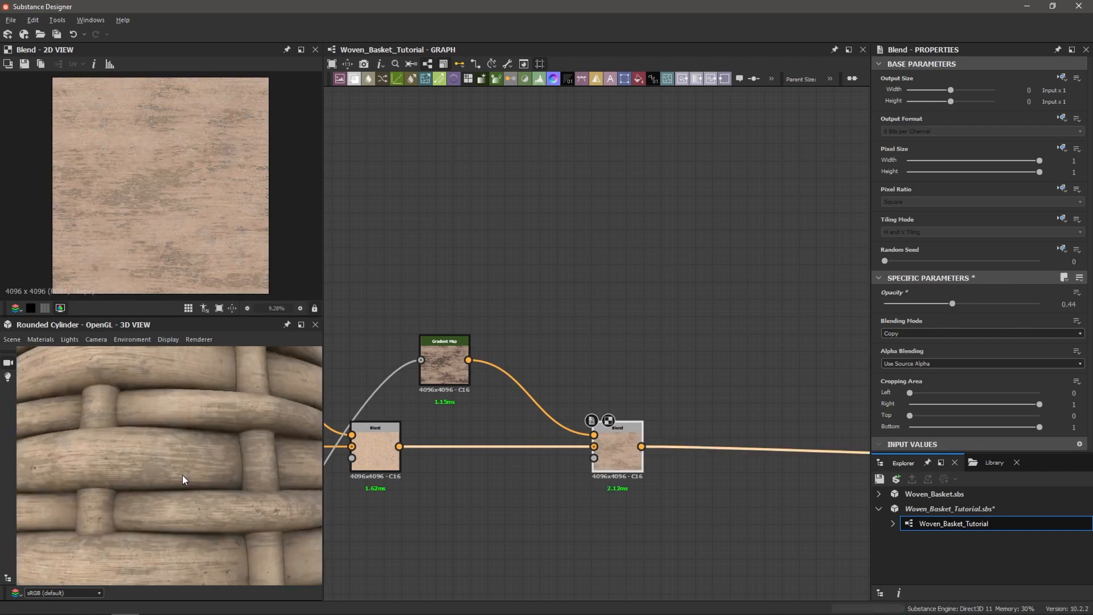
scroll(182, 472, down, 2)
drag(181, 471, 217, 496)
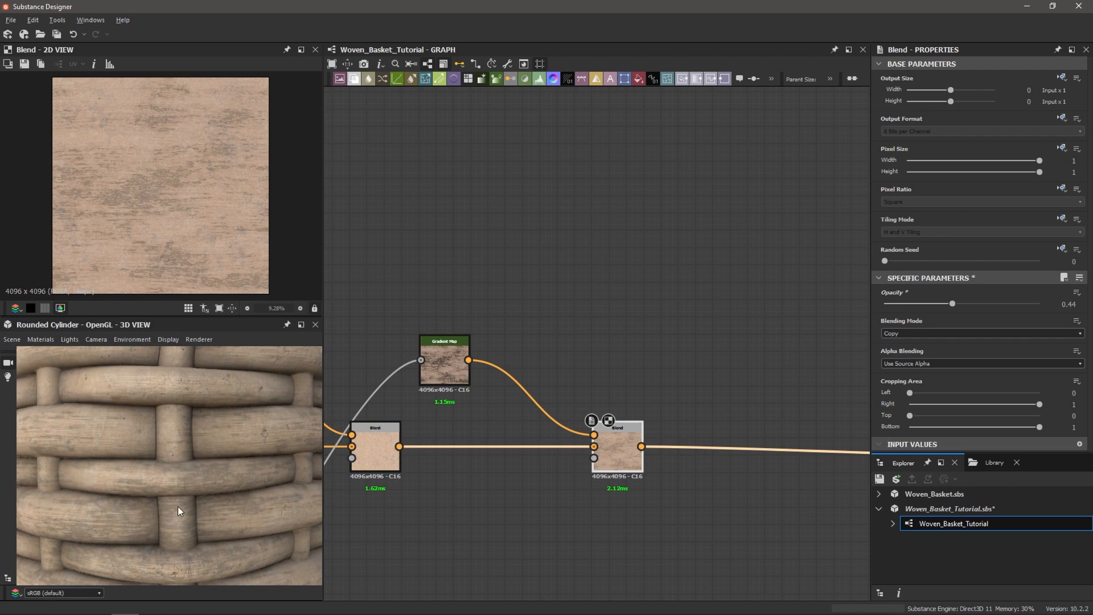
drag(235, 507, 175, 515)
scroll(175, 515, down, 2)
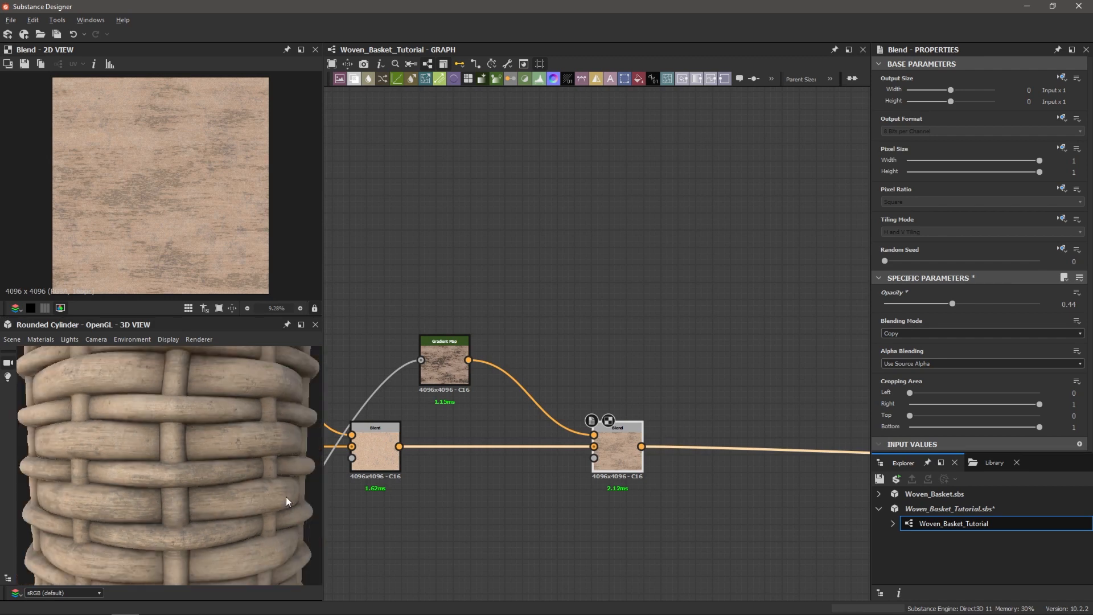
- Duplicate the woven height's Directional Warp and place the copy beneath the wood grain warp in the Organic Warping frame
scroll(627, 460, up, 5)
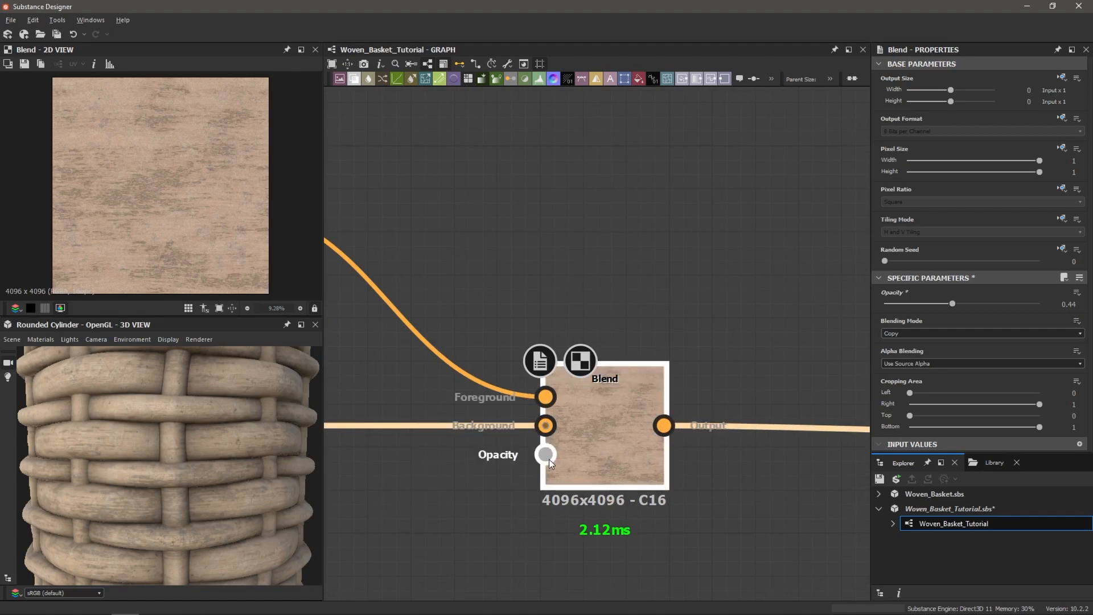
scroll(549, 459, down, 8)
middle_drag(502, 471, 788, 221)
scroll(561, 426, up, 2)
scroll(527, 486, down, 4)
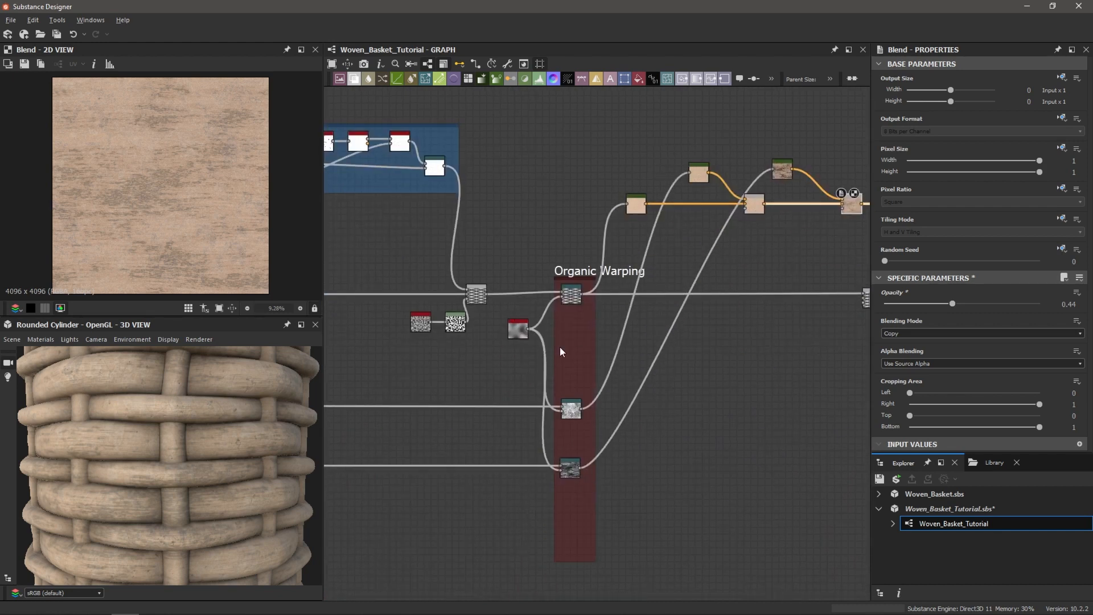
scroll(593, 288, up, 3)
scroll(595, 293, down, 4)
middle_drag(469, 359, 425, 226)
scroll(572, 291, up, 2)
middle_drag(579, 205, 556, 258)
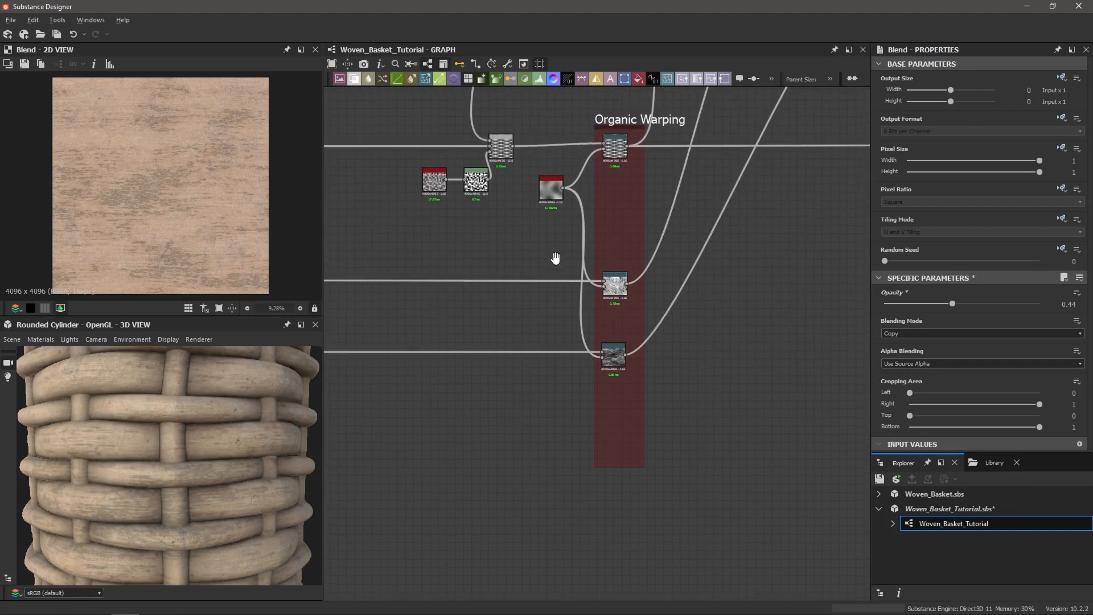
click(617, 149)
key(ctrl+d)
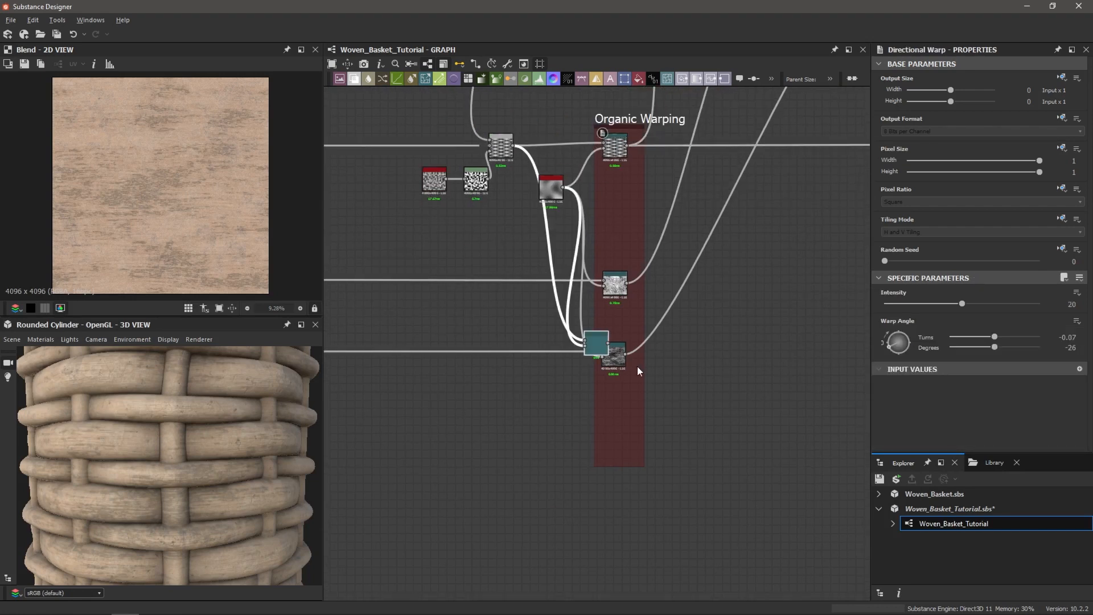
drag(597, 343, 615, 404)
- Connect the Combined Mask output to the main input of the duplicated Directional Warp, replacing the woven height link
middle_drag(487, 408, 635, 399)
scroll(517, 397, down, 3)
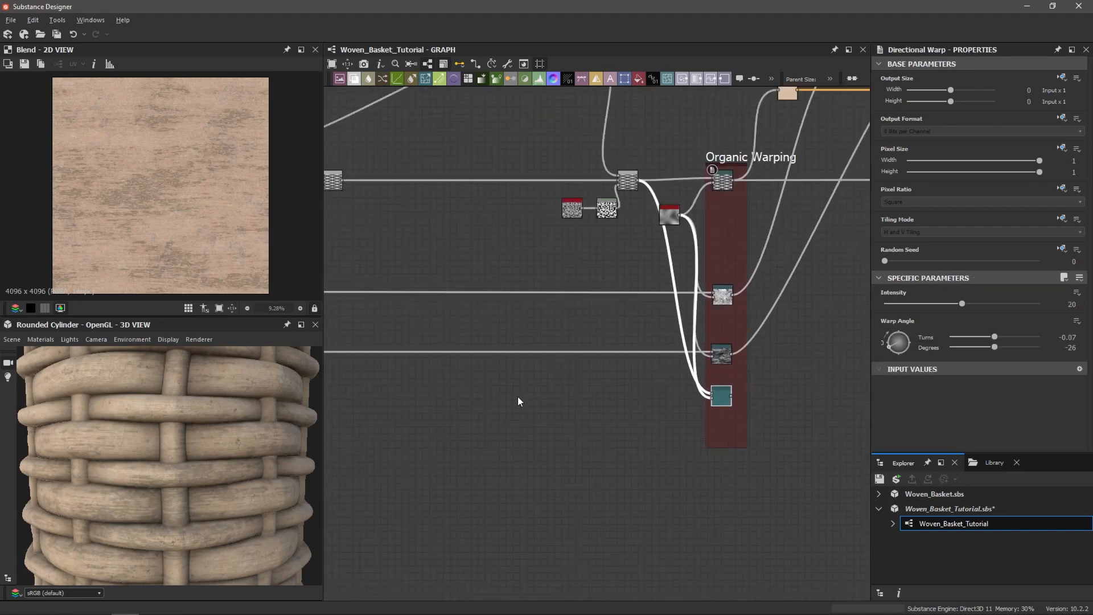
middle_drag(471, 383, 669, 386)
middle_drag(461, 366, 528, 361)
scroll(470, 353, up, 5)
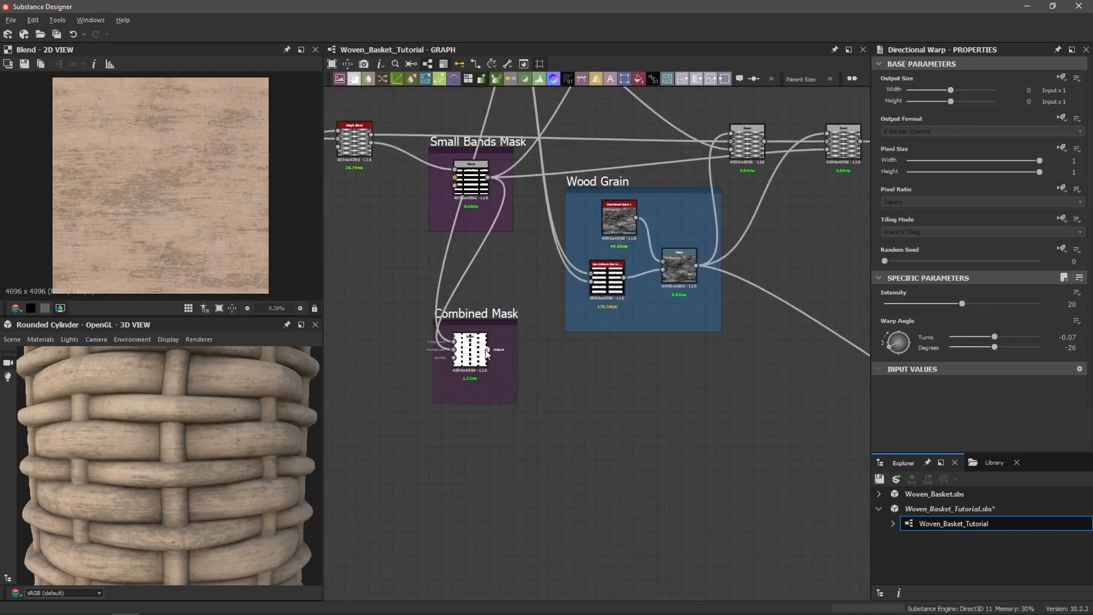
drag(486, 354, 752, 451)
scroll(679, 449, up, 3)
scroll(476, 409, down, 5)
middle_drag(476, 409, 632, 413)
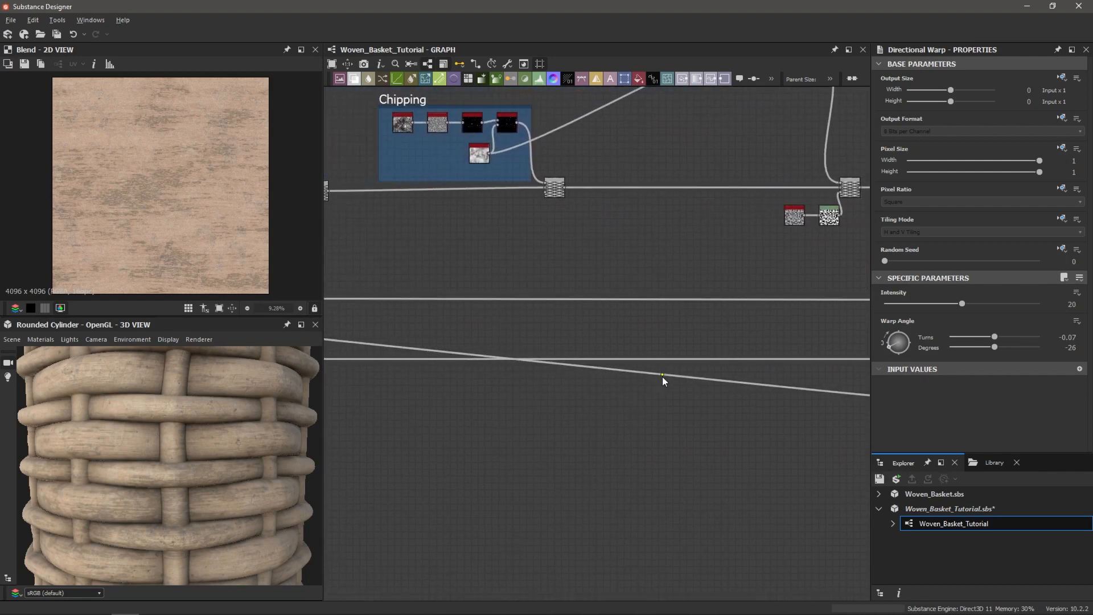
- Add a Dot node to the Combined Mask link and align it beneath the wood grain Dot
alt+scroll(665, 372, up, 3)
alt+scroll(665, 372, down, 3)
scroll(665, 373, up, 5)
middle_drag(665, 372, 575, 402)
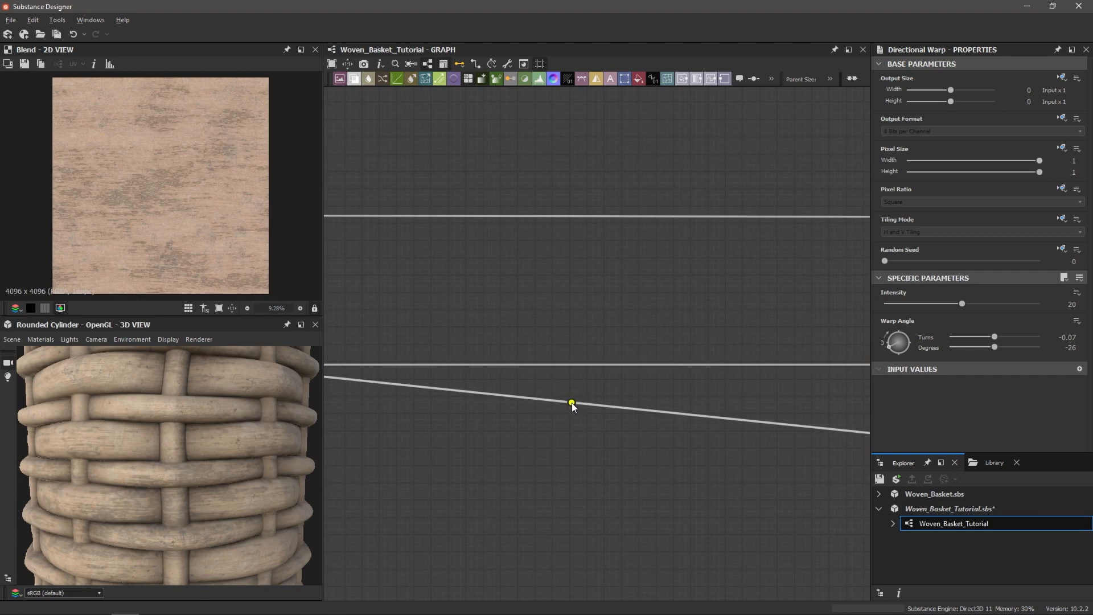
double_click(572, 403)
scroll(570, 409, down, 2)
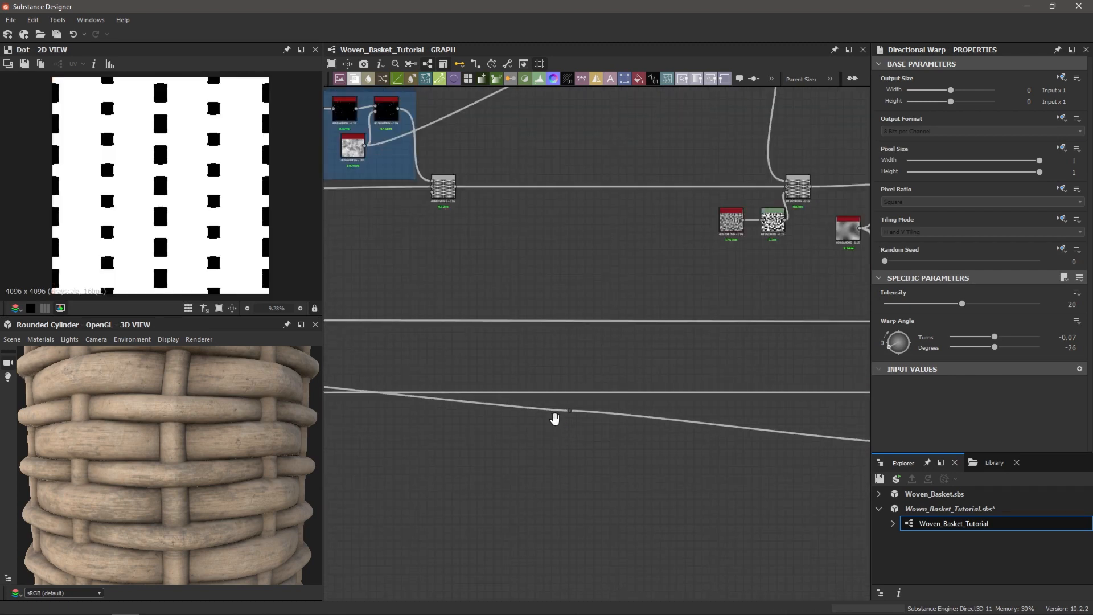
middle_drag(555, 419, 849, 377)
drag(863, 369, 450, 399)
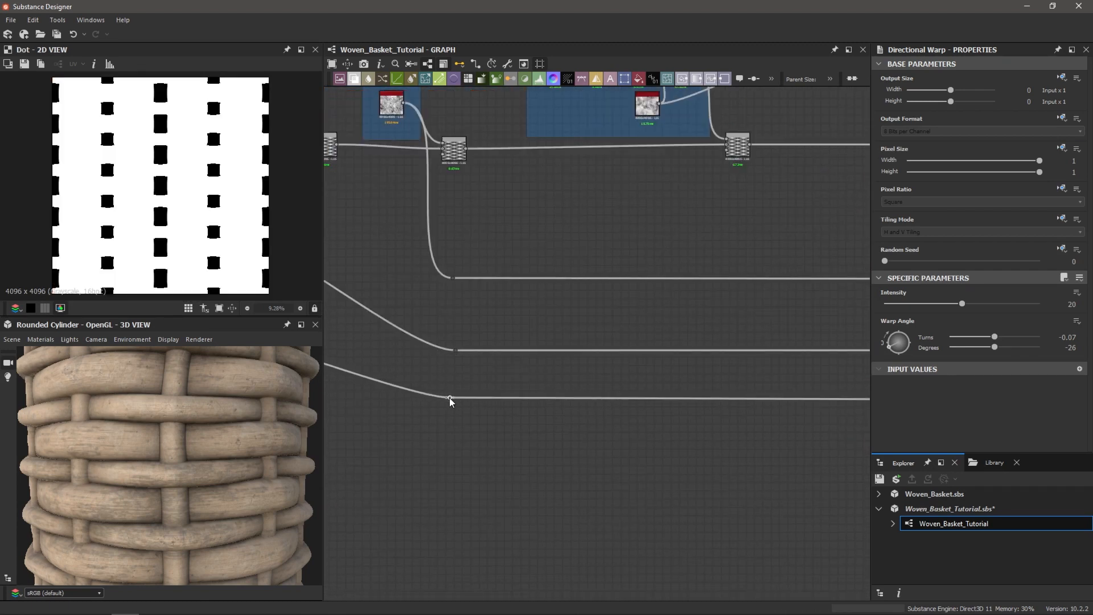
- Connect the warped Combined Mask to the wood grain Blend's opacity input and check the basket in the 3D view
middle_drag(843, 393, 535, 444)
scroll(536, 444, up, 2)
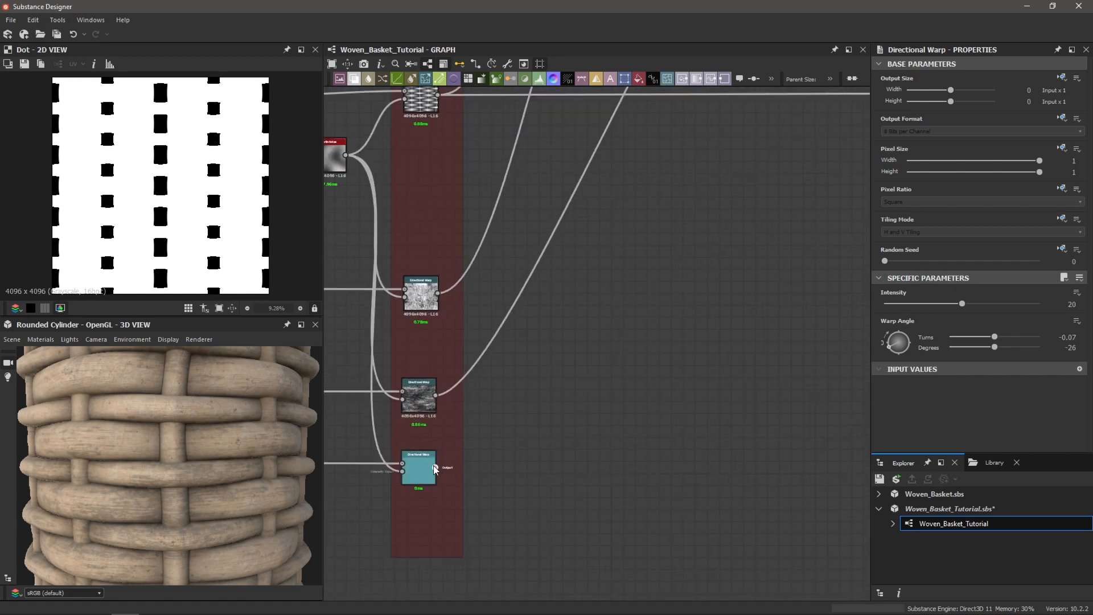
drag(731, 285, 658, 448)
middle_drag(731, 284, 657, 448)
drag(720, 301, 529, 397)
middle_drag(721, 300, 529, 397)
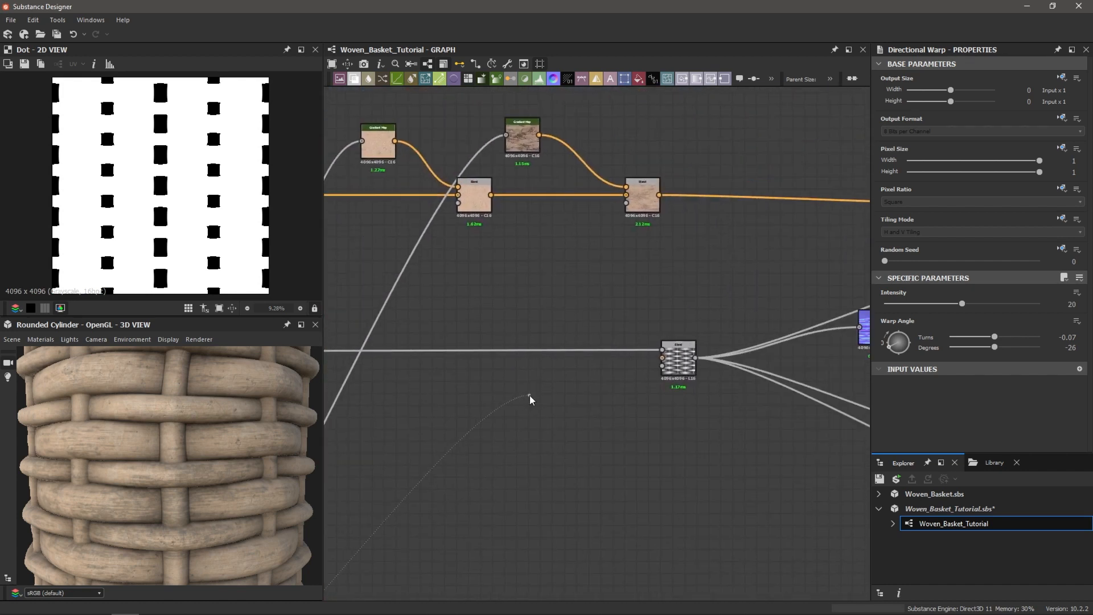
scroll(615, 229, up, 3)
drag(615, 229, 637, 176)
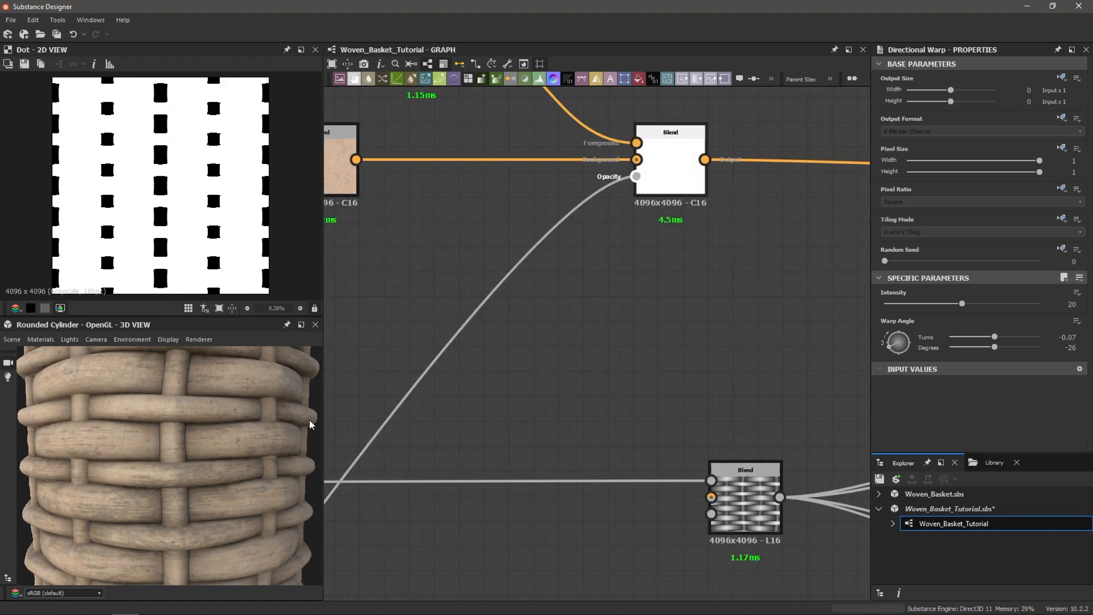
scroll(187, 408, up, 3)
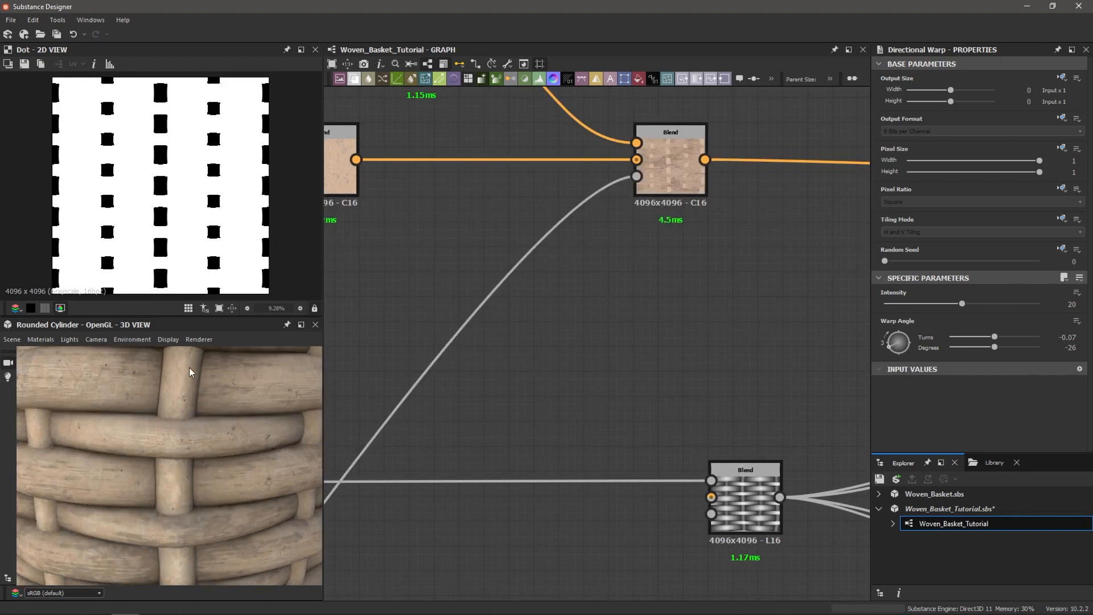
scroll(185, 393, down, 5)
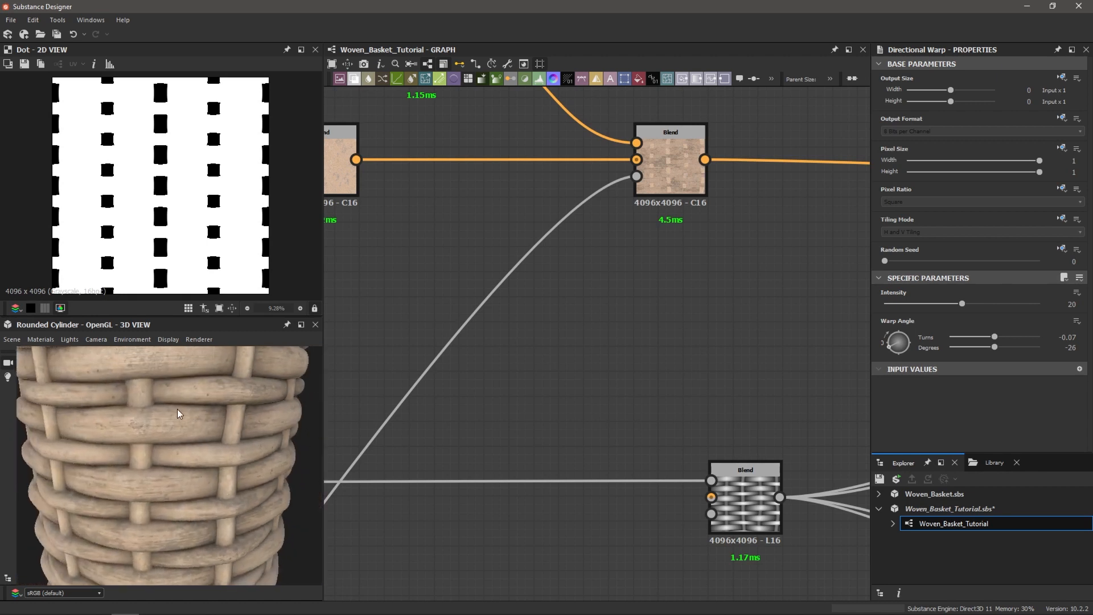
- Inspect the basket's color in the 3D view and compare it with the basket reference photo
scroll(703, 291, down, 5)
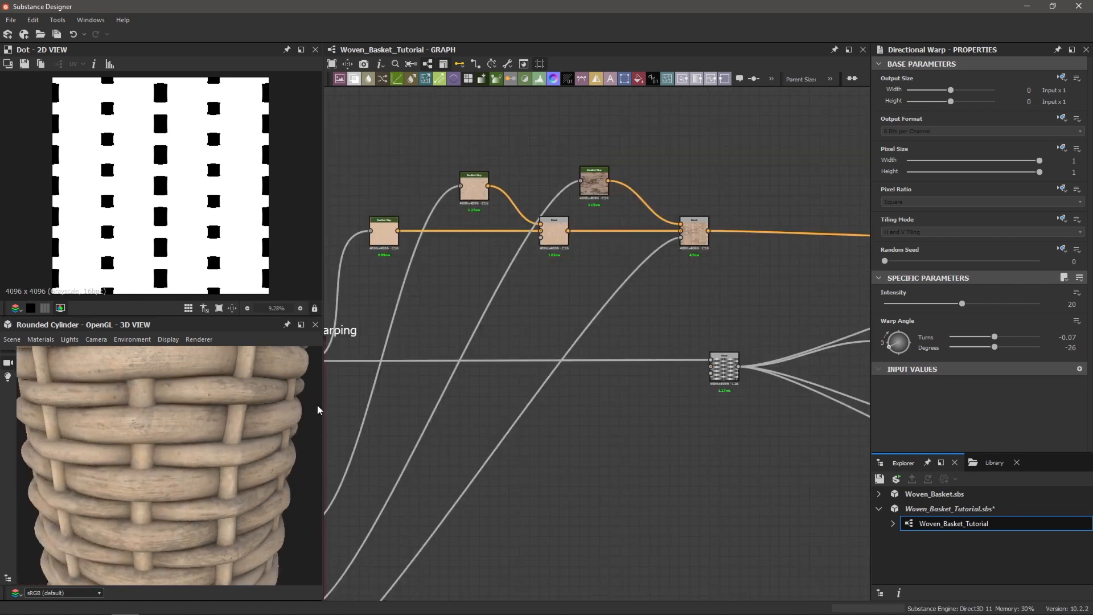
drag(317, 409, 229, 420)
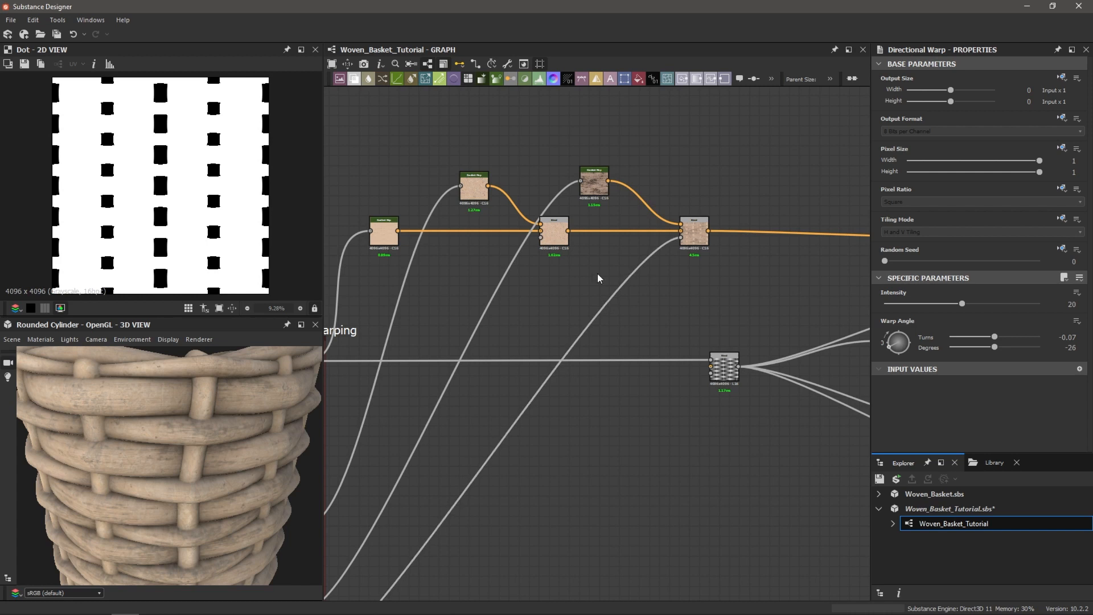
scroll(645, 277, up, 2)
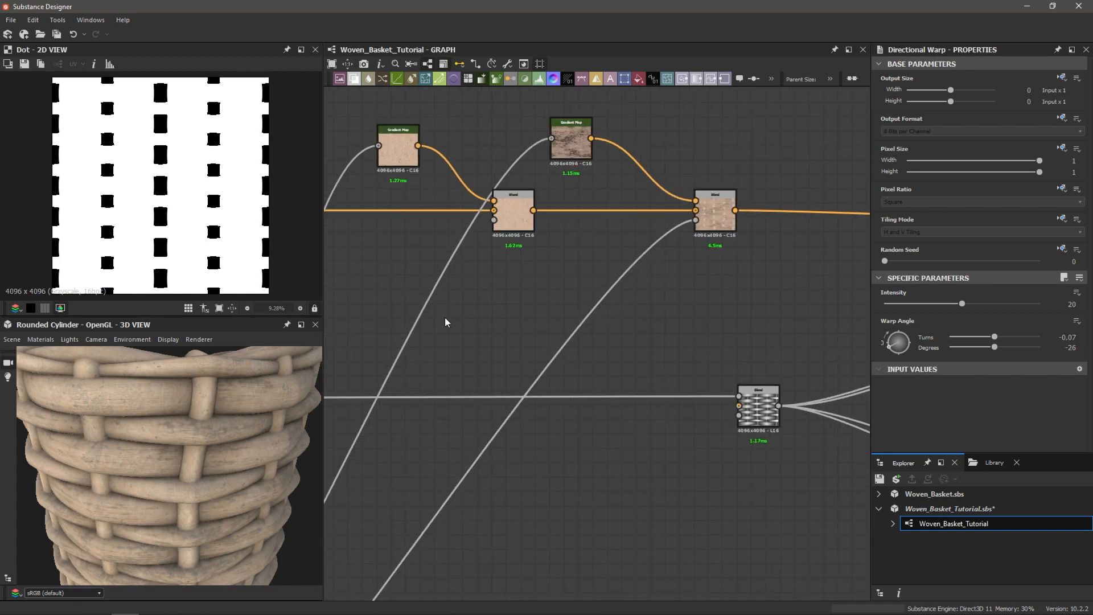
scroll(154, 224, up, 2)
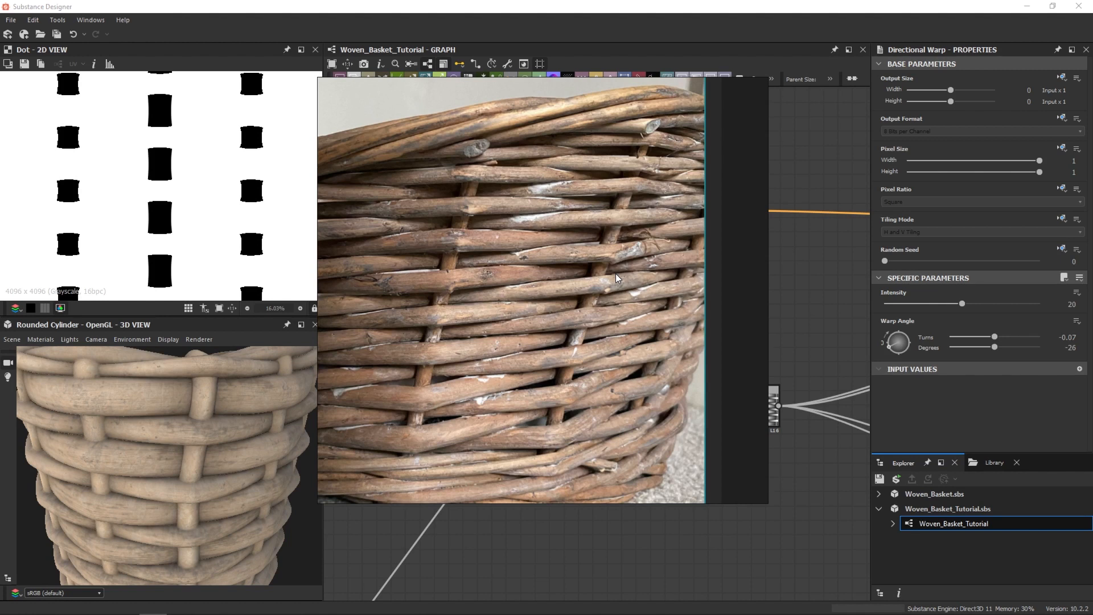
key(alt+Tab)
- Enclose the color Gradient Map and Blend nodes in a frame titled Base Albedo
drag(494, 196, 678, 272)
scroll(649, 265, up, 3)
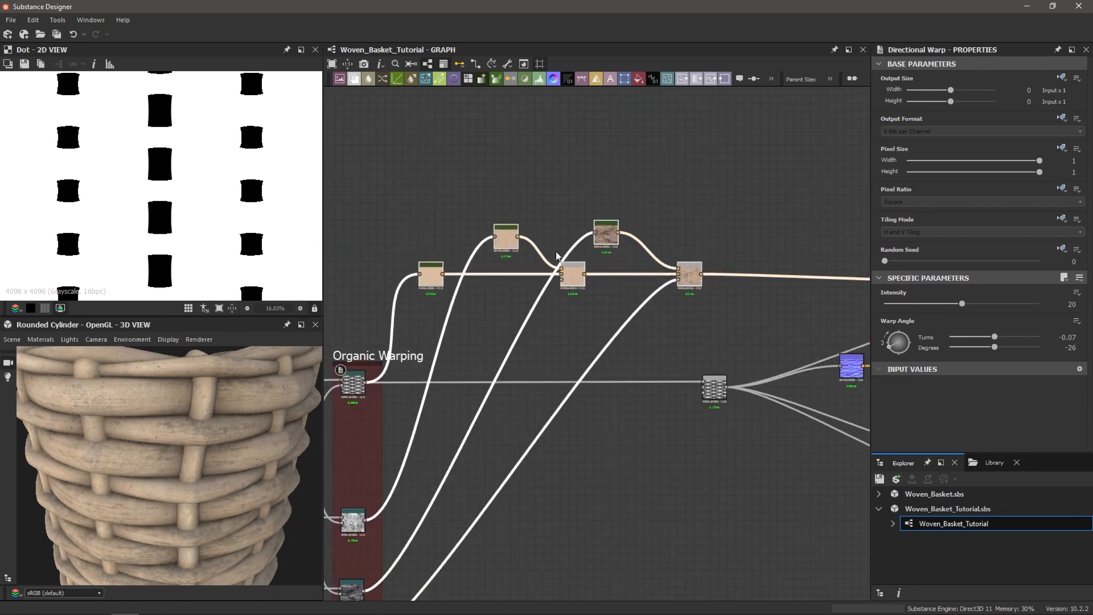
key(space)
text(frame)
key(Return)
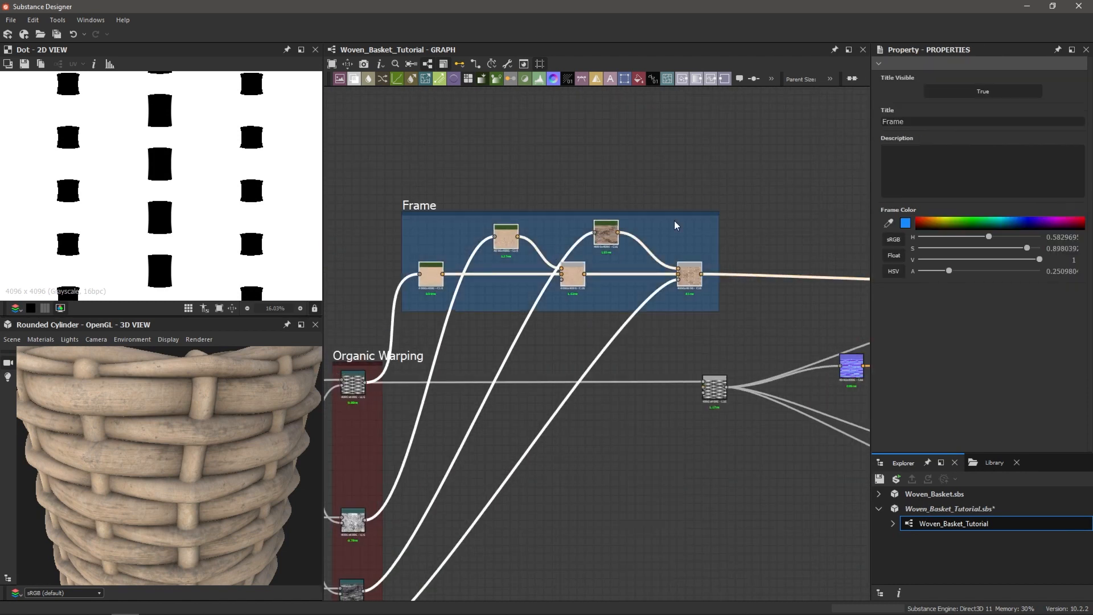
double_click(932, 121)
text(Base Albedo)
key(Return)
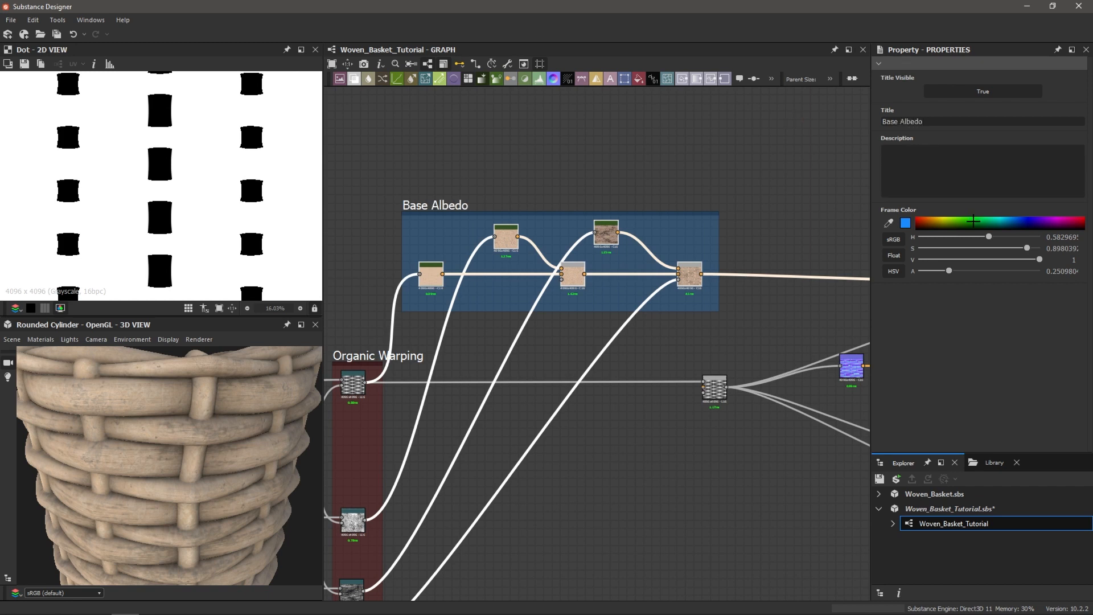
- Color the Base Albedo frame dark green and move it with its nodes farther away from the Organic Warping frame
click(973, 223)
drag(969, 260, 953, 260)
click(973, 226)
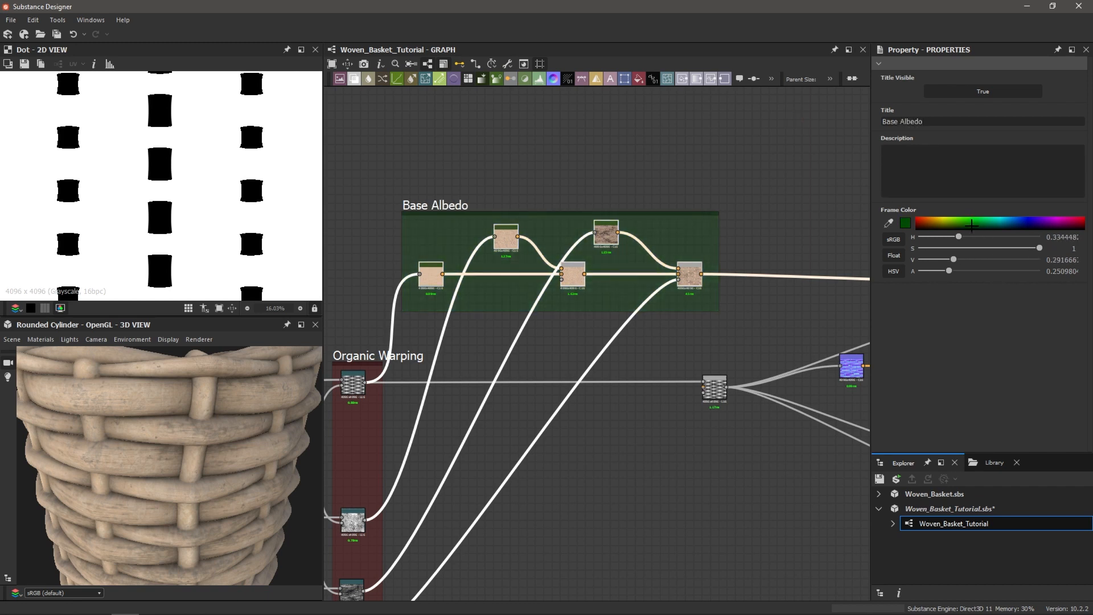
drag(438, 205, 525, 207)
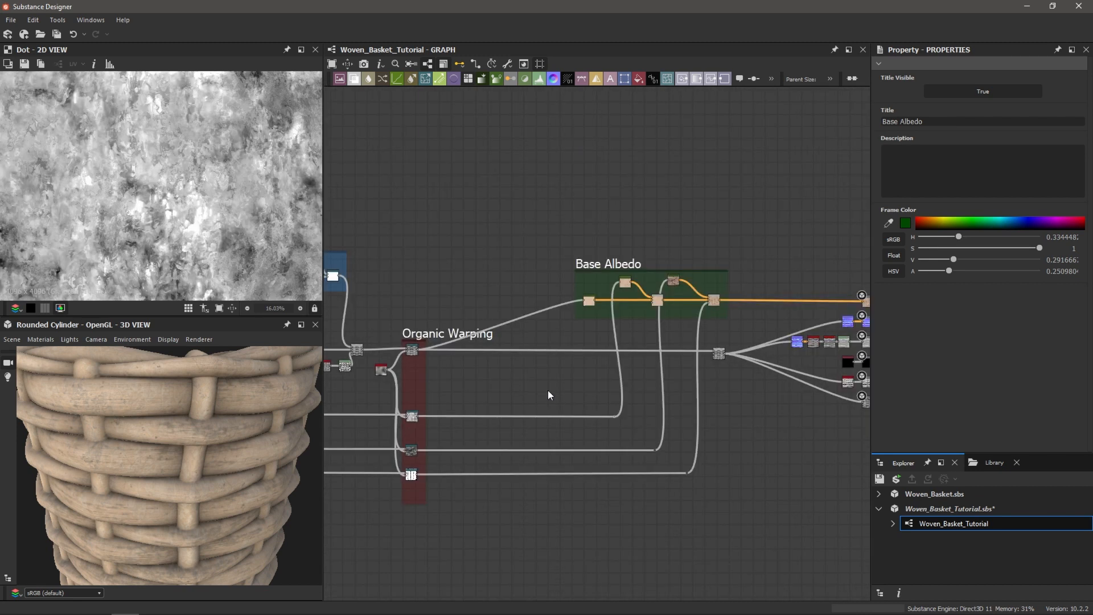
- Add a Shadows node in the empty graph area above and before the Base Albedo frame
scroll(601, 327, down, 1)
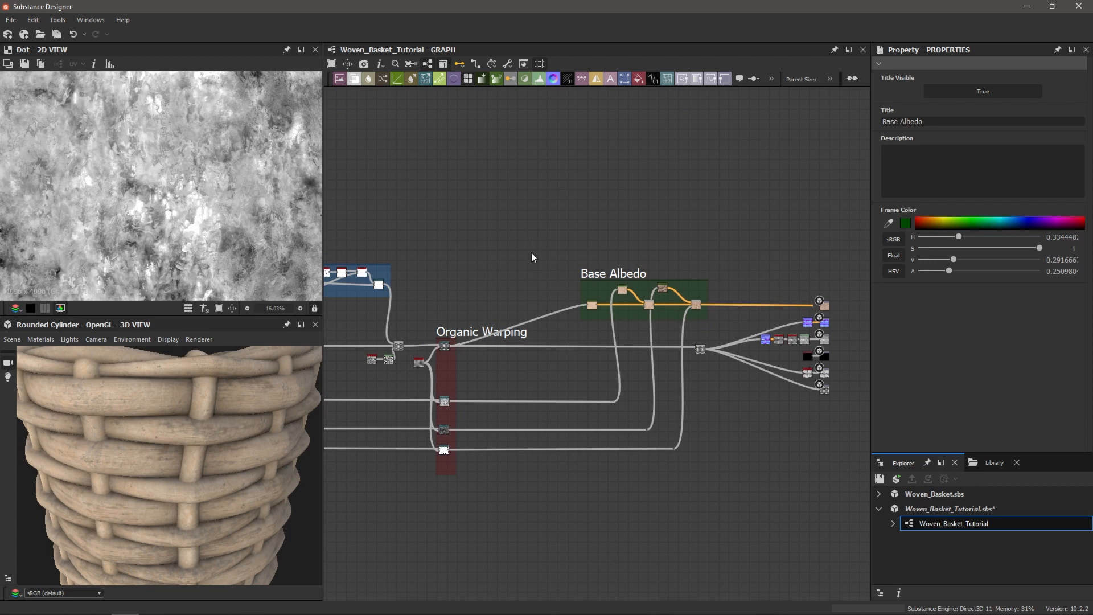
scroll(545, 248, up, 3)
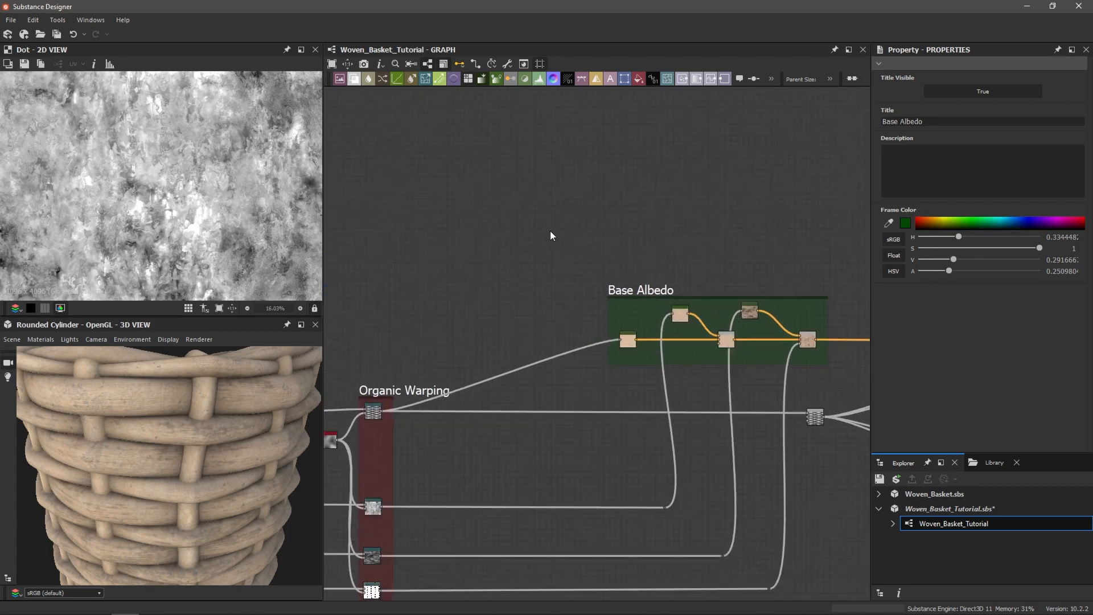
middle_drag(567, 226, 565, 245)
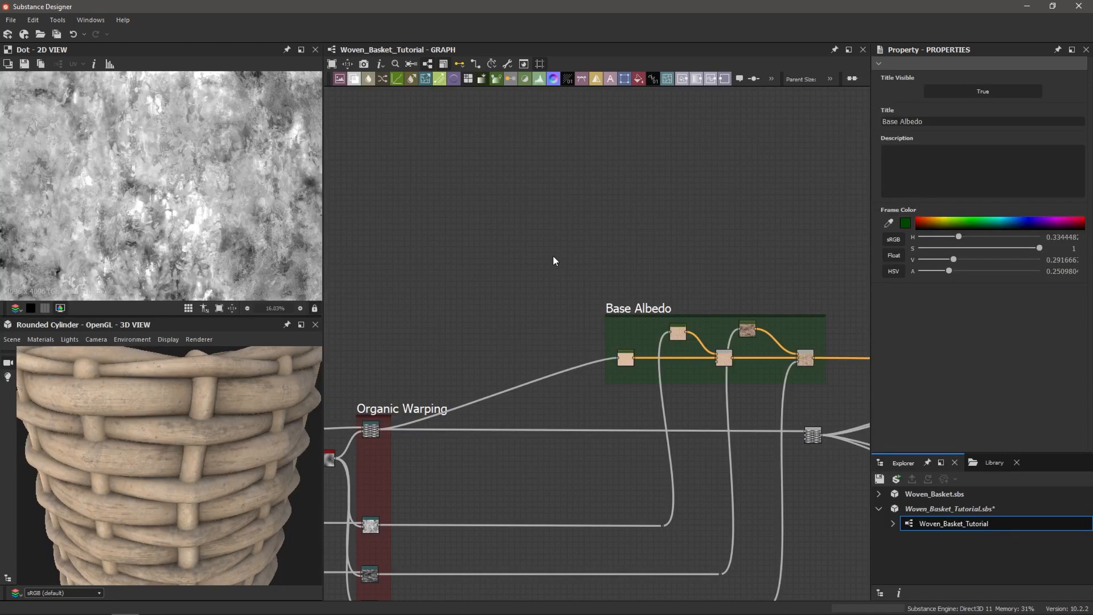
key(space)
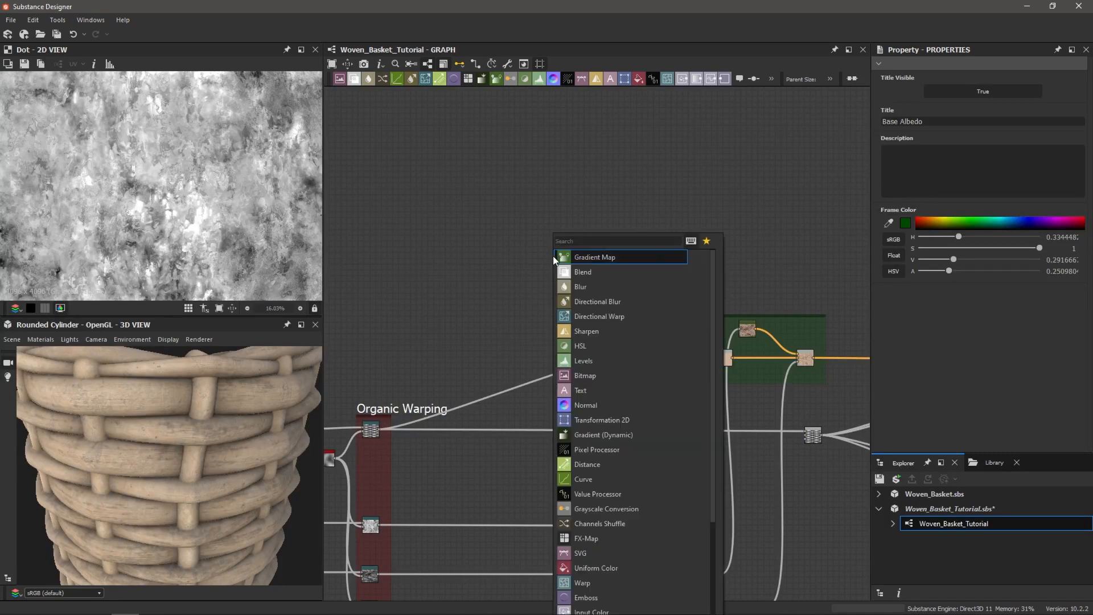
text(shadows)
key(Return)
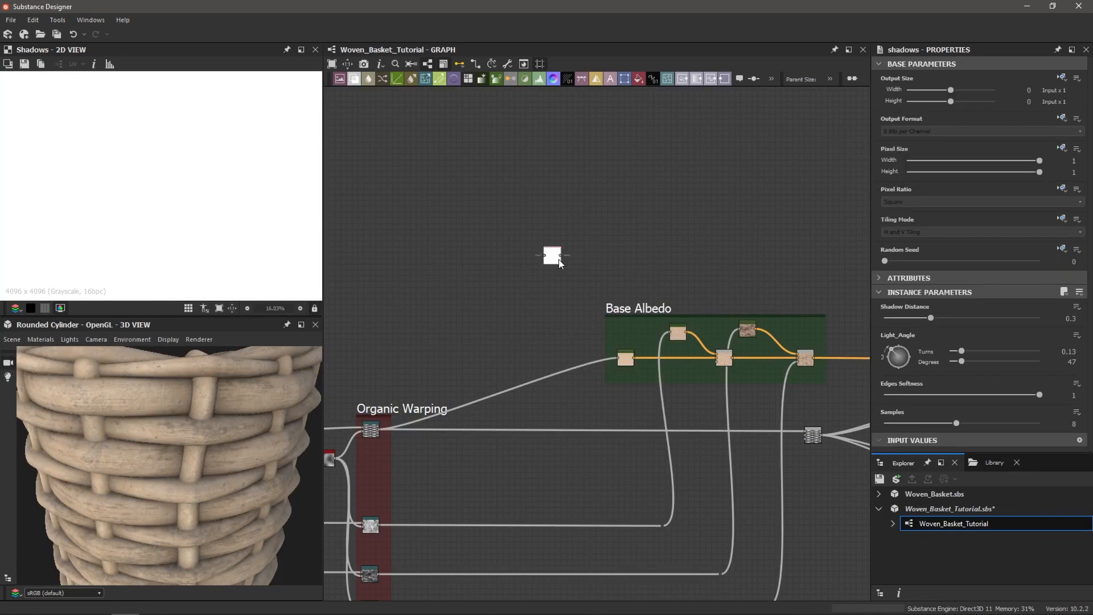
- Connect the warped woven height from the Organic Warping frame to the Shadows node's height input
scroll(385, 425, up, 4)
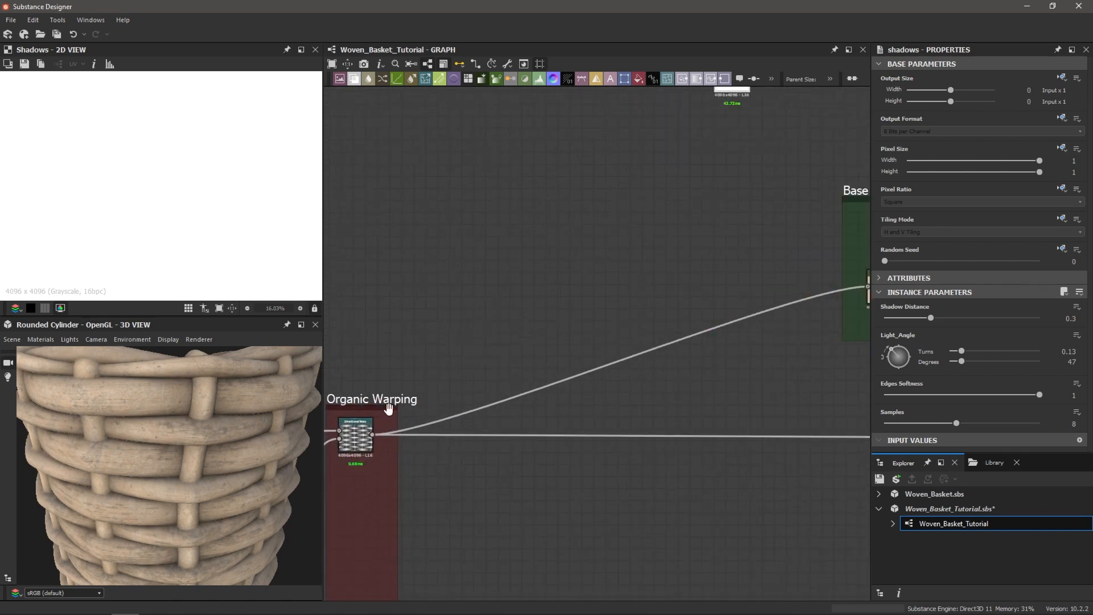
scroll(419, 436, down, 3)
scroll(415, 436, up, 2)
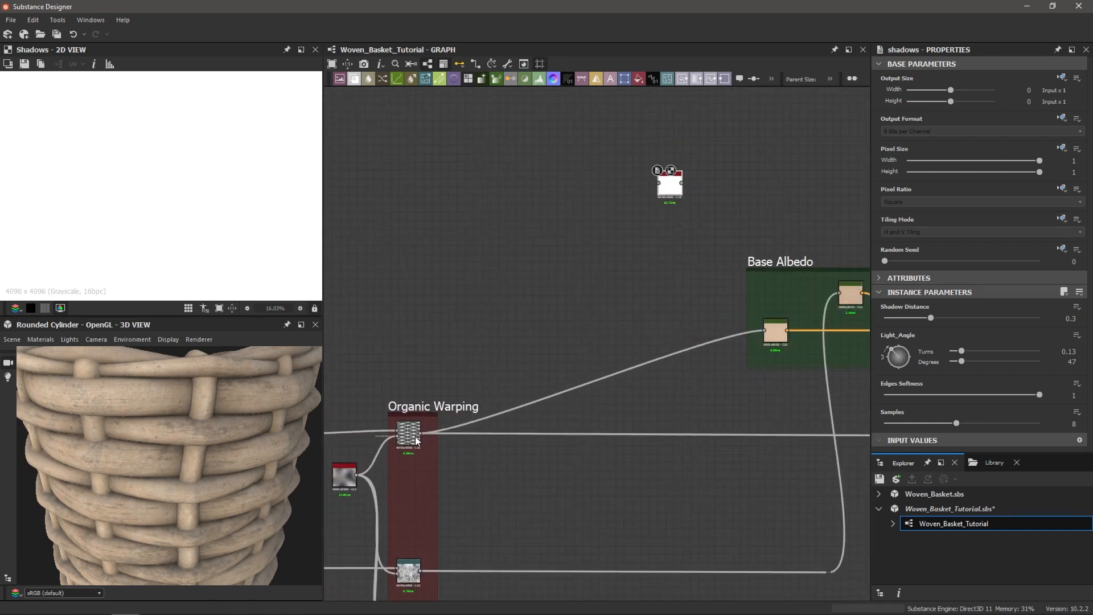
scroll(438, 429, down, 1)
scroll(433, 439, up, 2)
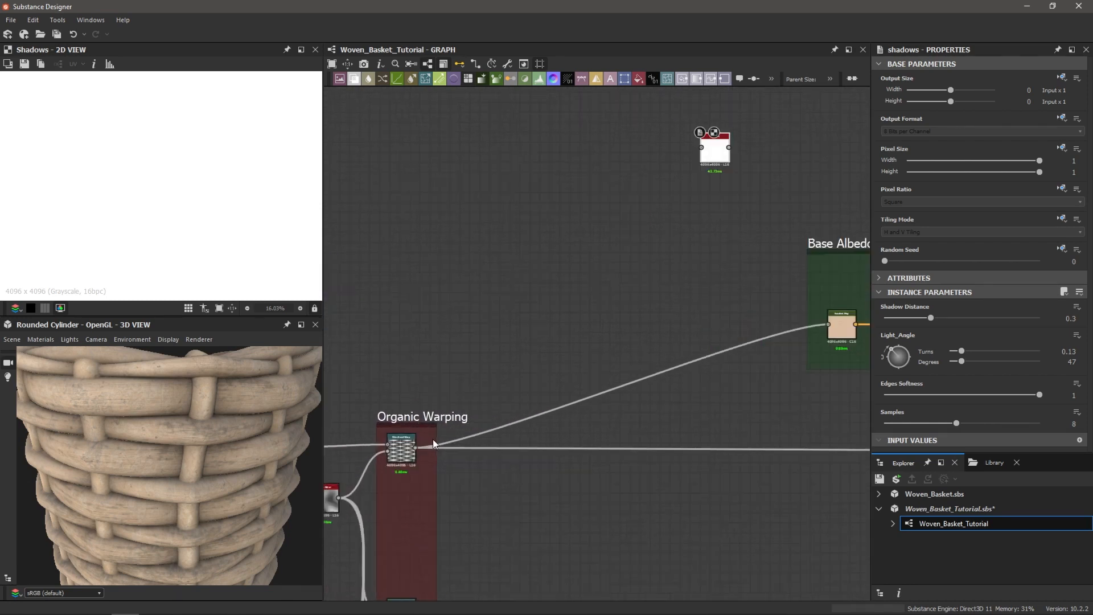
drag(415, 446, 711, 147)
middle_drag(711, 148, 626, 282)
scroll(634, 278, up, 2)
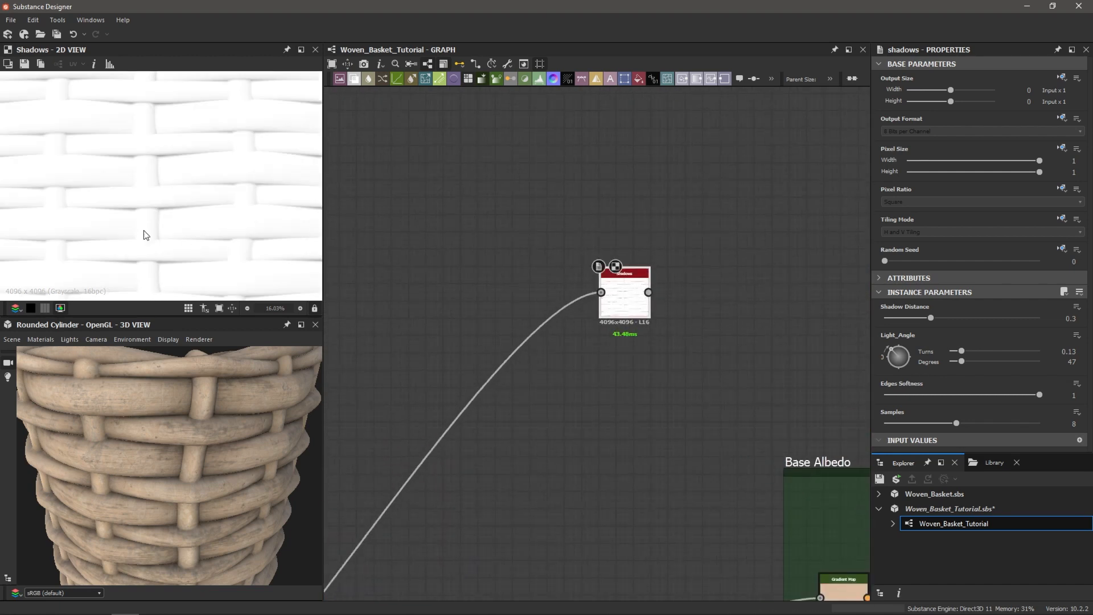
- Set the Shadows node to 16 samples, edges softness 0.76, shadow distance 0.99 and a light angle of 52 degrees
scroll(142, 217, up, 1)
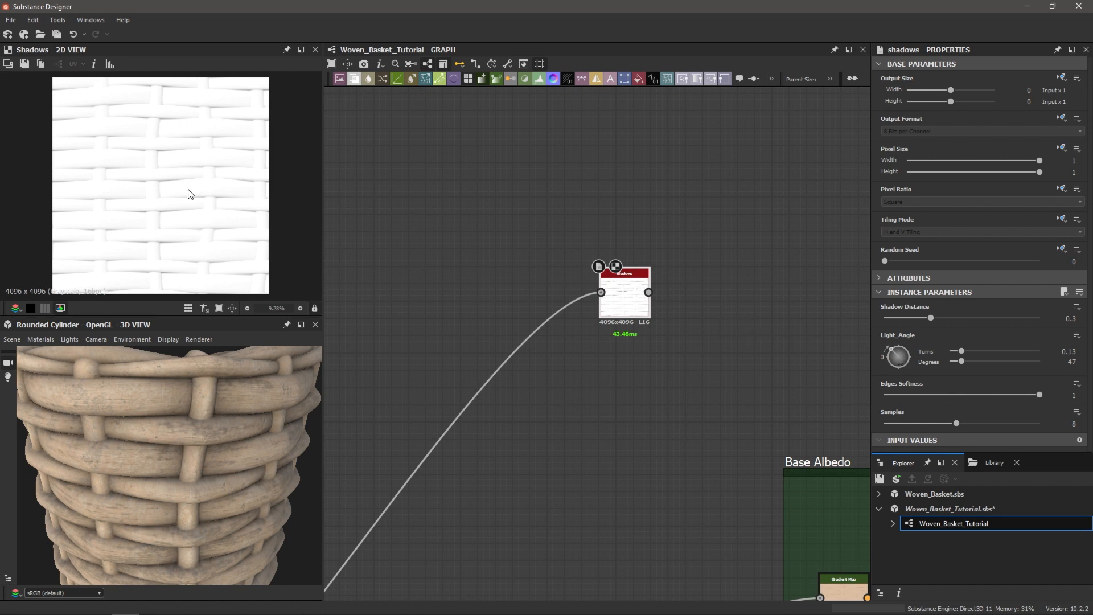
scroll(151, 188, up, 2)
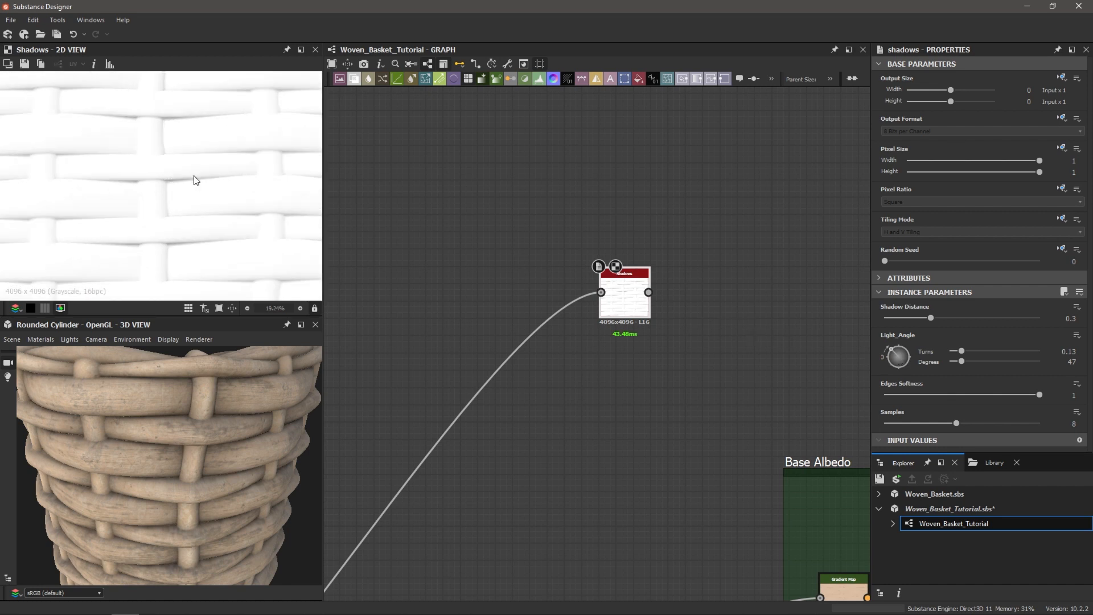
scroll(179, 181, up, 1)
drag(964, 423, 1003, 395)
drag(934, 319, 1038, 320)
mouse_move(893, 348)
mouse_down()
mouse_move(911, 341)
mouse_move(874, 342)
mouse_up()
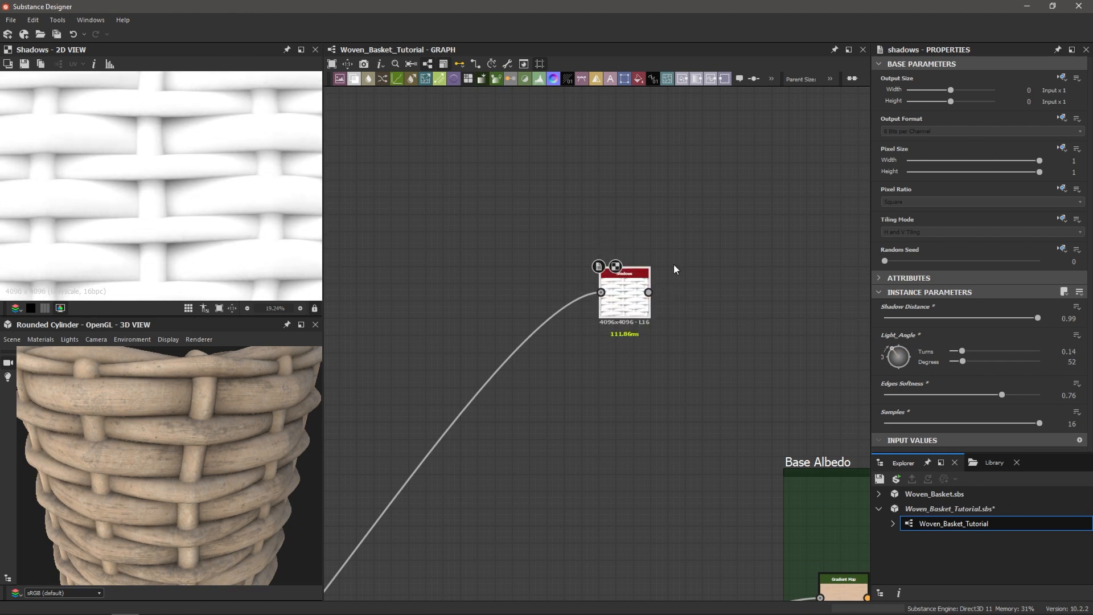
- Append an Invert Grayscale node to the Shadows output and a Slope Blur Grayscale after it
middle_drag(696, 262, 663, 267)
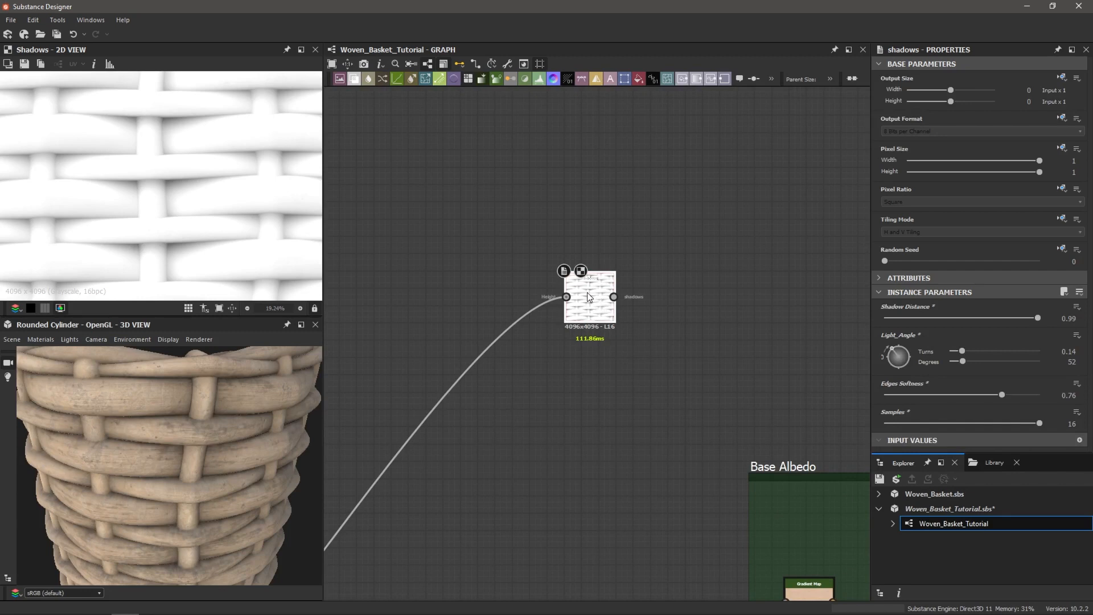
key(space)
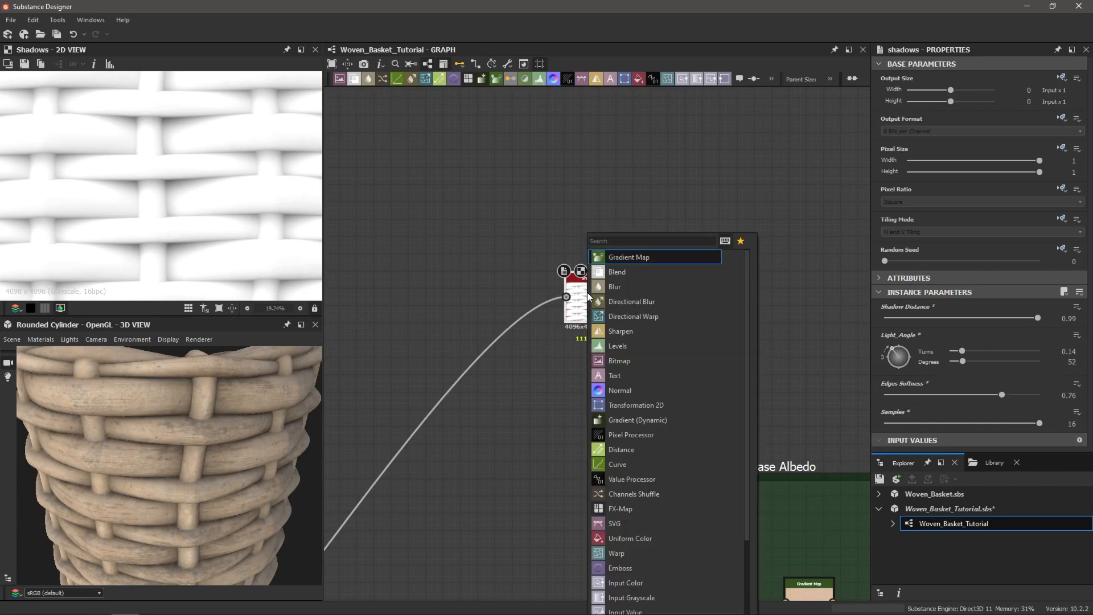
text(inv)
key(Return)
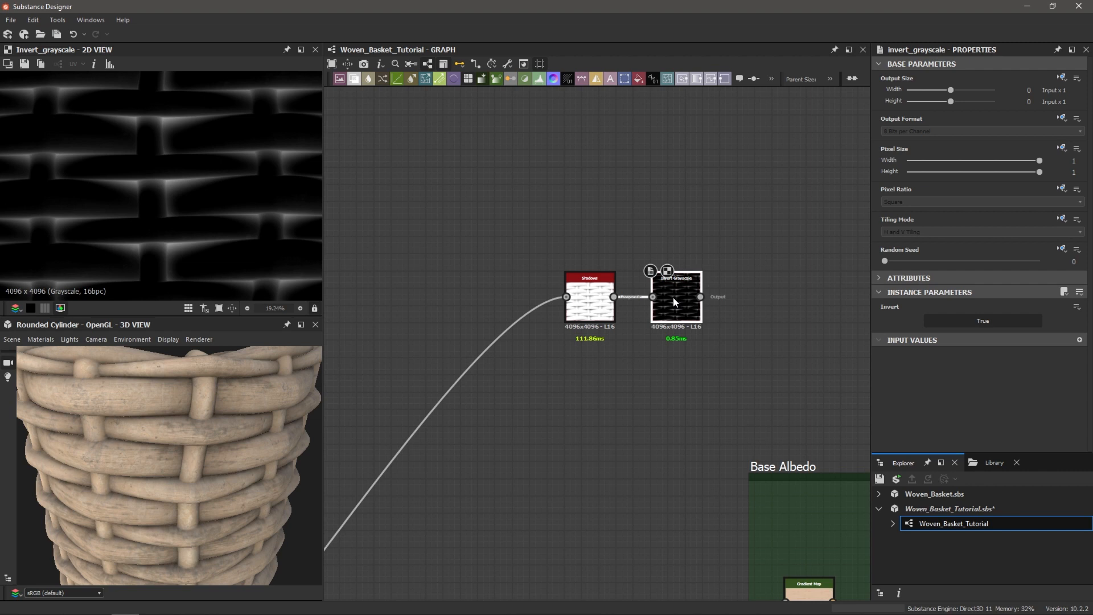
key(space)
text(slope)
key(Return)
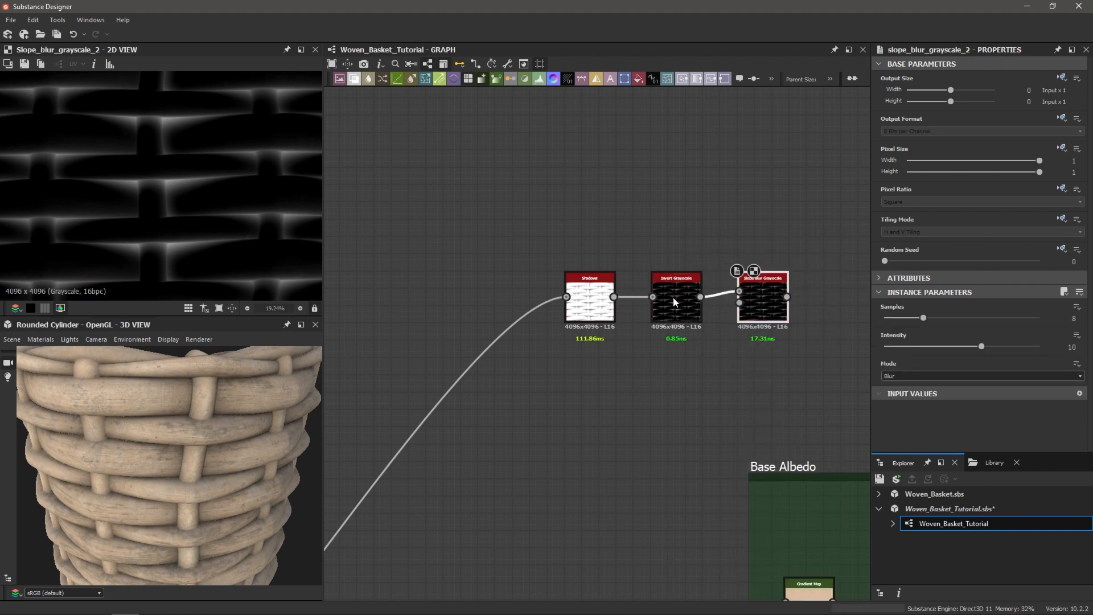
- Route a link from the Chipping frame's Clouds node to a new Dot node placed between the Organic Warping and Base Albedo frames
scroll(683, 369, down, 7)
middle_drag(604, 405, 730, 344)
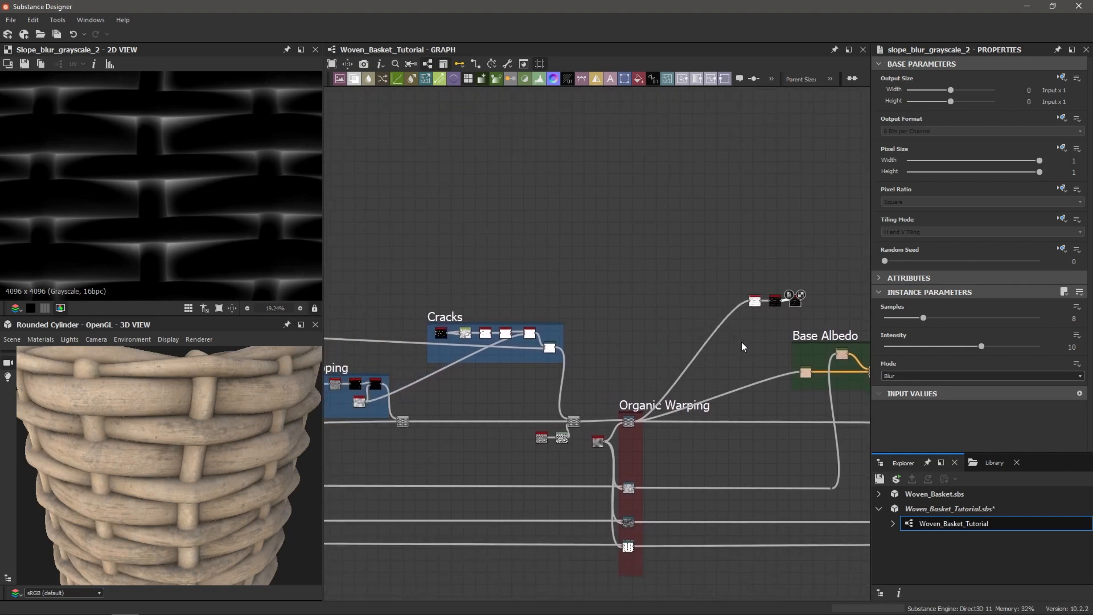
middle_drag(478, 404, 591, 378)
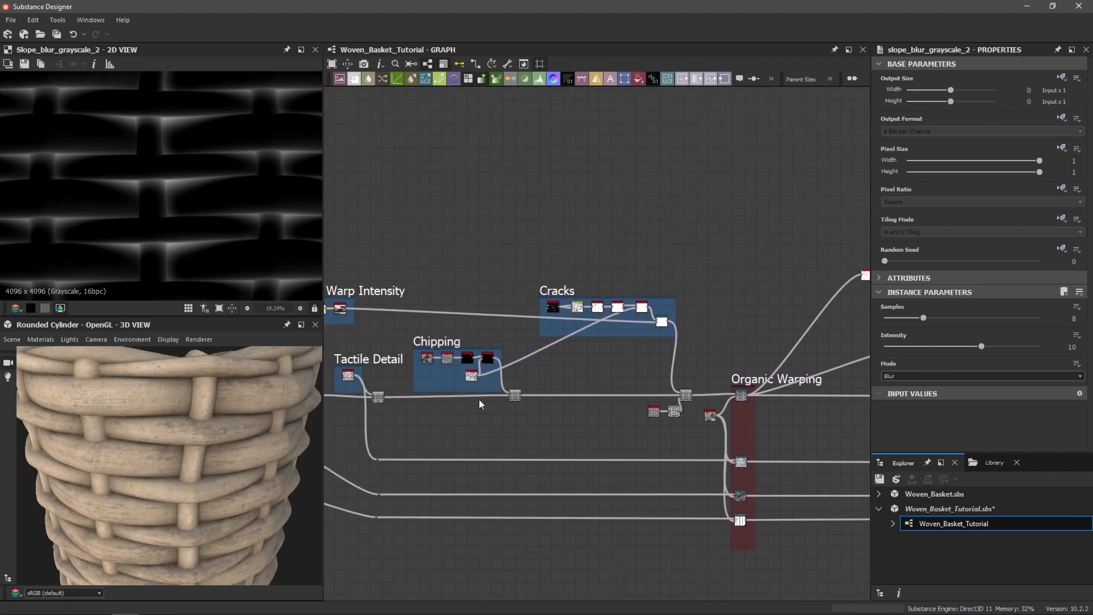
middle_drag(479, 399, 544, 388)
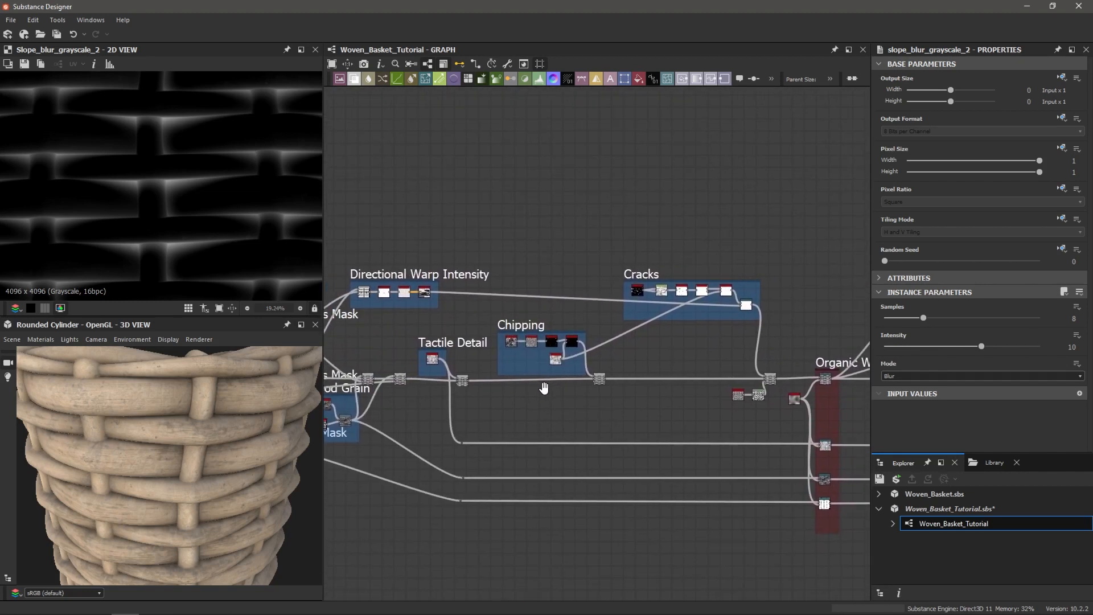
scroll(549, 381, up, 4)
scroll(565, 360, up, 3)
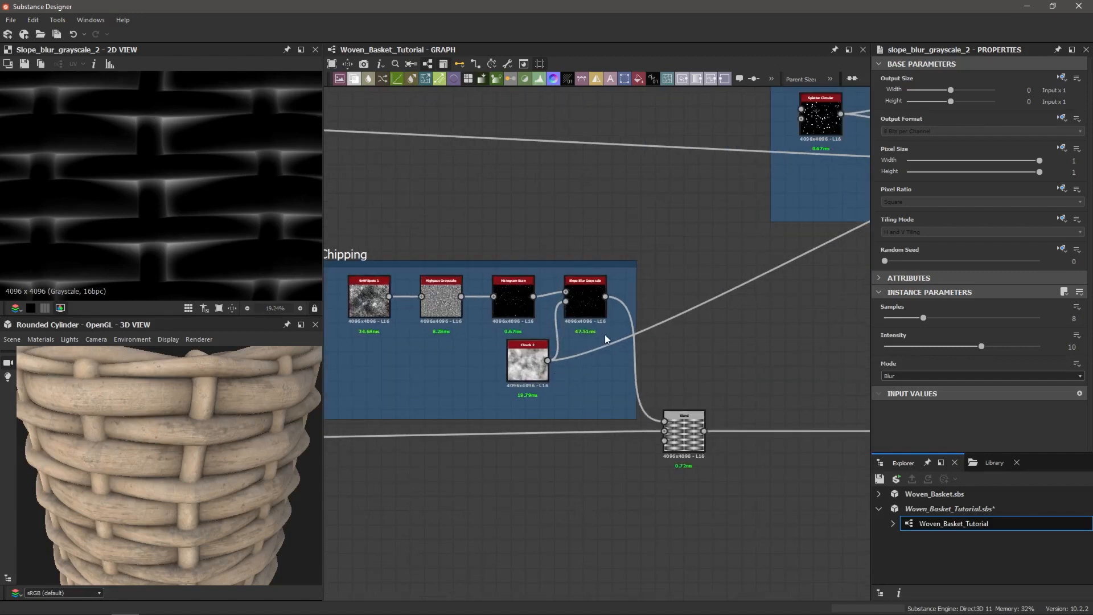
middle_drag(523, 347, 545, 351)
click(492, 363)
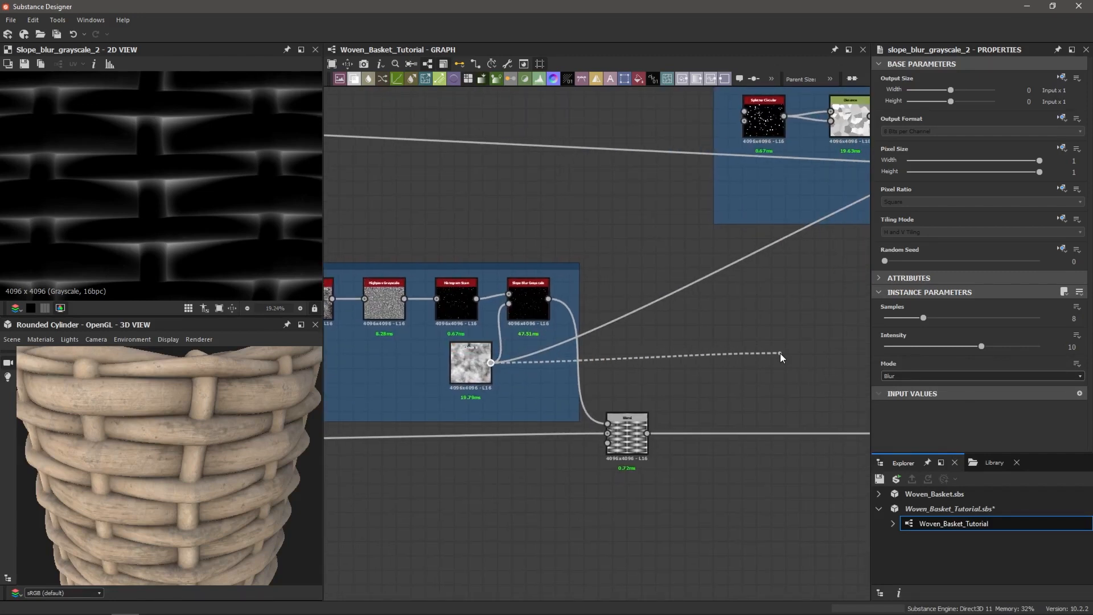
middle_drag(746, 353, 507, 359)
scroll(519, 353, down, 5)
middle_drag(663, 344, 504, 353)
middle_drag(774, 336, 627, 340)
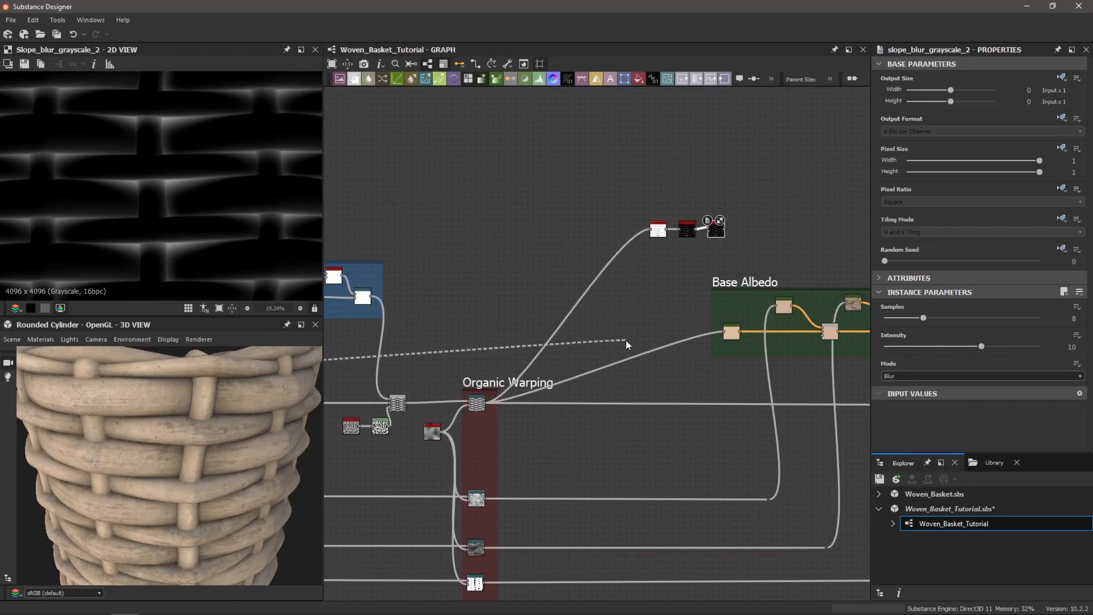
click(623, 335)
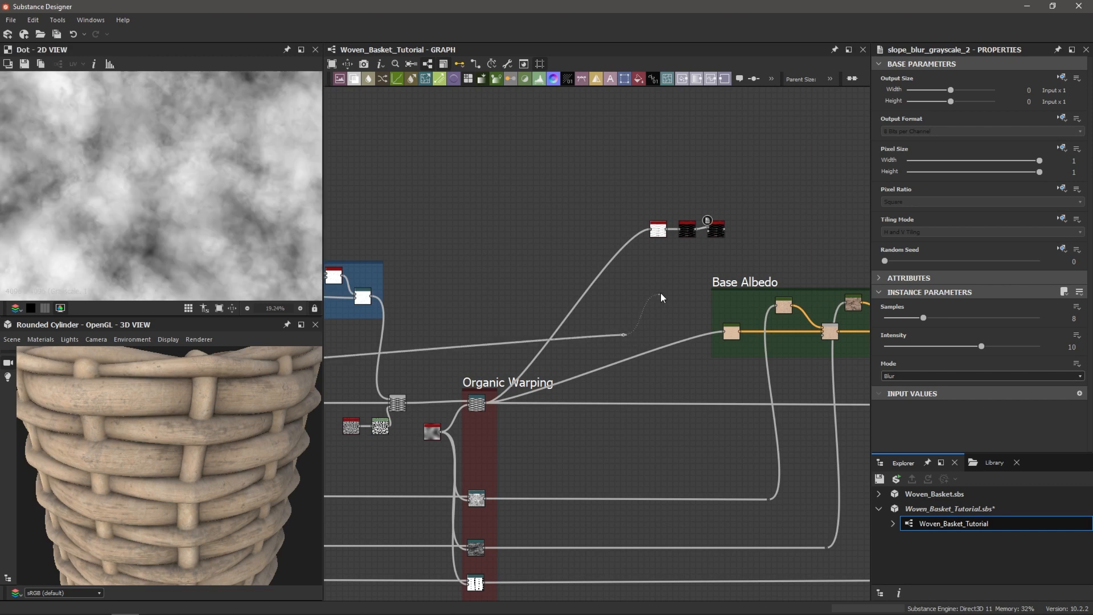
- Connect the clouds Dot to the new Slope Blur Grayscale's Slope input and set its samples to 32
click(709, 234)
scroll(709, 234, up, 5)
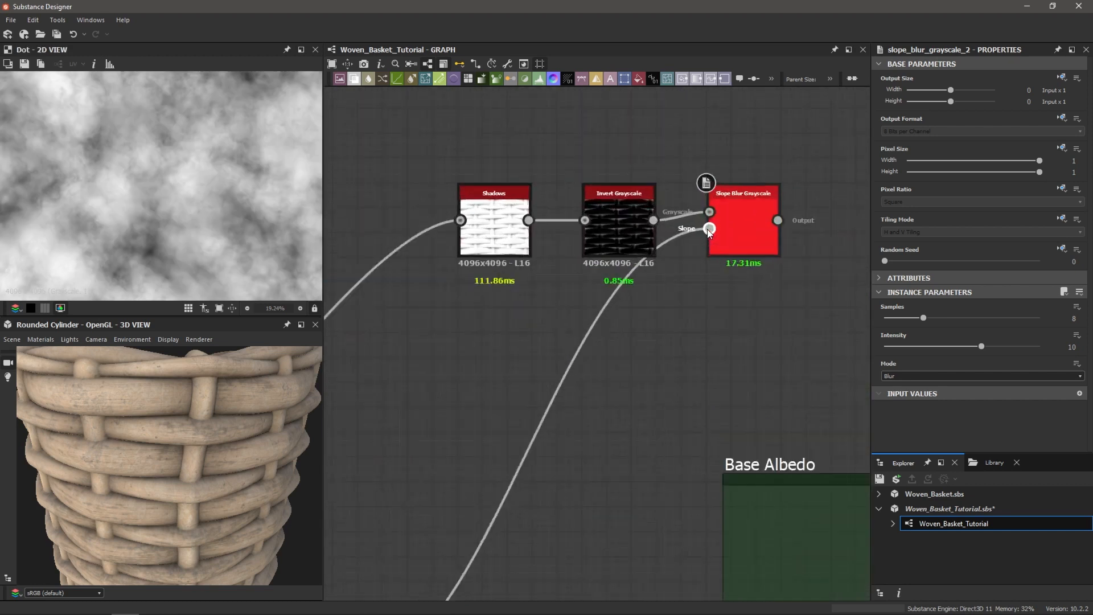
double_click(715, 231)
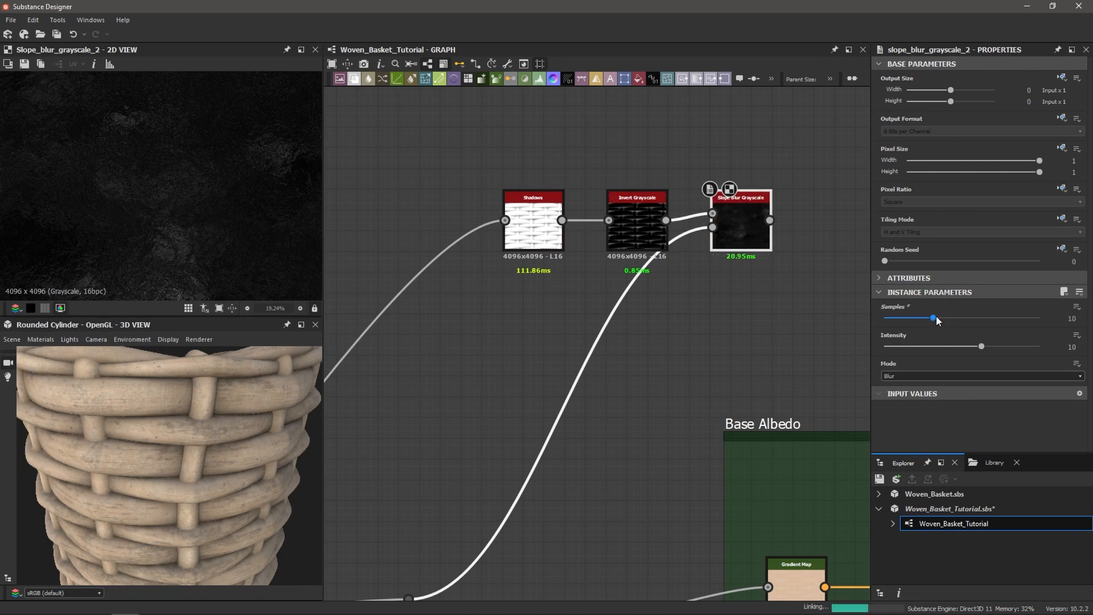
drag(923, 318, 1089, 320)
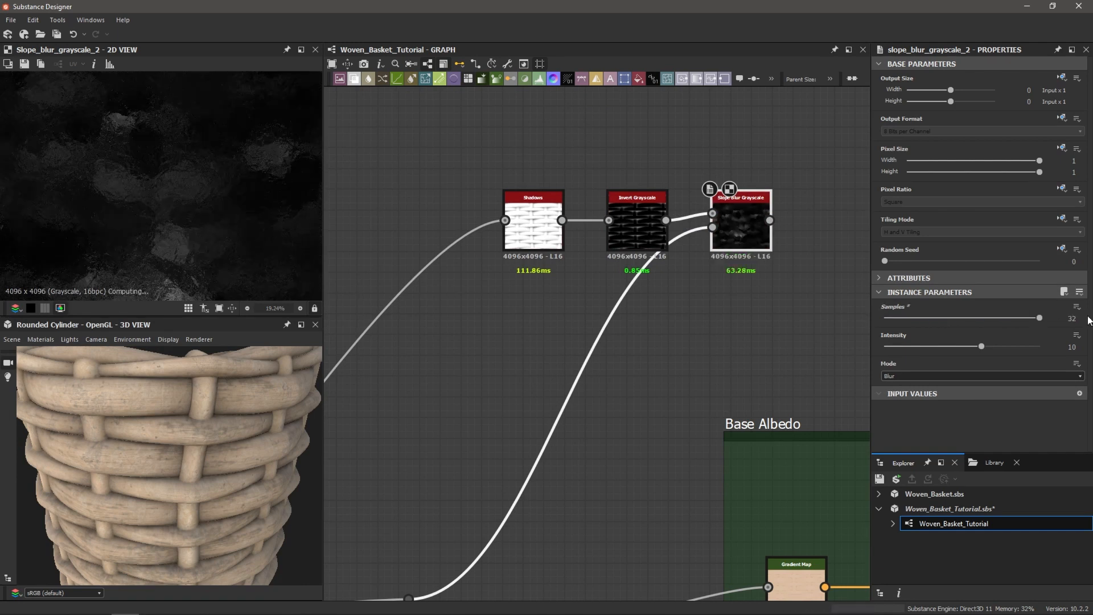
- Set the new Slope Blur Grayscale to Min mode with intensity 0.72 and compare it with the inverted shadows
click(906, 373)
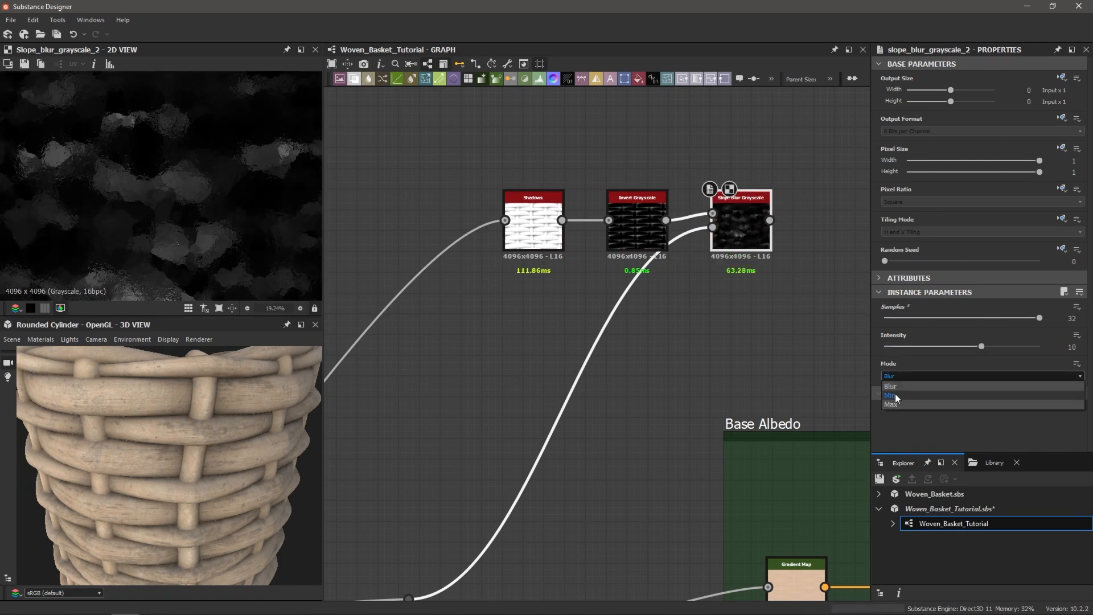
click(895, 393)
drag(982, 346, 892, 347)
scroll(165, 188, up, 3)
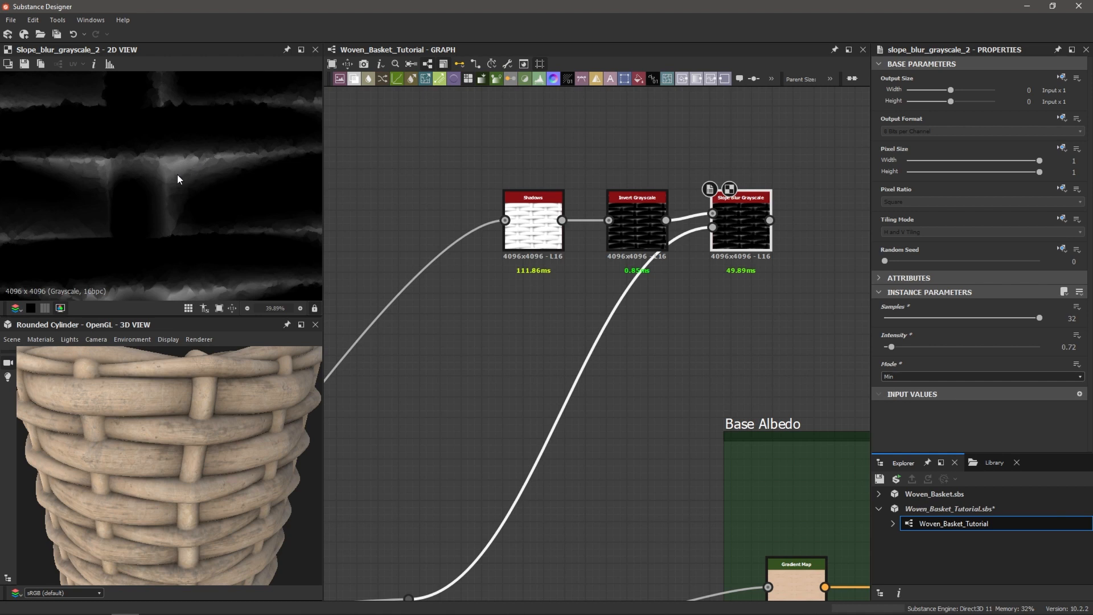
double_click(634, 217)
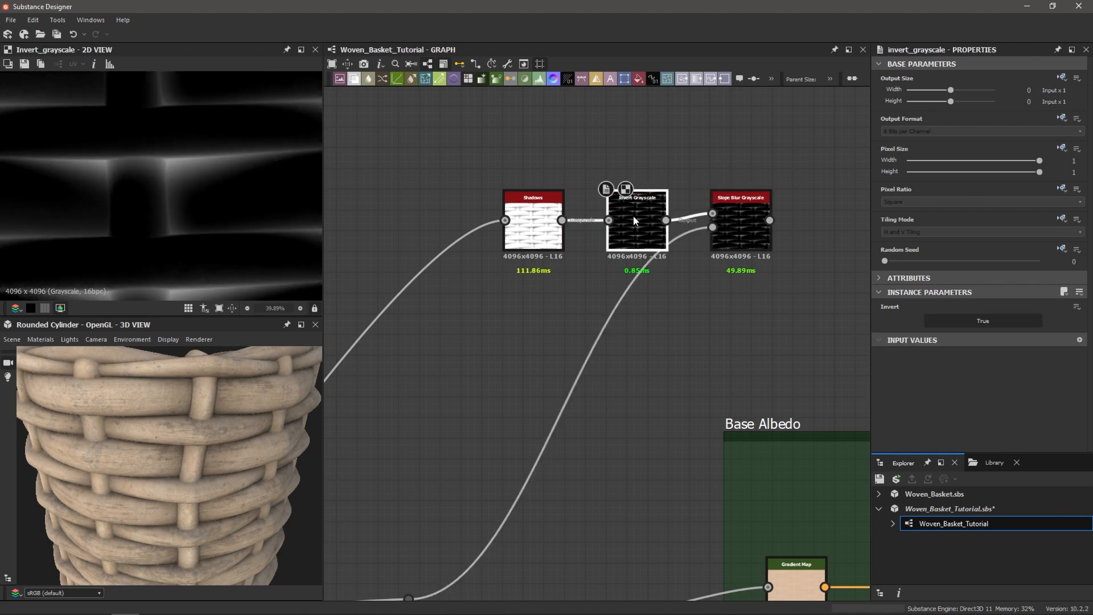
double_click(726, 221)
scroll(171, 163, down, 2)
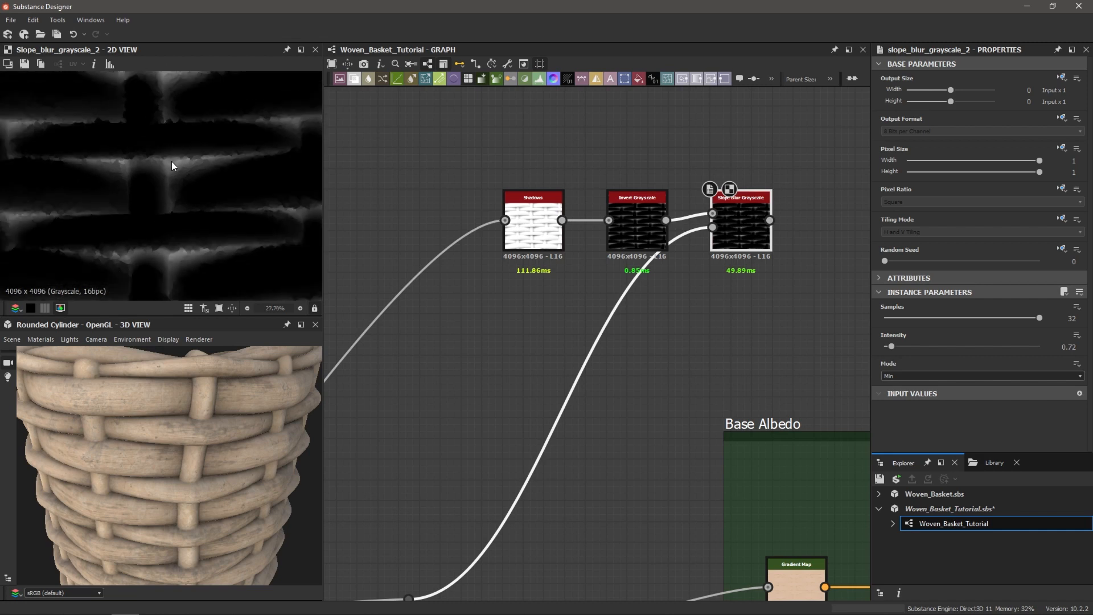
- Append a Histogram Scan node to the Slope Blur Grayscale with position 0.78 and contrast 0.91
middle_drag(682, 195, 487, 211)
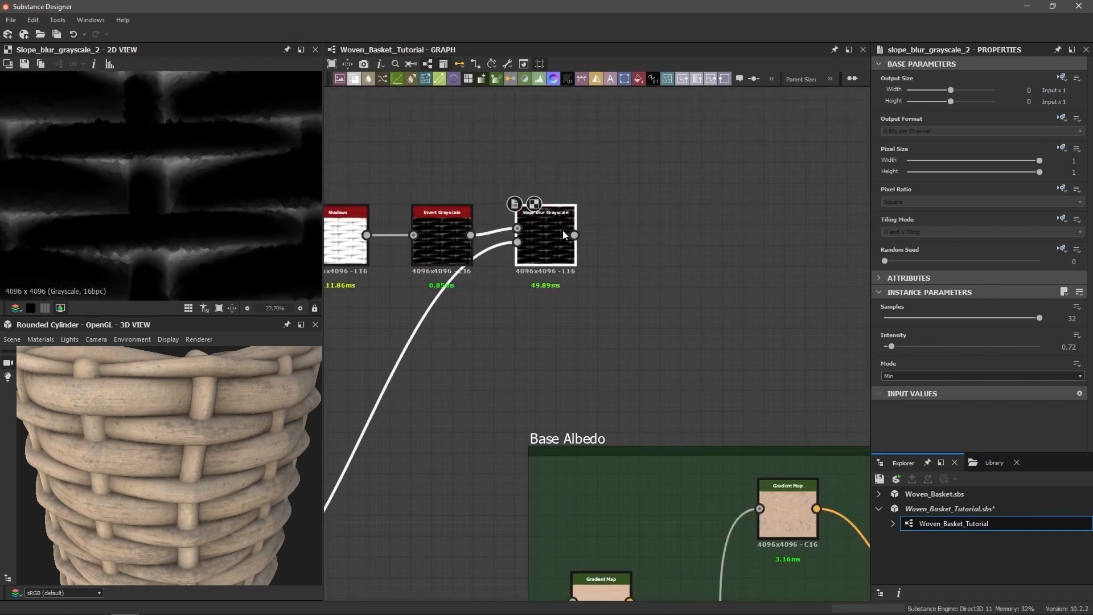
key(space)
text(hist)
key(Down)
key(Return)
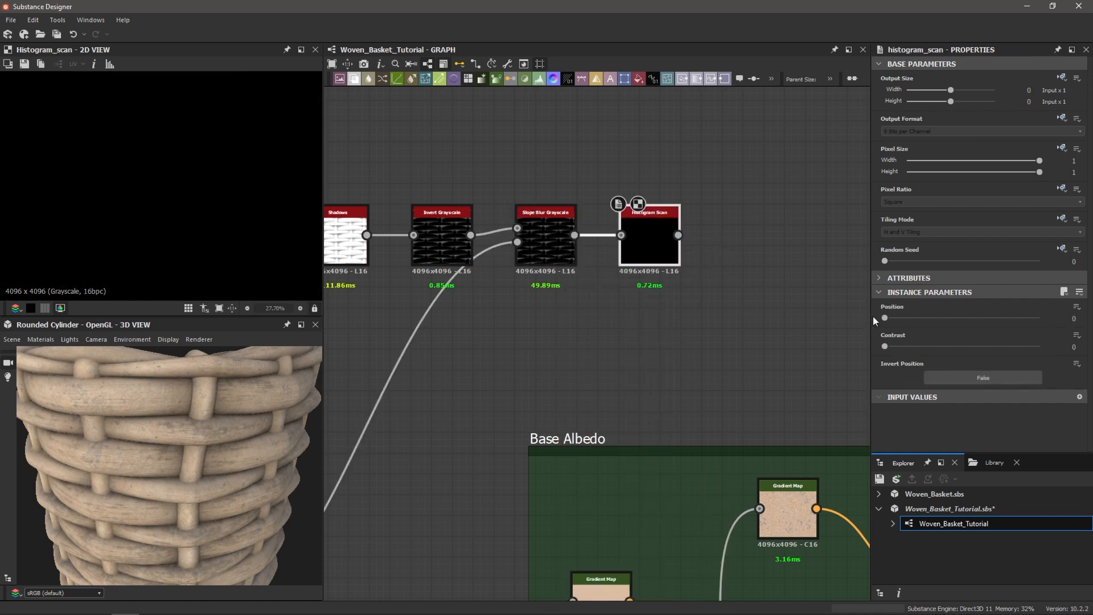
drag(885, 318, 1006, 327)
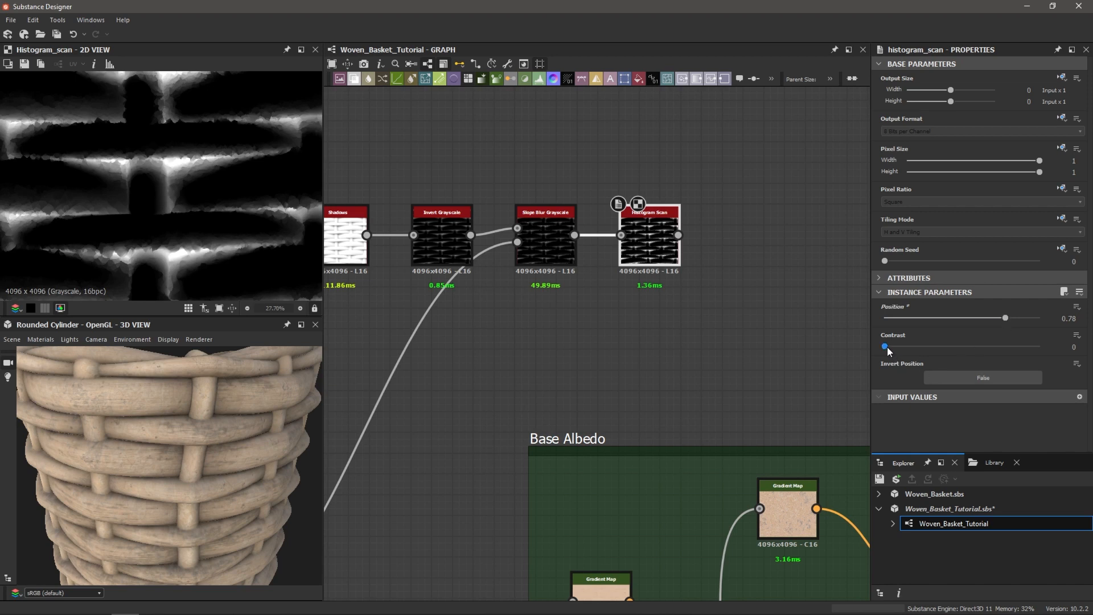
drag(887, 347, 1025, 351)
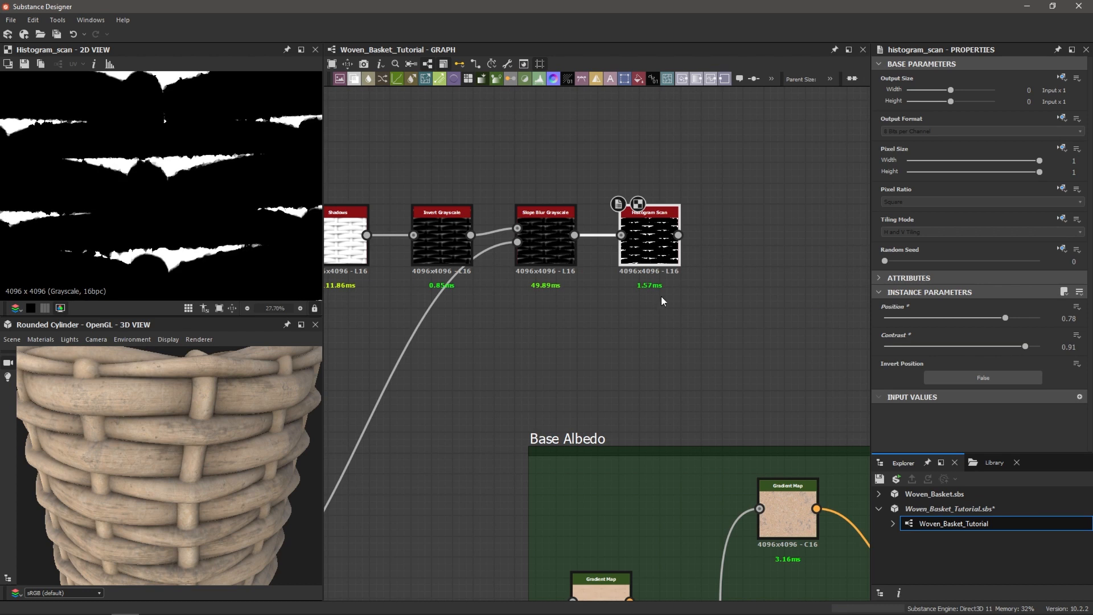
scroll(170, 274, up, 2)
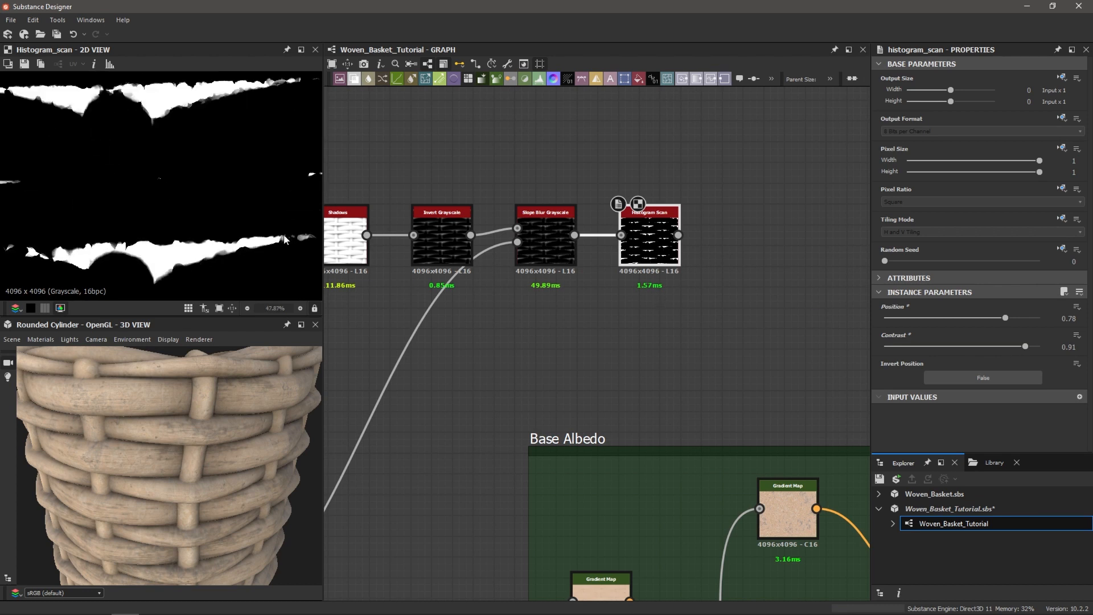
scroll(171, 248, down, 1)
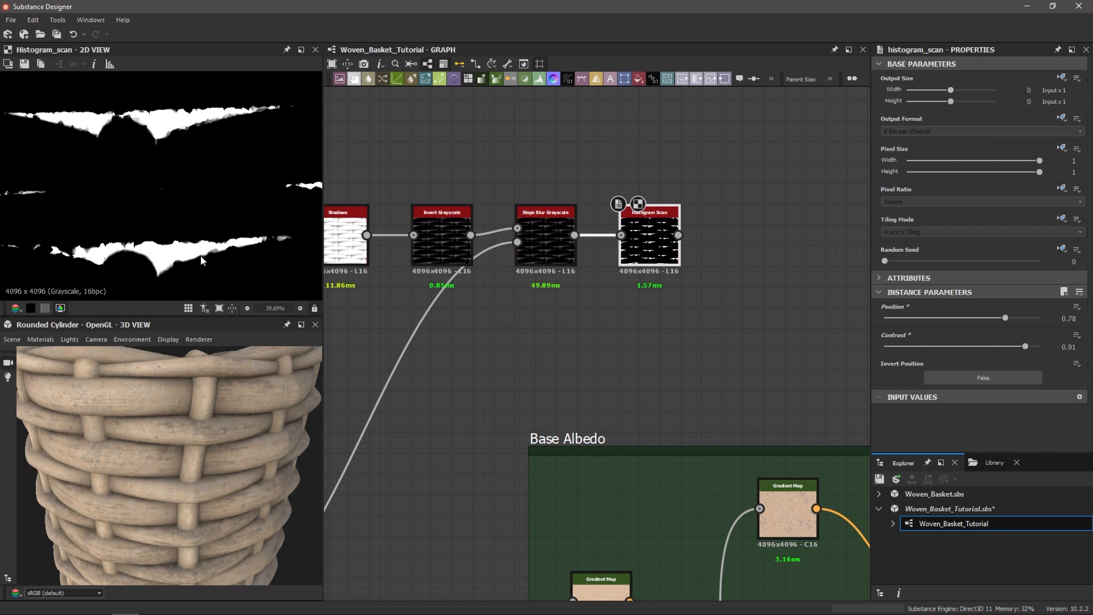
- Append a Directional Warp node to the Histogram Scan output
middle_drag(654, 250, 632, 249)
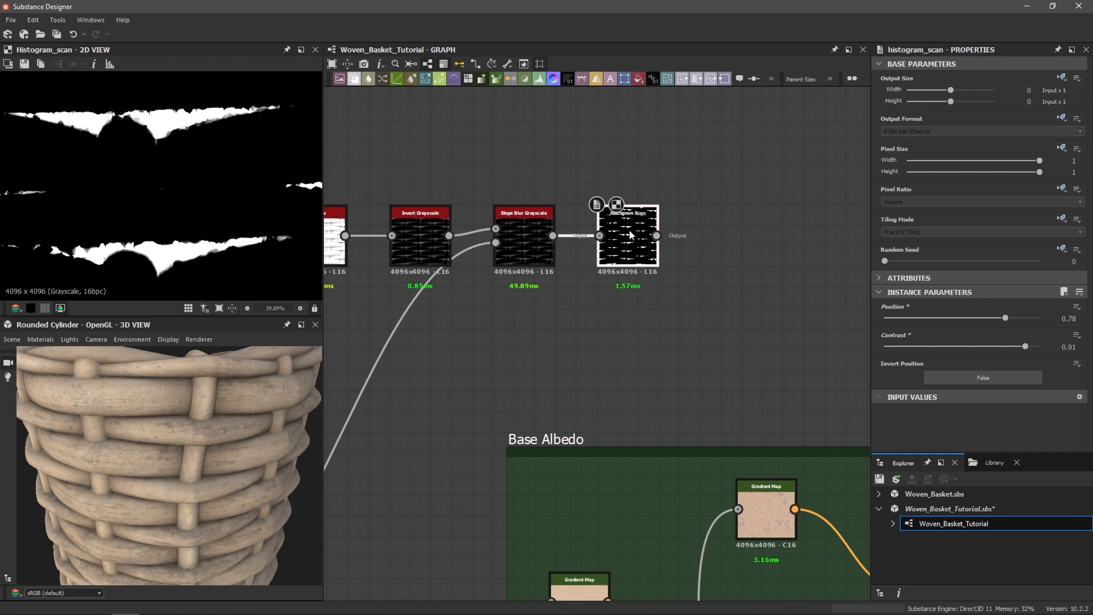
key(space)
text(dire)
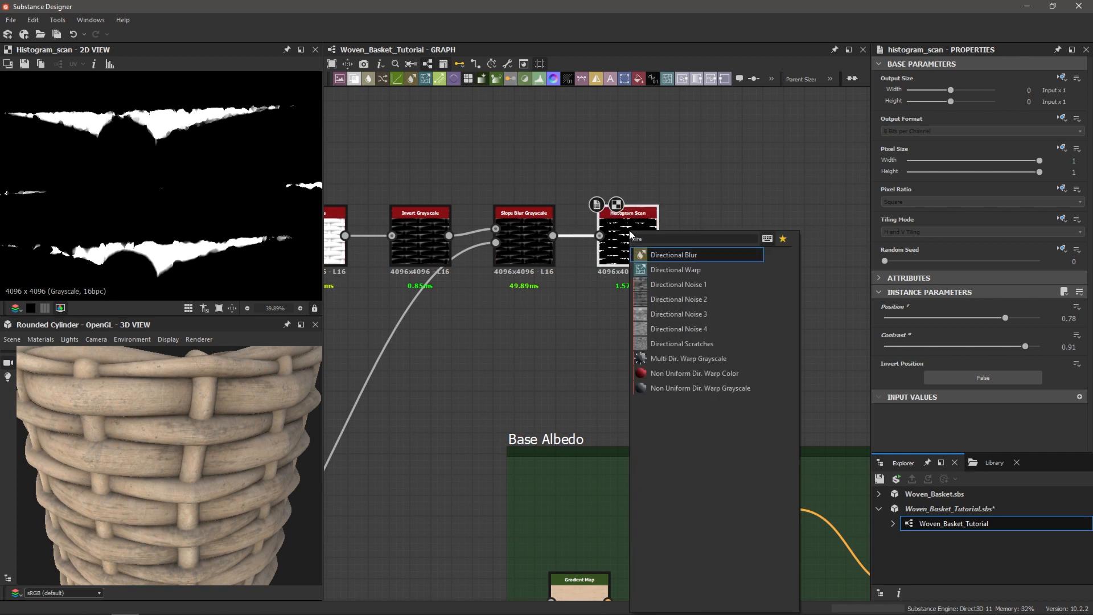
click(676, 270)
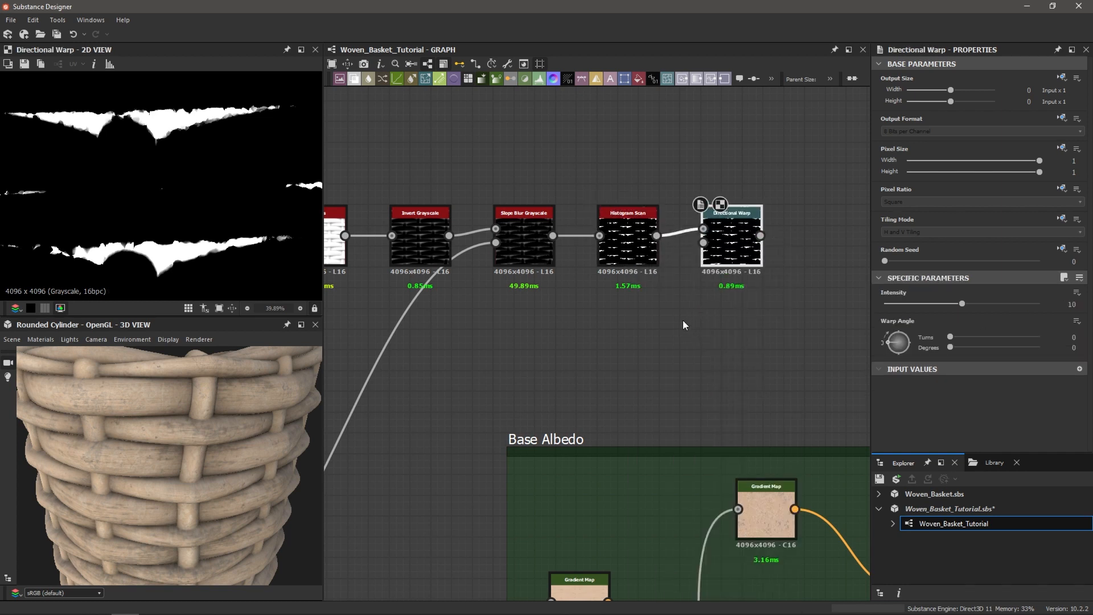
- Add a Crystal 1 noise below the Directional Warp and connect it to the warp's Intensity Input
key(space)
text(crysta)
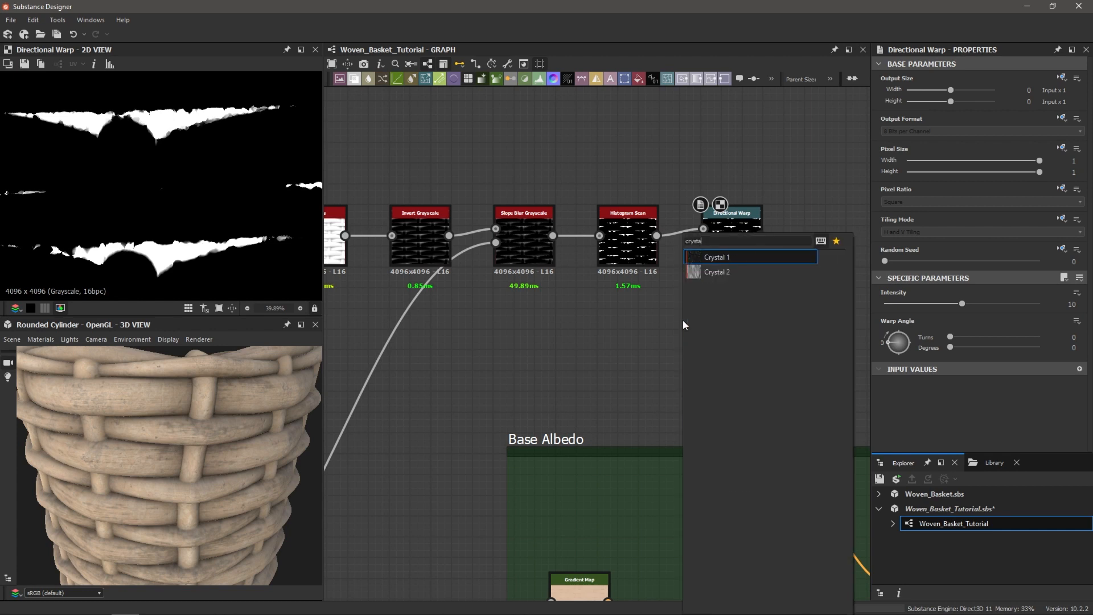
key(Return)
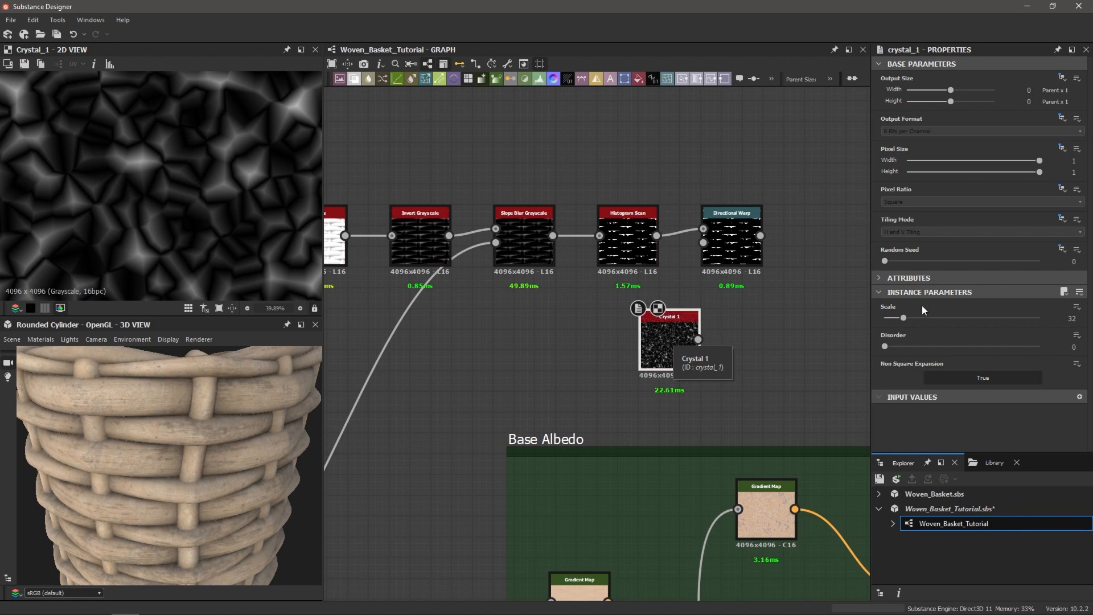
drag(698, 340, 704, 243)
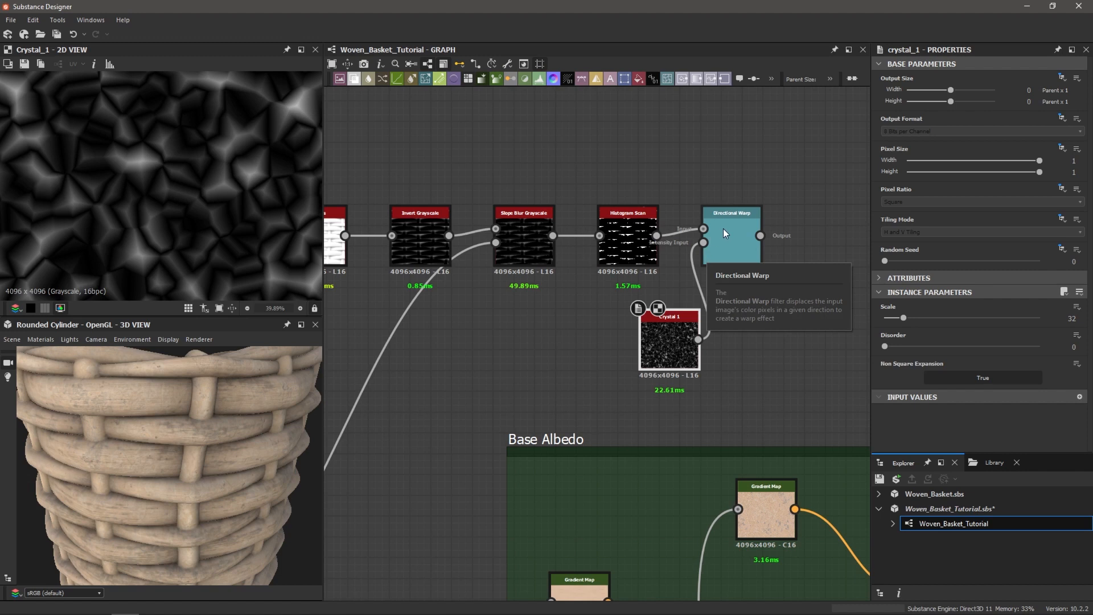
- Set the Directional Warp's intensity to 9.74 and its warp angle to -17 degrees
click(722, 243)
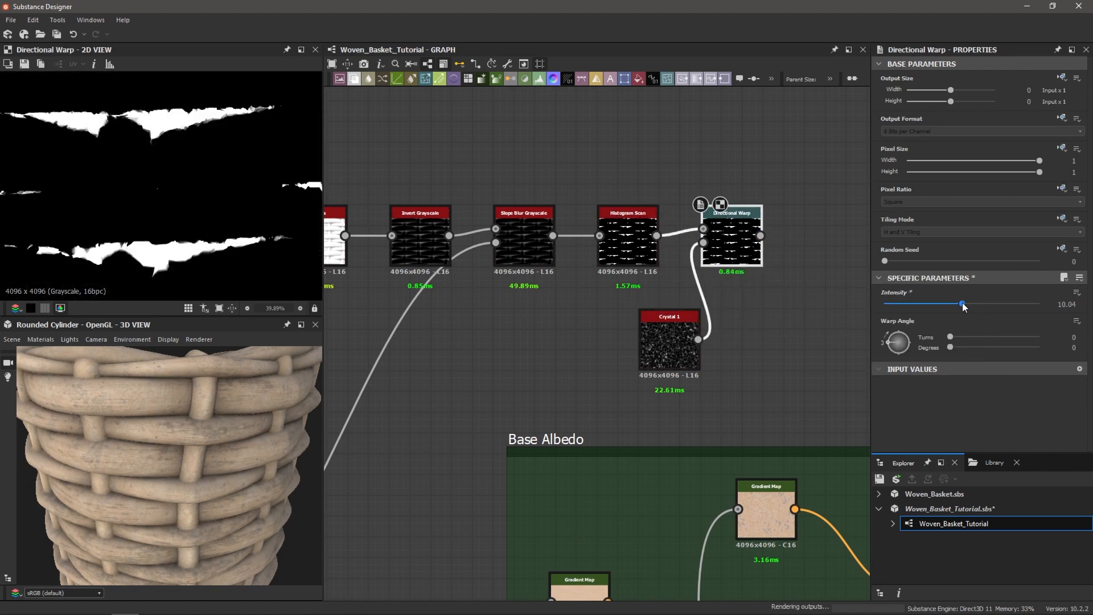
mouse_move(967, 303)
mouse_down()
mouse_move(886, 310)
mouse_move(960, 314)
mouse_up()
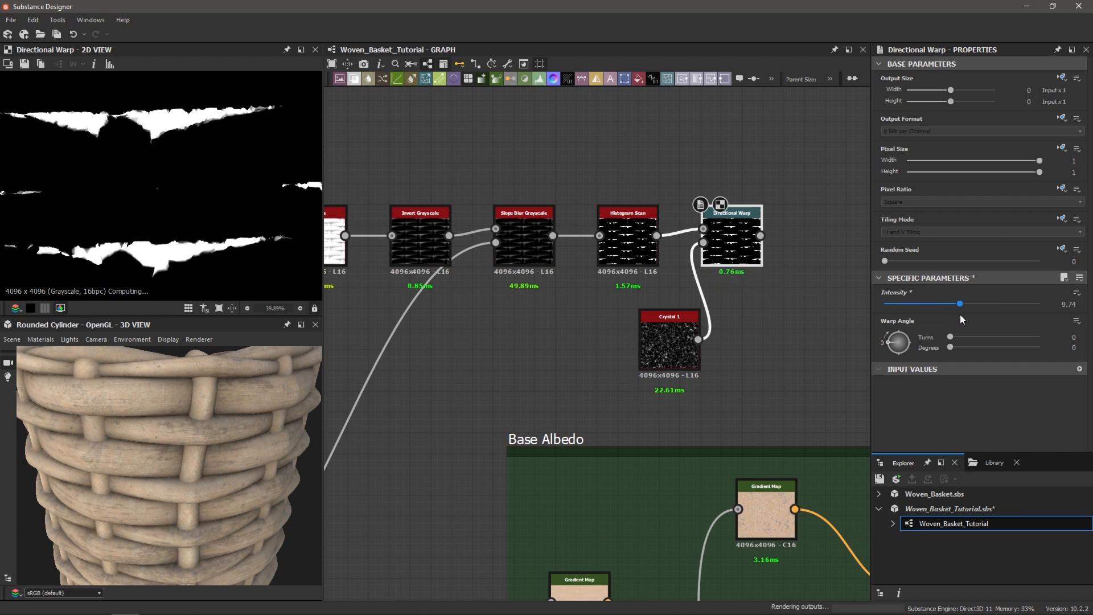
click(887, 339)
drag(887, 338, 888, 348)
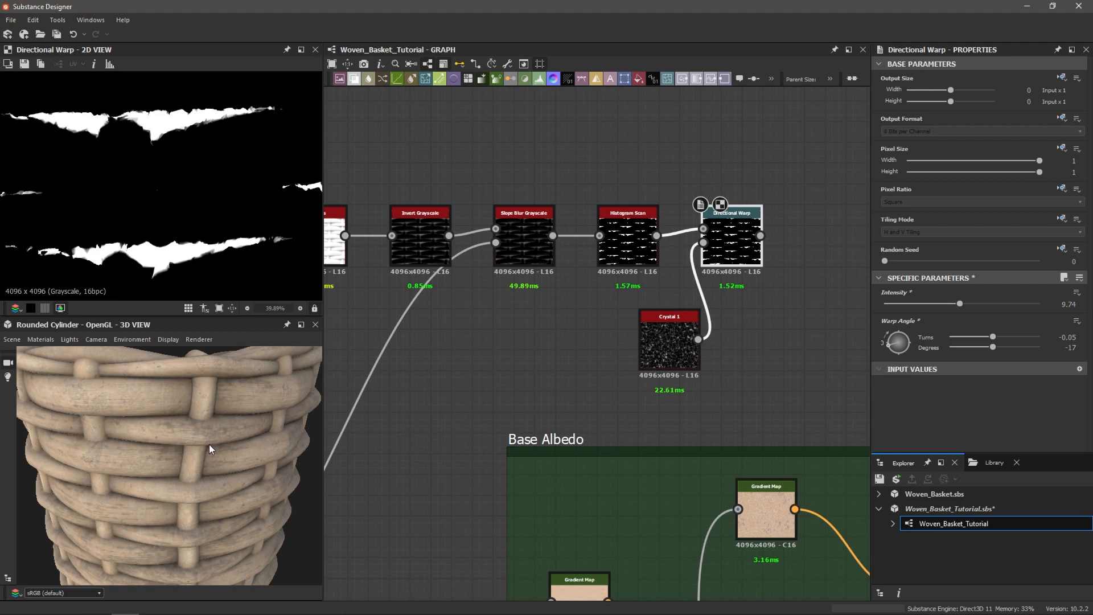
- Add a Grunge Map 001 node in the empty space beyond the Directional Warp, above the Base Albedo frame
scroll(607, 358, down, 6)
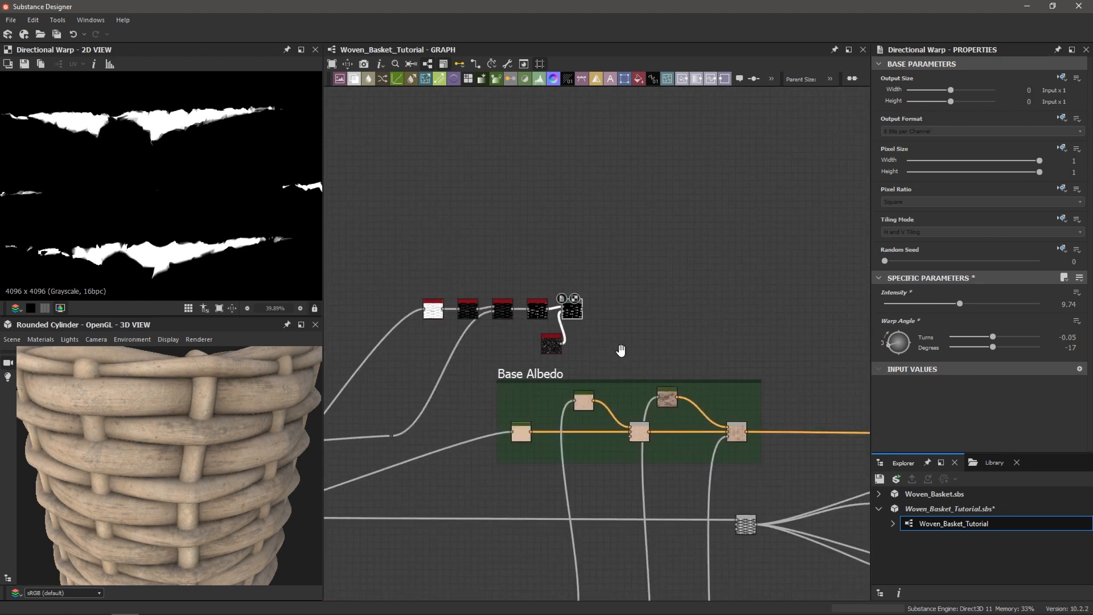
drag(606, 357, 672, 362)
scroll(672, 361, up, 4)
scroll(615, 345, up, 2)
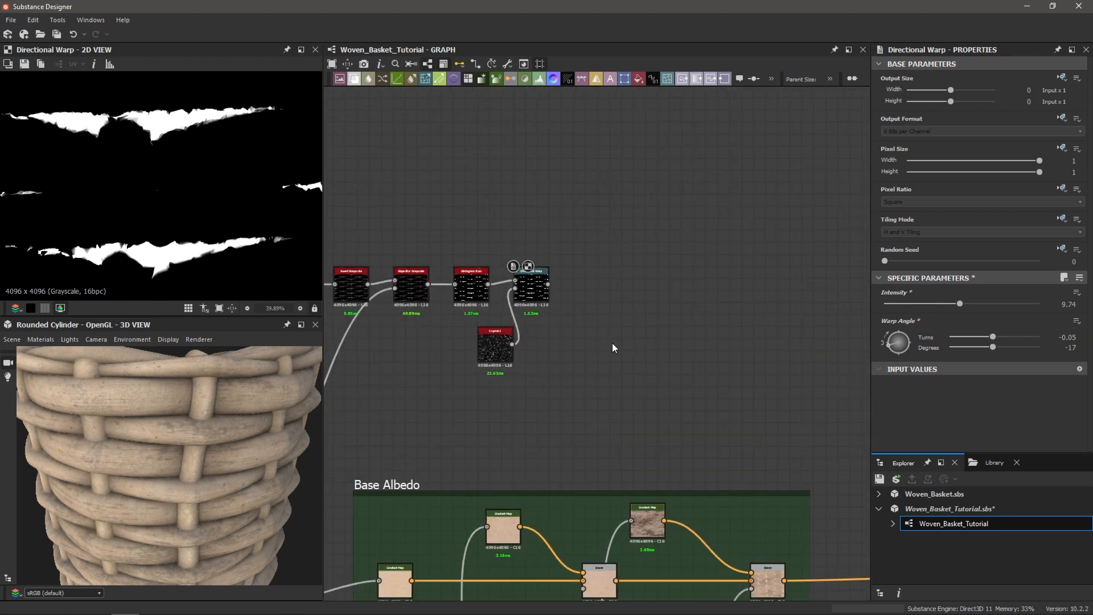
key(space)
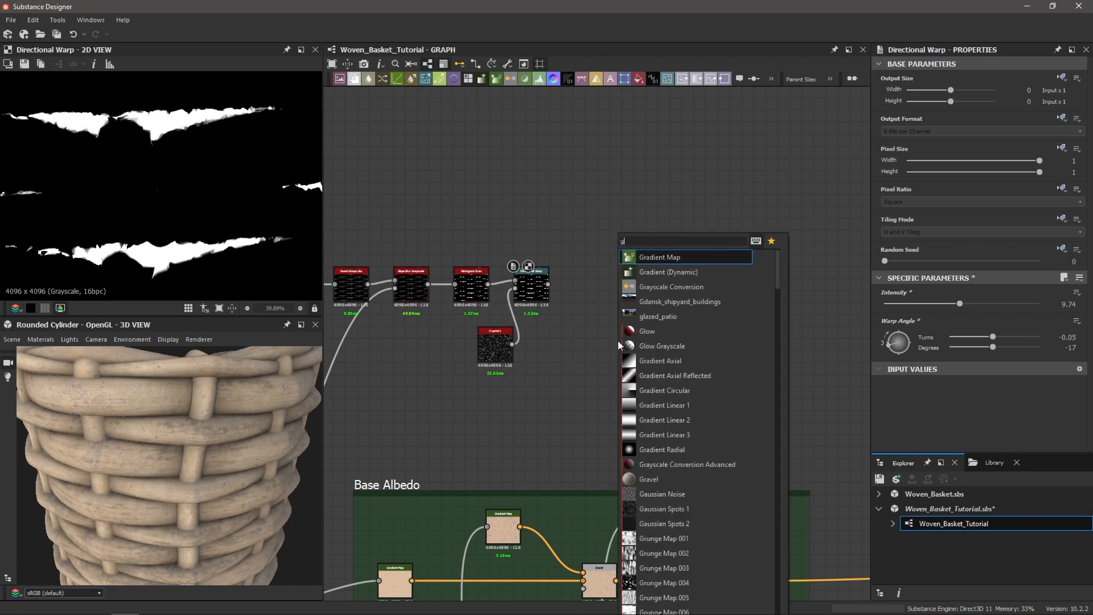
text(grunge)
key(Return)
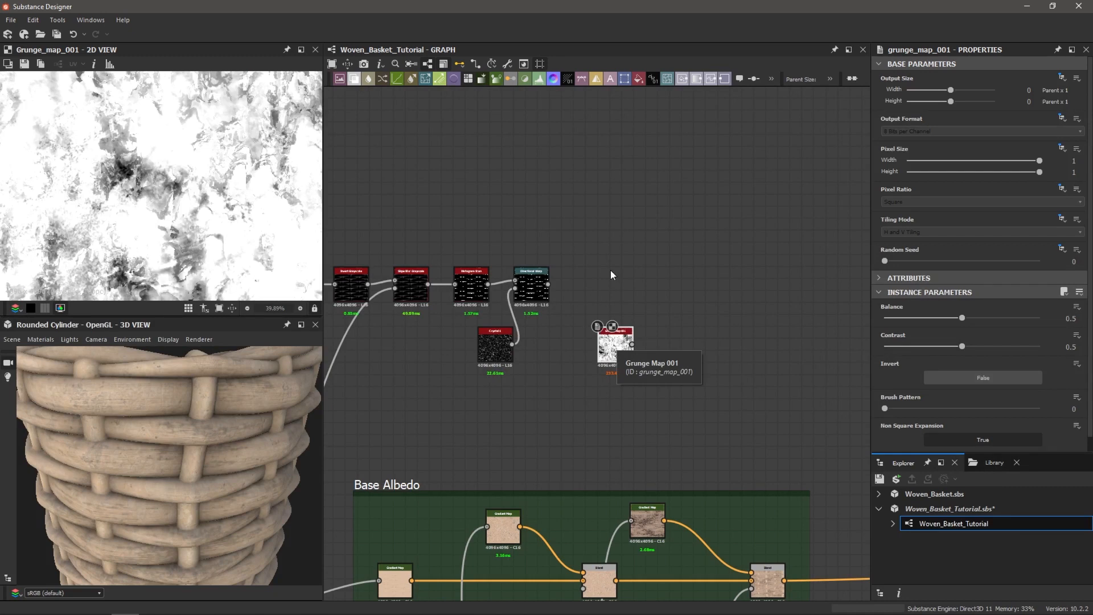
- Add a Blend node with the Directional Warp as its foreground and Grunge Map 001 as its opacity mask
key(space)
text(blend)
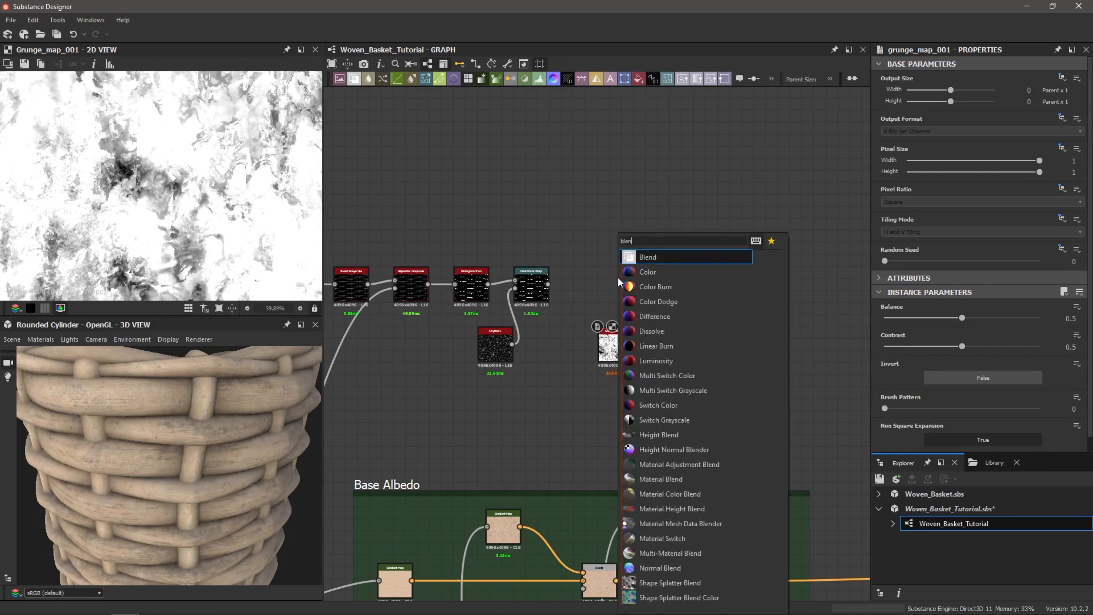
key(Return)
scroll(579, 296, up, 2)
scroll(552, 282, up, 1)
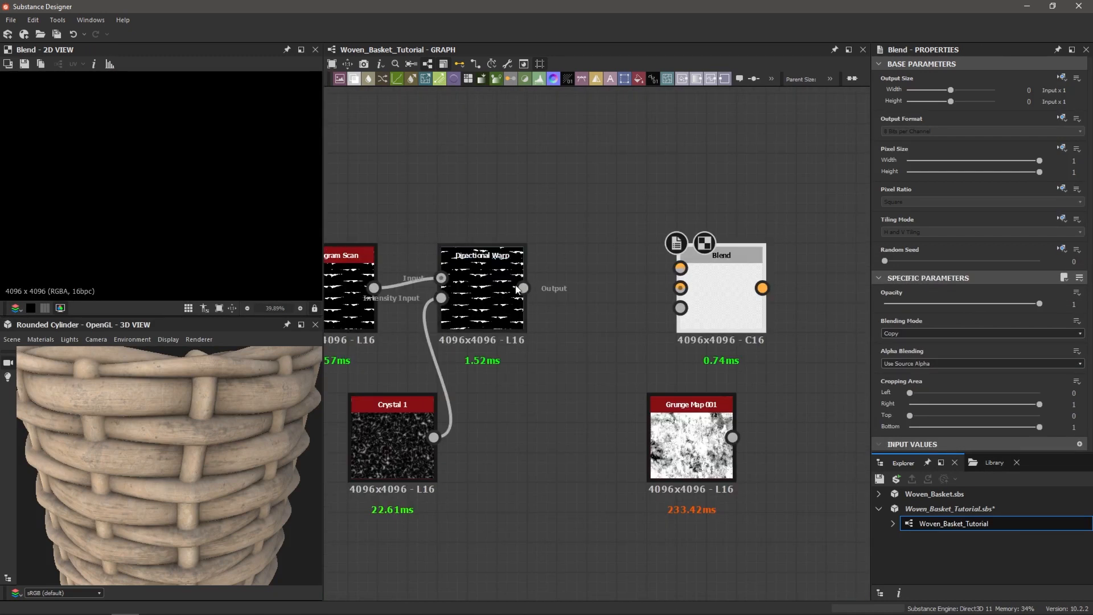
drag(523, 288, 689, 268)
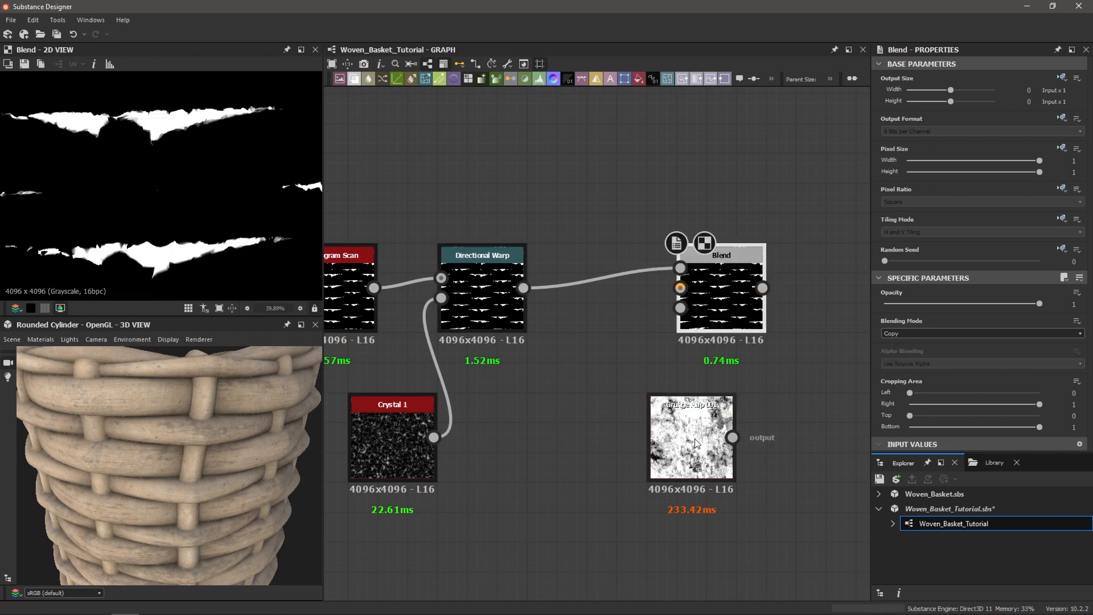
drag(690, 448, 681, 308)
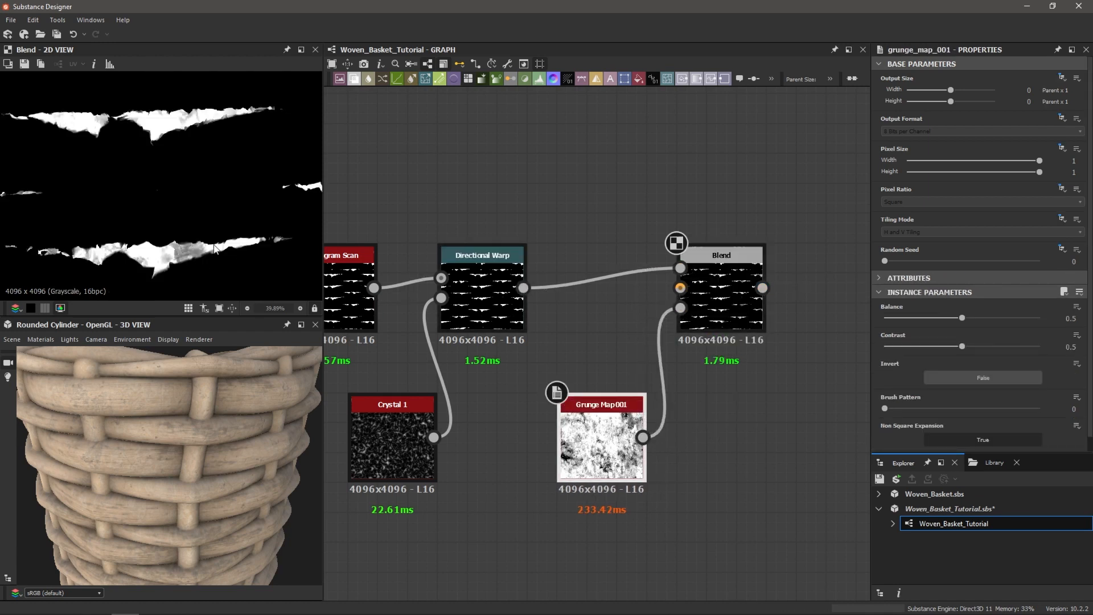
scroll(175, 251, down, 4)
scroll(288, 154, up, 3)
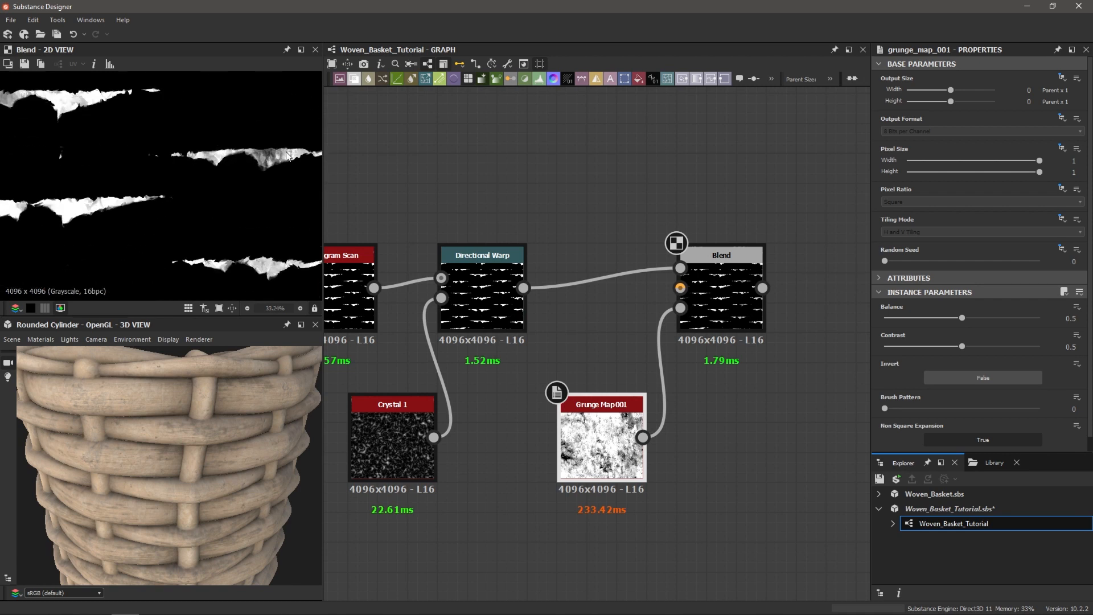
scroll(274, 171, up, 2)
scroll(225, 187, down, 5)
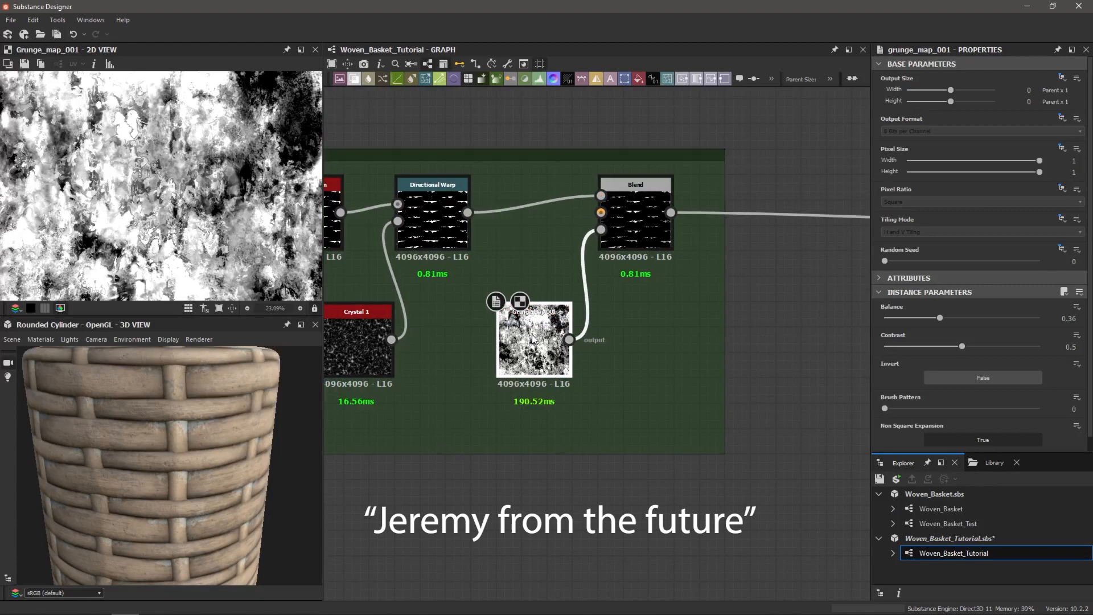
- Lower the Grunge Map 001 balance to 0.23 and check the masked shadows in the Blend node
scroll(530, 342, up, 2)
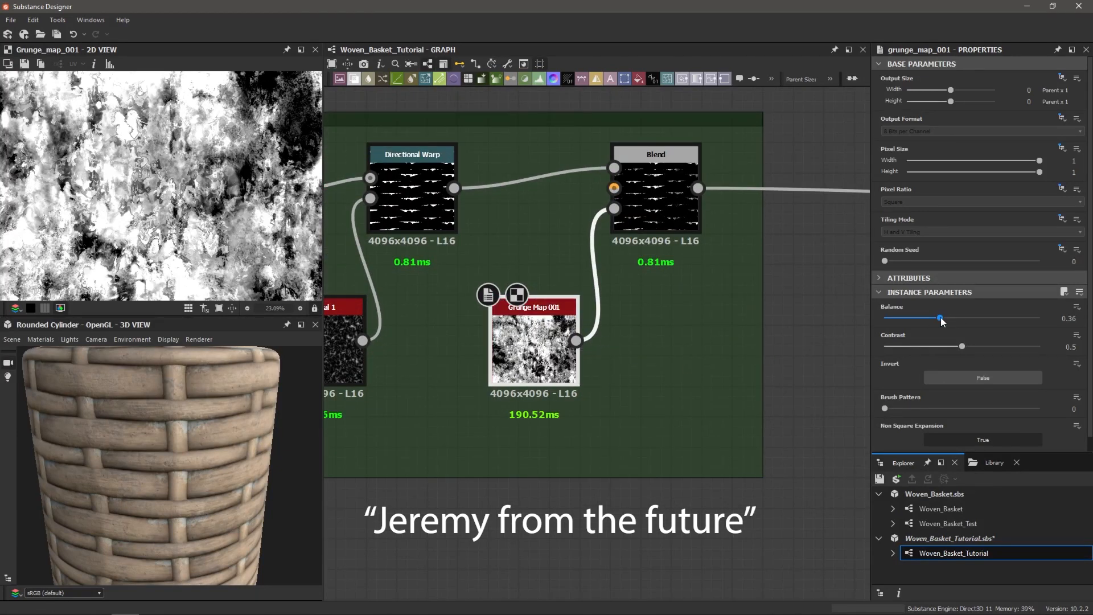
drag(941, 322, 922, 321)
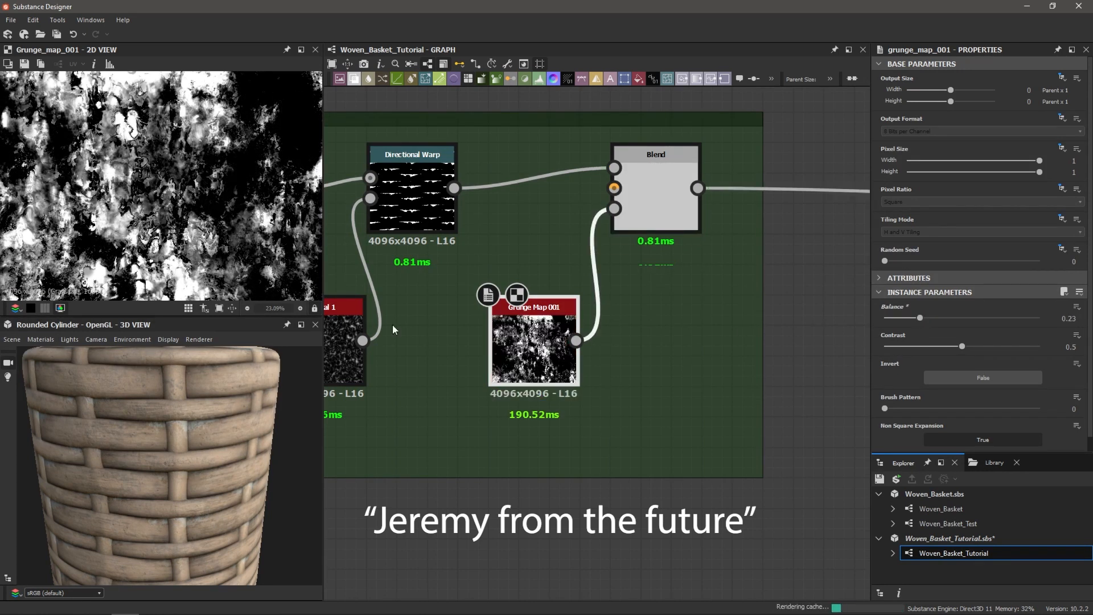
scroll(185, 237, down, 2)
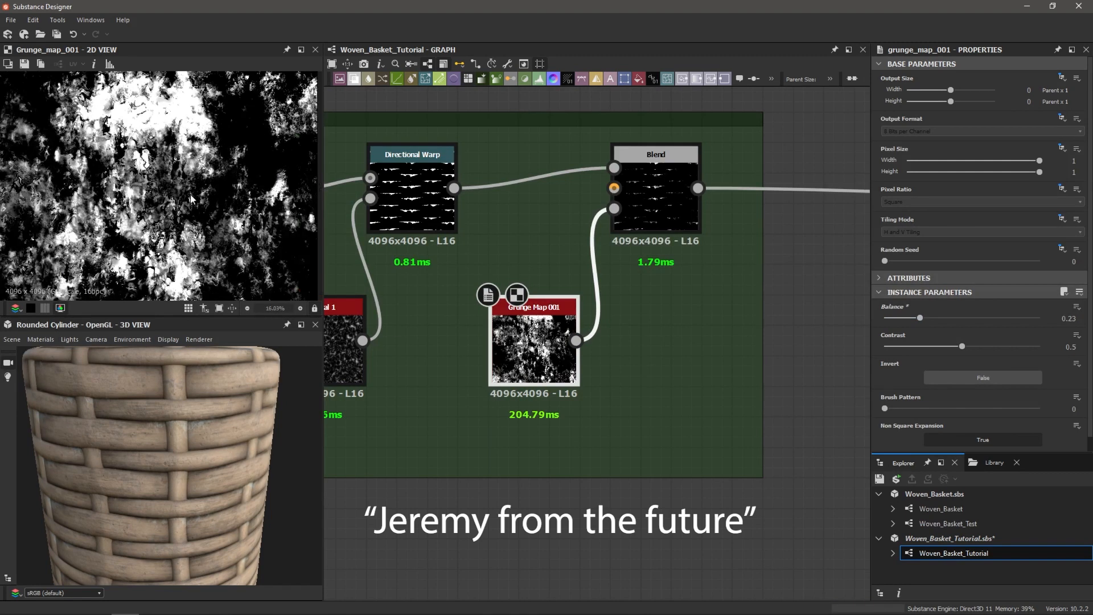
double_click(652, 193)
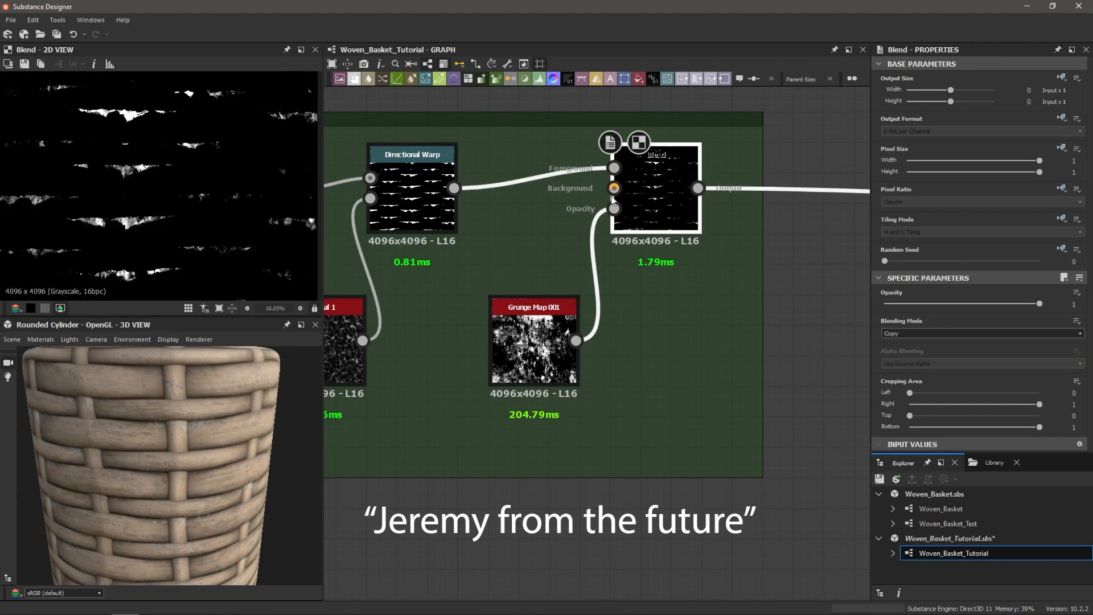
scroll(142, 228, up, 2)
scroll(121, 216, down, 2)
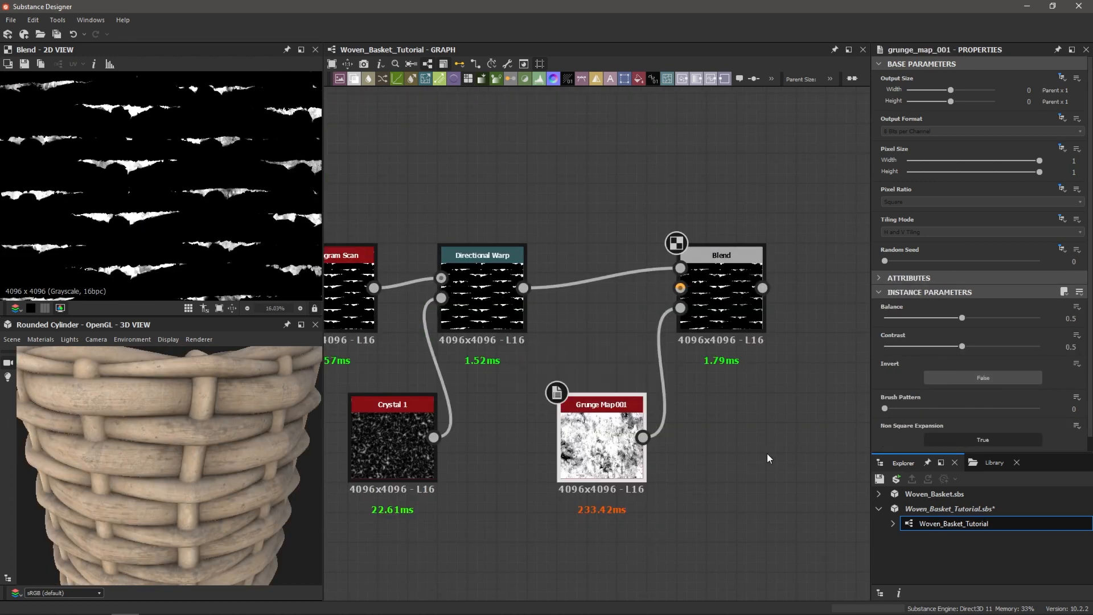
scroll(731, 452, down, 4)
middle_drag(731, 452, 703, 428)
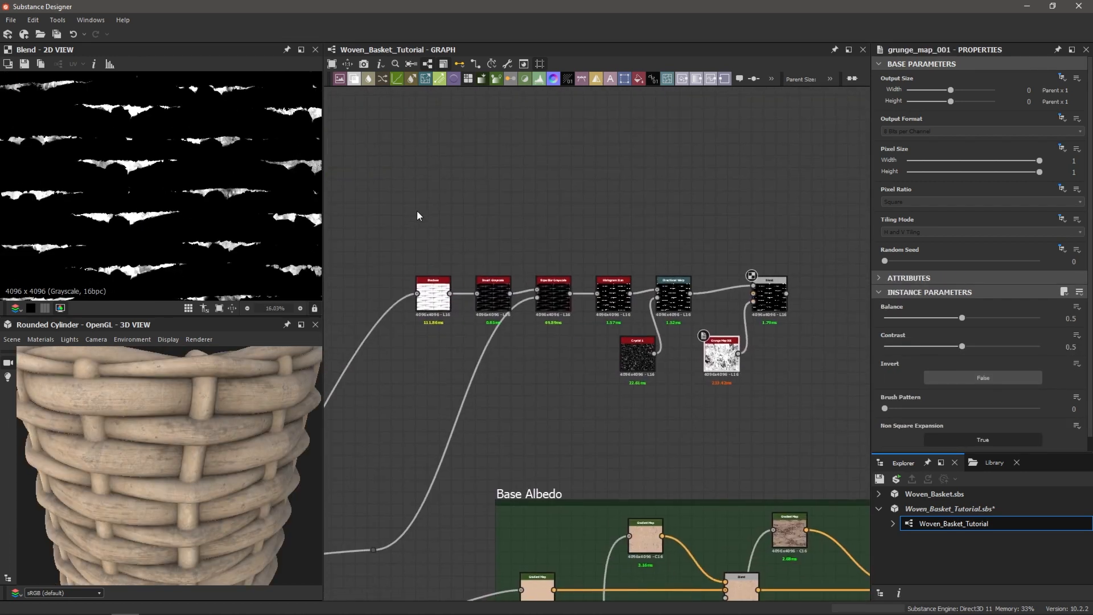
- Add a frame around the selected shadow mask nodes, title it Wear and color it dark green
key(space)
text(fra)
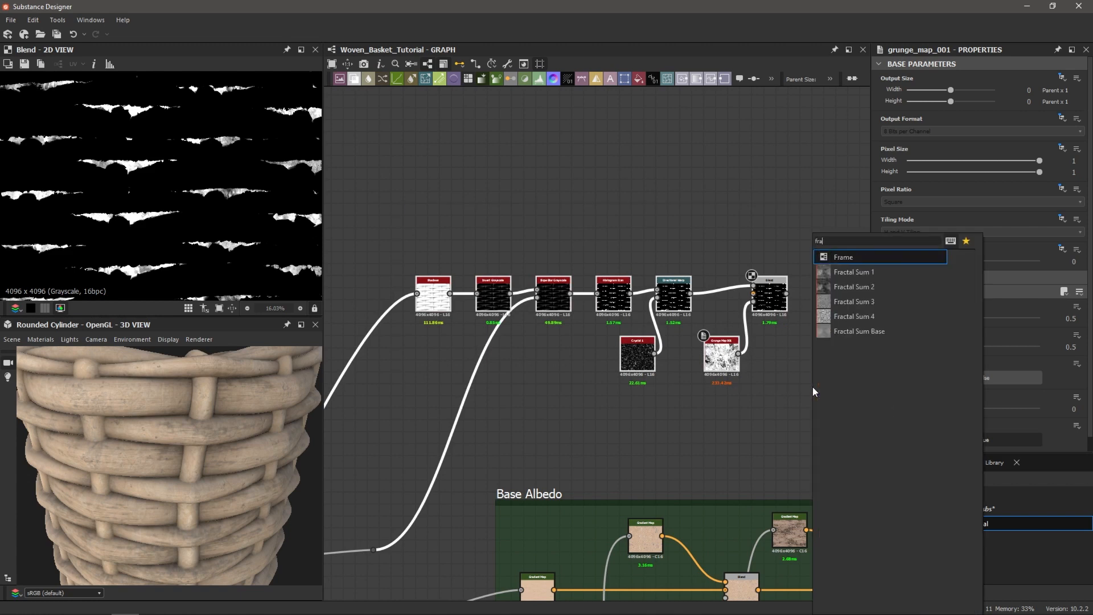
key(Return)
double_click(918, 121)
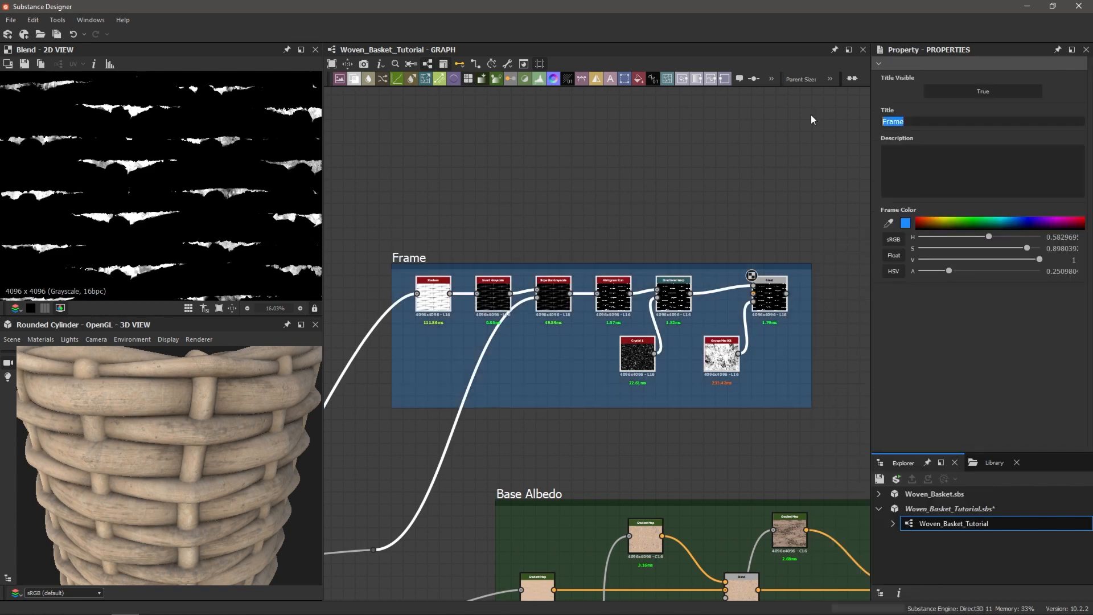
text(Wear)
key(Return)
click(969, 225)
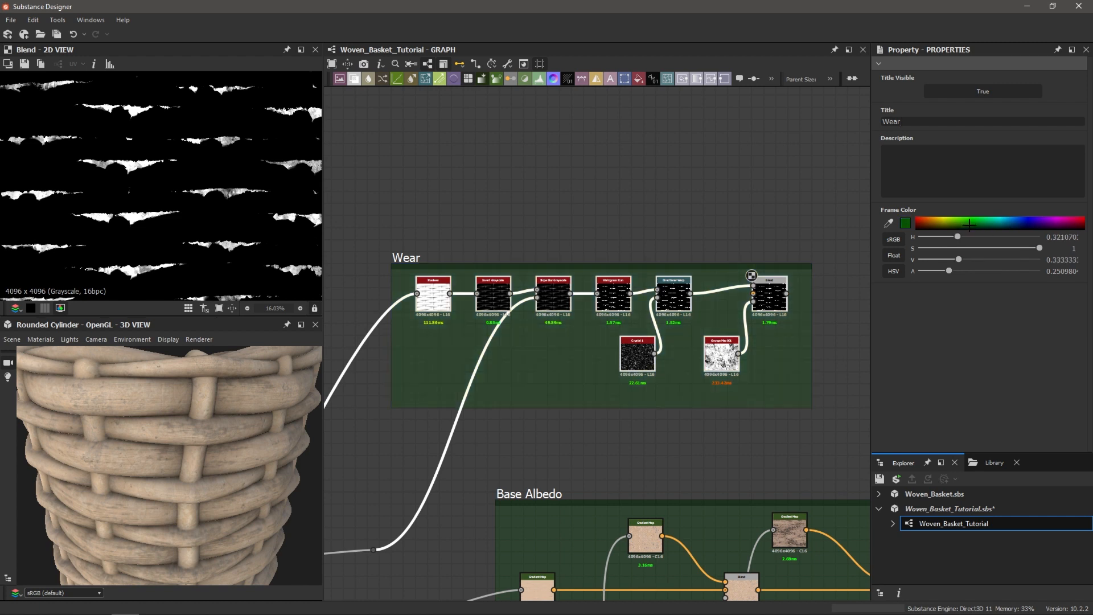
scroll(832, 370, down, 5)
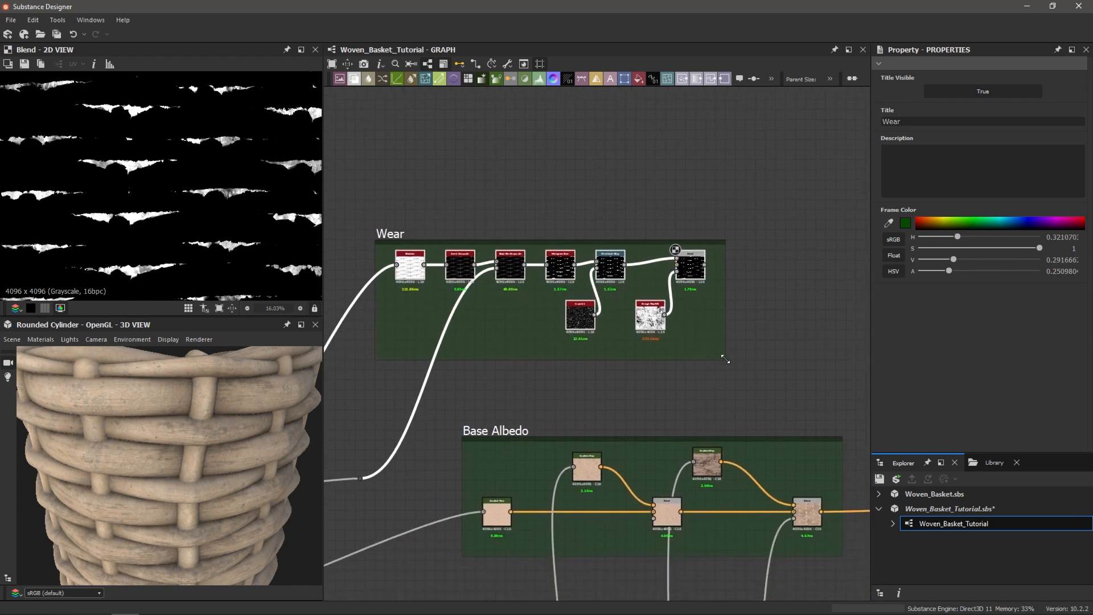
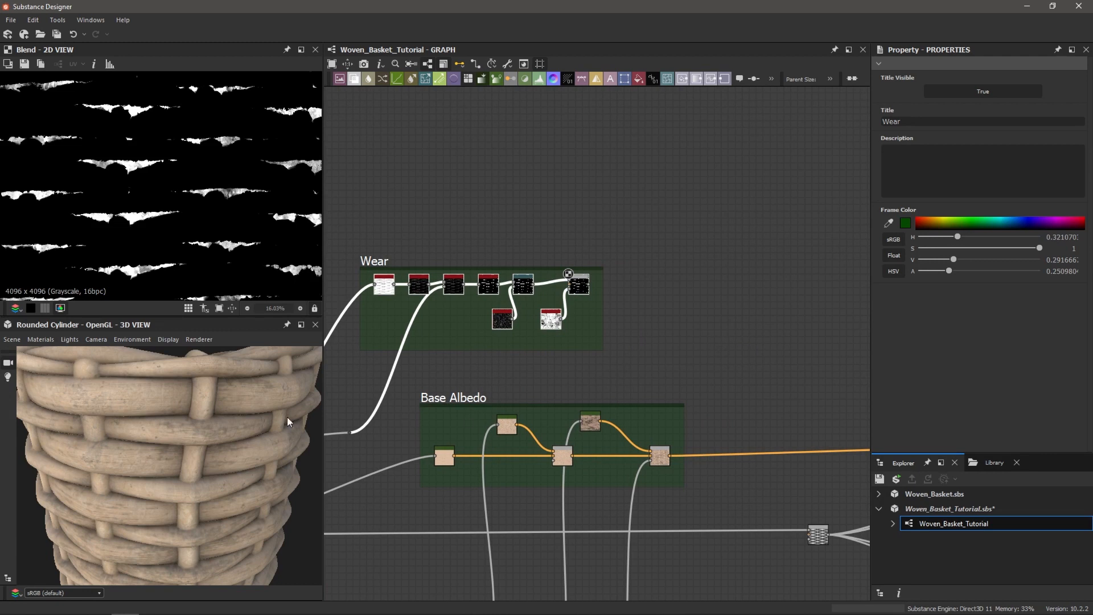
- Insert a Blend node into the height connection coming from Organic Warping and place it just before the existing Blend that feeds the outputs
scroll(245, 410, up, 3)
scroll(532, 367, down, 2)
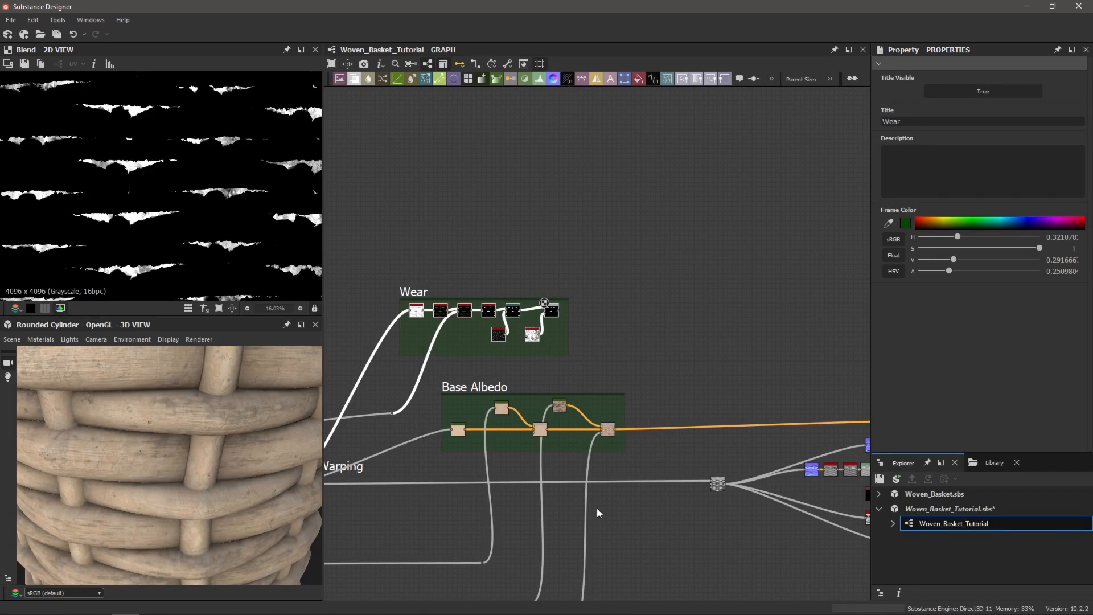
middle_drag(627, 509, 687, 506)
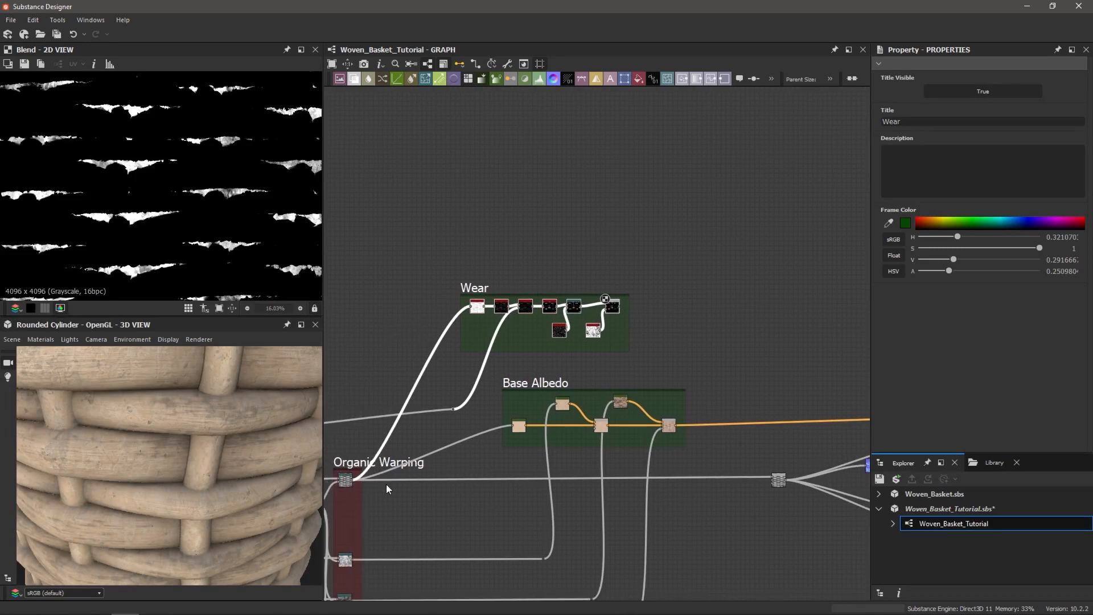
scroll(624, 492, down, 1)
scroll(709, 503, up, 4)
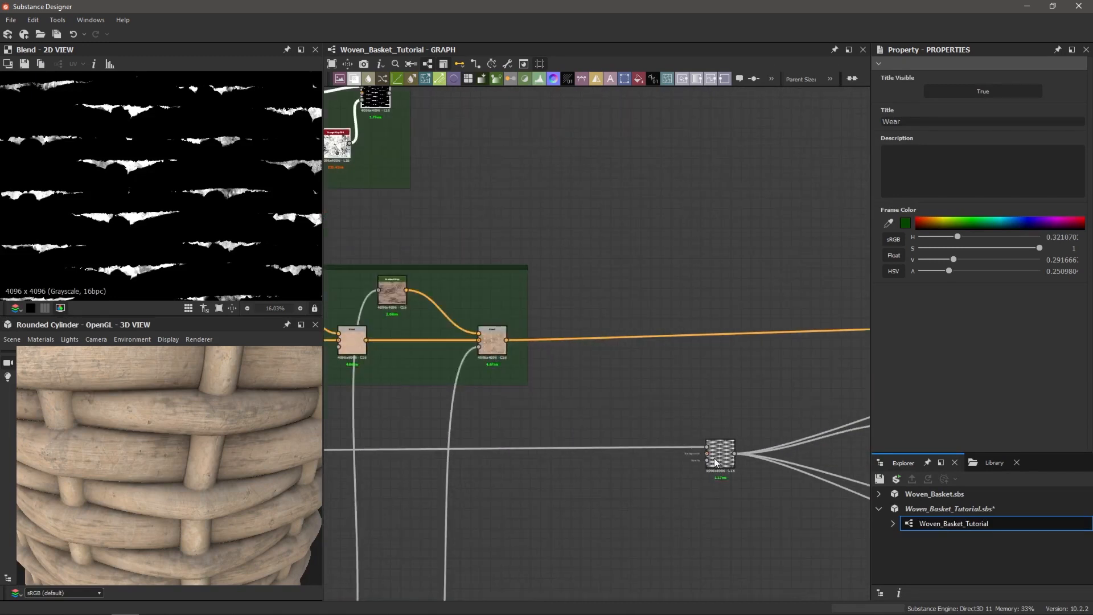
drag(607, 418, 608, 478)
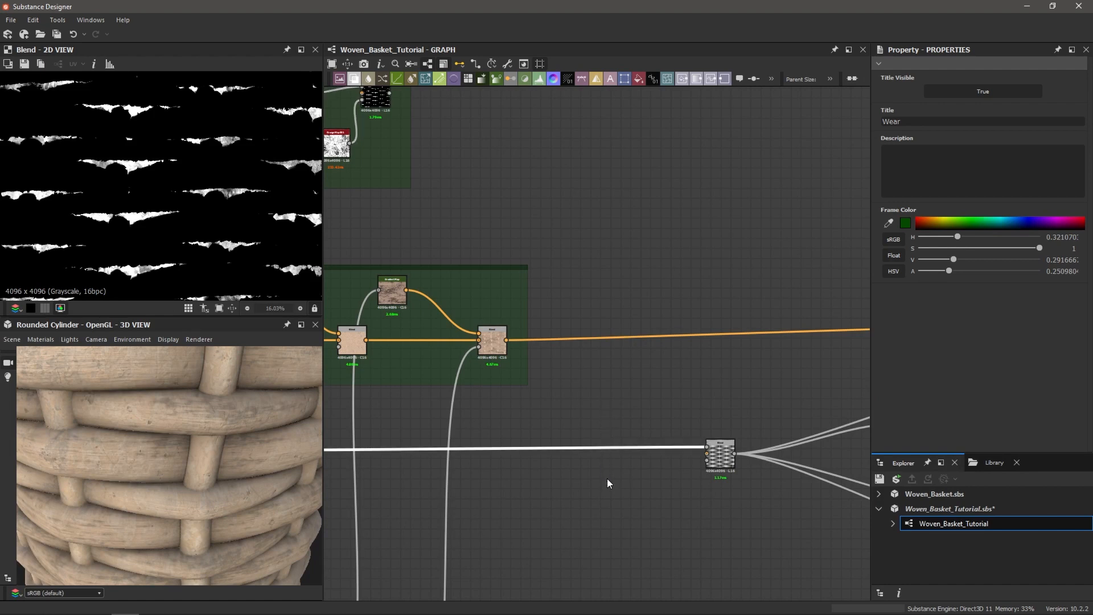
key(space)
text(b)
key(Return)
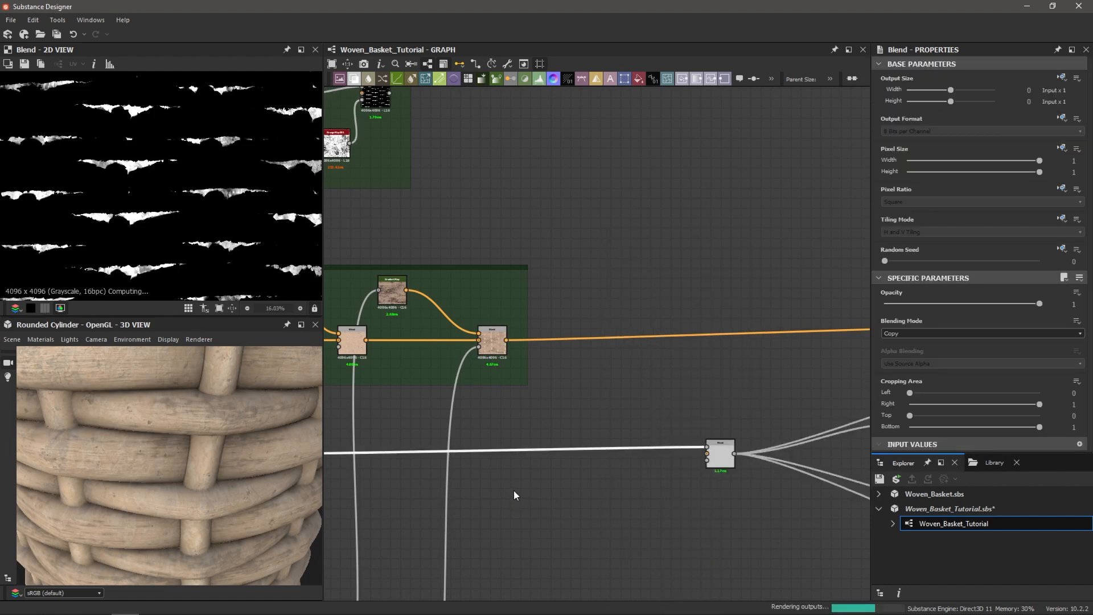
scroll(514, 491, down, 1)
middle_drag(437, 491, 595, 483)
drag(470, 454, 772, 447)
scroll(734, 401, down, 2)
scroll(733, 401, up, 2)
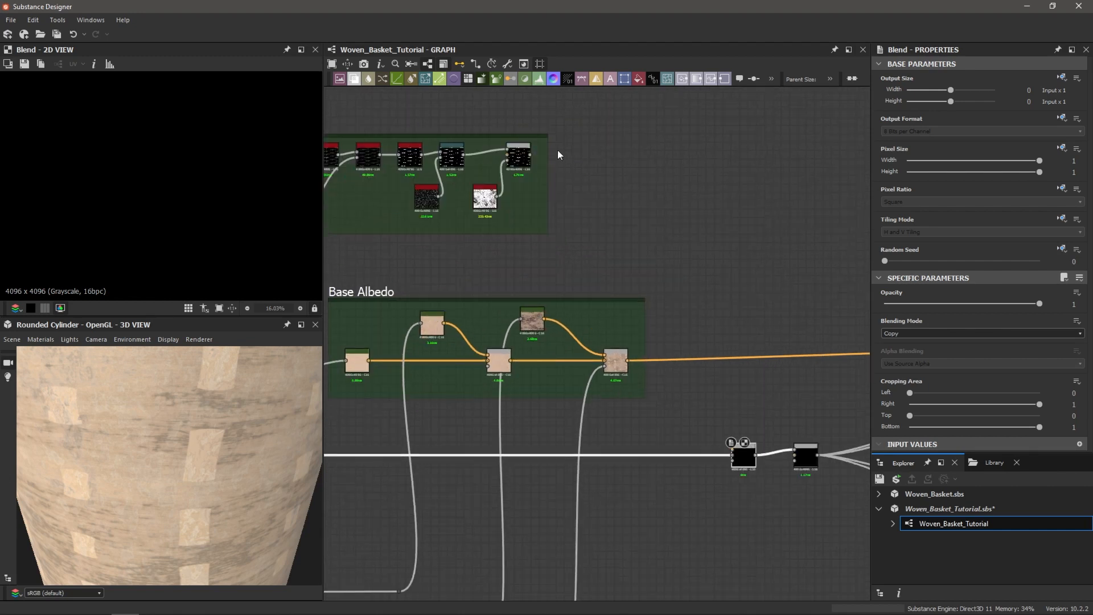
- Route the Wear frame's final Blend output through a Dot node into the new height Blend's foreground
scroll(531, 153, up, 5)
double_click(504, 152)
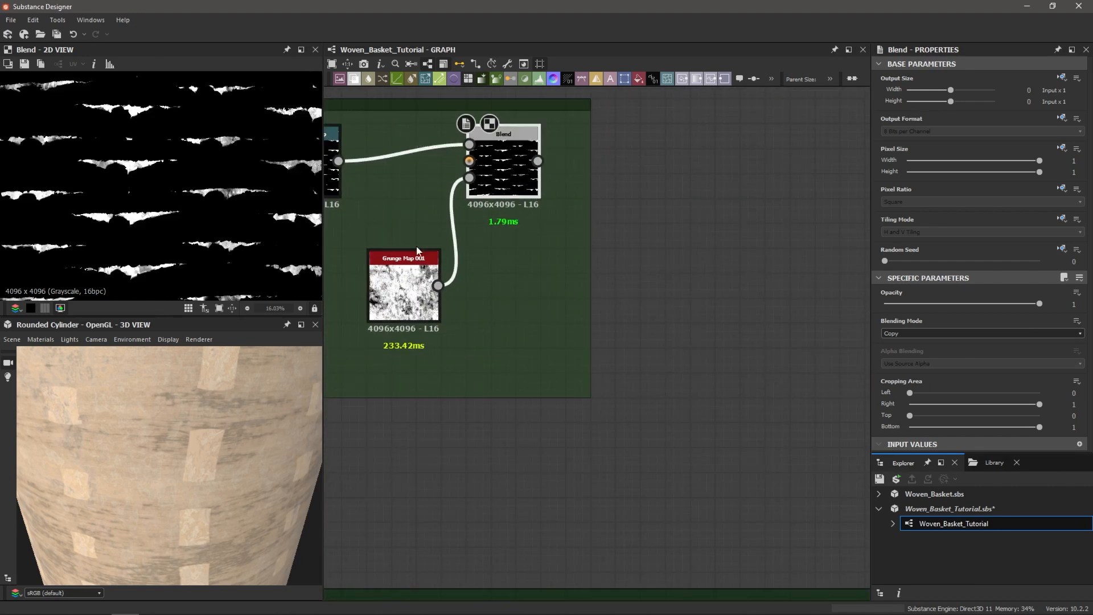
scroll(385, 170, down, 2)
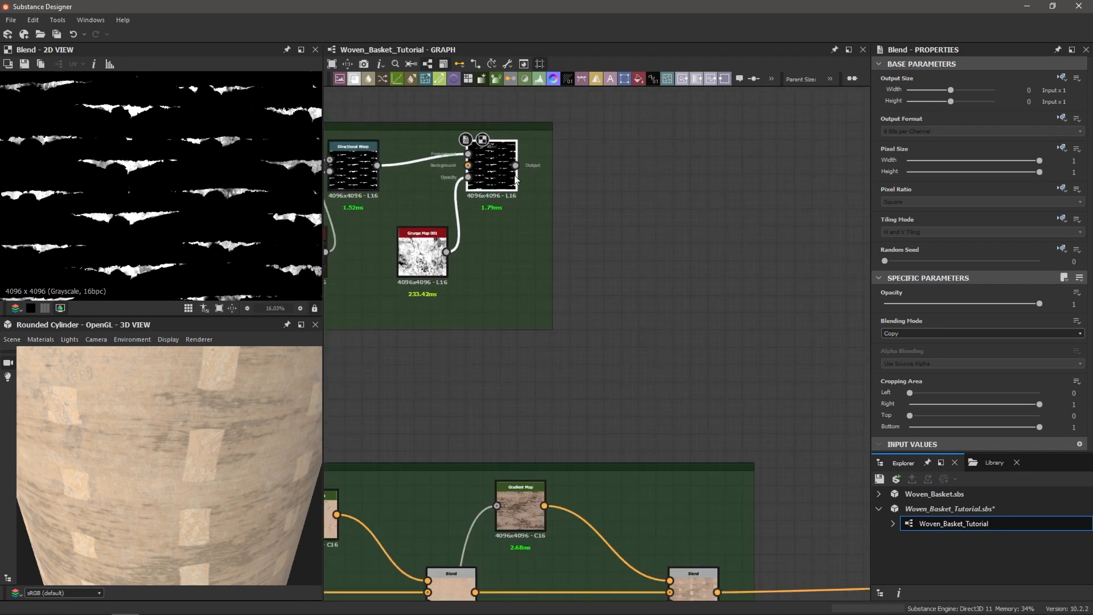
middle_drag(517, 180, 466, 169)
drag(454, 162, 618, 177)
scroll(661, 299, down, 3)
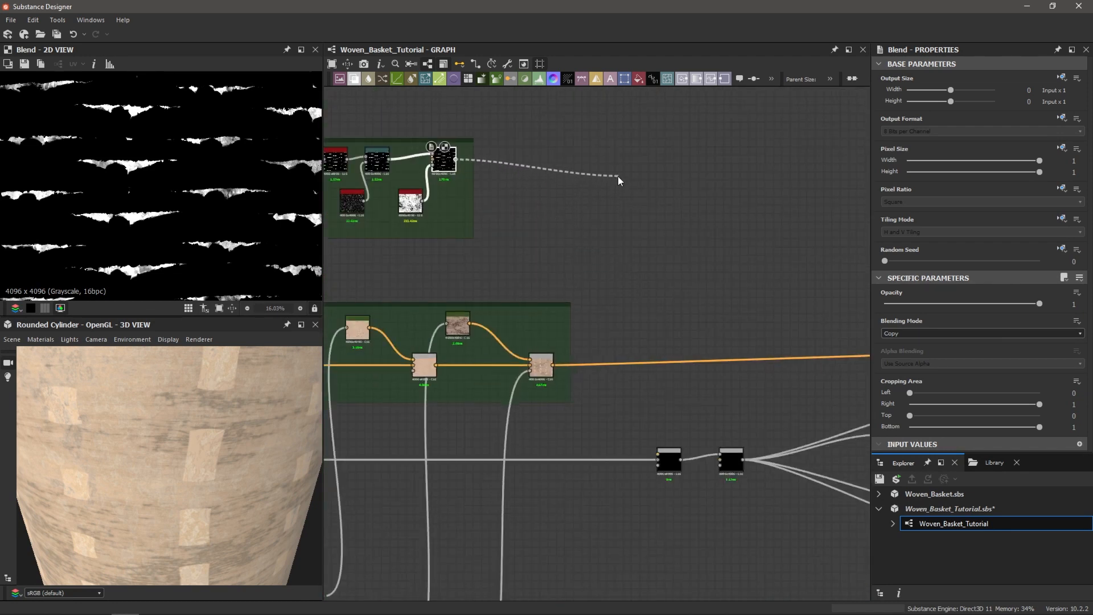
alt+click(618, 164)
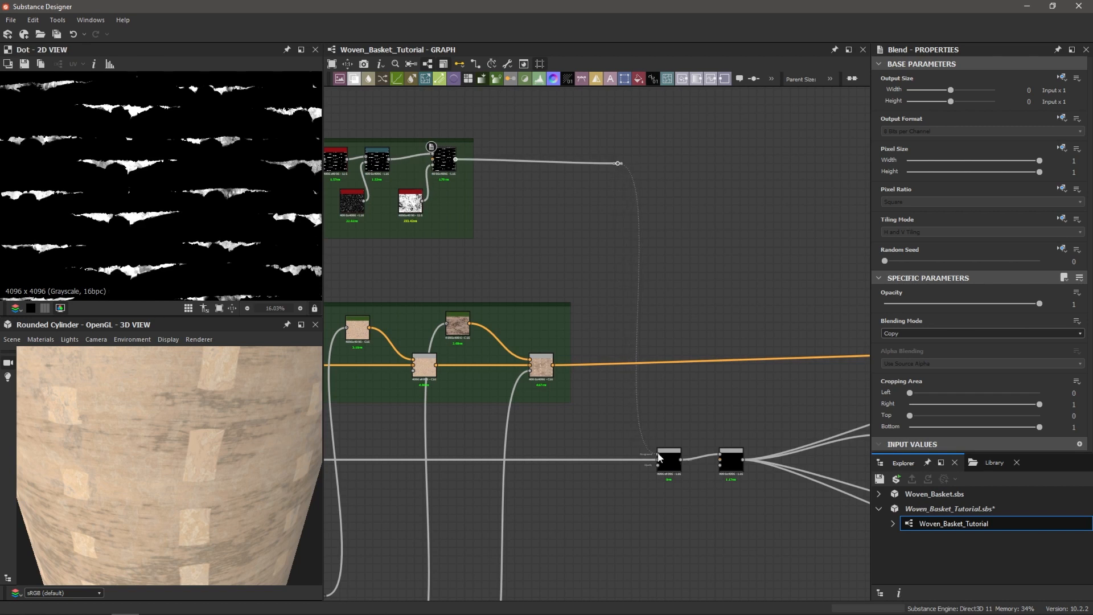
drag(659, 458, 659, 458)
scroll(666, 458, up, 1)
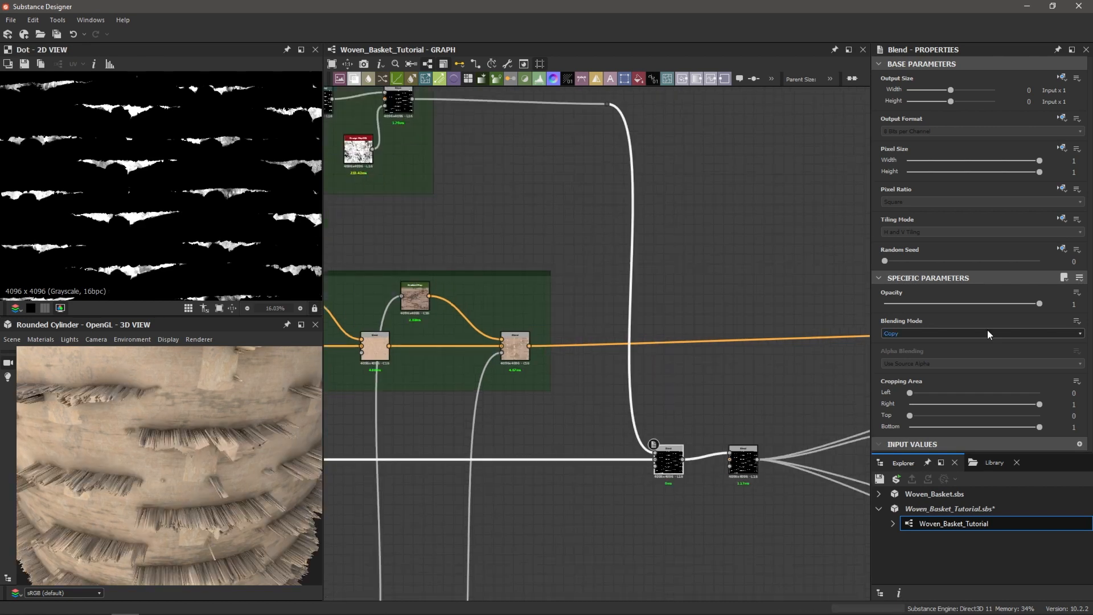
- Set the height Blend to Subtract with an opacity of 0.04 and inspect the wear on the basket
click(984, 332)
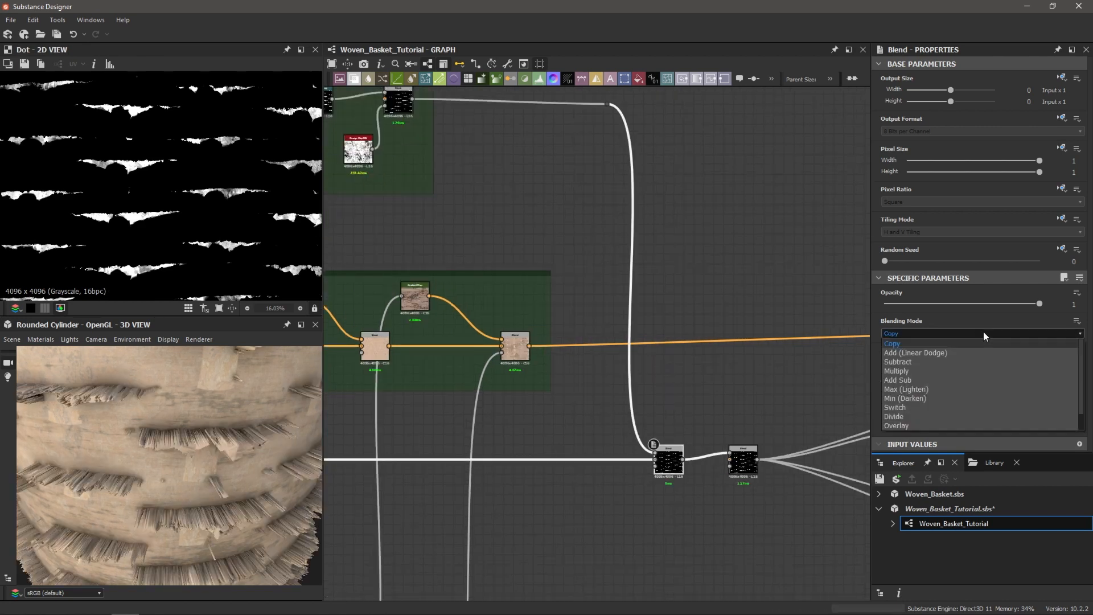
click(967, 361)
click(899, 303)
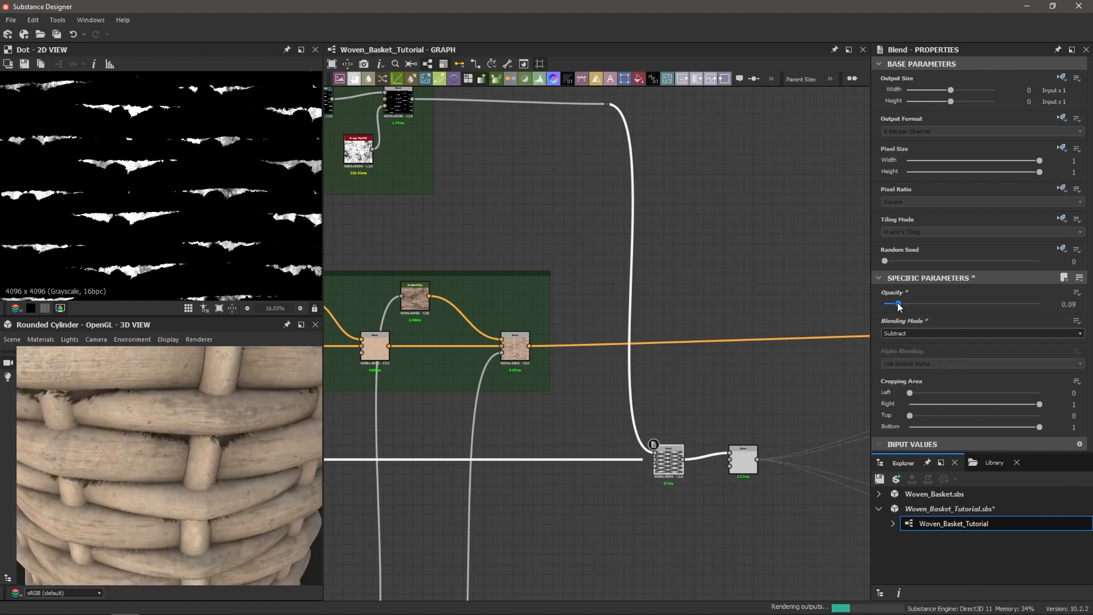
drag(897, 302, 890, 305)
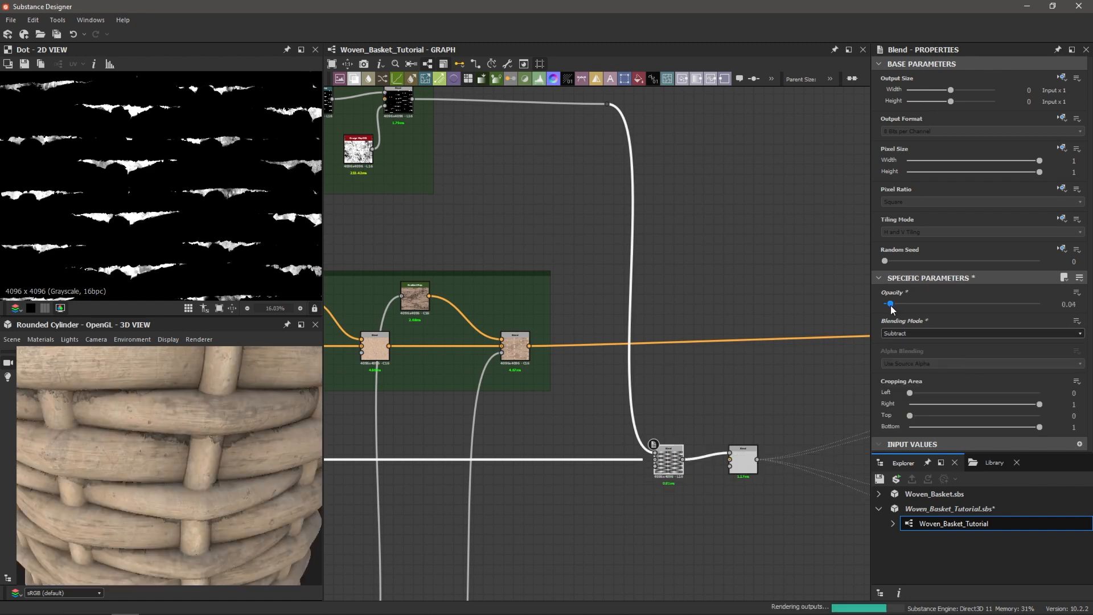
mouse_move(258, 469)
mouse_down()
mouse_move(235, 462)
mouse_move(269, 473)
mouse_up()
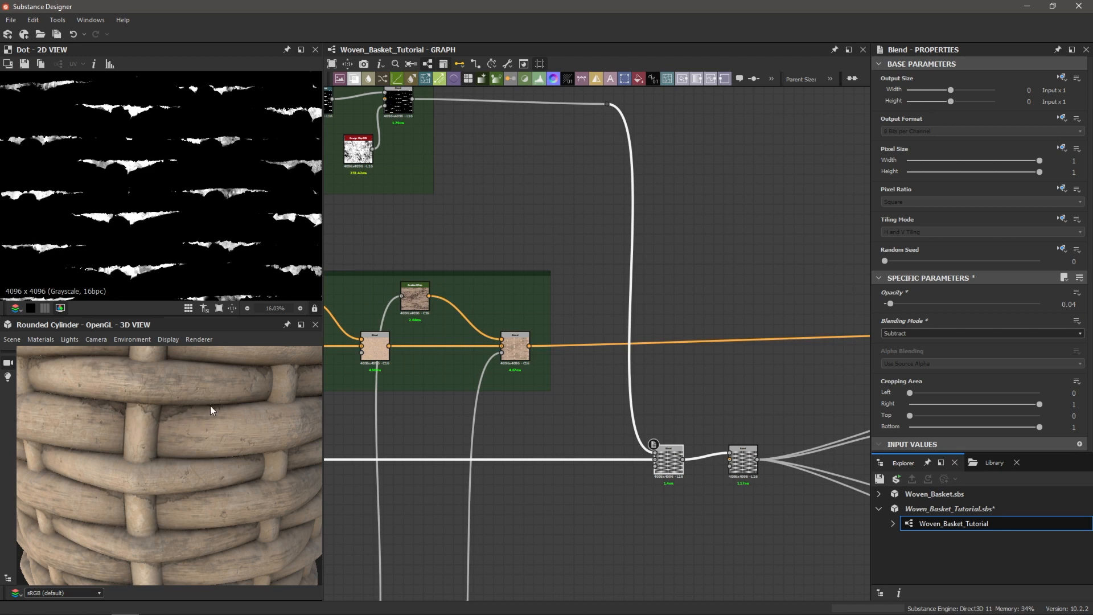
- Insert a Blend node into the connection between the Base Albedo frame and the base color output
scroll(748, 268, down, 2)
middle_drag(749, 266, 588, 296)
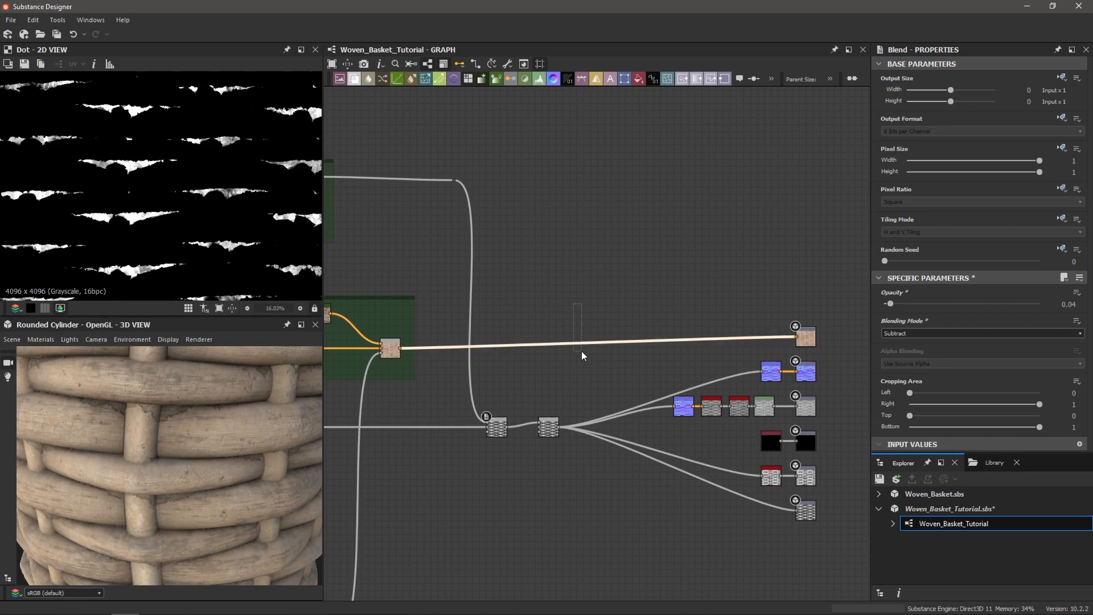
scroll(797, 336, up, 4)
scroll(587, 295, down, 3)
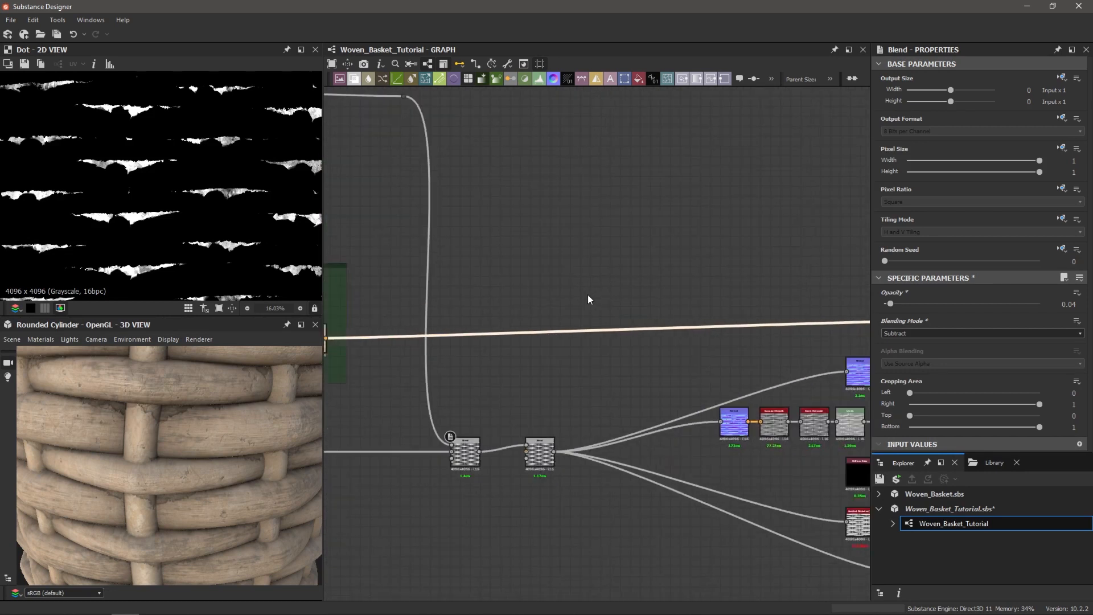
key(space)
text(bl)
key(Return)
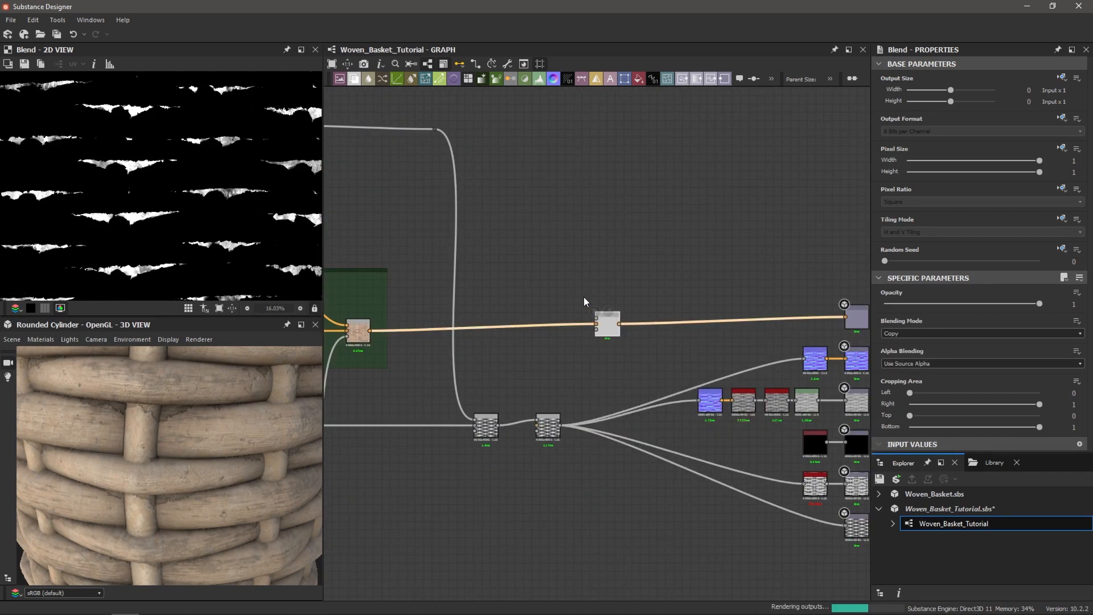
- Connect the Wear mask's Dot node to the albedo Blend's foreground through a Gradient Map
scroll(545, 213, up, 3)
scroll(545, 213, up, 1)
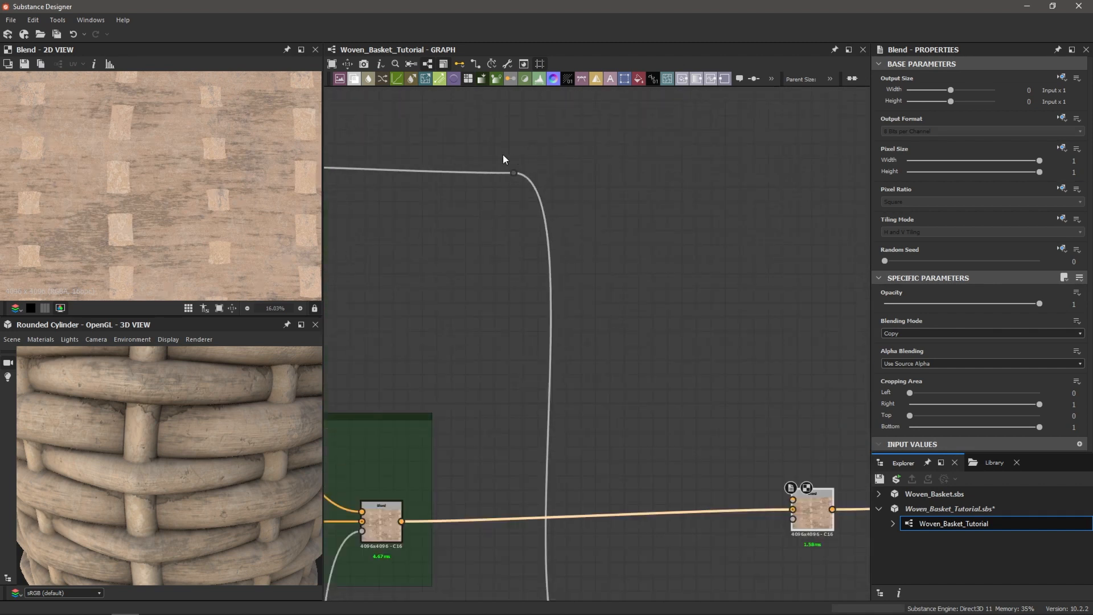
scroll(515, 174, down, 2)
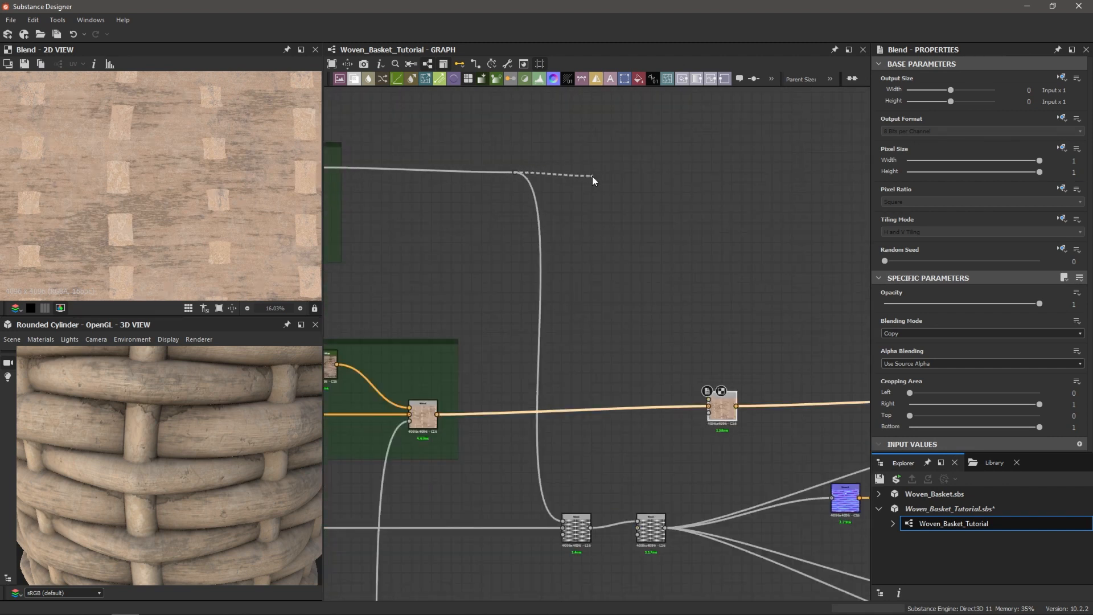
drag(593, 176, 709, 398)
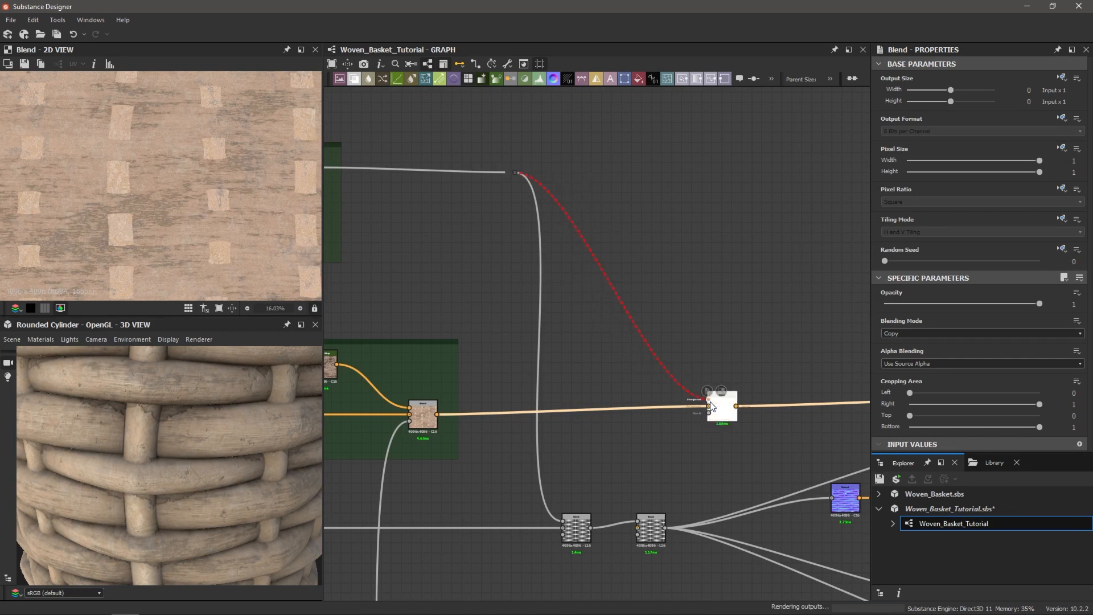
middle_drag(462, 214, 479, 180)
scroll(627, 319, up, 3)
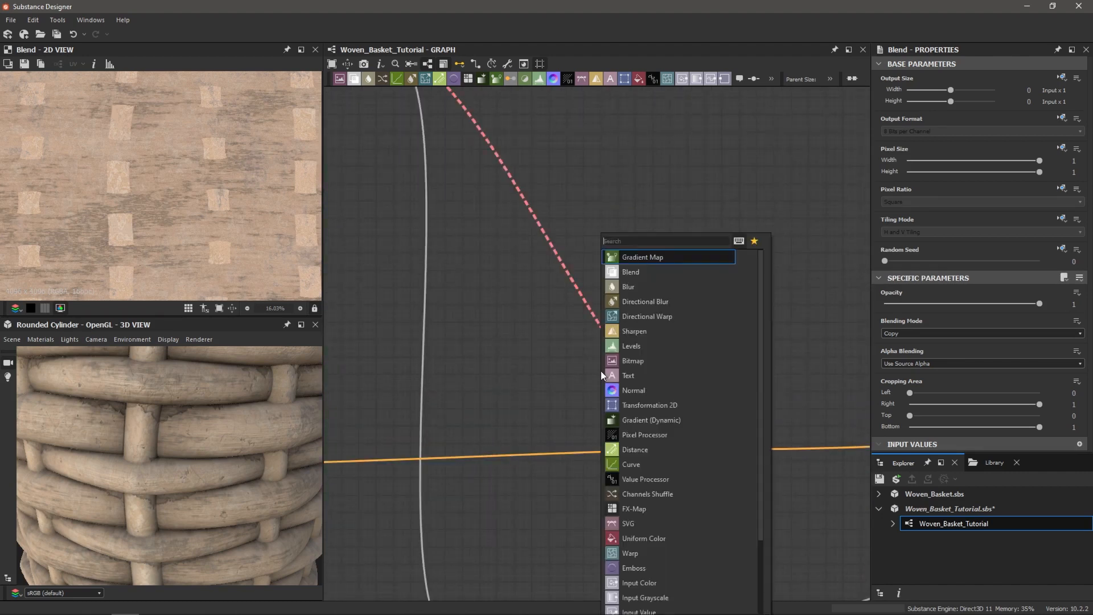
key(space)
text(g)
key(Return)
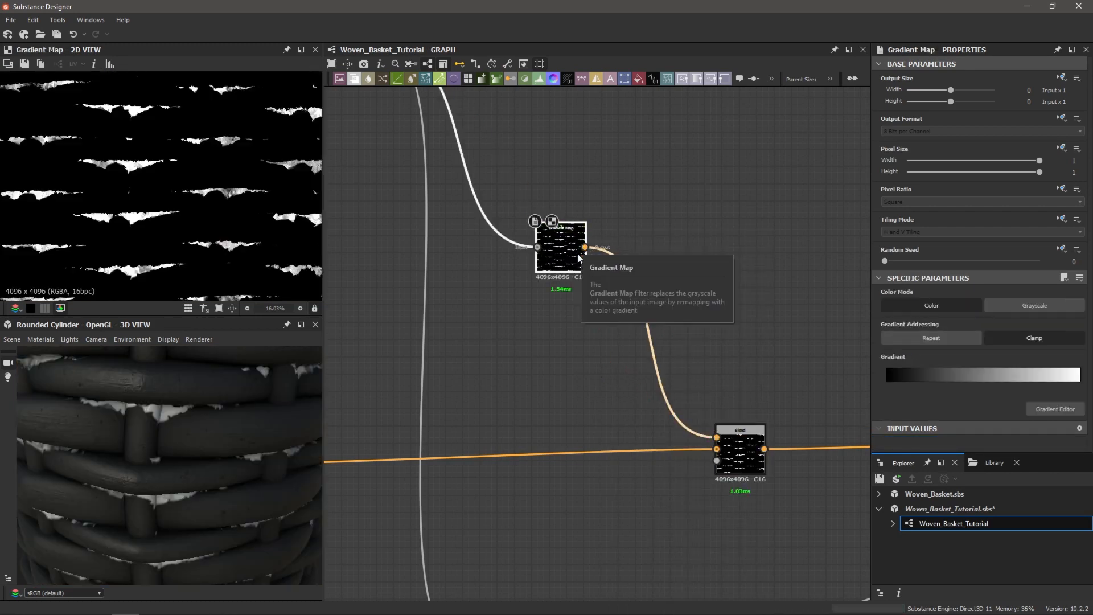
- Dock the Gradient Map onto the albedo Blend's foreground input
drag(558, 257, 706, 436)
scroll(707, 437, up, 3)
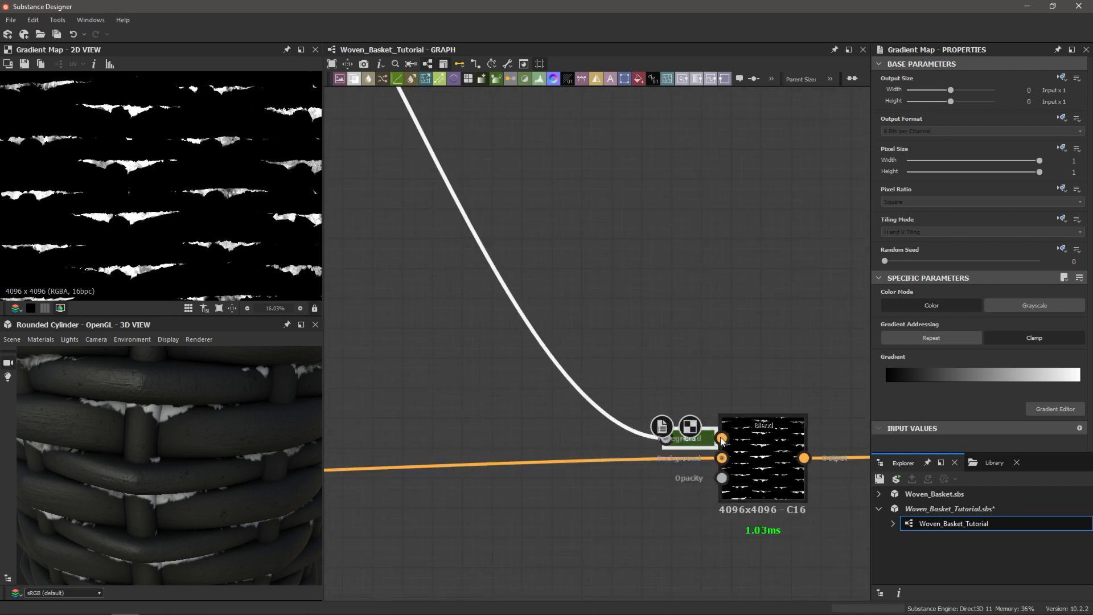
scroll(714, 443, up, 2)
scroll(713, 440, down, 4)
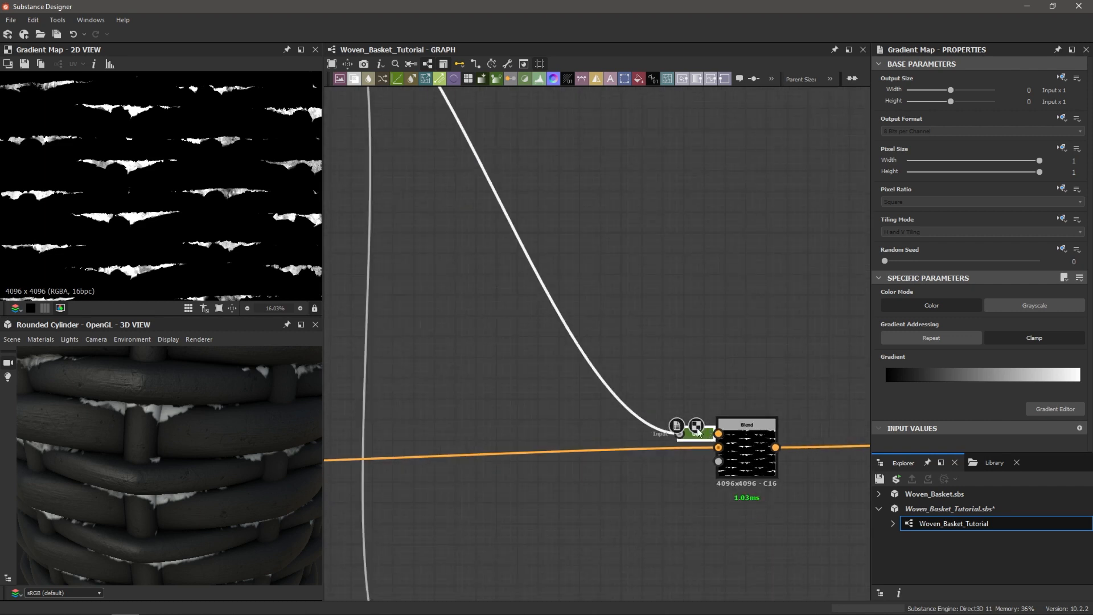
scroll(705, 435, up, 3)
scroll(716, 450, down, 4)
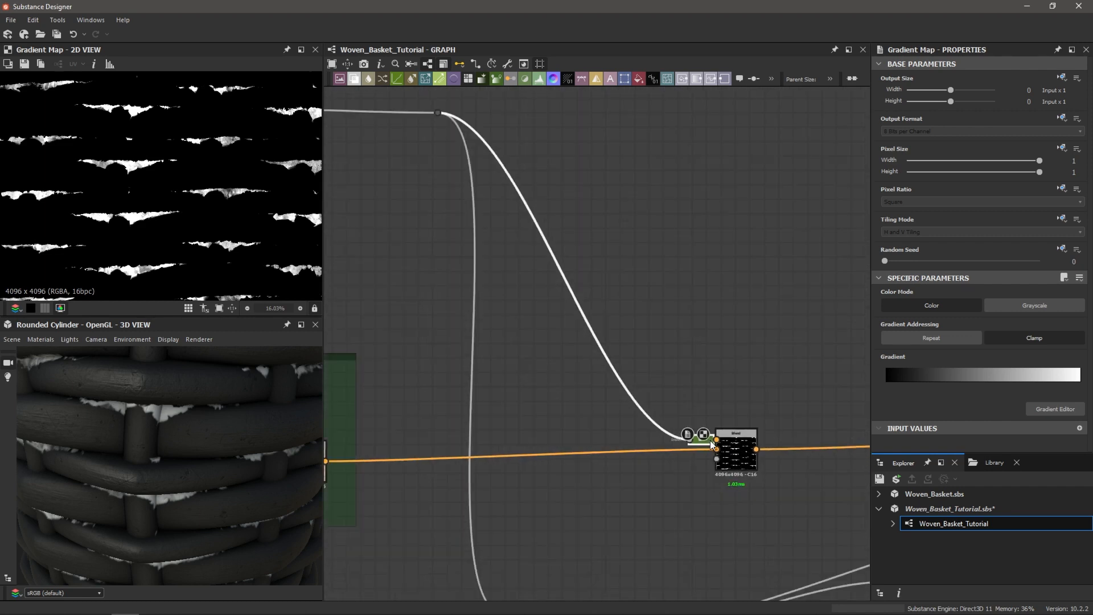
scroll(714, 445, up, 3)
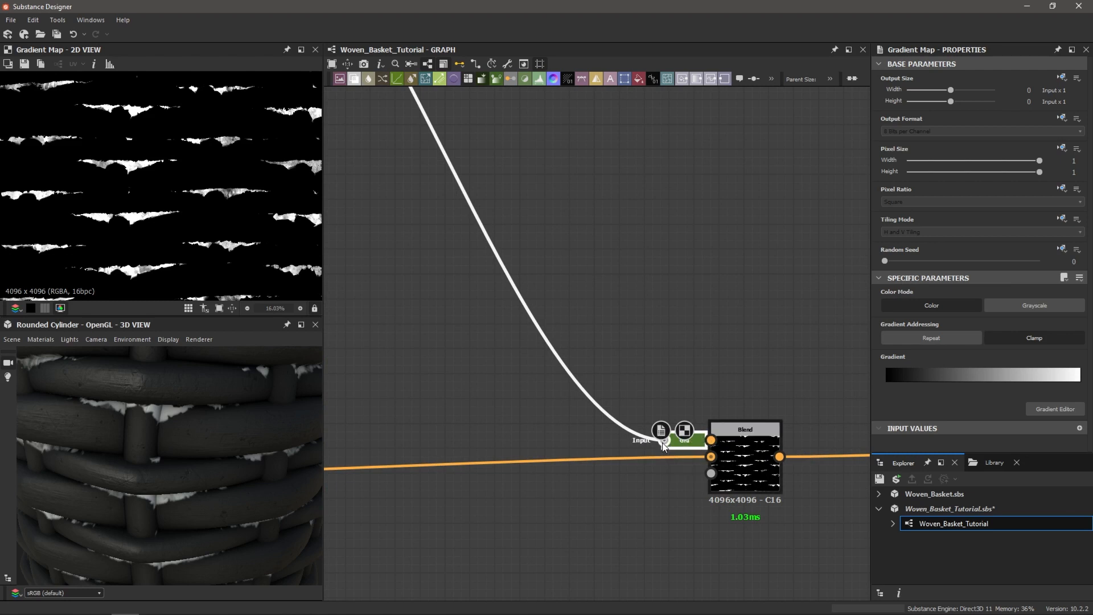
- Set the albedo Blend's blending mode to Add (Linear Dodge)
click(714, 450)
scroll(747, 364, down, 2)
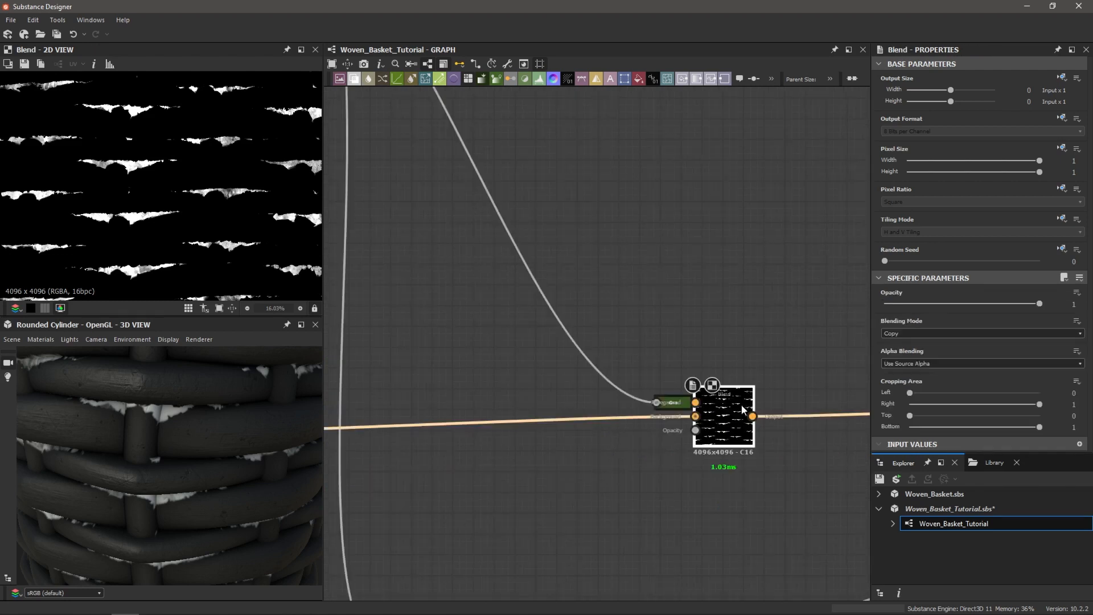
scroll(747, 363, down, 2)
middle_drag(747, 363, 590, 384)
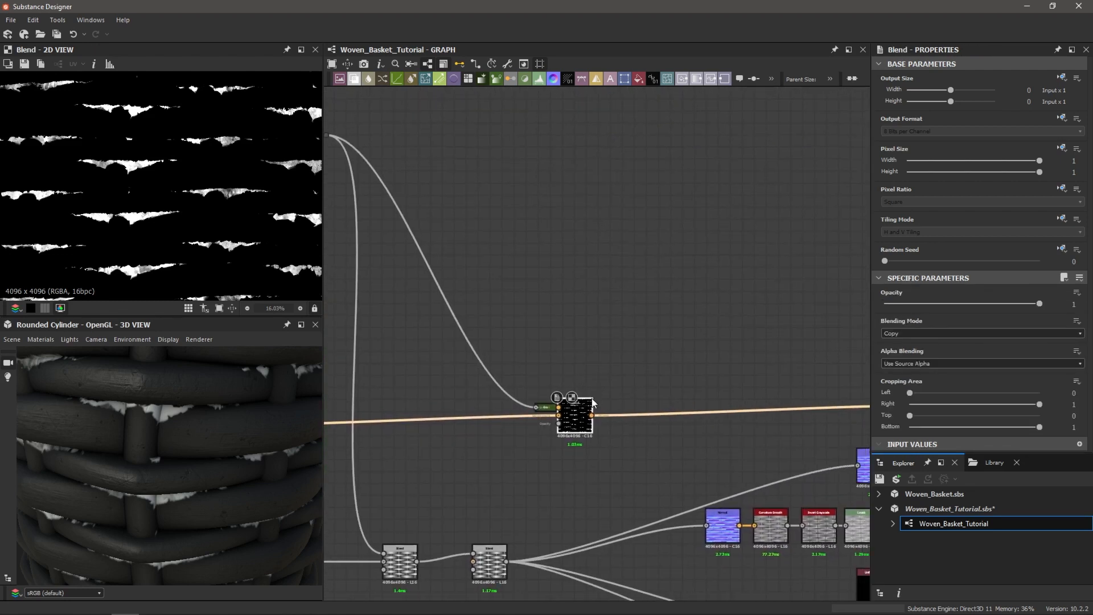
click(924, 334)
click(901, 349)
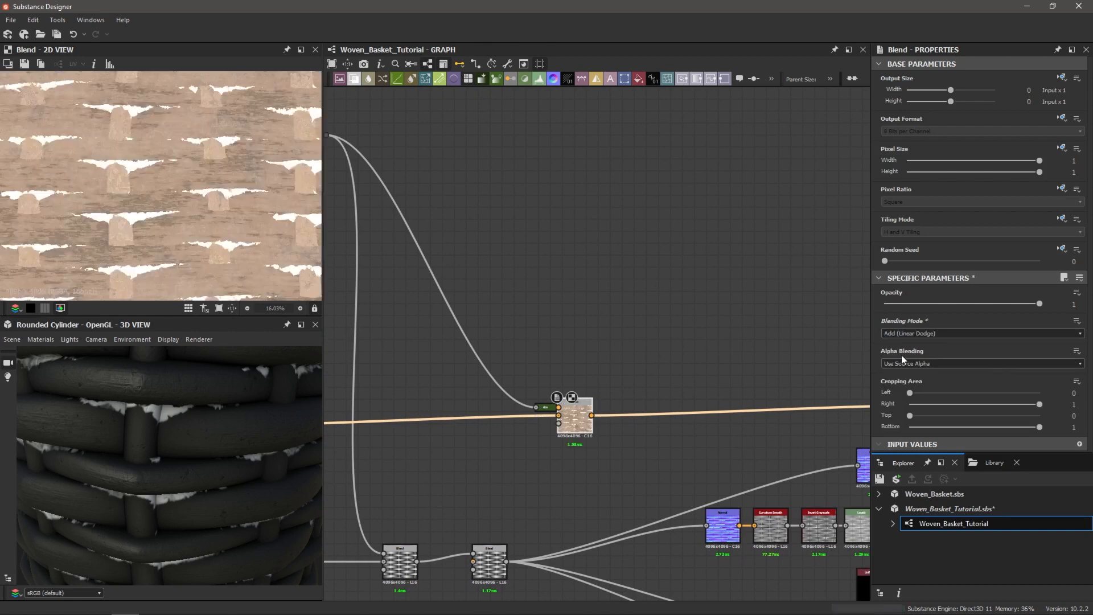
- Set the albedo wear Blend's opacity to 0.52
drag(1040, 303, 972, 305)
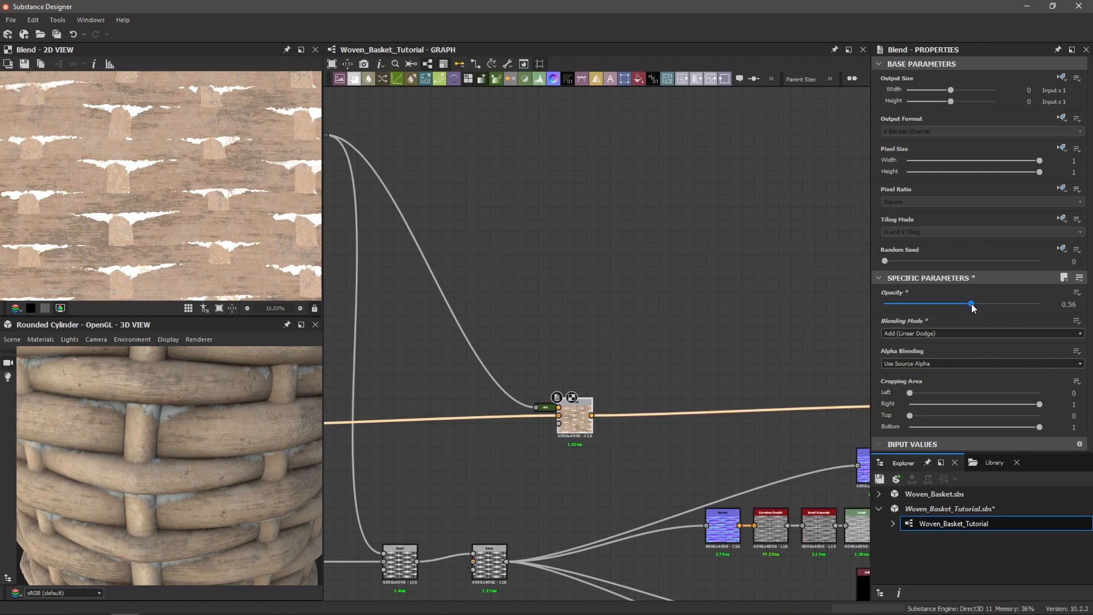
drag(972, 304, 966, 303)
- Examine the lightened wear patches on the basket in the 3D view, both close up and from farther away
drag(200, 411, 211, 437)
right_drag(211, 438, 178, 444)
drag(177, 444, 170, 453)
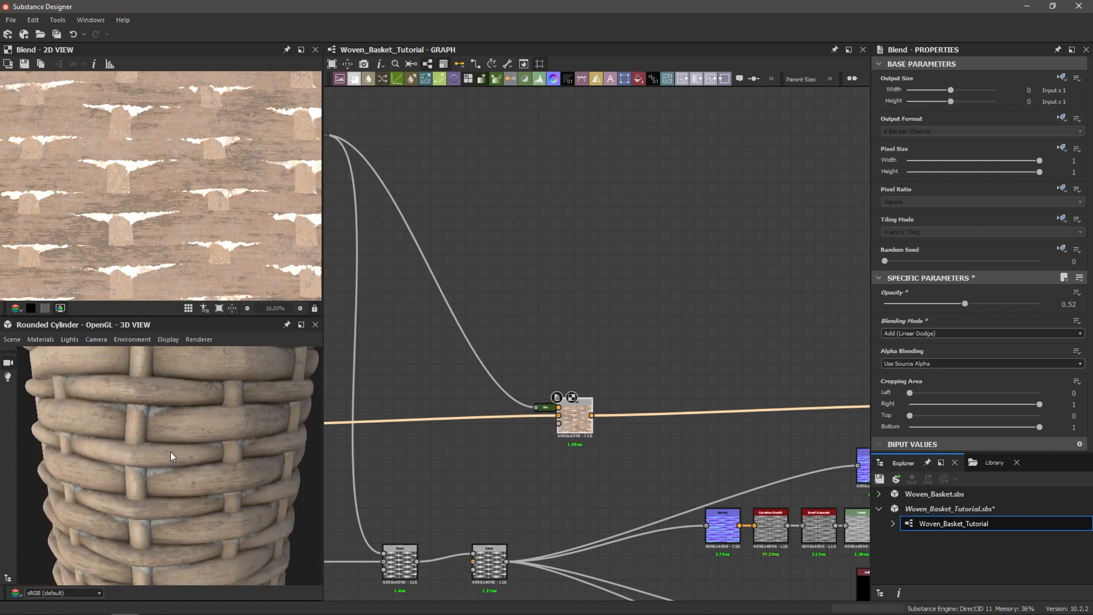
scroll(169, 454, up, 3)
scroll(173, 467, up, 3)
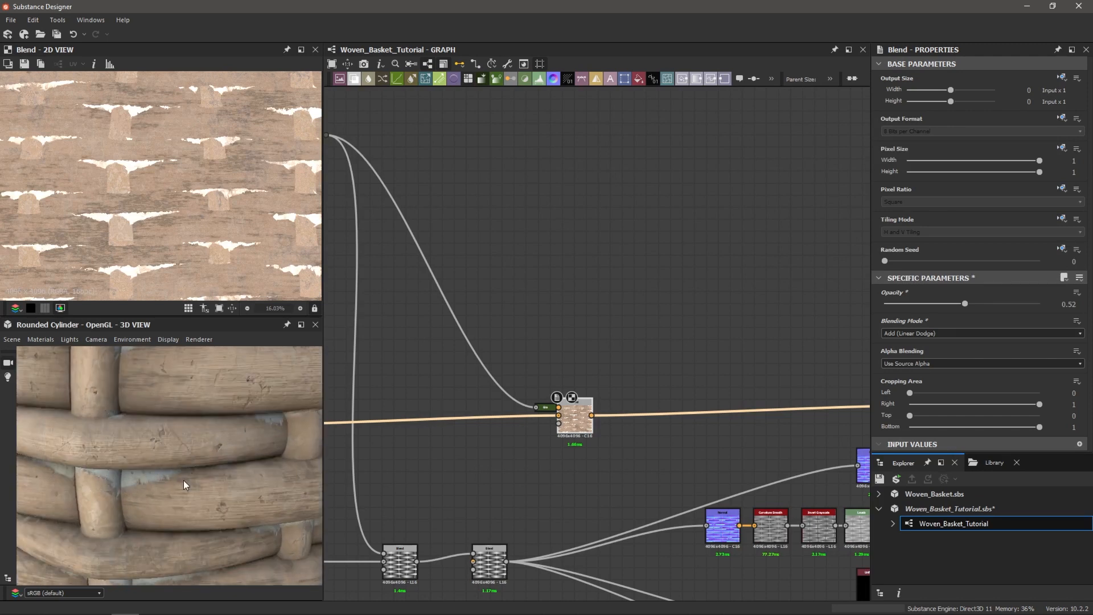
right_drag(183, 481, 153, 489)
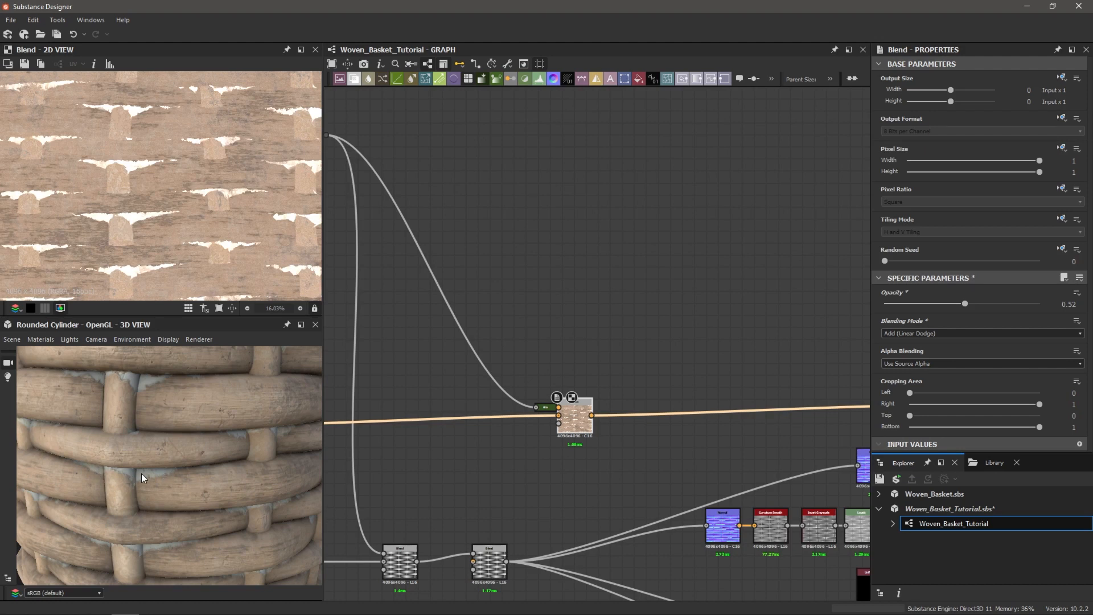
scroll(140, 475, up, 3)
scroll(126, 469, down, 3)
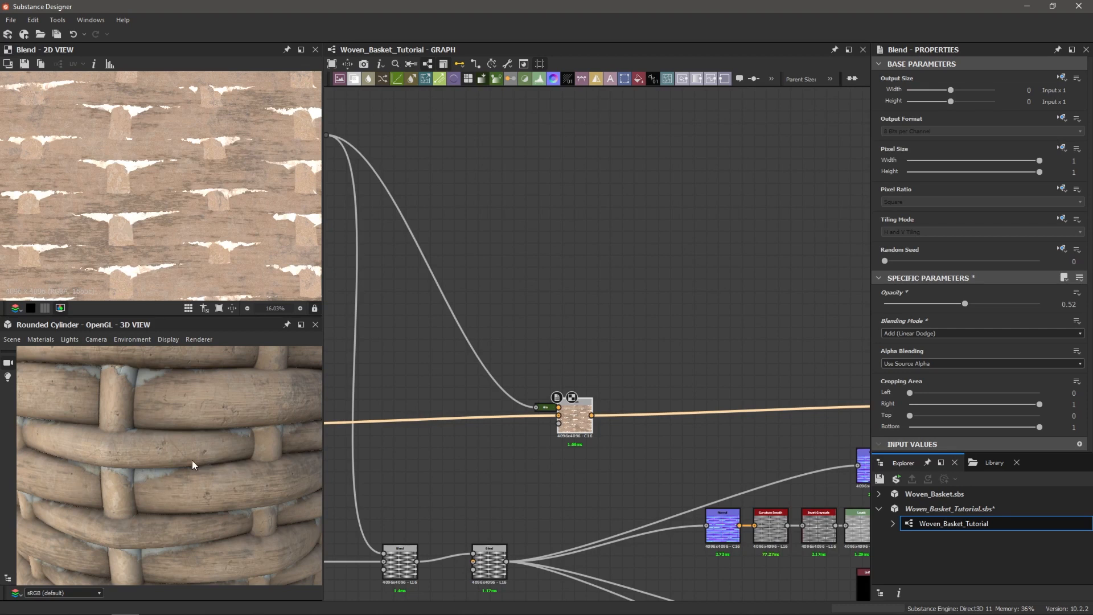
scroll(118, 482, down, 2)
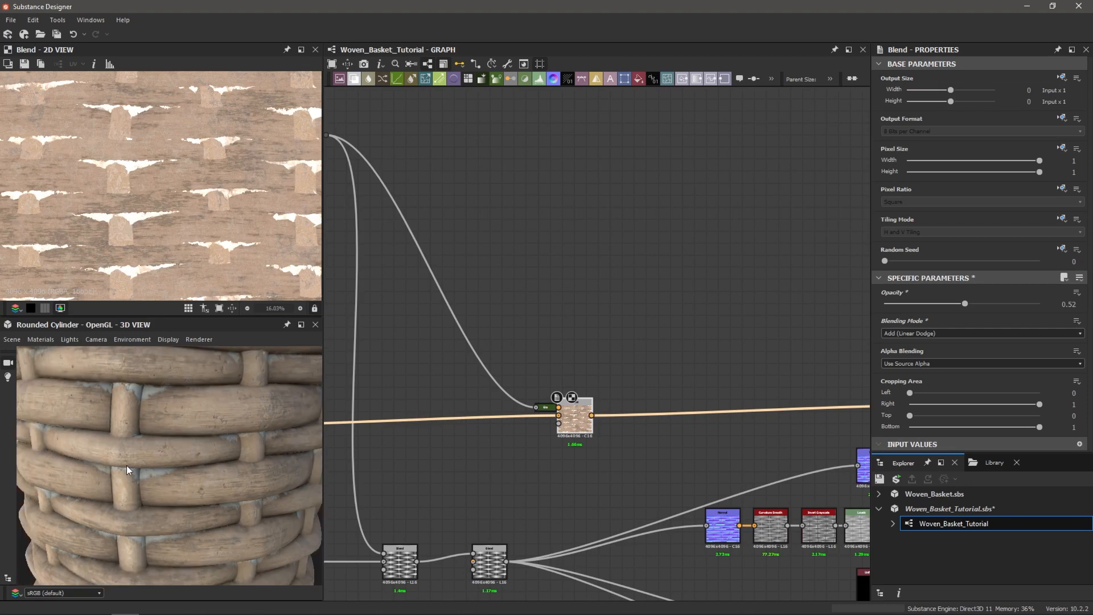
- Branch a Blur HQ Grayscale node off the Wear mask's Dot node and set its intensity to 6.06
middle_drag(574, 264, 665, 317)
mouse_move(517, 229)
middle_down()
mouse_move(675, 296)
mouse_move(531, 238)
middle_up()
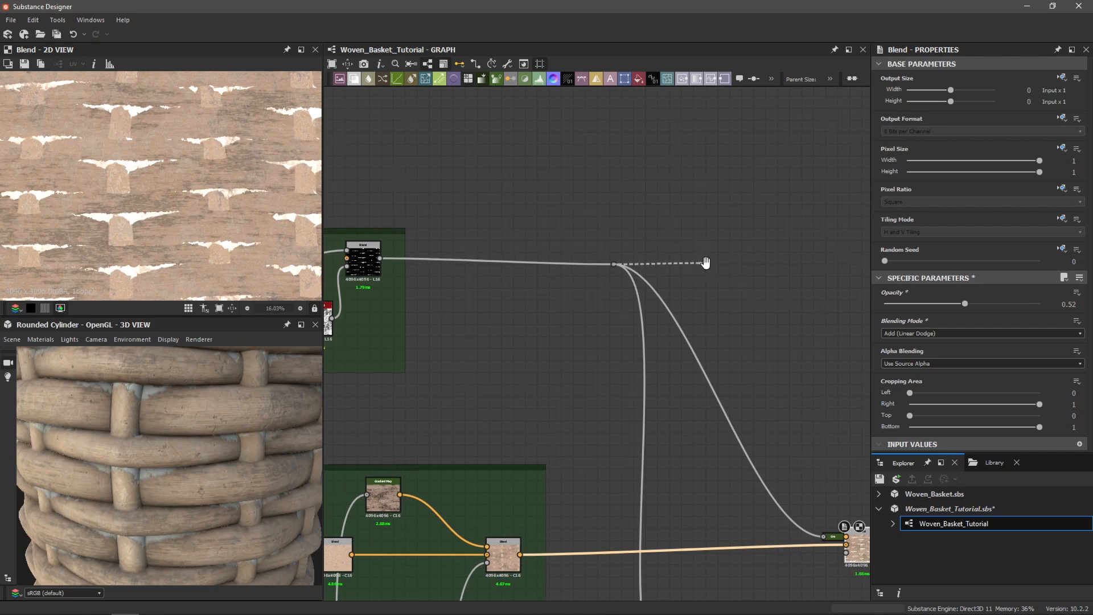
scroll(705, 264, down, 3)
middle_drag(662, 262, 642, 273)
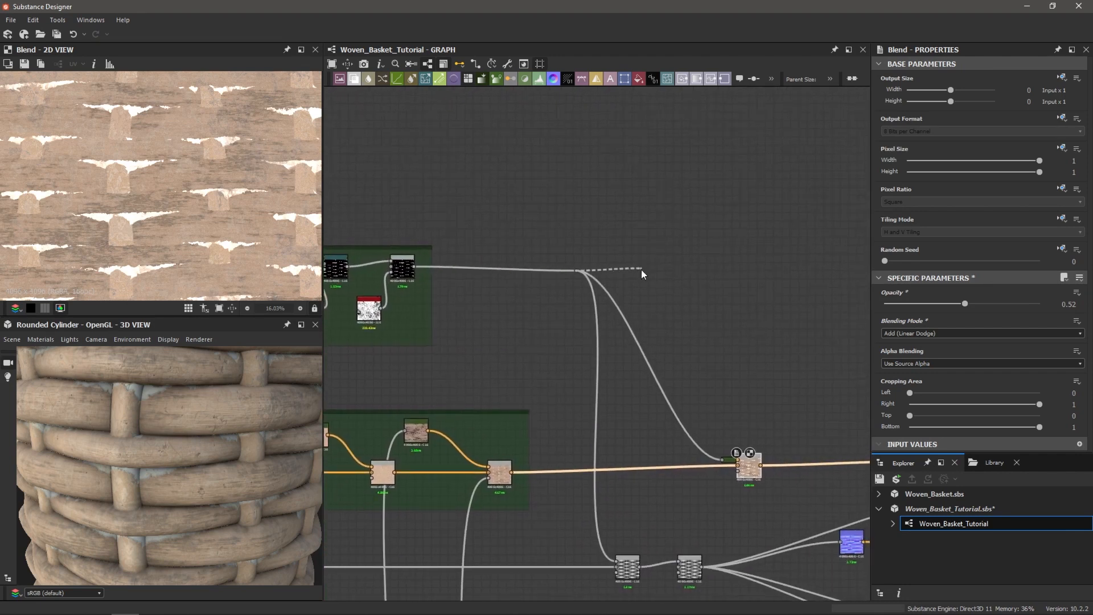
drag(675, 275, 673, 277)
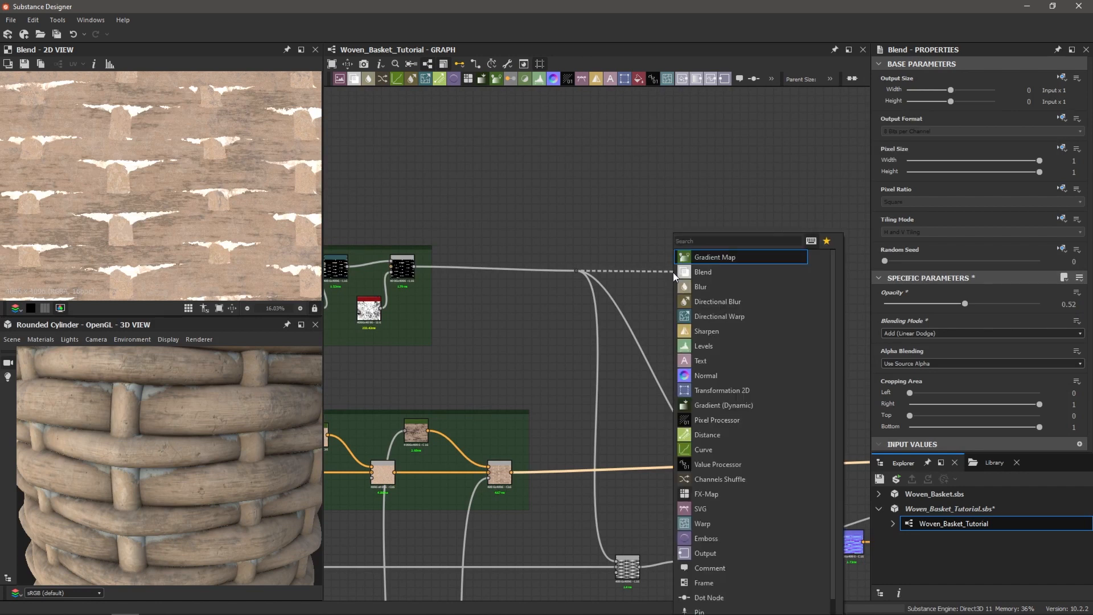
text(blur)
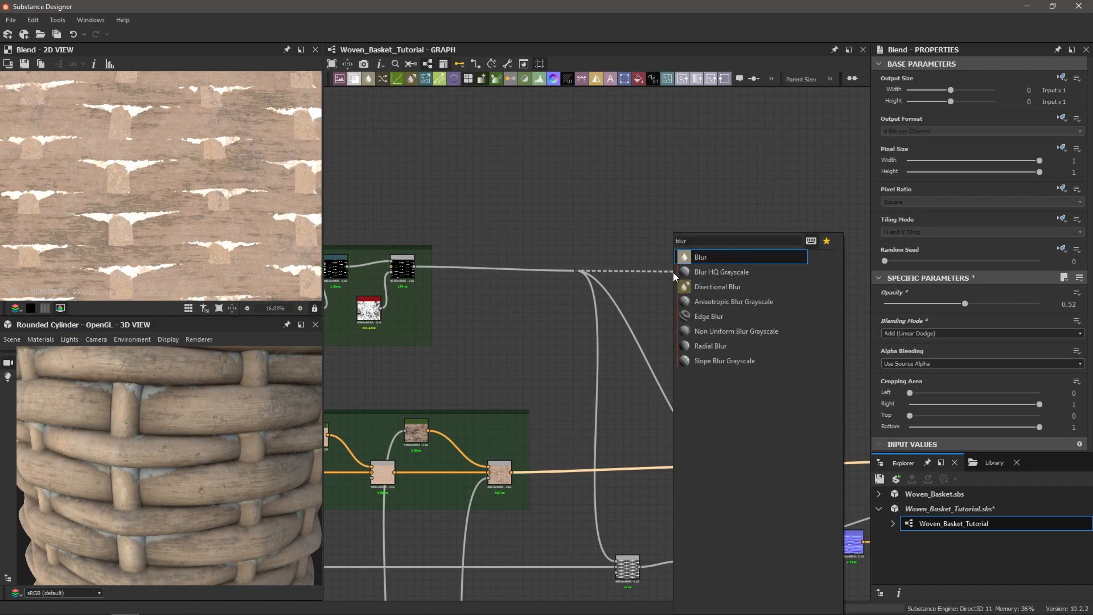
click(674, 272)
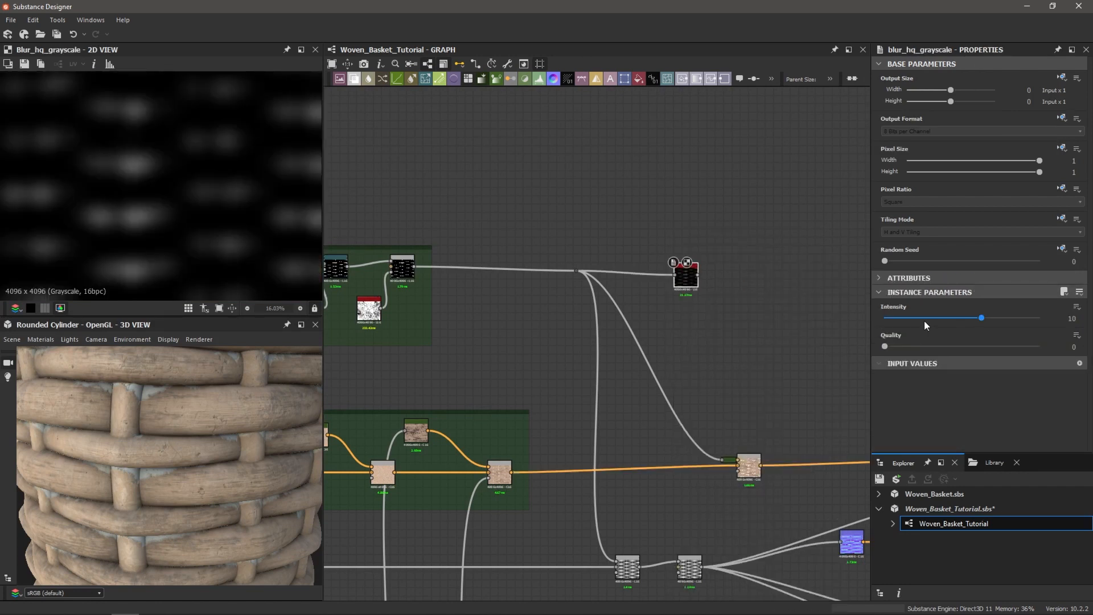
drag(977, 318, 944, 319)
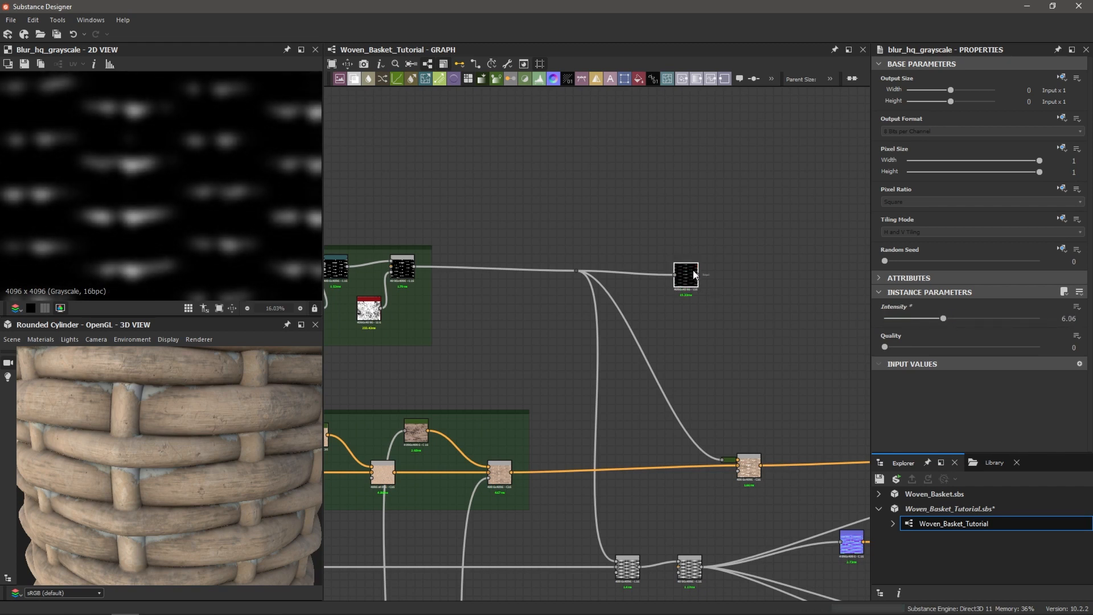
- Add a Dirt 4 noise node near the Blur HQ Grayscale node and check its pattern
scroll(735, 308, up, 2)
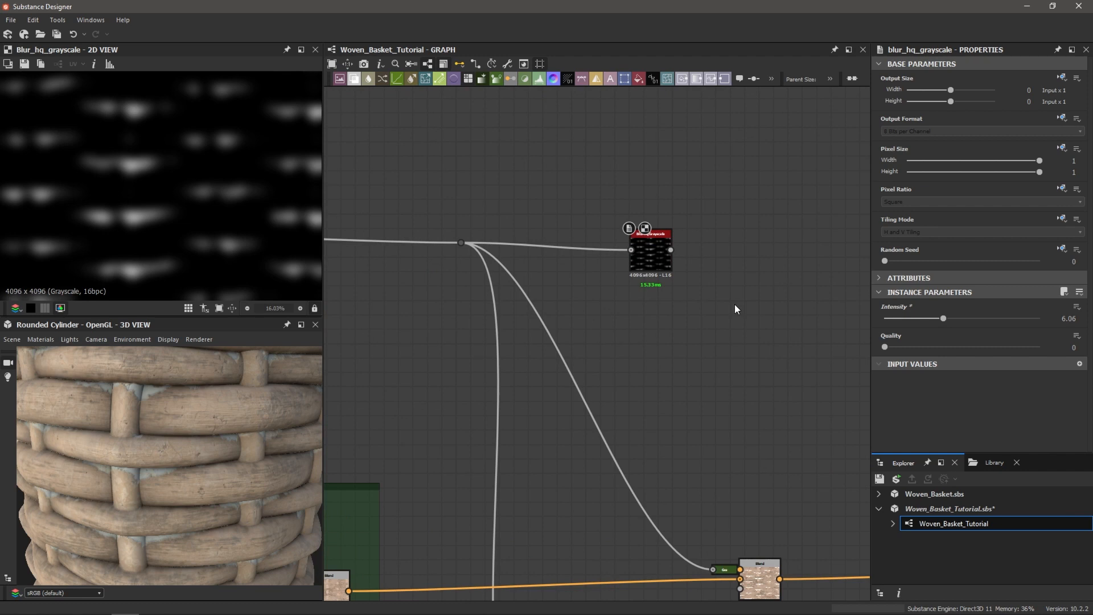
key(space)
text(dirt)
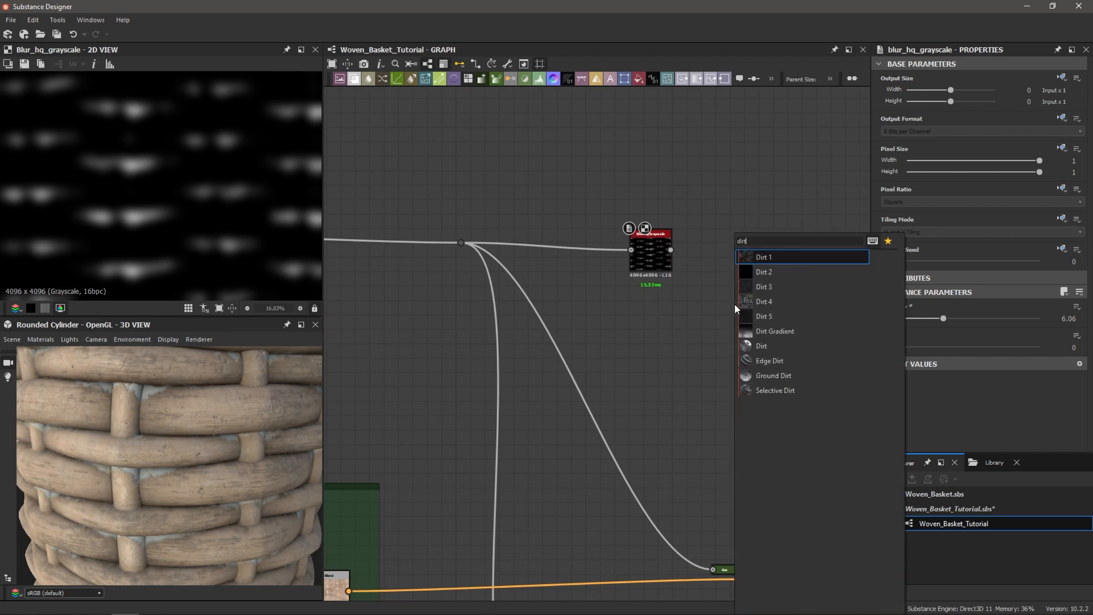
key(Down)
key(Down)
key(Down)
key(Return)
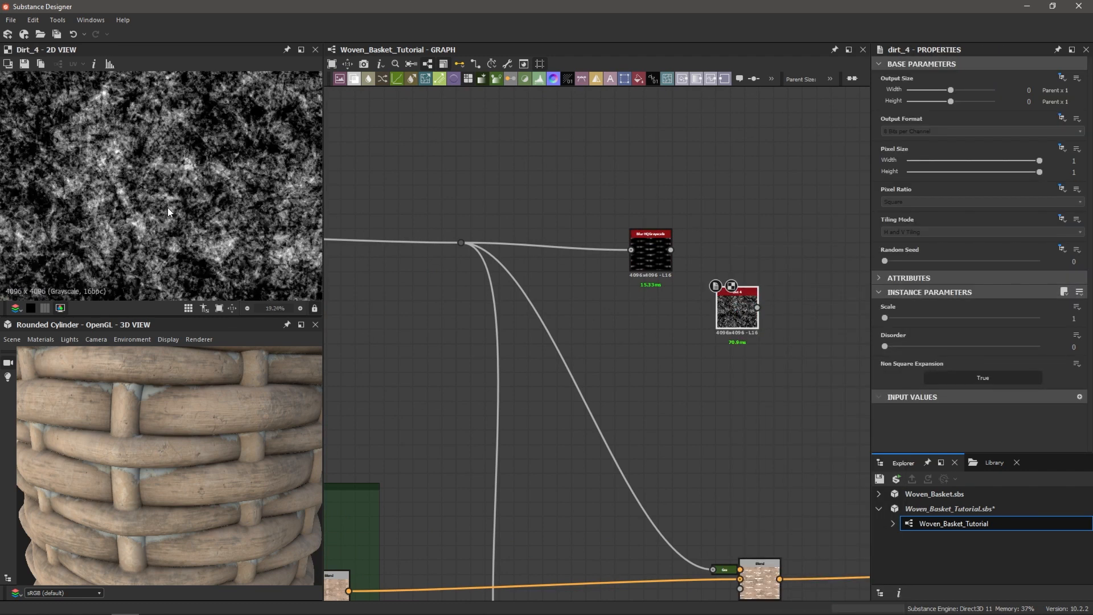
scroll(177, 232, up, 1)
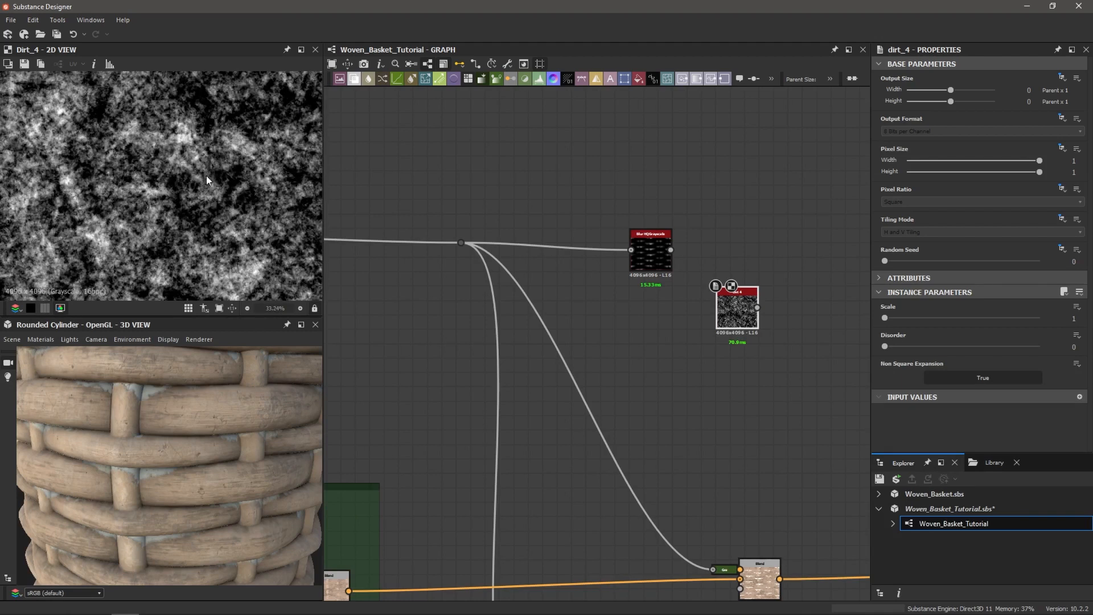
scroll(205, 222, down, 1)
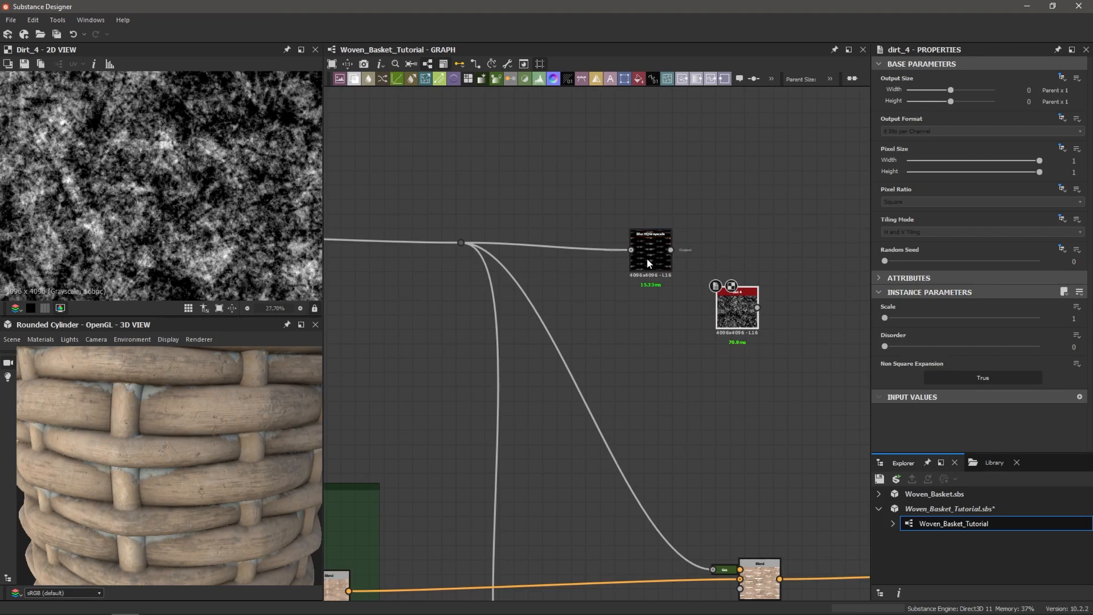
- Add a Blend node with the Blur HQ Grayscale as background and the Dirt 4 noise as foreground
click(646, 258)
middle_drag(803, 259, 715, 261)
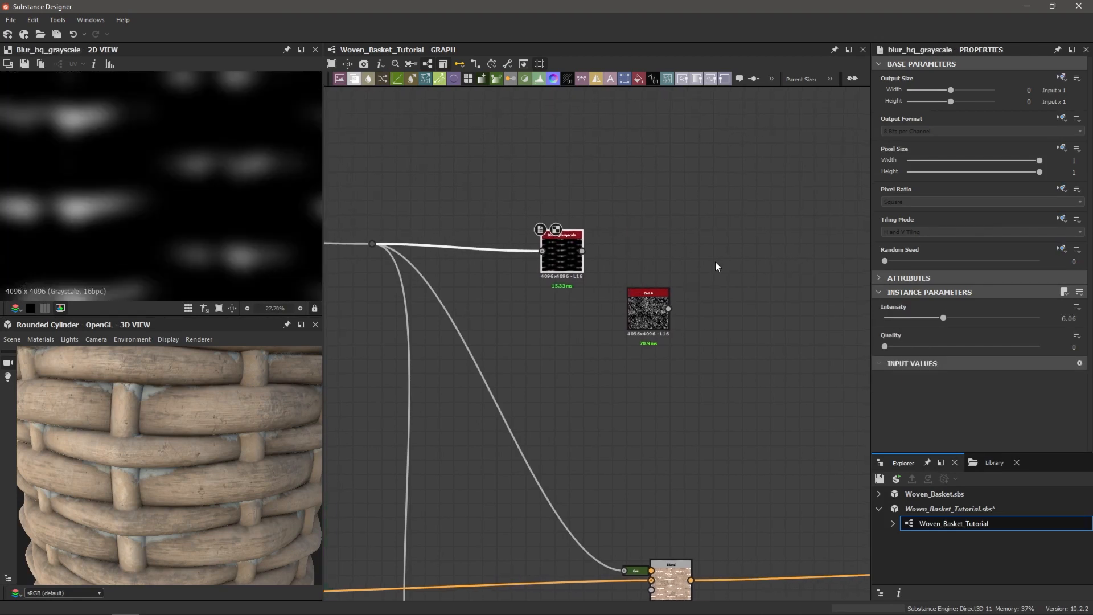
key(space)
text(blend)
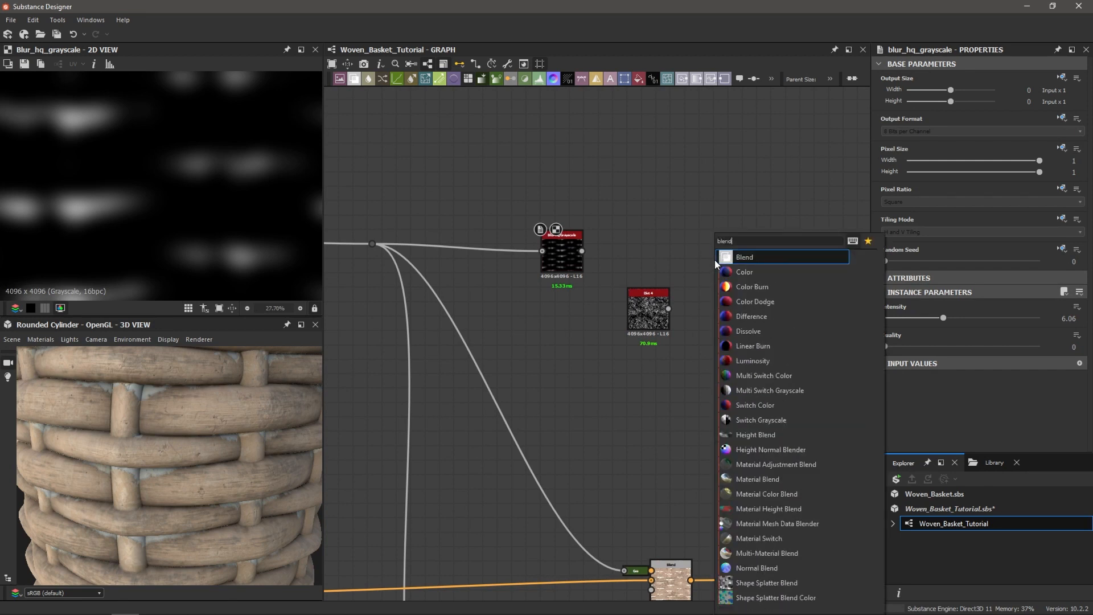
key(Return)
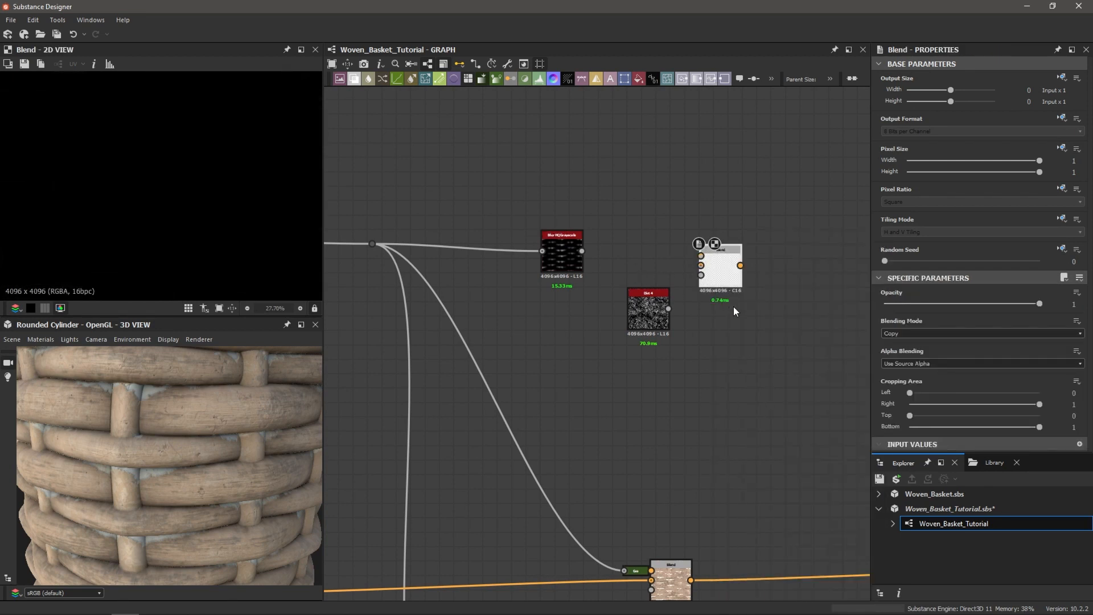
drag(636, 302, 622, 158)
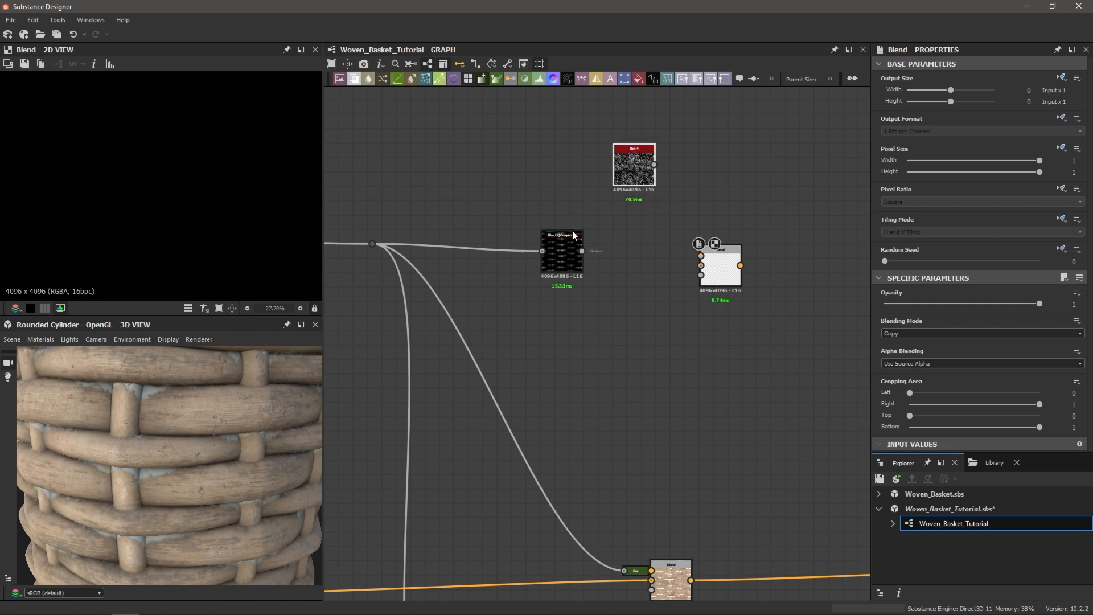
drag(562, 247, 701, 265)
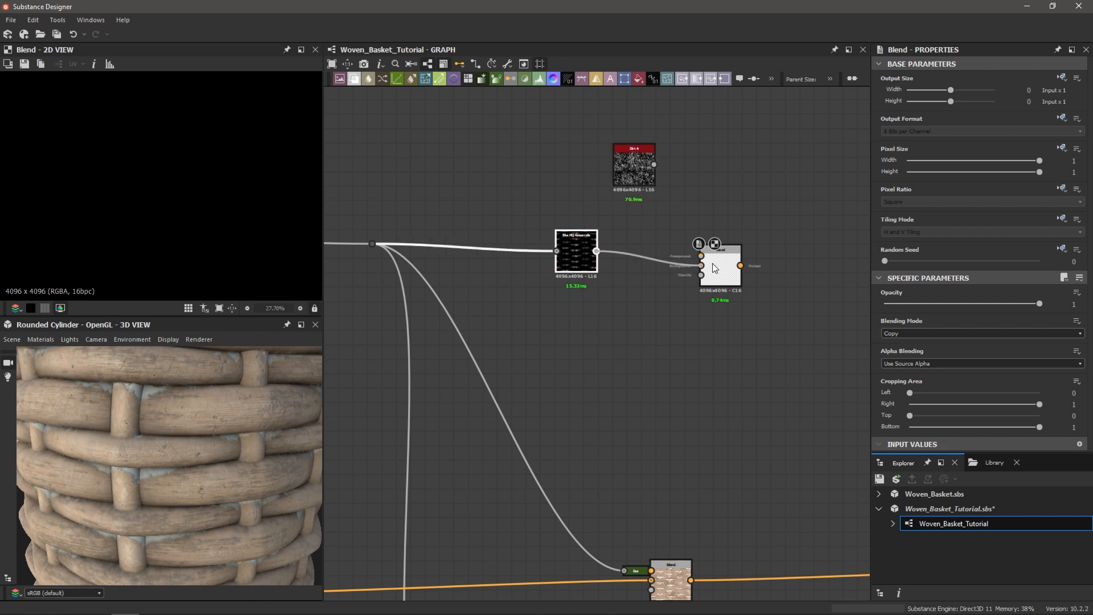
drag(653, 165, 701, 256)
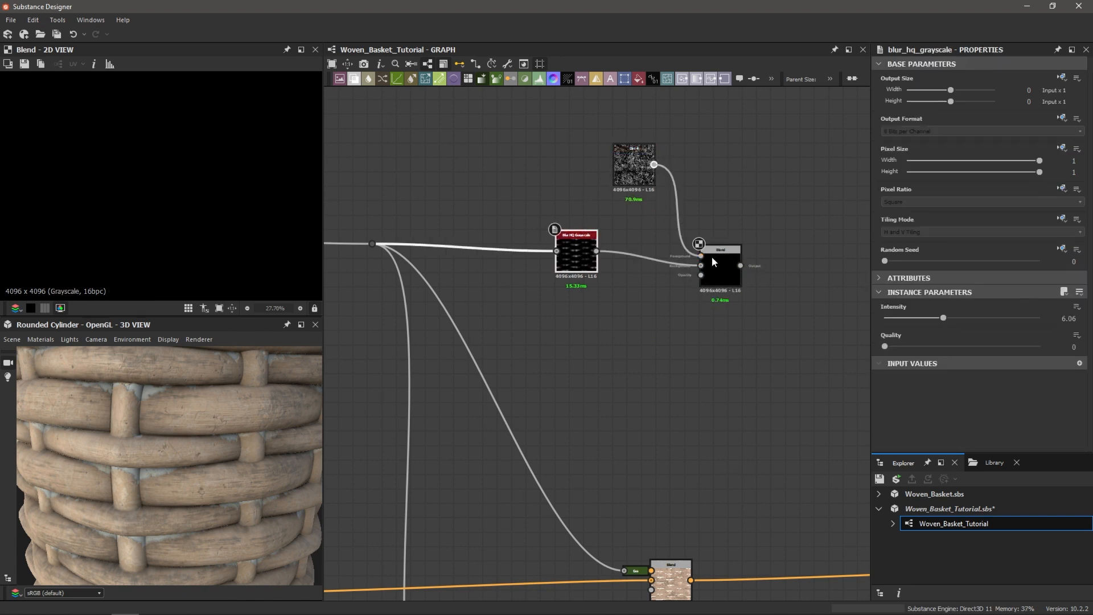
- Set the dirt Blend's blending mode to Multiply and align the node with the Blur HQ Grayscale
click(712, 257)
click(888, 334)
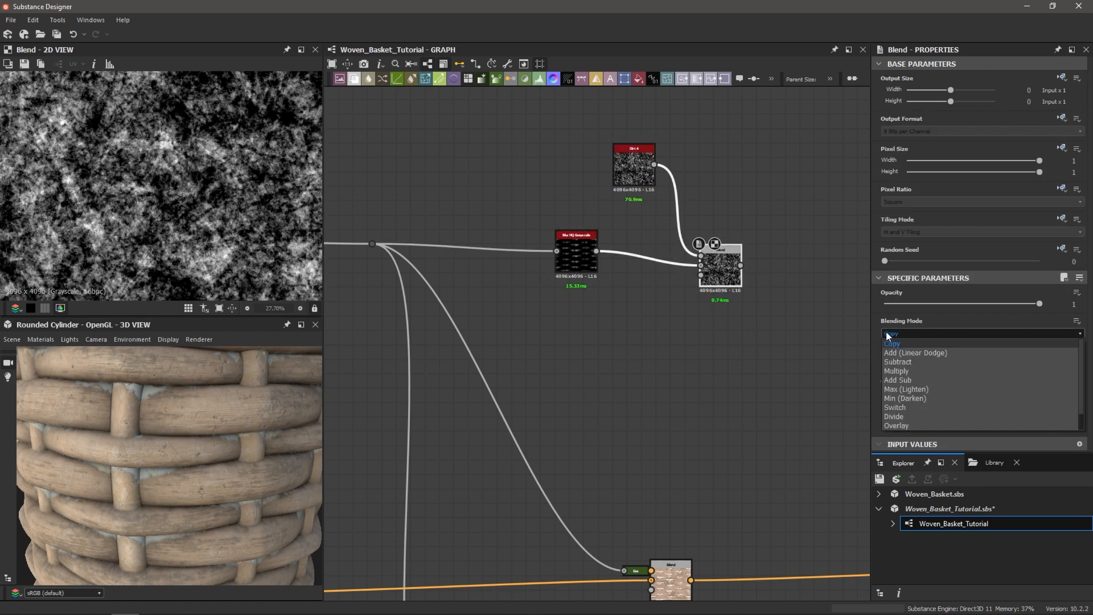
click(906, 372)
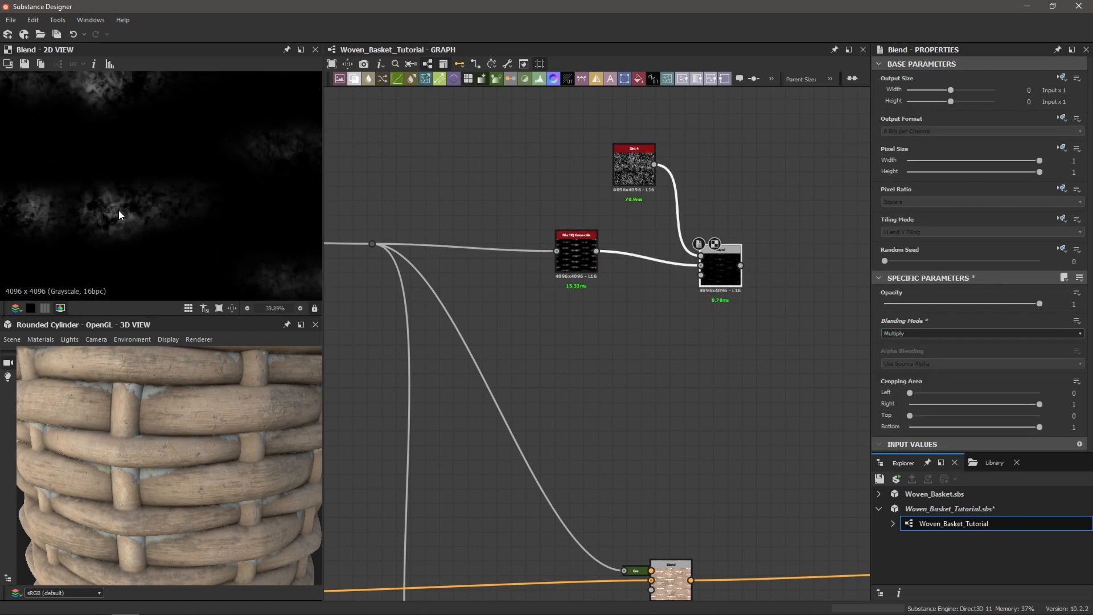
scroll(125, 216, down, 1)
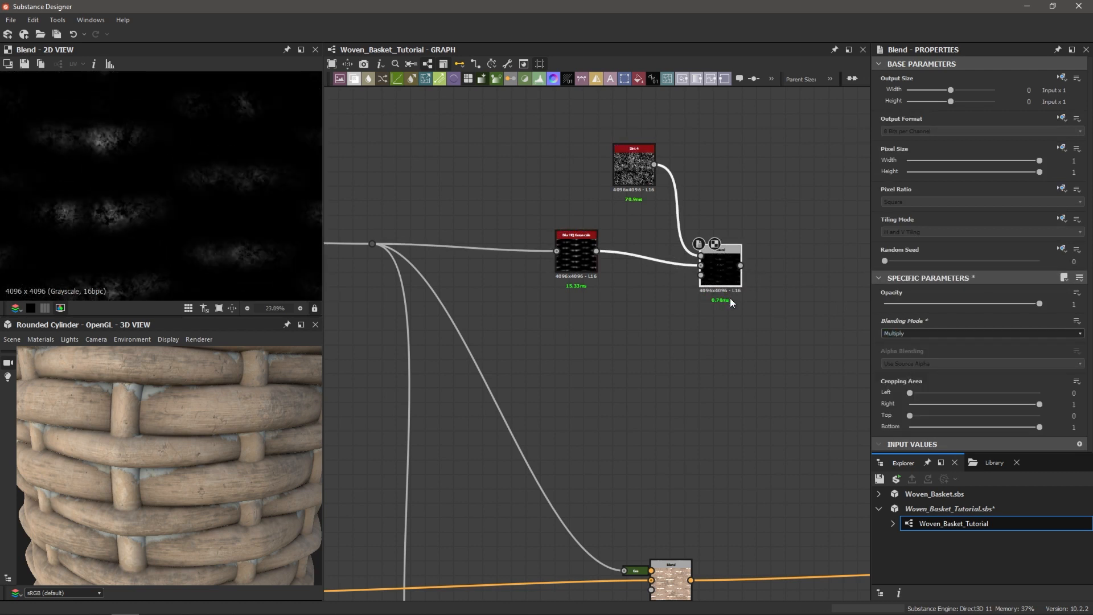
drag(712, 262, 705, 247)
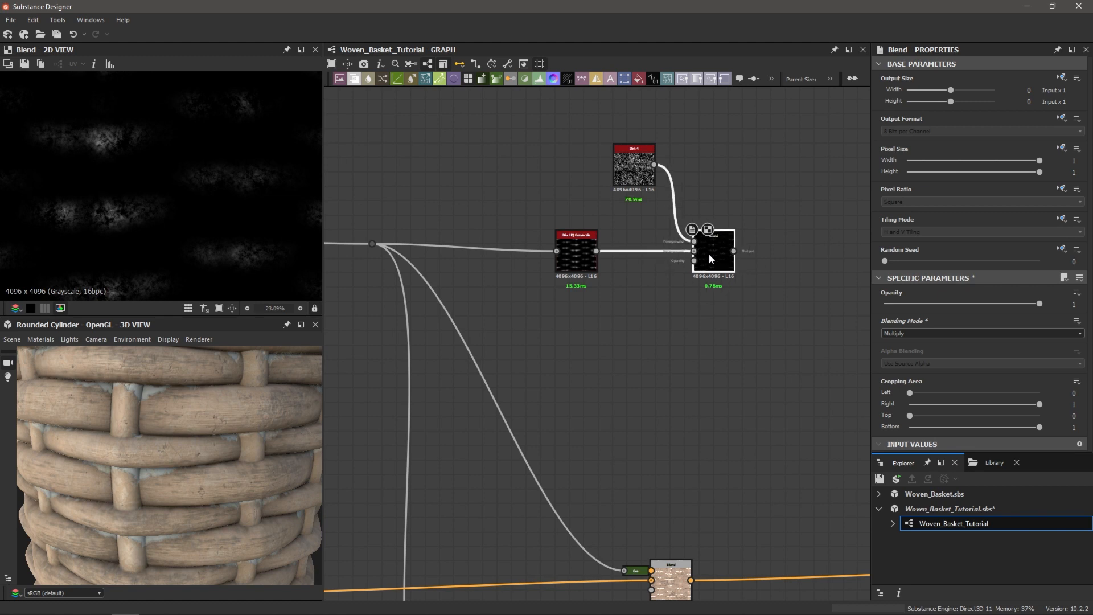
scroll(709, 254, up, 3)
scroll(705, 281, down, 3)
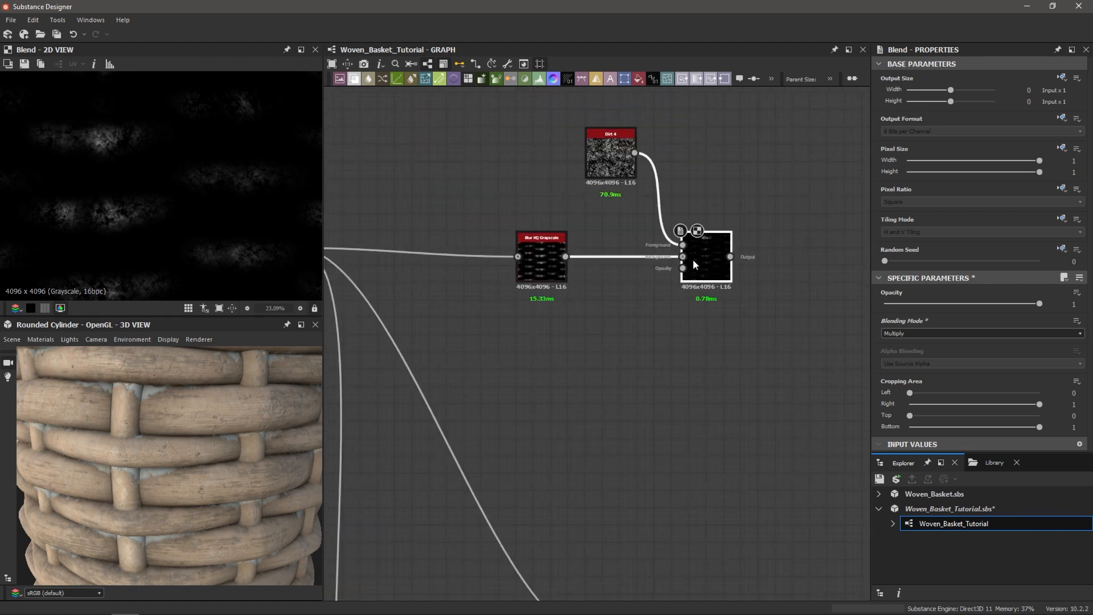
- Append a Levels node to the dirt Blend and lower its input white level to brighten the mask
key(space)
text(lev)
key(Return)
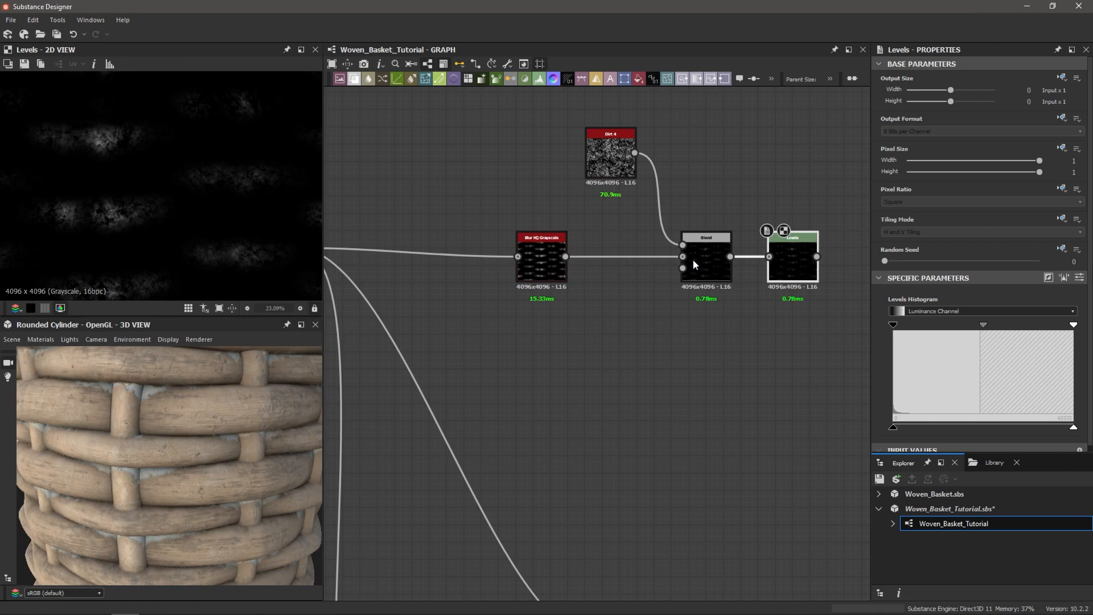
drag(1073, 326, 961, 336)
- Insert a Blend node between the albedo wear Blend and the base color output, using Add (Linear Dodge) mode
scroll(671, 444, down, 5)
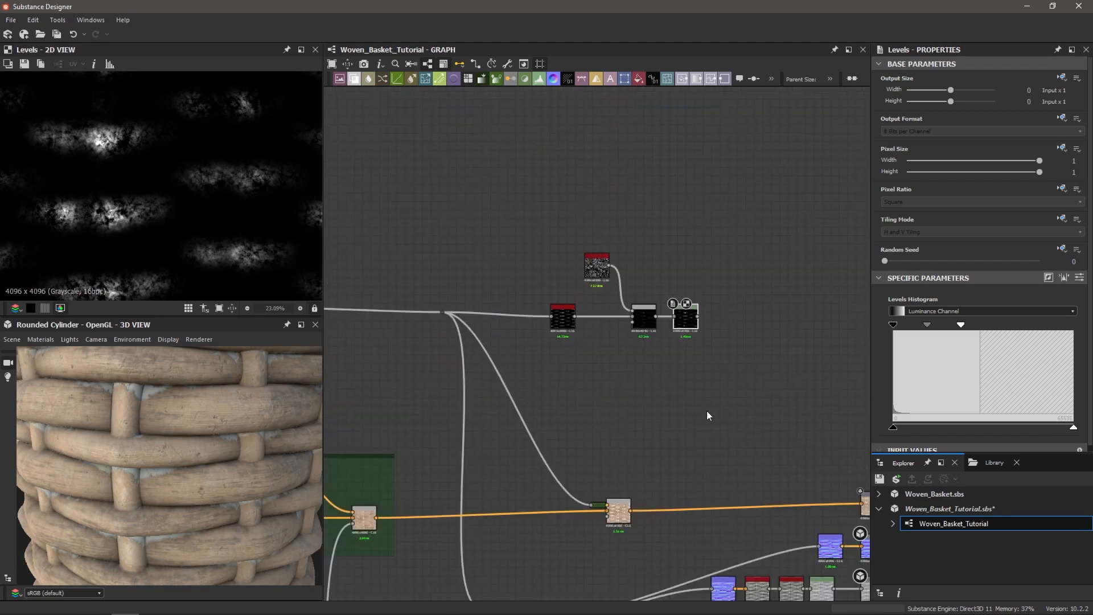
middle_drag(708, 416, 659, 401)
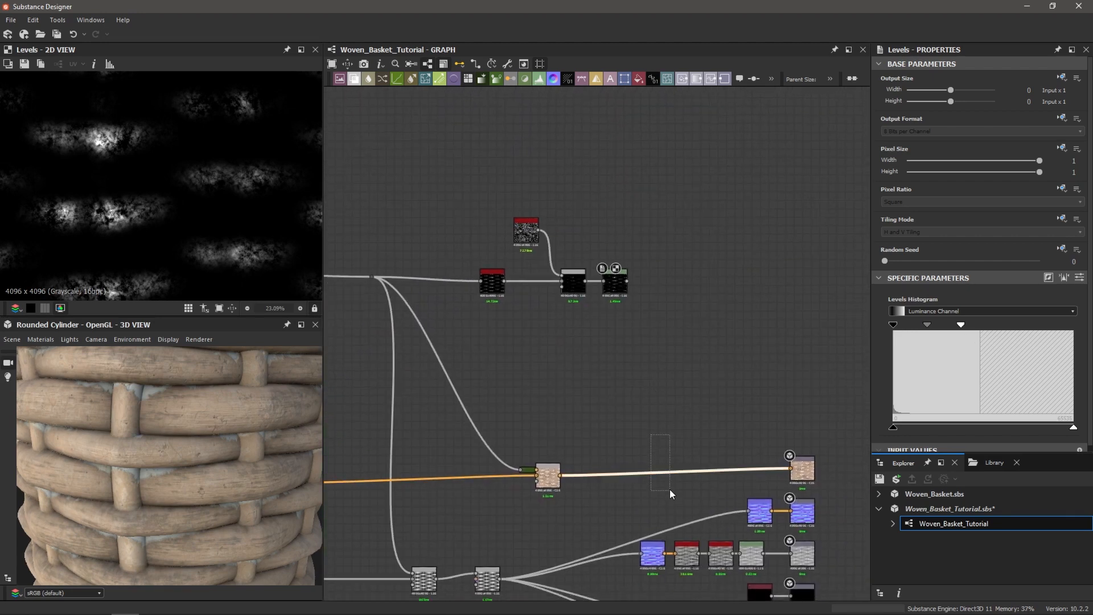
key(space)
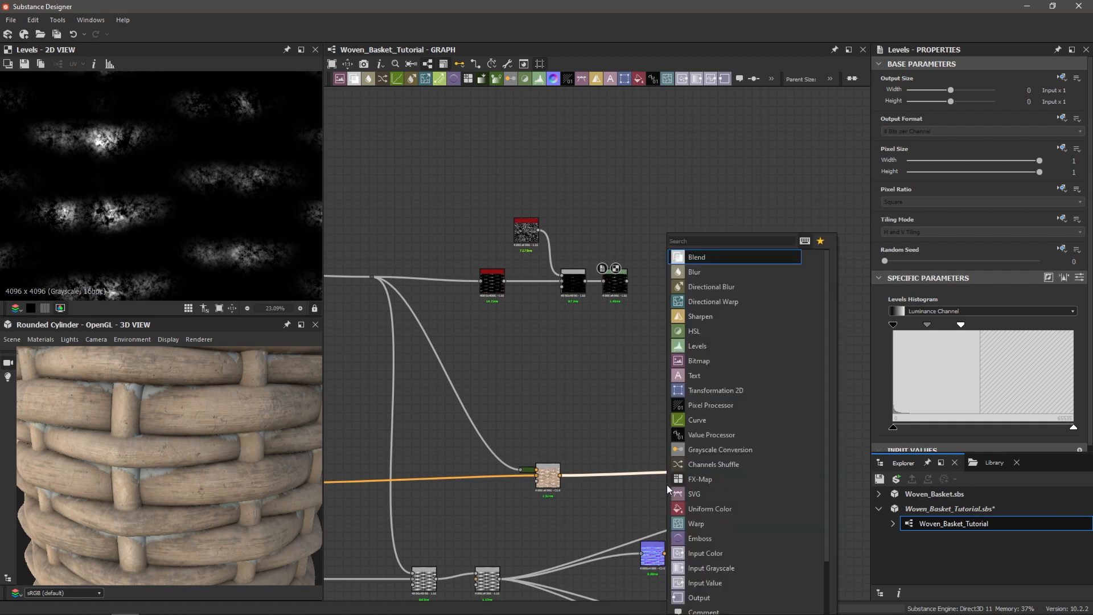
key(Return)
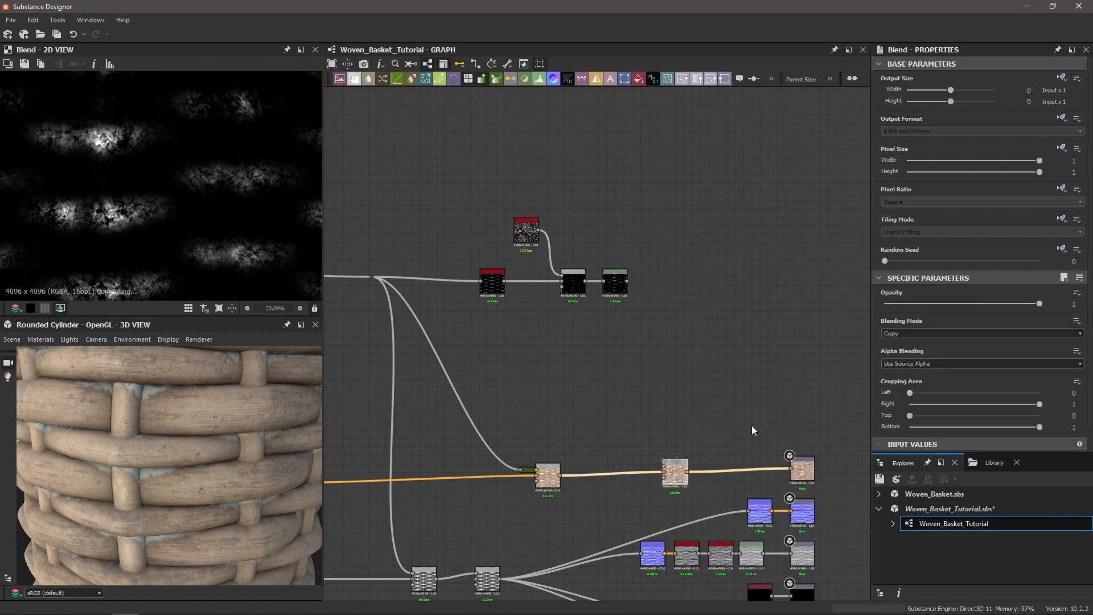
click(905, 333)
click(907, 350)
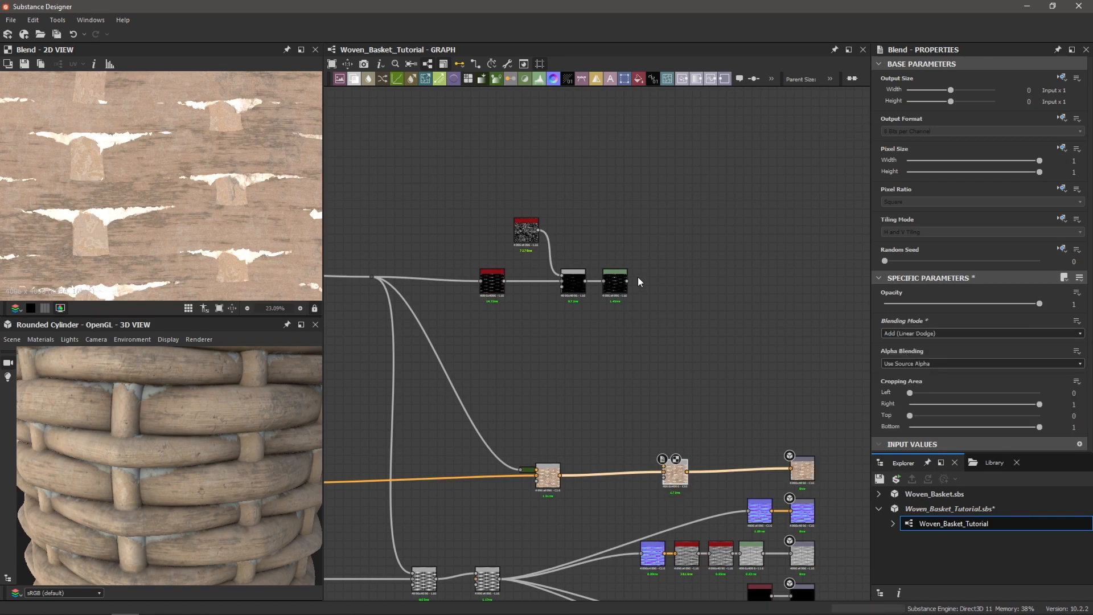
- Connect the Surrounding-wear Levels output to the Add (Linear Dodge) Blend's foreground through a Gradient Map docked onto that Blend
drag(627, 282, 672, 493)
scroll(658, 449, up, 4)
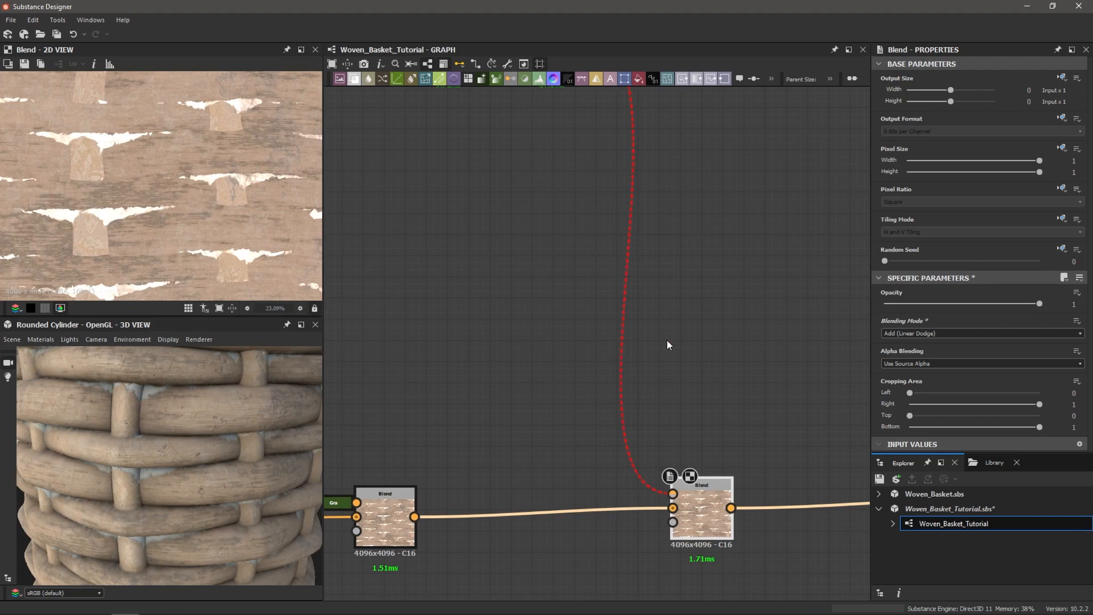
drag(667, 341, 589, 341)
key(space)
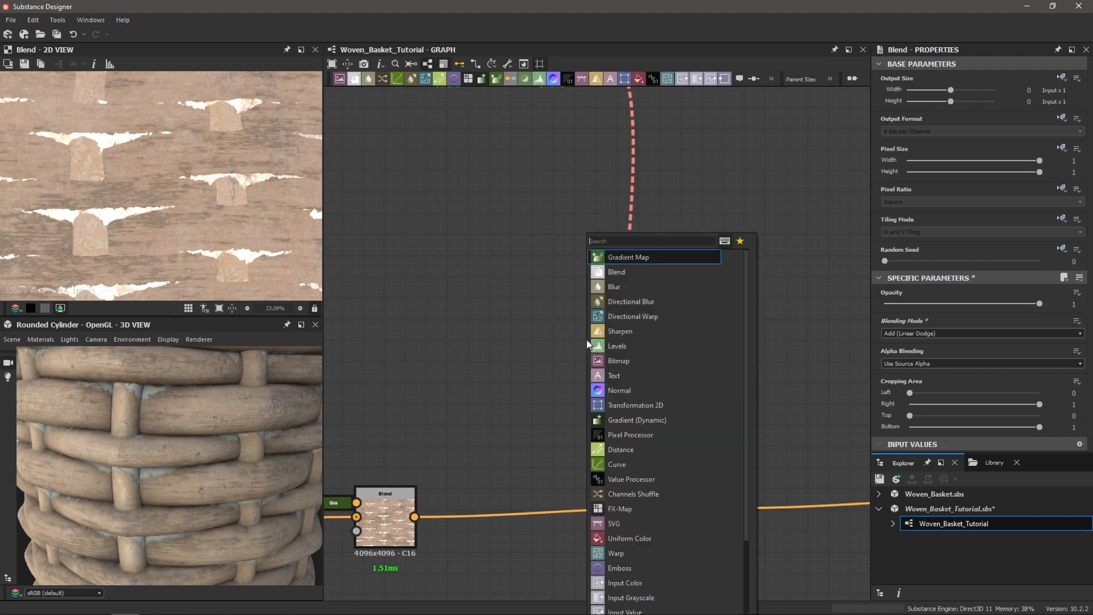
text(gr)
key(Return)
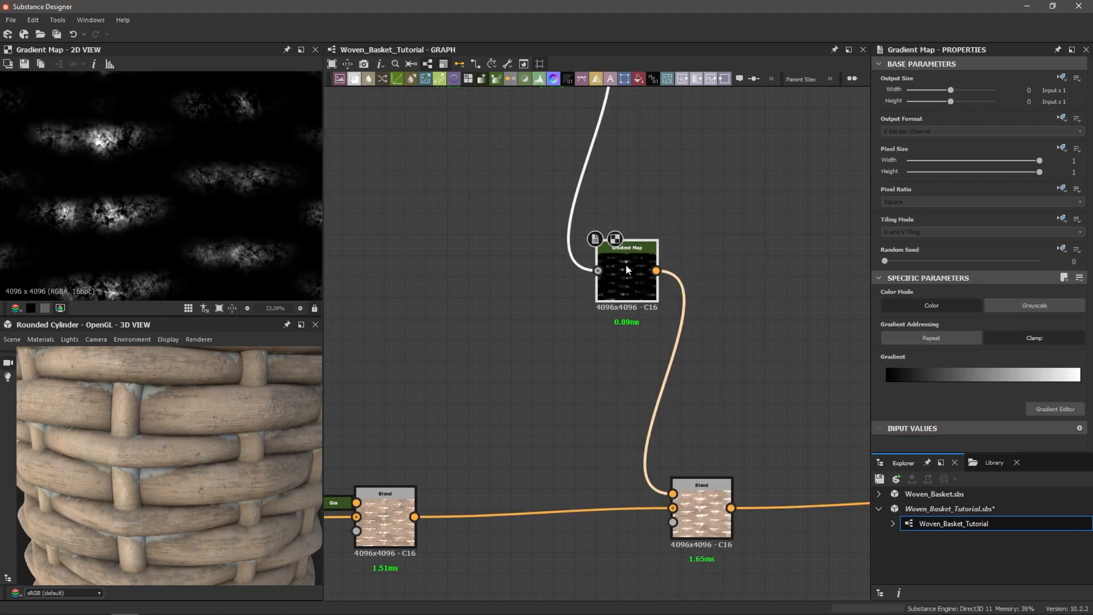
drag(627, 265, 619, 433)
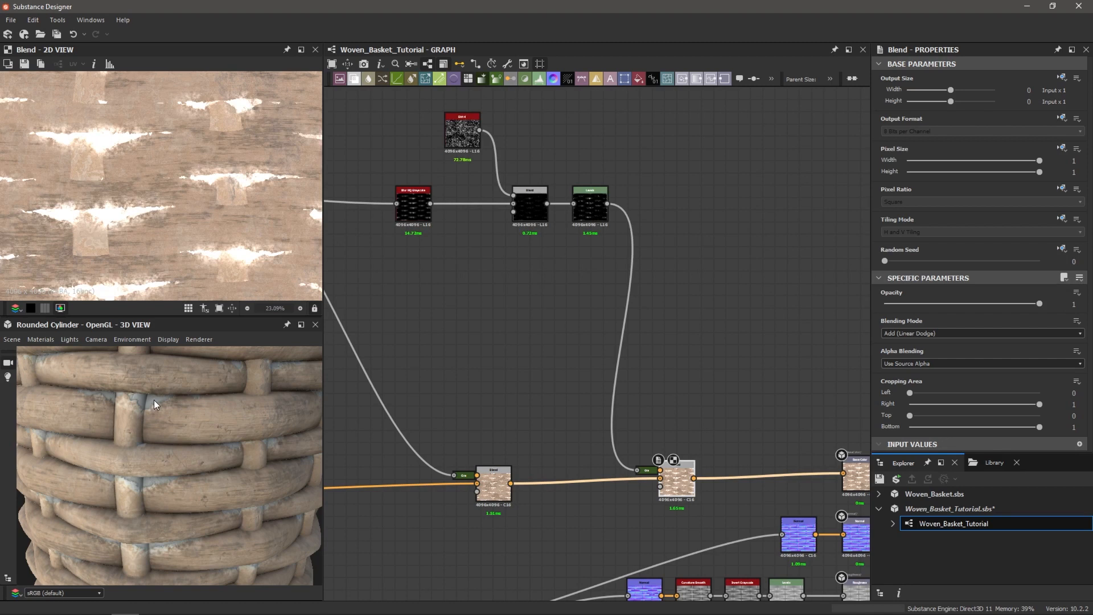
scroll(154, 400, down, 5)
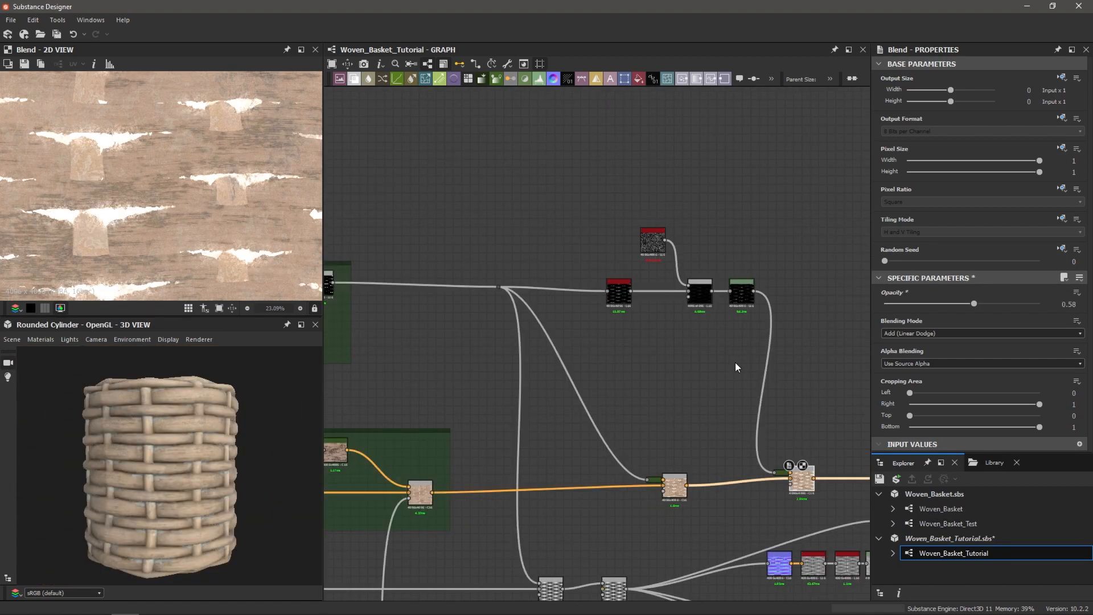
- Frame the Blur HQ, Dirt 4, Blend and Levels nodes, titling the frame "Surrounding Wear" and colouring it dark green
drag(552, 223, 802, 319)
key(space)
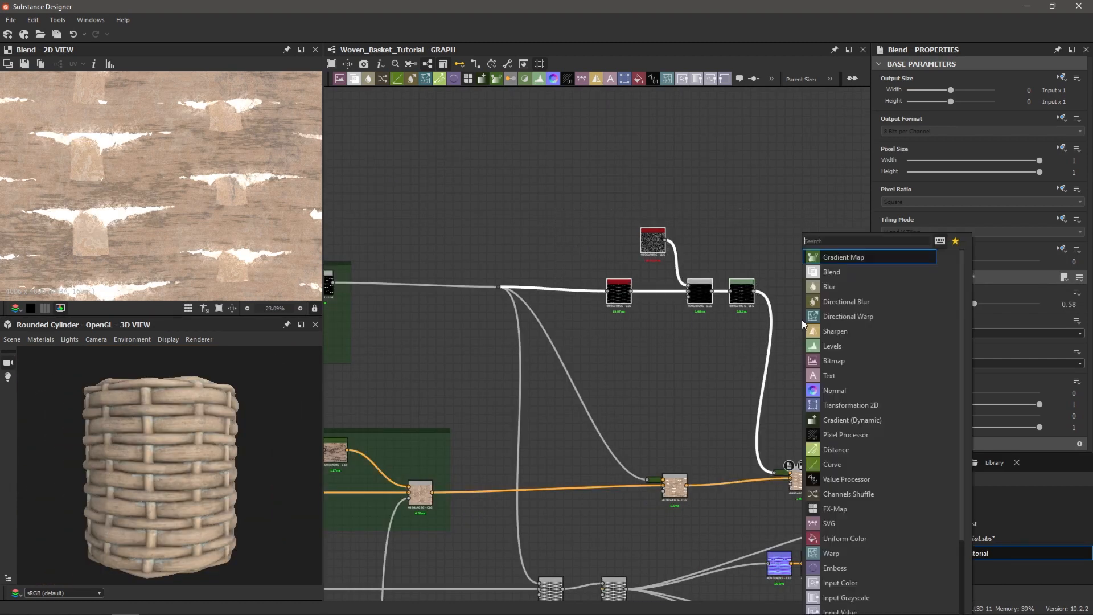
text(fra)
key(Return)
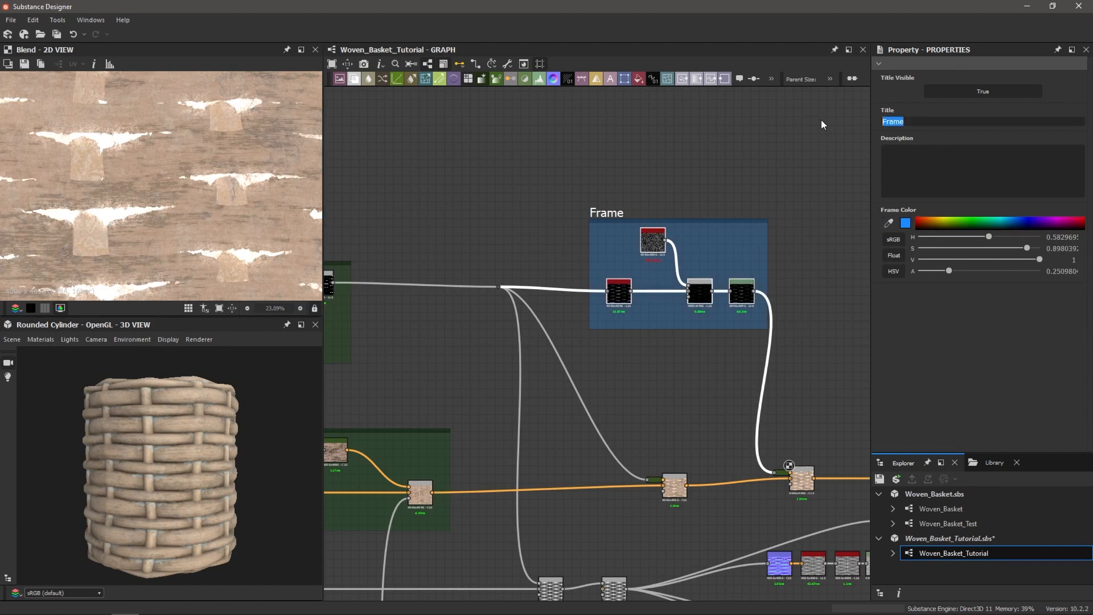
text(Surrounding Wear)
key(Return)
click(960, 224)
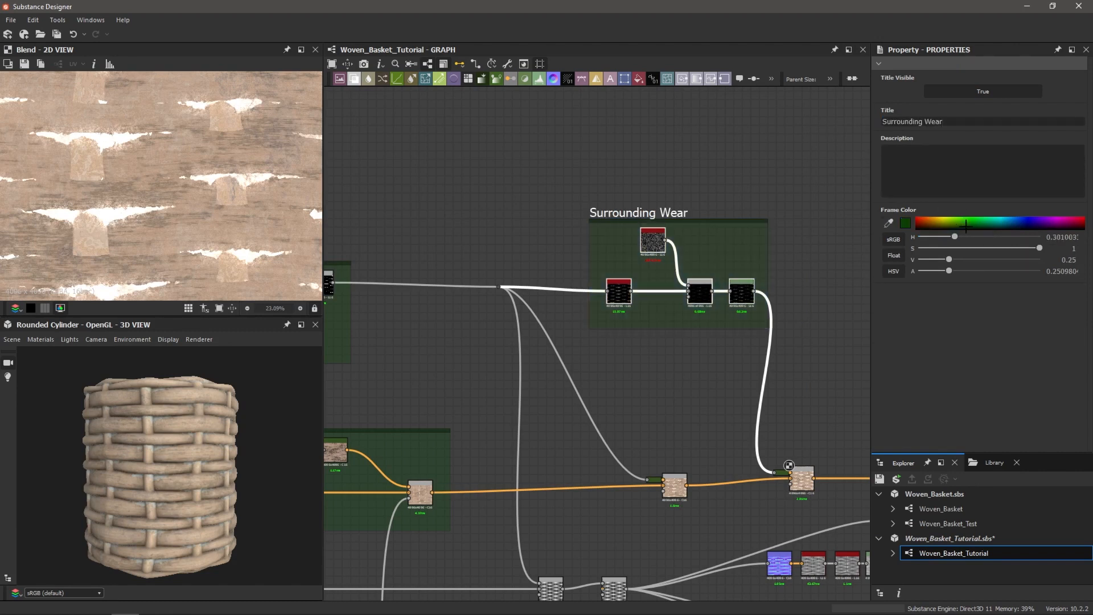
- Review the whole graph from the Horizontal Bands and Vertical Column Supports frames through Organic Warping to Base Albedo
key(f)
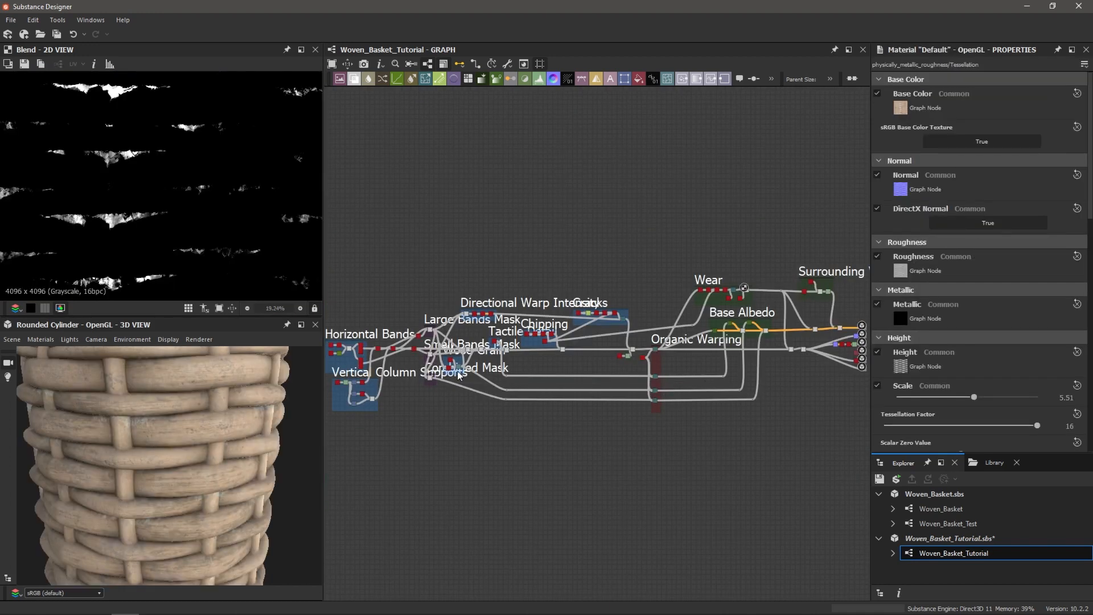
scroll(533, 372, up, 1)
scroll(451, 396, up, 2)
middle_drag(450, 398, 670, 384)
middle_drag(539, 401, 523, 420)
scroll(508, 322, up, 7)
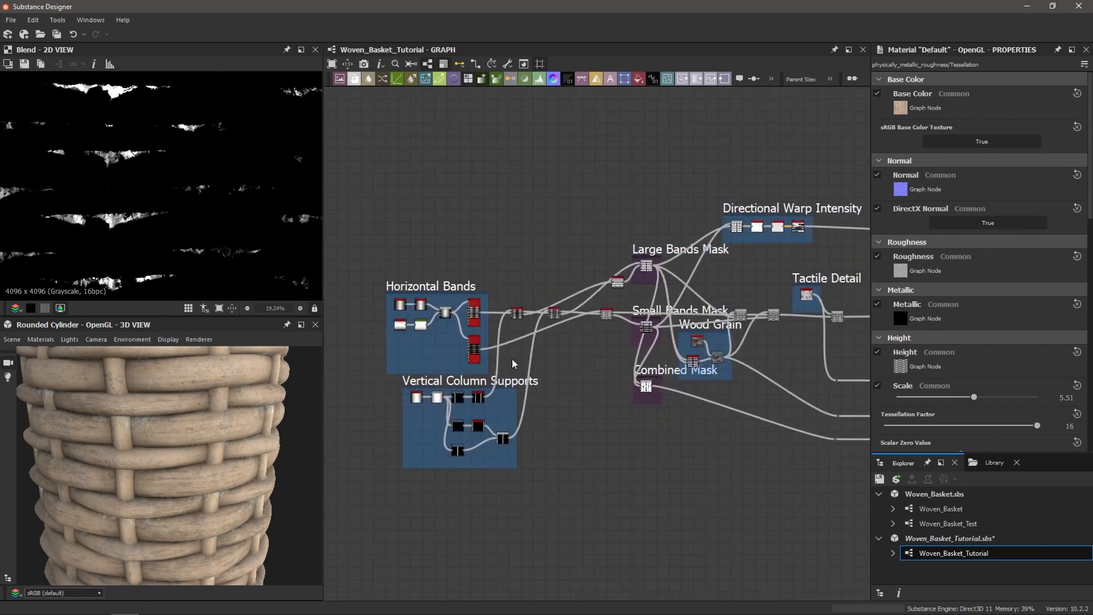
scroll(435, 342, down, 7)
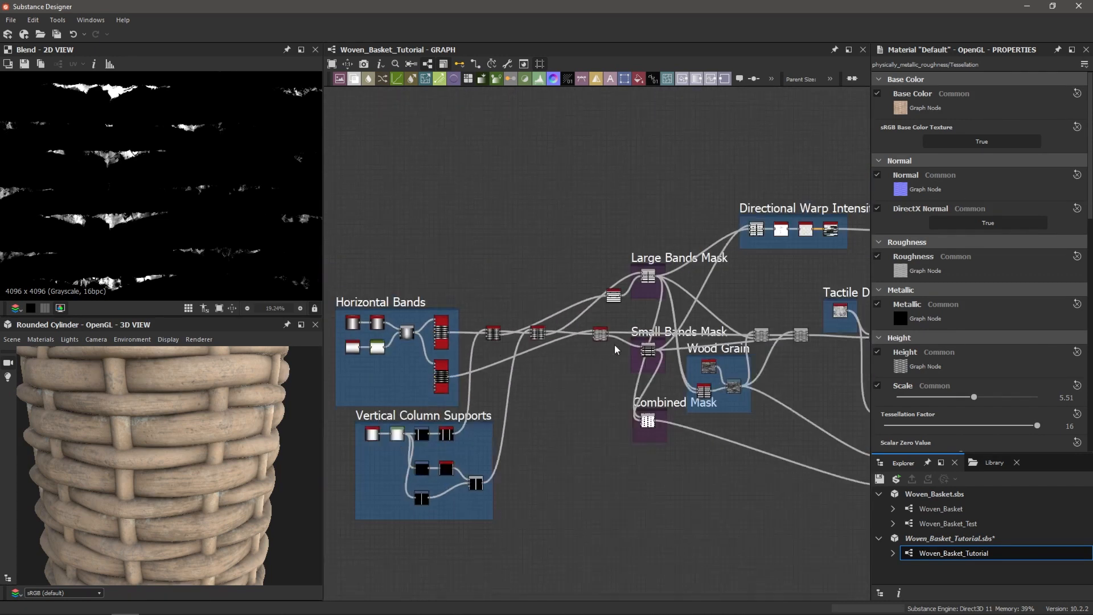
middle_drag(614, 344, 459, 361)
middle_drag(643, 373, 559, 390)
middle_drag(641, 378, 525, 402)
middle_drag(732, 360, 420, 321)
scroll(593, 367, up, 3)
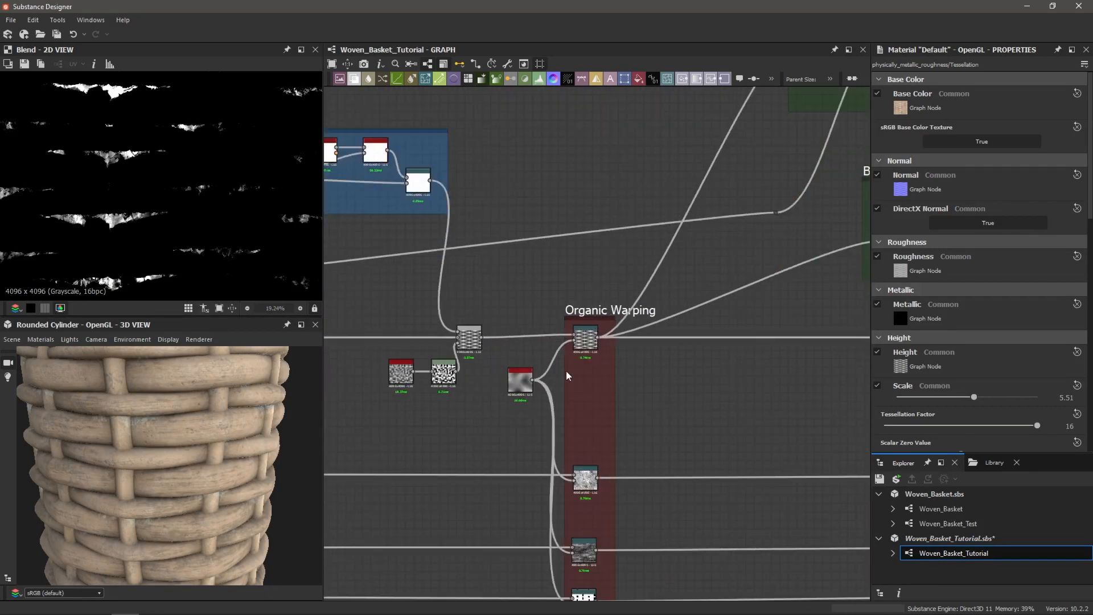
middle_drag(659, 336, 500, 373)
scroll(501, 370, down, 4)
middle_drag(652, 334, 547, 350)
scroll(627, 344, up, 3)
scroll(636, 327, down, 2)
scroll(497, 344, up, 9)
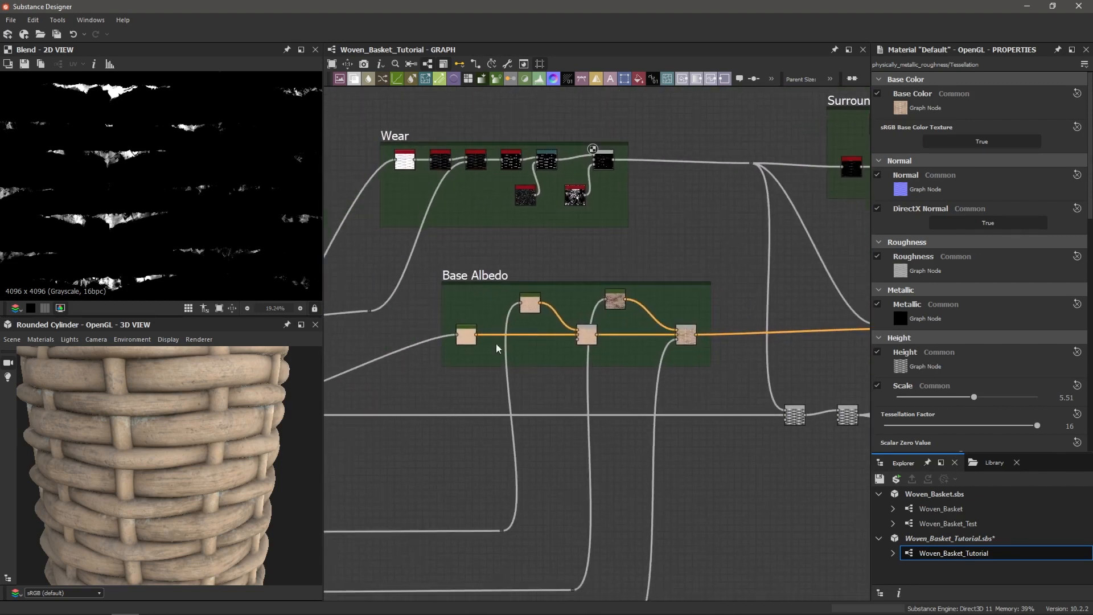
- Preview the first two Gradient Maps and the final Blend of the Base Albedo frame in the 2D view
double_click(416, 317)
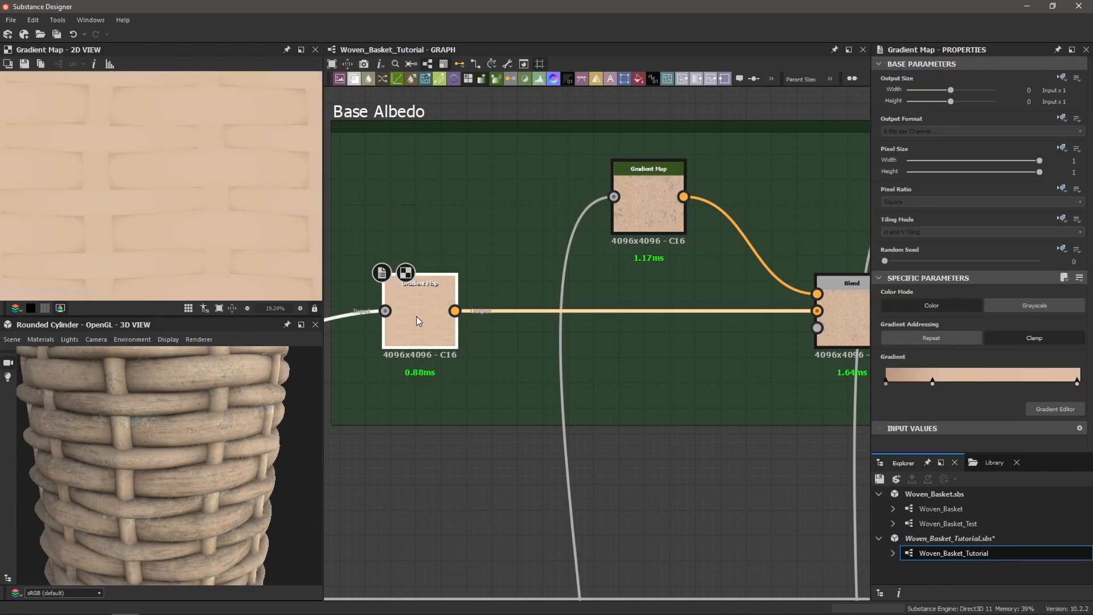
double_click(641, 202)
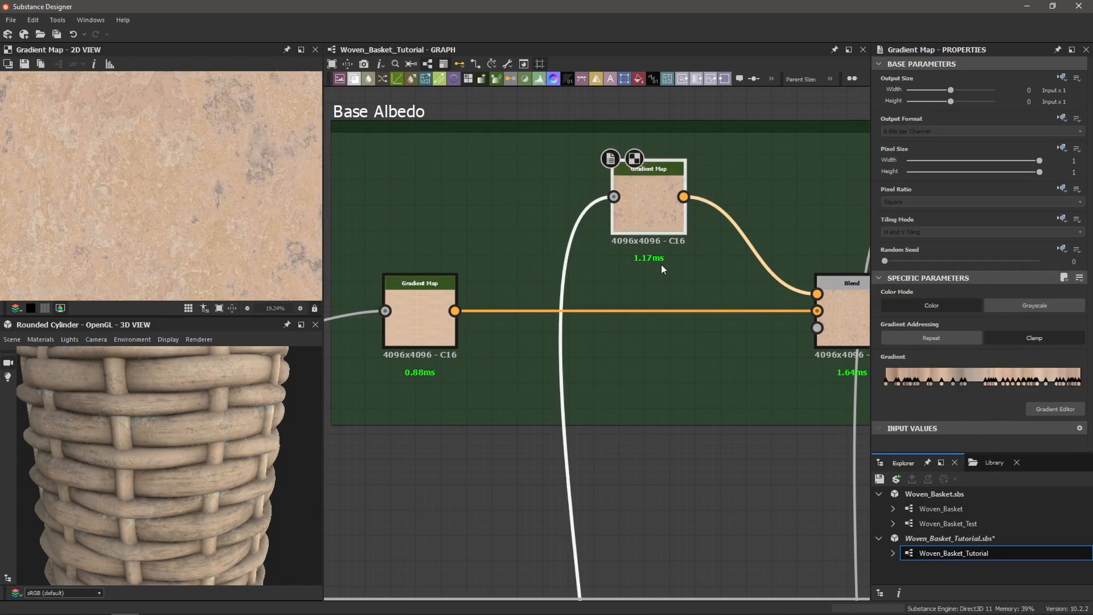
scroll(689, 278, down, 3)
scroll(644, 263, up, 1)
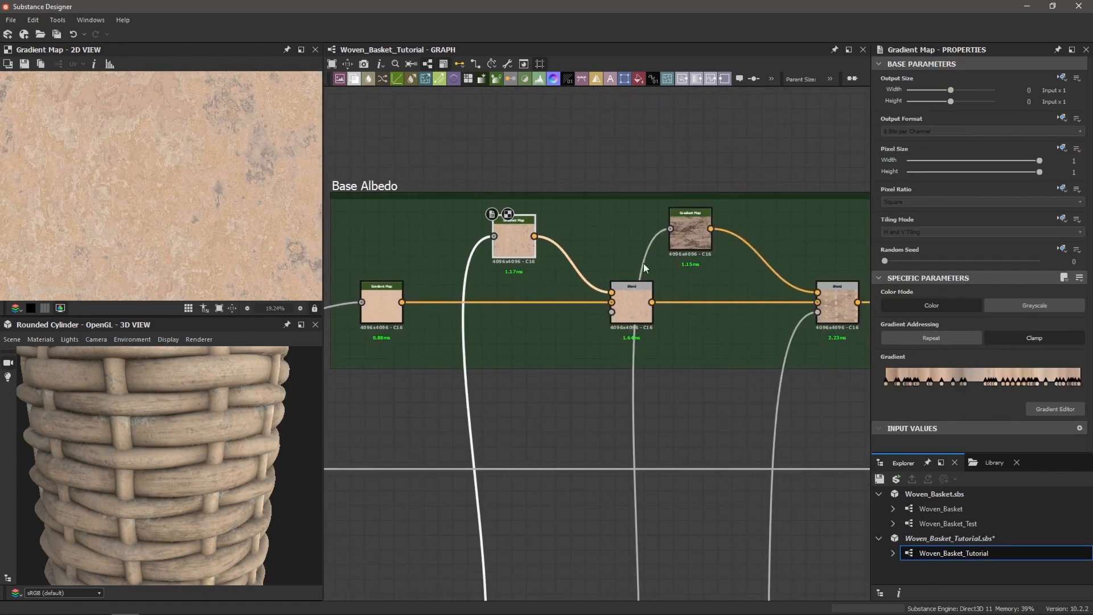
double_click(836, 297)
scroll(712, 285, down, 3)
middle_drag(722, 281, 630, 317)
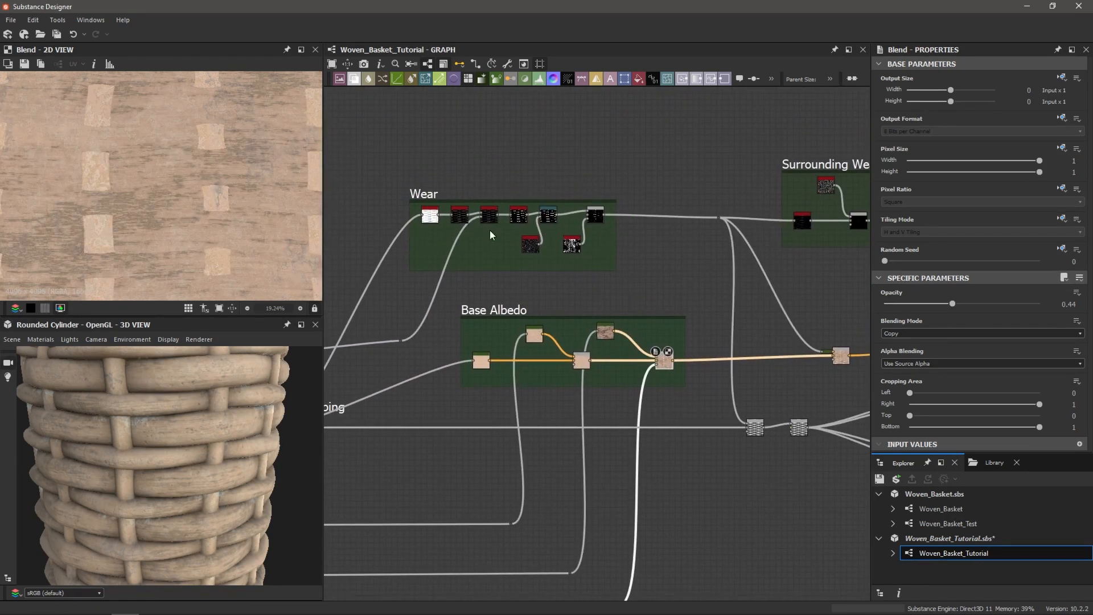
- Examine the basket's wear around the strip crossings in the 3D view alongside the Surrounding Wear nodes
scroll(113, 431, up, 5)
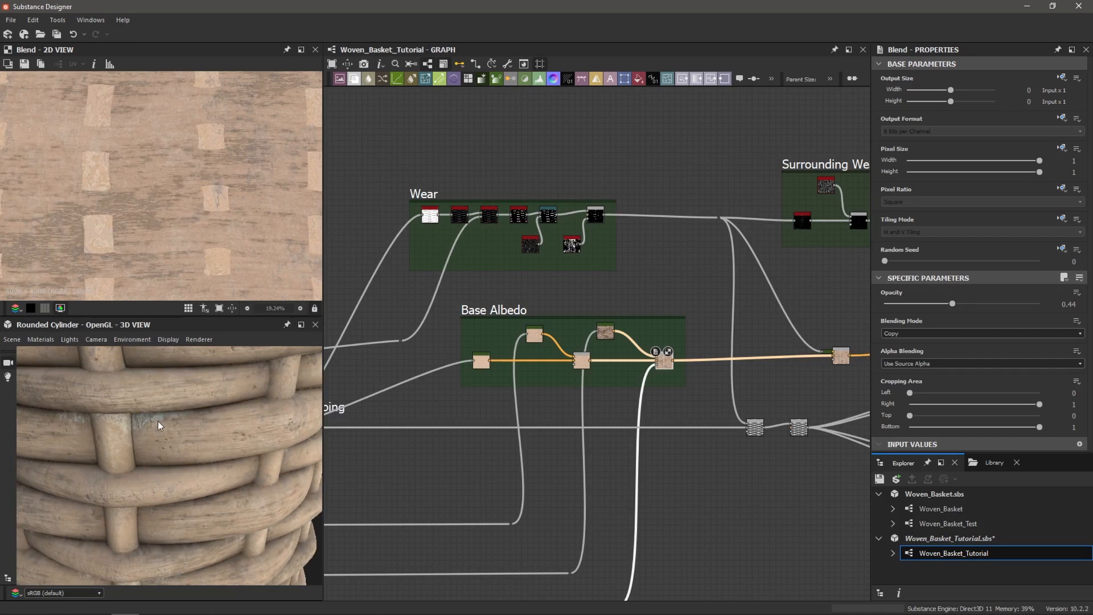
scroll(495, 302, down, 3)
middle_drag(702, 239, 596, 244)
scroll(597, 245, up, 4)
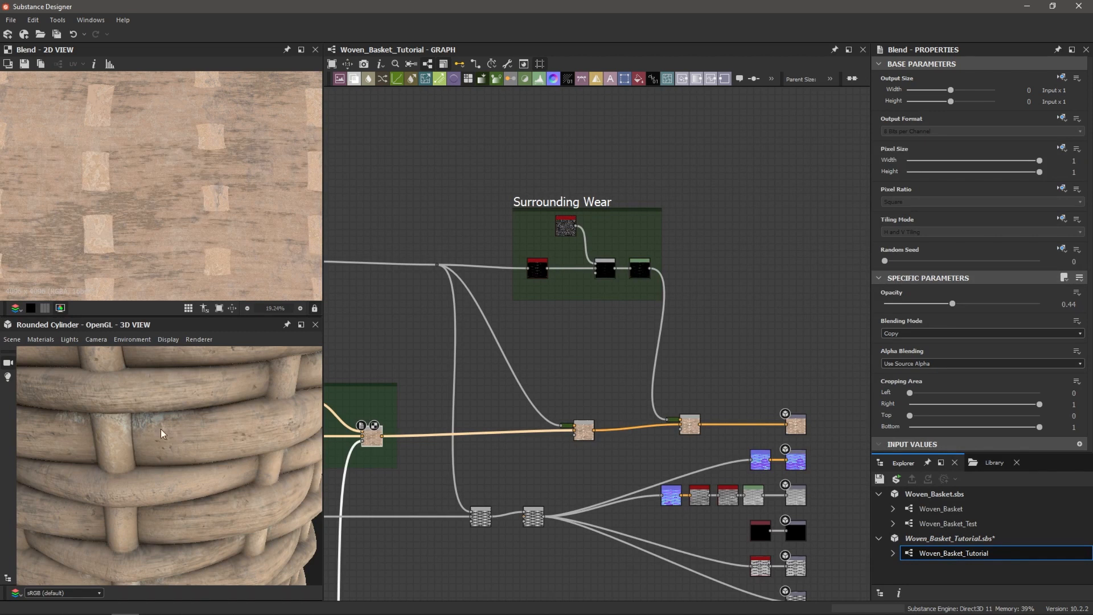
scroll(161, 430, down, 6)
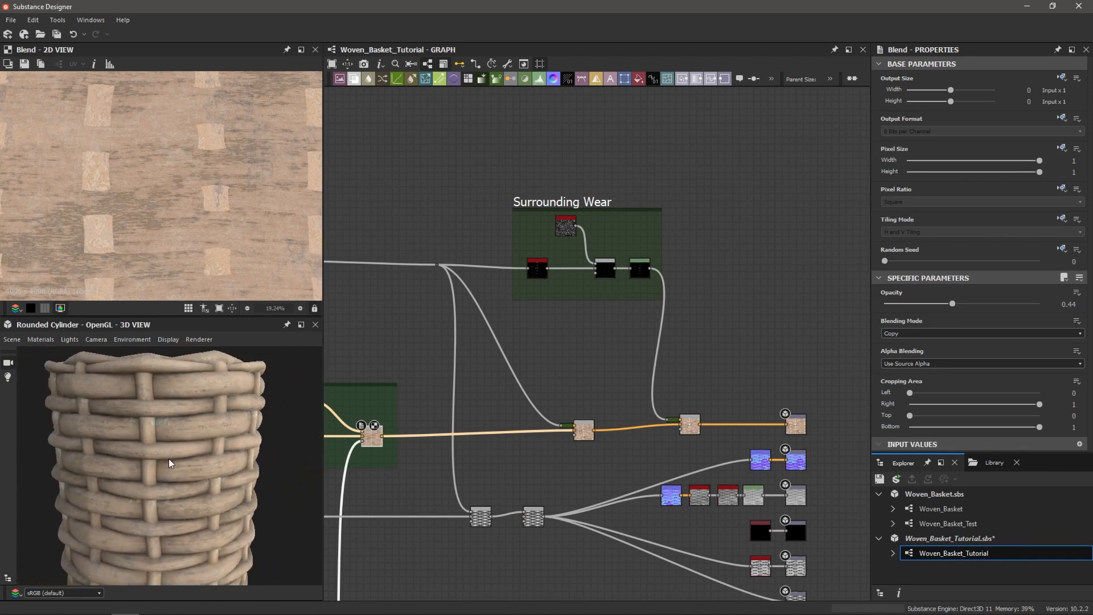
mouse_move(168, 459)
mouse_down()
mouse_move(206, 438)
mouse_move(173, 440)
mouse_up()
scroll(174, 440, up, 6)
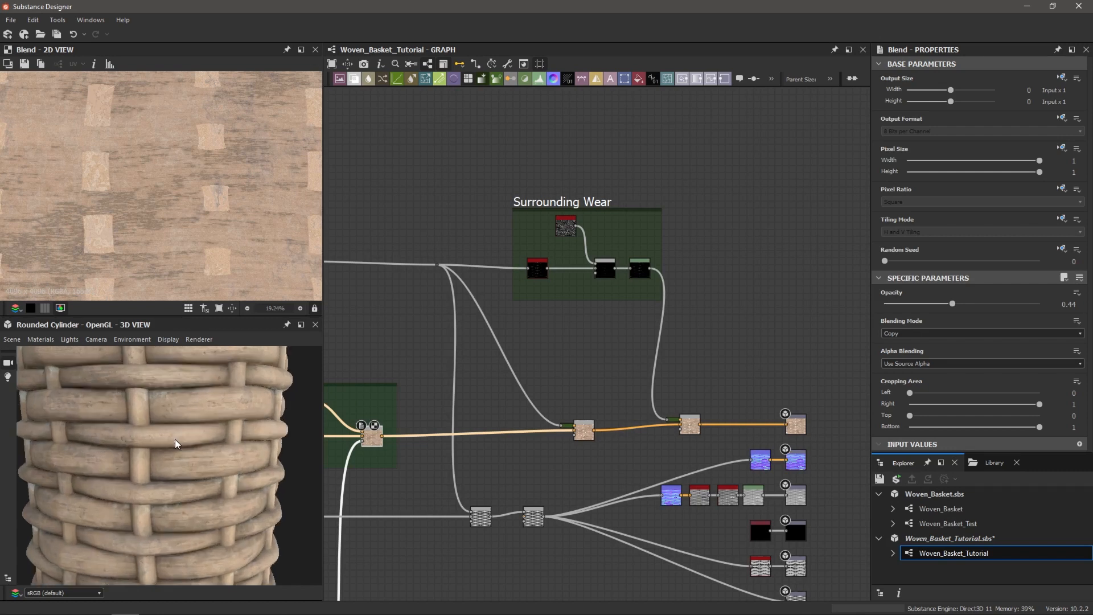
scroll(173, 459, down, 6)
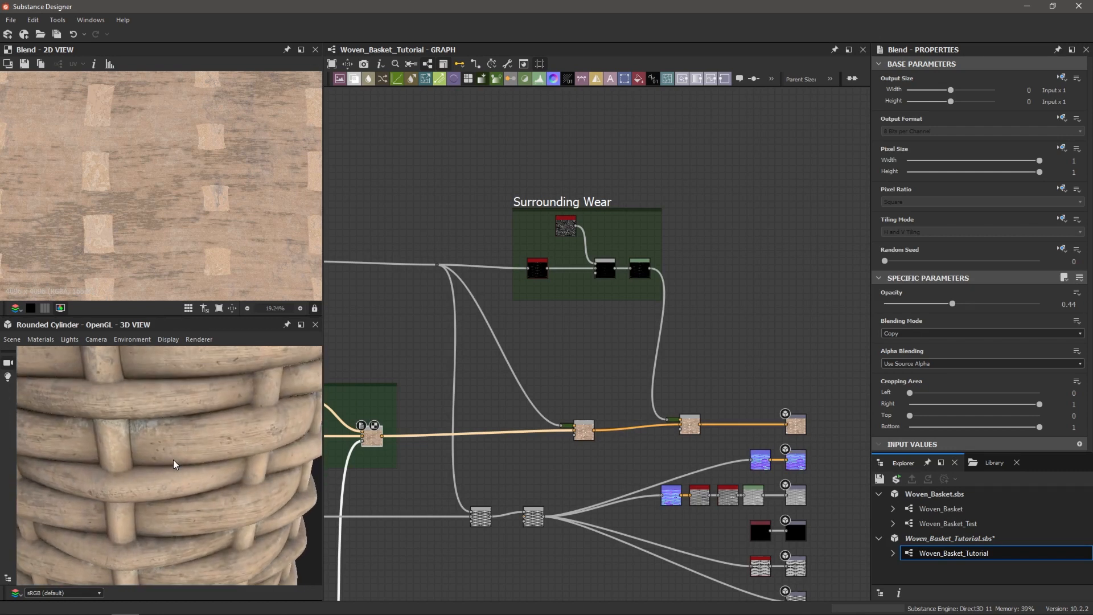
drag(162, 456, 104, 442)
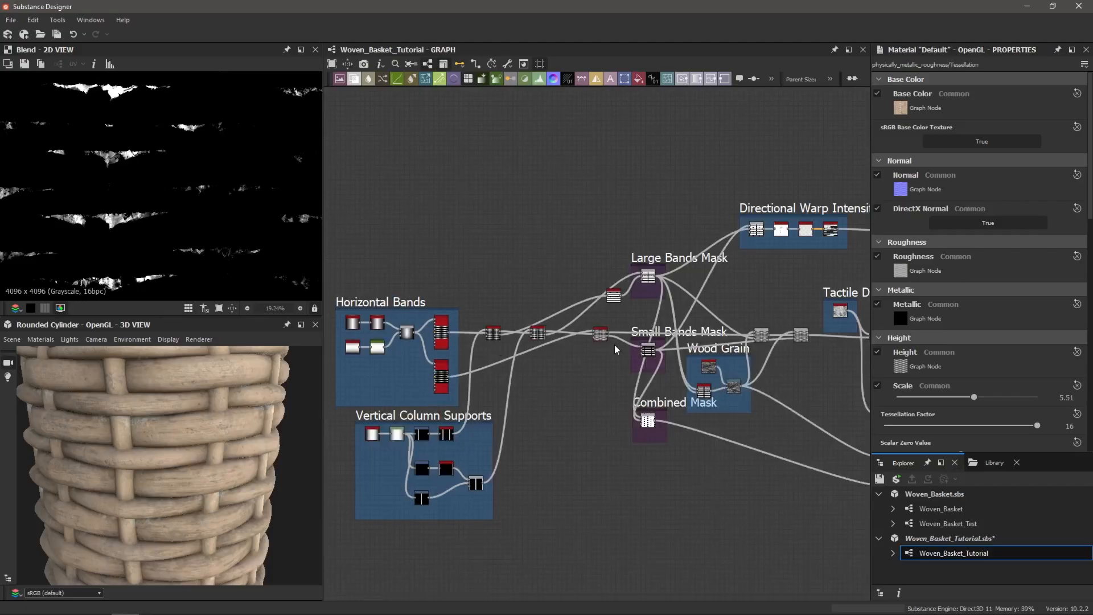
- Go over the node flow again from the band masks through Chipping, Cracks and Organic Warping to Wear and Base Albedo
middle_drag(625, 349, 476, 373)
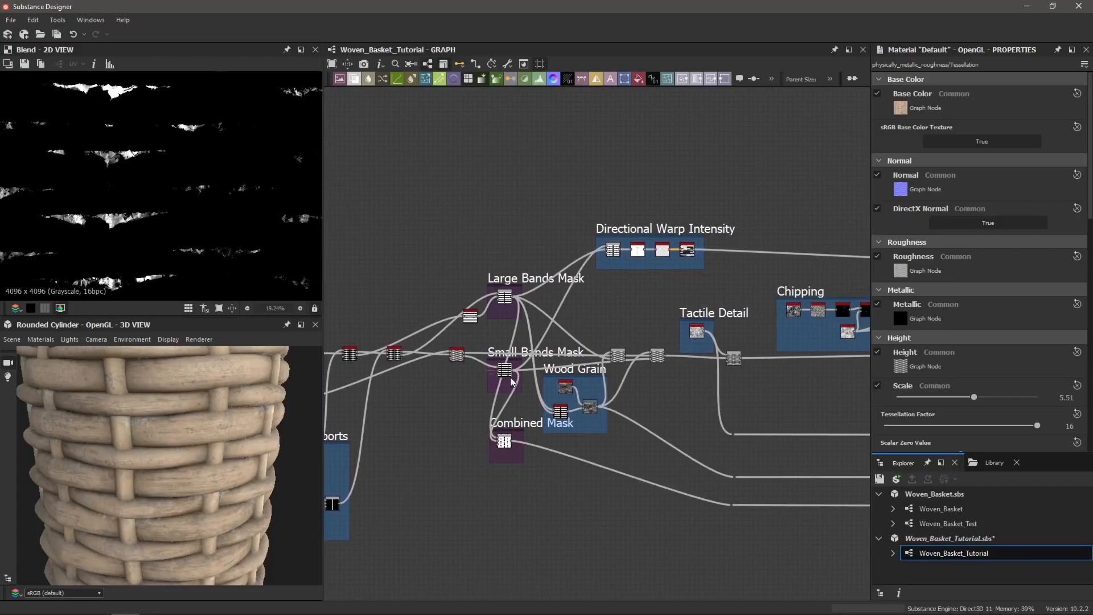
middle_drag(651, 372, 563, 392)
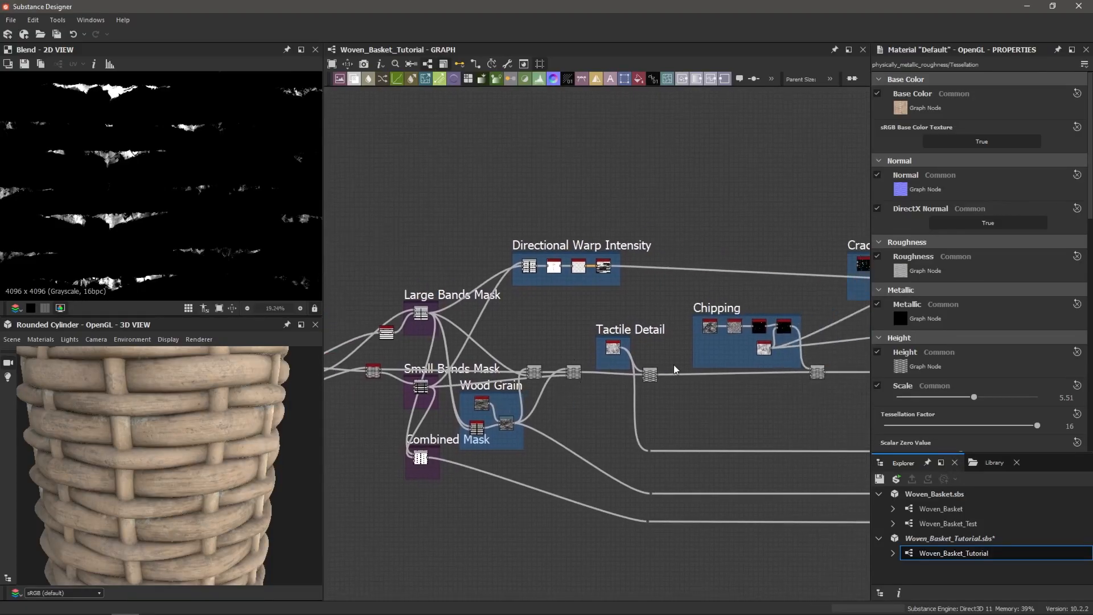
middle_drag(743, 342, 544, 378)
mouse_move(697, 357)
middle_down()
mouse_move(596, 379)
mouse_move(433, 313)
middle_up()
middle_drag(751, 349, 720, 340)
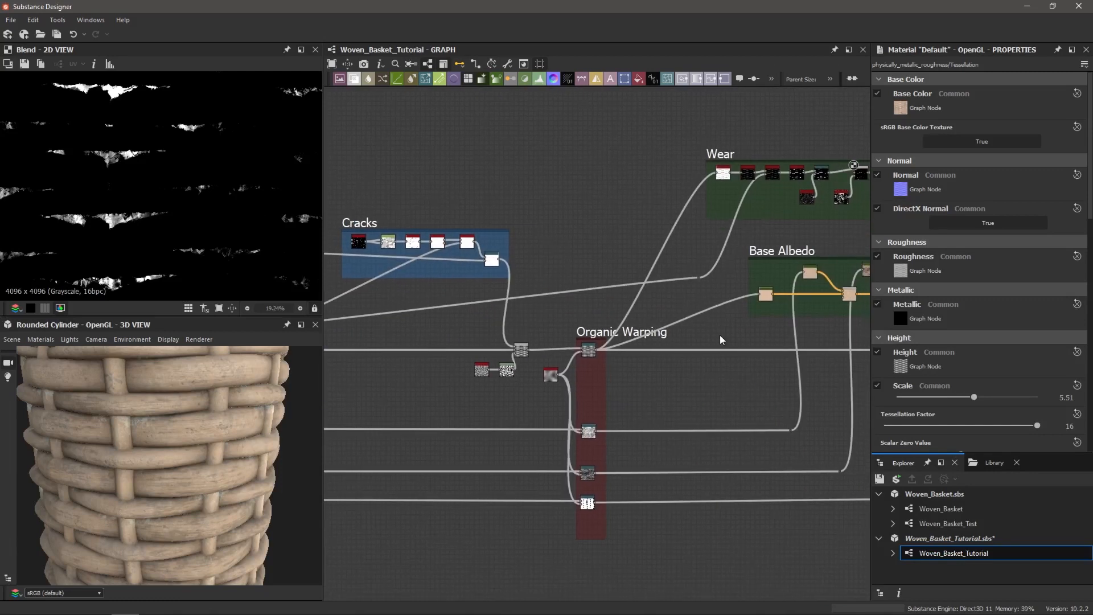
scroll(593, 368, up, 3)
middle_drag(641, 332, 478, 376)
scroll(500, 367, down, 4)
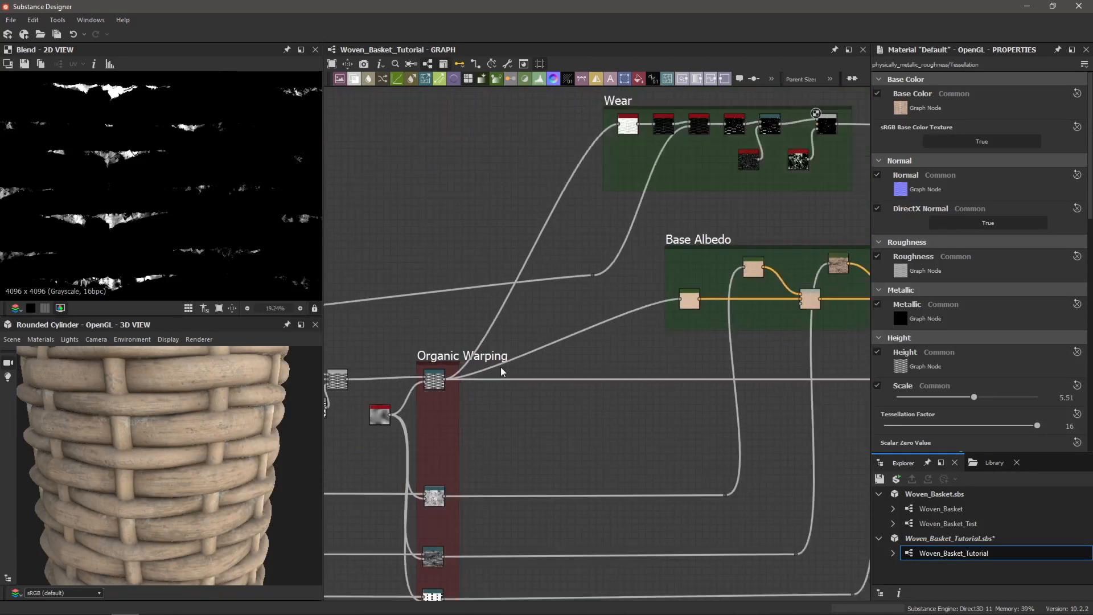
middle_drag(653, 336, 550, 351)
scroll(627, 345, up, 3)
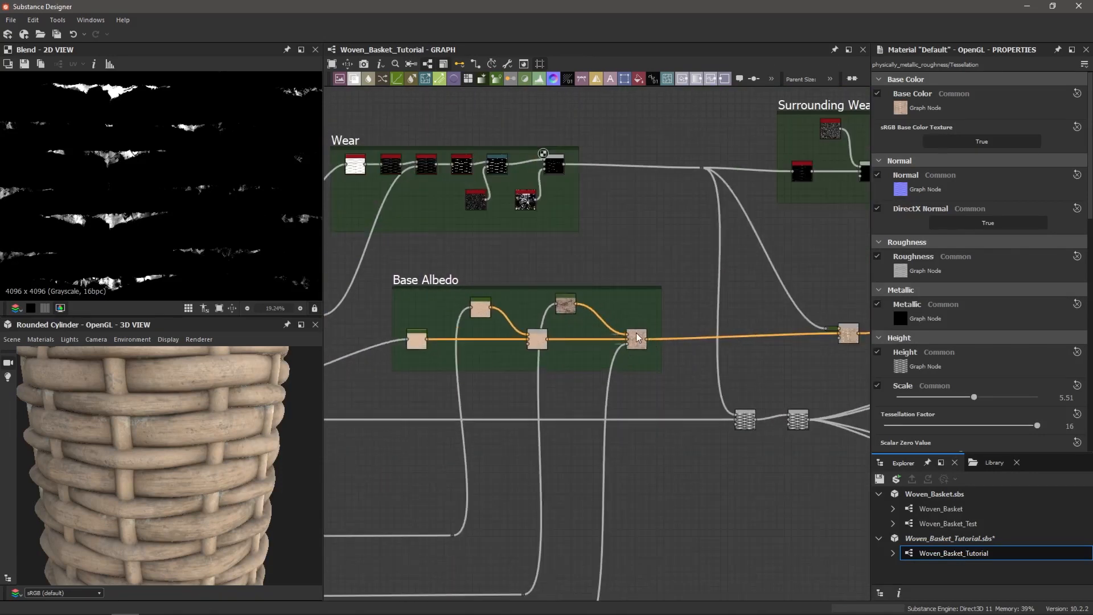
middle_drag(623, 326, 672, 321)
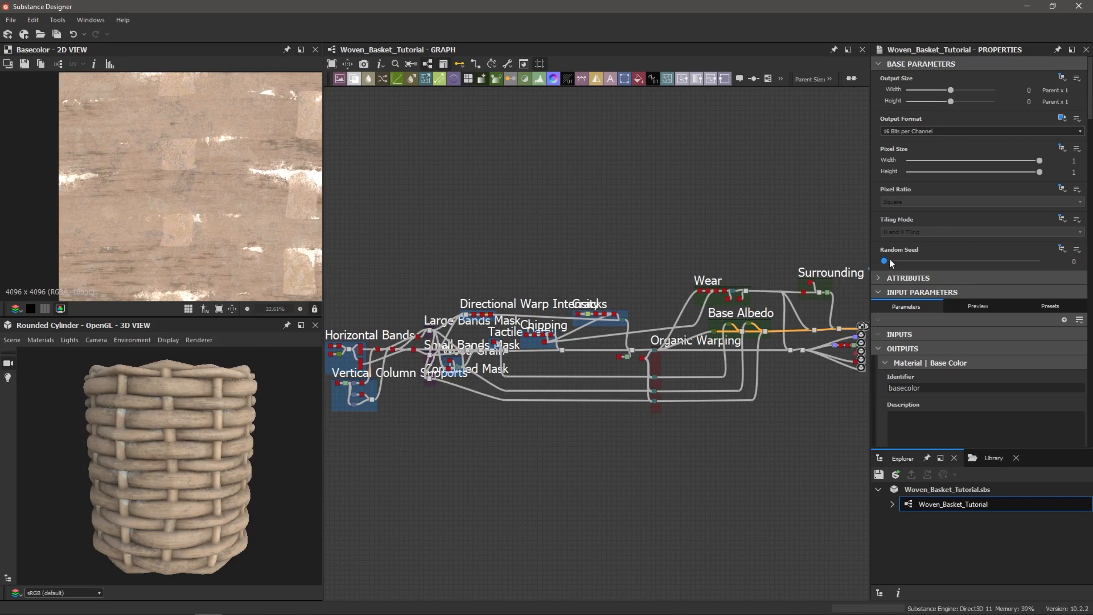
- Set the graph's Random Seed to 1 and then to 5, checking the basket variations in the 3D view
click(899, 262)
scroll(183, 463, up, 5)
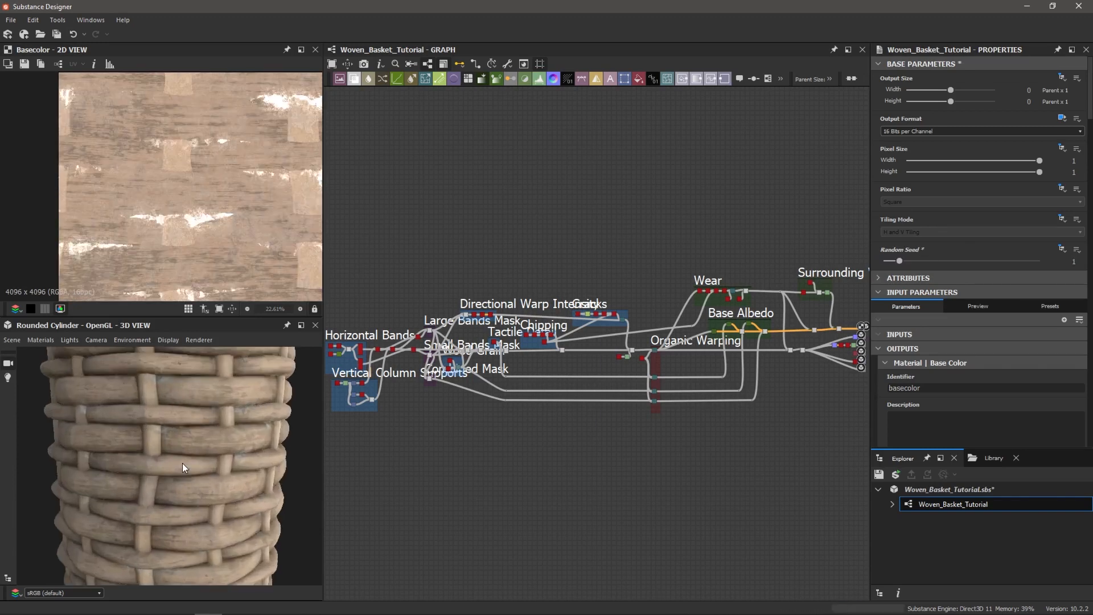
drag(950, 264, 962, 262)
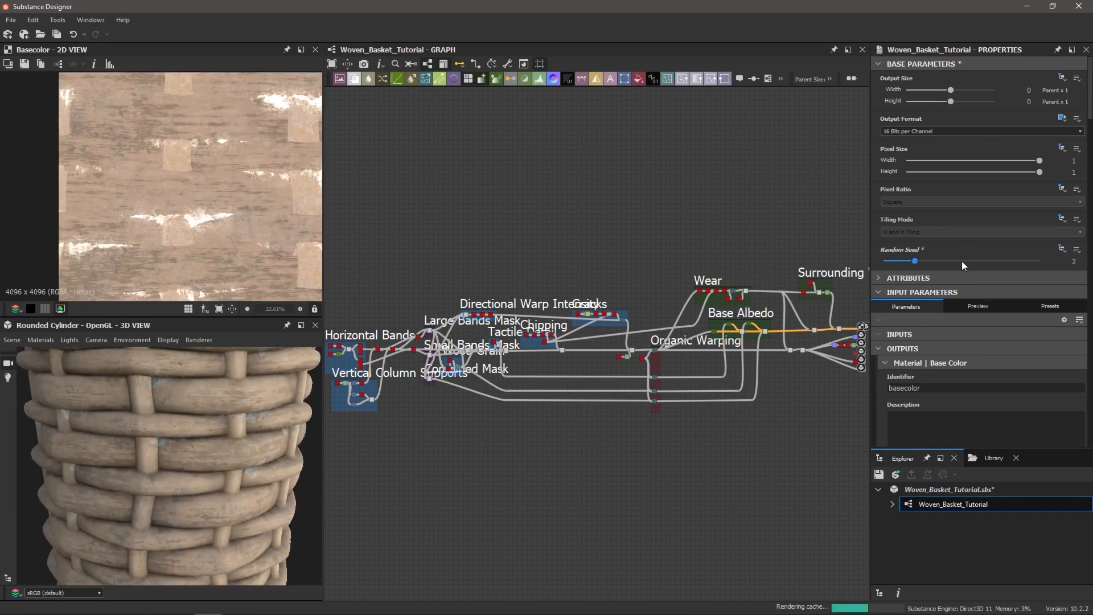
drag(216, 430, 172, 420)
scroll(165, 415, down, 5)
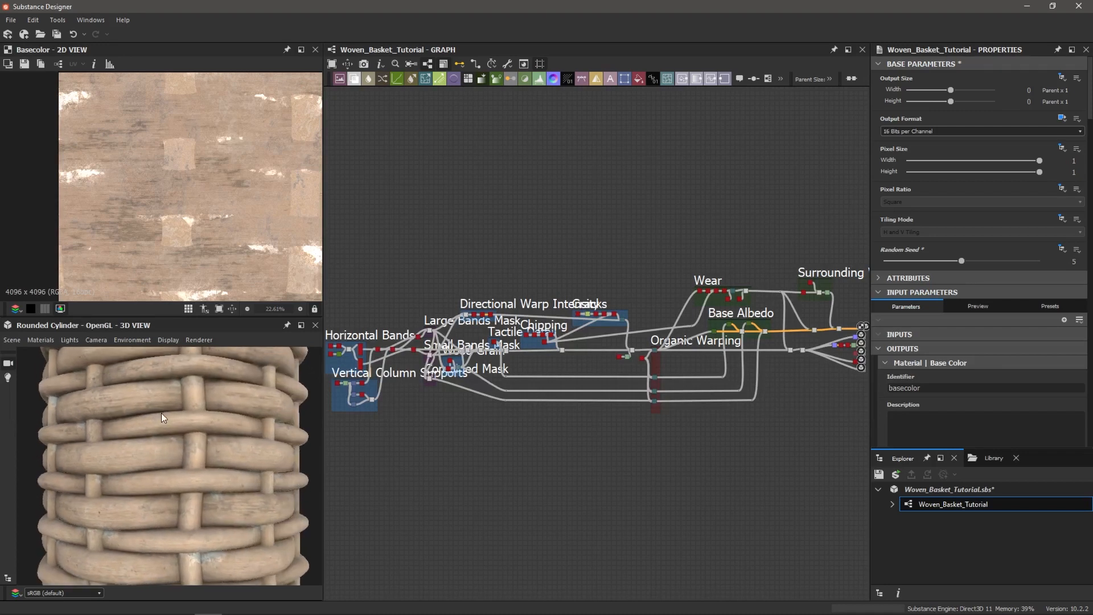